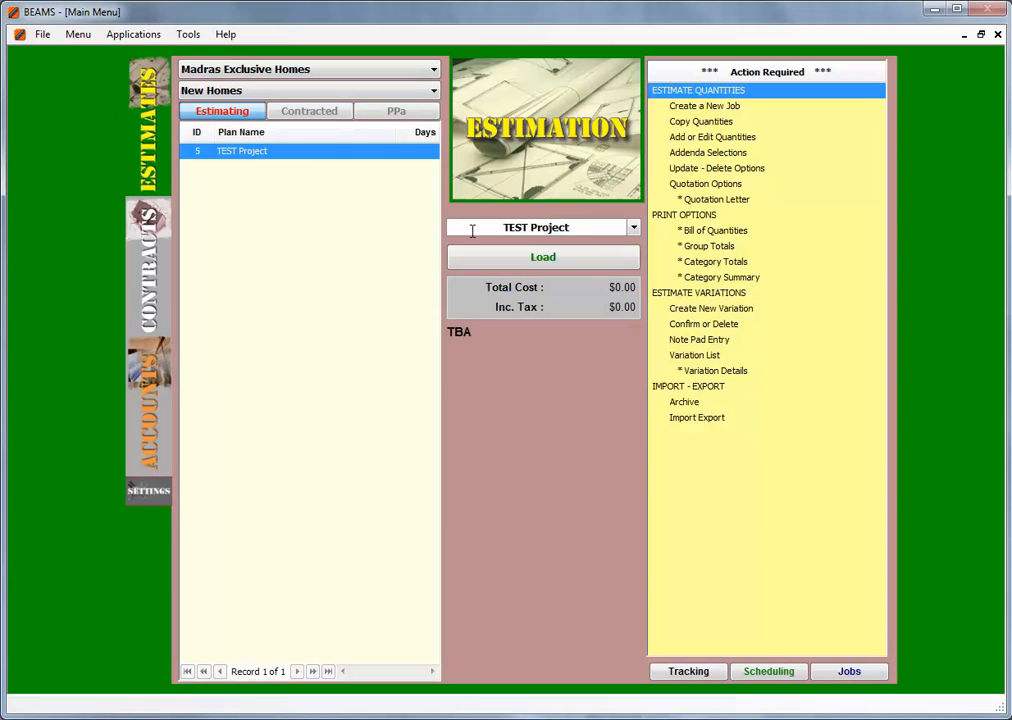
# Load TEST Project and copy the Clad Timber Framed estimate template into it from the Standard Models company's Single Storey division.
pyautogui.click(530, 262)
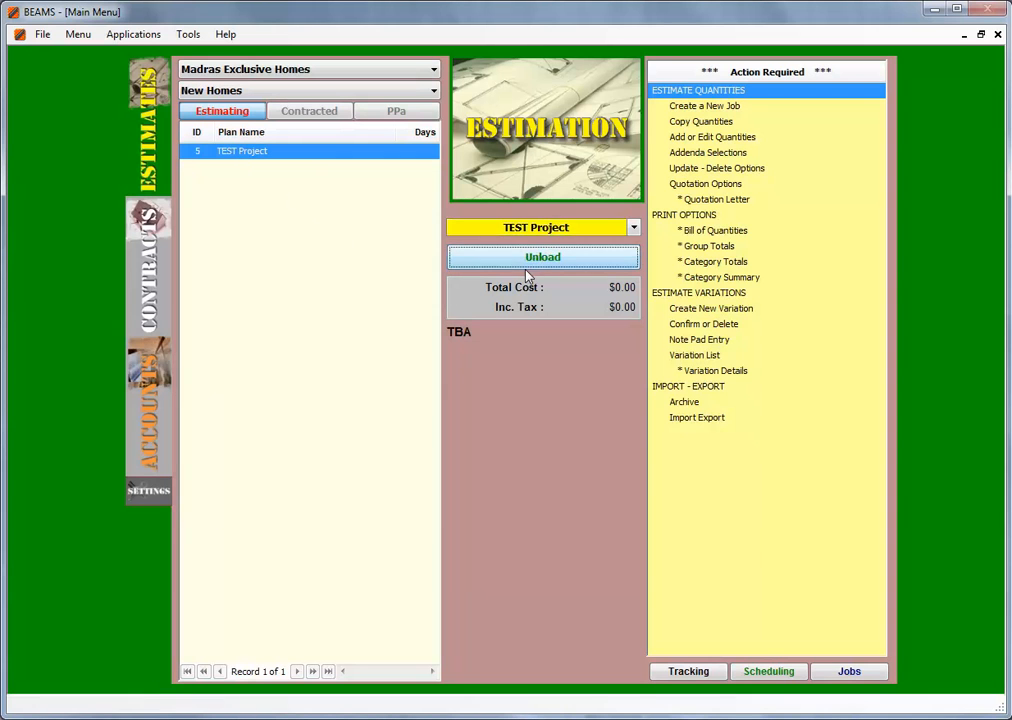
pyautogui.click(706, 123)
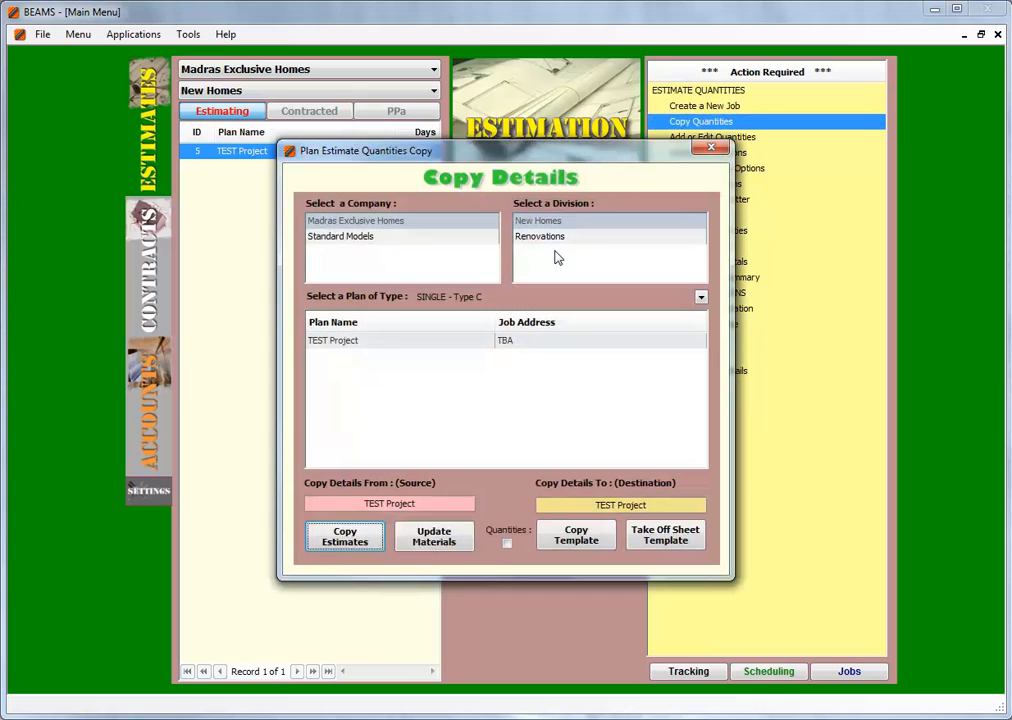
pyautogui.click(380, 239)
pyautogui.click(443, 347)
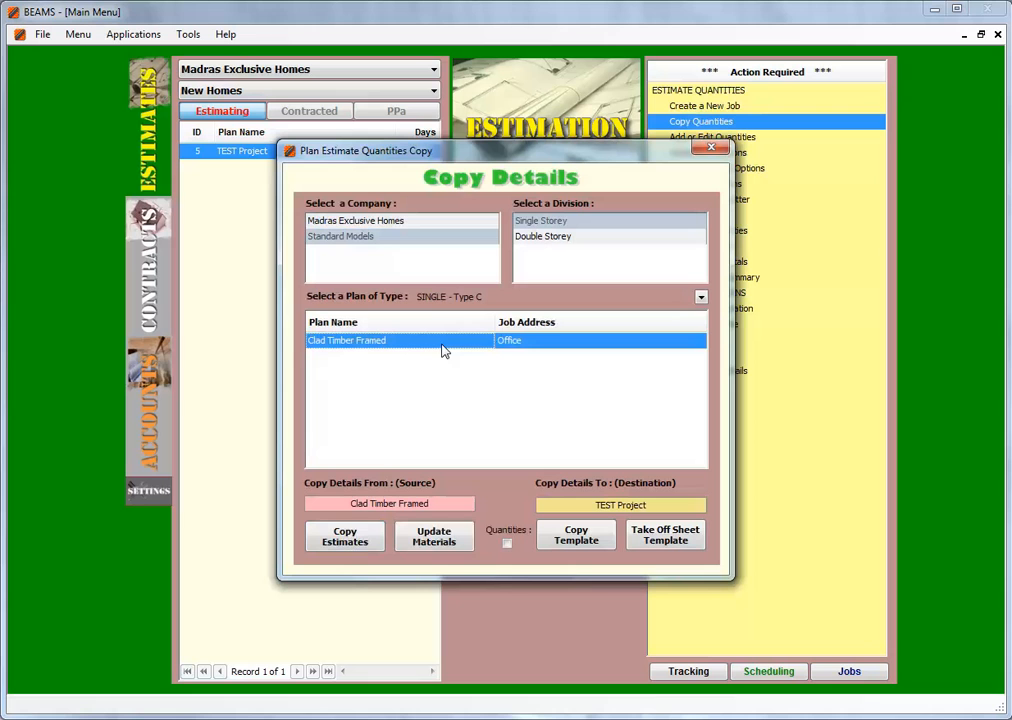
pyautogui.click(574, 538)
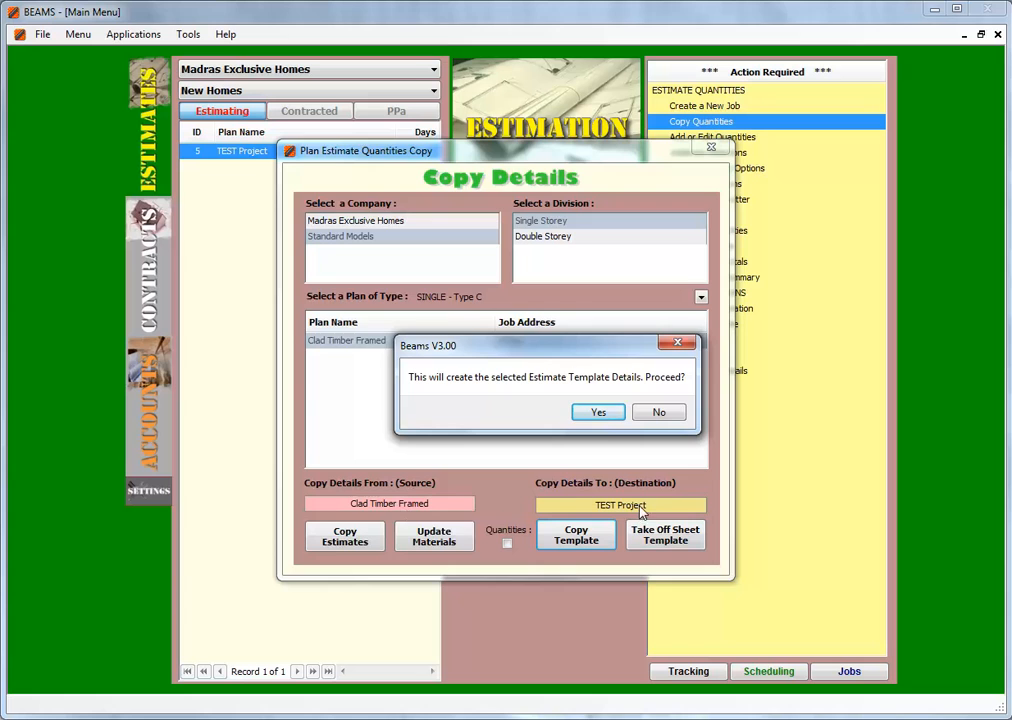
pyautogui.click(600, 412)
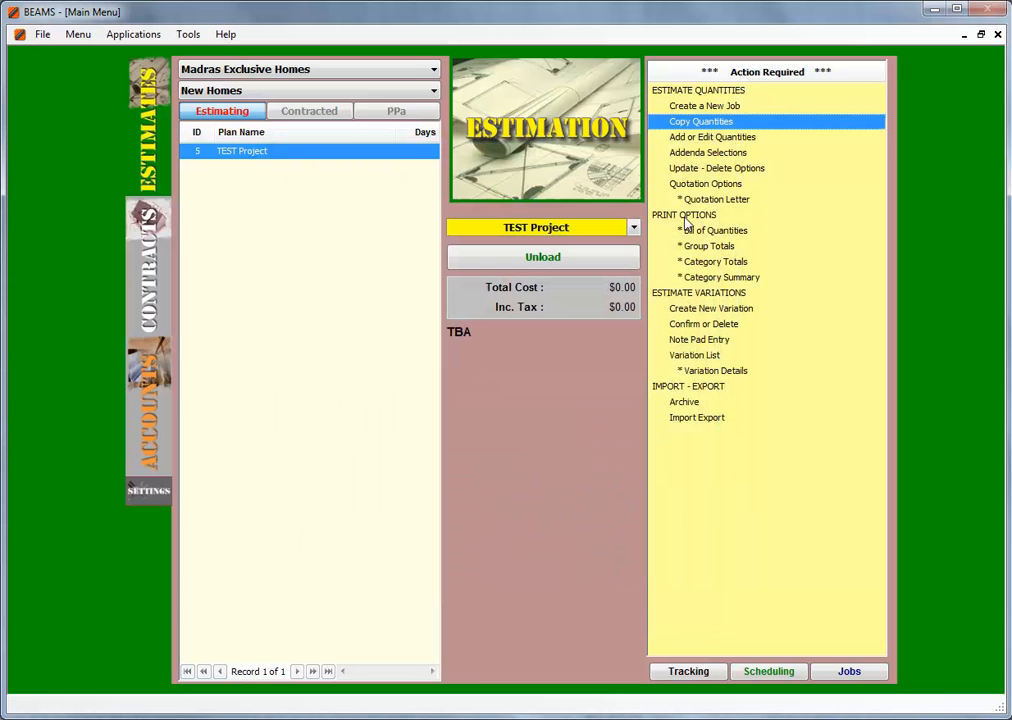
# Open the project's estimate quantities for editing and review the copied items in the Preliminaries and Concrete Supply categories.
pyautogui.click(707, 137)
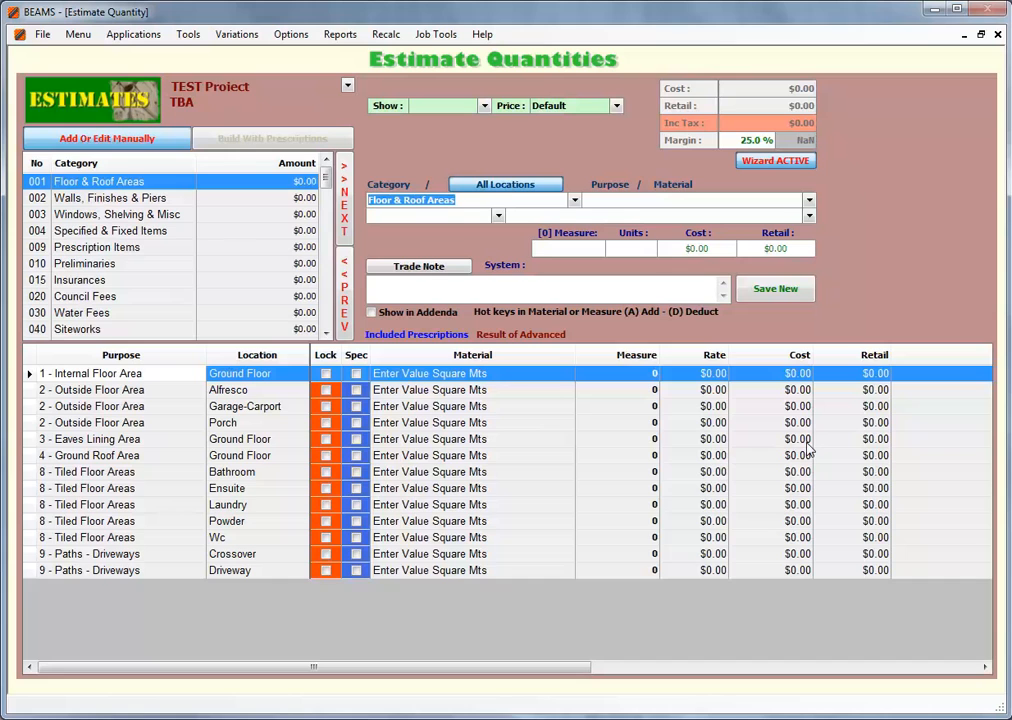
pyautogui.click(90, 264)
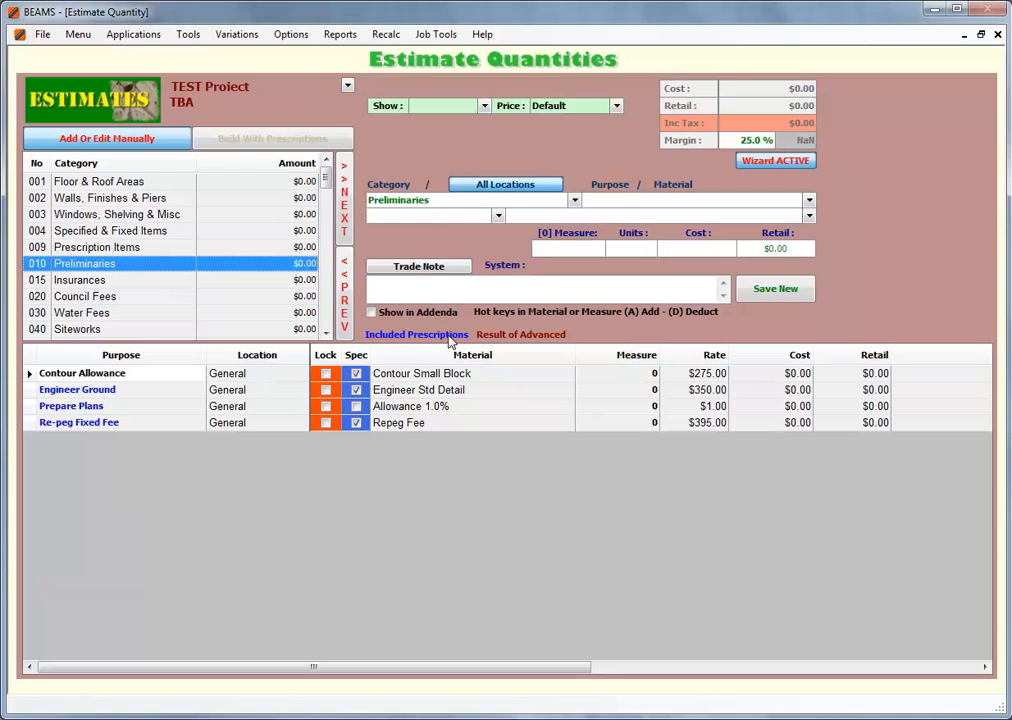
pyautogui.click(326, 333)
pyautogui.click(326, 333)
pyautogui.click(326, 333)
pyautogui.click(326, 333)
pyautogui.click(326, 333)
pyautogui.click(115, 296)
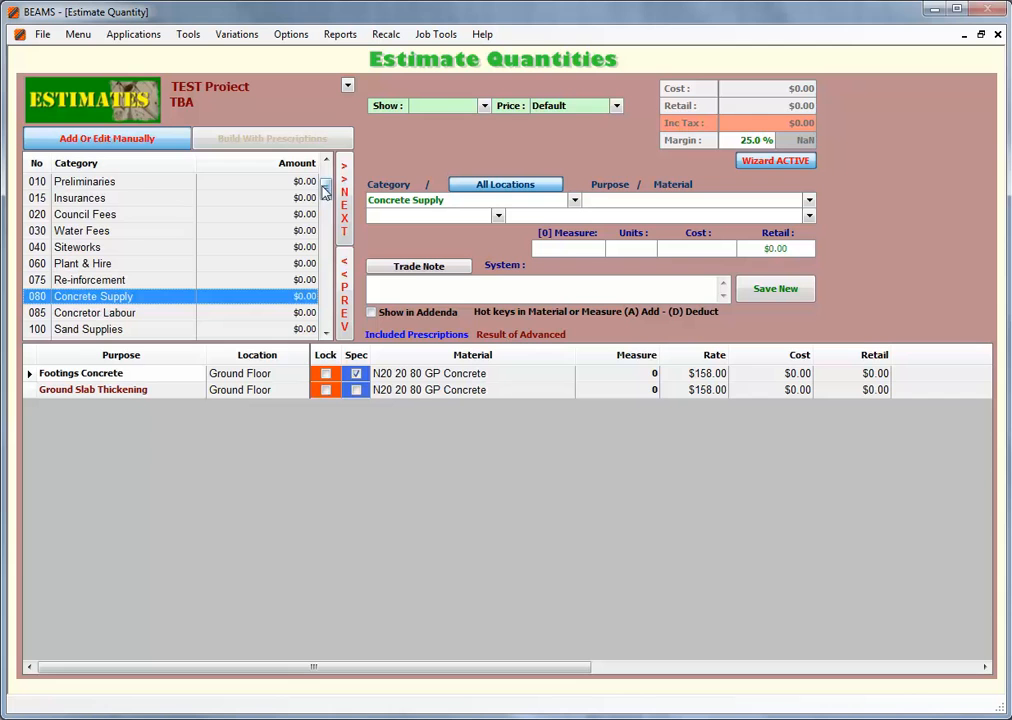
# Return to the Floor & Roof Areas category and go through the Measure cells of the outside floor and eaves lining rows.
pyautogui.moveTo(325, 192); pyautogui.dragTo(327, 172)
pyautogui.click(129, 185)
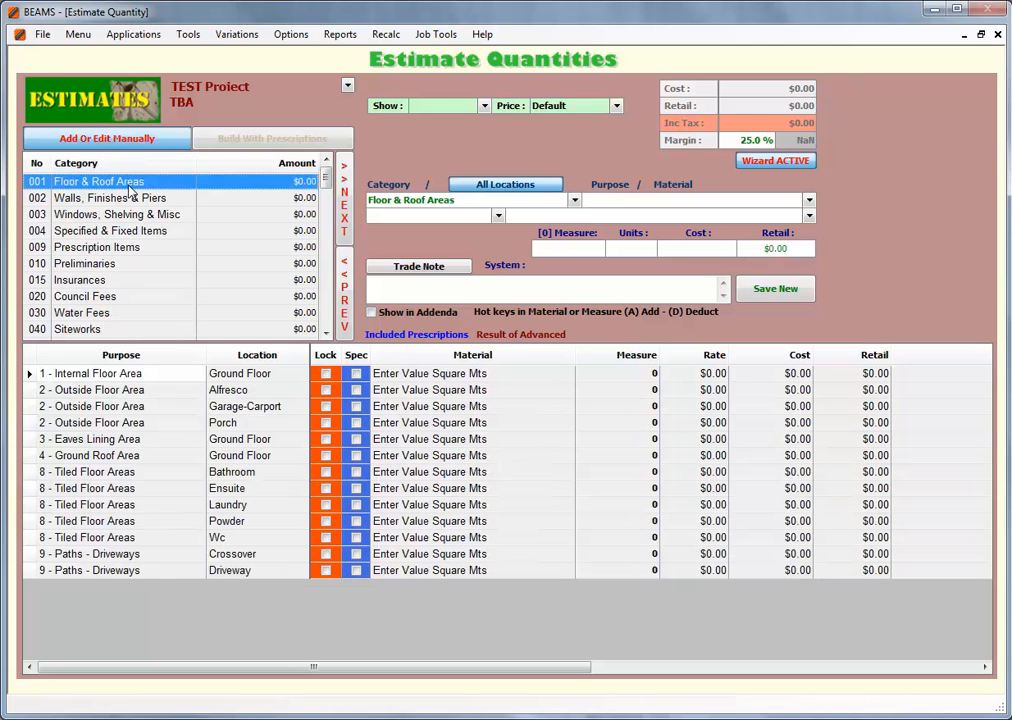
pyautogui.click(650, 390)
pyautogui.click(653, 406)
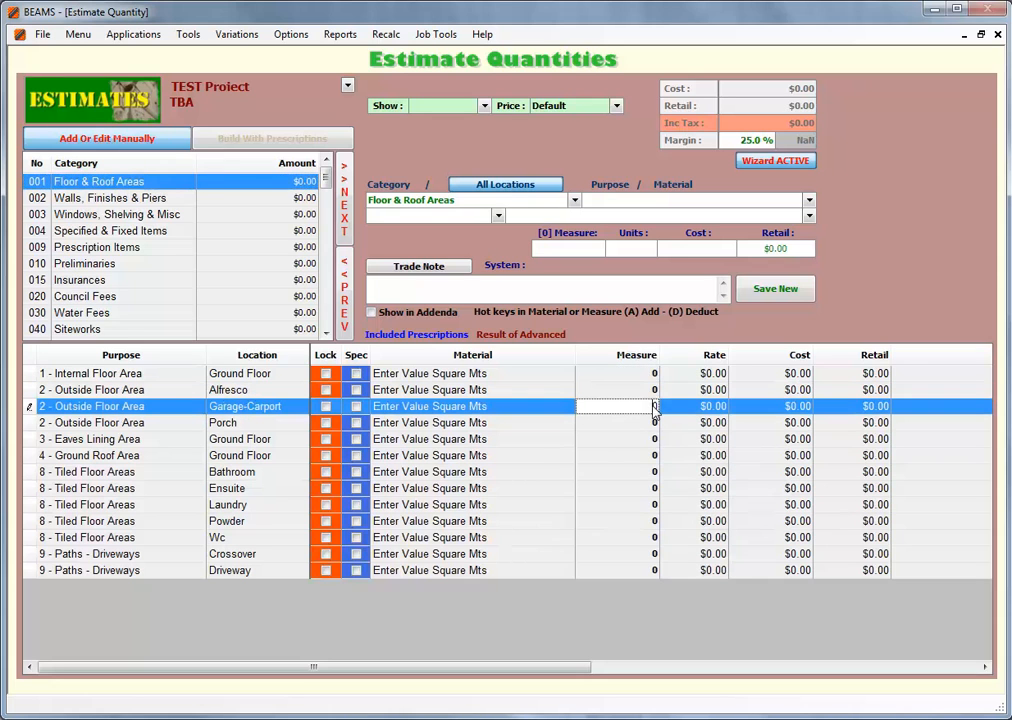
pyautogui.click(655, 423)
pyautogui.click(655, 440)
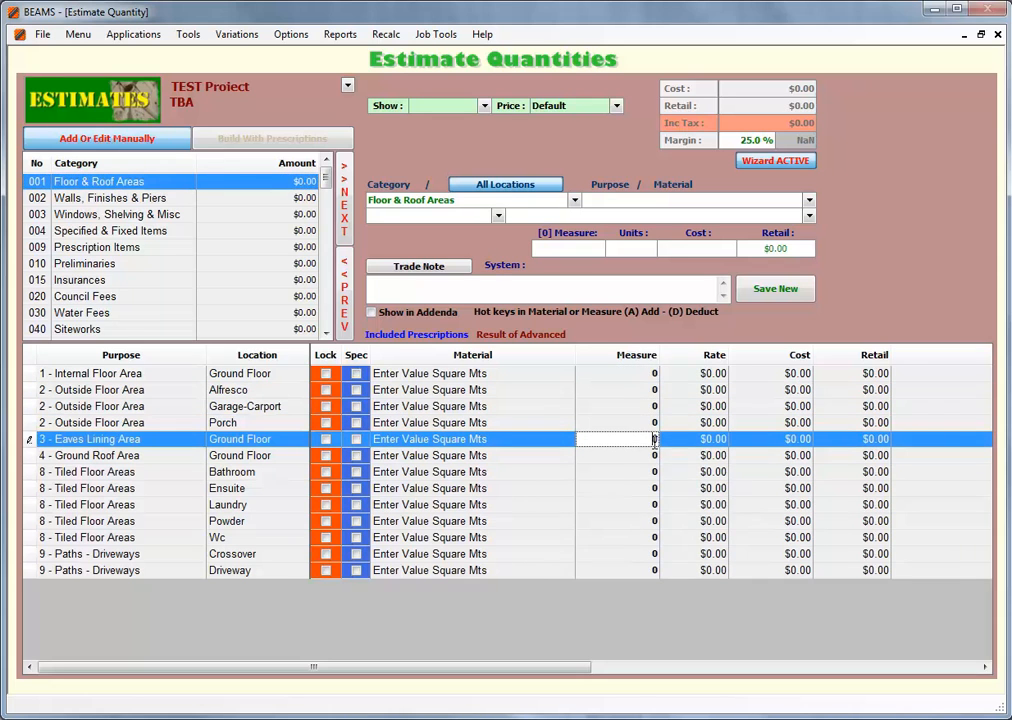
# Switch the estimate to Build With Prescriptions and launch the CADImage takeoff.
pyautogui.click(257, 140)
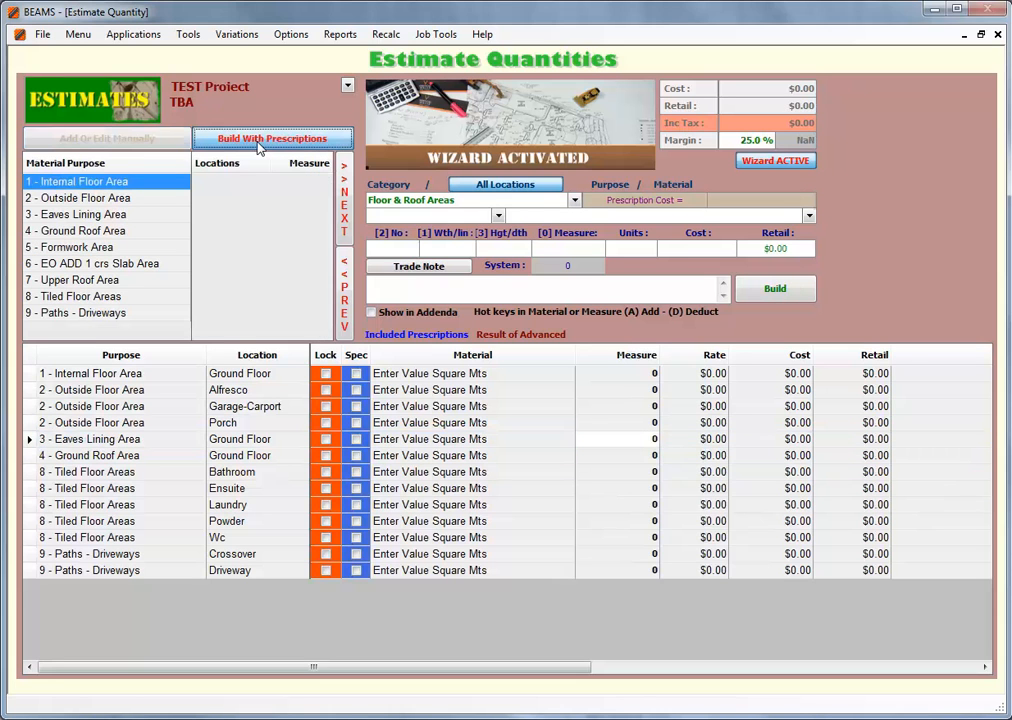
pyautogui.click(134, 34)
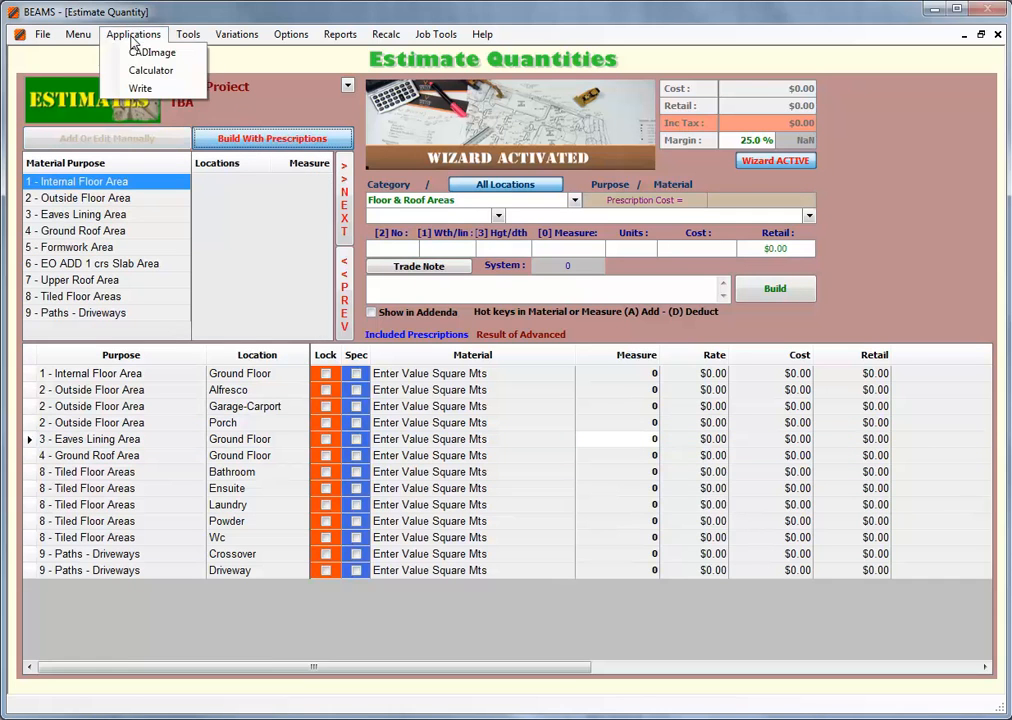
pyautogui.click(151, 55)
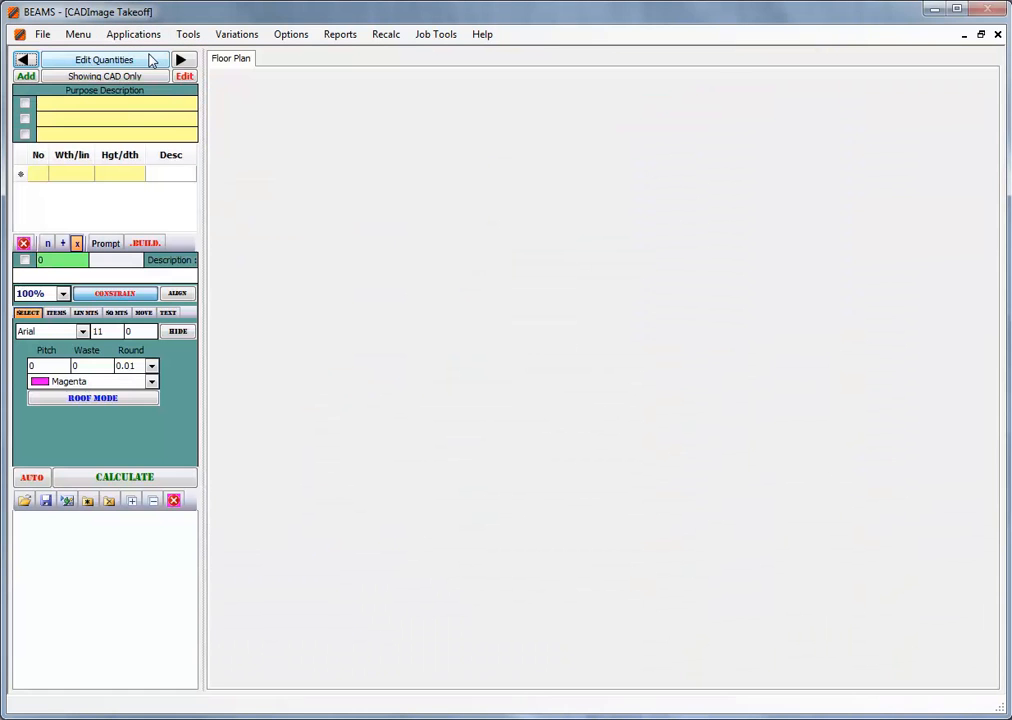
# Open the Floor Plan PDF from the Beams folder at 150 DPI and bring the overall width dimension into view.
pyautogui.click(25, 501)
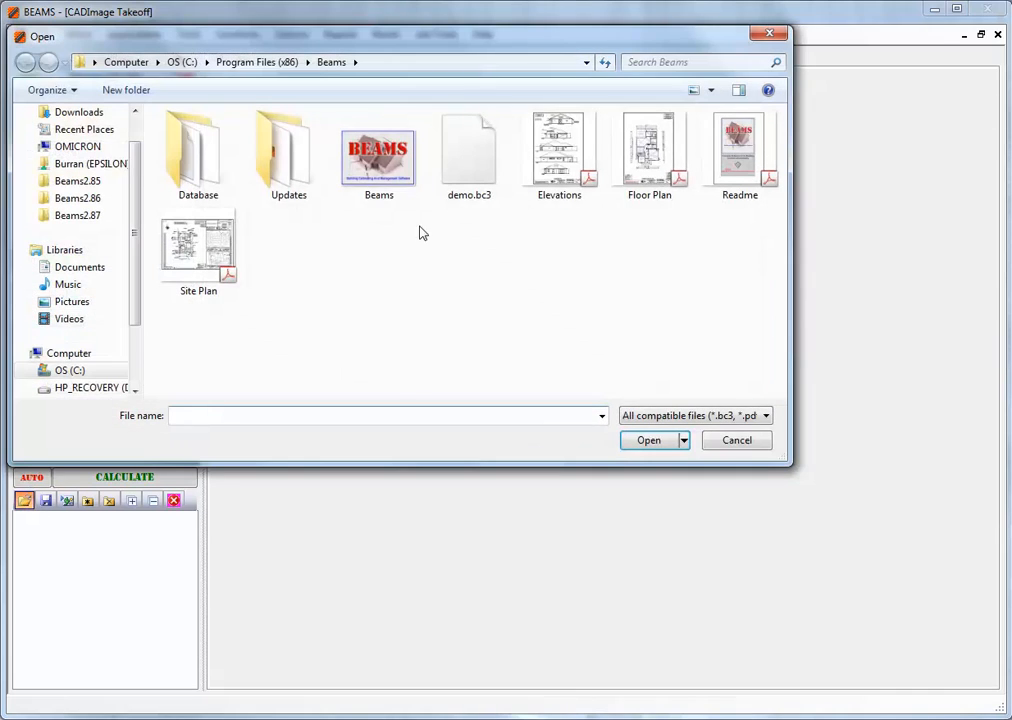
pyautogui.doubleClick(655, 145)
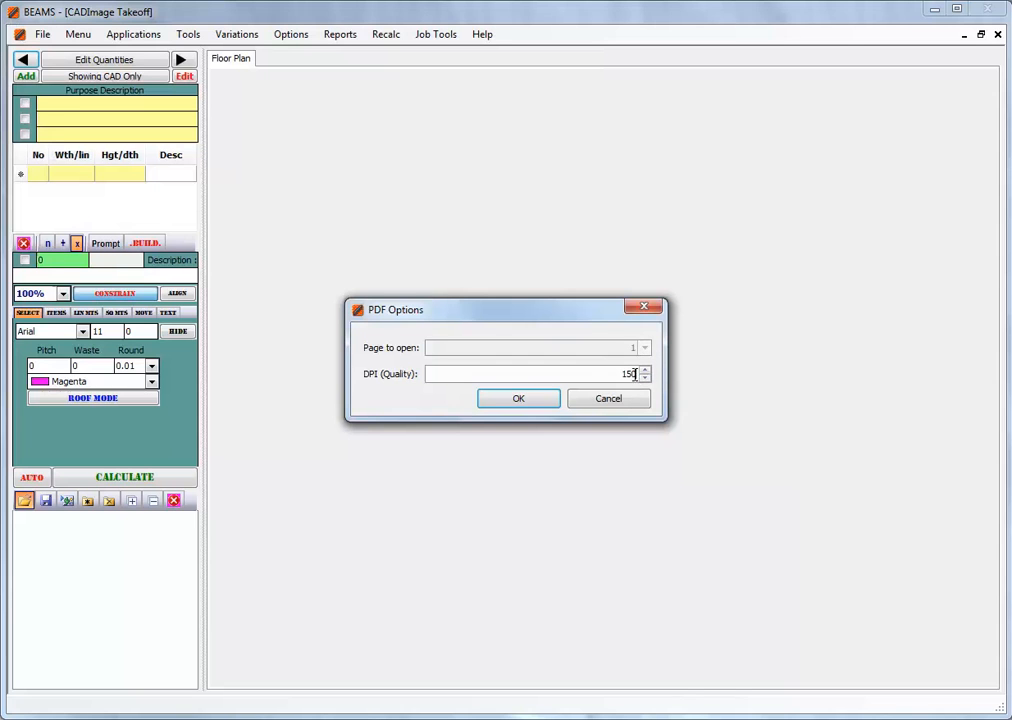
pyautogui.click(518, 399)
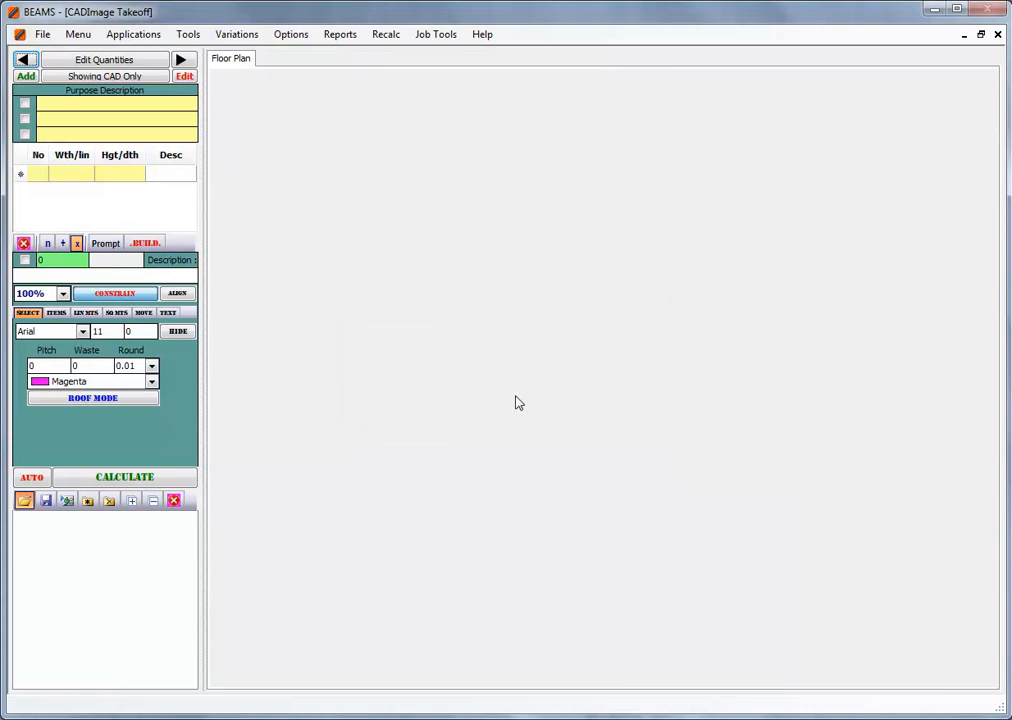
pyautogui.moveTo(419, 681); pyautogui.dragTo(576, 698)
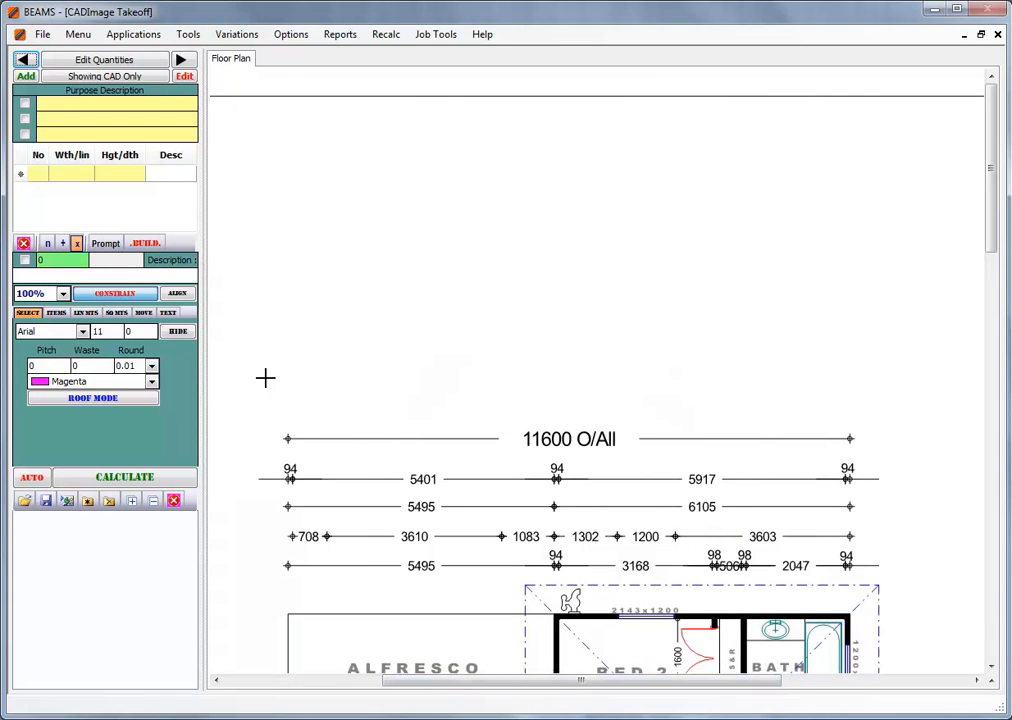
# Calibrate the plan by tracing the 11600 O/All dimension as an 11.6 metre line, and clear that measurement and its selection.
pyautogui.click(86, 313)
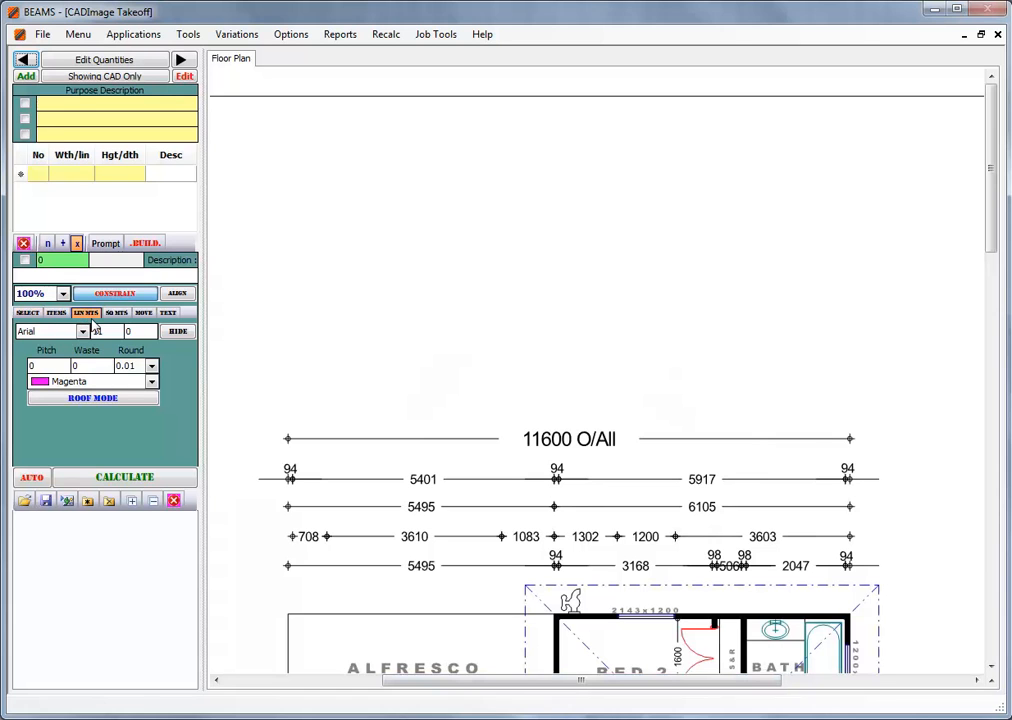
pyautogui.click(290, 449)
pyautogui.click(849, 450)
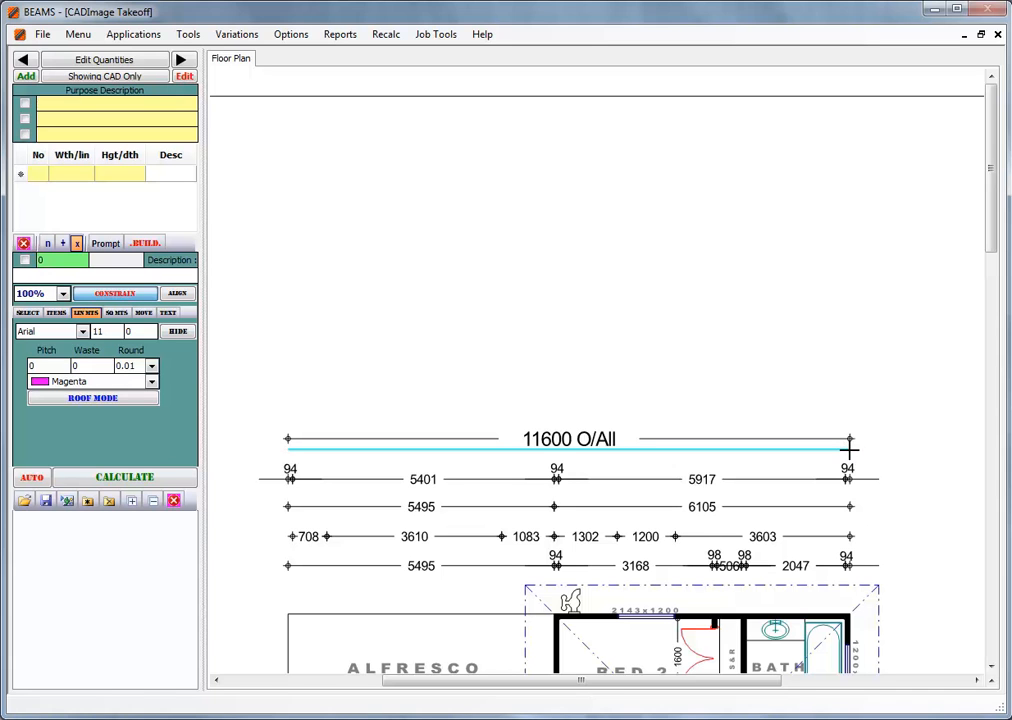
pyautogui.rightClick(849, 450)
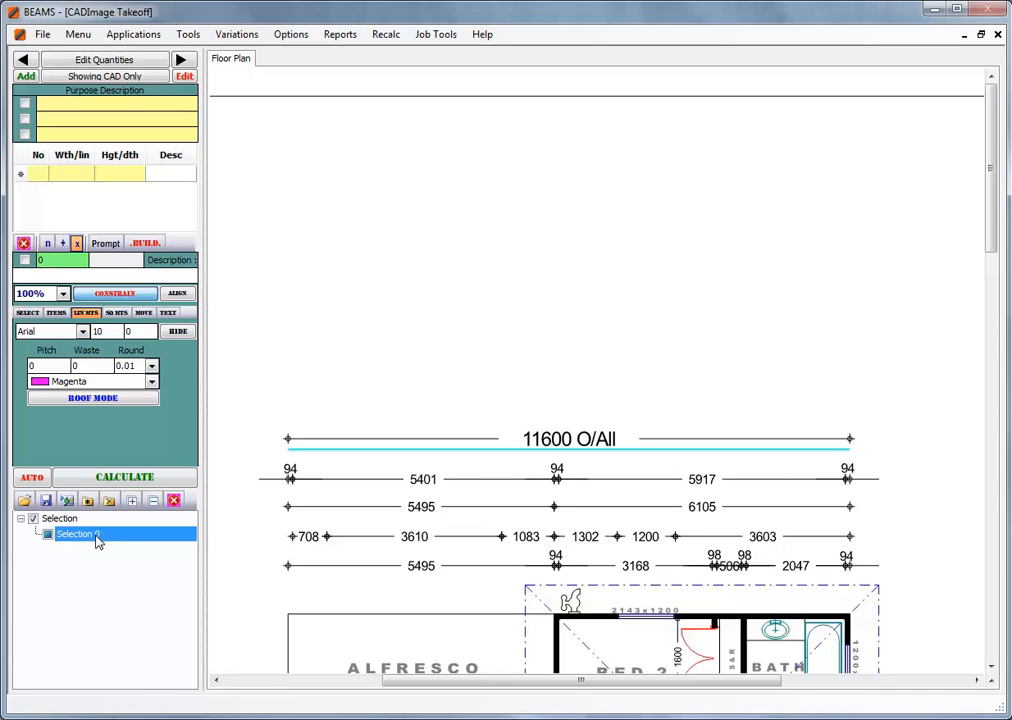
pyautogui.click(93, 398)
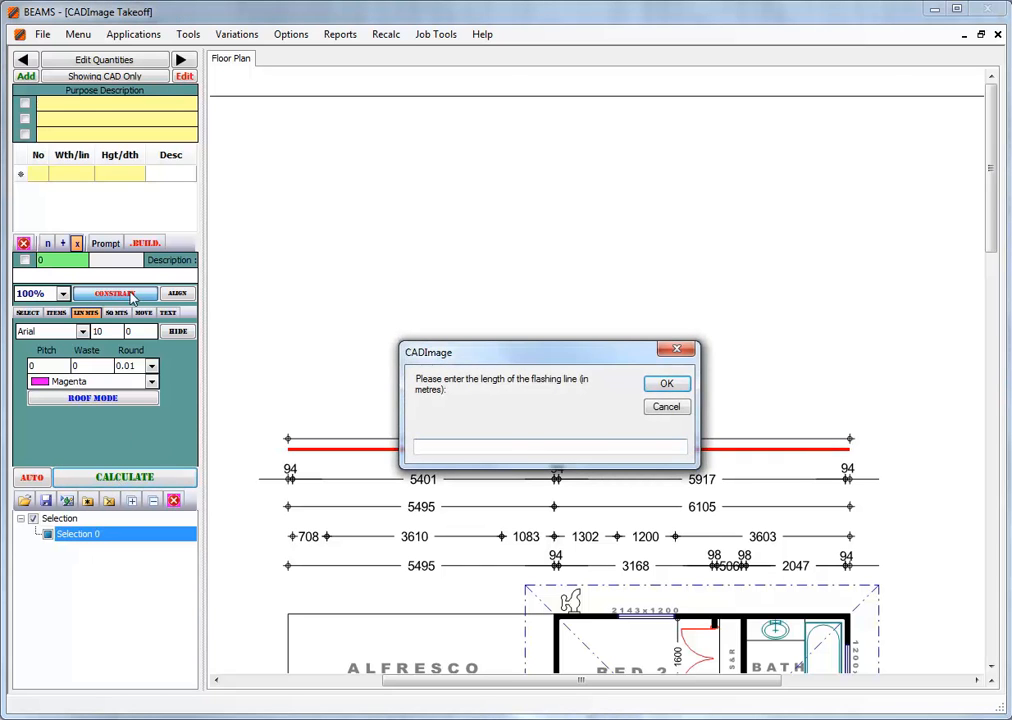
pyautogui.moveTo(544, 352); pyautogui.dragTo(561, 286)
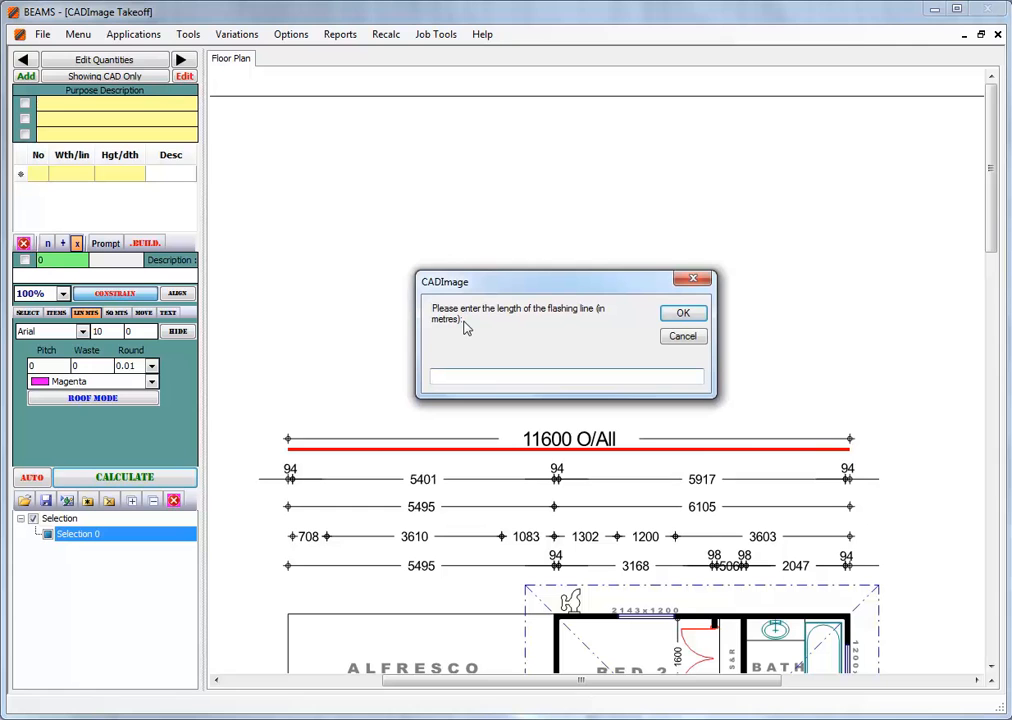
pyautogui.write('11.6')
pyautogui.click(683, 314)
pyautogui.click(23, 243)
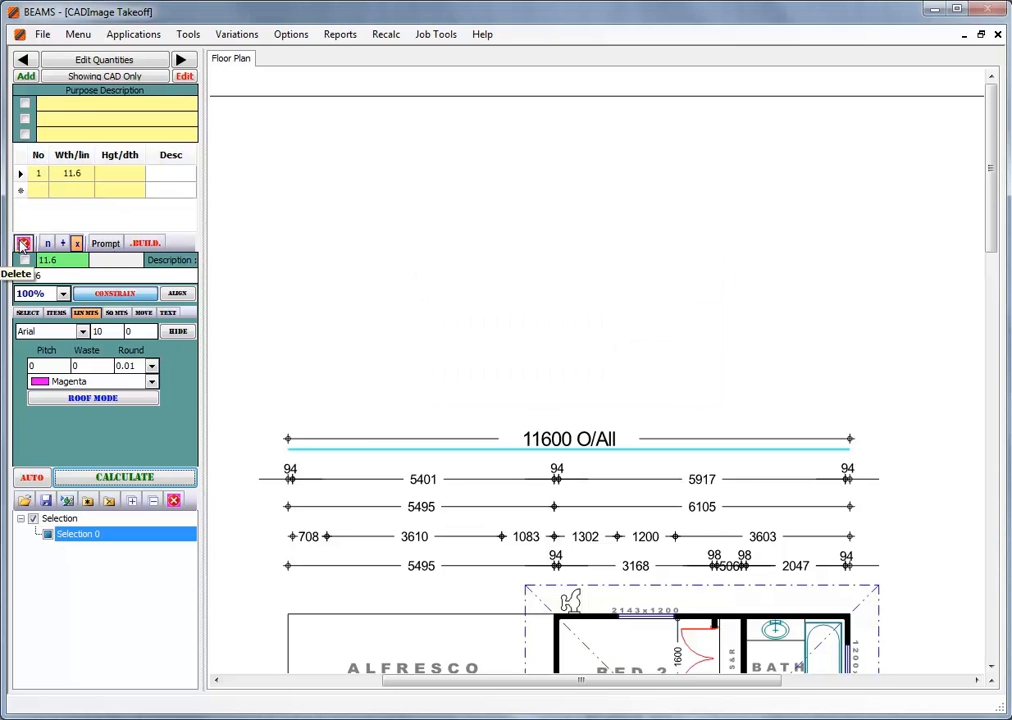
pyautogui.click(174, 501)
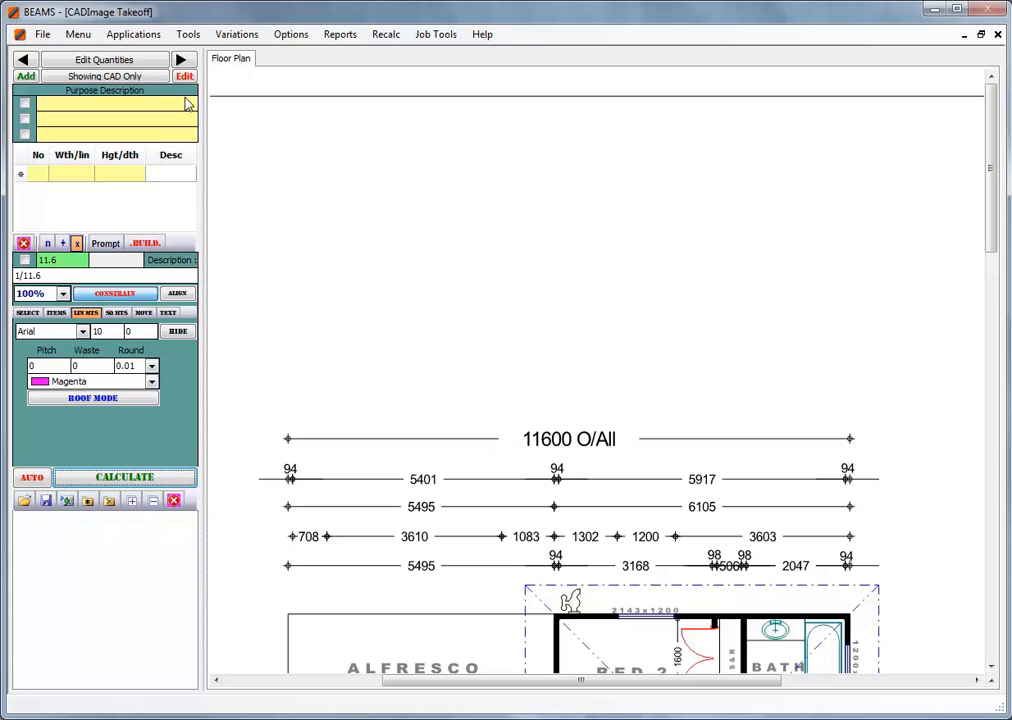
# Start the 1 - Internal Floor Area measurement for Ground Floor, tracing from the Family corner around Bed 2 and Laundry to the Kitchen–Garage wall corner.
pyautogui.click(182, 60)
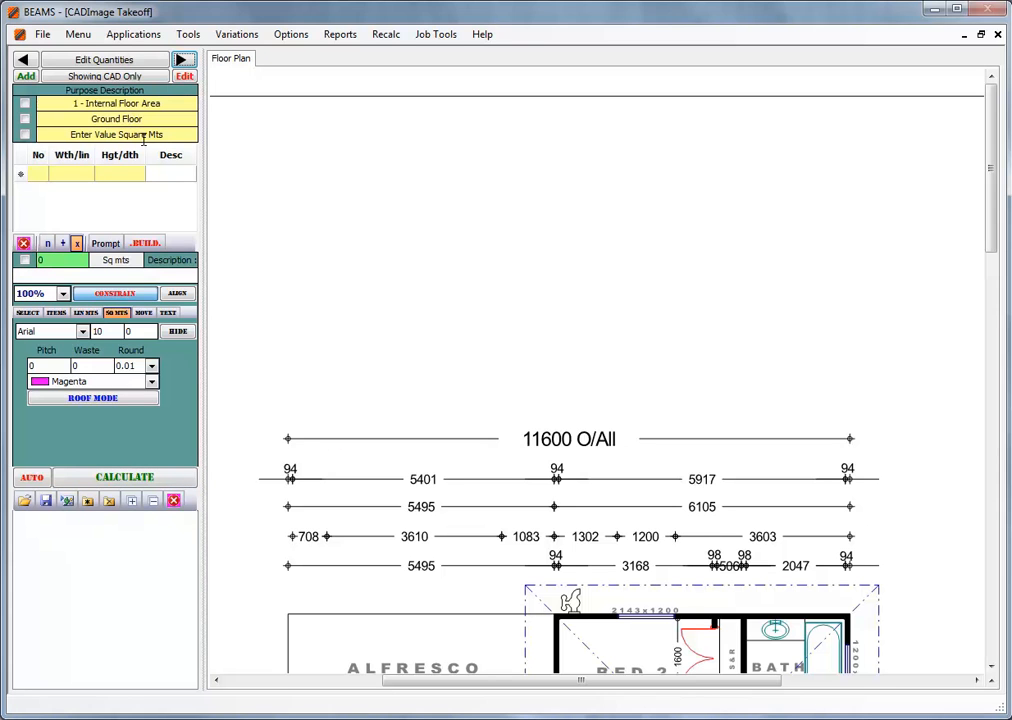
pyautogui.moveTo(994, 162); pyautogui.dragTo(992, 291)
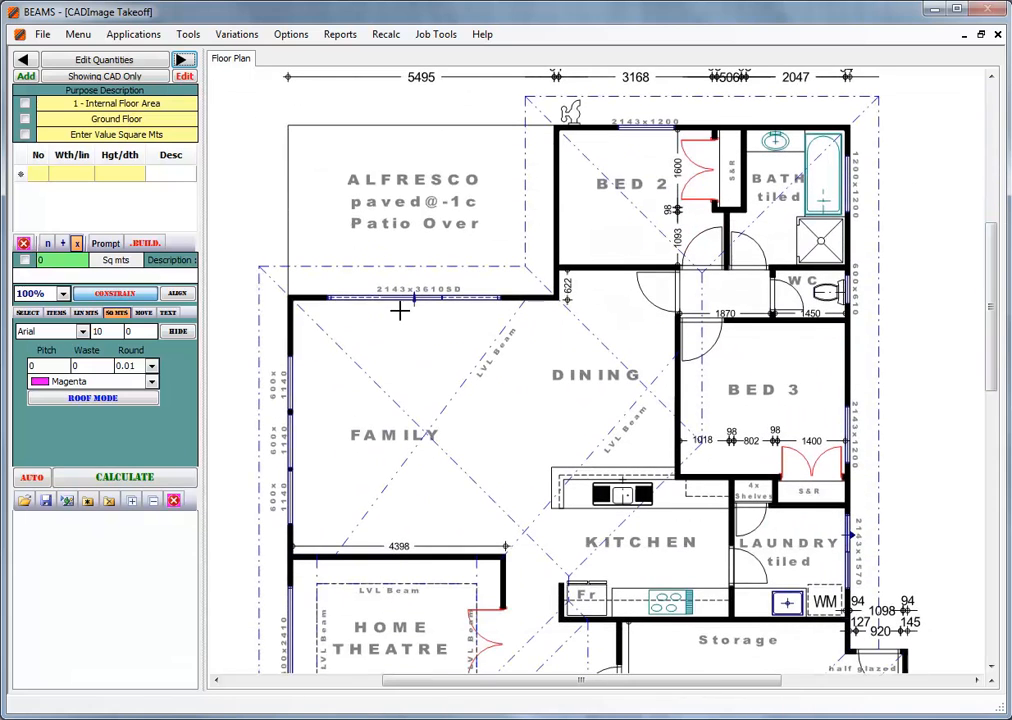
pyautogui.click(289, 296)
pyautogui.click(556, 296)
pyautogui.click(556, 127)
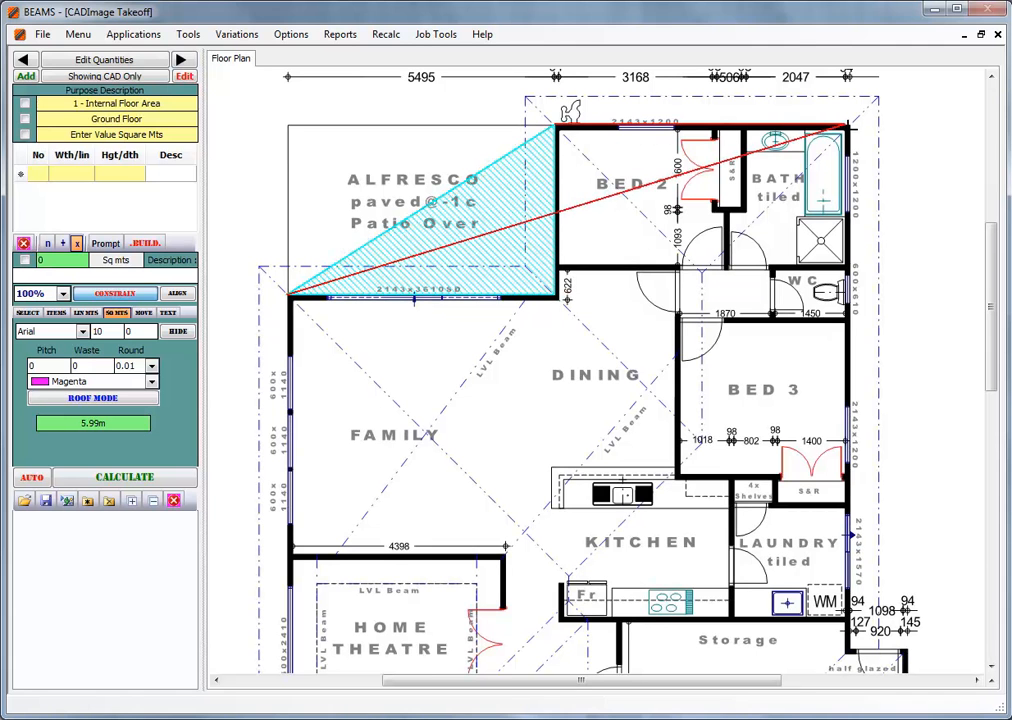
pyautogui.click(848, 127)
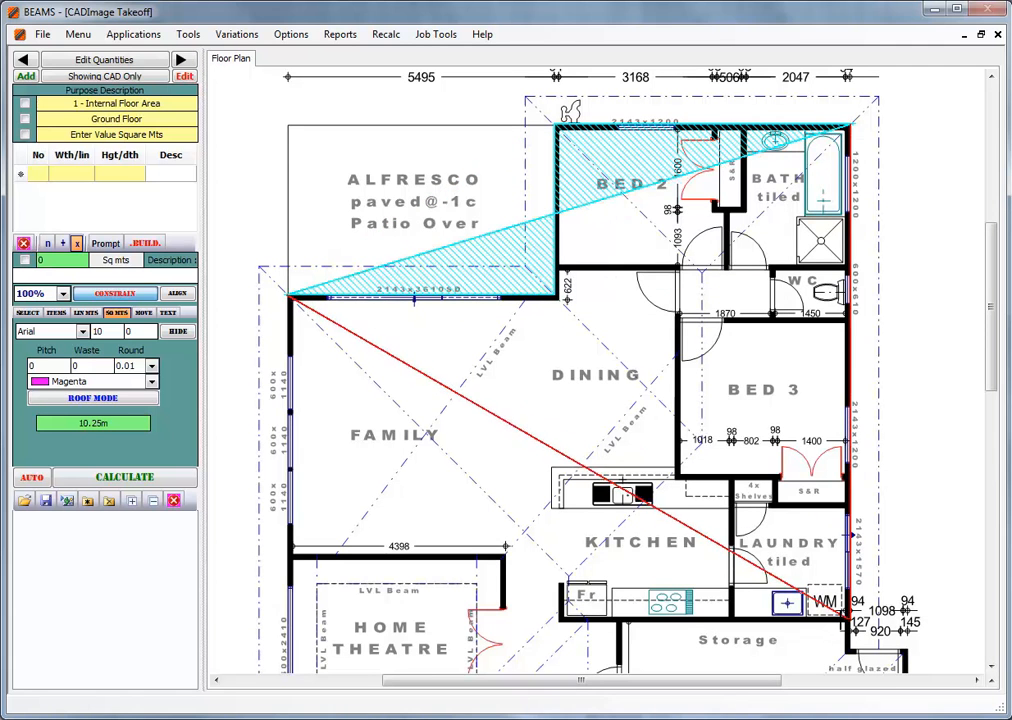
pyautogui.click(849, 619)
pyautogui.click(621, 620)
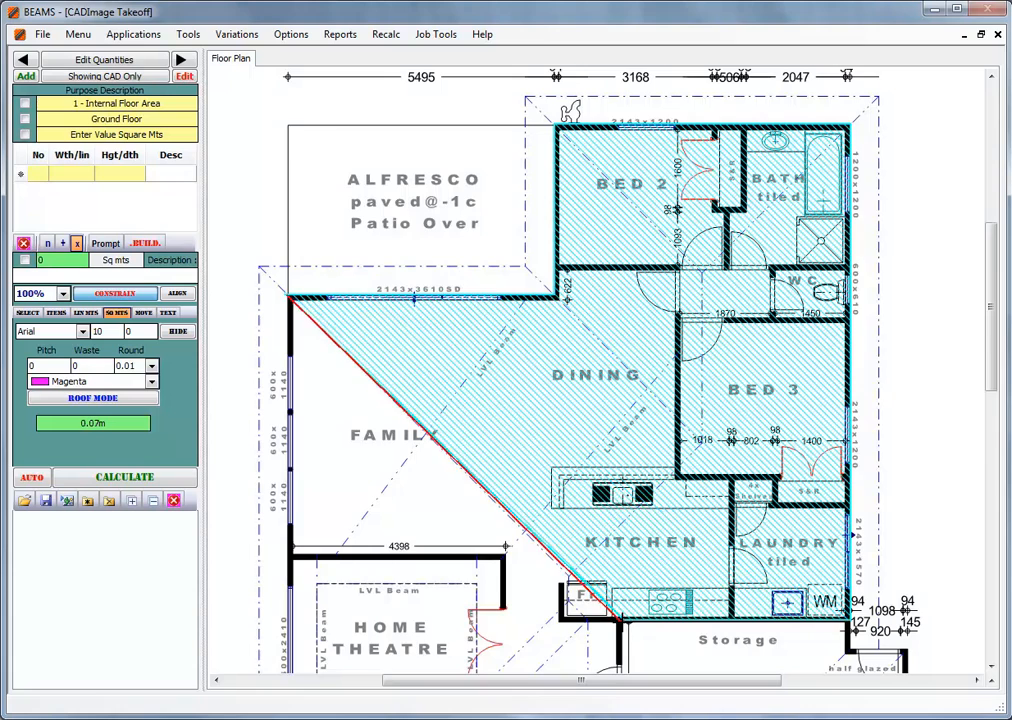
# Complete the Ground Floor outline past the Entry and around Master Bed, calculate the area and build its related prescriptions.
pyautogui.scroll(-3, 621, 620)
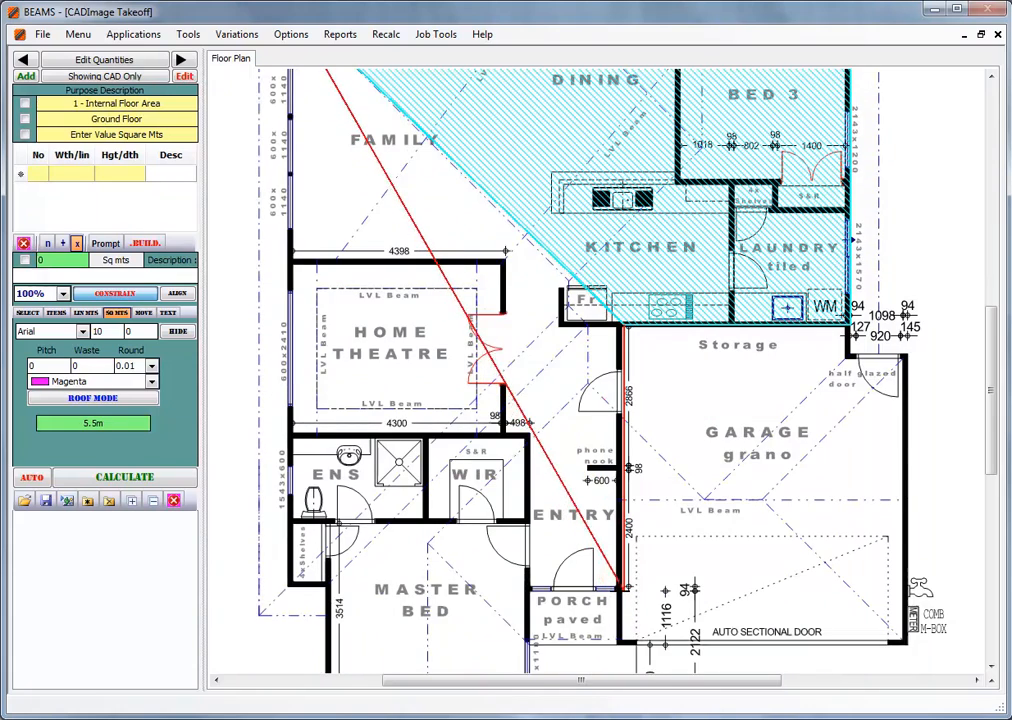
pyautogui.click(621, 589)
pyautogui.click(528, 589)
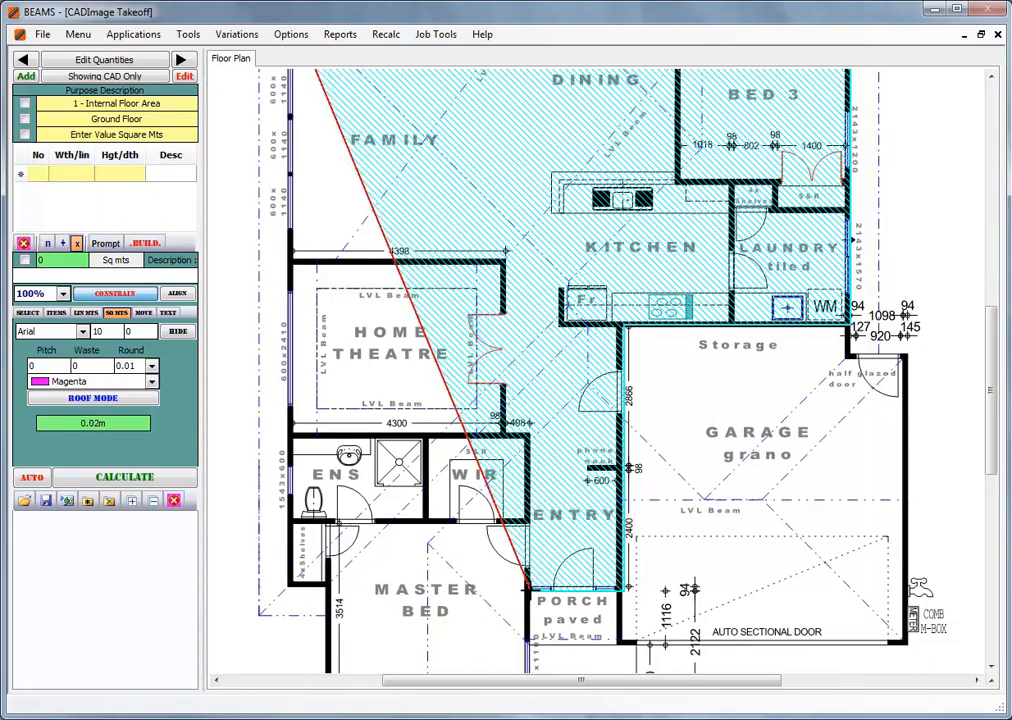
pyautogui.scroll(-3, 528, 589)
pyautogui.click(528, 400)
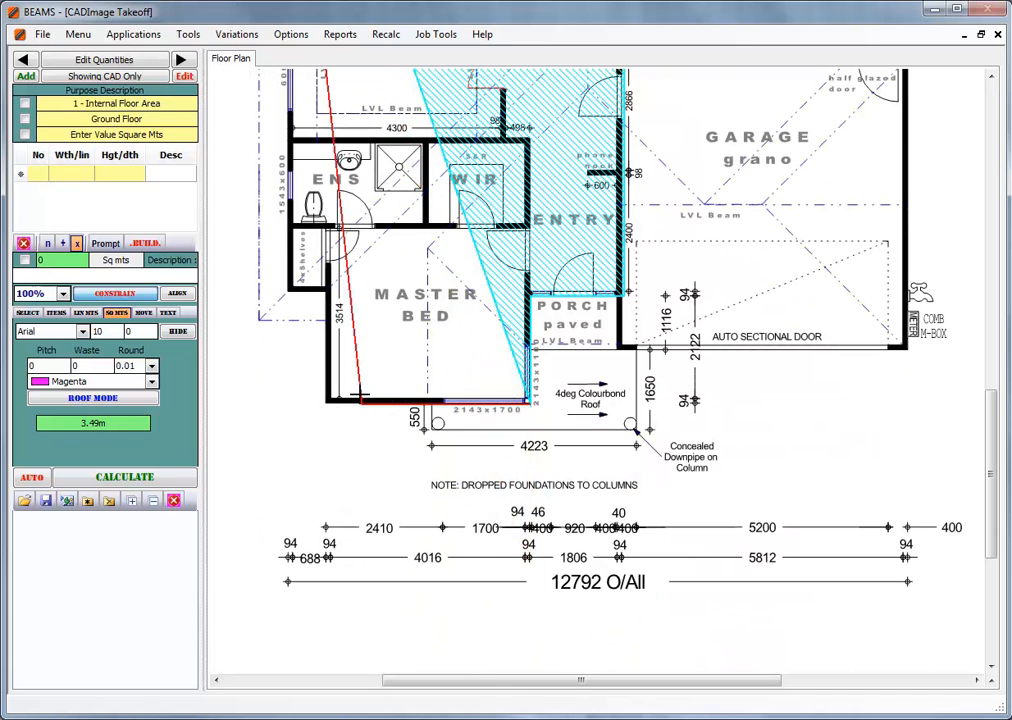
pyautogui.click(325, 400)
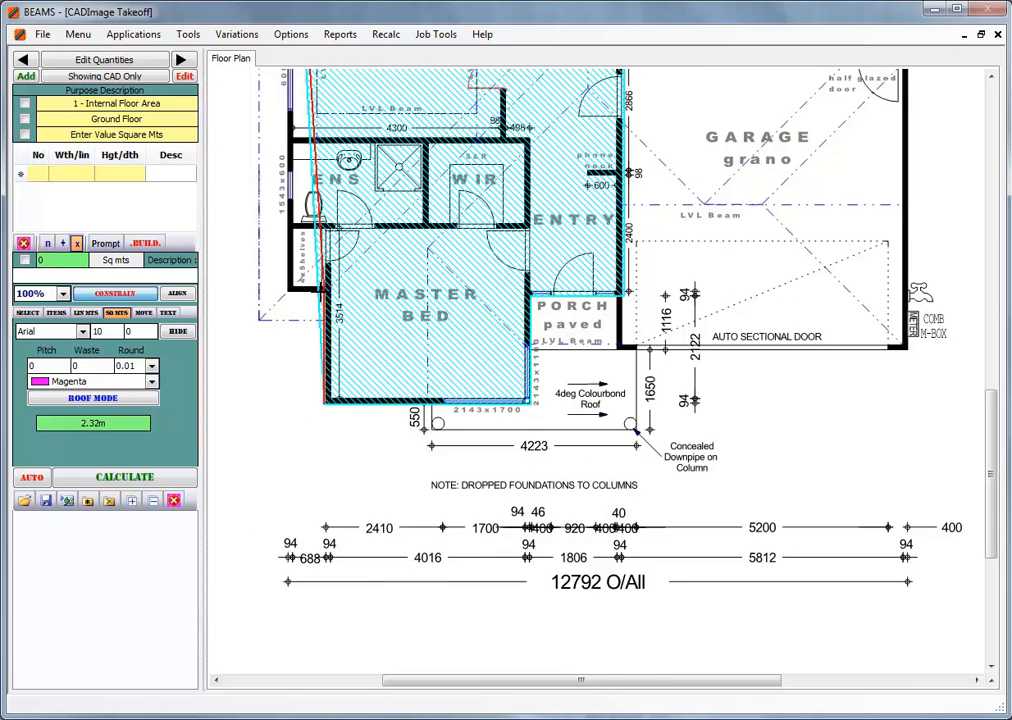
pyautogui.click(325, 293)
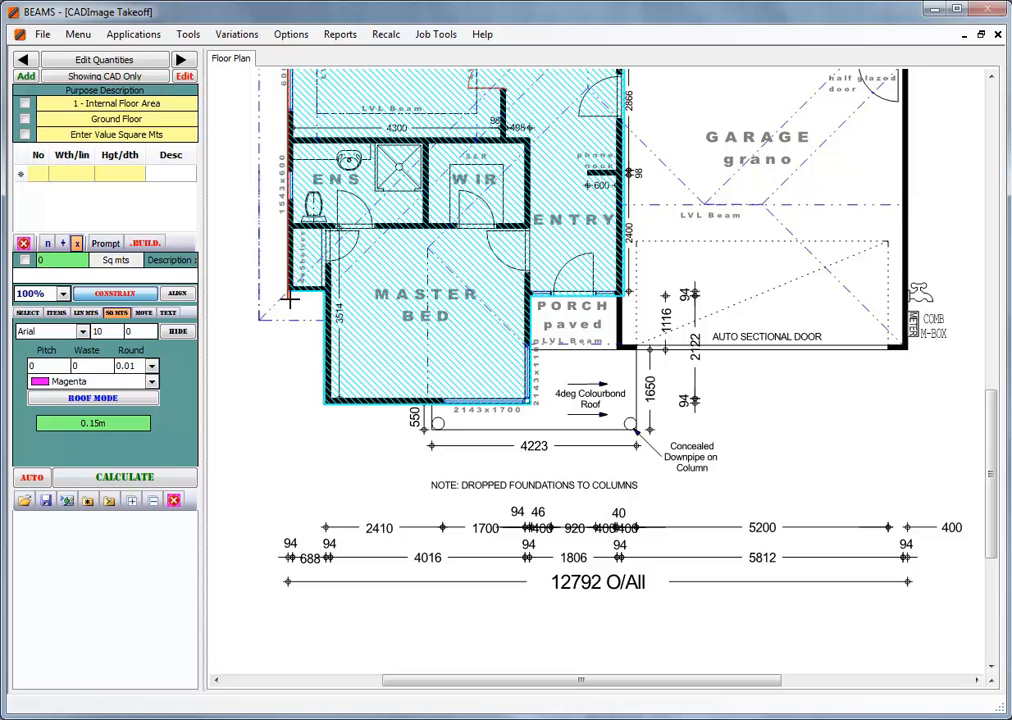
pyautogui.rightClick(292, 299)
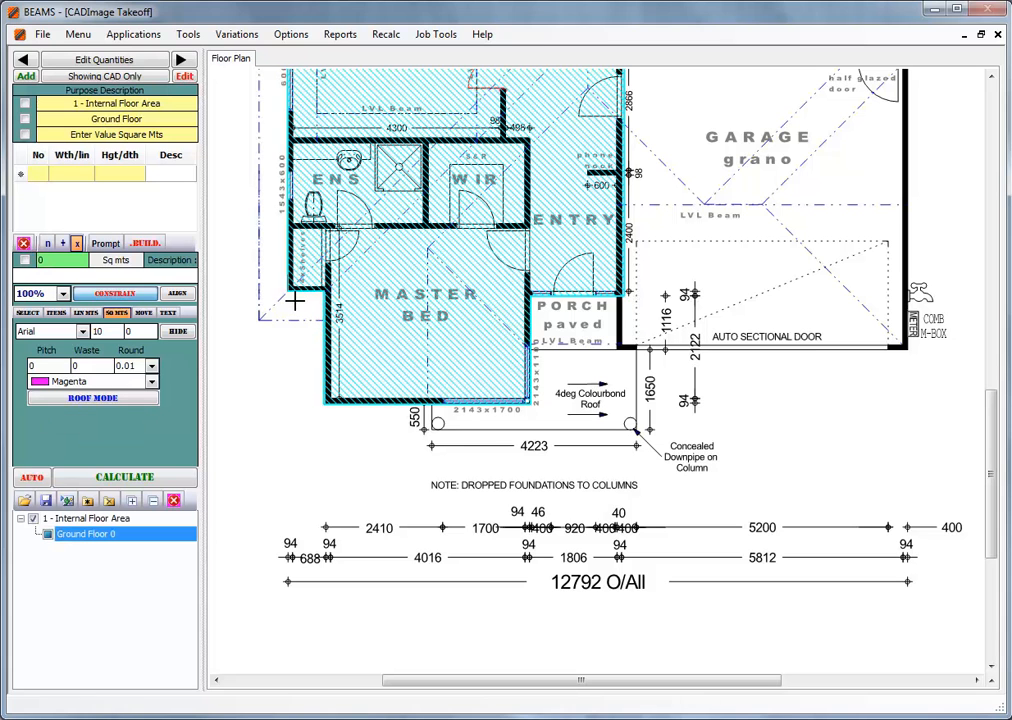
pyautogui.click(140, 480)
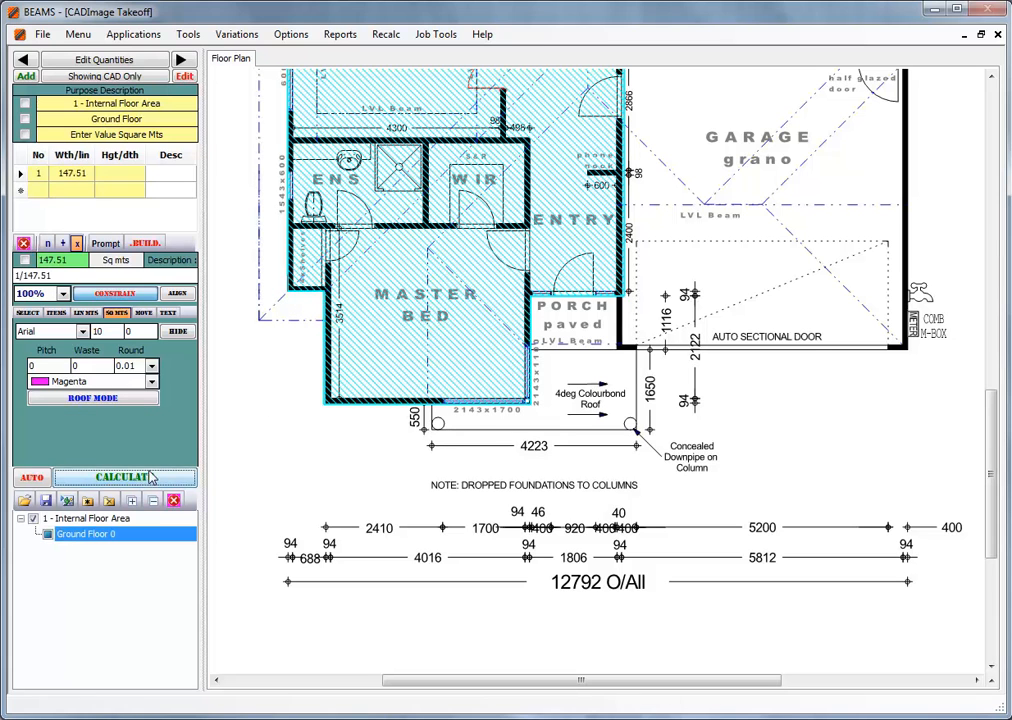
pyautogui.click(145, 244)
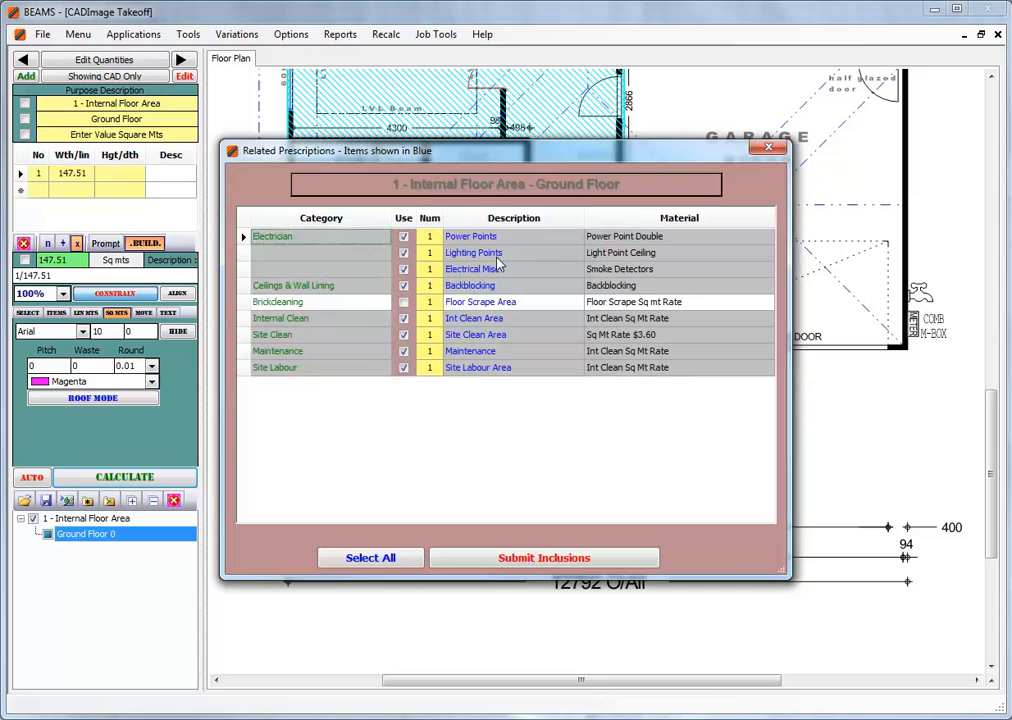
pyautogui.click(403, 269)
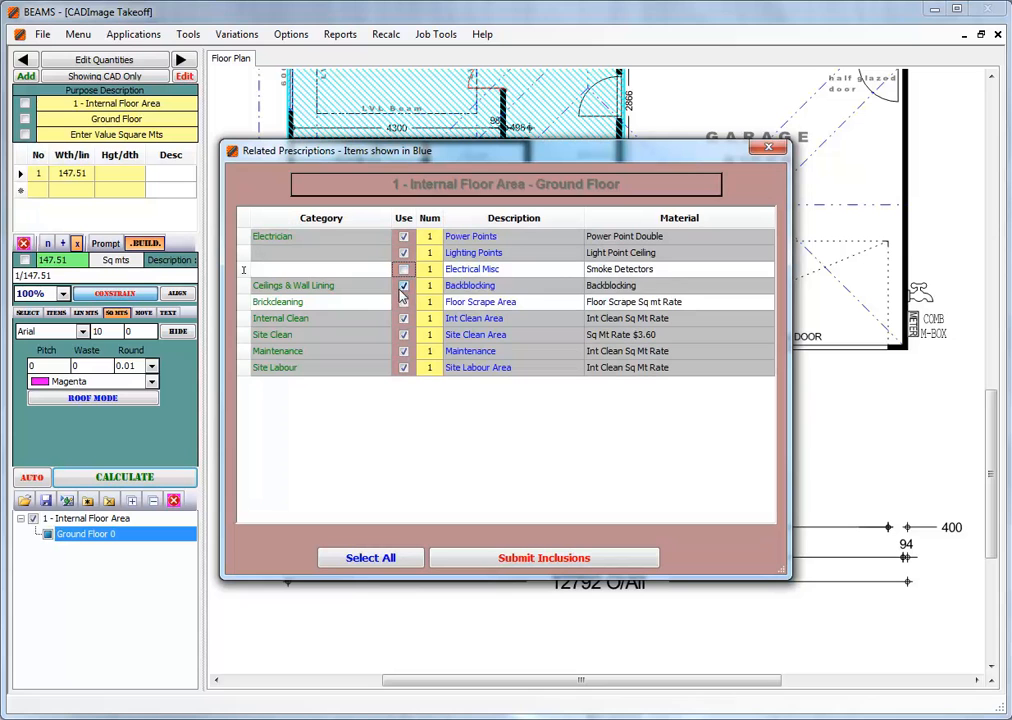
pyautogui.click(403, 286)
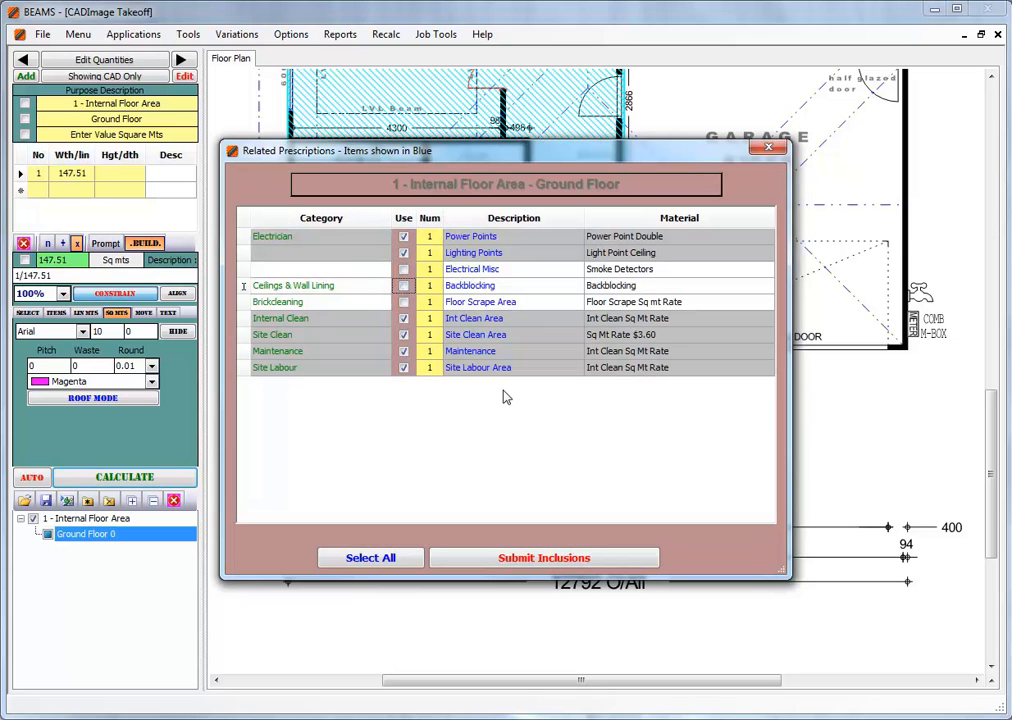
pyautogui.click(403, 269)
pyautogui.click(403, 286)
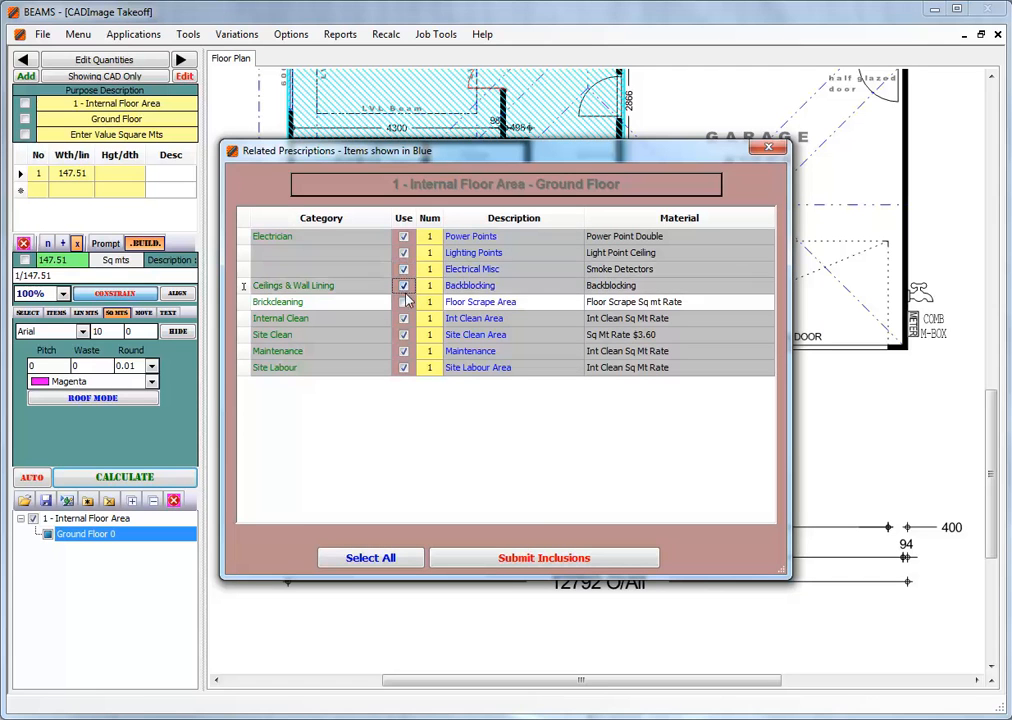
# Submit the Ground Floor inclusions and use Ground Slab Concrete instead of Floor Framing Area in the result selections.
pyautogui.click(537, 566)
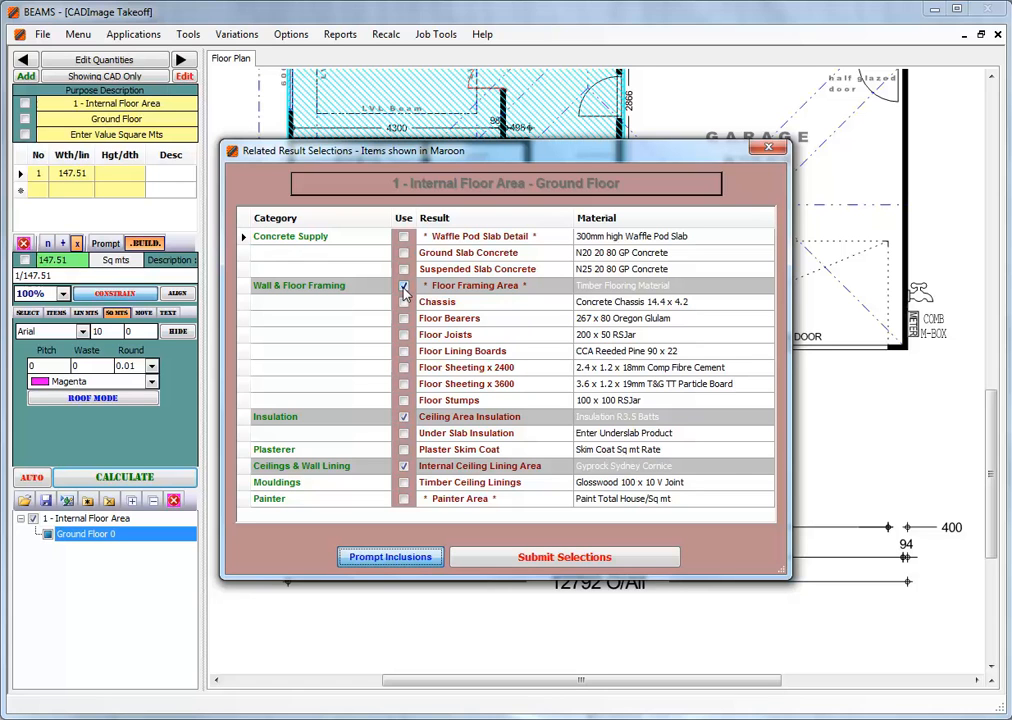
pyautogui.click(404, 287)
pyautogui.click(404, 254)
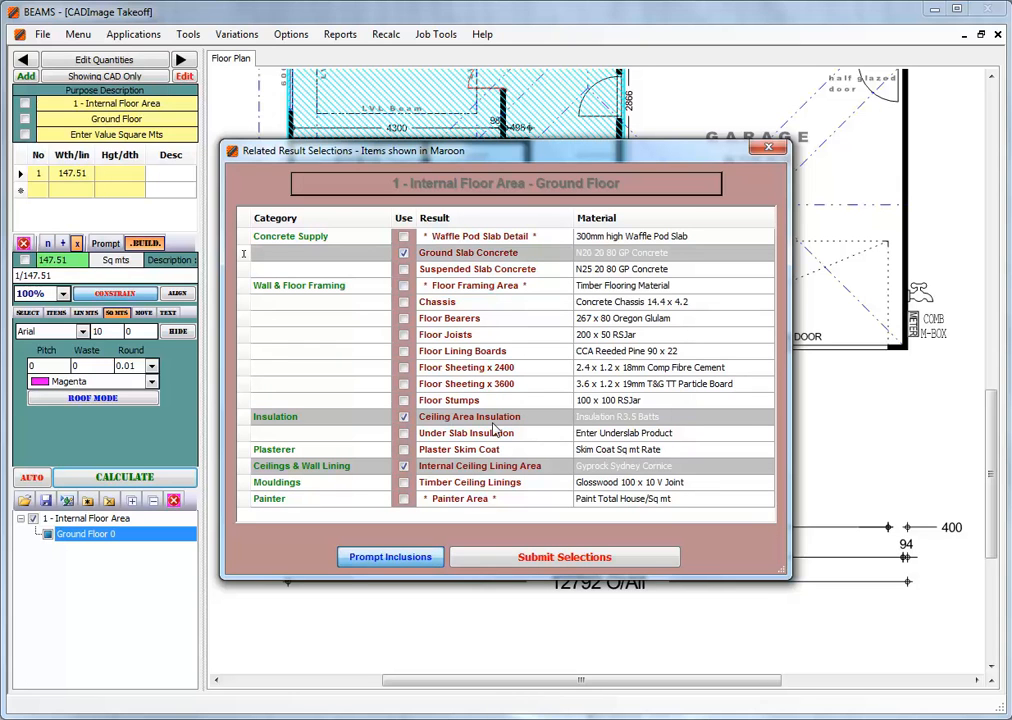
# Change the Ceiling Area Insulation material to Insulation R4.0 Batts, view the material record, and submit the result selections.
pyautogui.click(767, 419)
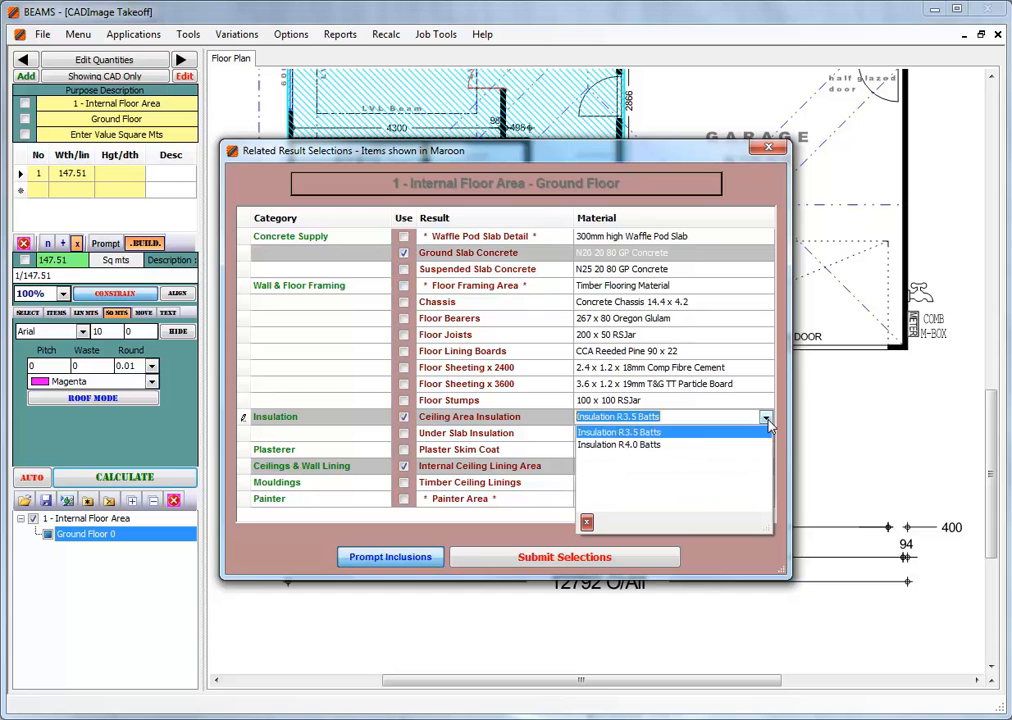
pyautogui.click(659, 445)
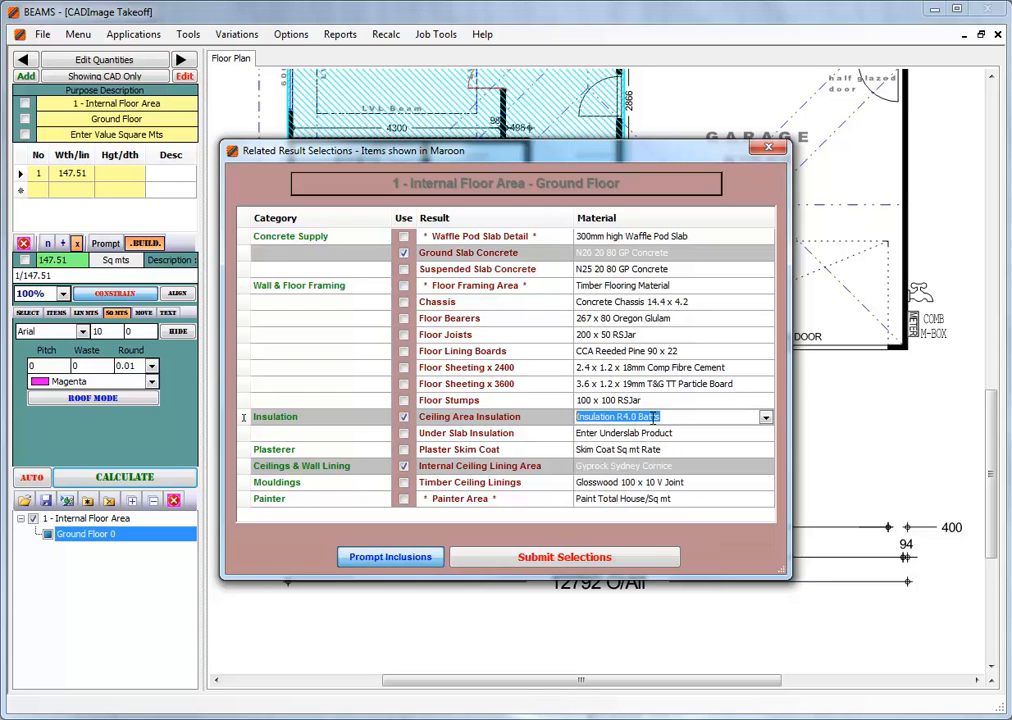
pyautogui.doubleClick(655, 419)
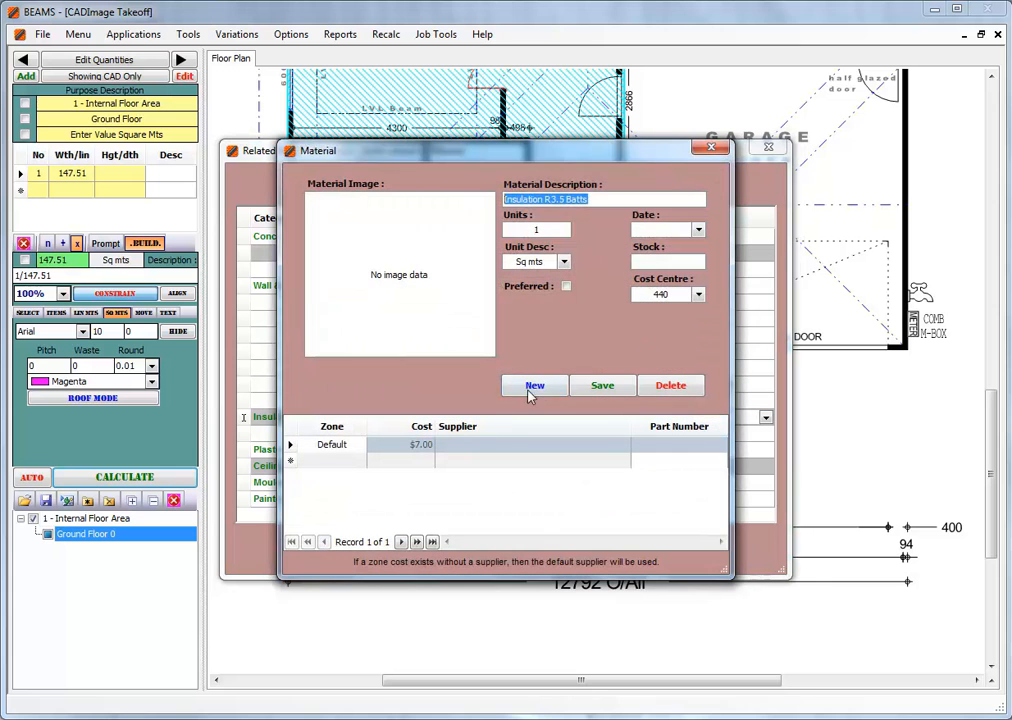
pyautogui.click(712, 149)
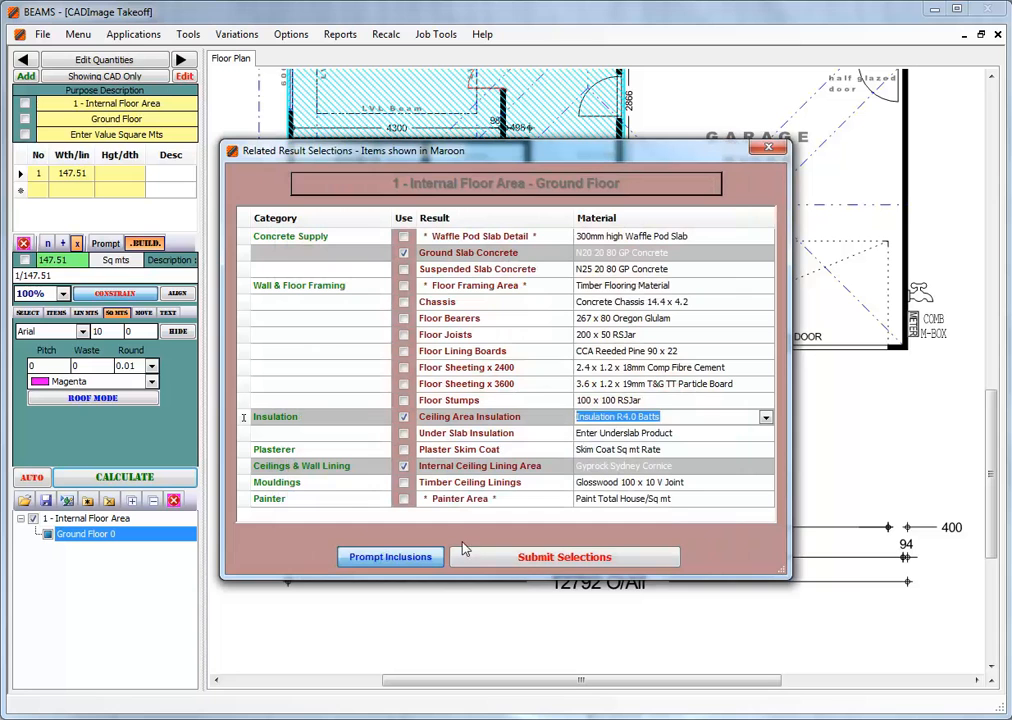
pyautogui.click(562, 558)
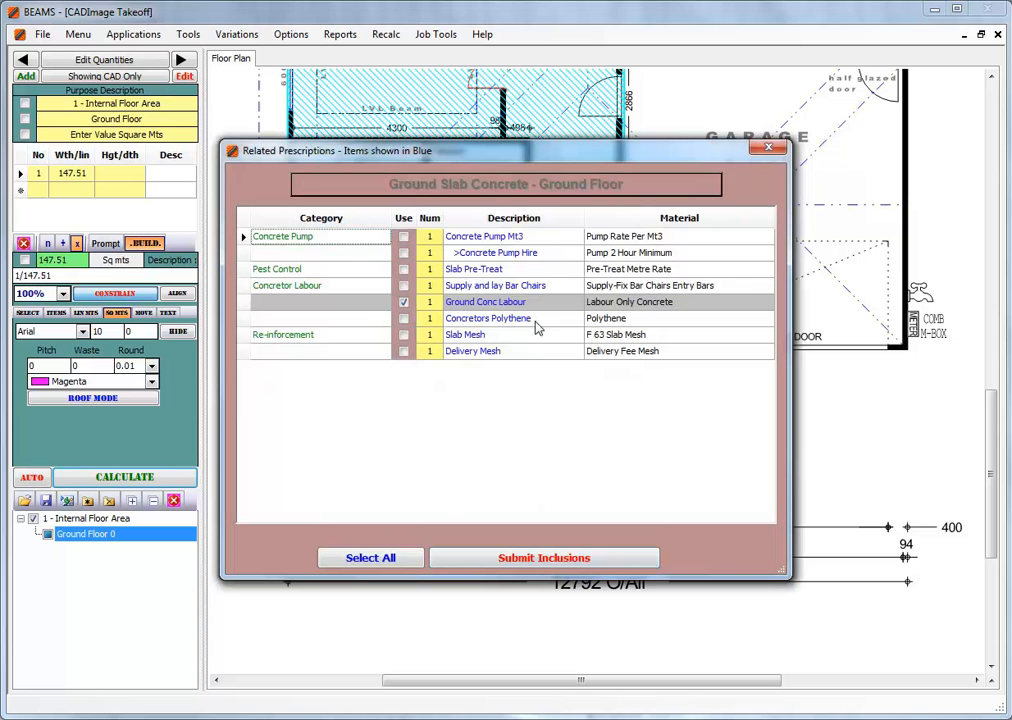
# Include all prescriptions related to Ground Slab Concrete and accept the ticked inclusions for Internal Ceiling Lining Area.
pyautogui.click(374, 558)
pyautogui.click(548, 564)
pyautogui.click(546, 560)
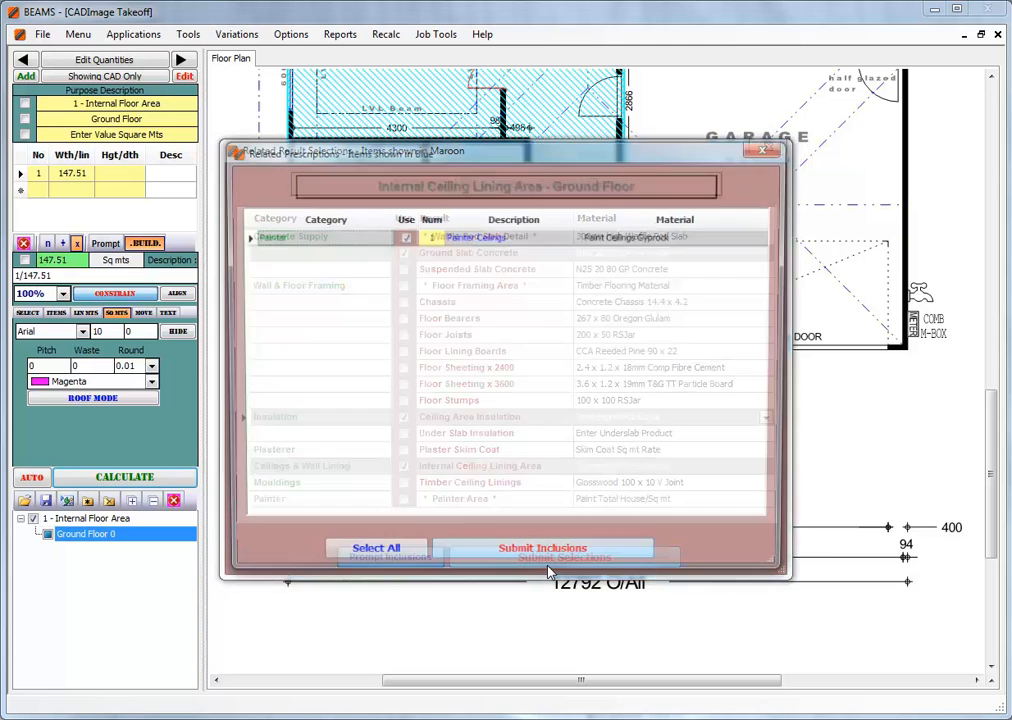
pyautogui.click(535, 563)
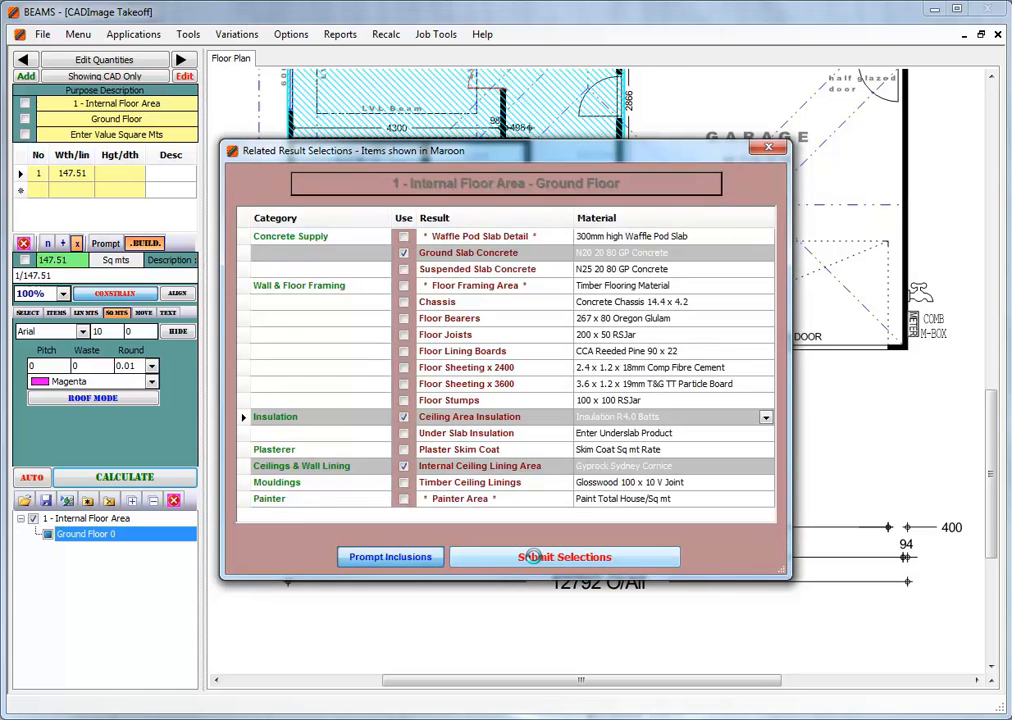
# Set the required Slab Thickness for Ground Floor to .1 Mts and submit it.
pyautogui.click(540, 556)
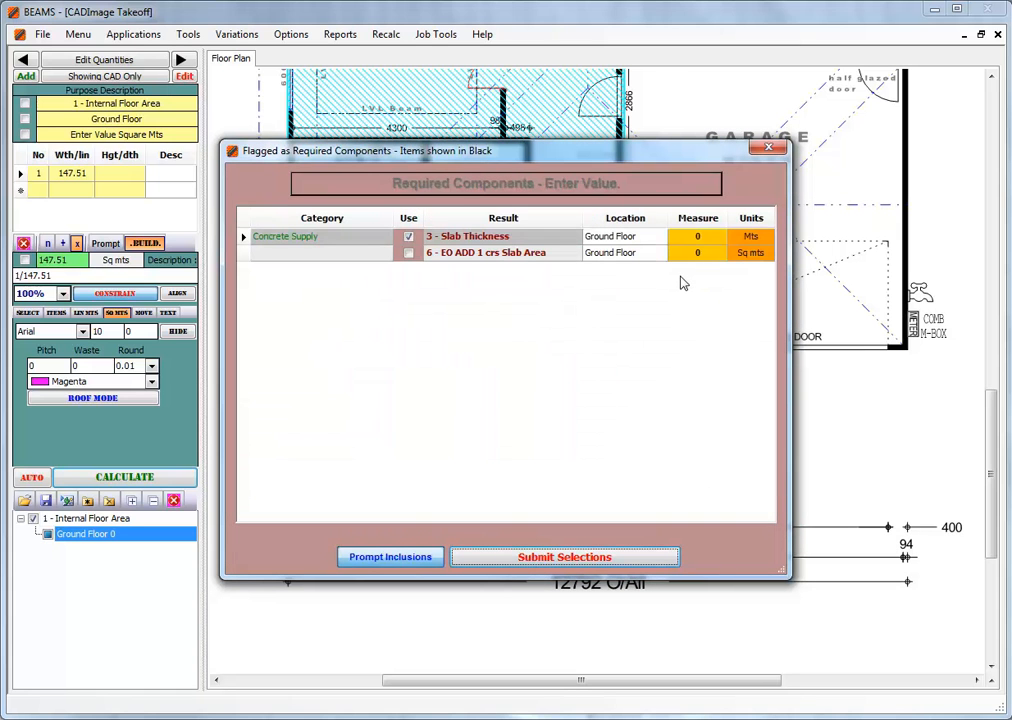
pyautogui.click(708, 237)
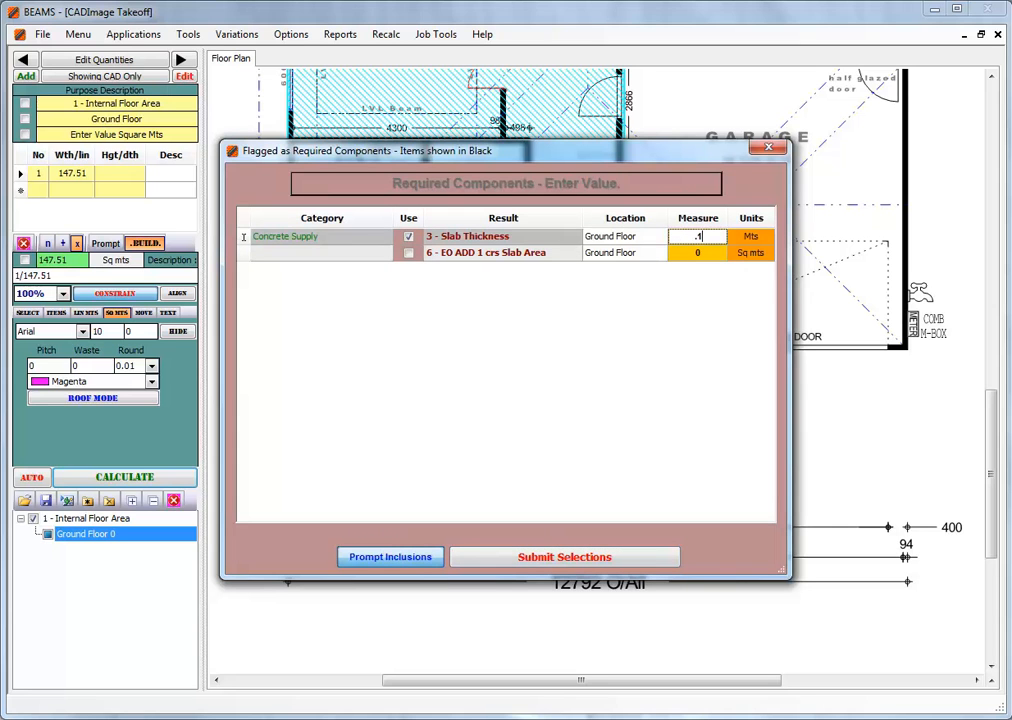
pyautogui.click(535, 557)
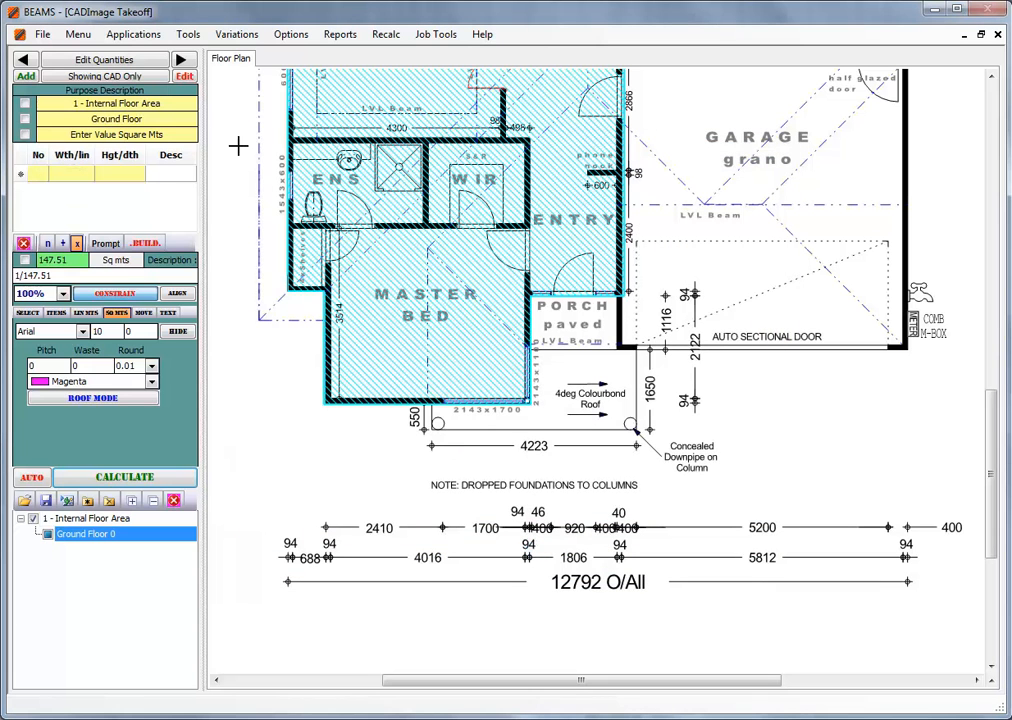
# Measure the 2 - Outside Floor Area for Alfresco by outlining the alfresco rectangle, build it, and submit its Power Points and Lighting Points inclusions.
pyautogui.click(181, 60)
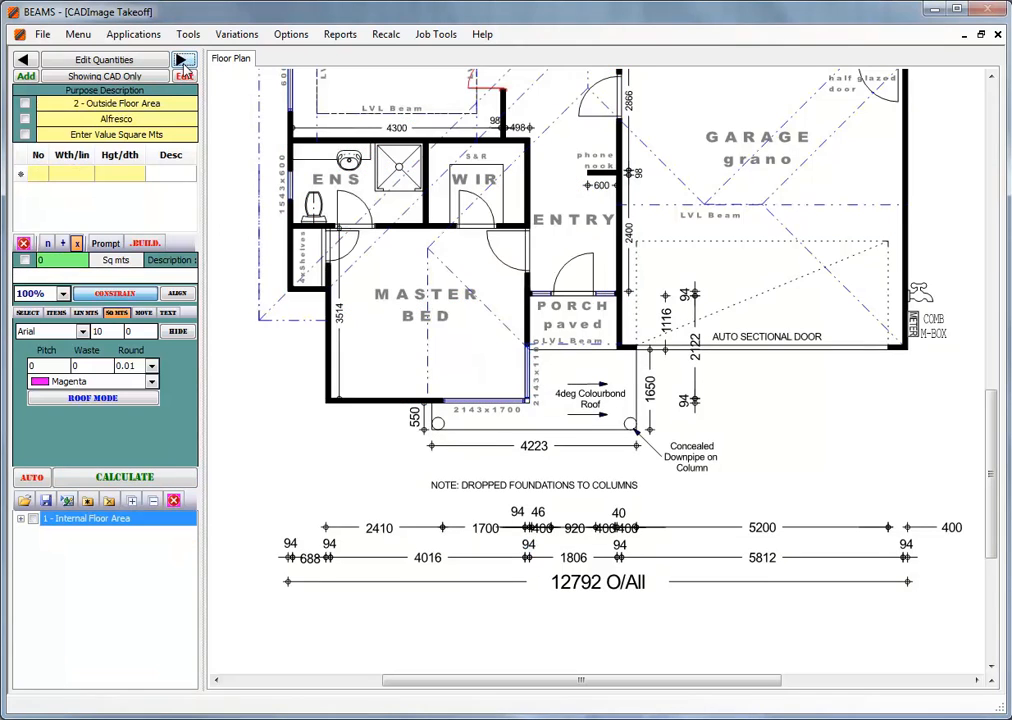
pyautogui.moveTo(987, 409); pyautogui.dragTo(985, 238)
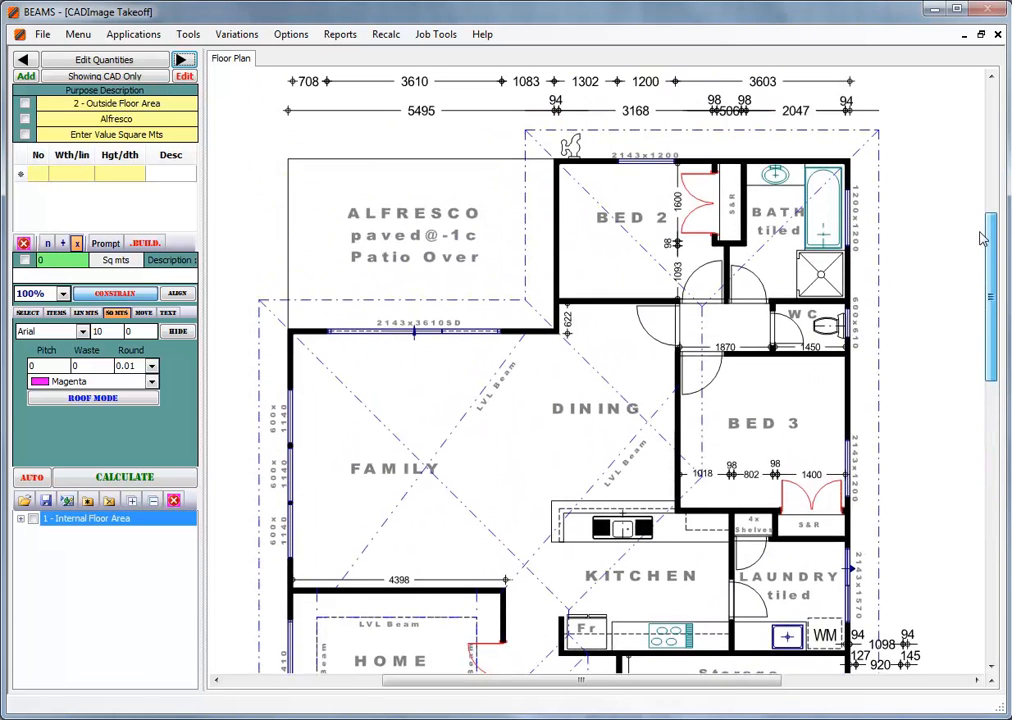
pyautogui.click(288, 157)
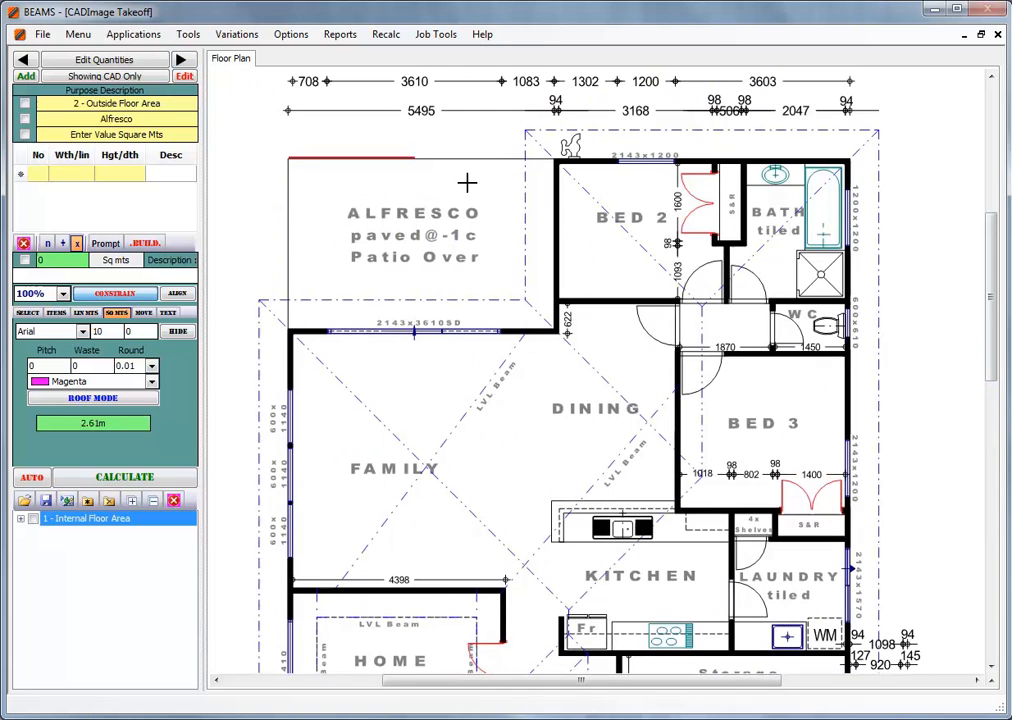
pyautogui.click(555, 159)
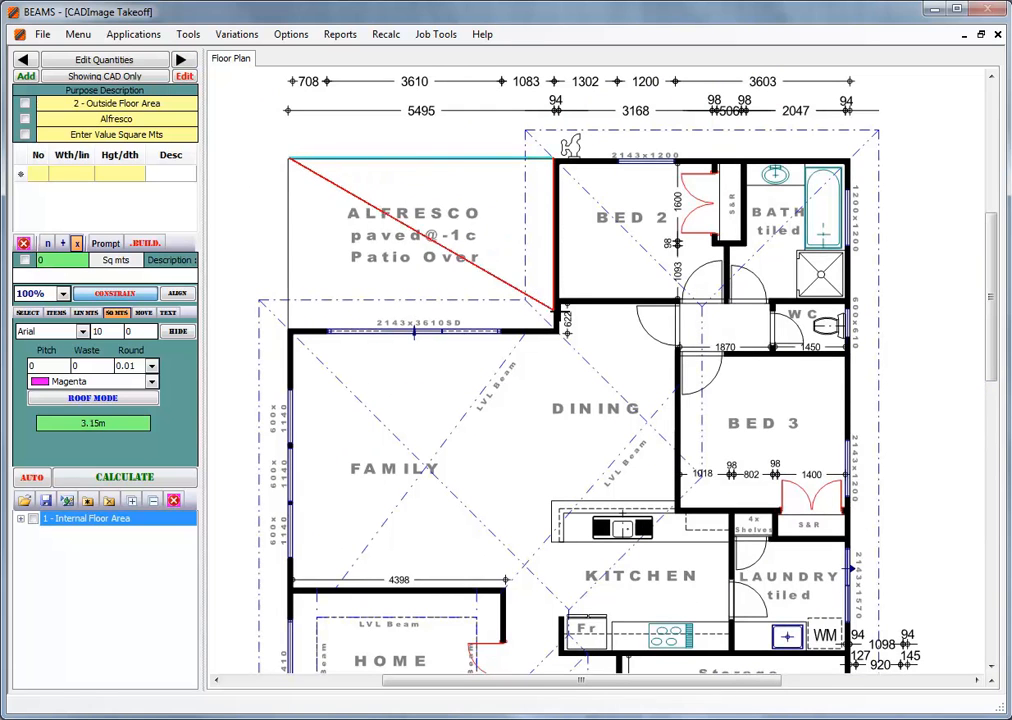
pyautogui.click(555, 329)
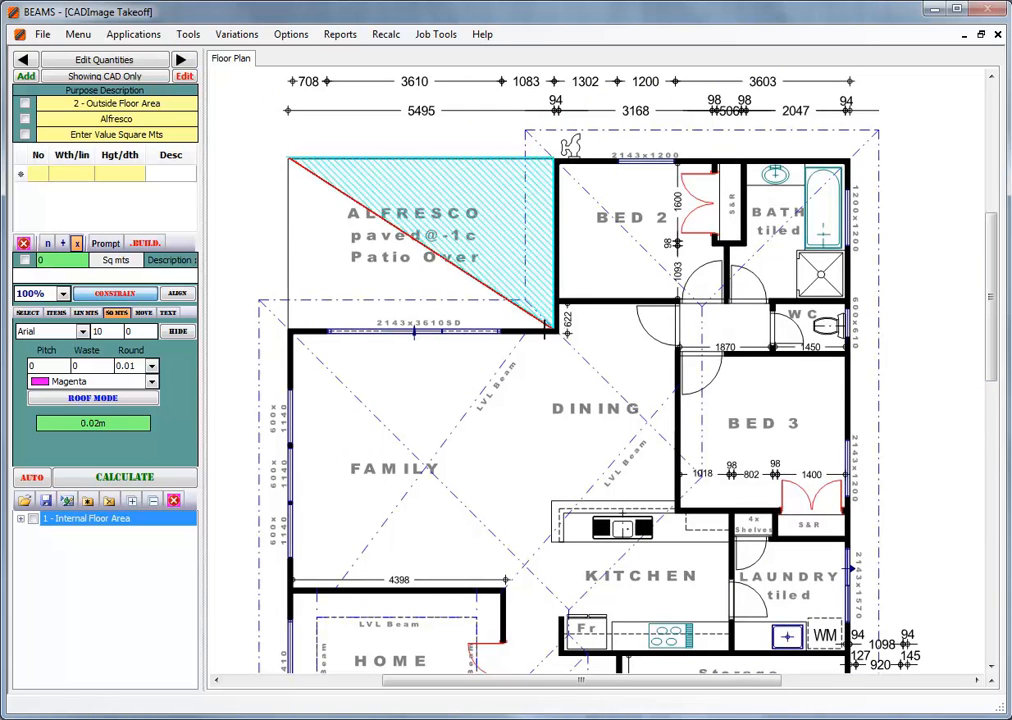
pyautogui.doubleClick(289, 329)
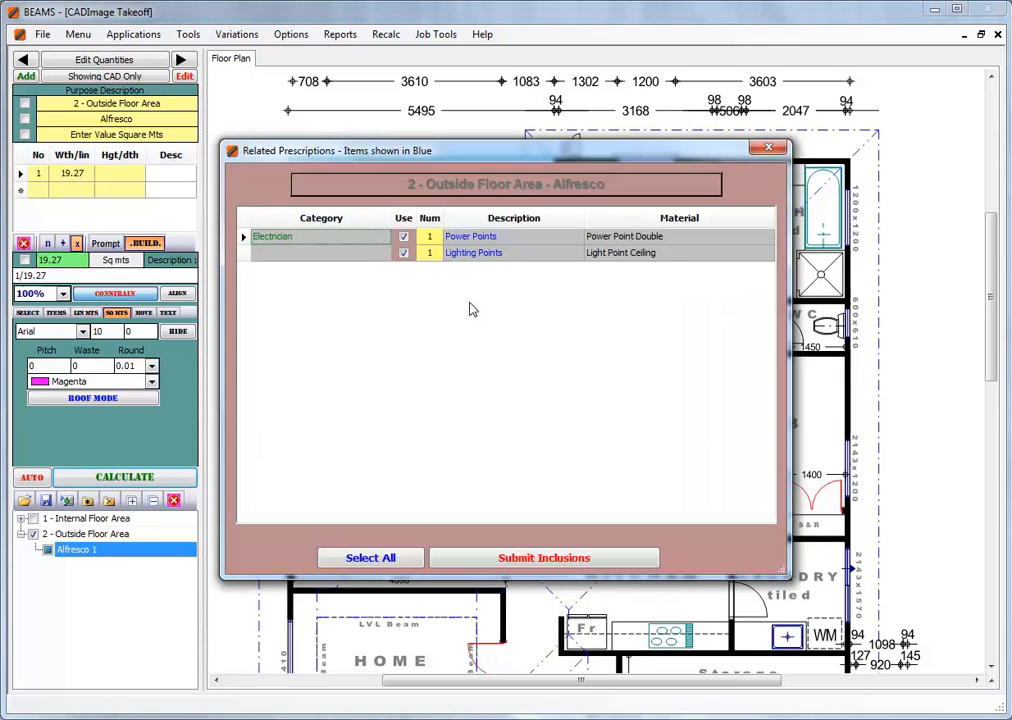
pyautogui.click(535, 560)
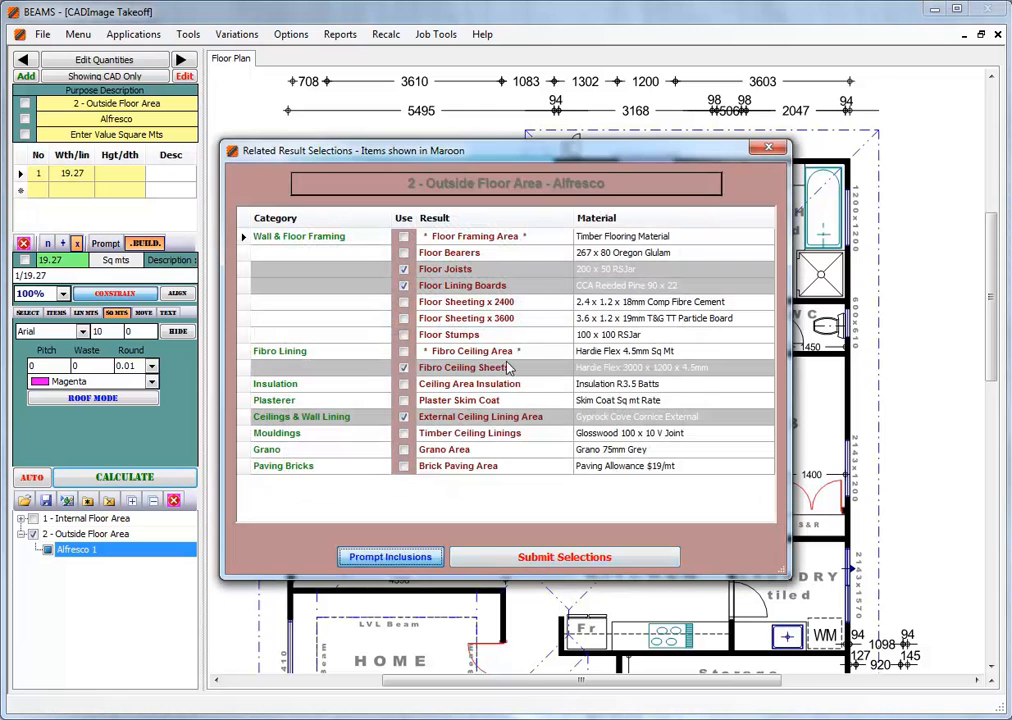
# Exclude Floor Joists, Floor Lining Boards and Fibro Ceiling Sheets from the Alfresco result selections, keeping External Ceiling Lining Area.
pyautogui.click(403, 270)
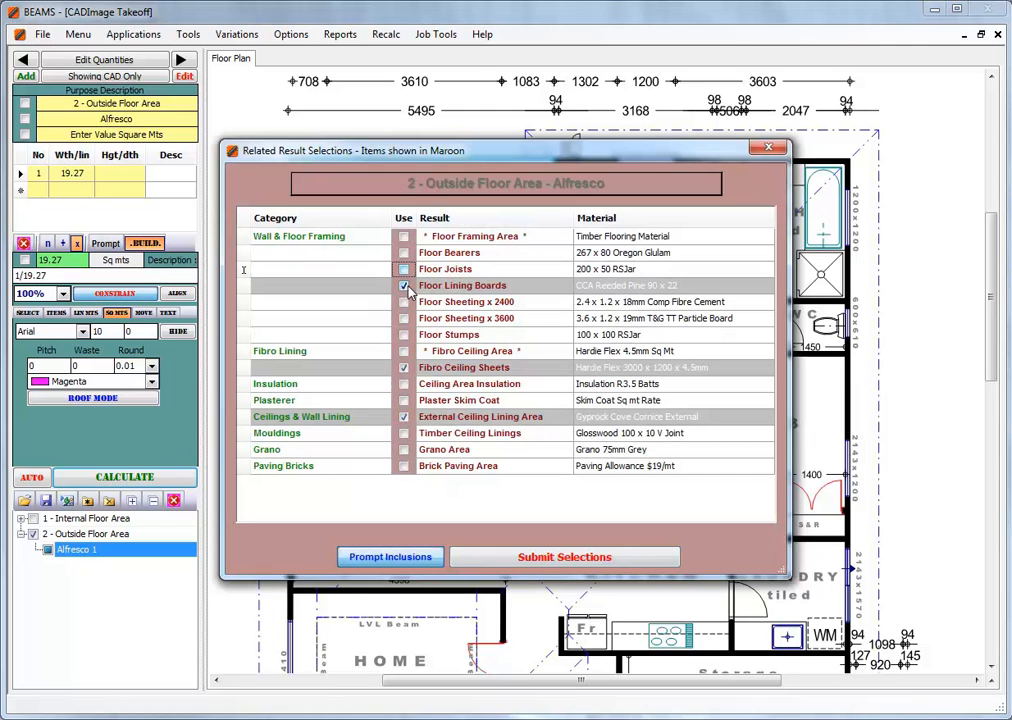
pyautogui.click(403, 286)
pyautogui.click(404, 417)
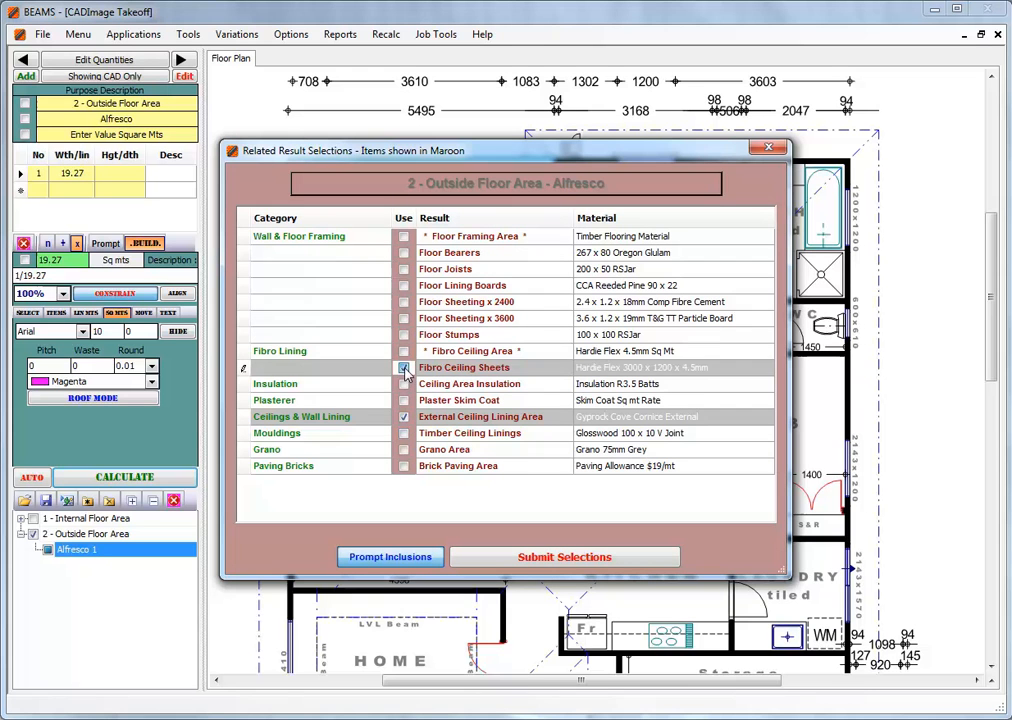
pyautogui.click(403, 370)
# Include Ceiling Area Insulation with Insulation R4.0 Batts and Brick Paving Area for Alfresco, and submit the result selections.
pyautogui.click(403, 385)
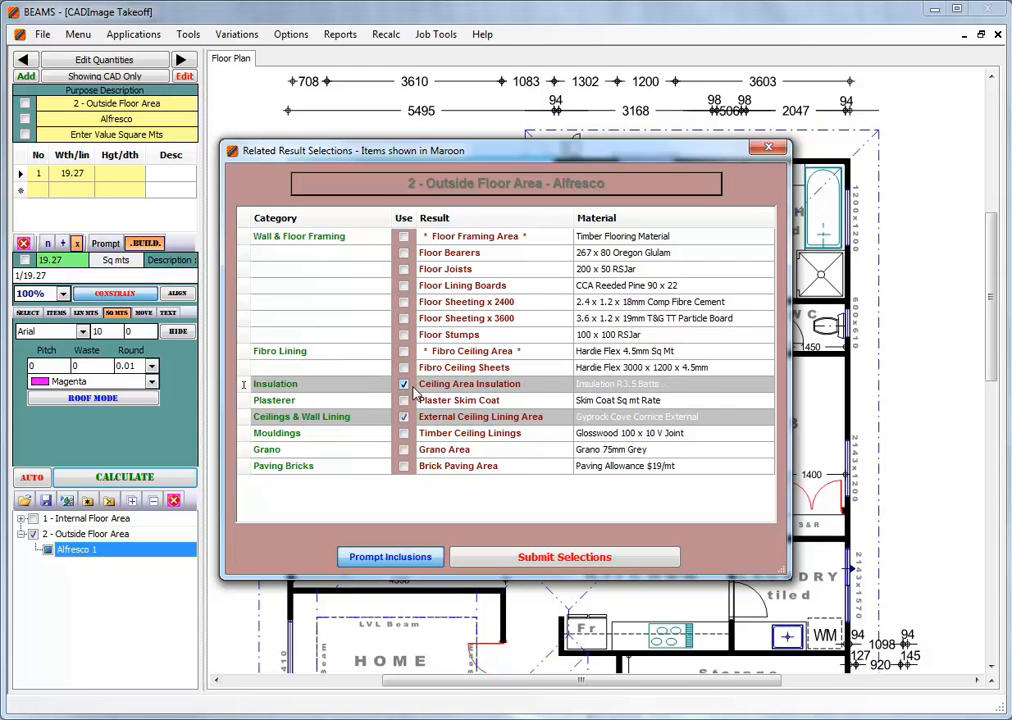
pyautogui.click(768, 389)
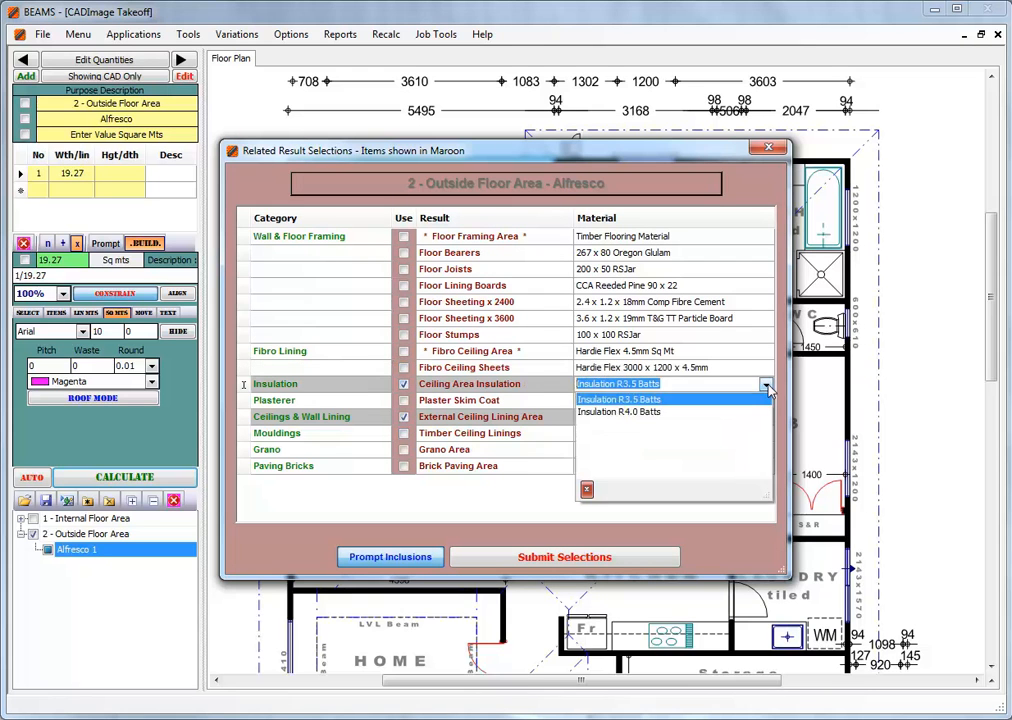
pyautogui.click(689, 416)
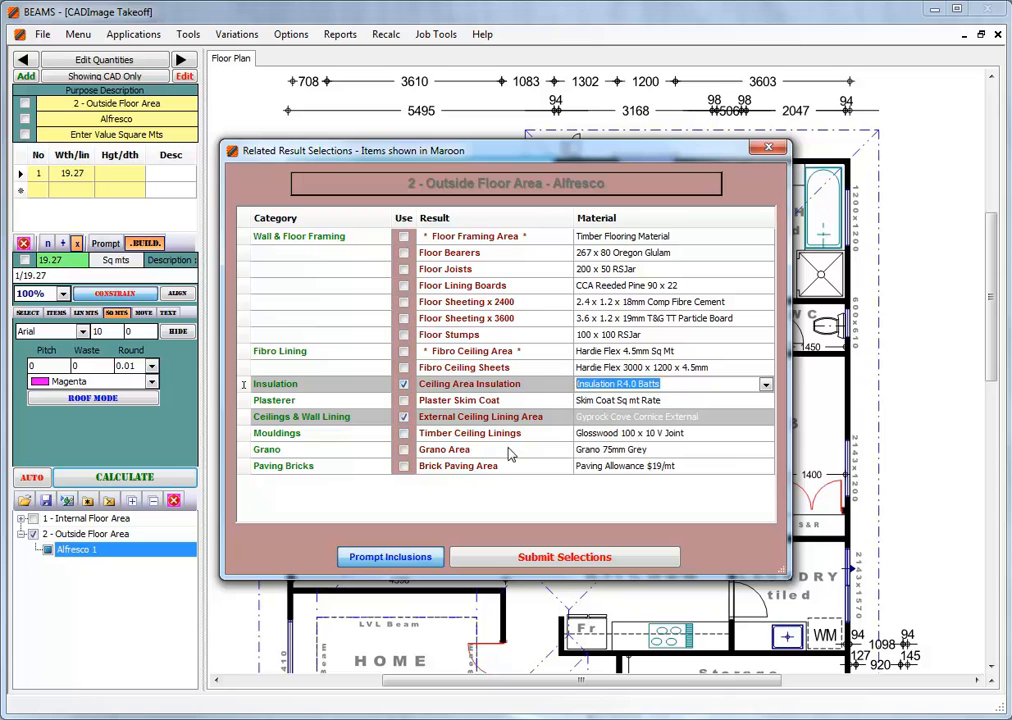
pyautogui.click(403, 466)
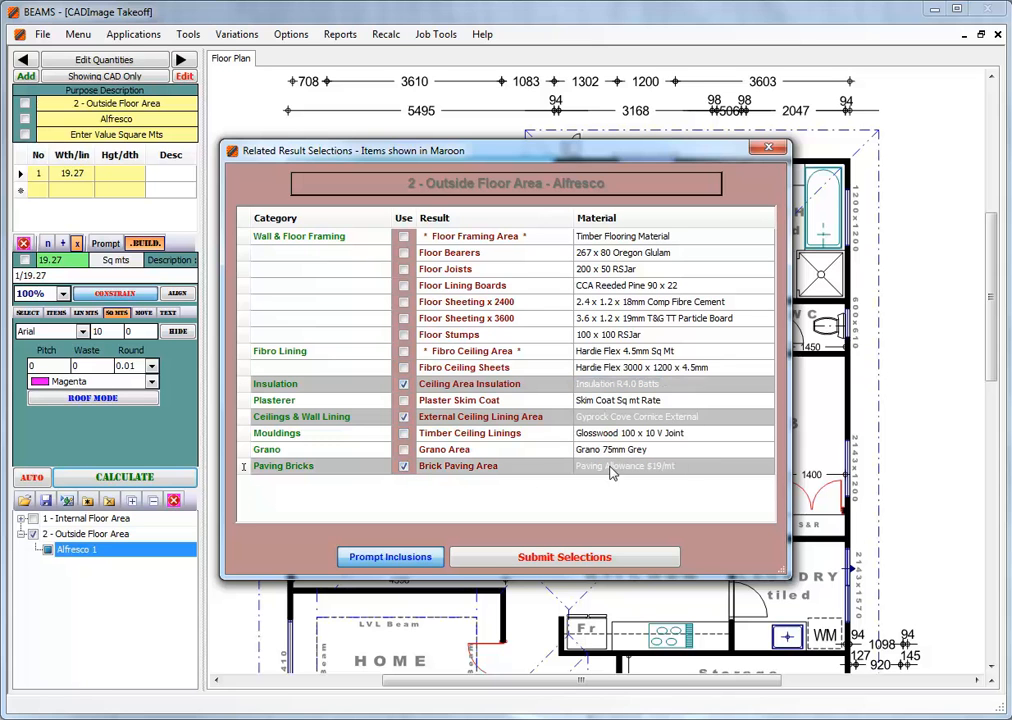
pyautogui.click(548, 559)
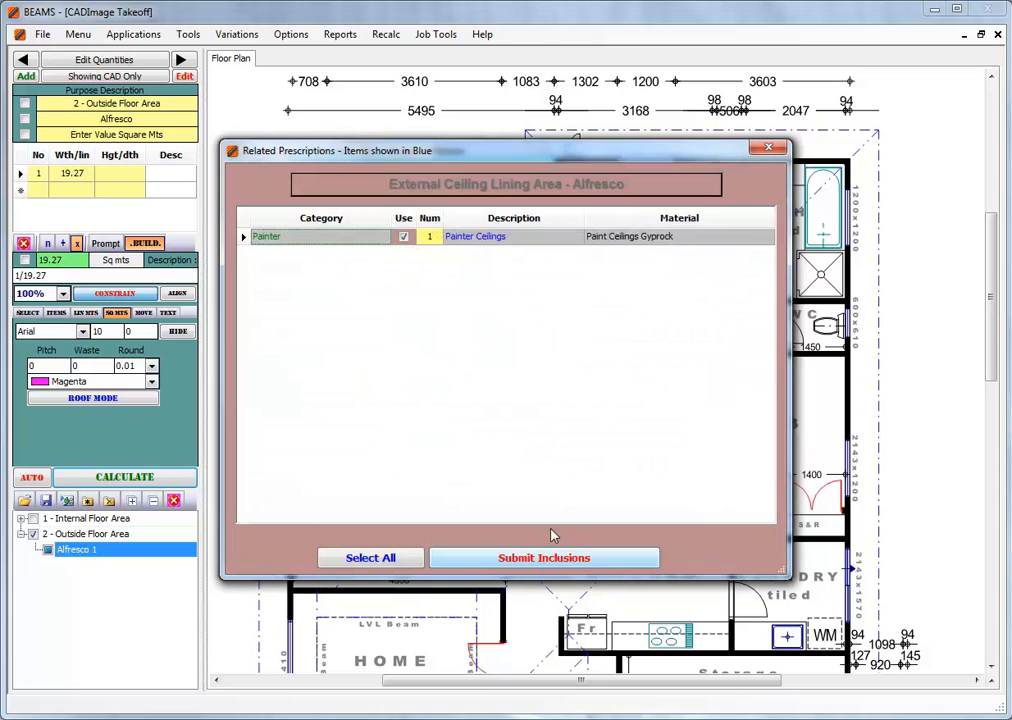
# Submit Painter Ceilings for the Alfresco external ceiling lining, and Paving Labour Area and Cart Paving Bricks for its brick paving.
pyautogui.click(535, 559)
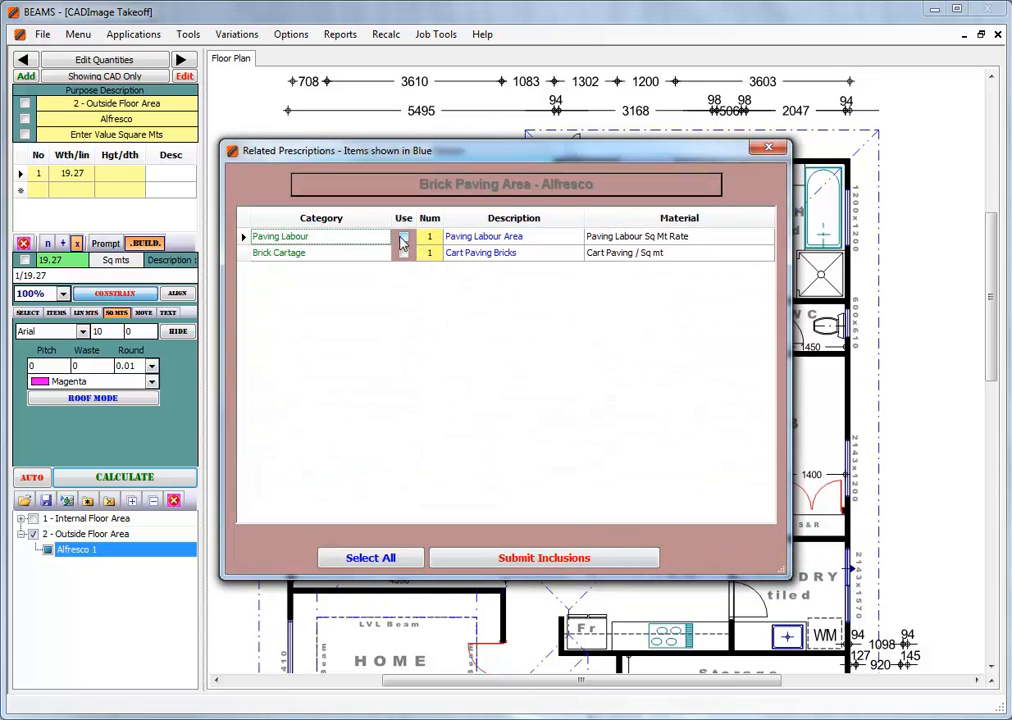
pyautogui.click(402, 238)
pyautogui.click(403, 253)
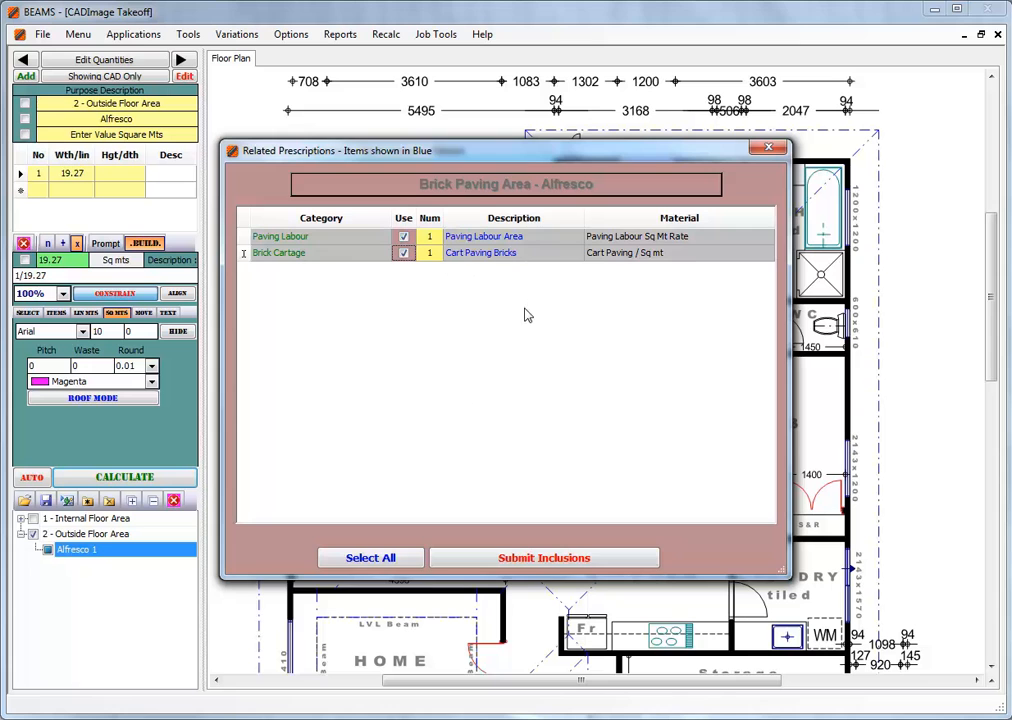
pyautogui.click(548, 559)
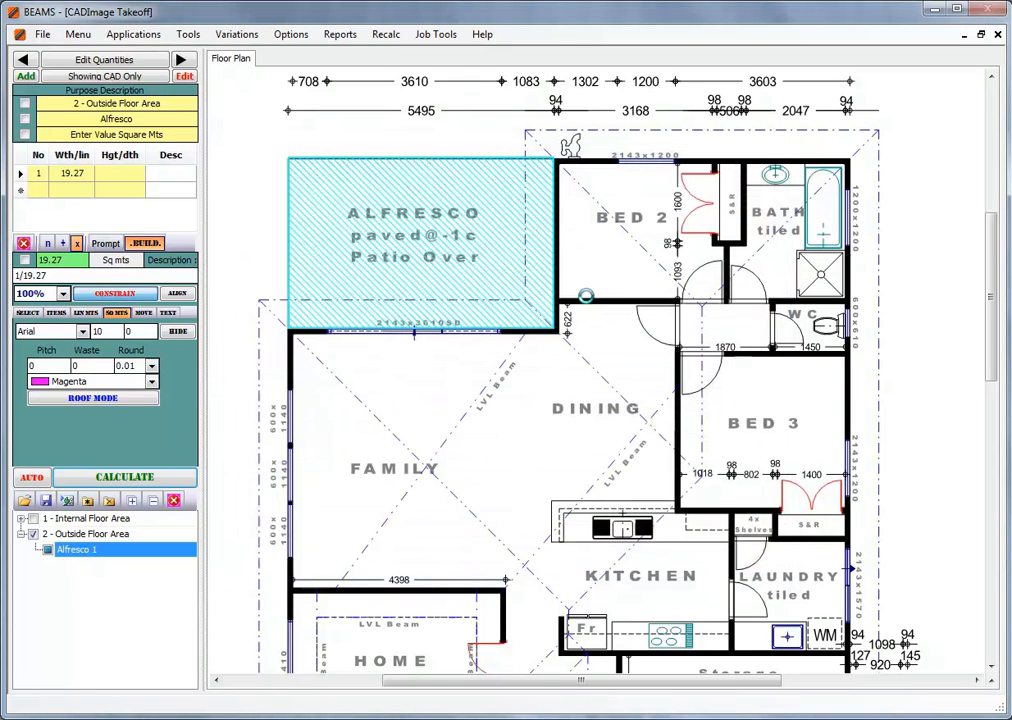
# Measure the Garage-Carport outside floor area by outlining the garage and storage, and build it with the Power Points and Lighting Points inclusions.
pyautogui.click(183, 61)
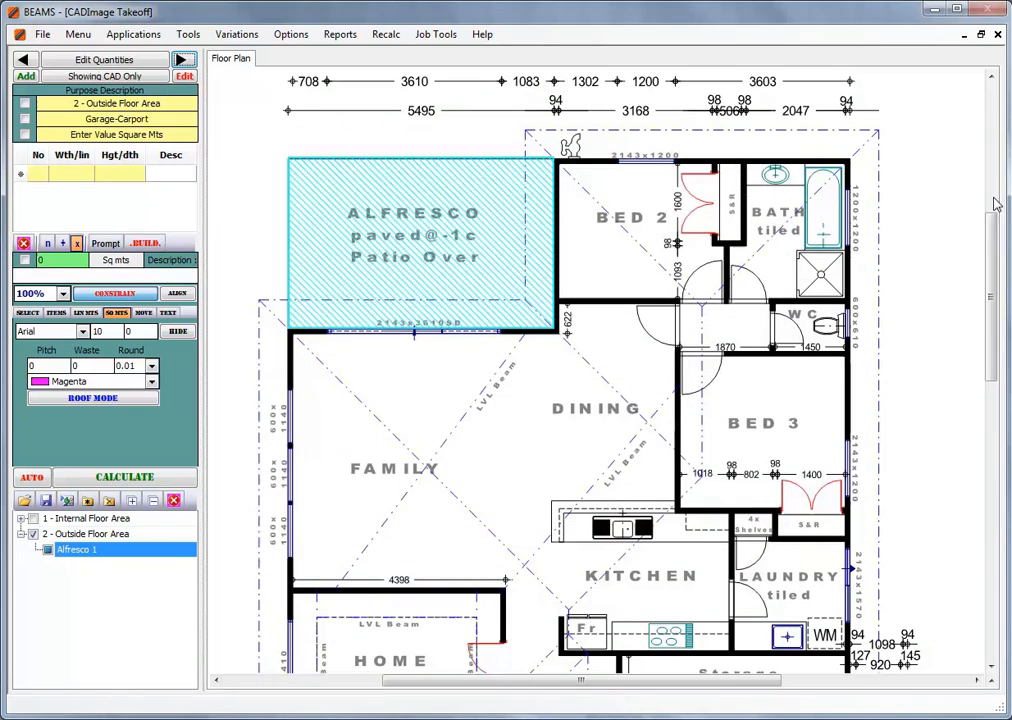
pyautogui.moveTo(989, 226); pyautogui.dragTo(1001, 352)
pyautogui.click(622, 272)
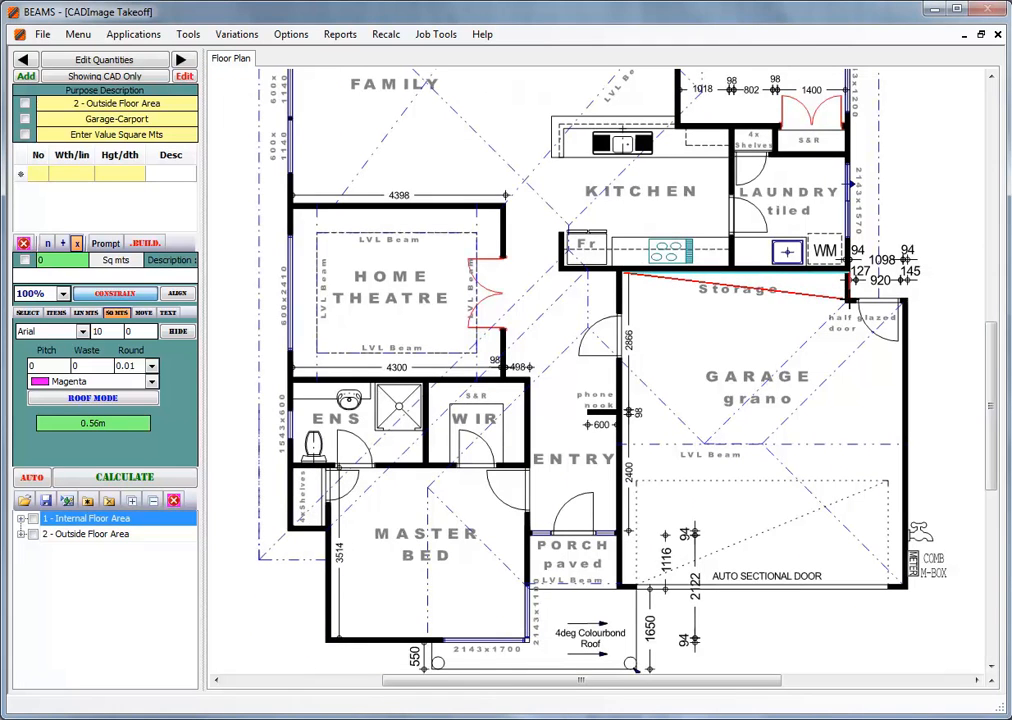
pyautogui.click(849, 300)
pyautogui.click(907, 300)
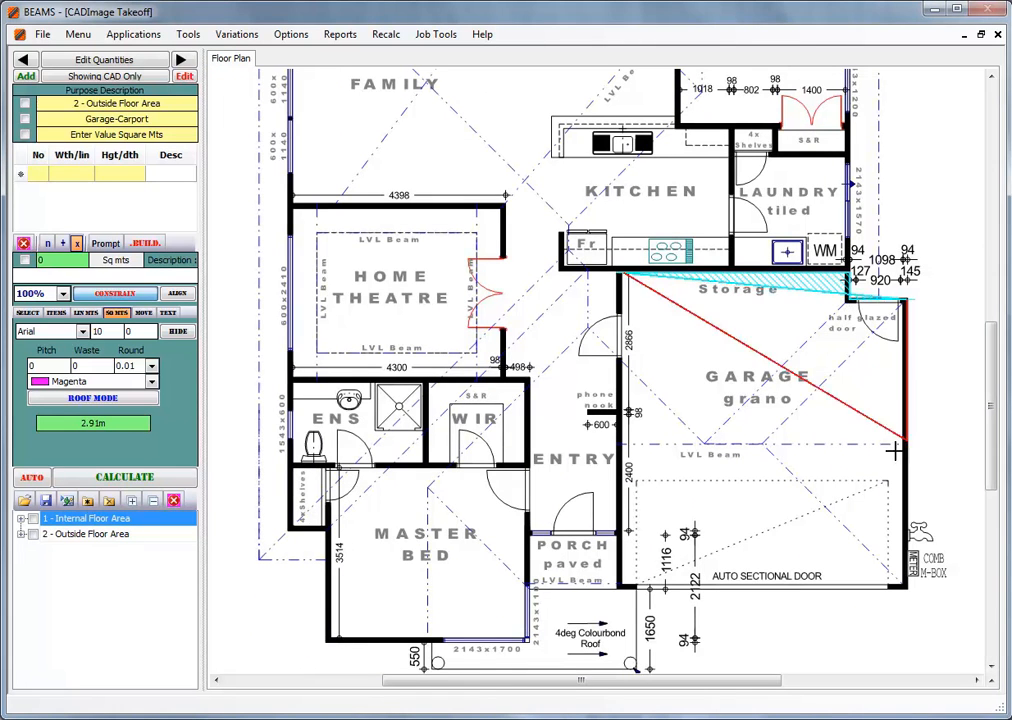
pyautogui.click(904, 589)
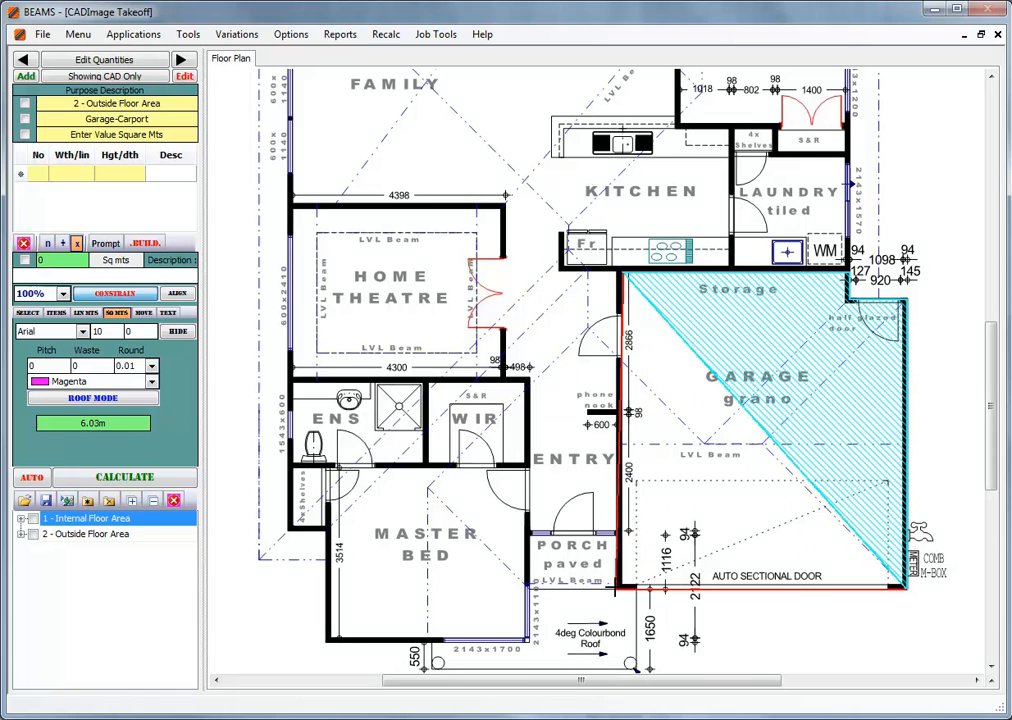
pyautogui.click(617, 588)
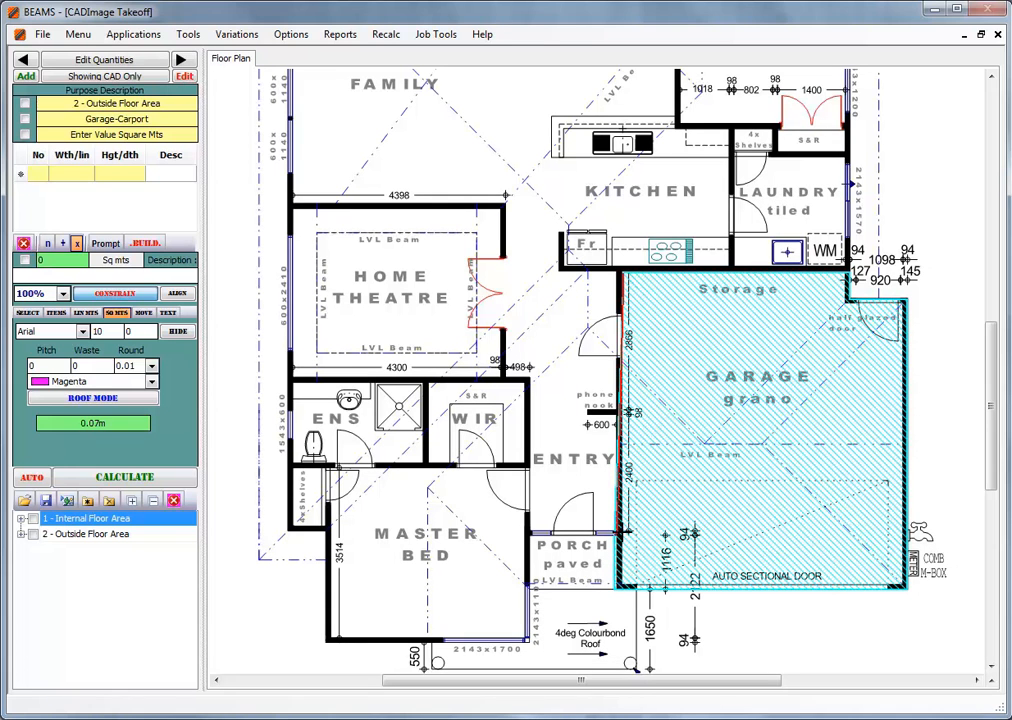
pyautogui.click(100, 477)
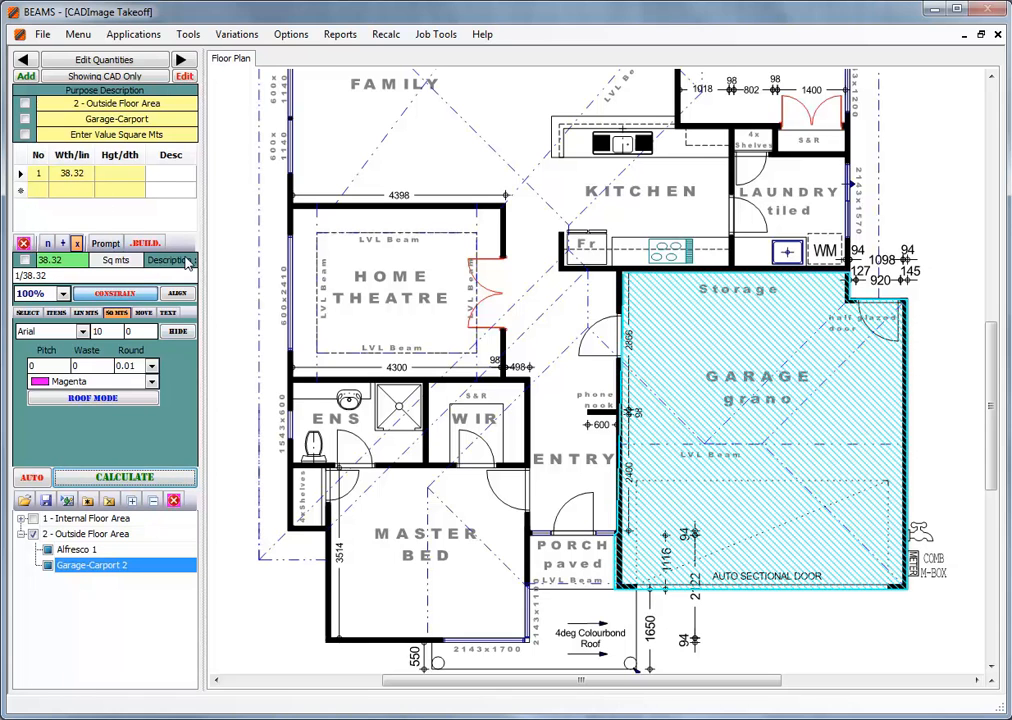
pyautogui.click(139, 243)
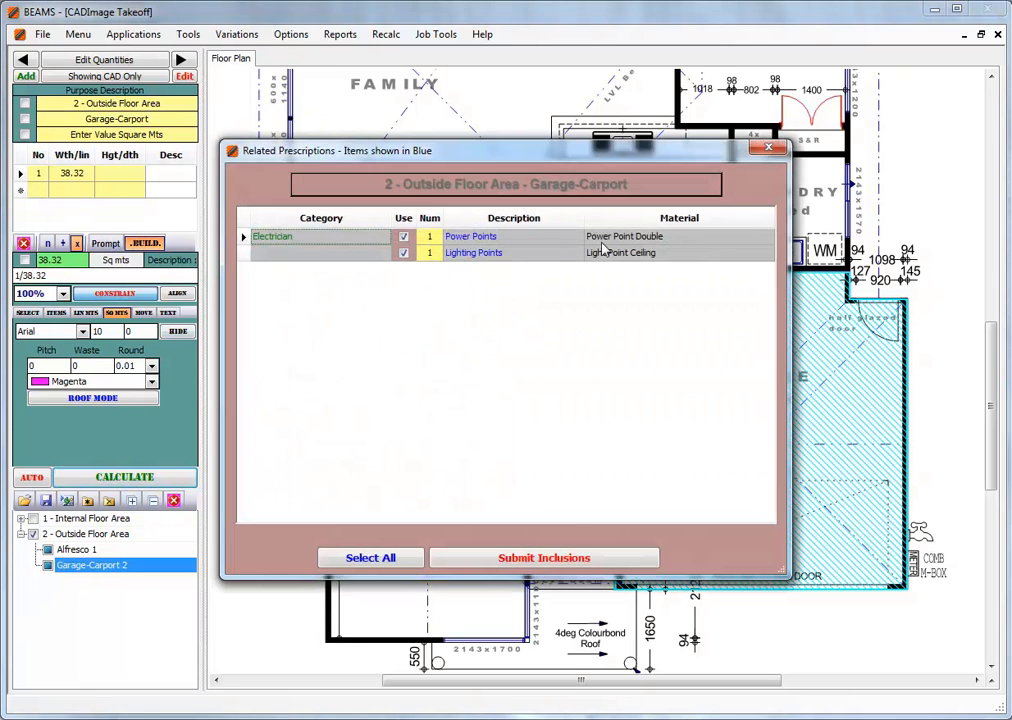
pyautogui.click(543, 557)
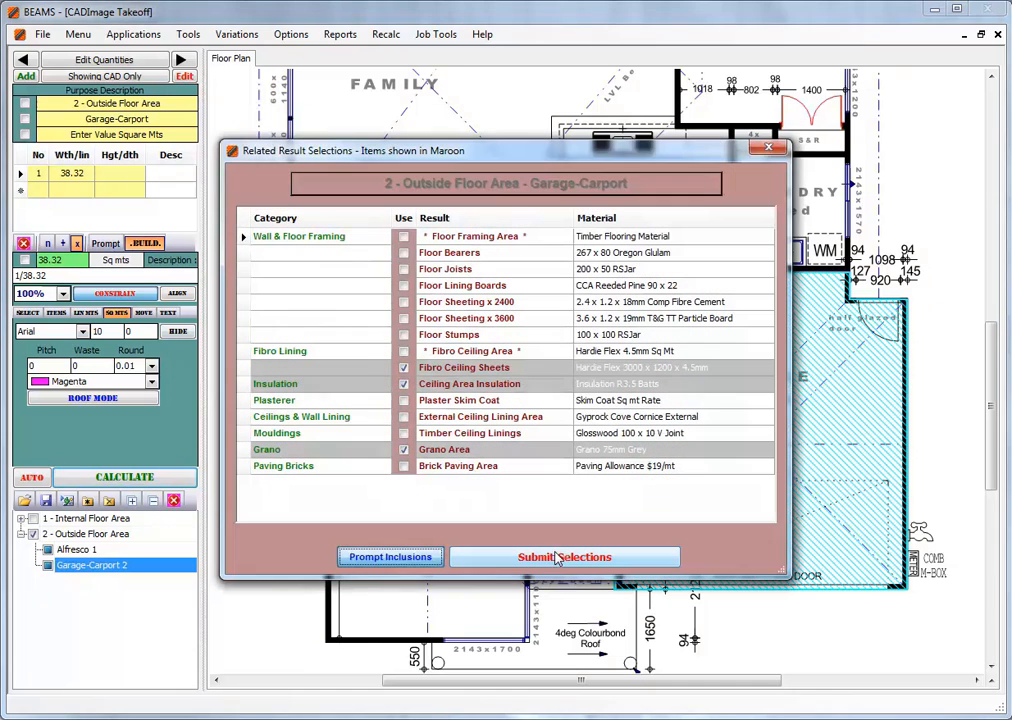
# For Garage-Carport, replace Fibro Ceiling Sheets with External Ceiling Lining Area, set the Grano Area material to Grano 100mm Grey, and submit the selections.
pyautogui.click(403, 368)
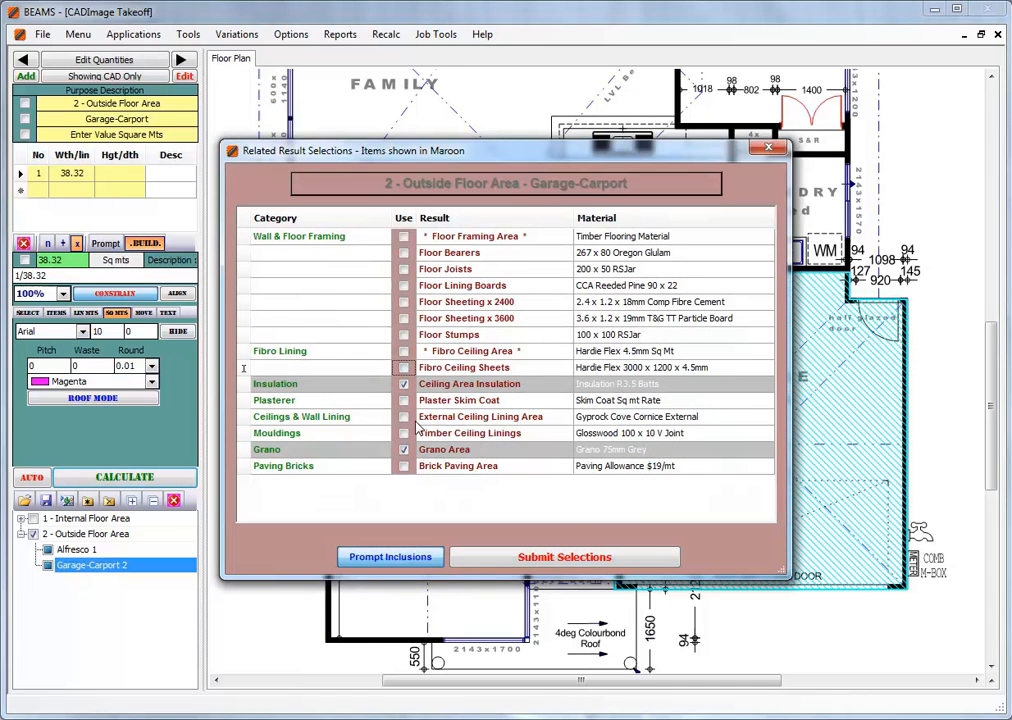
pyautogui.click(403, 417)
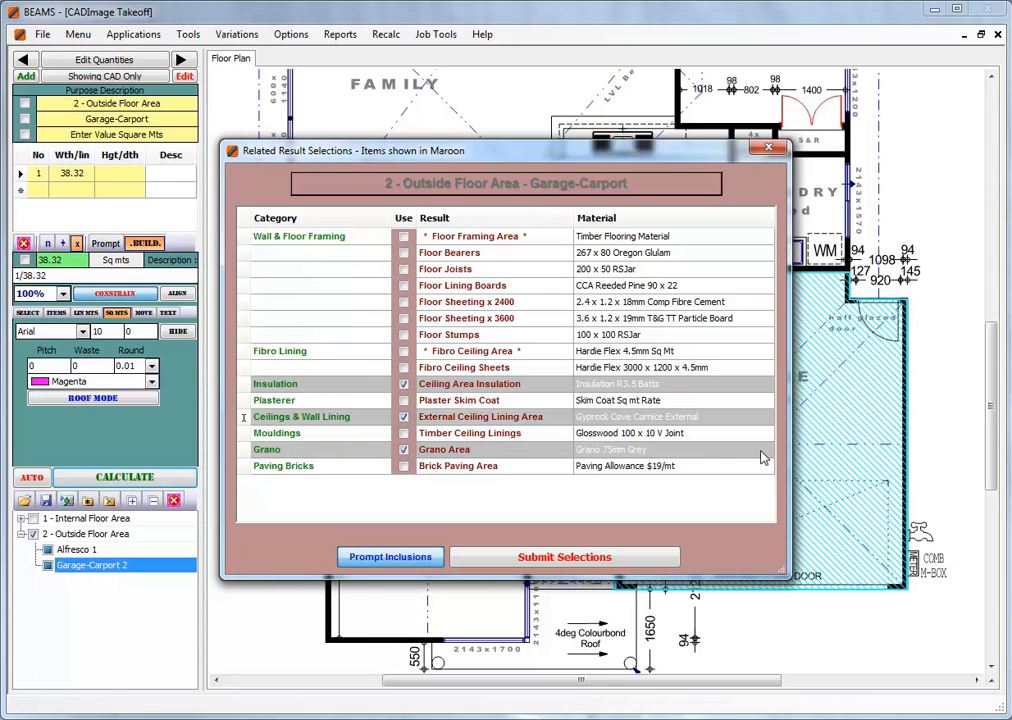
pyautogui.click(762, 457)
pyautogui.click(640, 463)
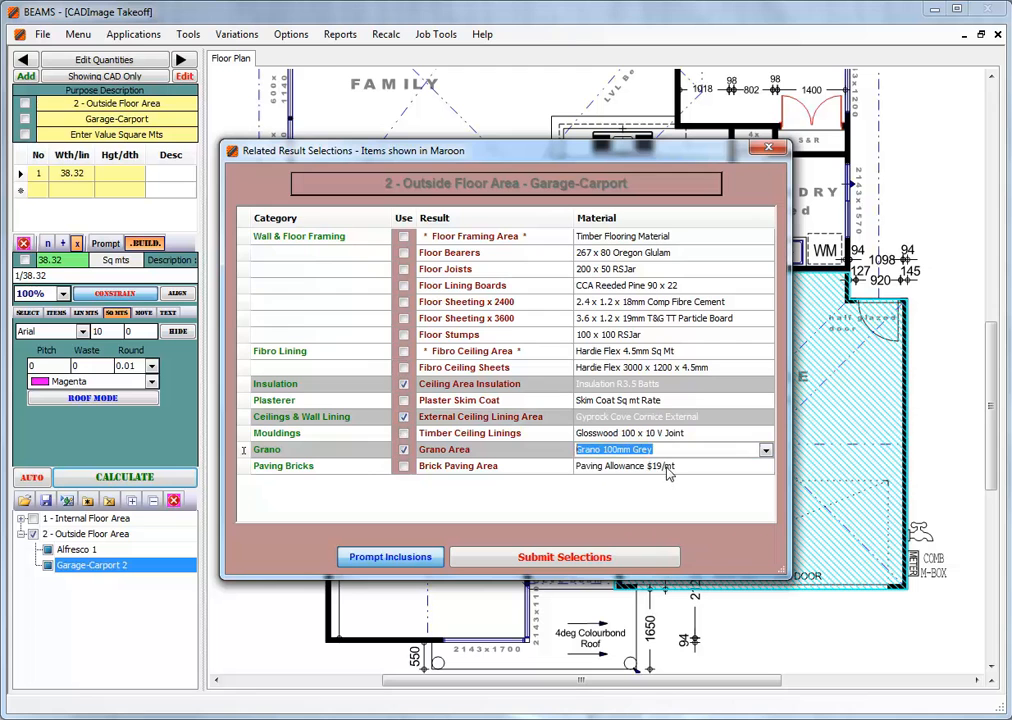
pyautogui.click(586, 563)
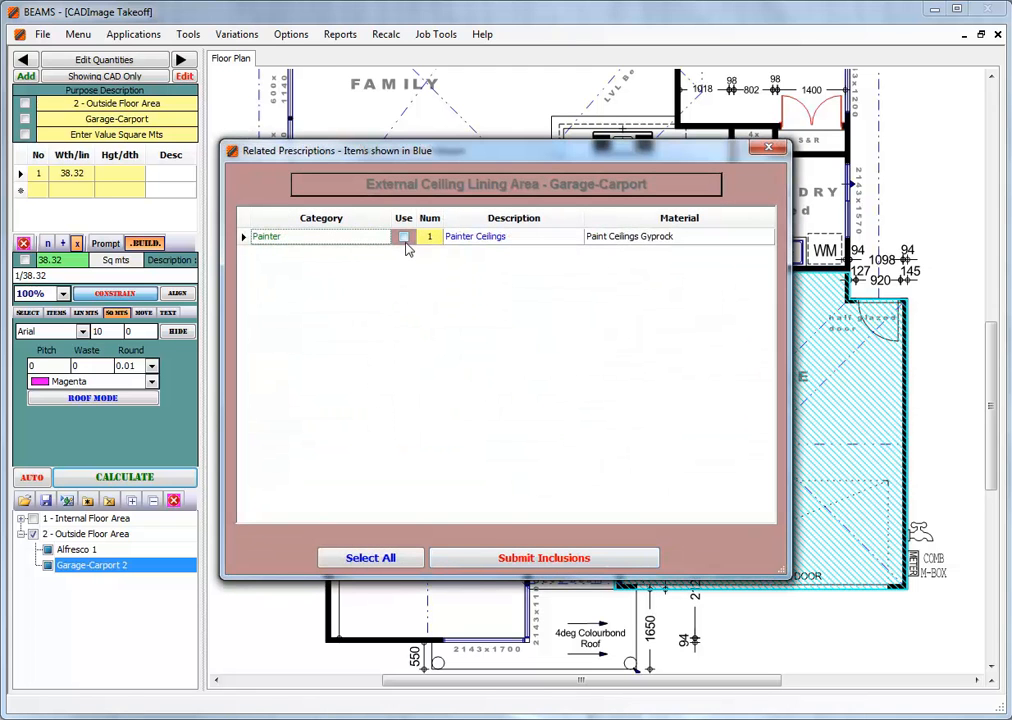
# Include Painter Ceilings for the Garage-Carport External Ceiling Lining Area and submit the inclusions.
pyautogui.click(404, 239)
pyautogui.click(524, 558)
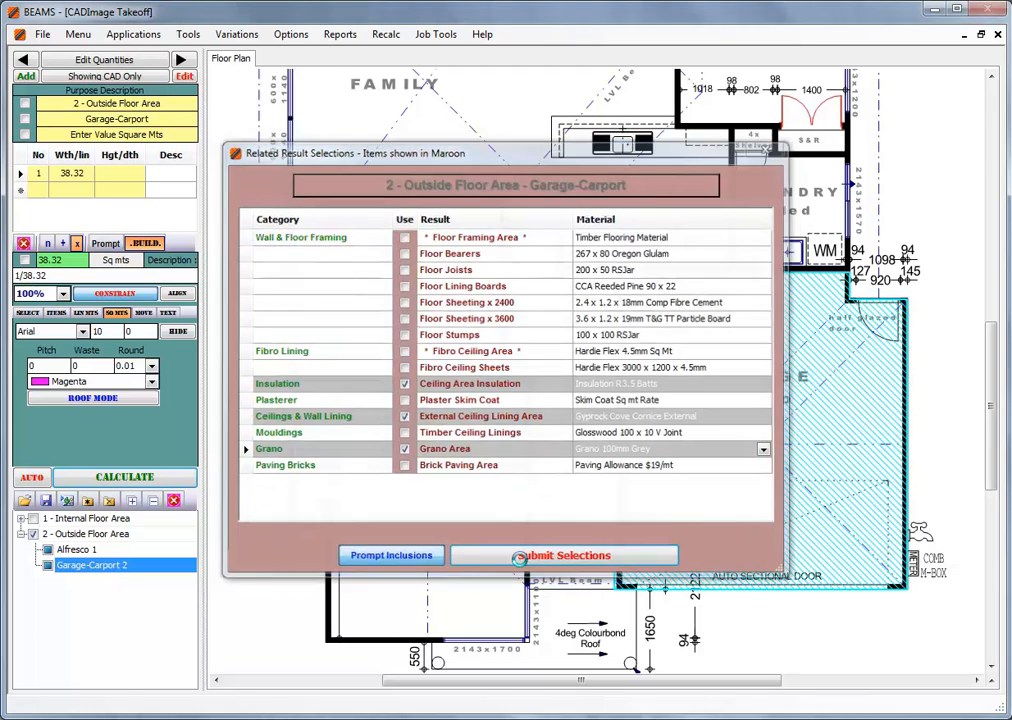
pyautogui.click(519, 556)
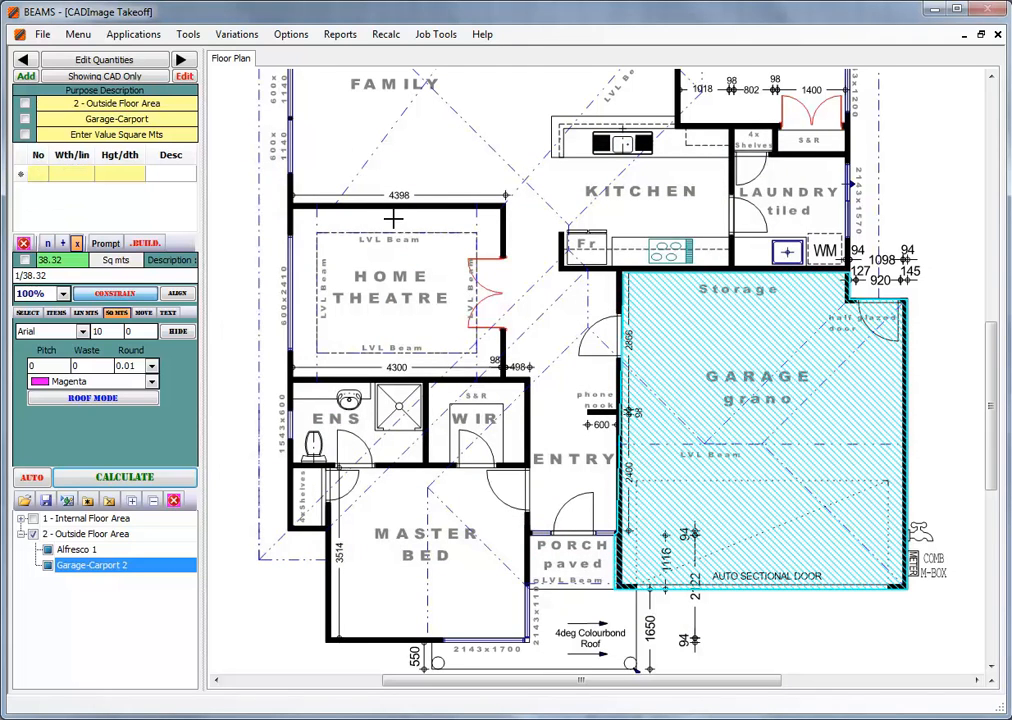
# Outline the paved porch, including the strip in front of the master bedroom out to the columns, as the Porch outside floor area.
pyautogui.click(180, 61)
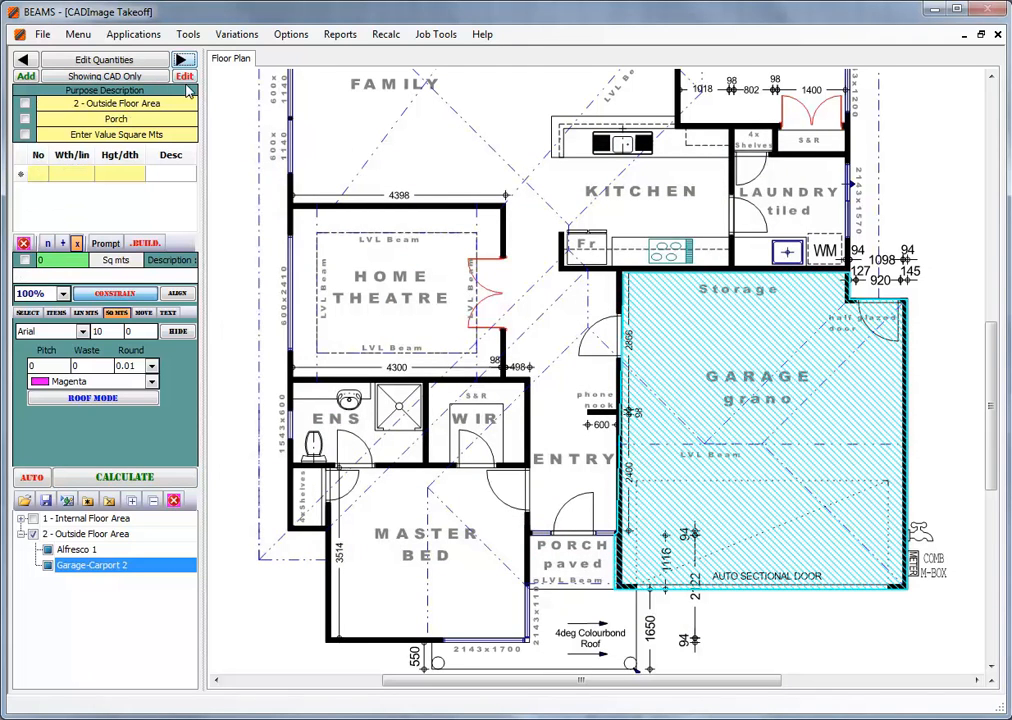
pyautogui.scroll(-3, 785, 350)
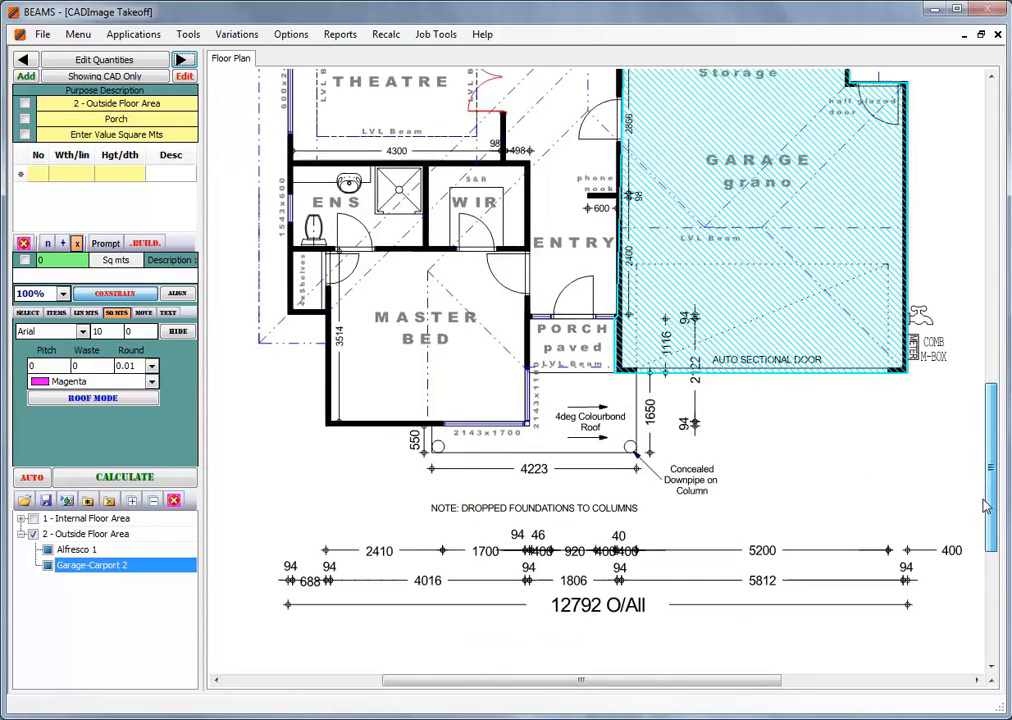
pyautogui.click(529, 320)
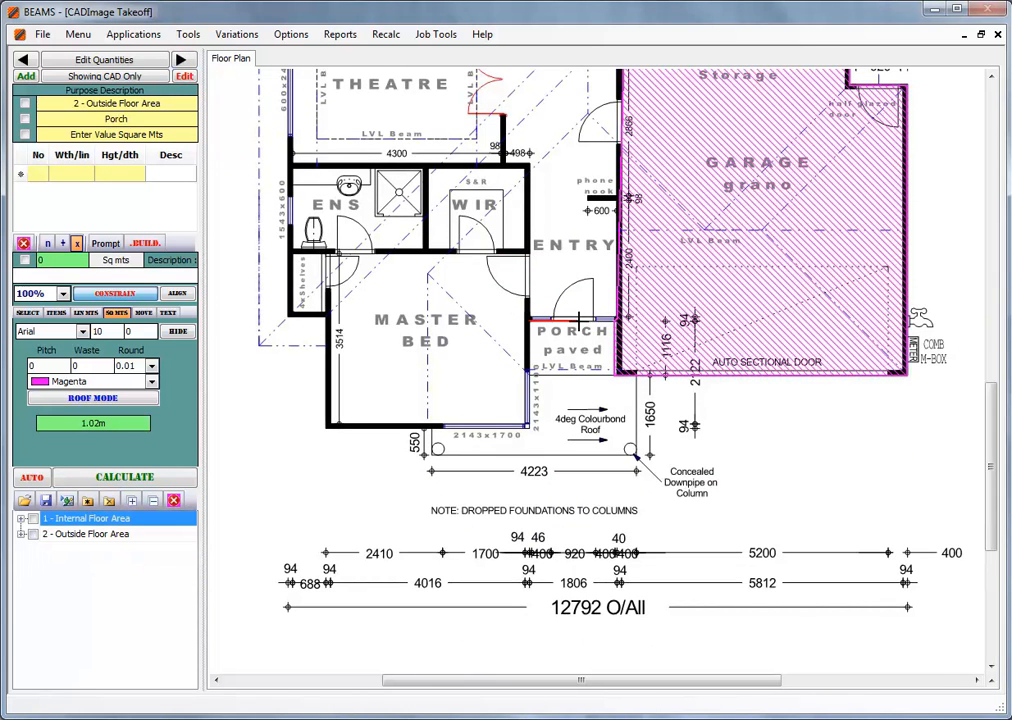
pyautogui.click(616, 320)
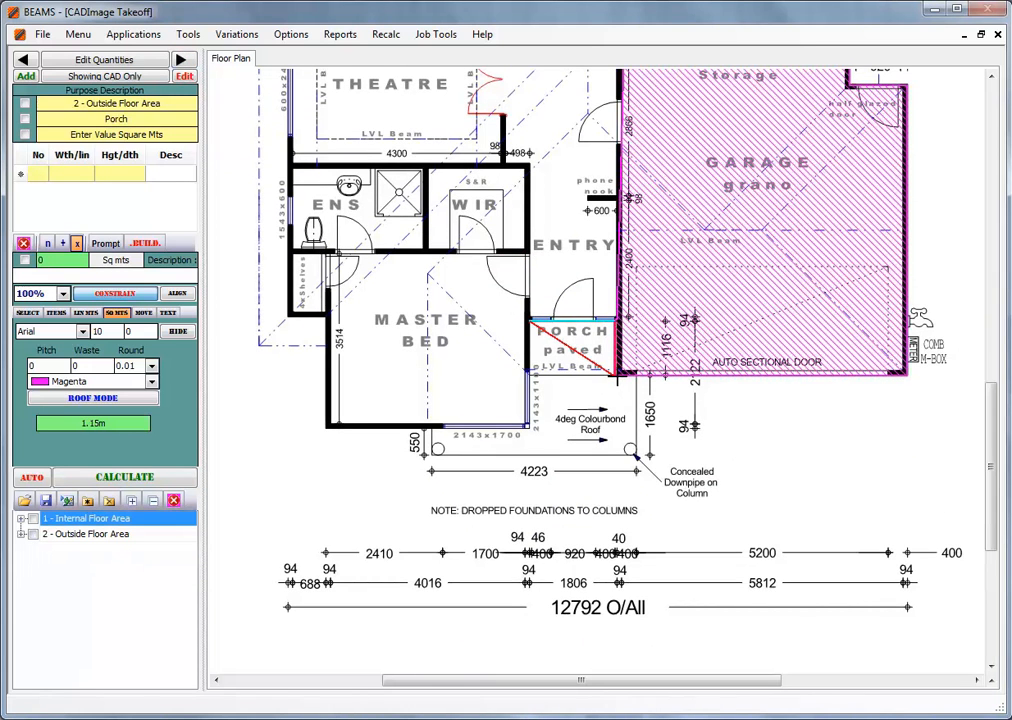
pyautogui.click(616, 377)
pyautogui.click(637, 377)
pyautogui.click(637, 455)
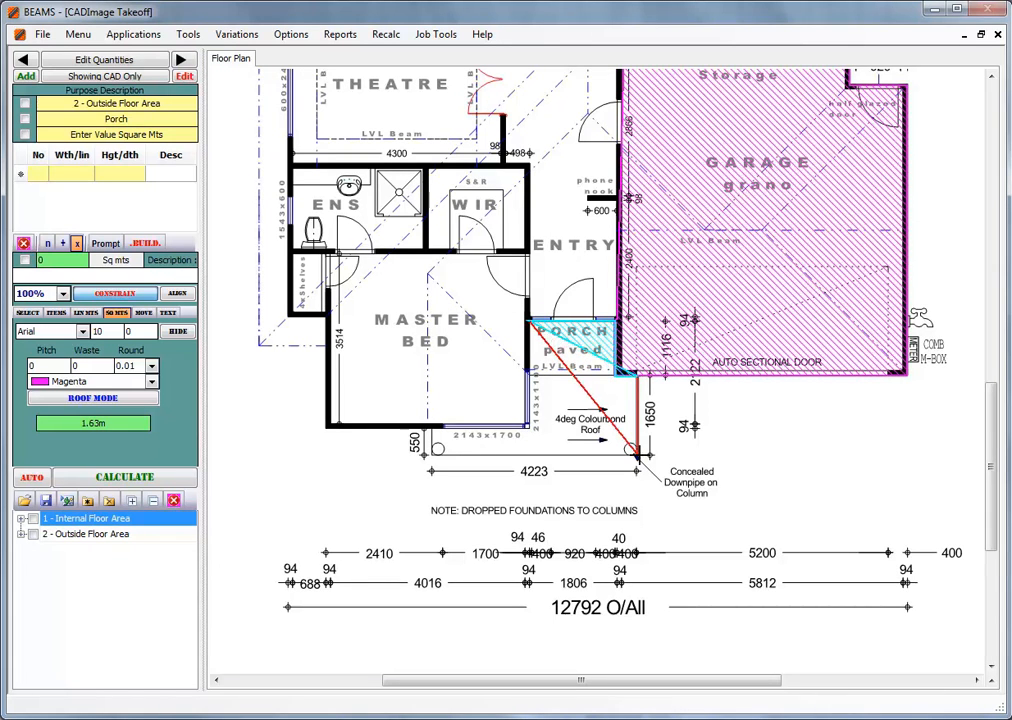
pyautogui.click(433, 455)
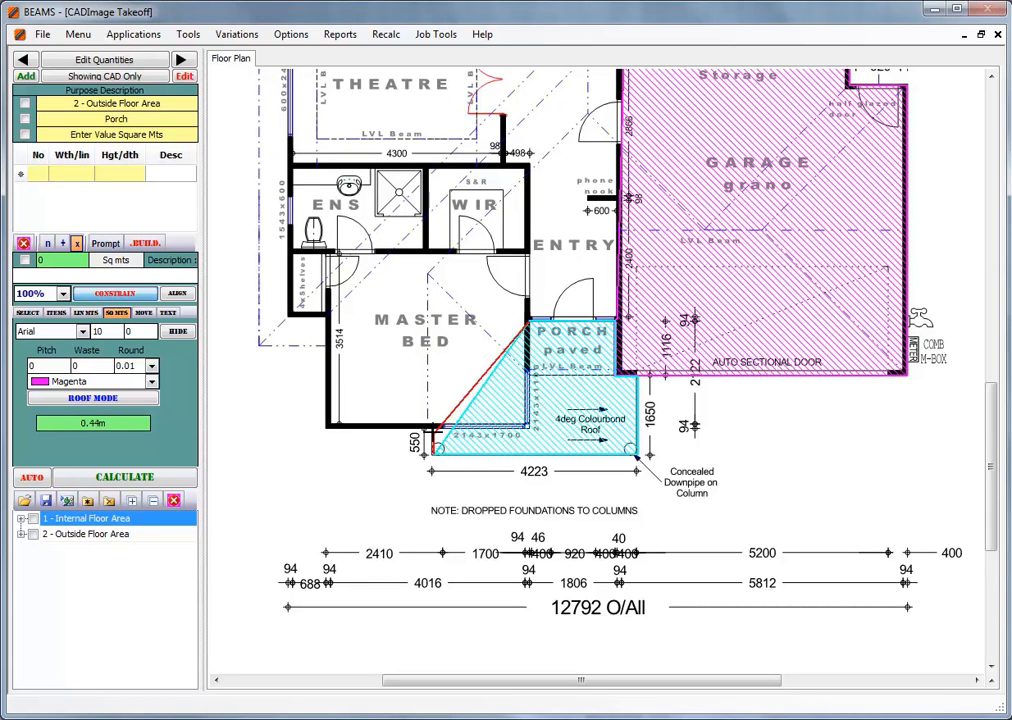
pyautogui.click(433, 430)
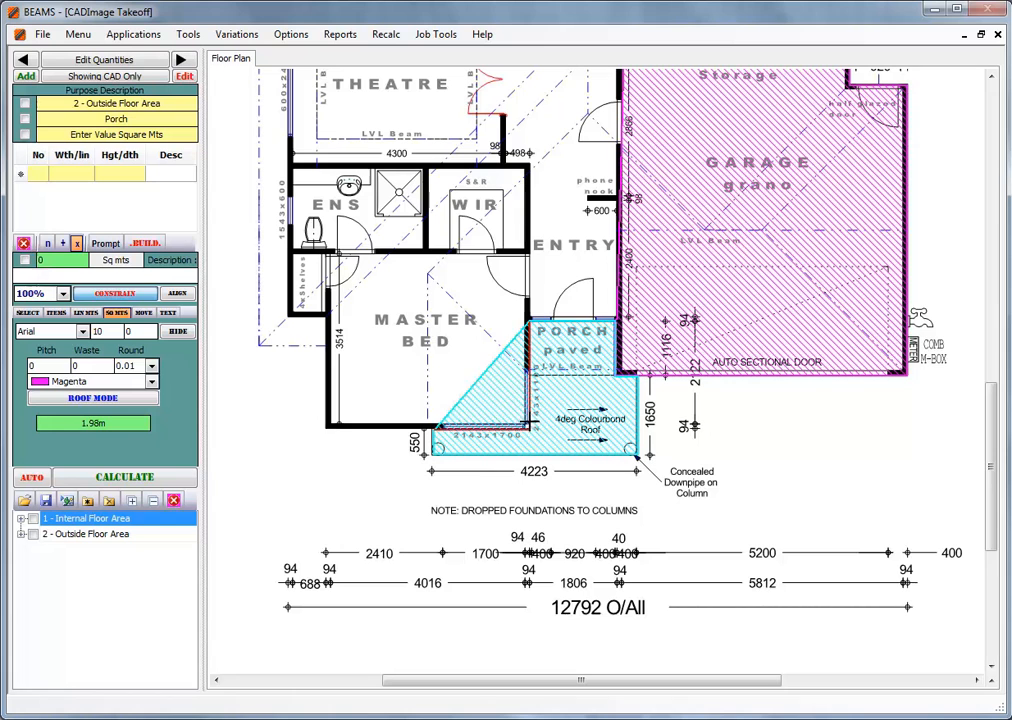
pyautogui.doubleClick(533, 421)
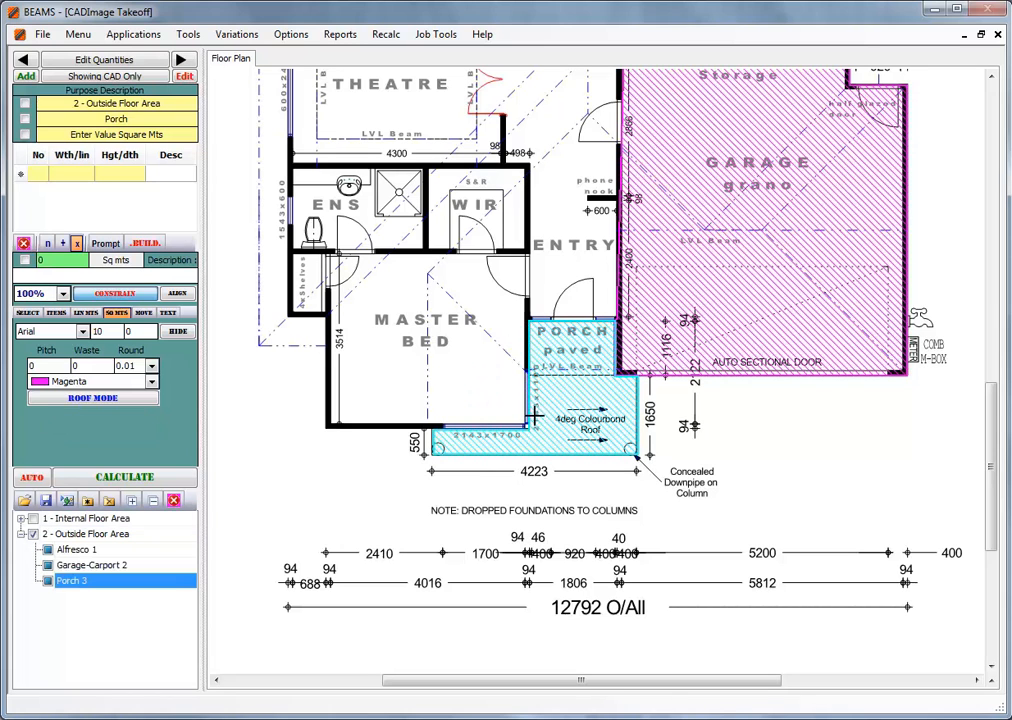
# Calculate and build the Porch area, then submit its inclusions with Lighting Points kept and Power Points excluded.
pyautogui.click(125, 479)
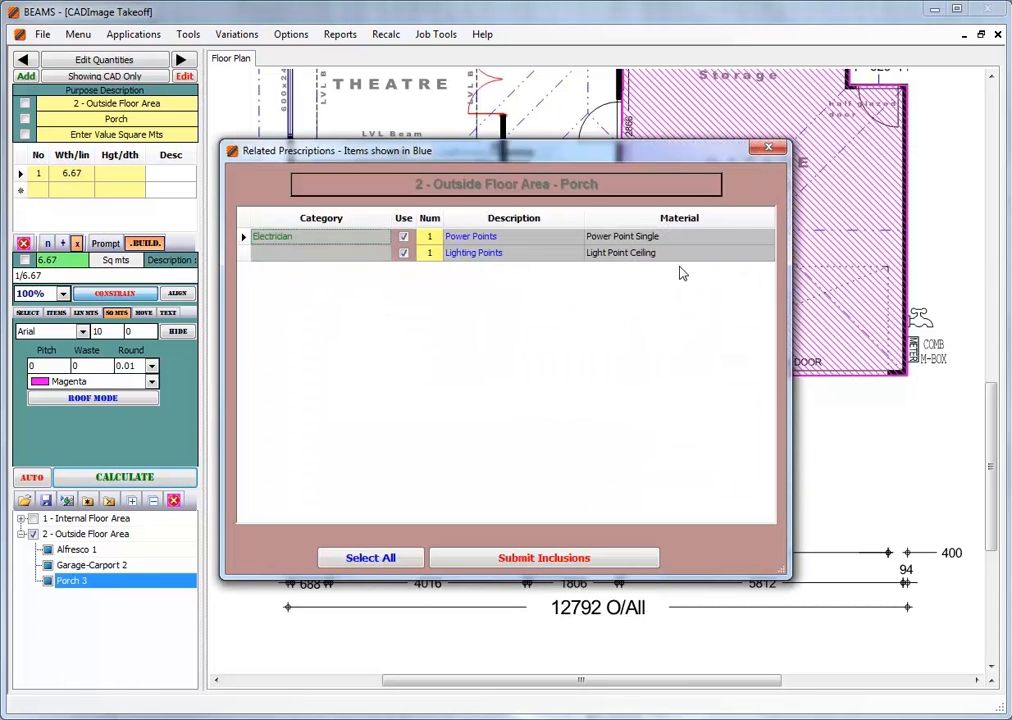
pyautogui.click(404, 252)
pyautogui.click(404, 237)
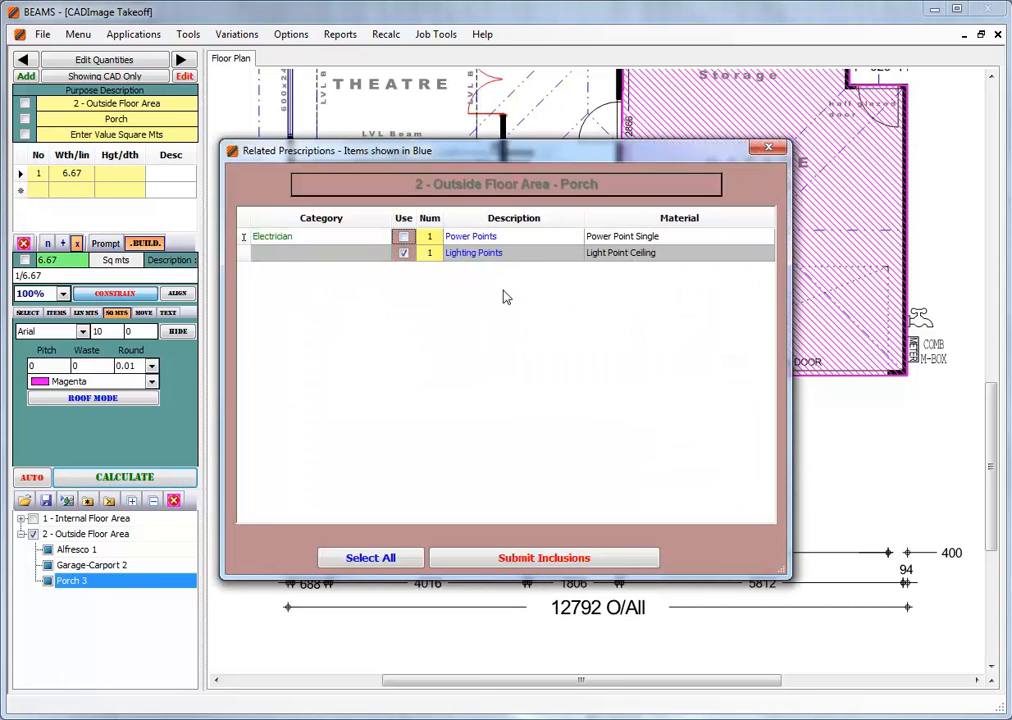
pyautogui.click(543, 558)
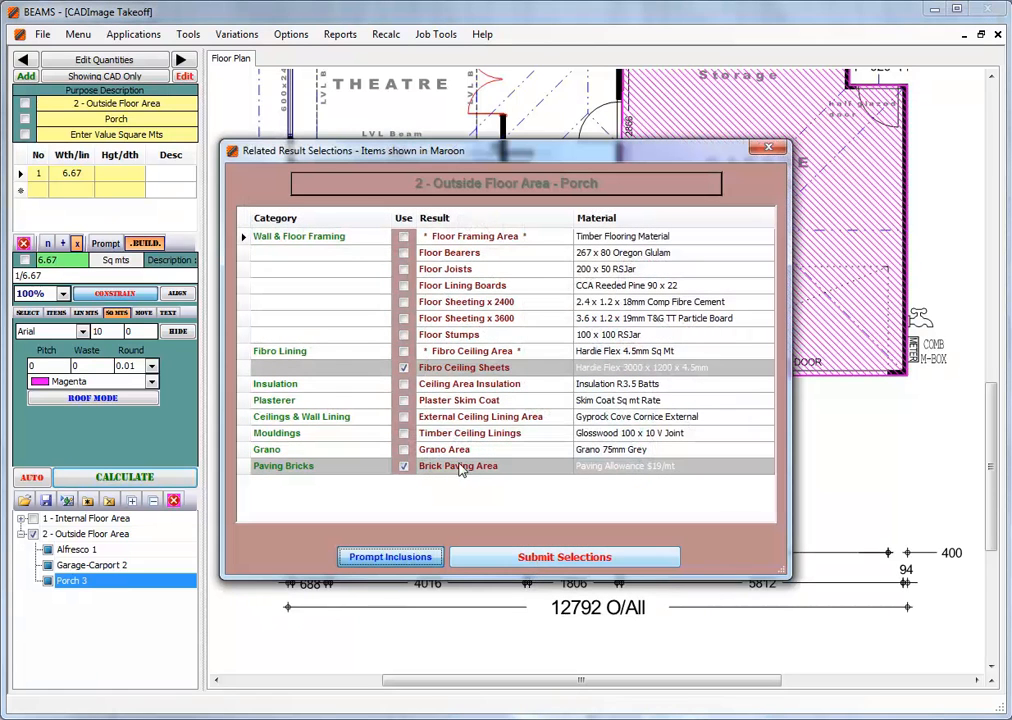
# For the Porch, replace Fibro Ceiling Sheets with Timber Ceiling Linings, keep Brick Paving Area, and submit the selections.
pyautogui.click(403, 368)
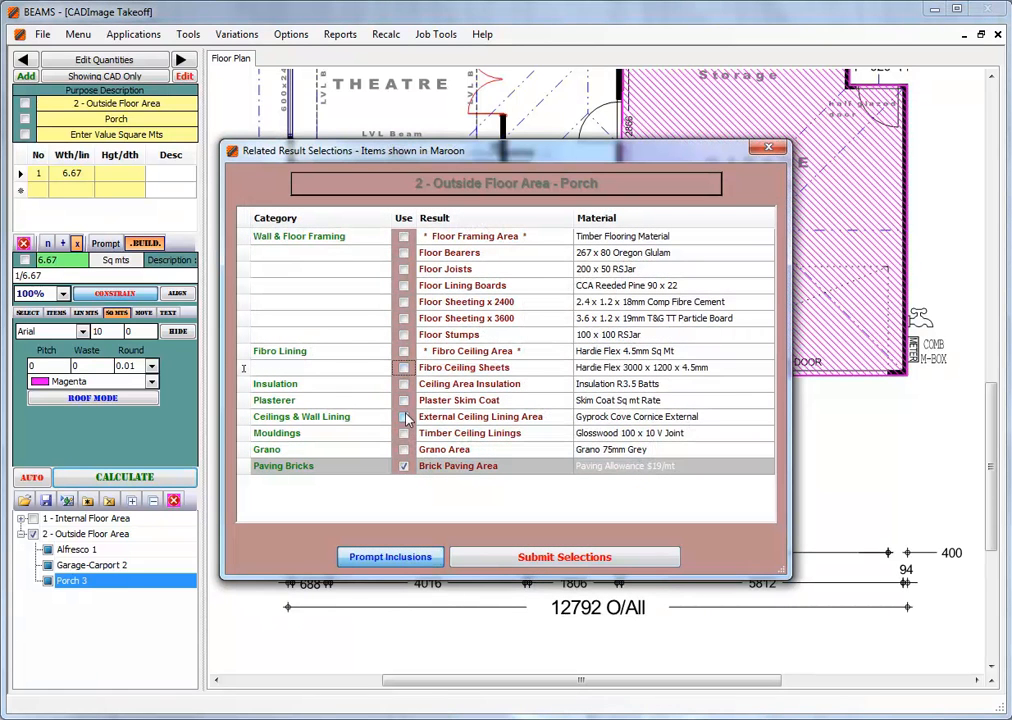
pyautogui.click(403, 434)
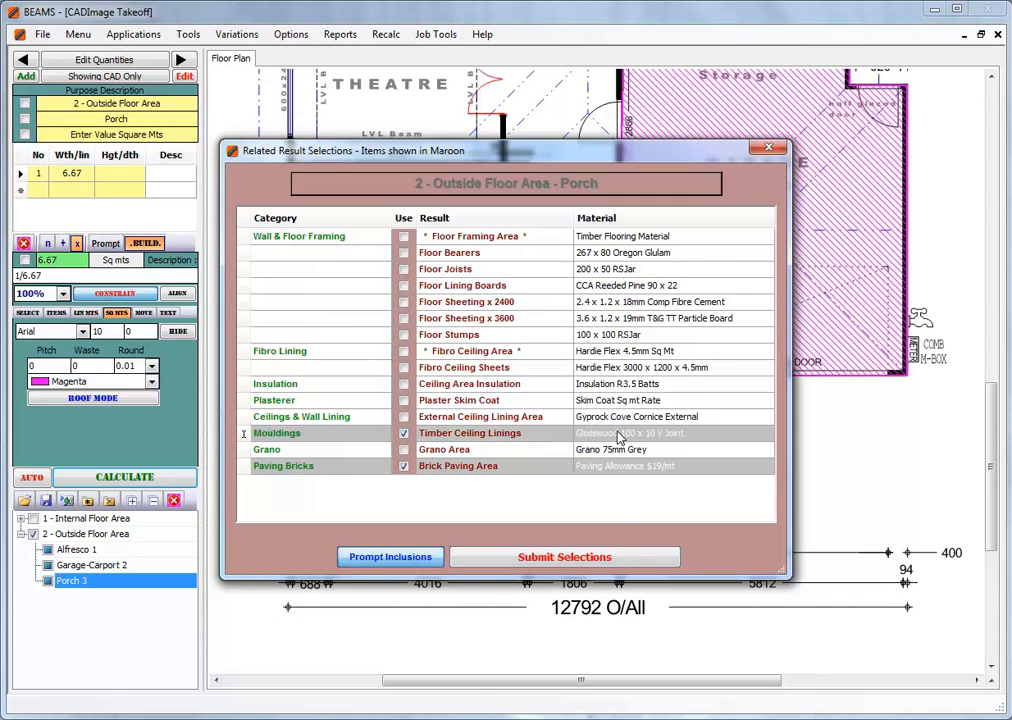
pyautogui.click(596, 560)
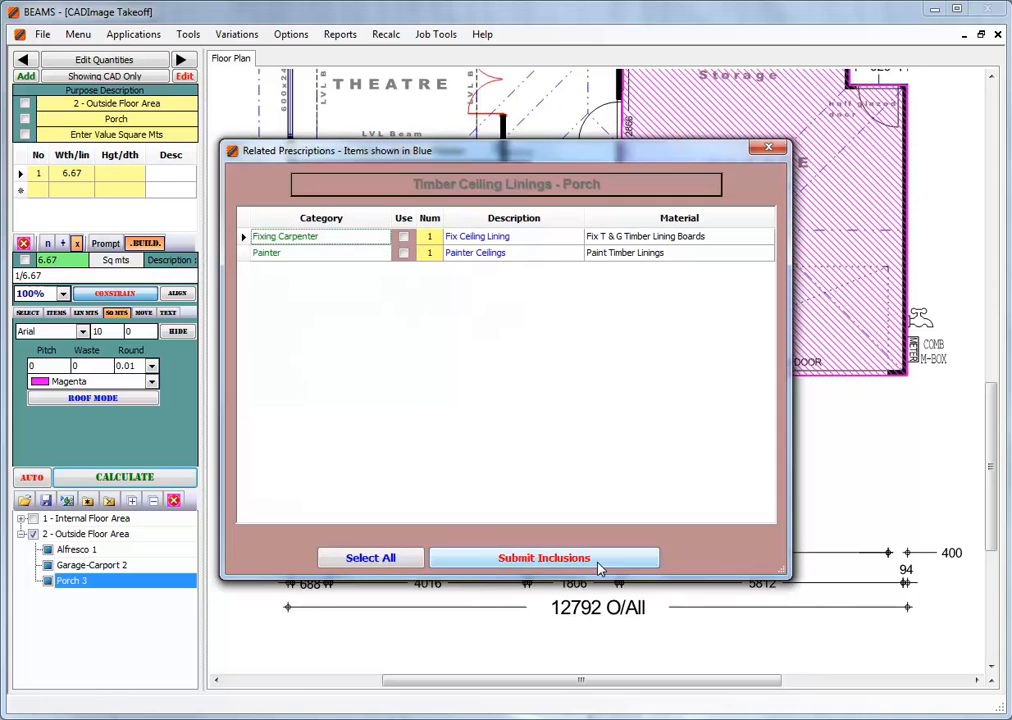
# Include Fix Ceiling Lining without Painter Ceilings for the Porch Timber Ceiling Linings, then submit these and the Brick Paving Area inclusions.
pyautogui.click(403, 237)
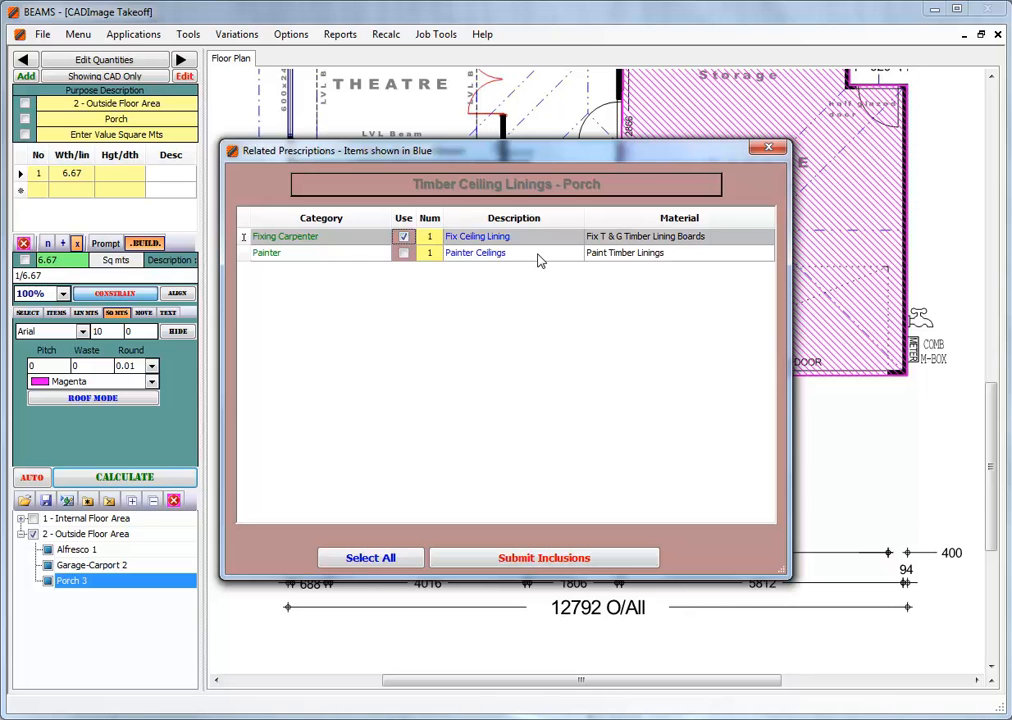
pyautogui.click(519, 562)
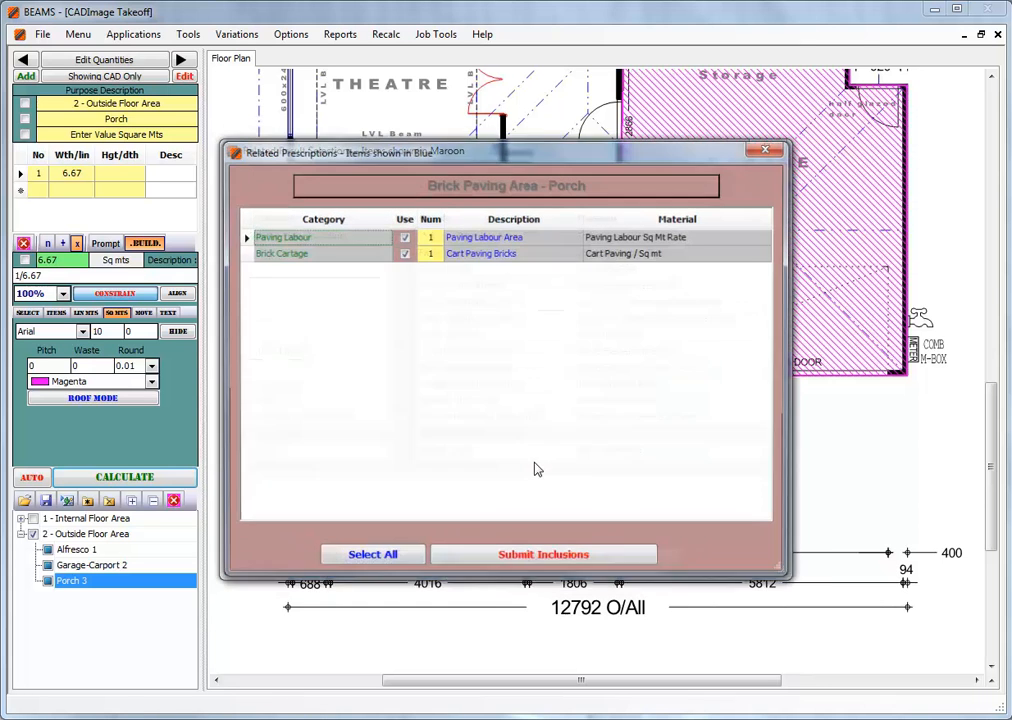
pyautogui.click(527, 559)
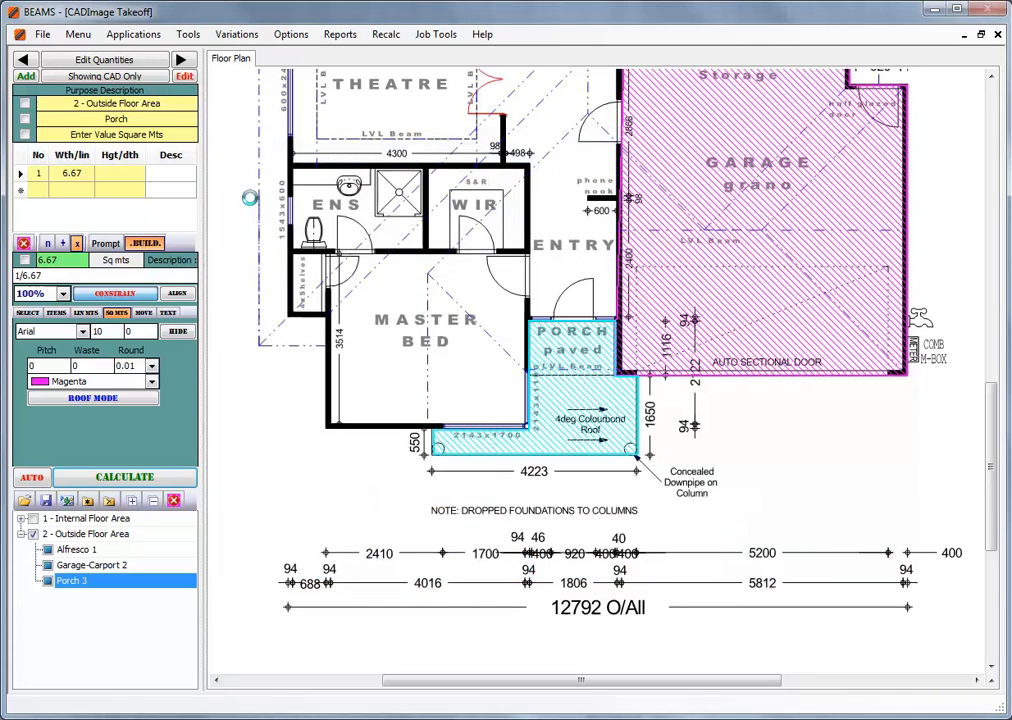
# Outline the Ground Floor Eaves Lining Area as the strip between the dashed roof edge and the external walls, from the ensuite round to the garage.
pyautogui.click(184, 61)
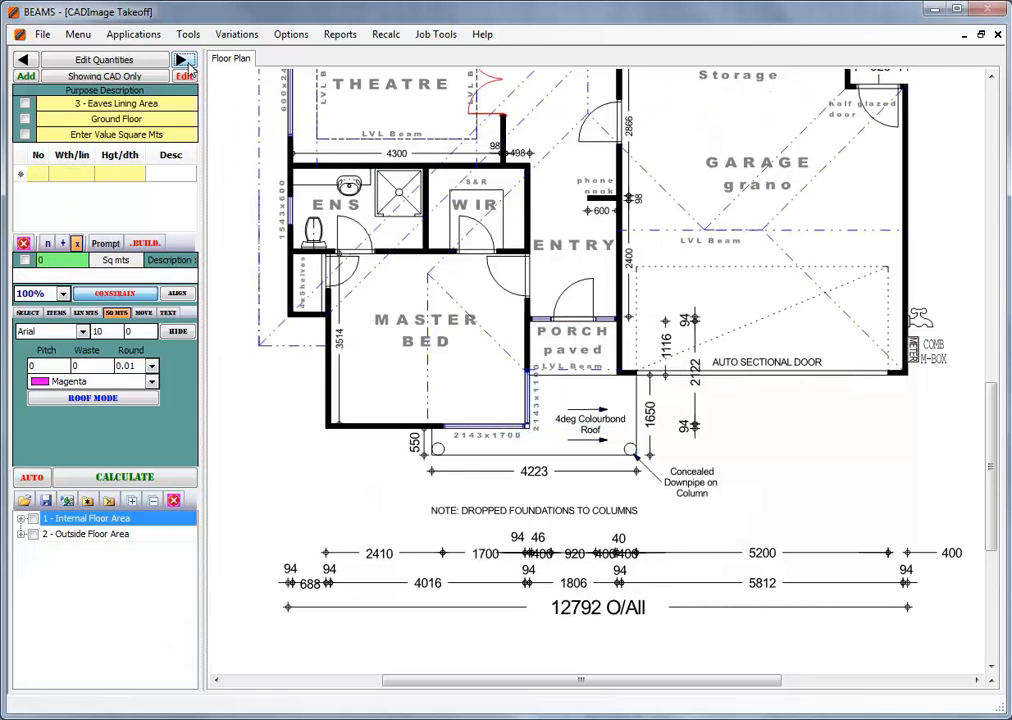
pyautogui.click(289, 317)
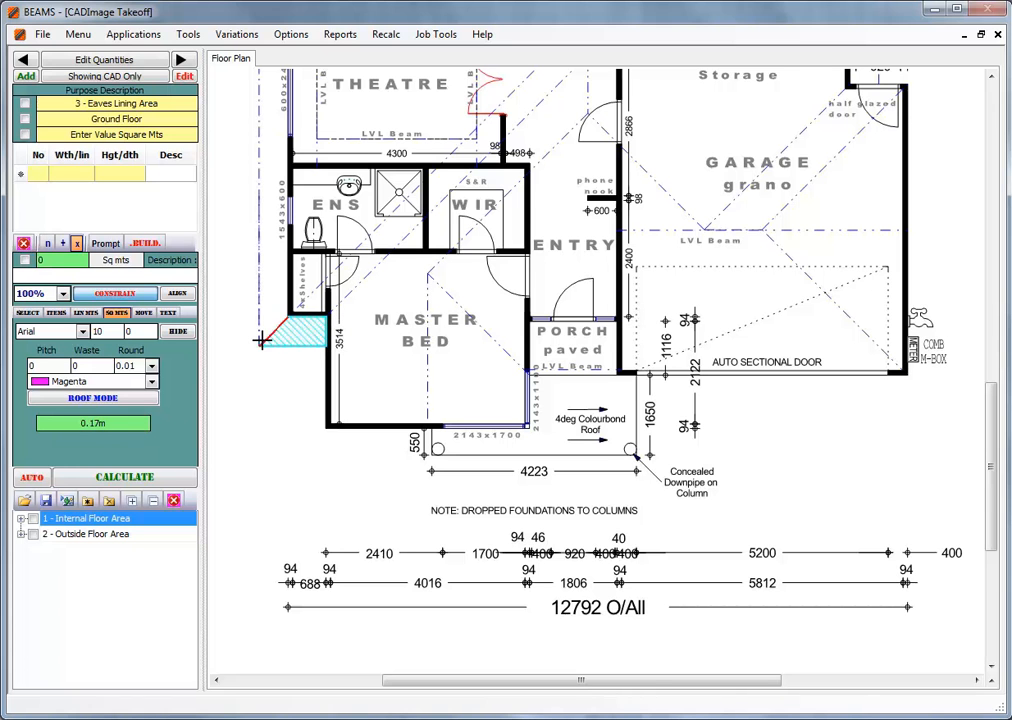
pyautogui.scroll(3, 261, 340)
pyautogui.scroll(6, 261, 340)
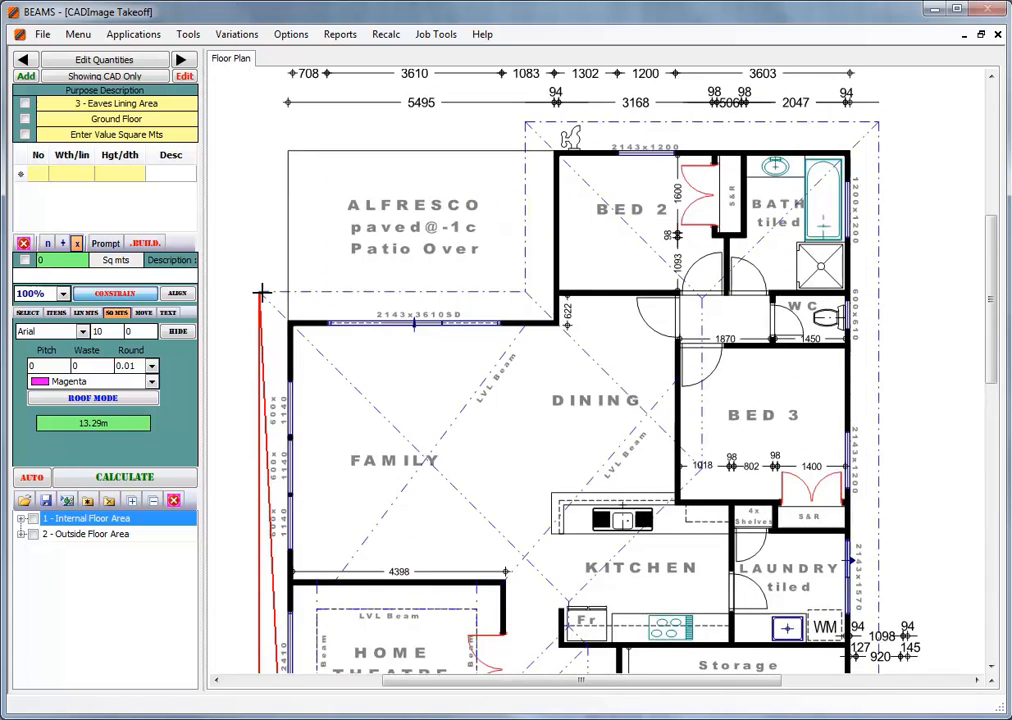
pyautogui.click(527, 292)
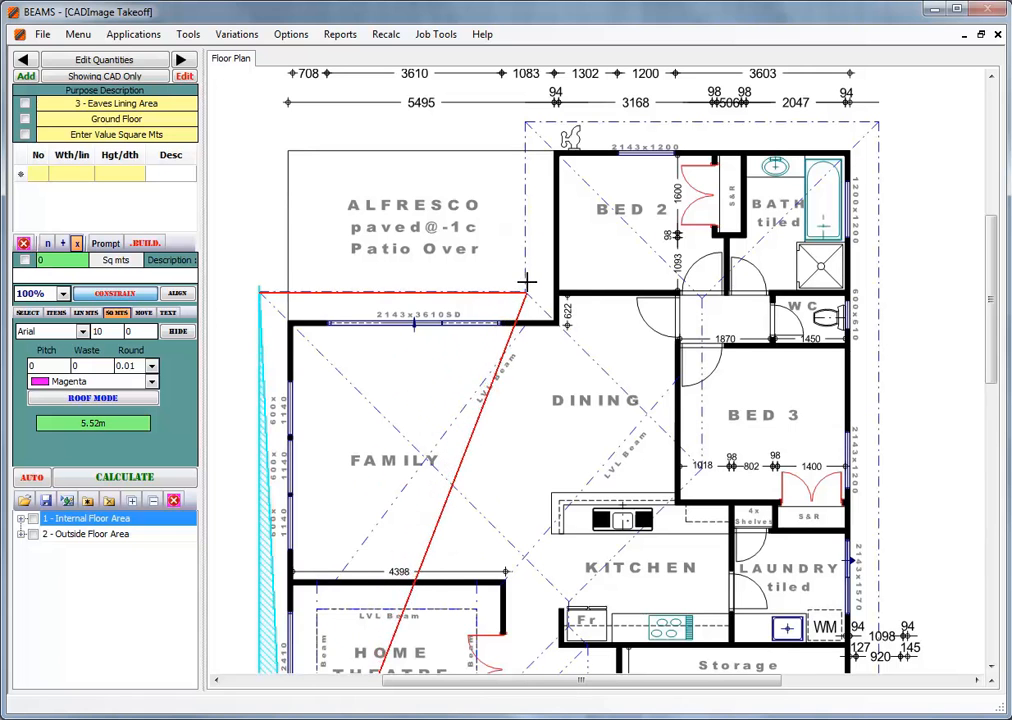
pyautogui.click(527, 124)
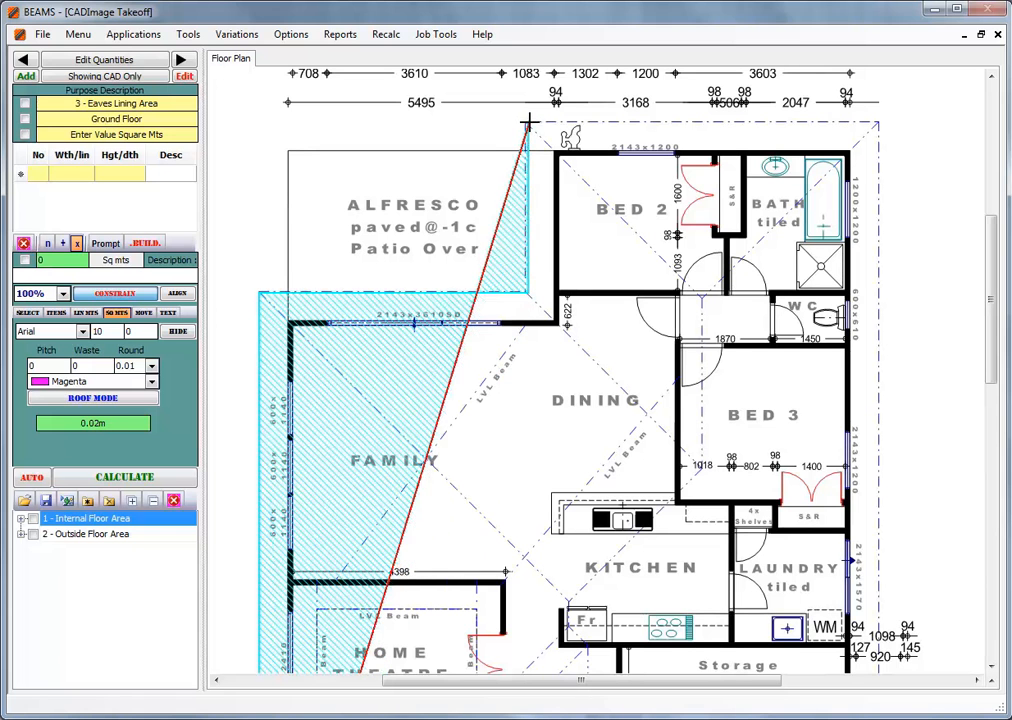
pyautogui.click(877, 133)
pyautogui.scroll(-1, 870, 600)
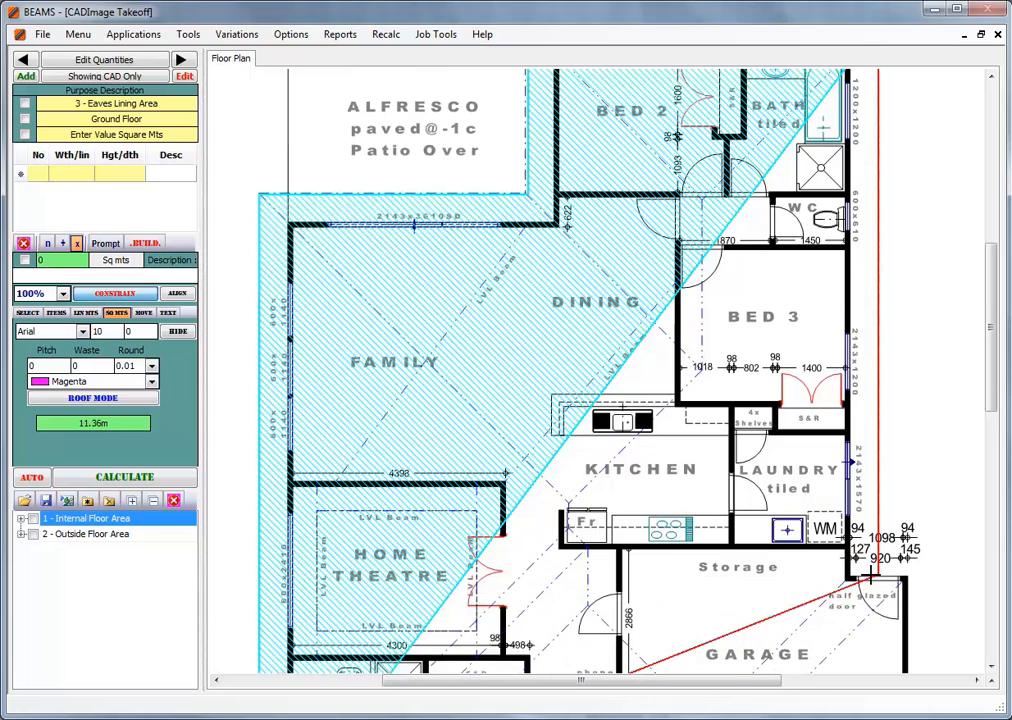
pyautogui.click(876, 577)
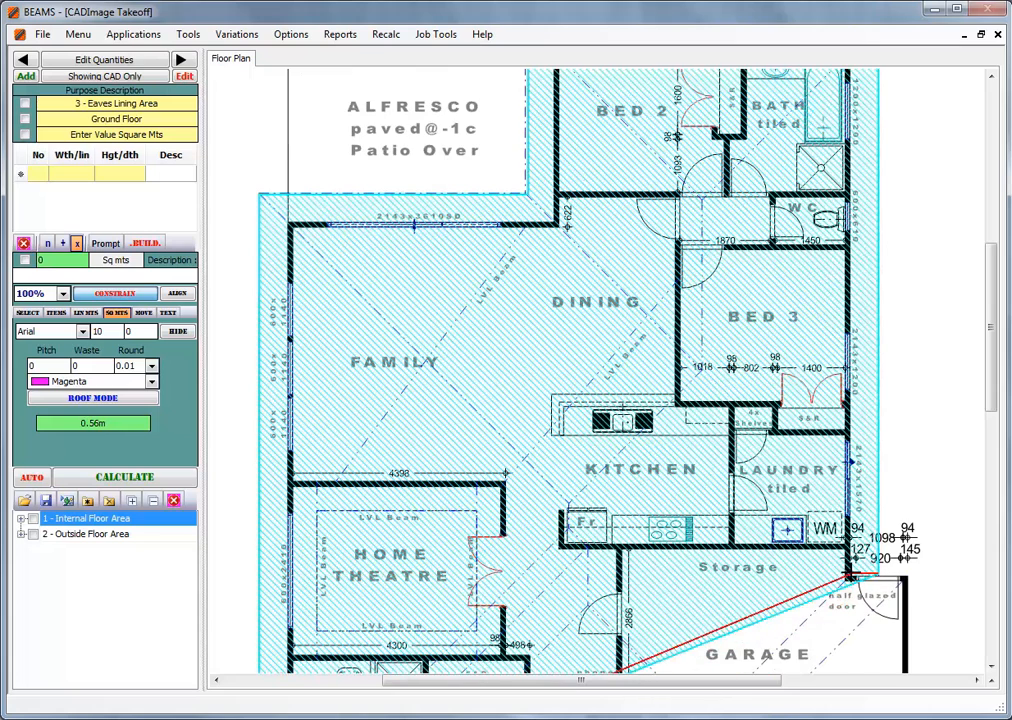
pyautogui.scroll(2, 846, 252)
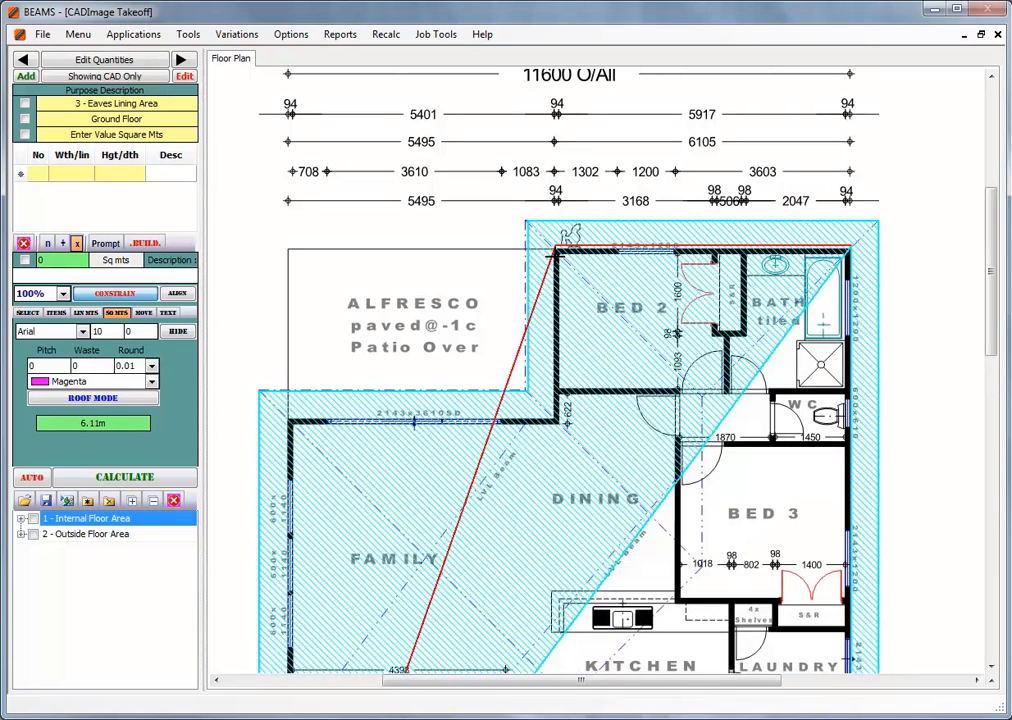
pyautogui.click(555, 420)
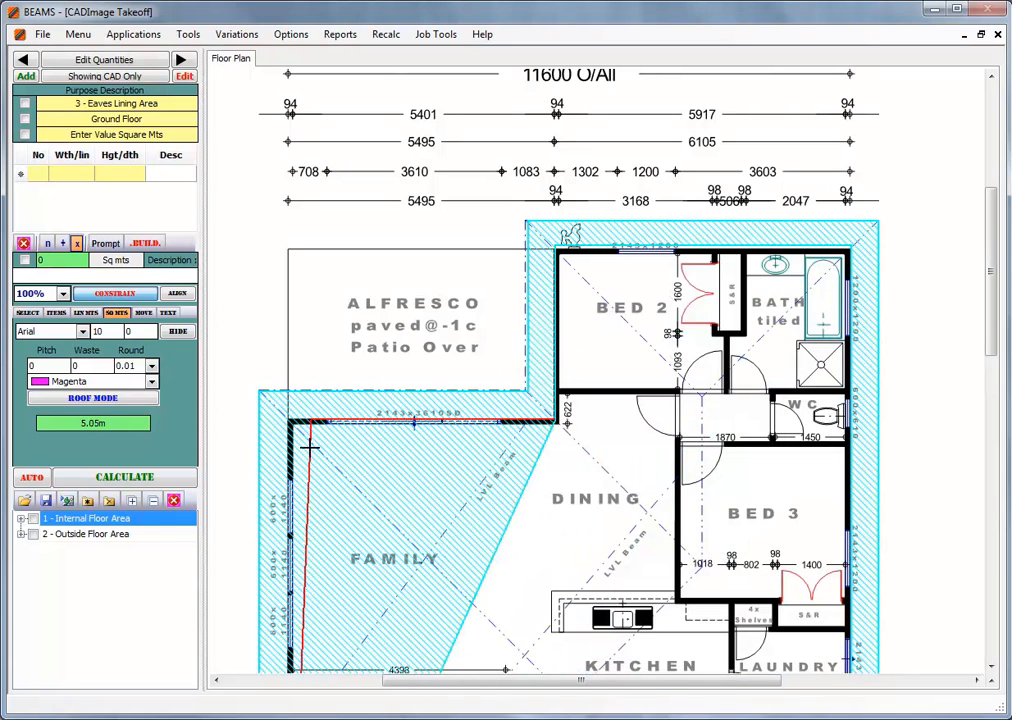
pyautogui.click(283, 423)
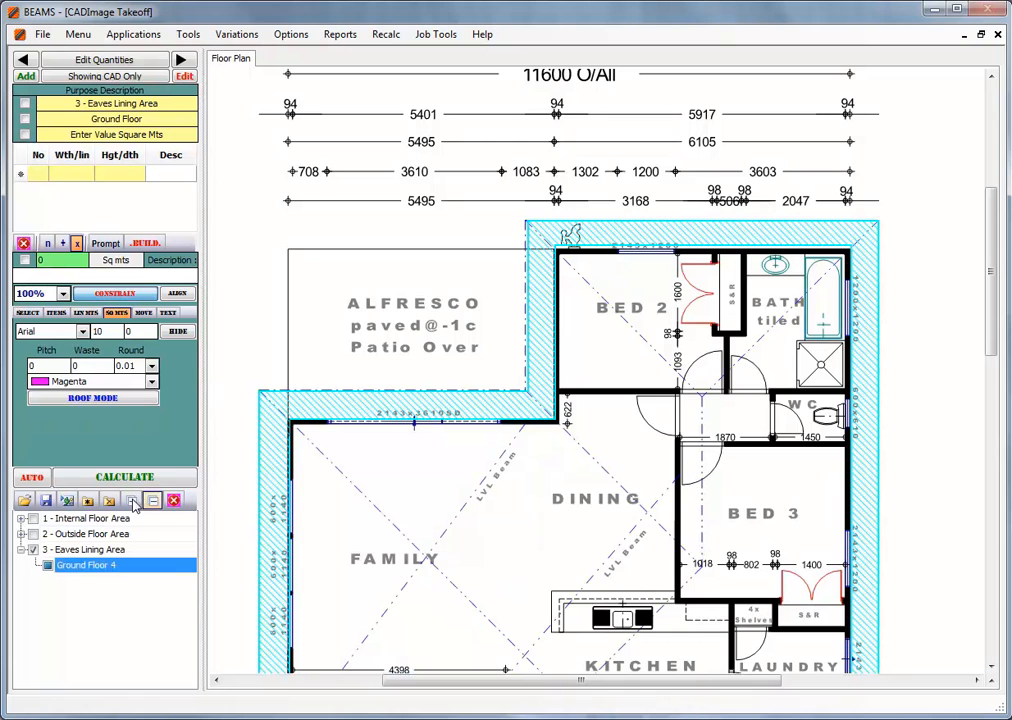
# Calculate and build the Ground Floor eaves, replace Eave Lining Sheets with Eaves Lining Area, and submit the selections.
pyautogui.click(107, 480)
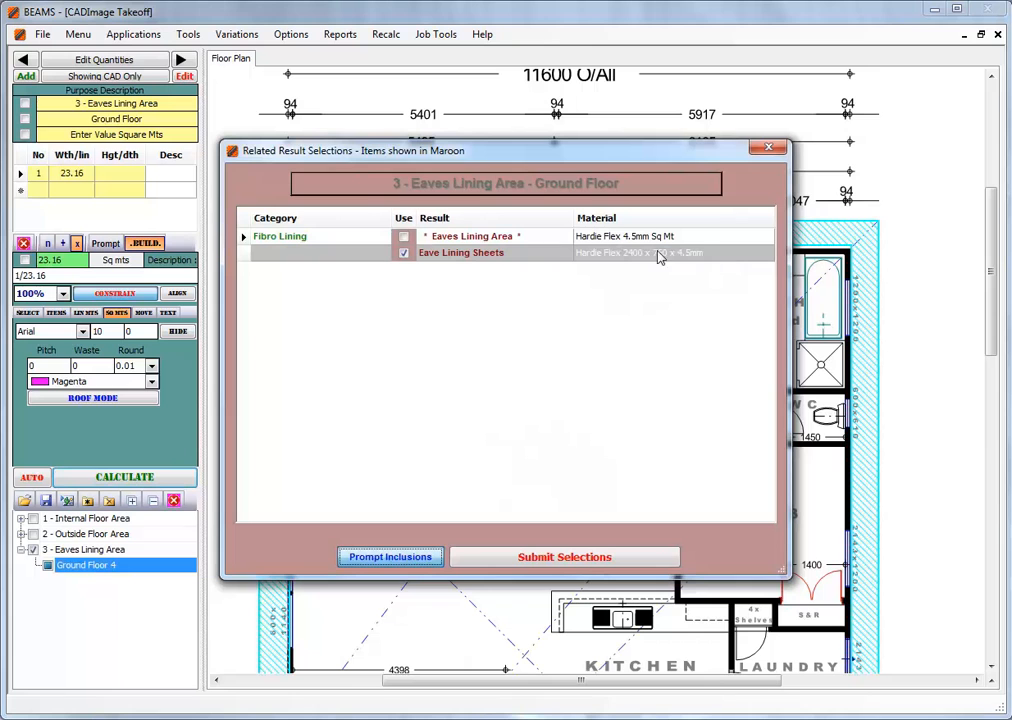
pyautogui.click(404, 254)
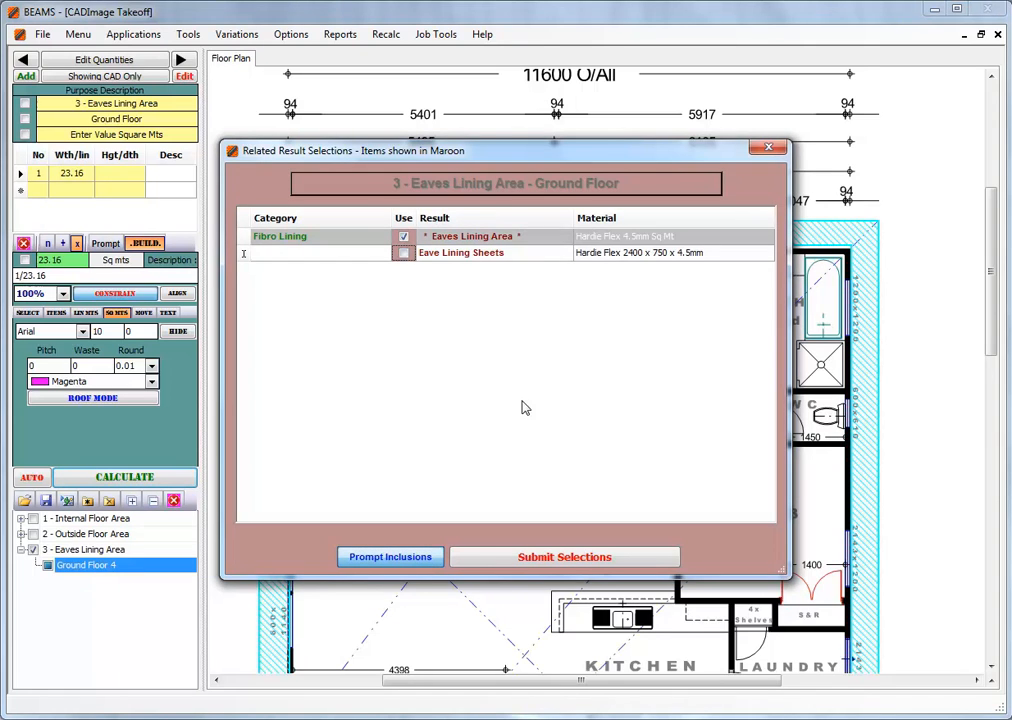
pyautogui.click(550, 562)
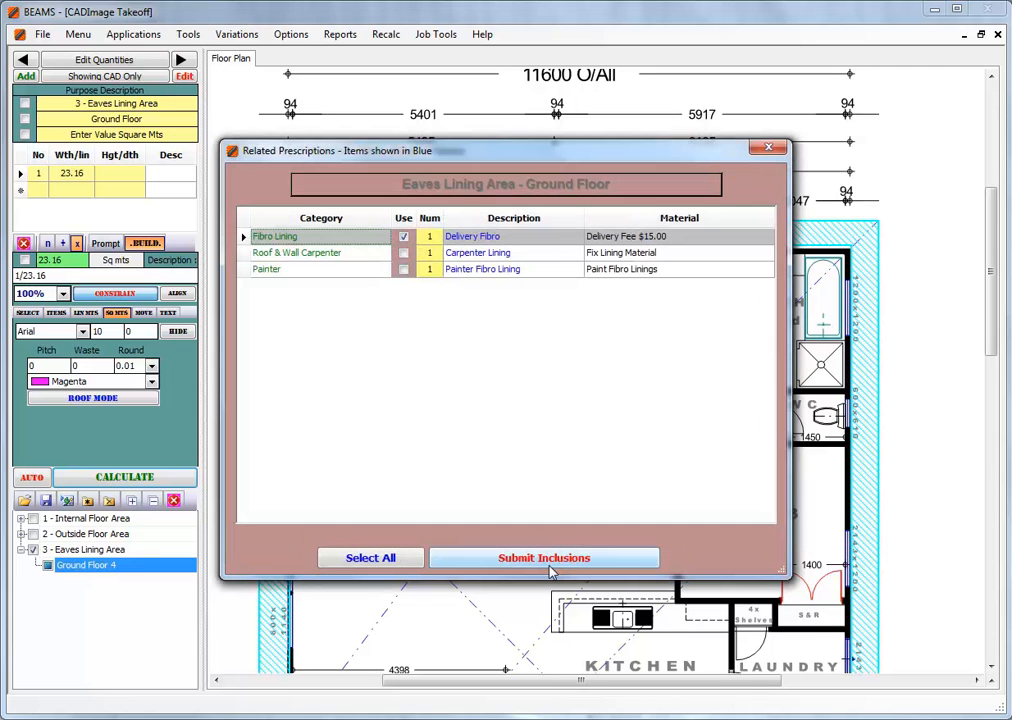
# Add Carpenter Lining and Painter Fibro Lining to the Ground Floor Eaves Lining Area and submit the inclusions.
pyautogui.click(404, 256)
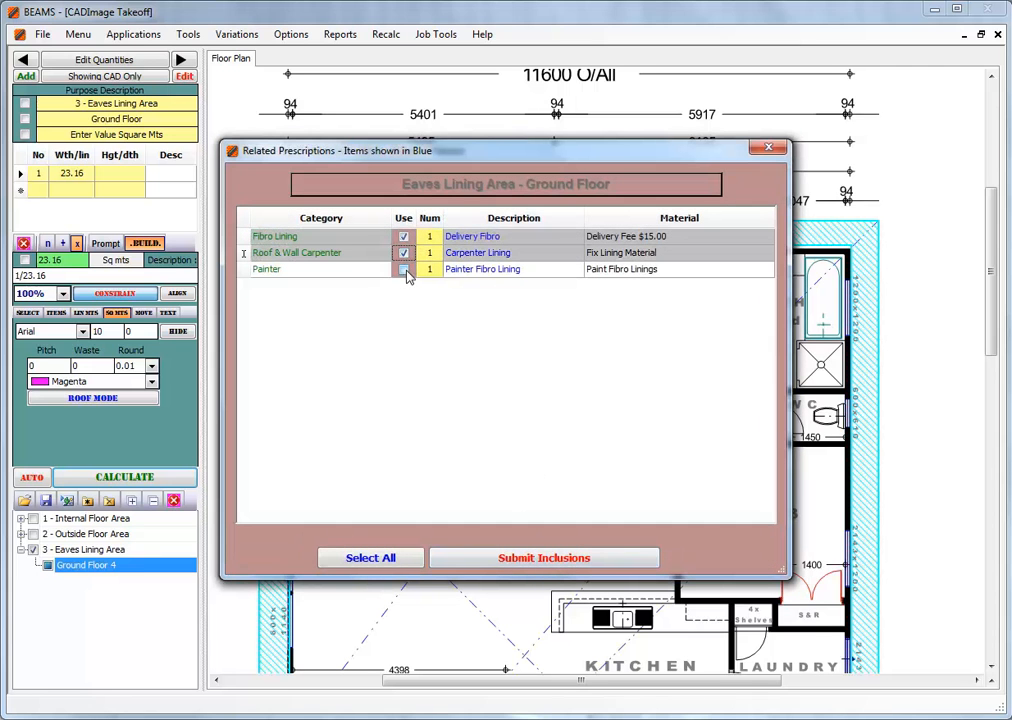
pyautogui.click(404, 270)
pyautogui.click(502, 558)
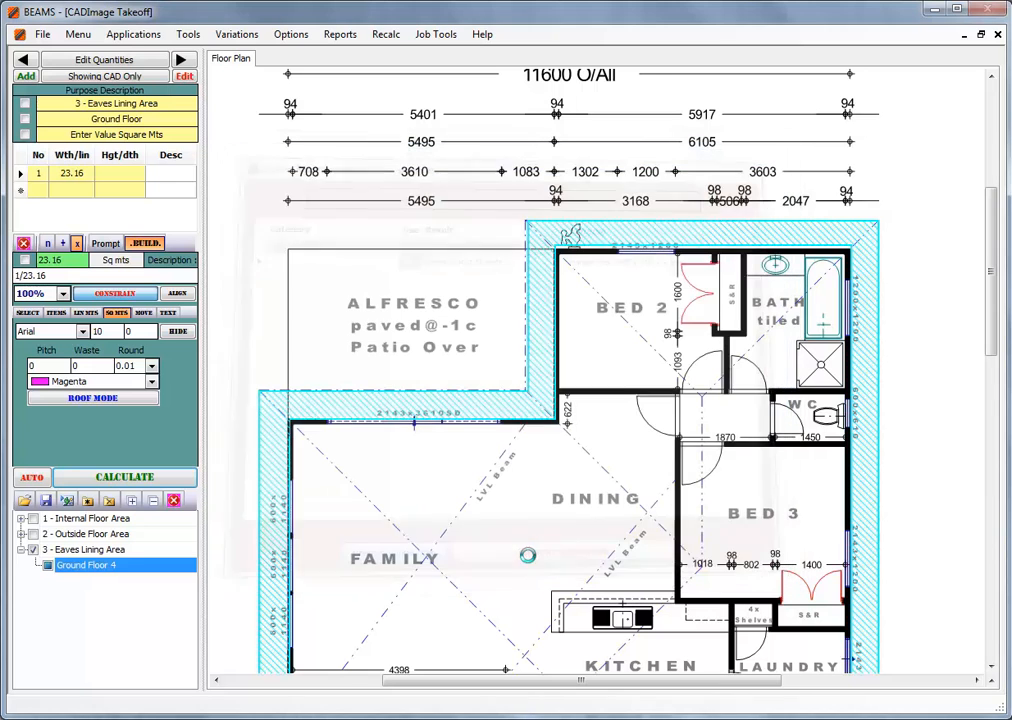
# Outline the Ground Floor roof as the Ground Roof Area, following the dashed eaves line, garage walls, porch columns and master bedroom walls.
pyautogui.click(184, 62)
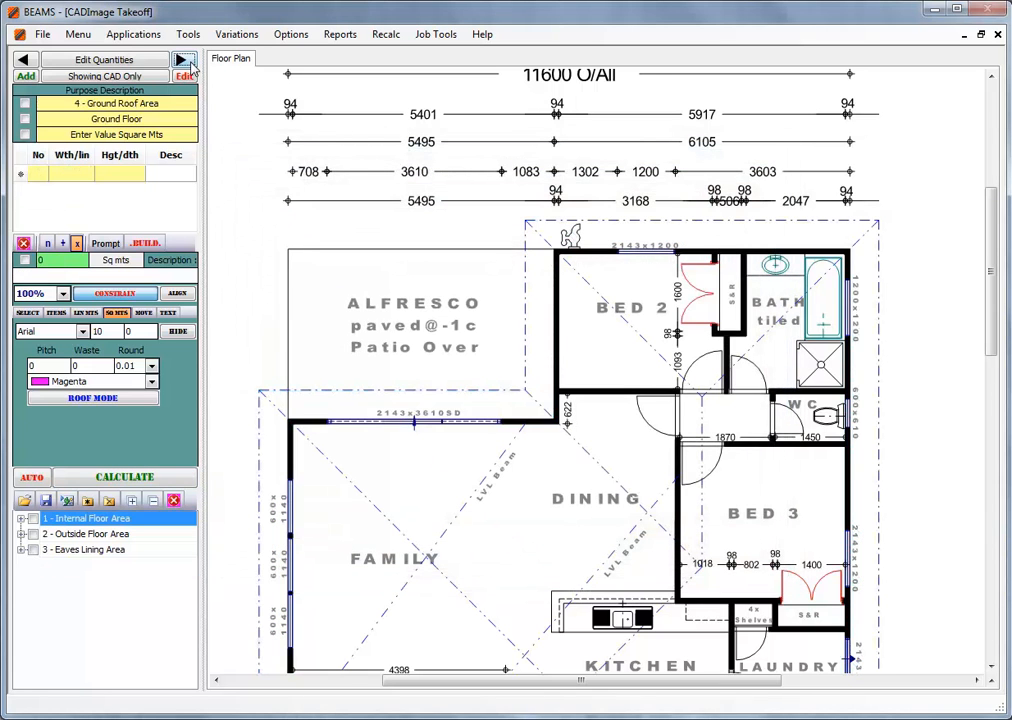
pyautogui.click(259, 390)
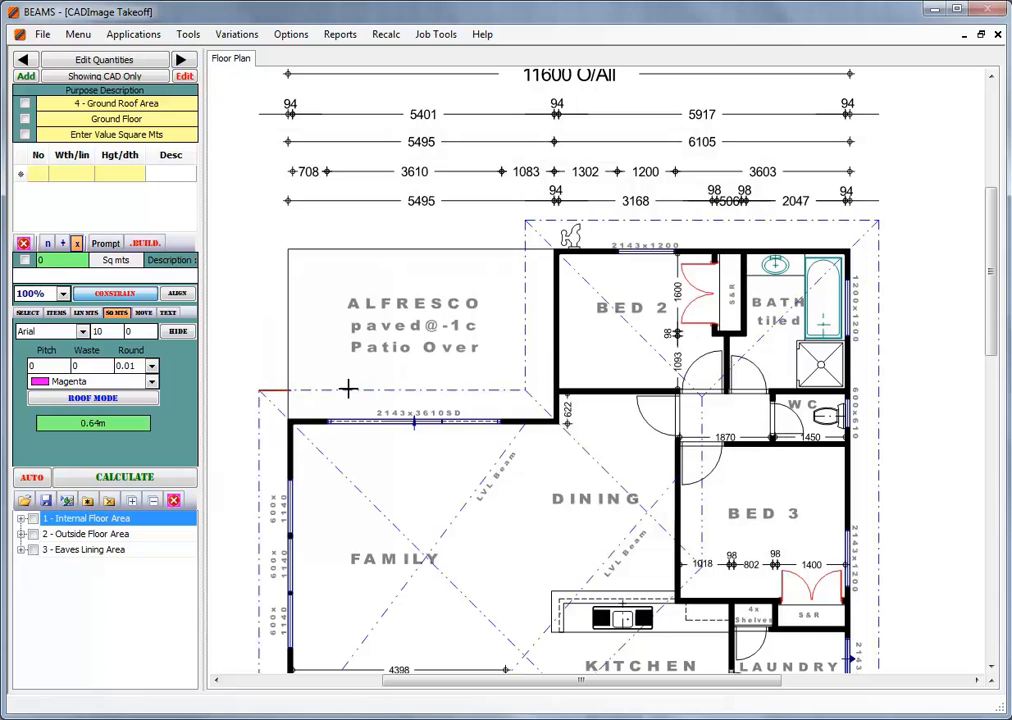
pyautogui.click(527, 390)
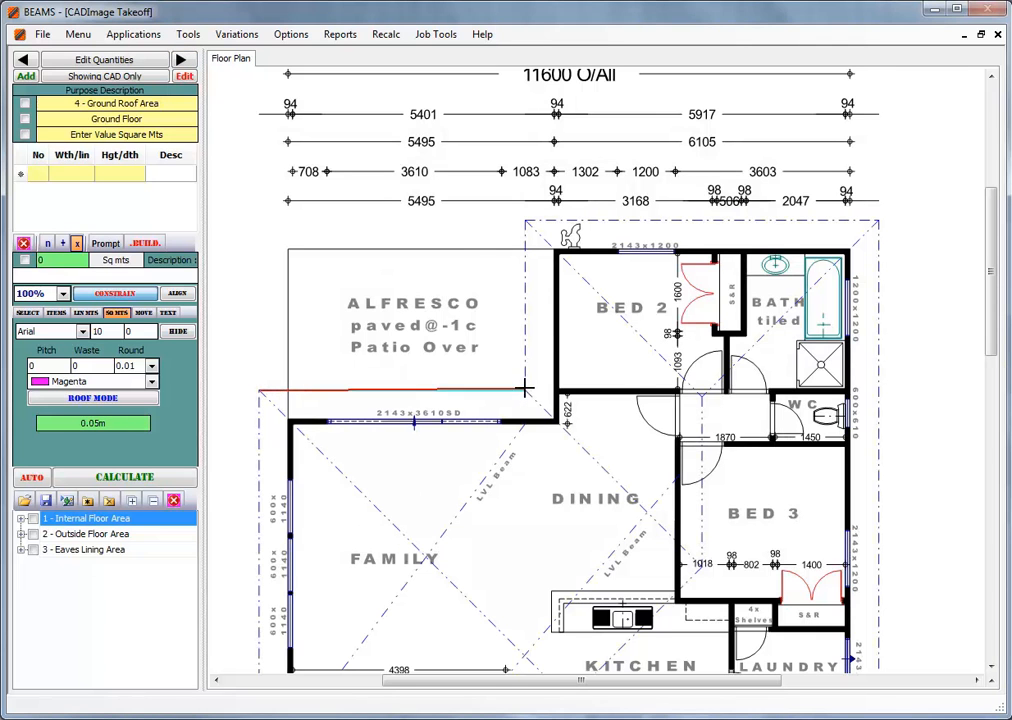
pyautogui.click(524, 220)
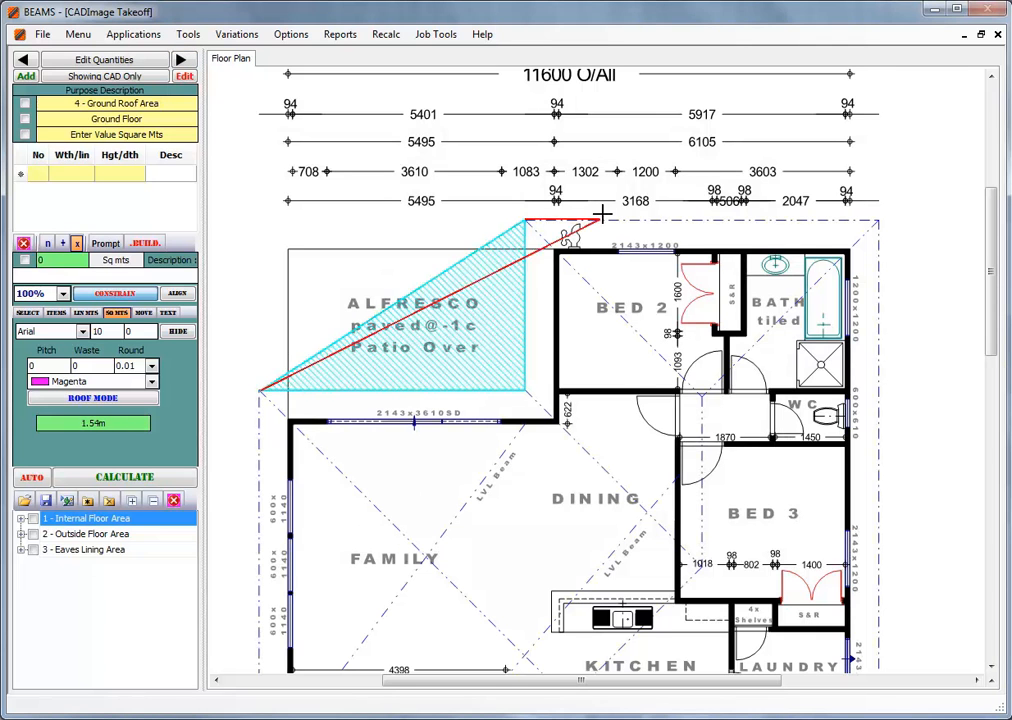
pyautogui.click(874, 225)
pyautogui.scroll(-5, 850, 318)
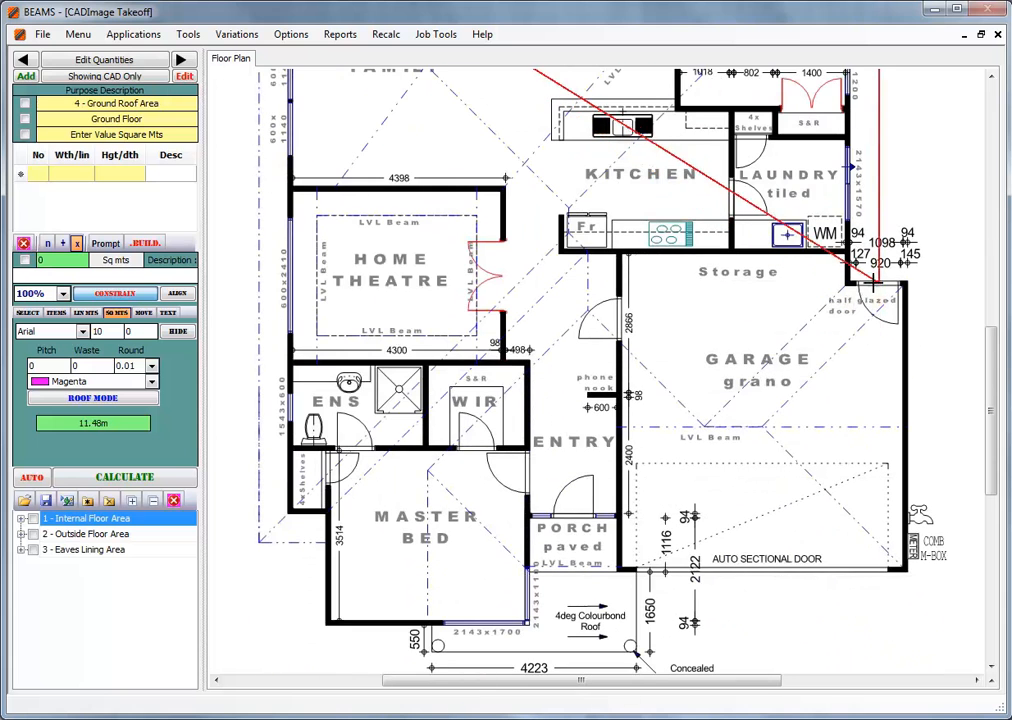
pyautogui.click(876, 279)
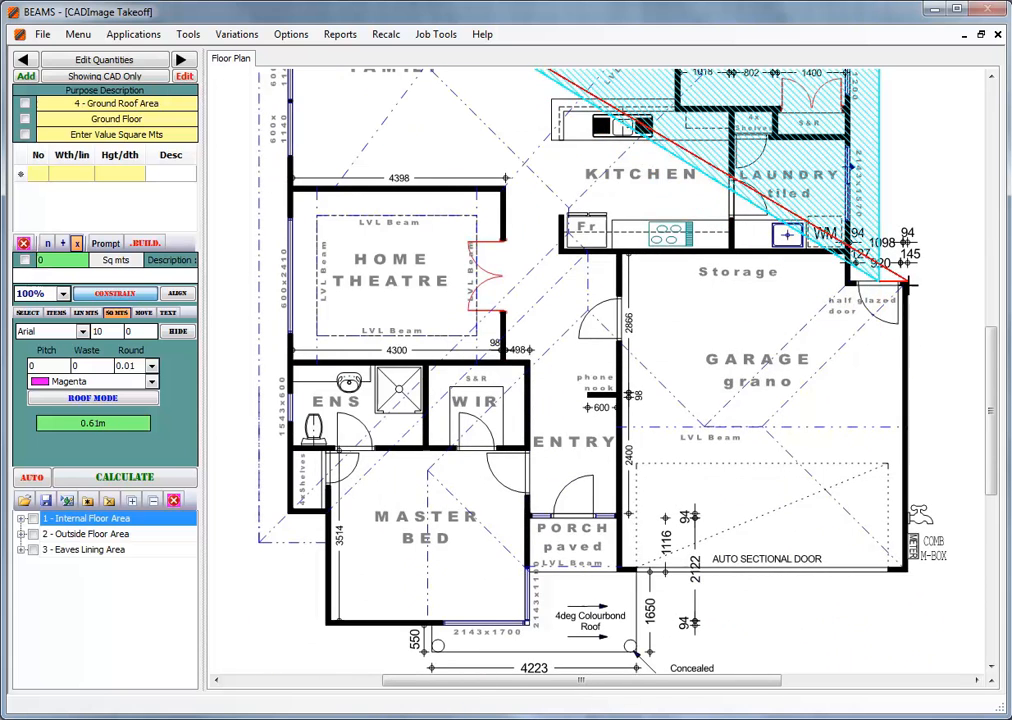
pyautogui.click(891, 571)
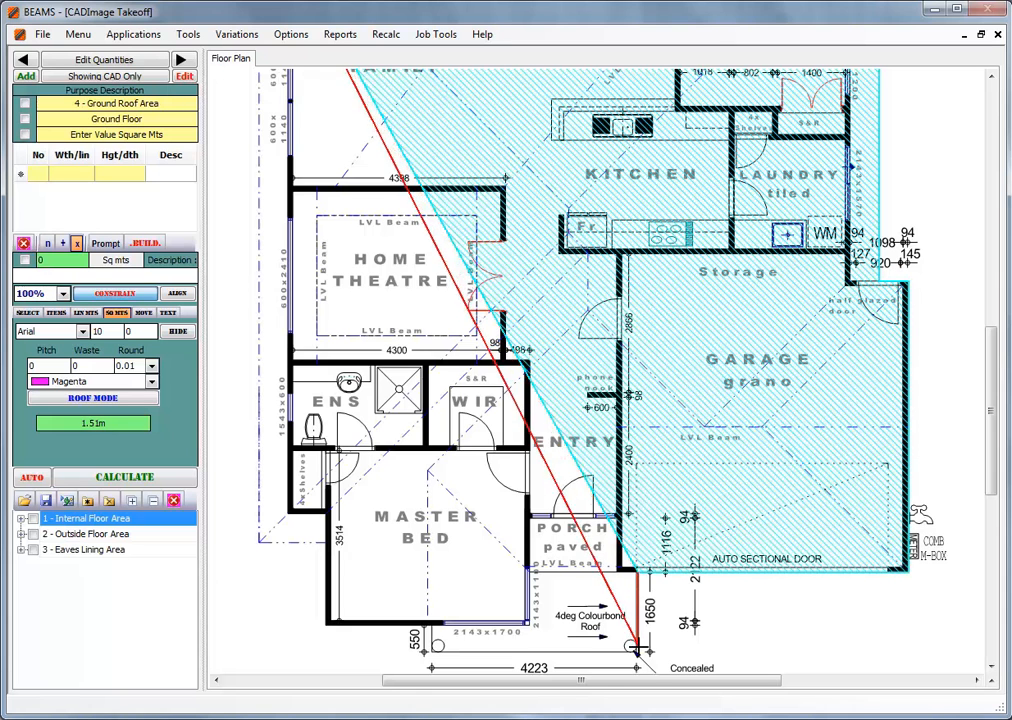
pyautogui.click(633, 649)
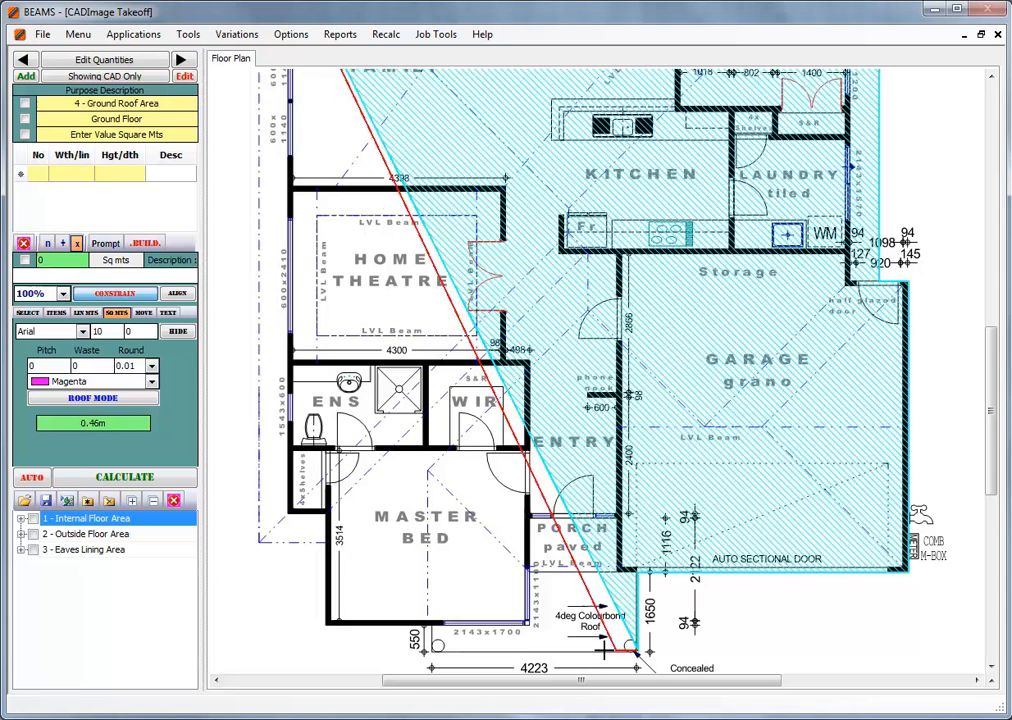
pyautogui.click(437, 647)
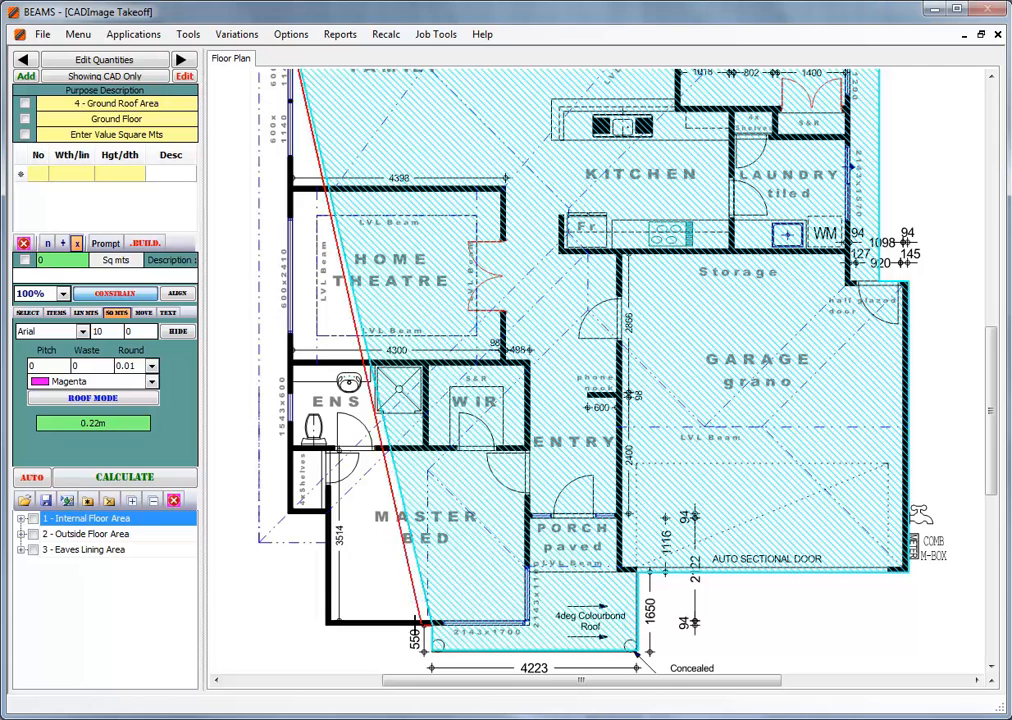
pyautogui.click(327, 625)
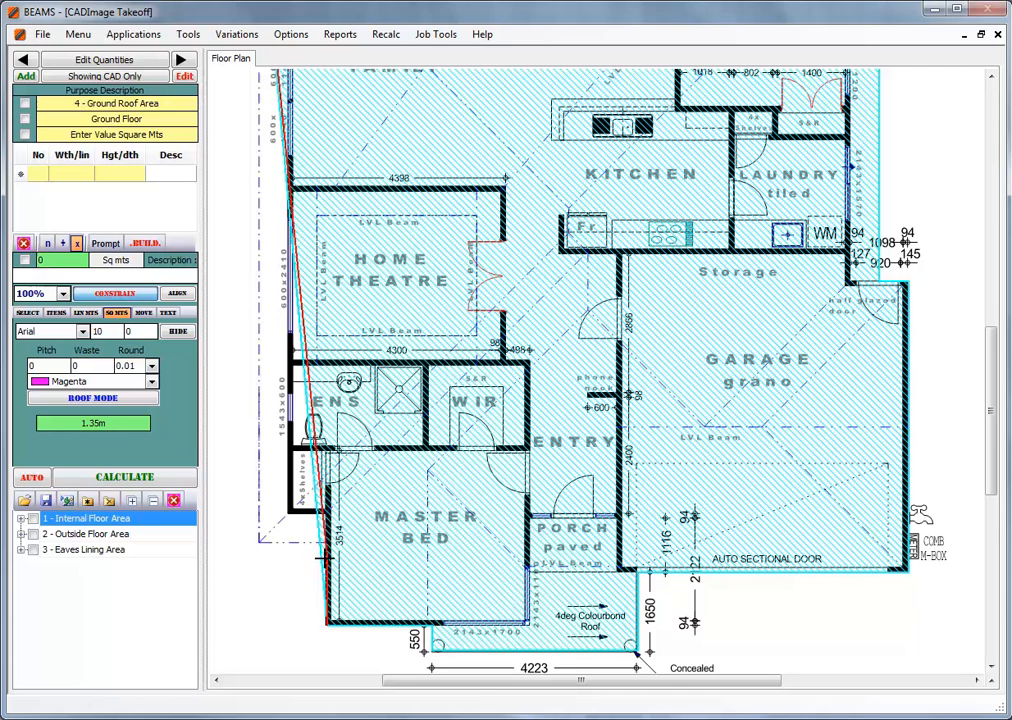
pyautogui.click(260, 541)
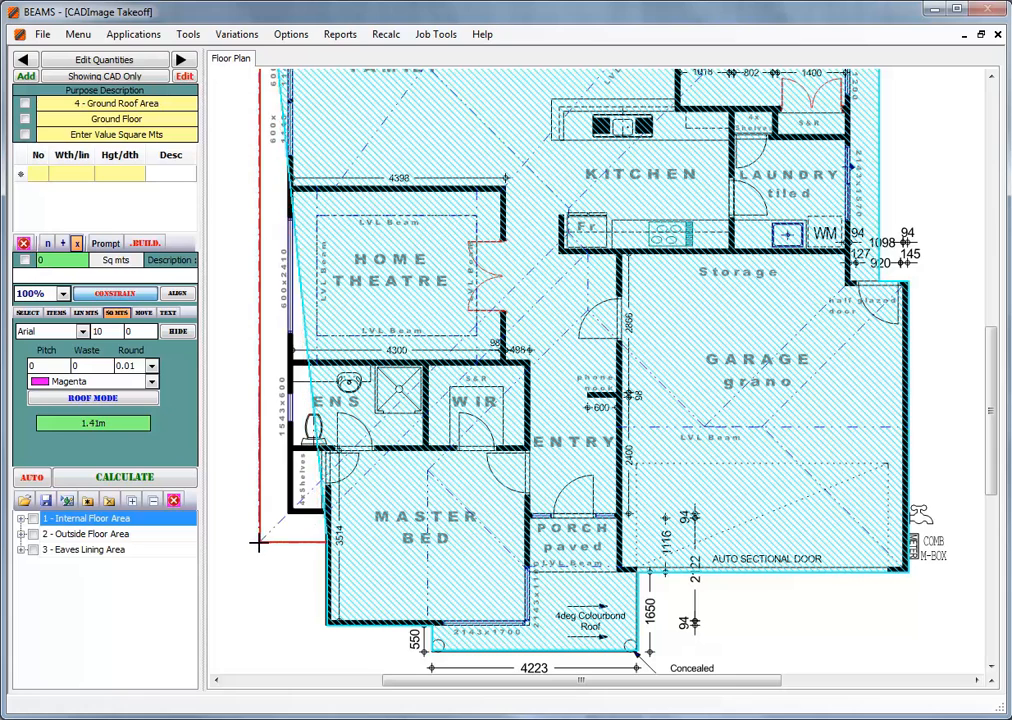
# Calculate and build the Ground Floor Ground Roof Area, choosing Timber Stick Sq mt Rate as the roof structure material.
pyautogui.click(107, 479)
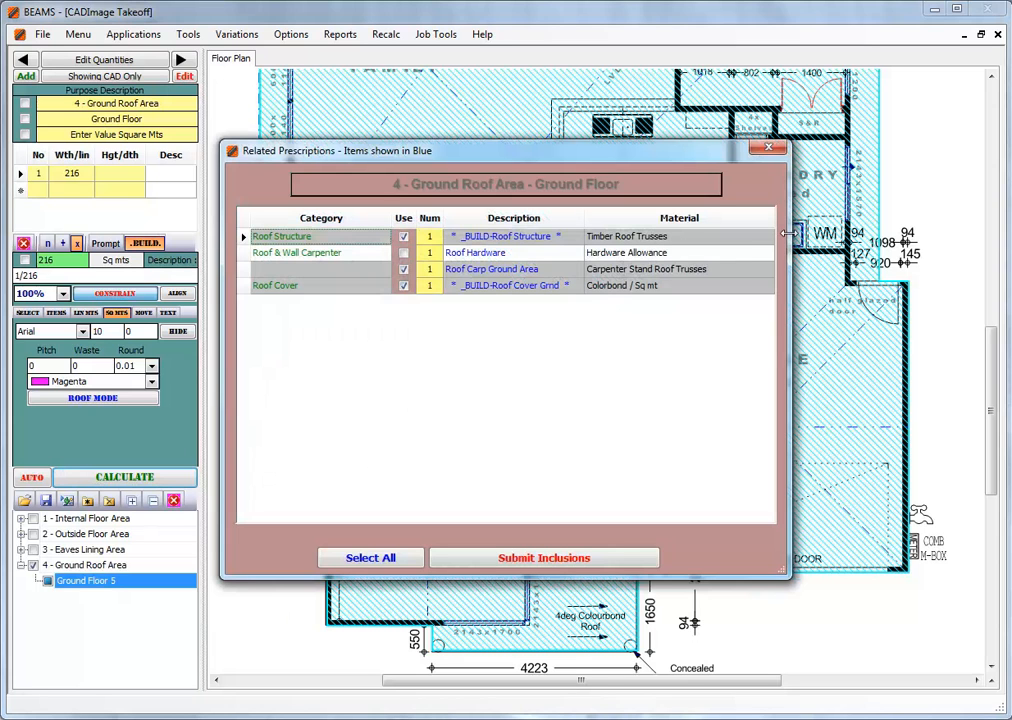
pyautogui.click(768, 238)
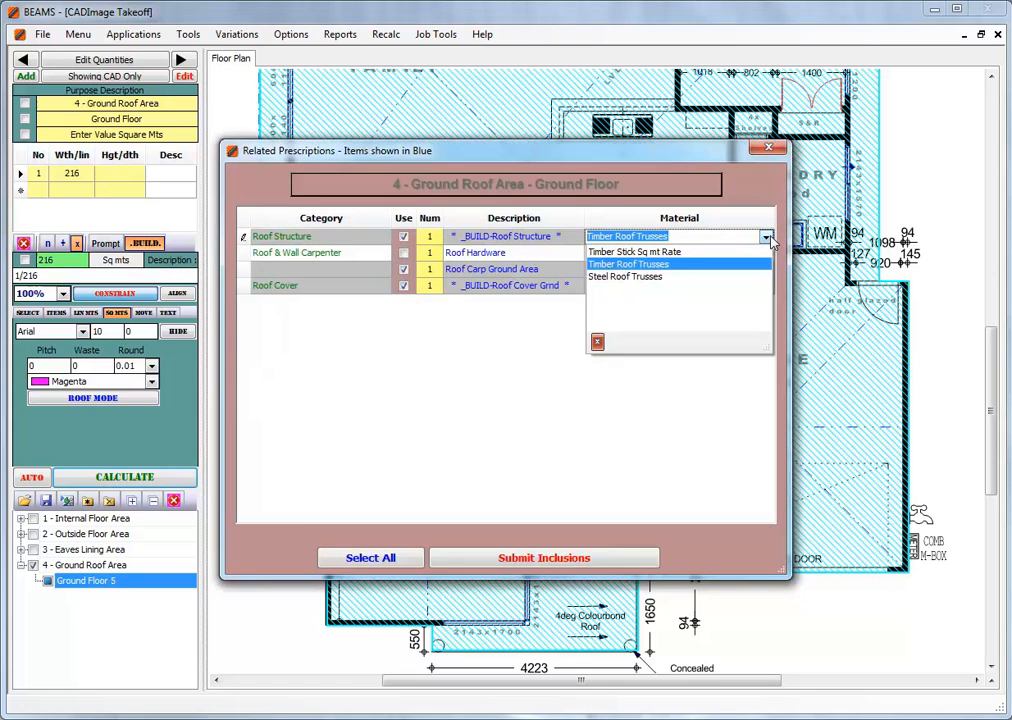
pyautogui.click(654, 253)
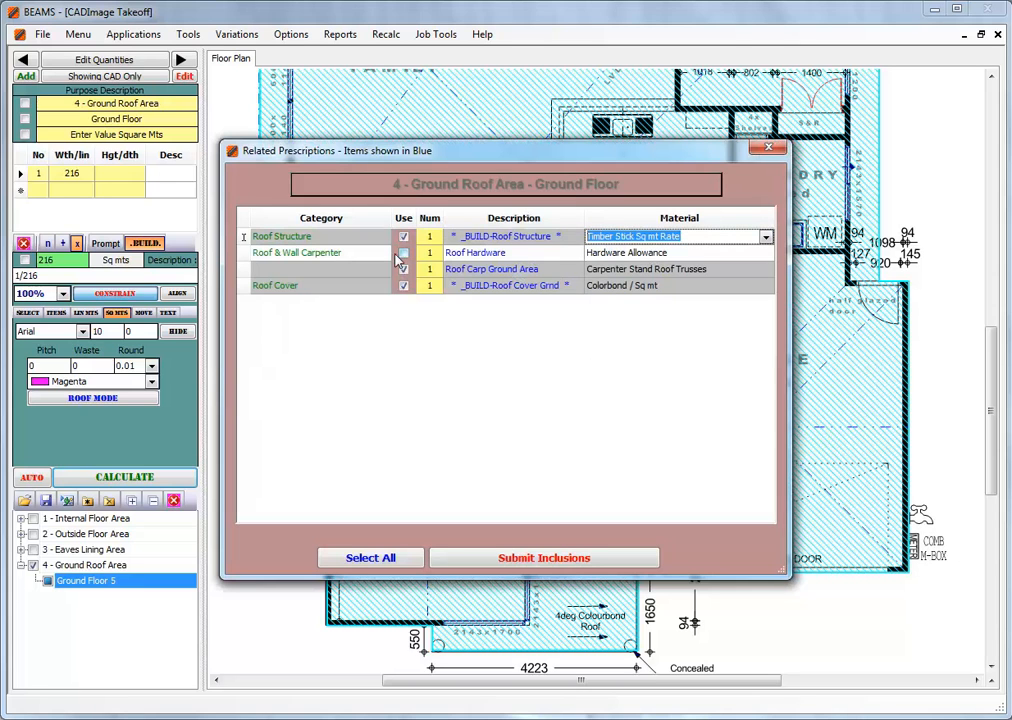
# Include the Roof Hardware allowance, choose Colorbond / Sq mt as the Ground Floor roof cover, and submit the inclusions.
pyautogui.click(403, 253)
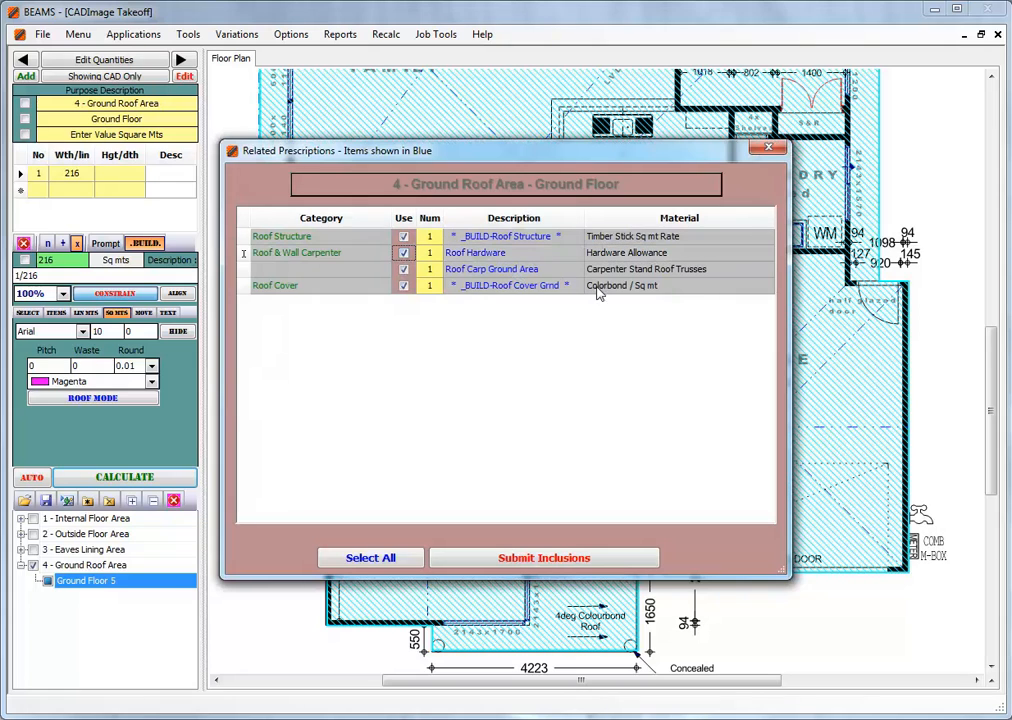
pyautogui.click(767, 288)
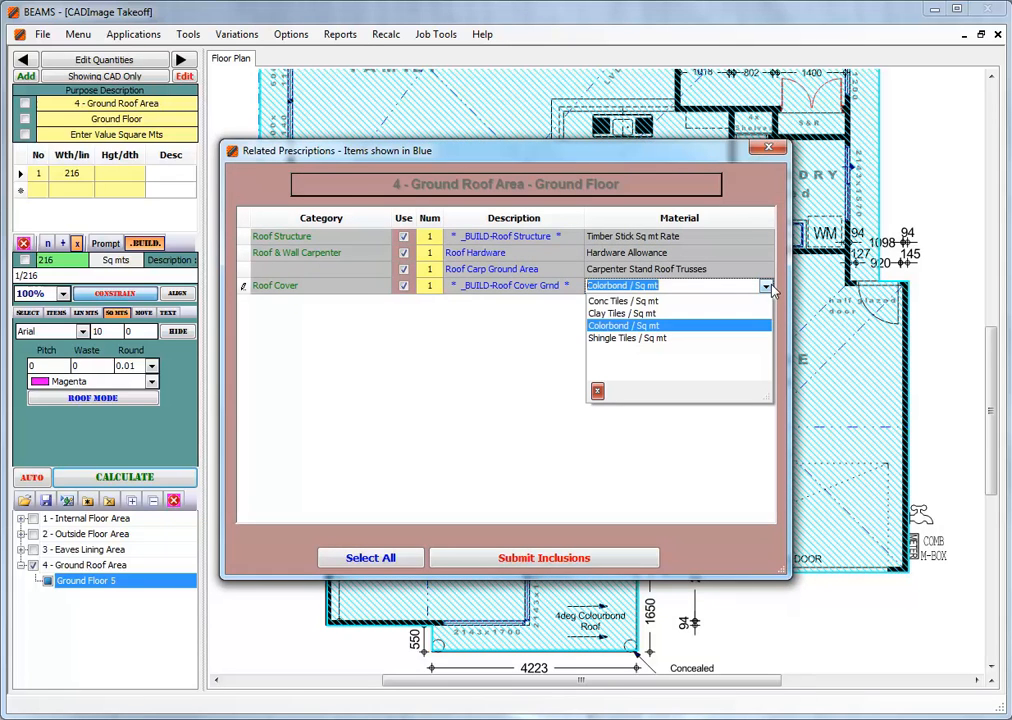
pyautogui.click(641, 327)
pyautogui.click(546, 558)
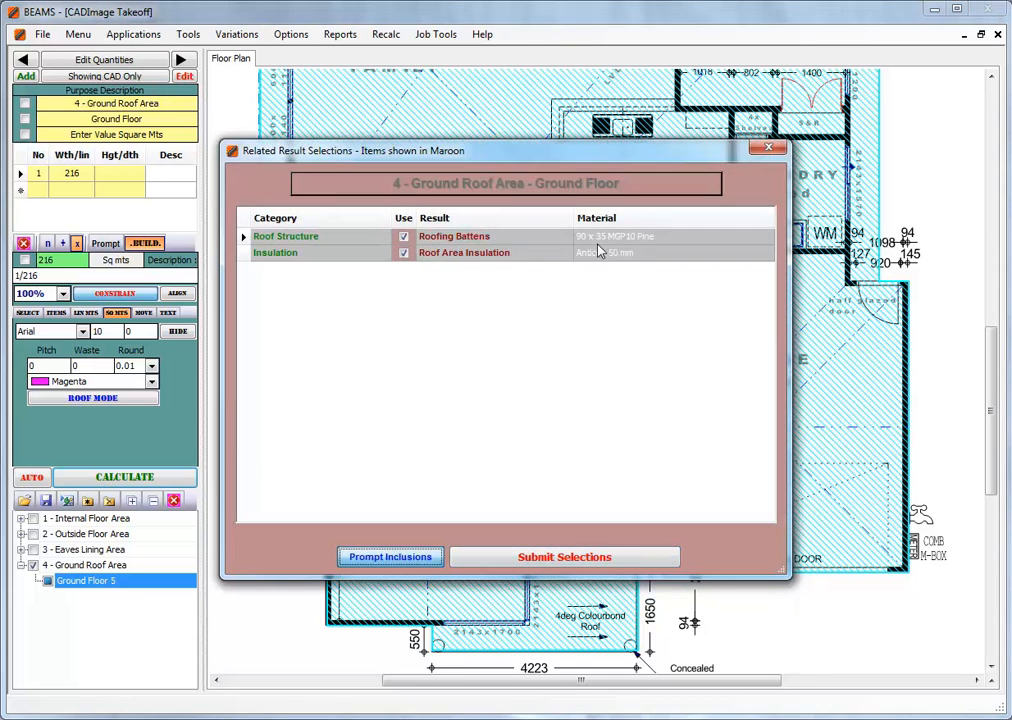
# Submit the roof result selections with Anticon 50 mm insulation, including Carpenter Battens for the Roofing Battens and accepting the composite notice.
pyautogui.click(767, 254)
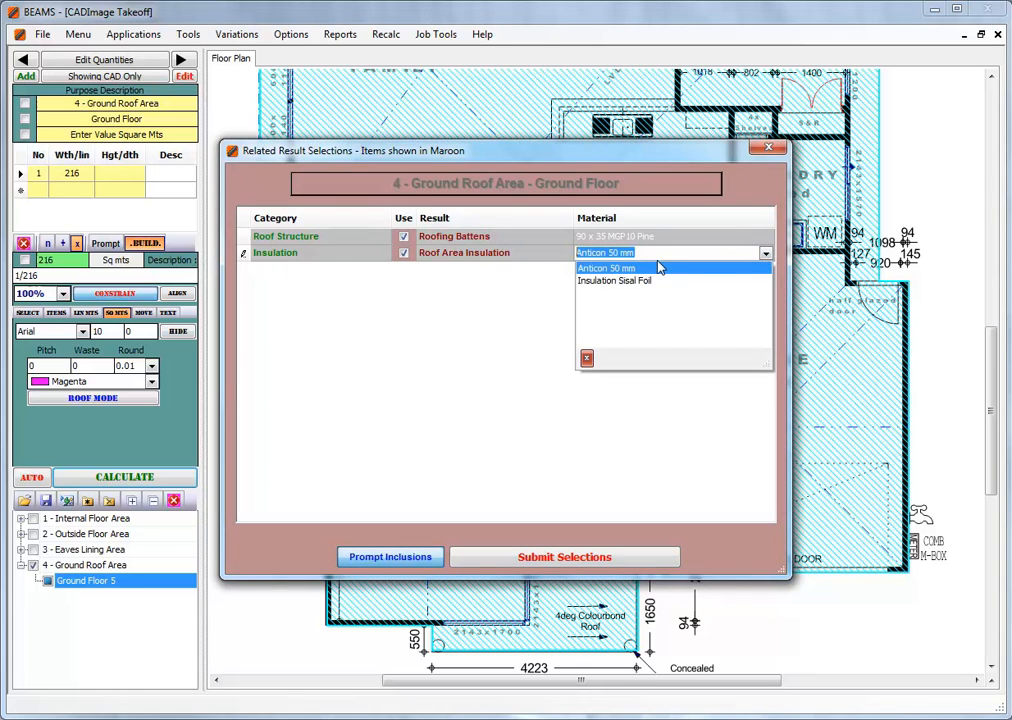
pyautogui.click(725, 268)
pyautogui.click(572, 556)
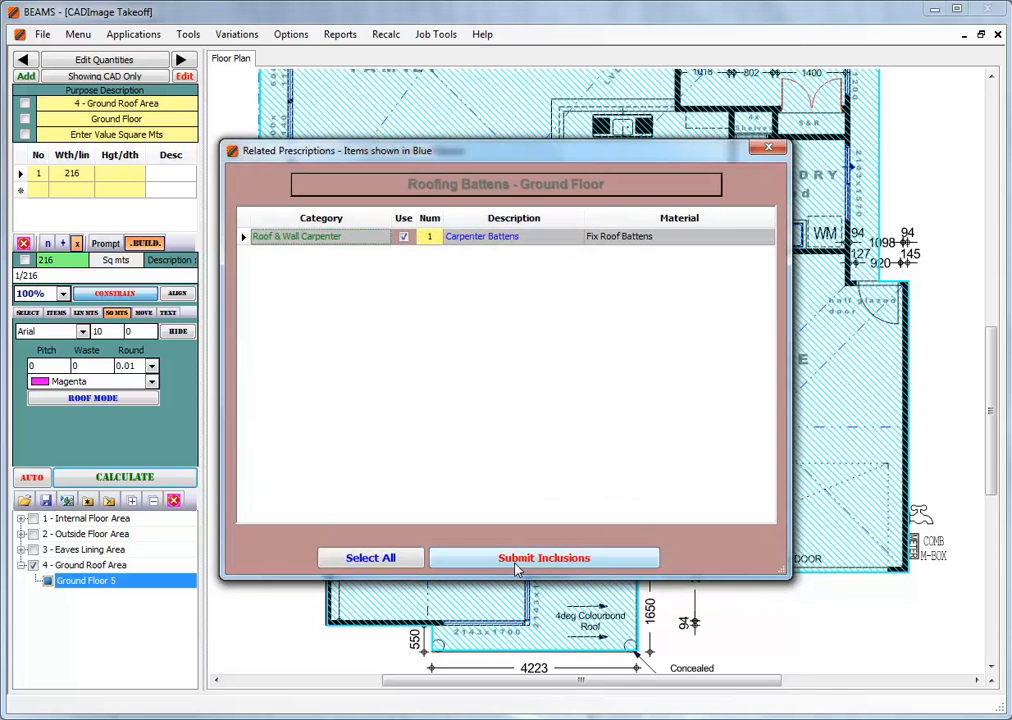
pyautogui.click(517, 561)
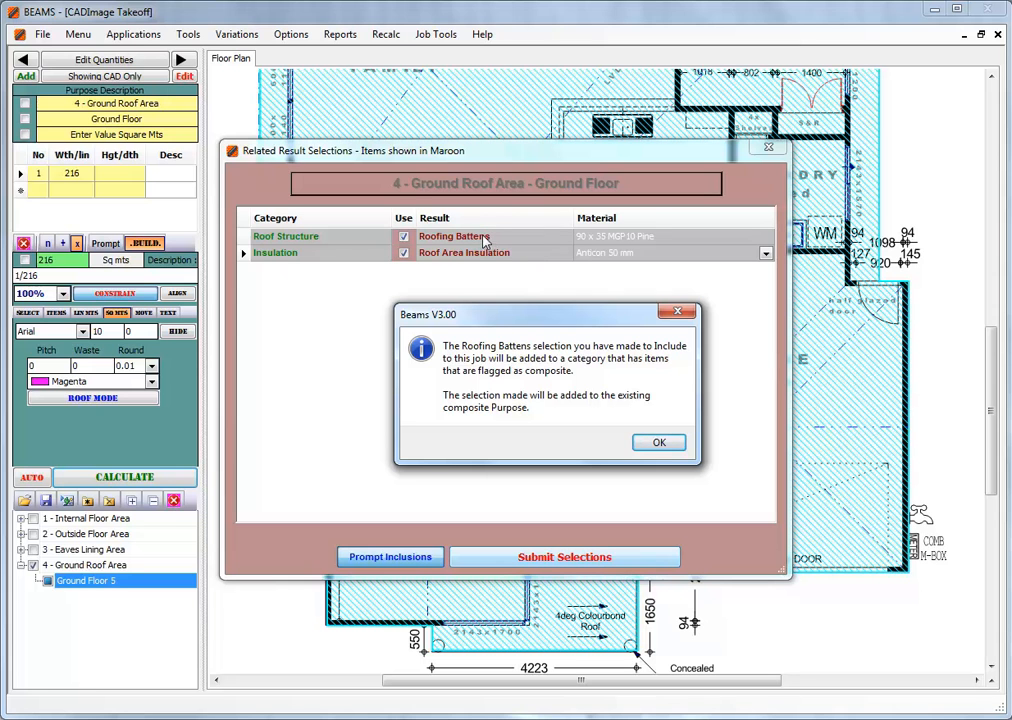
pyautogui.click(656, 443)
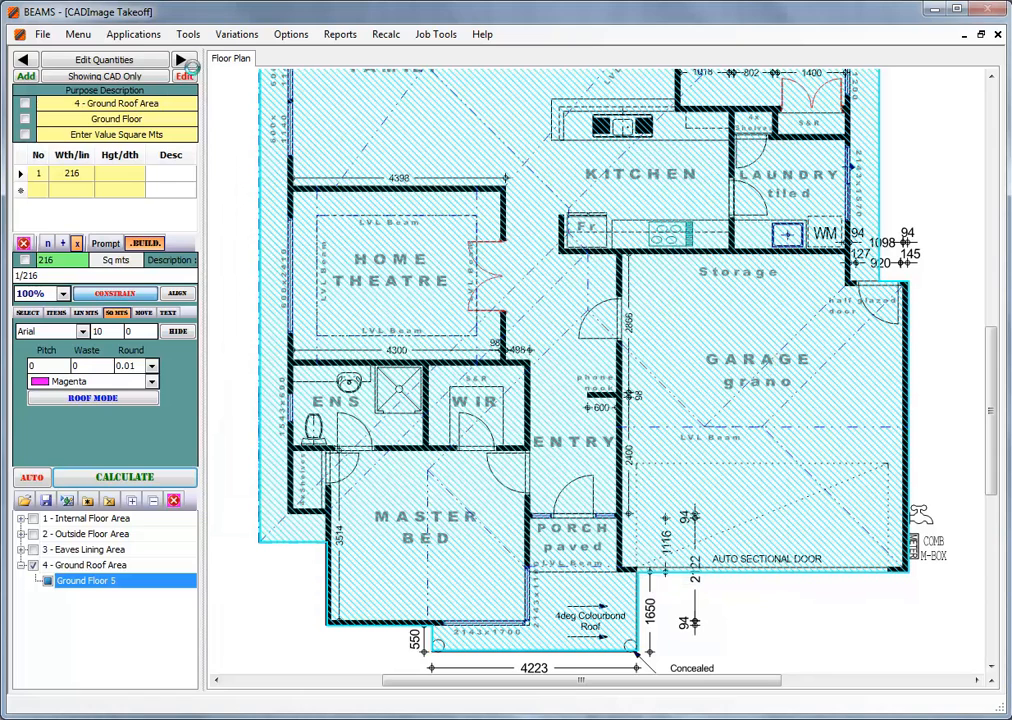
# Outline the bathroom floor inside its walls as the Bathroom Tiled Floor Area, following the recess beside the door.
pyautogui.click(182, 61)
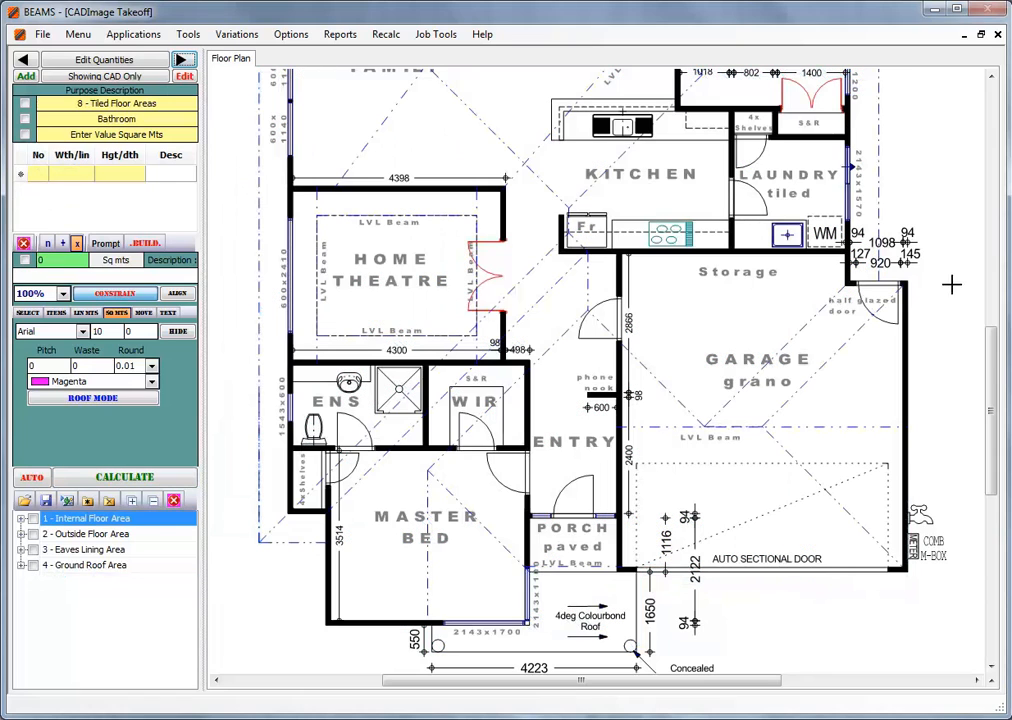
pyautogui.moveTo(993, 340); pyautogui.dragTo(994, 244)
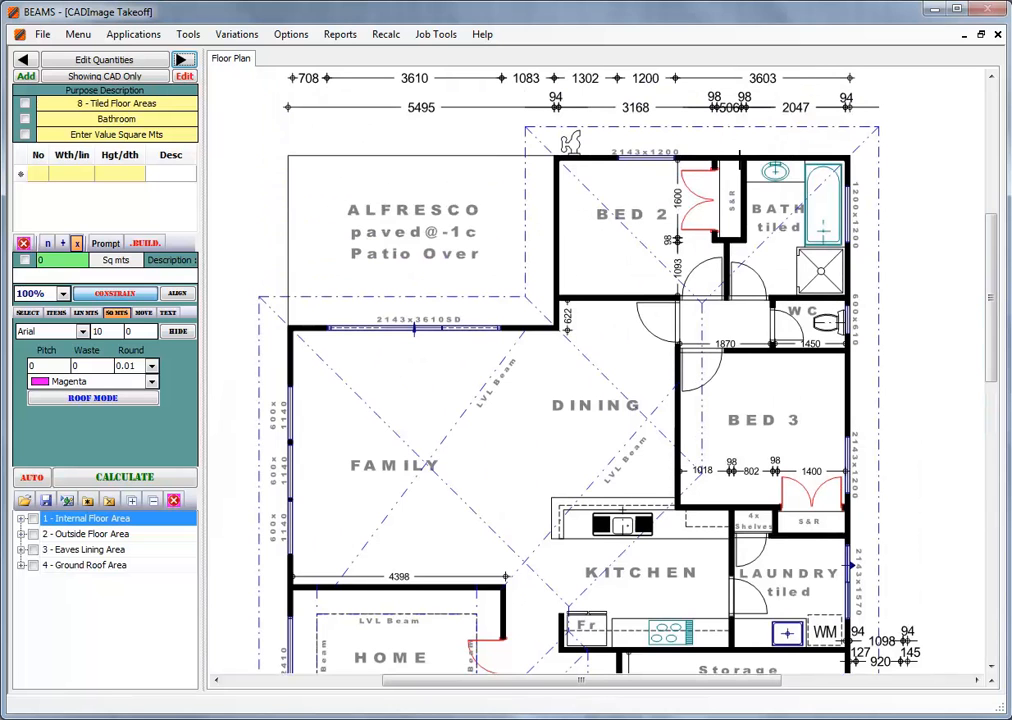
pyautogui.click(746, 157)
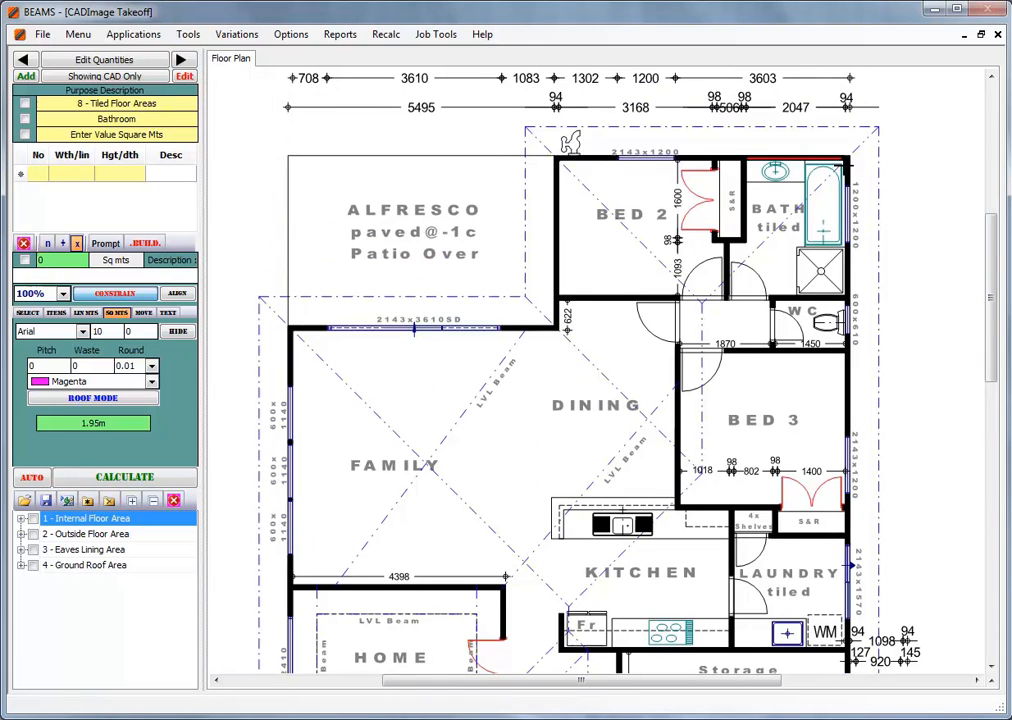
pyautogui.click(846, 294)
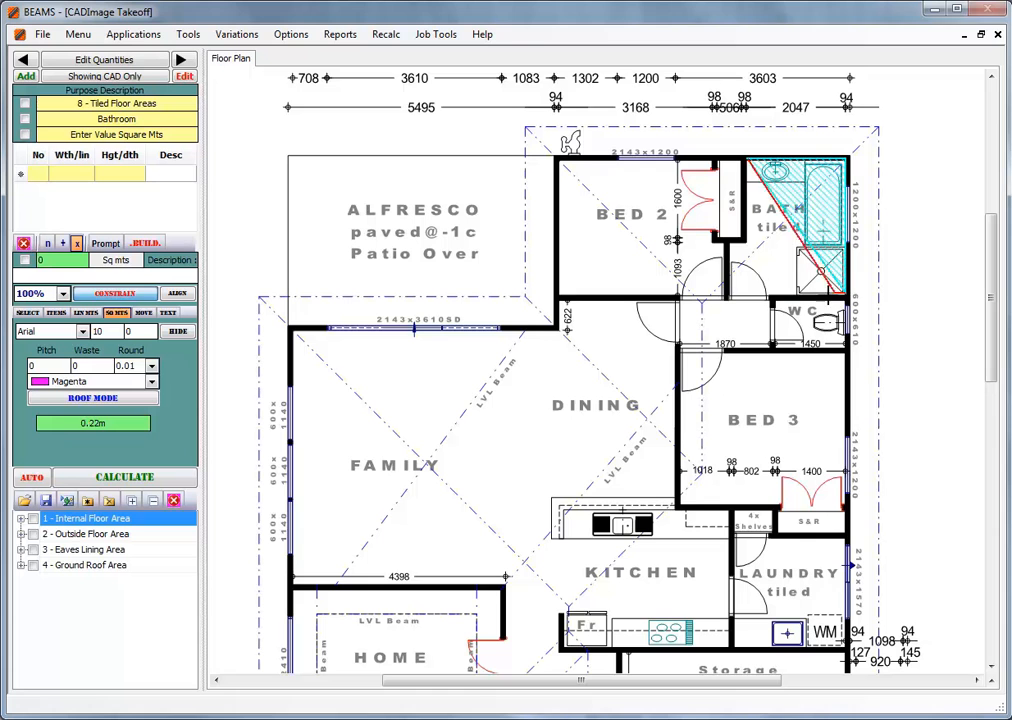
pyautogui.click(728, 295)
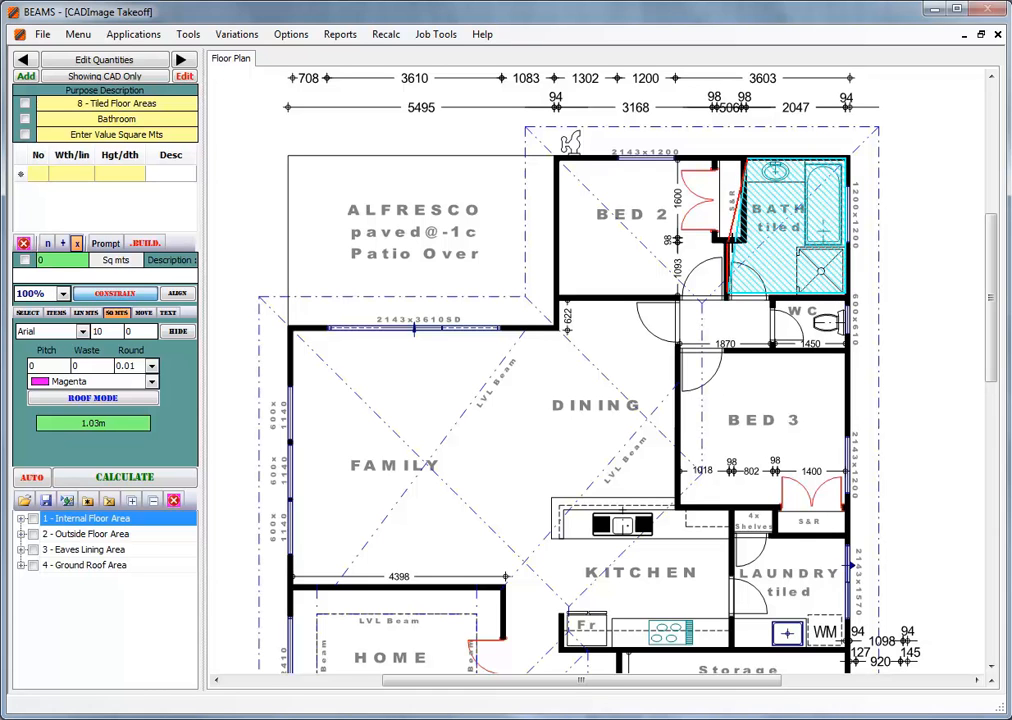
pyautogui.click(747, 243)
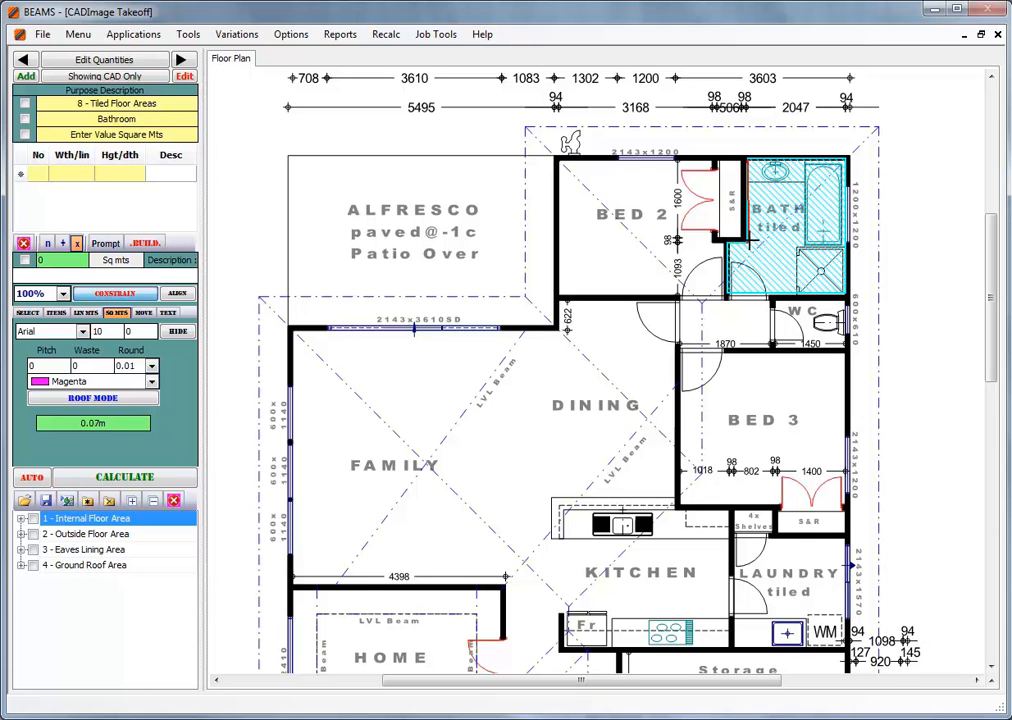
pyautogui.rightClick(741, 254)
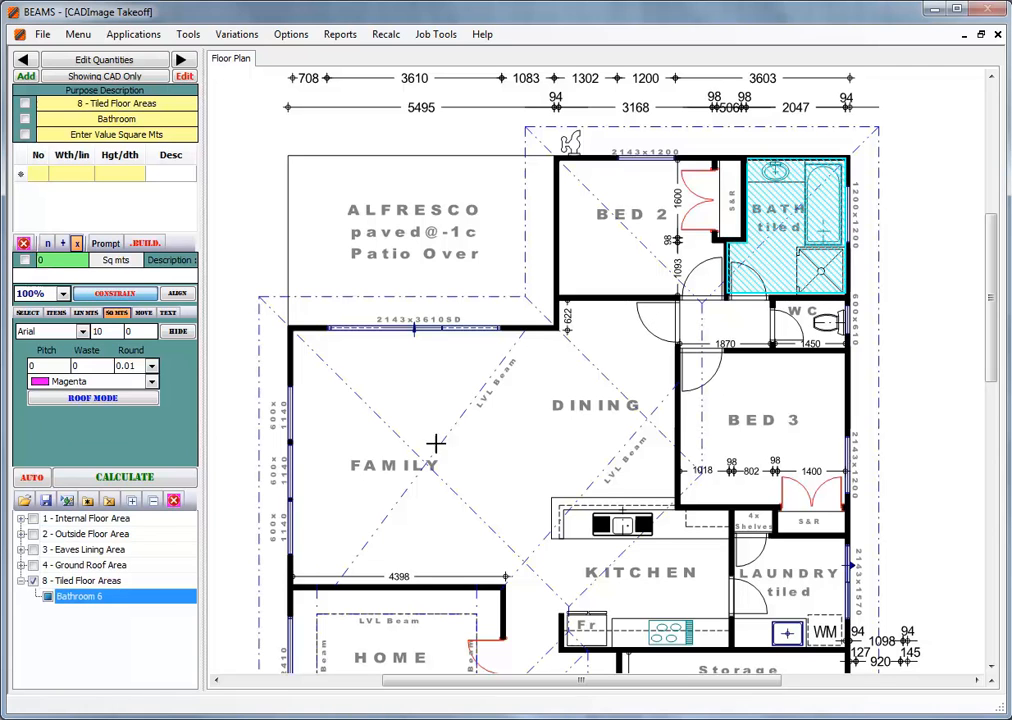
# Calculate and build the Bathroom Tiled Floor Area, and submit the preselected shower screen and bath tub inclusions.
pyautogui.click(146, 481)
pyautogui.click(144, 244)
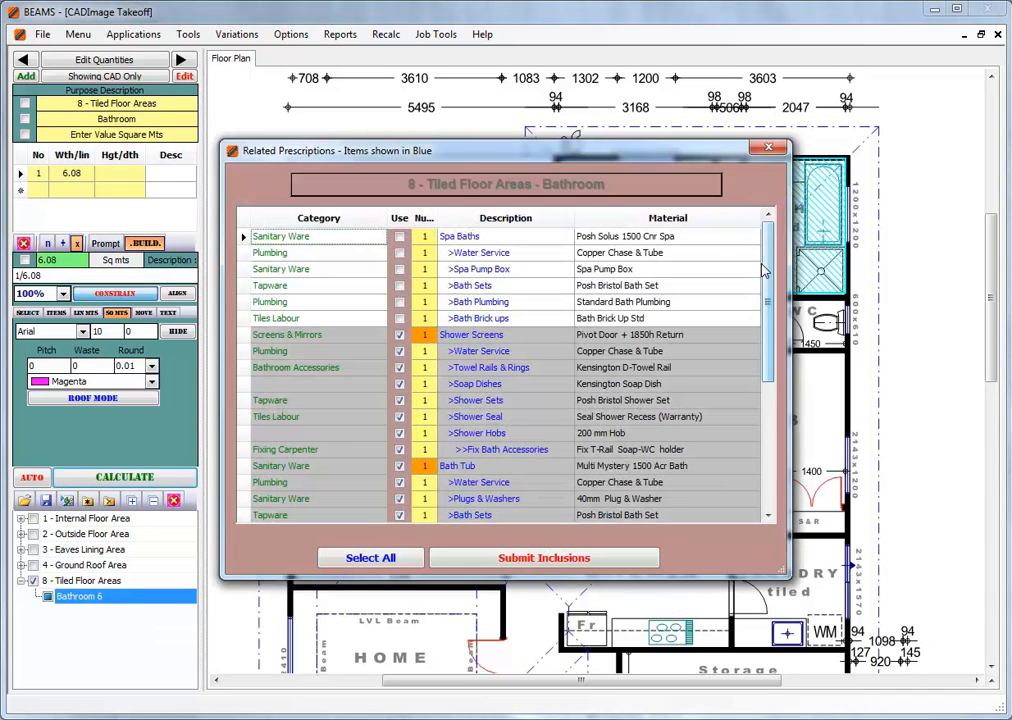
pyautogui.moveTo(772, 275); pyautogui.dragTo(797, 394)
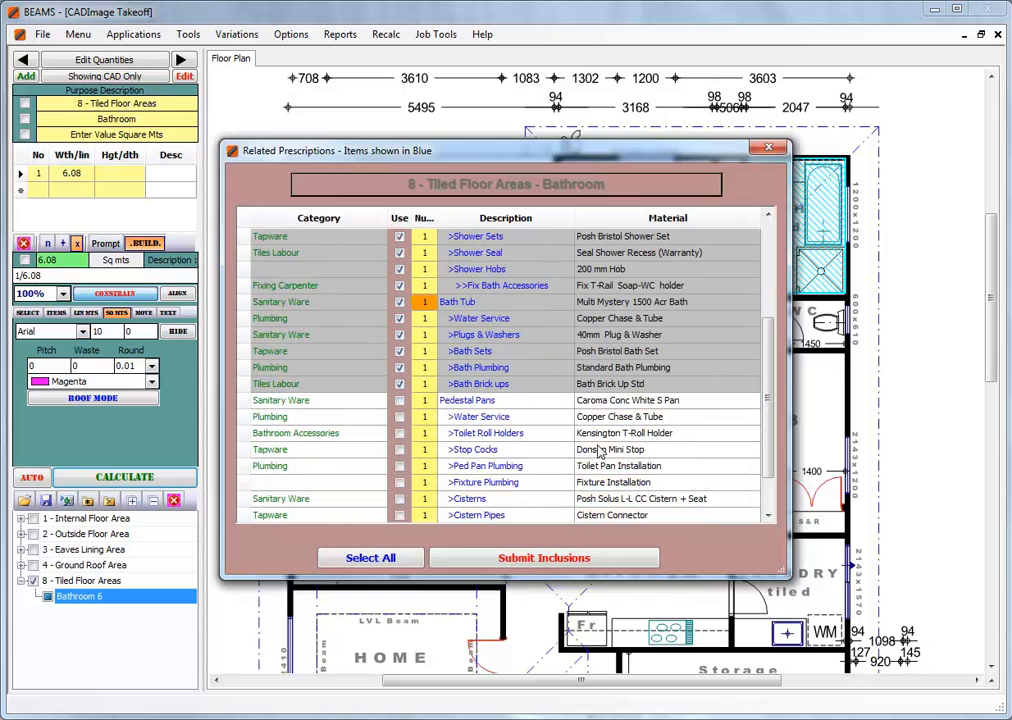
pyautogui.click(553, 558)
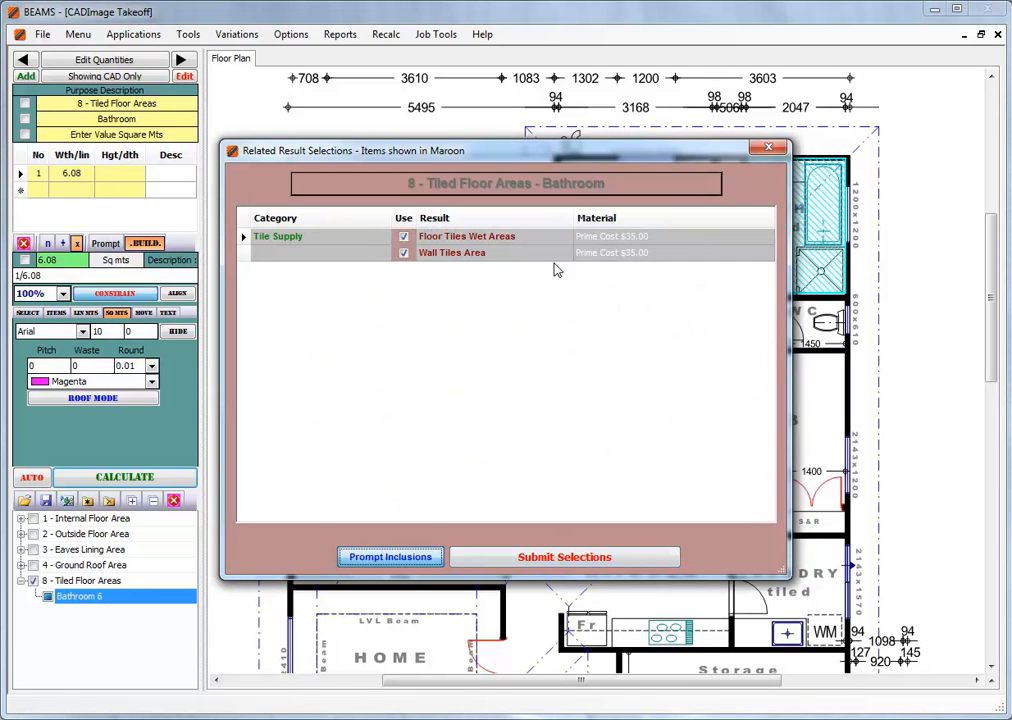
# Build both Tile Supply selections for the Bathroom and submit the inclusions for Wall Tiles Area and Floor Tiles Wet Areas.
pyautogui.click(560, 562)
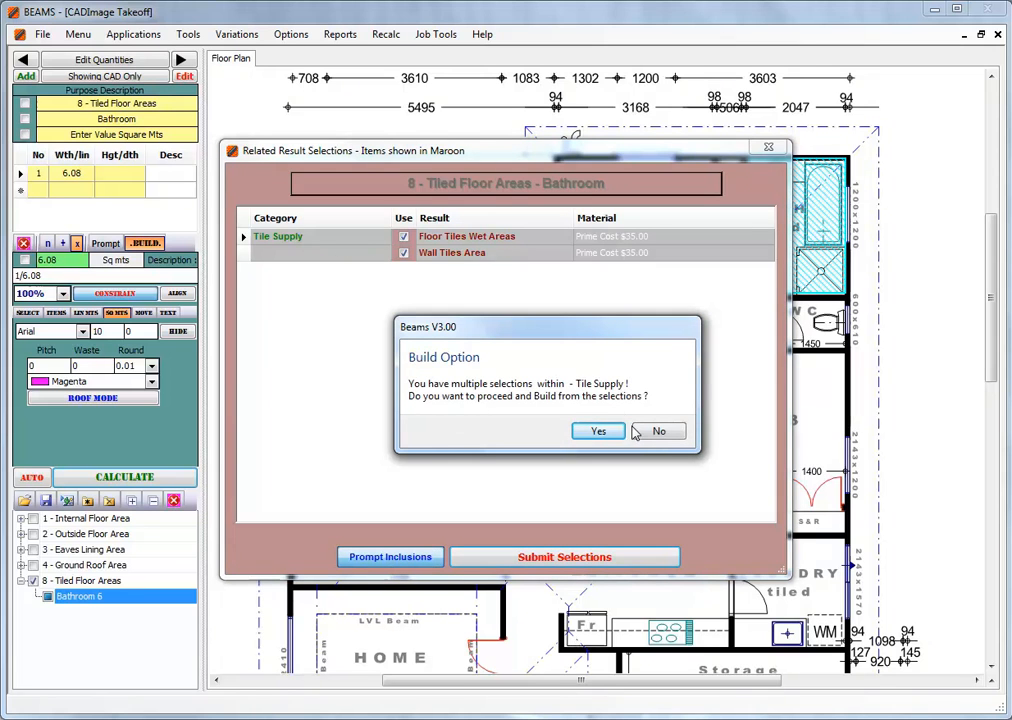
pyautogui.click(598, 433)
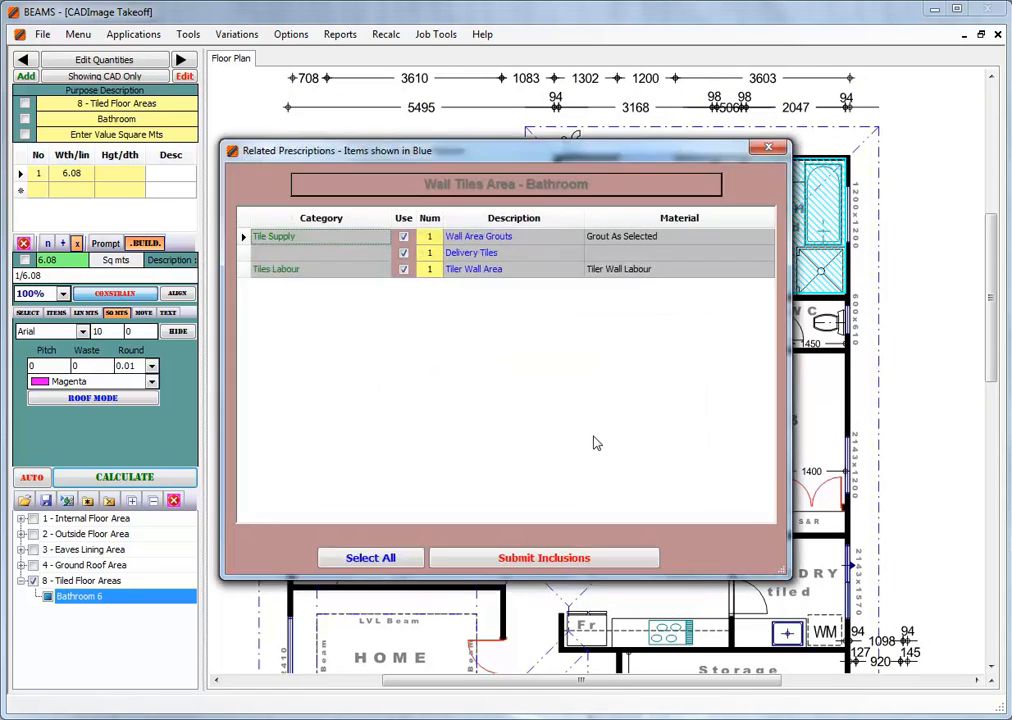
pyautogui.click(547, 565)
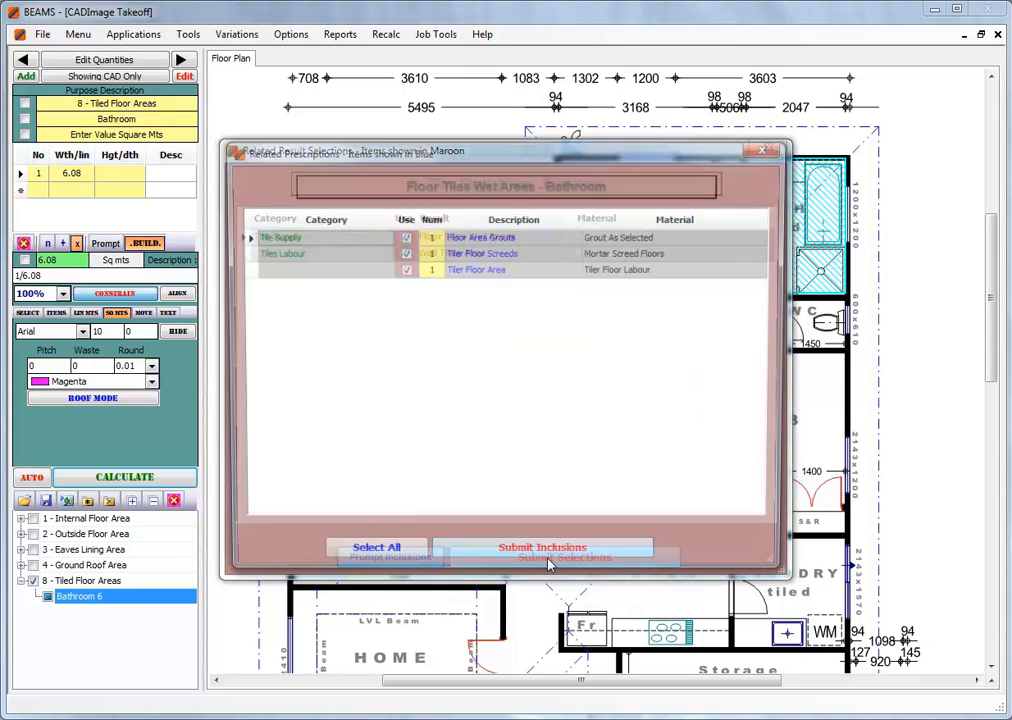
pyautogui.click(547, 558)
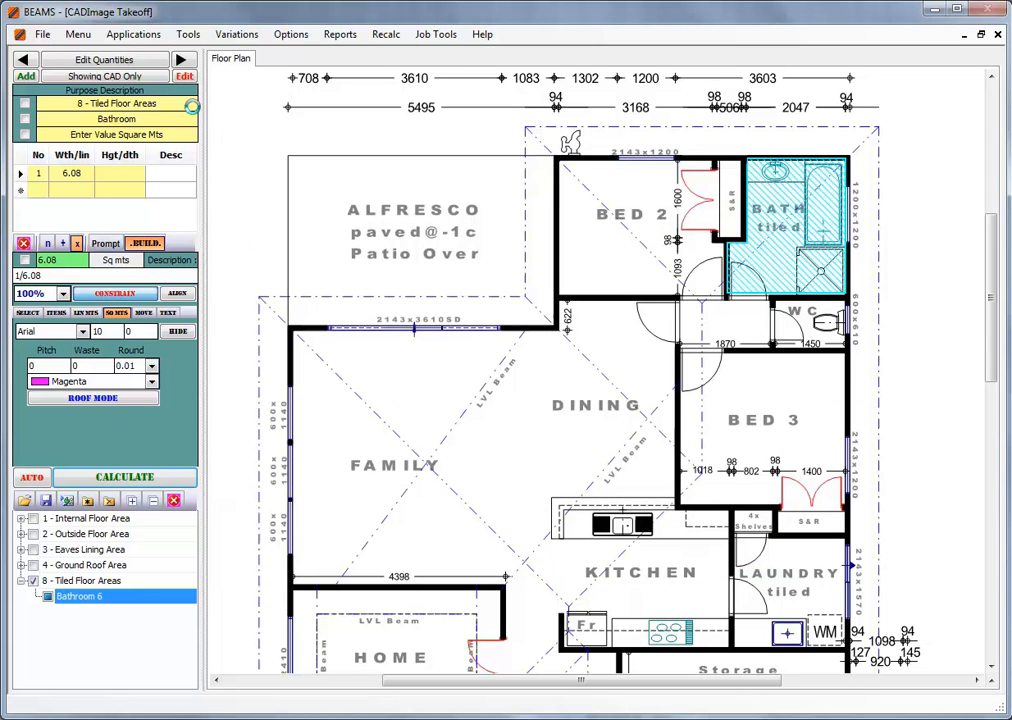
# Outline the rectangular ensuite floor inside its walls as the Ensuite Tiled Floor Area.
pyautogui.click(181, 61)
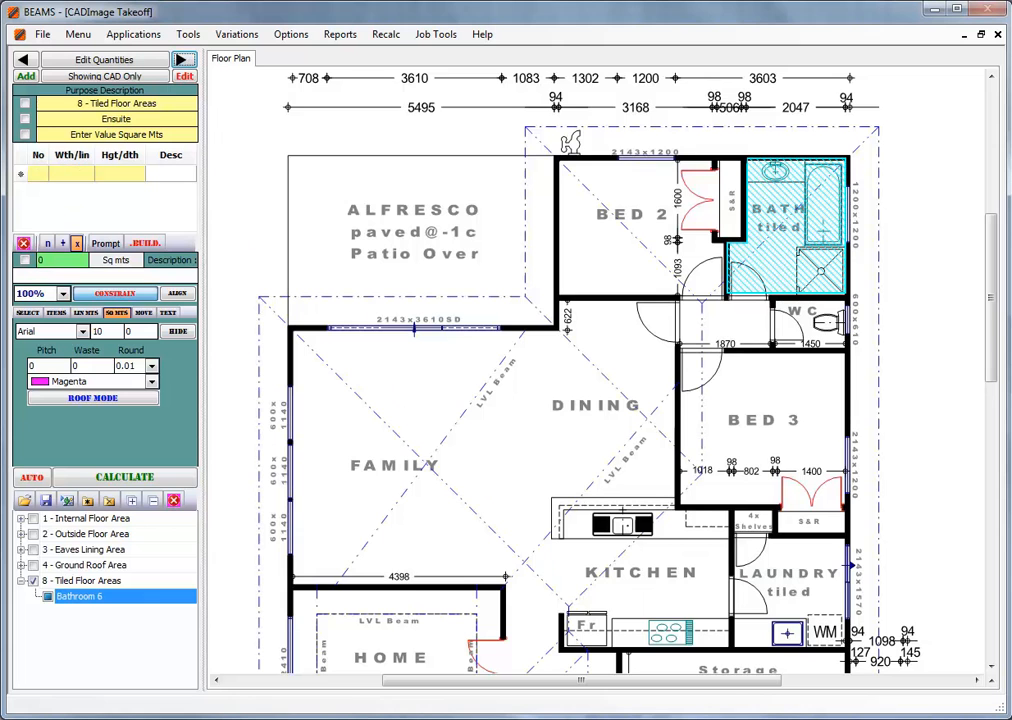
pyautogui.moveTo(994, 327); pyautogui.dragTo(987, 440)
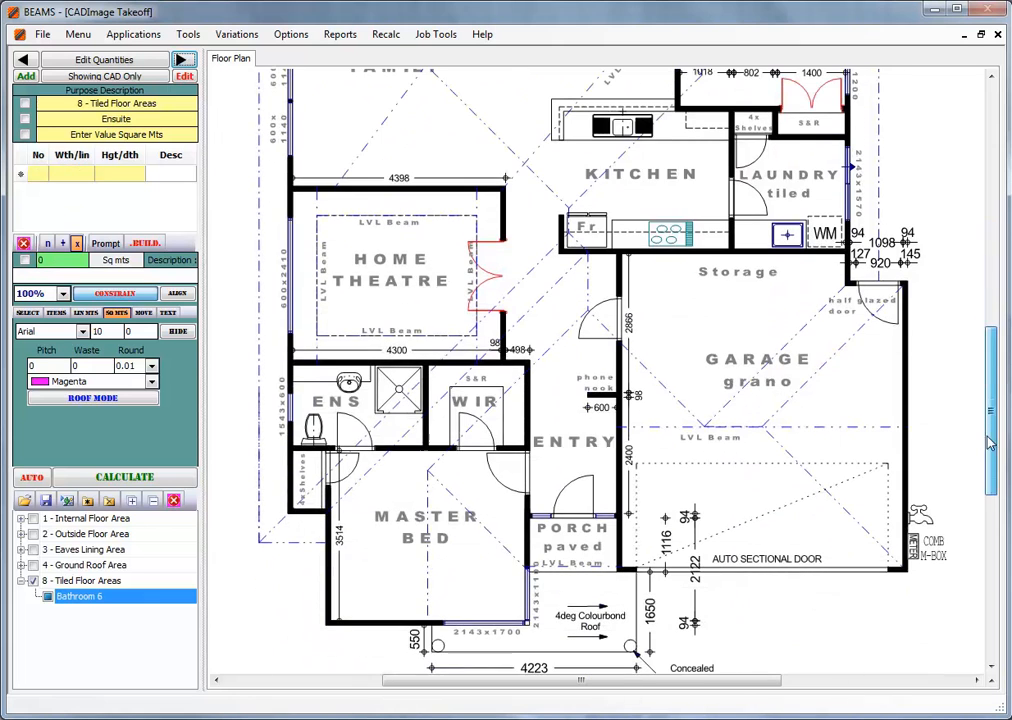
pyautogui.click(292, 365)
pyautogui.click(424, 366)
pyautogui.click(424, 446)
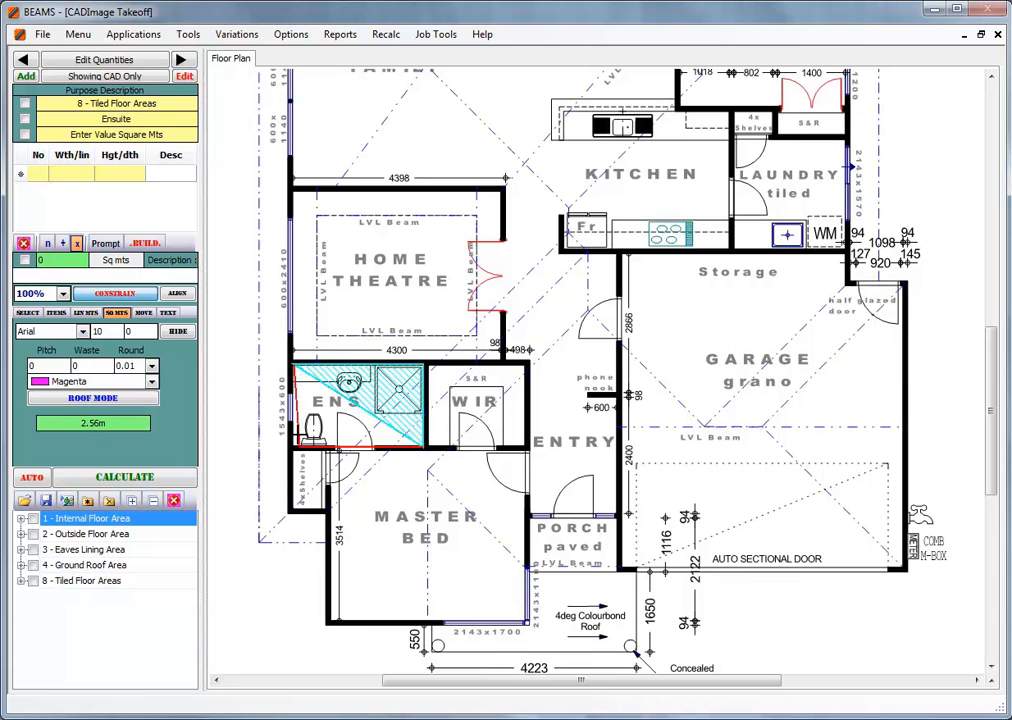
pyautogui.click(292, 446)
pyautogui.rightClick(297, 434)
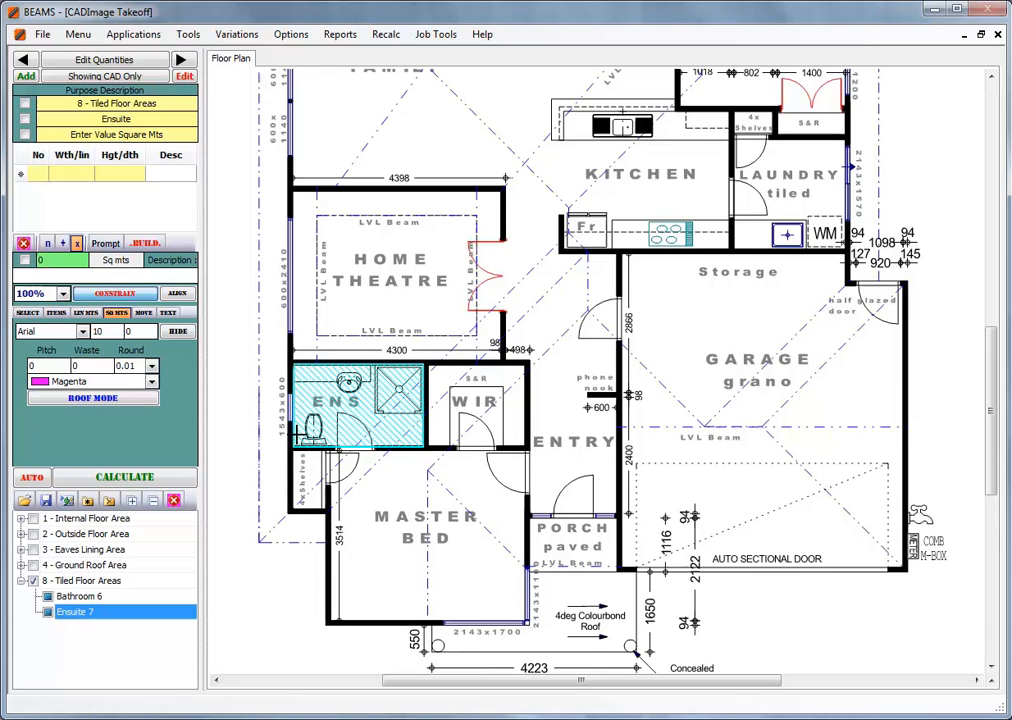
# Calculate and build the Ensuite Tiled Floor Area, exclude Spa Baths with its related items, and submit the inclusions.
pyautogui.click(125, 477)
pyautogui.click(146, 245)
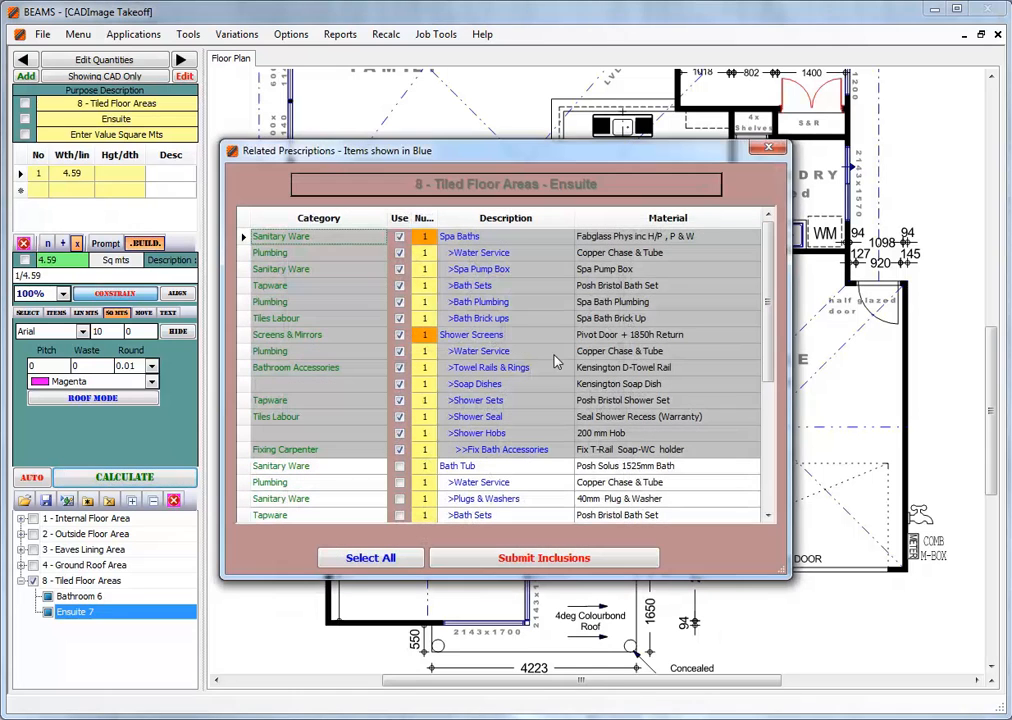
pyautogui.click(399, 236)
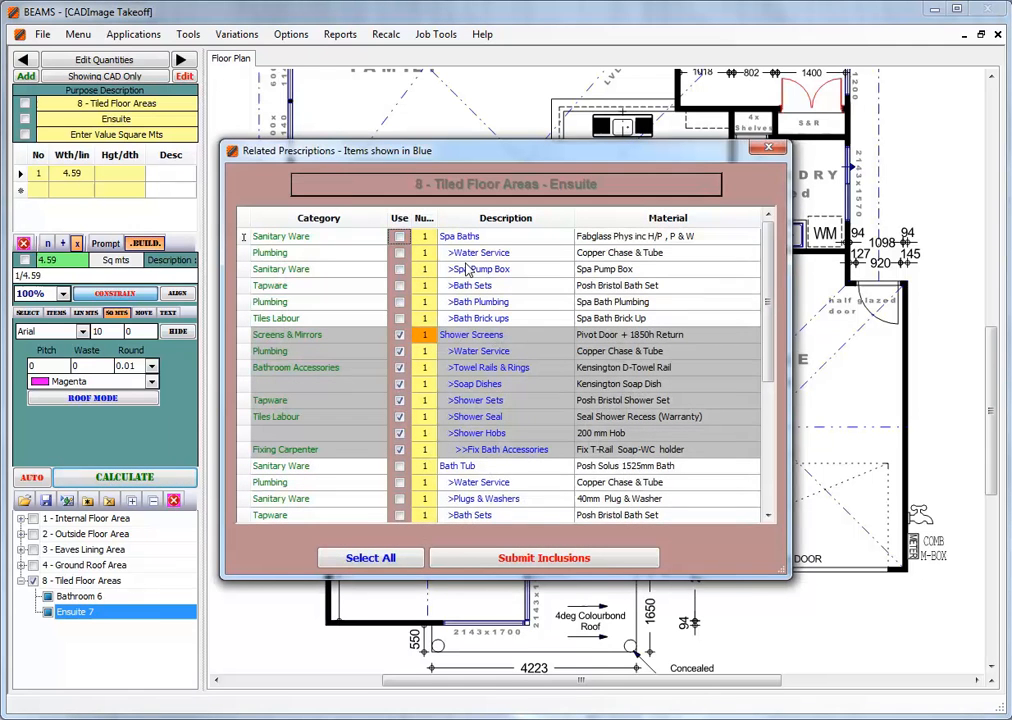
pyautogui.scroll(-4, 617, 346)
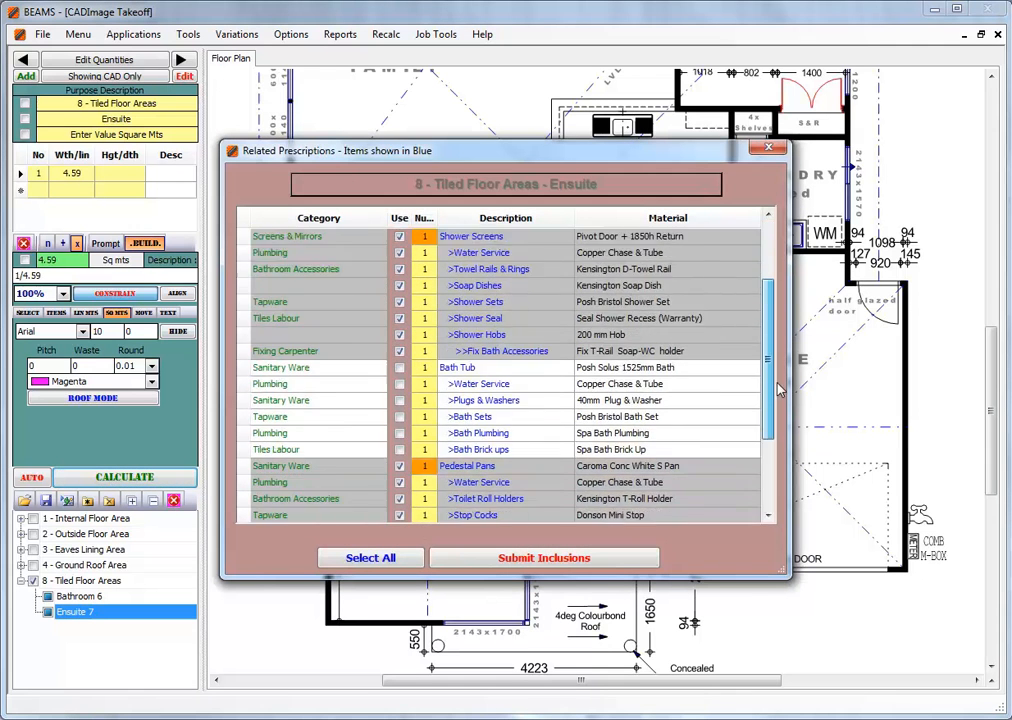
pyautogui.click(562, 563)
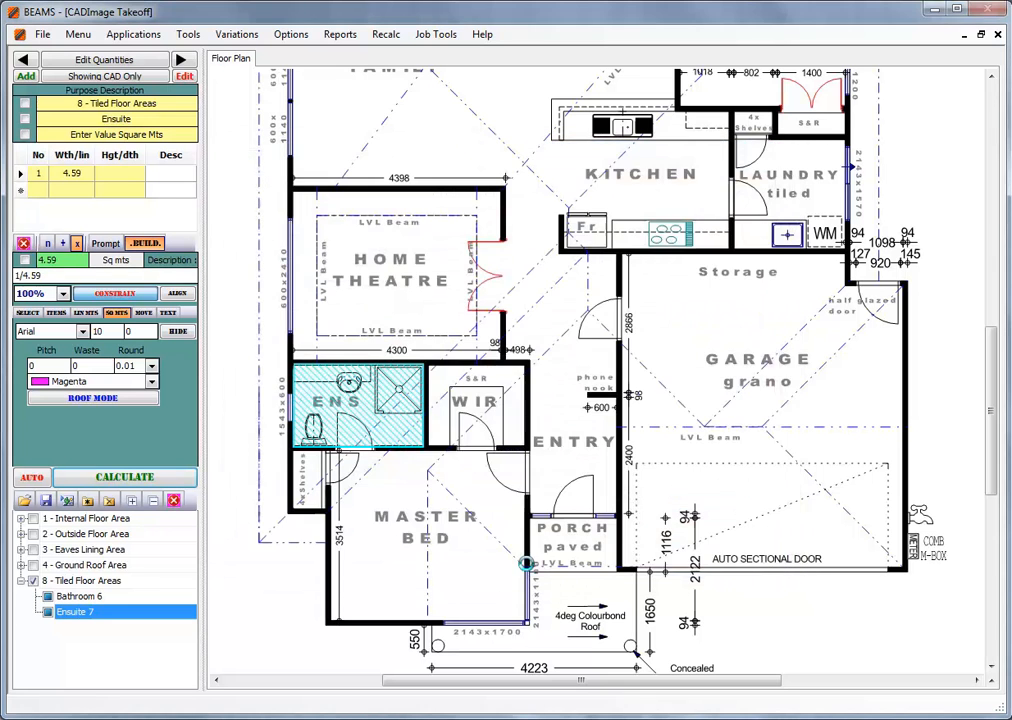
# Build both Ensuite Tile Supply selections with their wall and floor tile inclusions, and advance to the Laundry Tiled Floor Area.
pyautogui.click(530, 564)
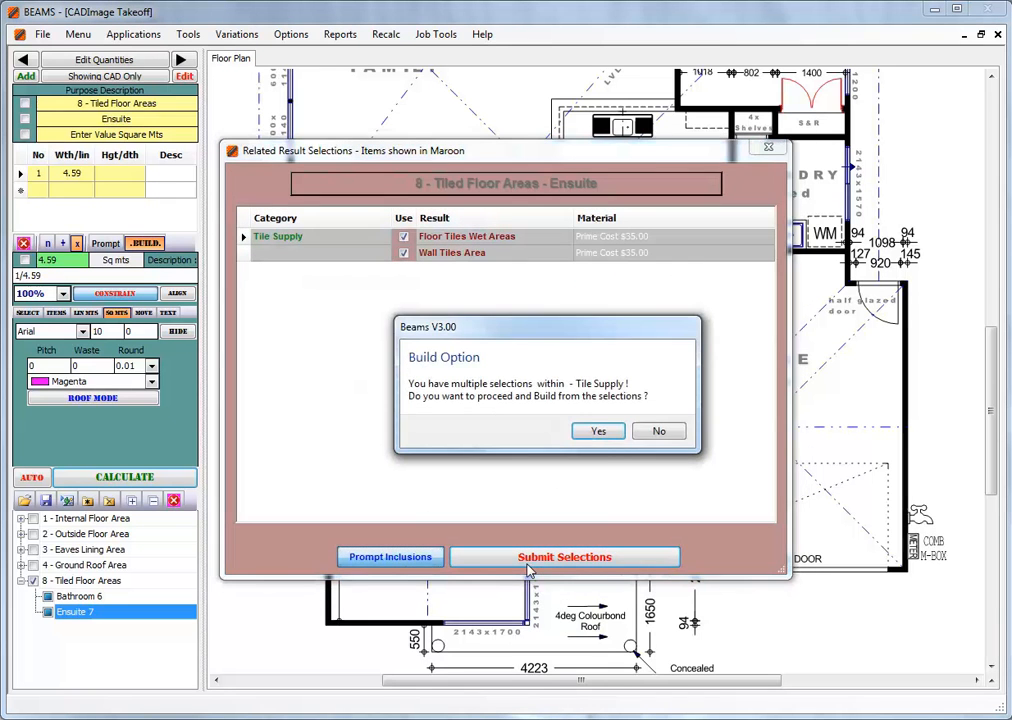
pyautogui.click(600, 433)
pyautogui.click(536, 553)
pyautogui.click(528, 556)
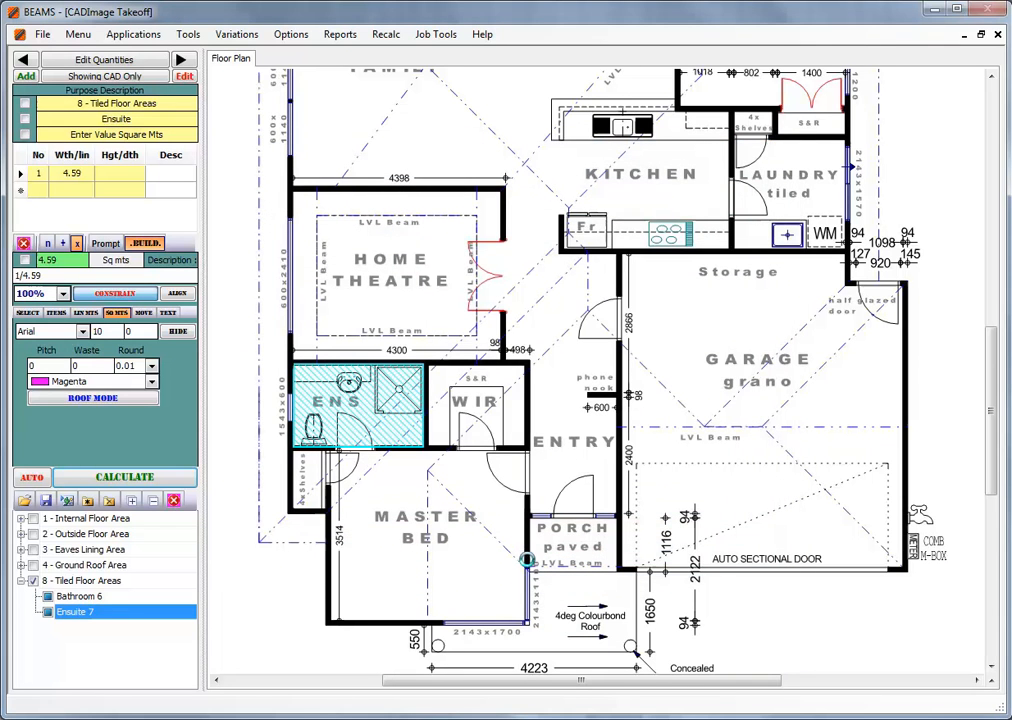
pyautogui.click(180, 60)
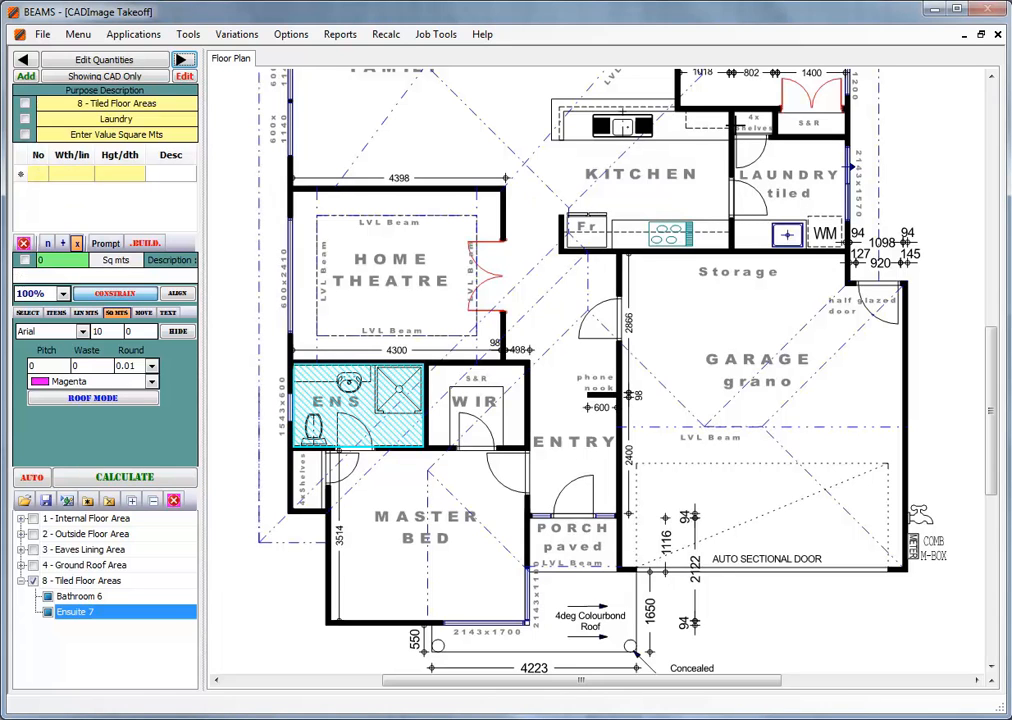
# Outline the laundry floor inside its walls, including the shelves recess, as the Laundry Tiled Floor Area.
pyautogui.click(735, 112)
pyautogui.click(774, 112)
pyautogui.click(774, 138)
pyautogui.click(838, 156)
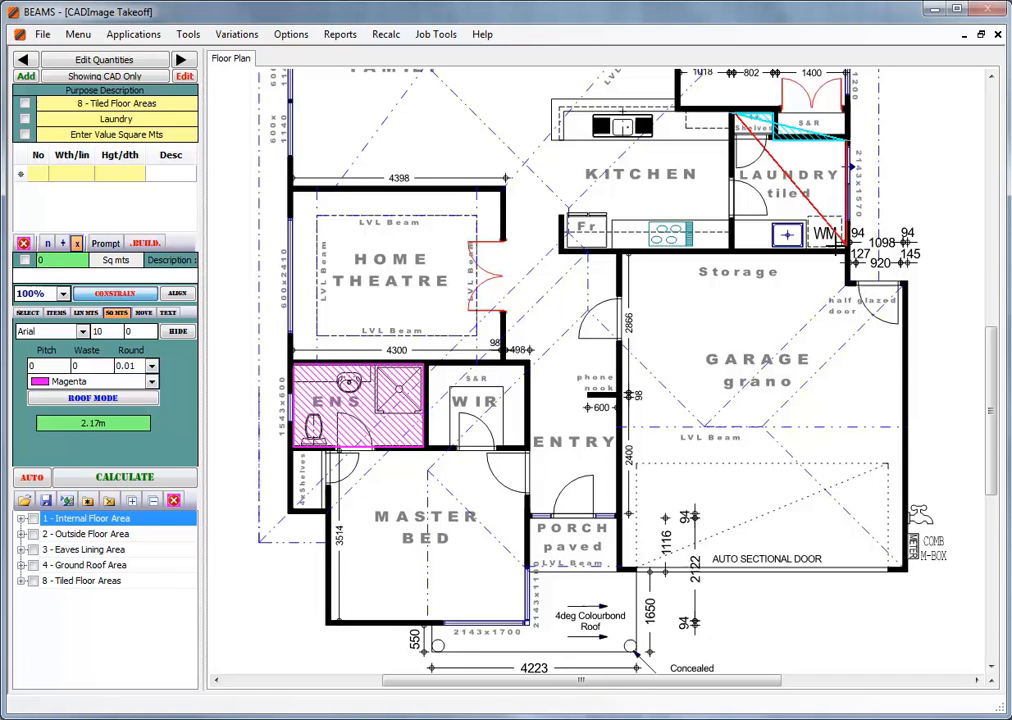
pyautogui.click(845, 247)
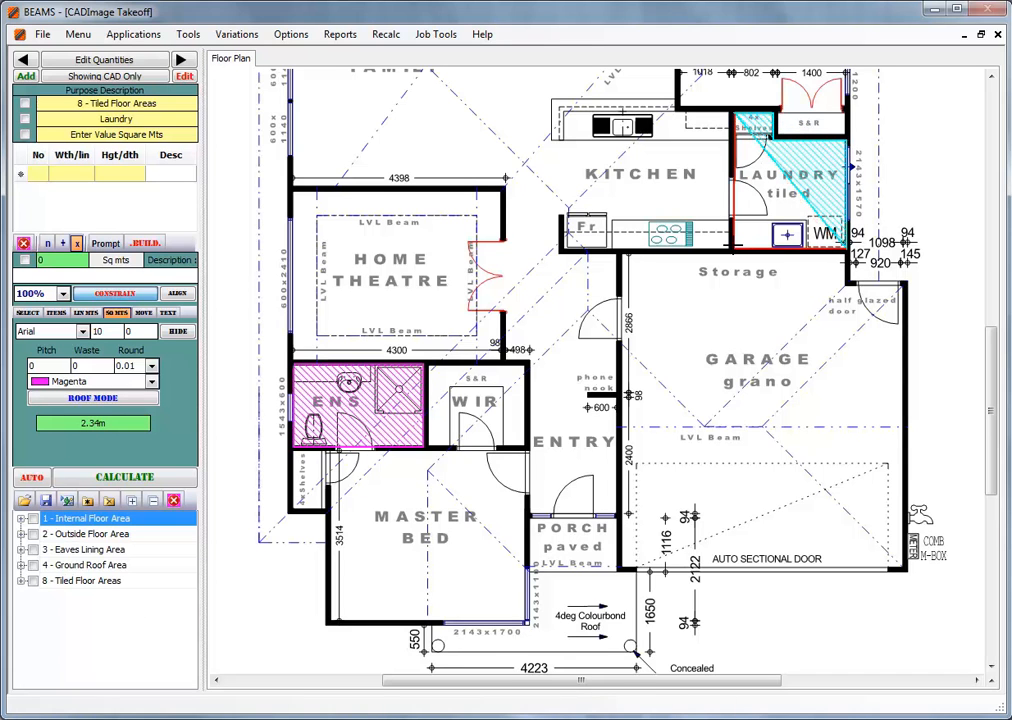
pyautogui.click(733, 245)
pyautogui.rightClick(736, 244)
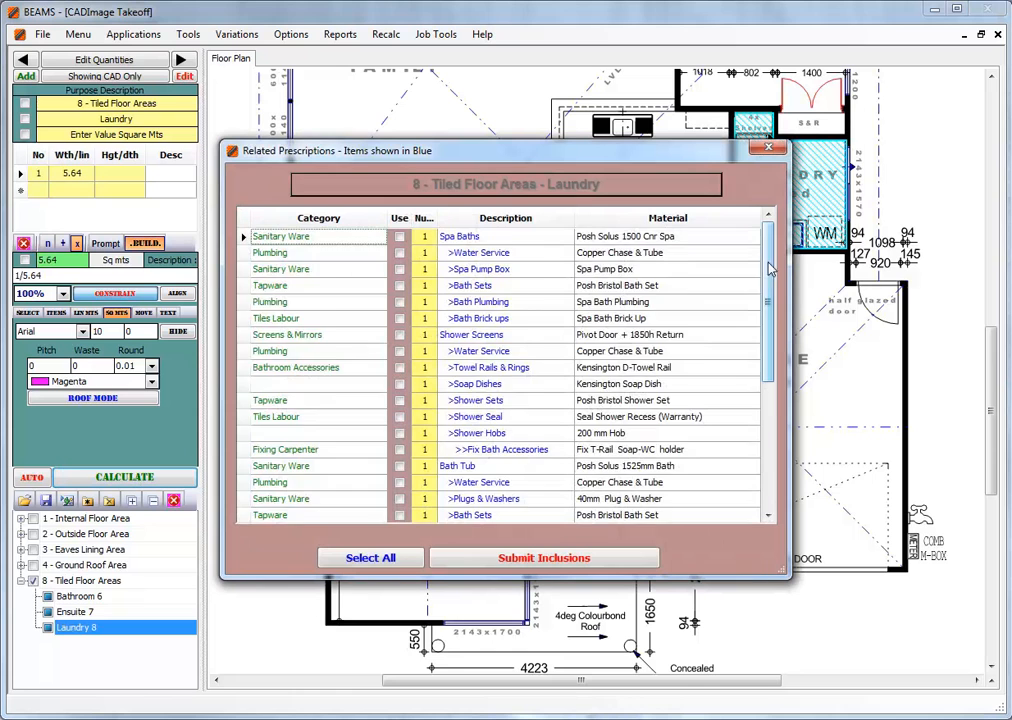
# Build the Laundry Tiled Floor Area without any related prescriptions, submitting both Tile Supply selections and their wall and floor tile inclusions.
pyautogui.scroll(-4, 737, 330)
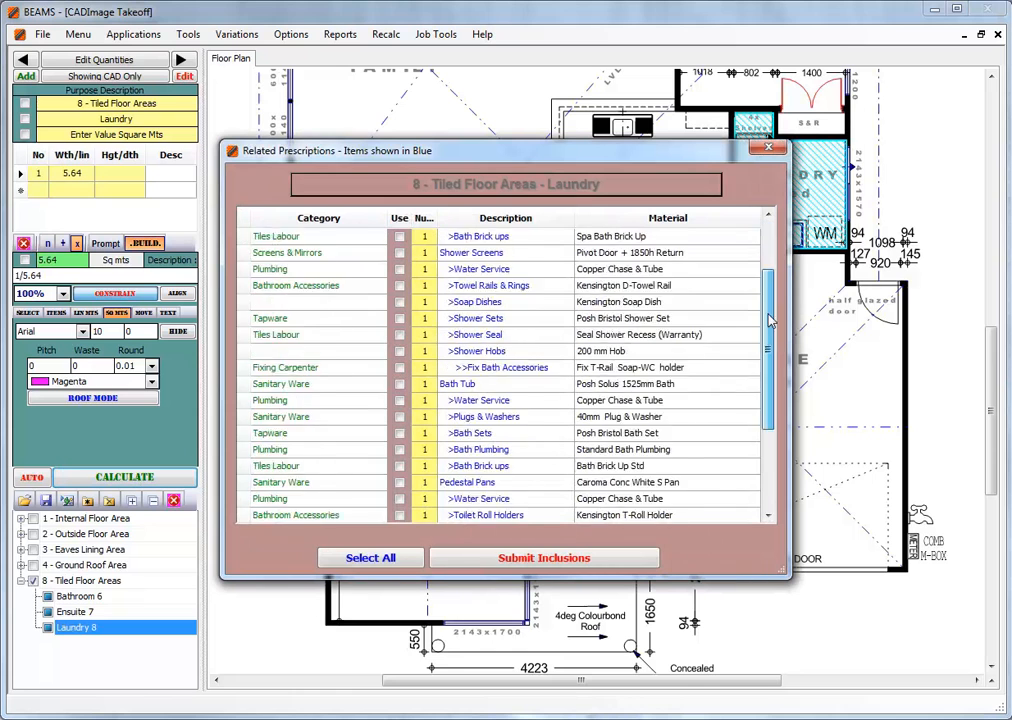
pyautogui.click(515, 556)
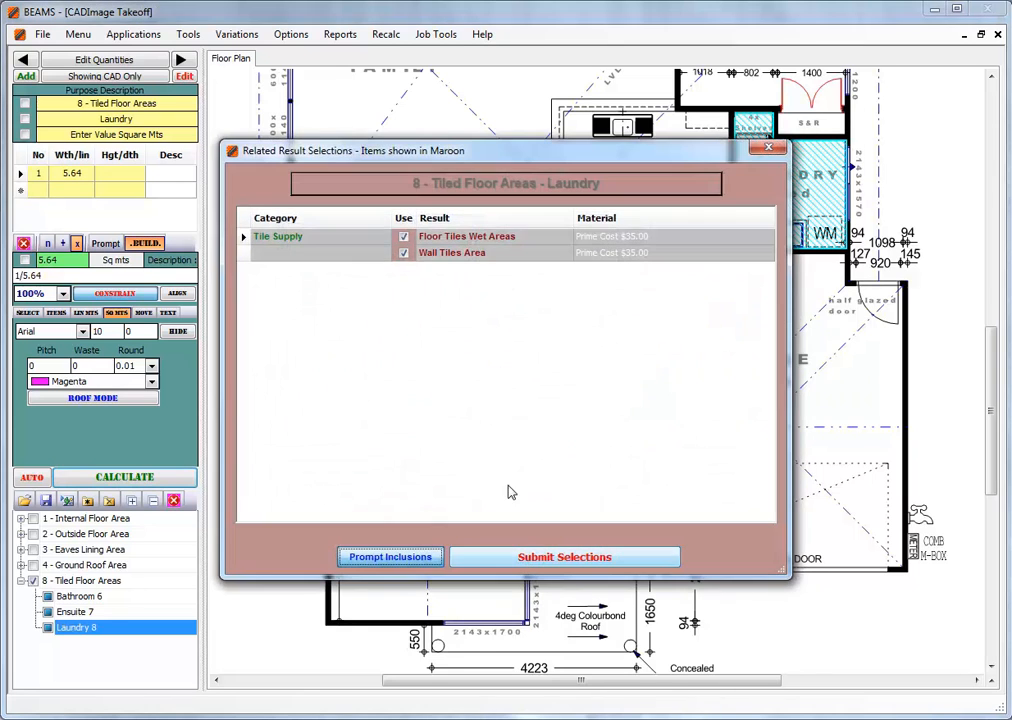
pyautogui.click(555, 561)
pyautogui.click(606, 432)
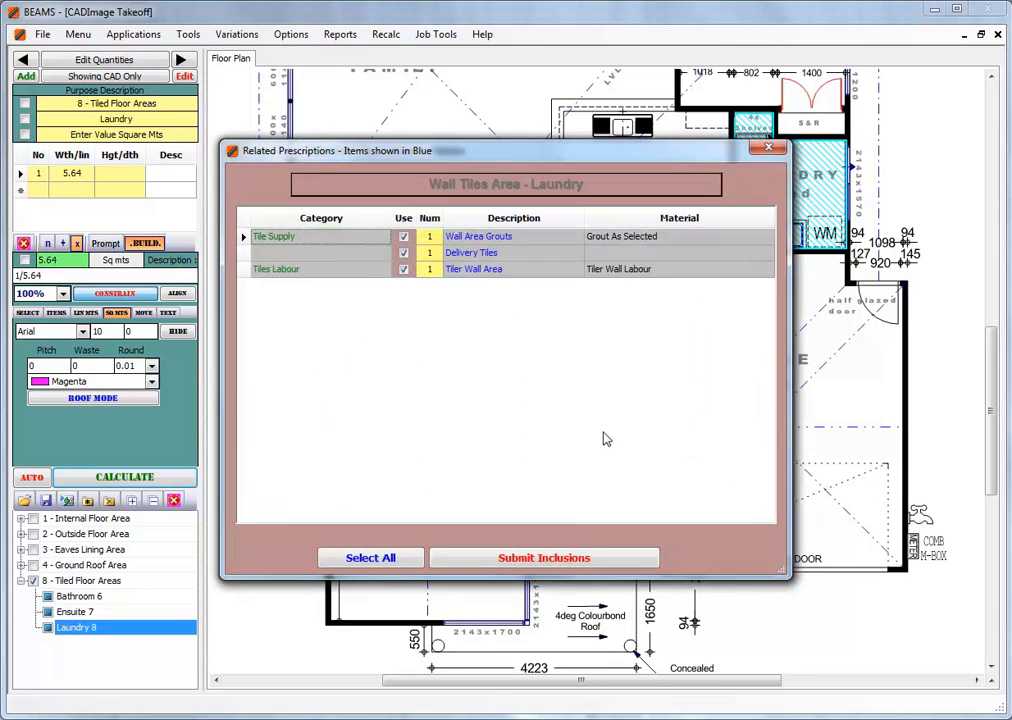
pyautogui.click(543, 559)
pyautogui.click(535, 556)
pyautogui.click(541, 556)
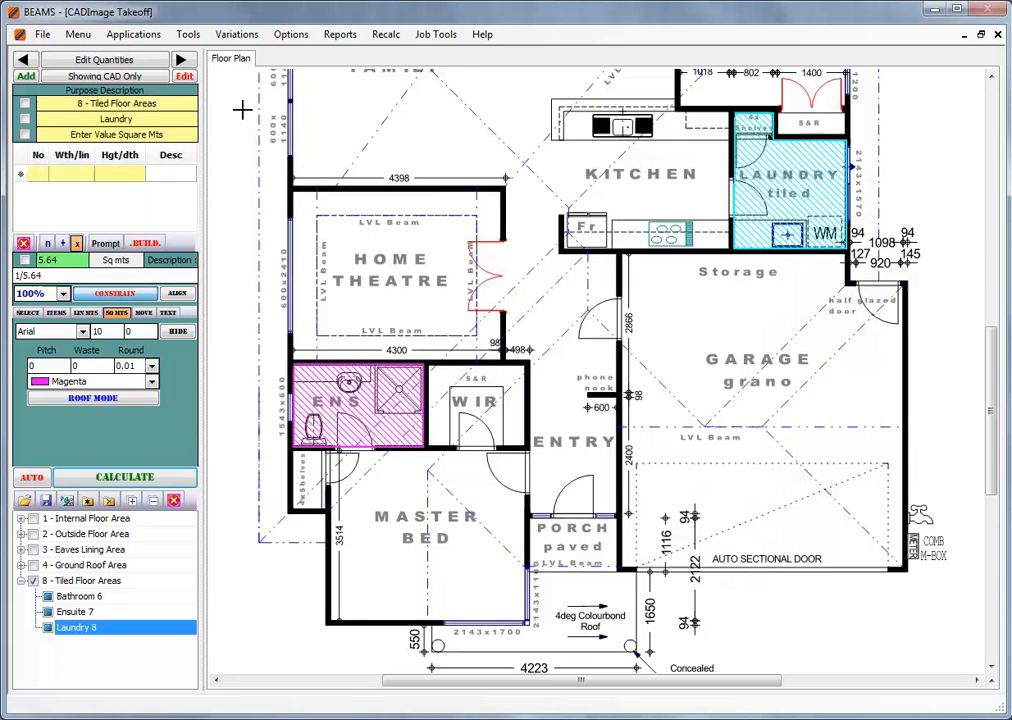
# Skip the Powder area and outline the rectangular WC floor inside its walls as the Wc Tiled Floor Area.
pyautogui.click(180, 60)
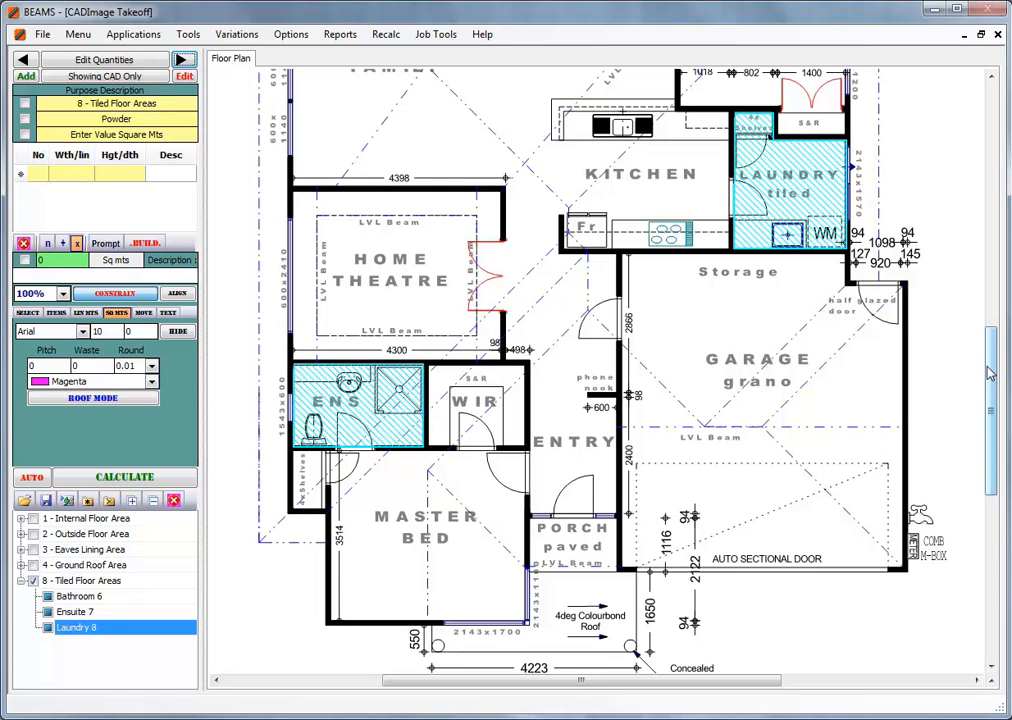
pyautogui.moveTo(993, 370); pyautogui.dragTo(988, 258)
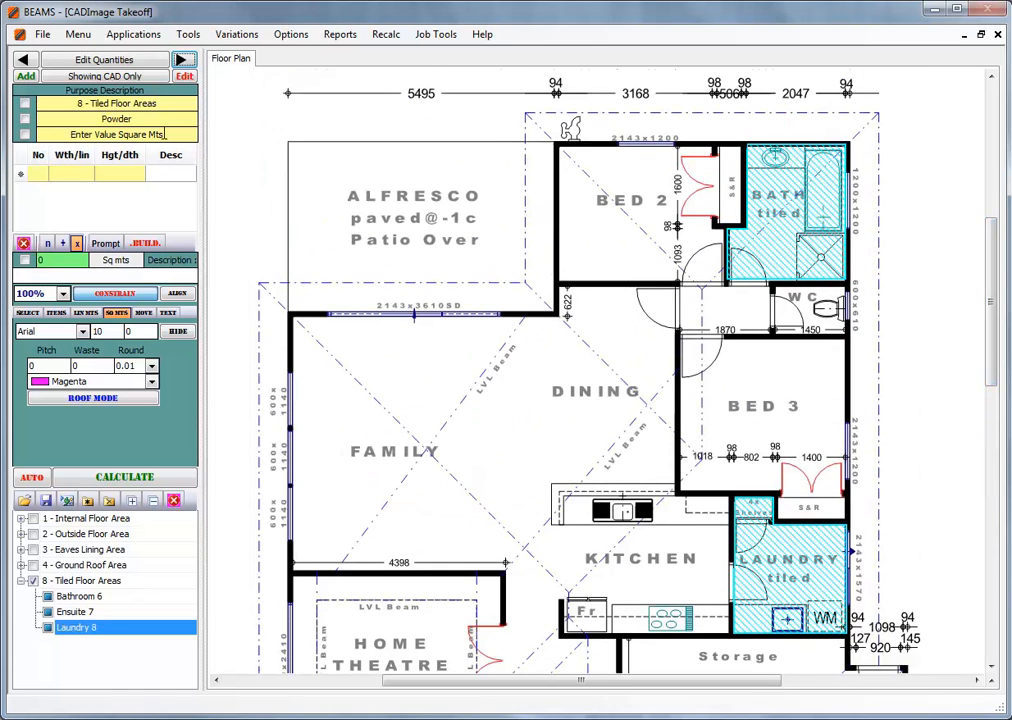
pyautogui.click(180, 60)
pyautogui.click(776, 285)
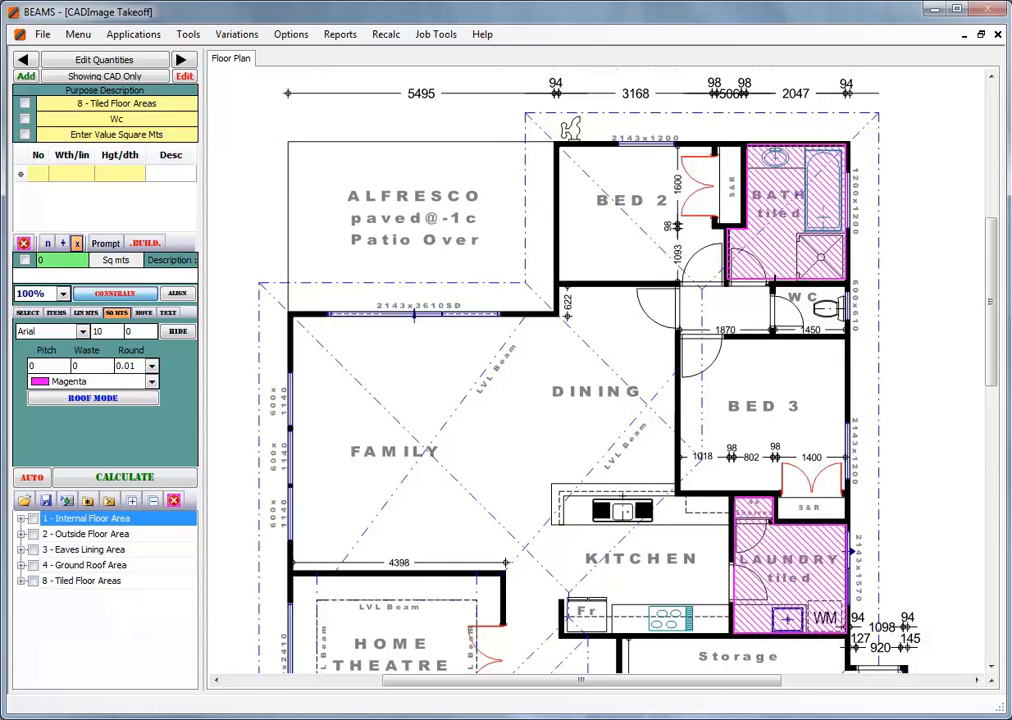
pyautogui.click(847, 285)
pyautogui.click(847, 335)
pyautogui.click(775, 335)
pyautogui.rightClick(775, 332)
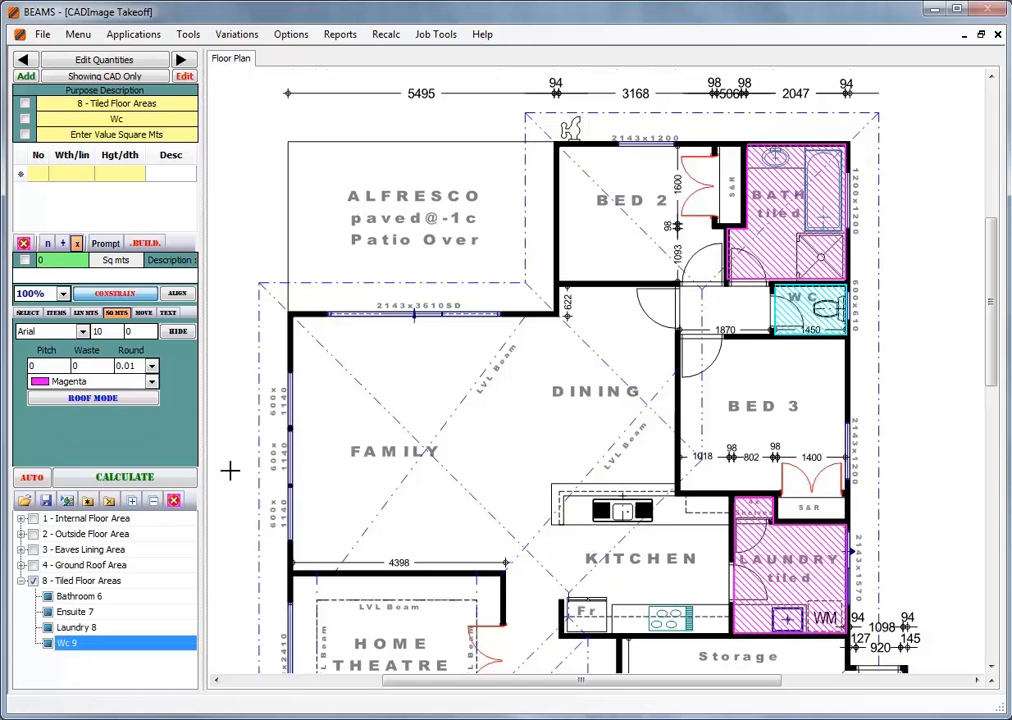
# Calculate and build the Wc Tiled Floor Area, include Pedestal Pans with all its related items, and submit the inclusions.
pyautogui.click(119, 479)
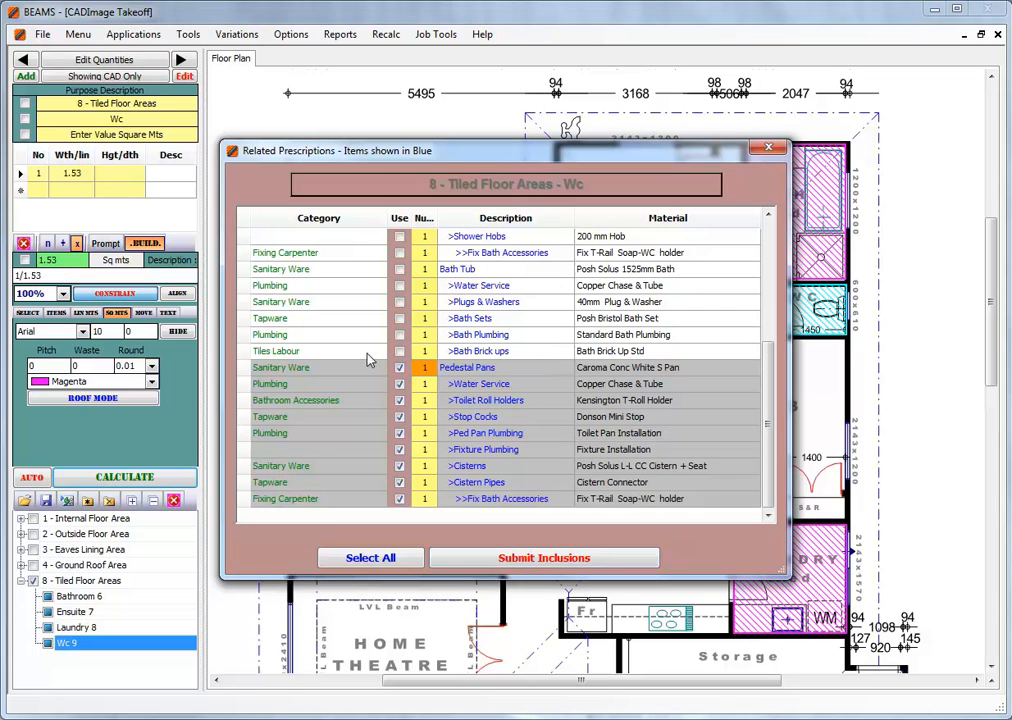
pyautogui.click(399, 369)
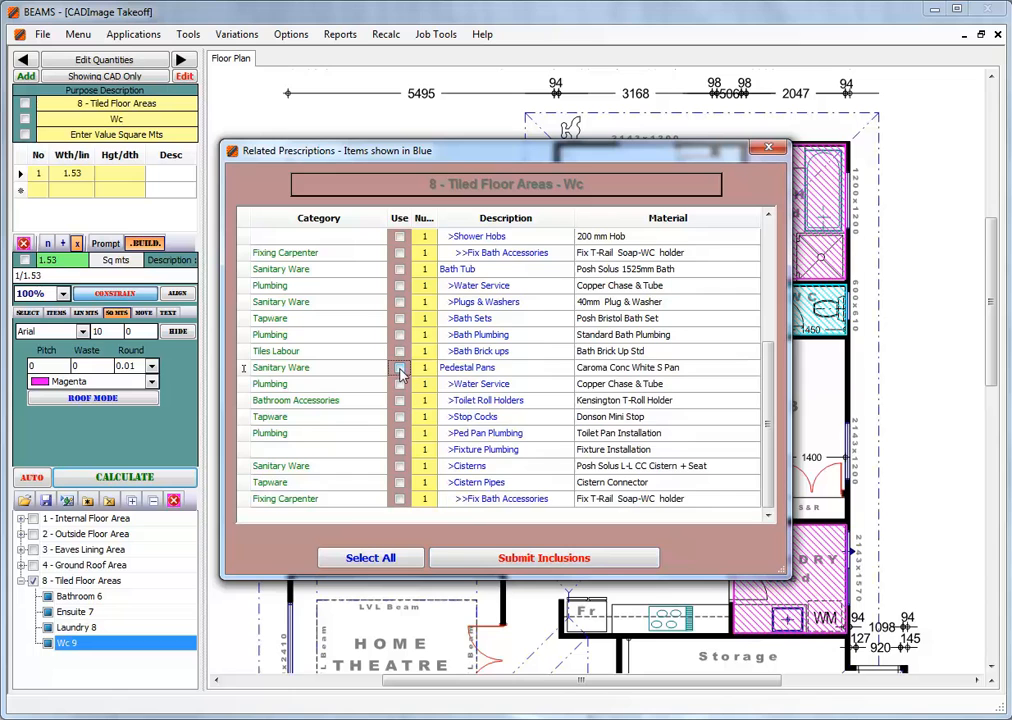
pyautogui.click(399, 369)
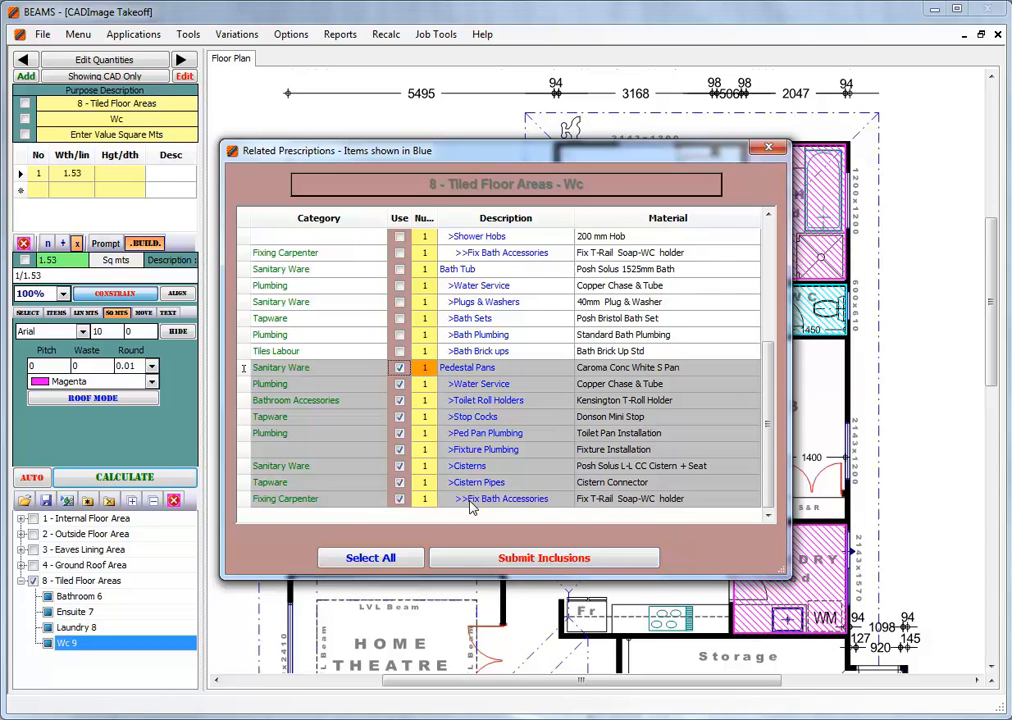
pyautogui.click(399, 417)
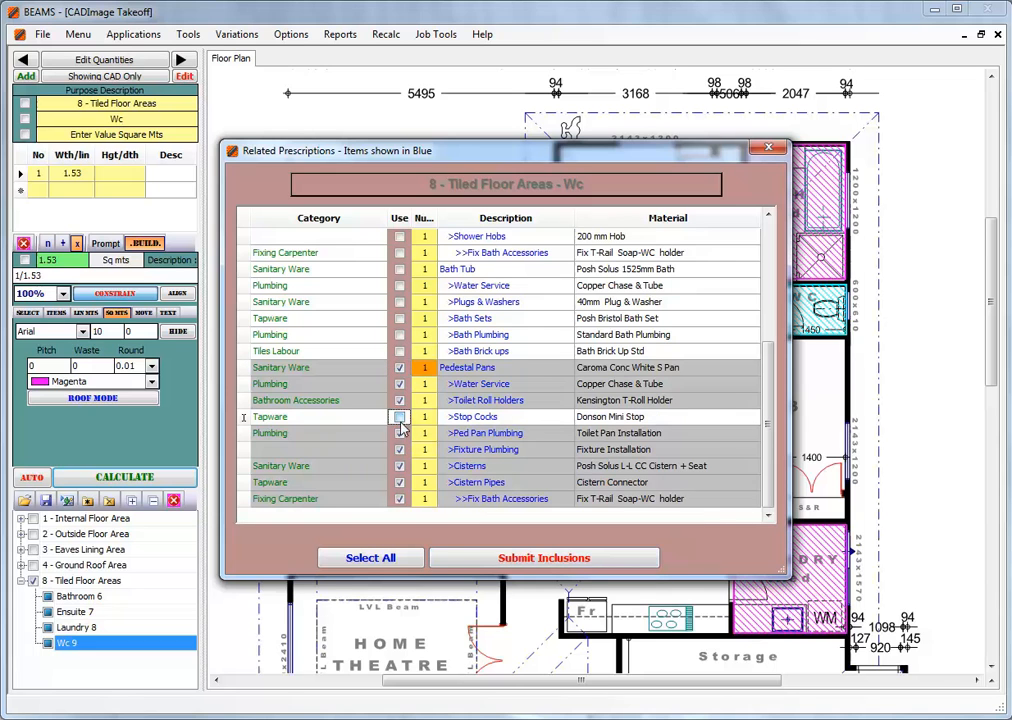
pyautogui.click(399, 433)
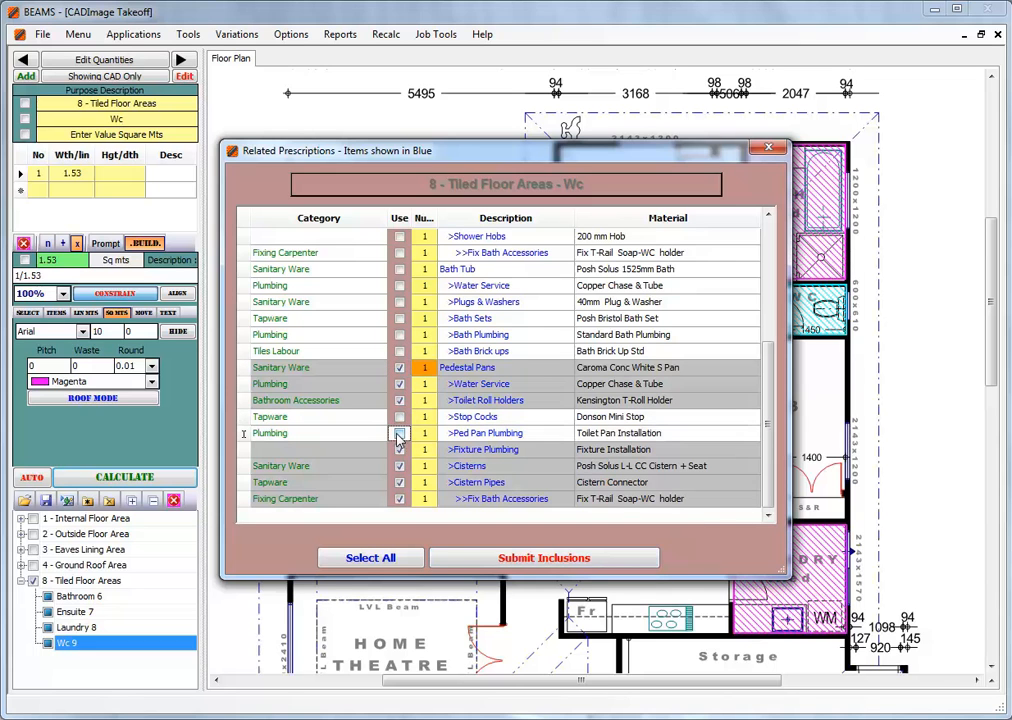
pyautogui.click(399, 417)
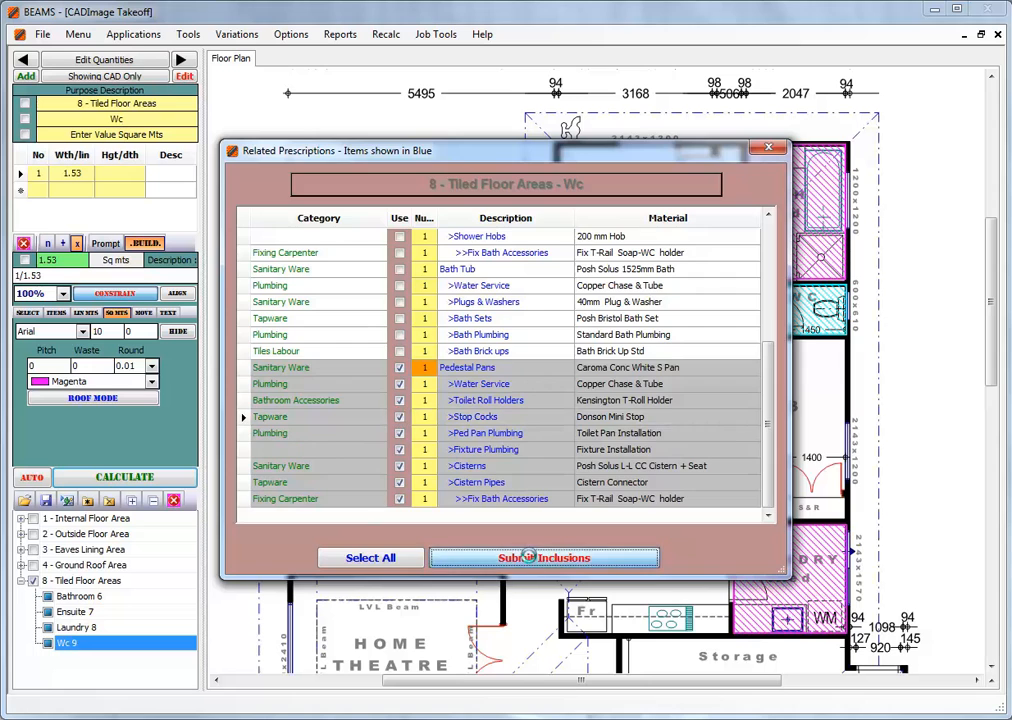
pyautogui.click(525, 556)
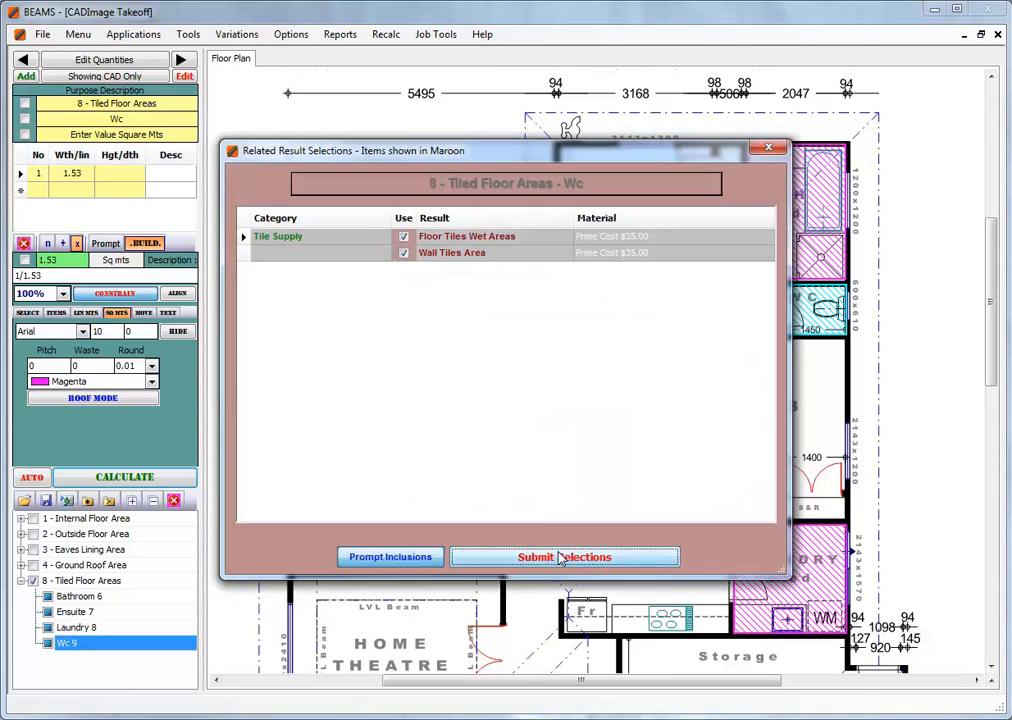
# Build both Wc Tile Supply selections with their wall and floor tile inclusions, and advance to the Paths - Driveways Crossover.
pyautogui.click(558, 557)
pyautogui.click(597, 431)
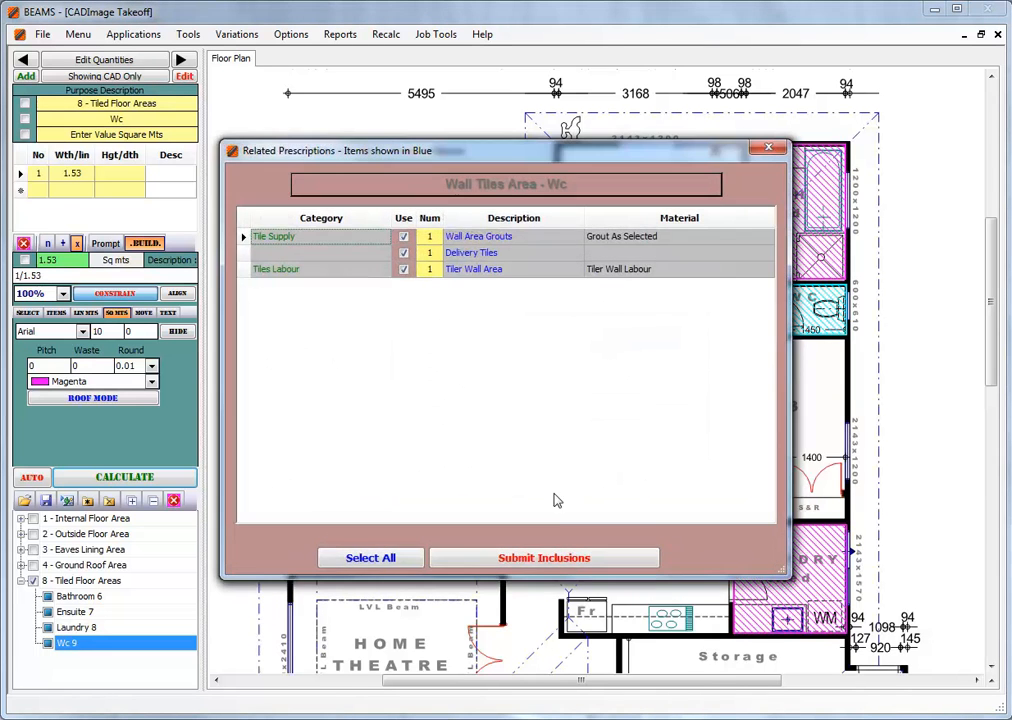
pyautogui.click(561, 559)
pyautogui.click(562, 559)
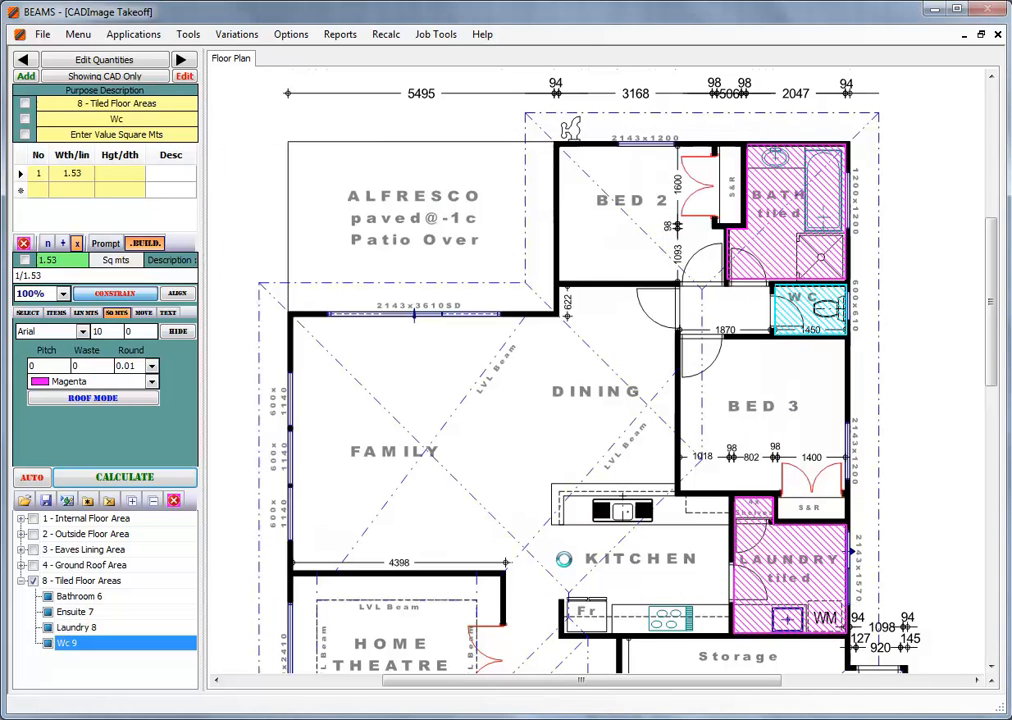
pyautogui.click(181, 61)
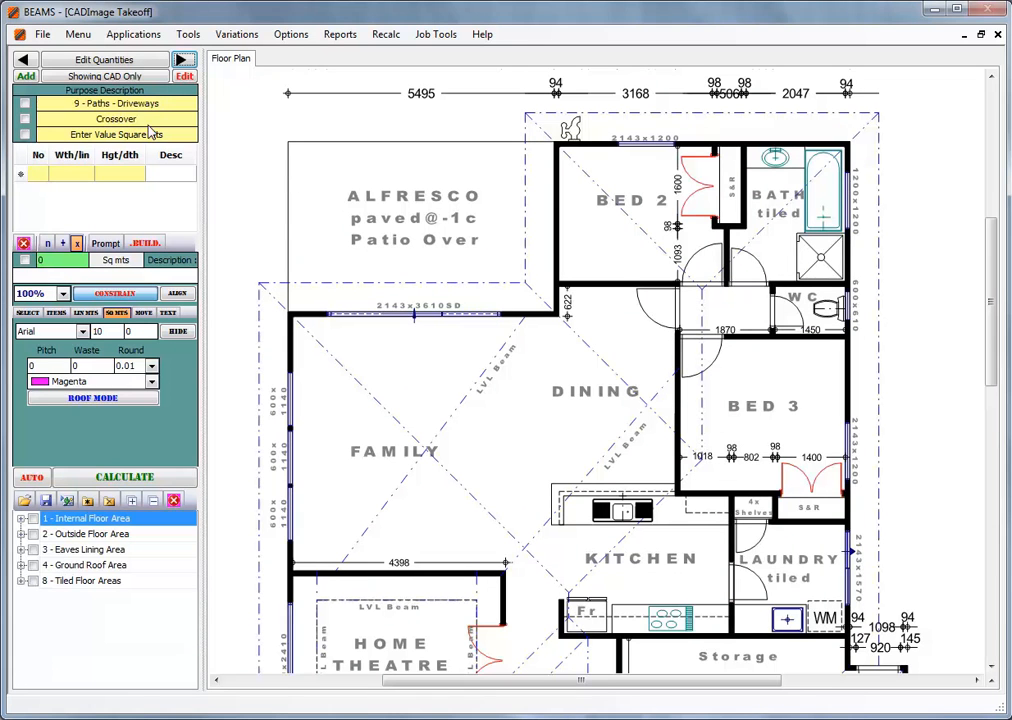
# Add a drawing tab named Site Plan and load the site plan PDF into it at 150 DPI.
pyautogui.click(89, 502)
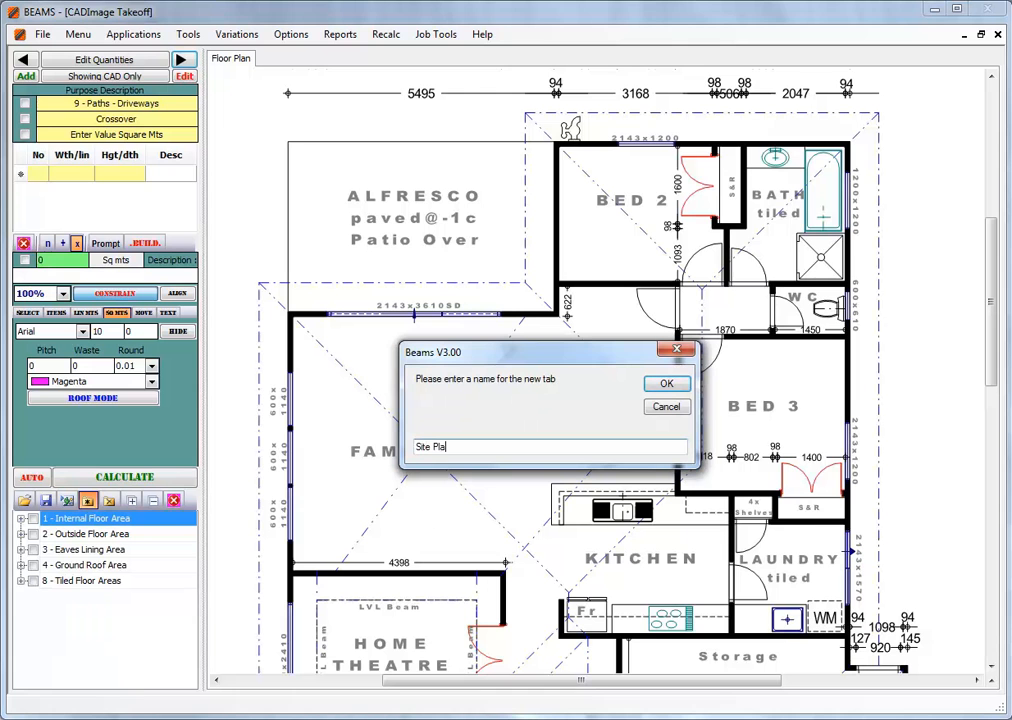
pyautogui.click(667, 386)
pyautogui.doubleClick(205, 243)
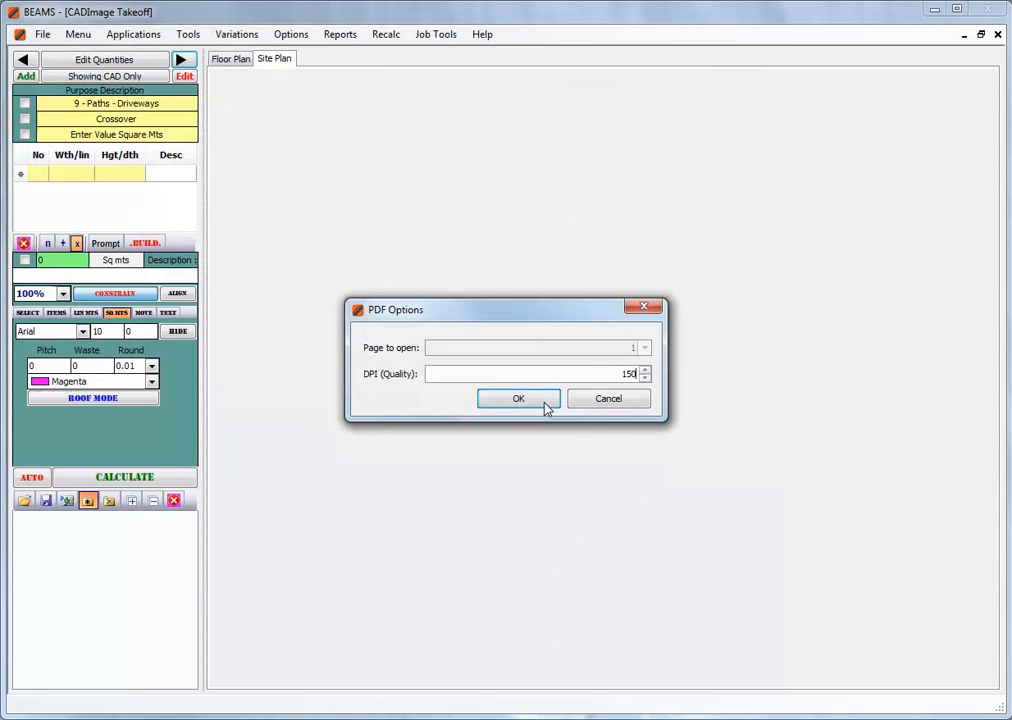
pyautogui.click(520, 400)
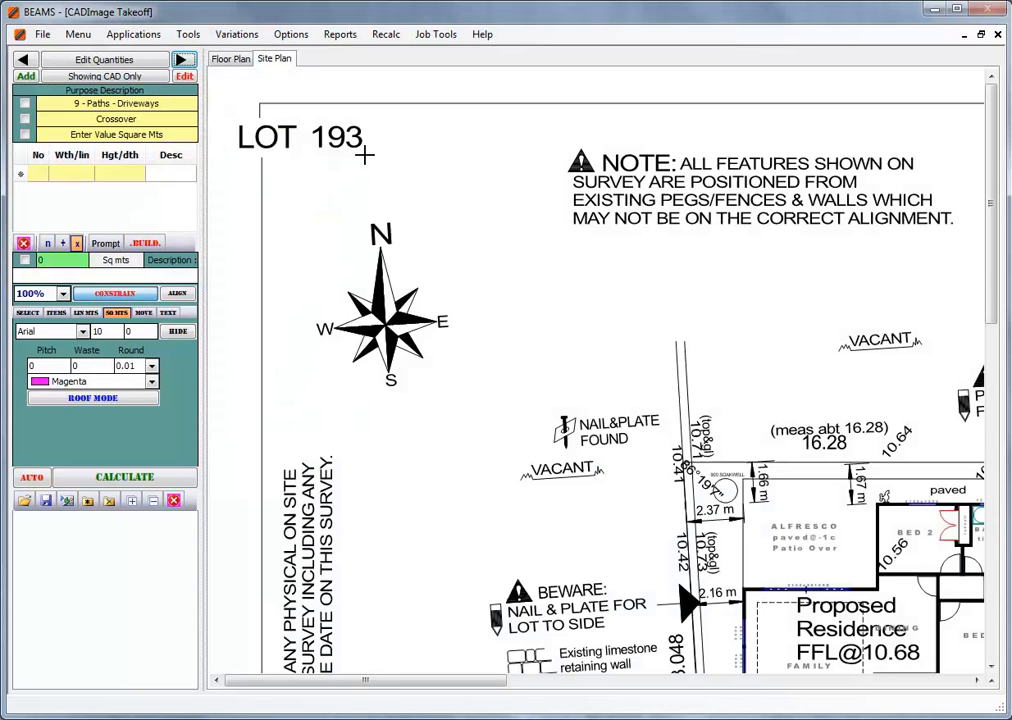
pyautogui.click(231, 60)
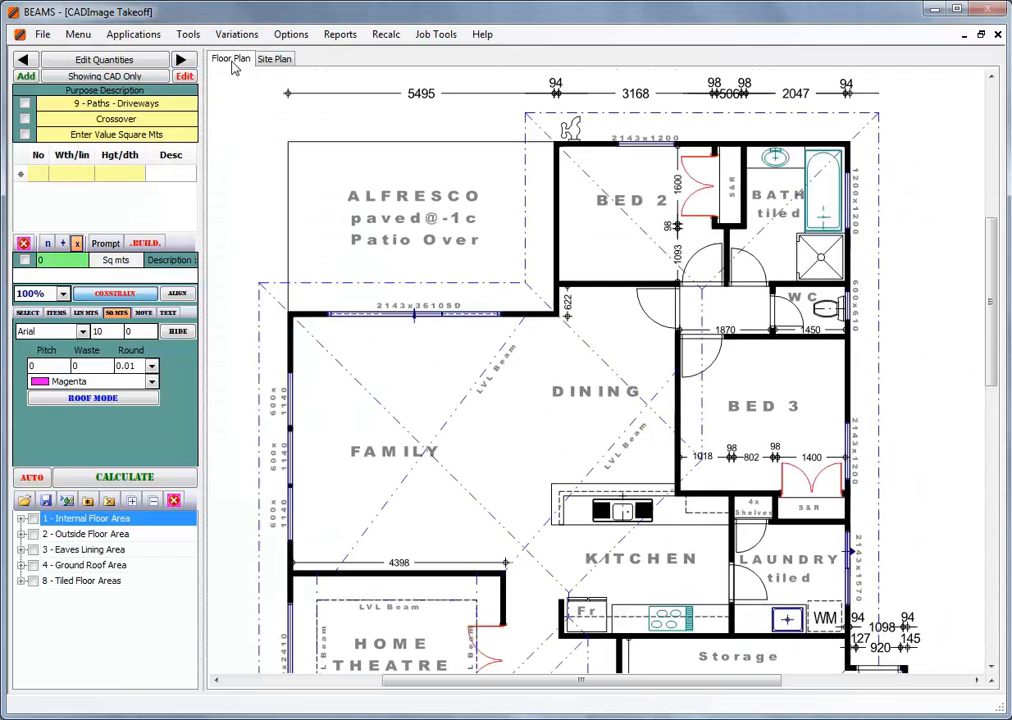
pyautogui.click(274, 59)
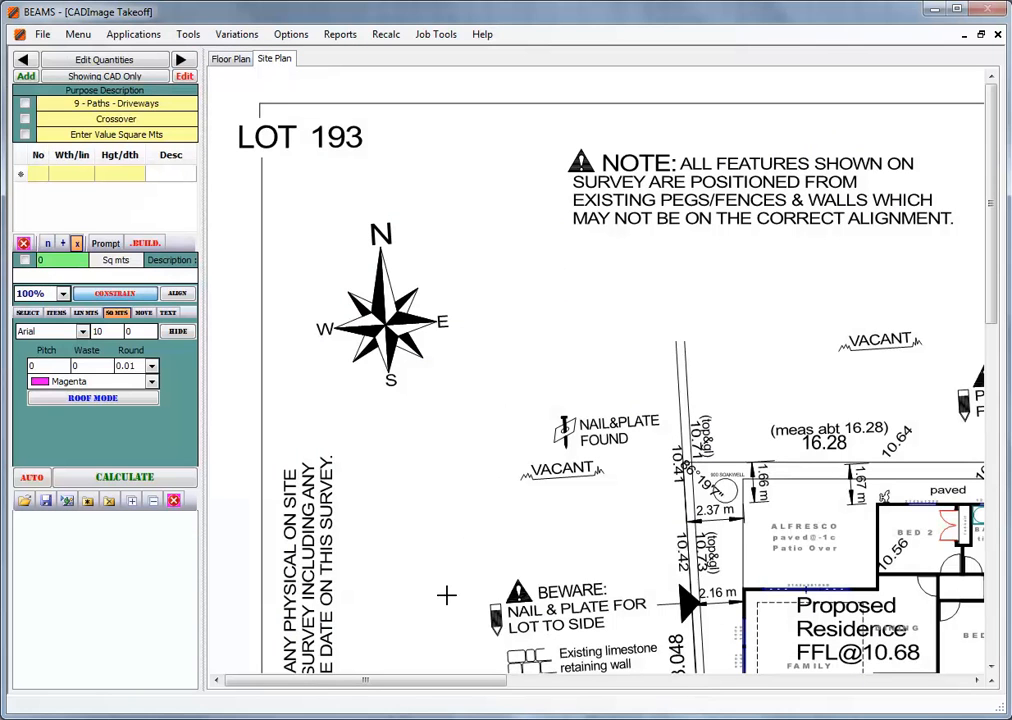
# Calibrate the site plan with a 14.8 m line along the front boundary, and remove the line and its quantity.
pyautogui.moveTo(422, 684); pyautogui.dragTo(545, 684)
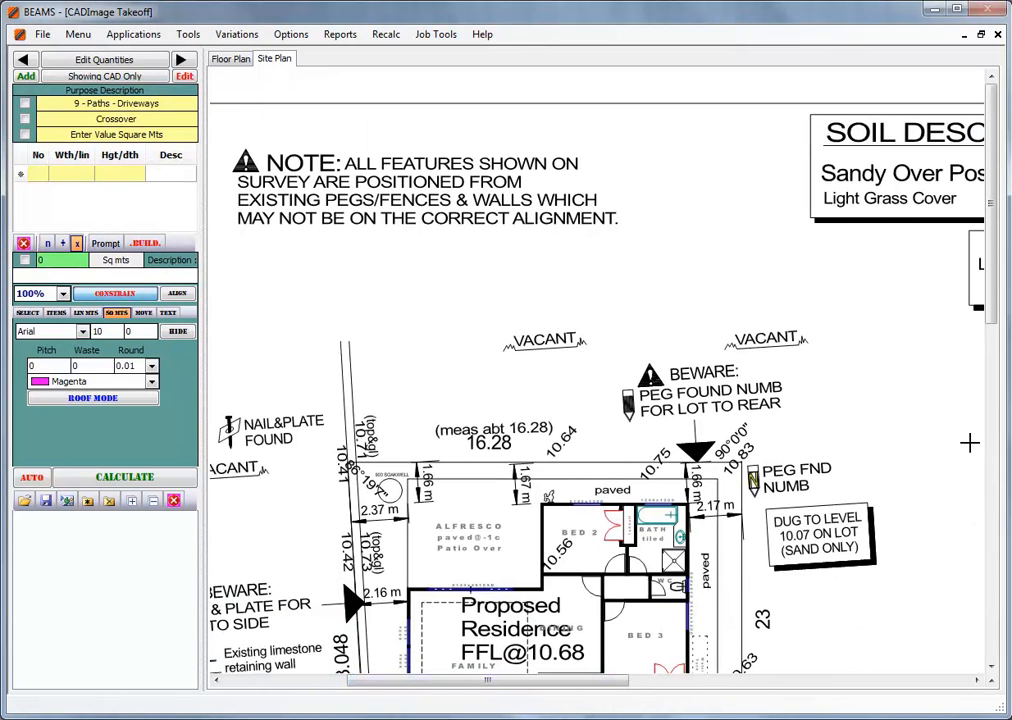
pyautogui.moveTo(992, 287); pyautogui.dragTo(970, 483)
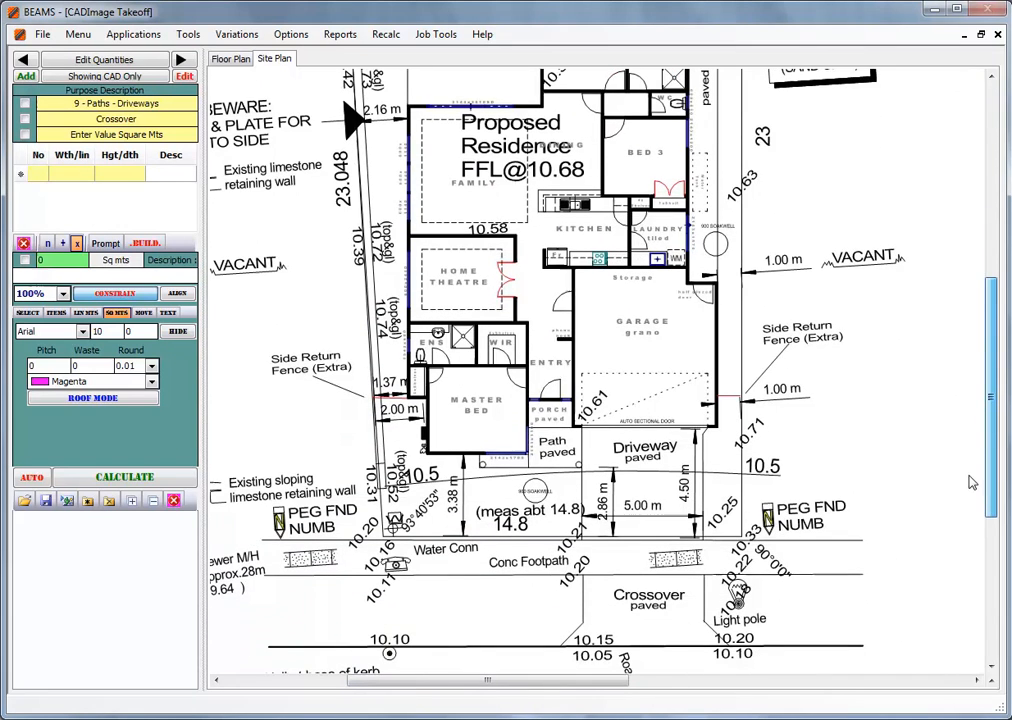
pyautogui.click(87, 314)
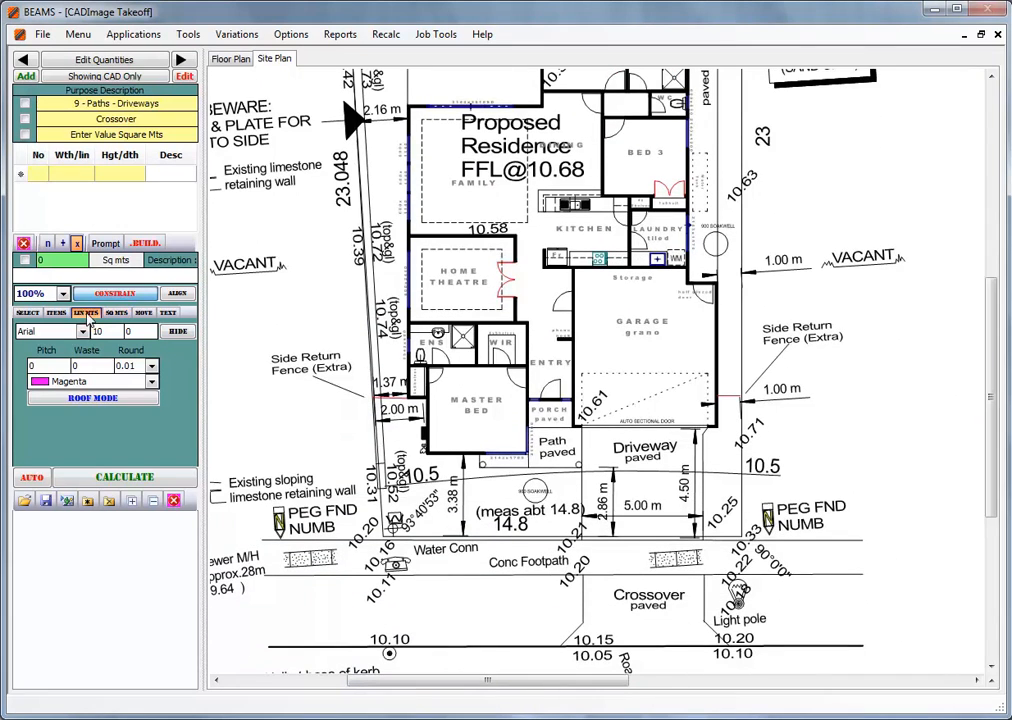
pyautogui.click(383, 537)
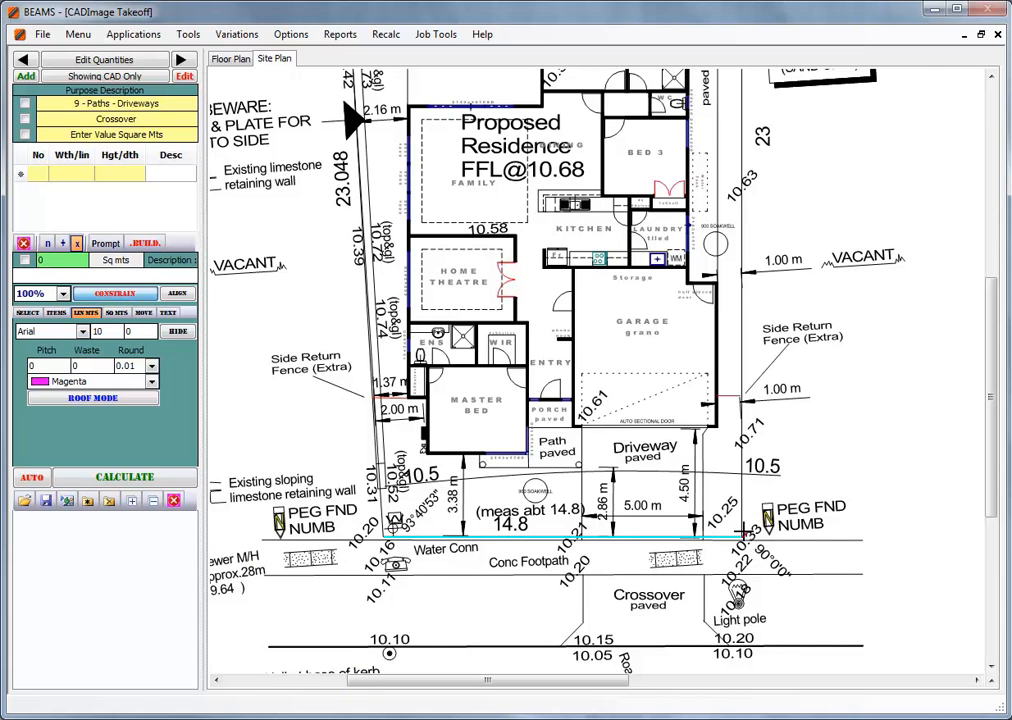
pyautogui.click(84, 477)
pyautogui.click(110, 481)
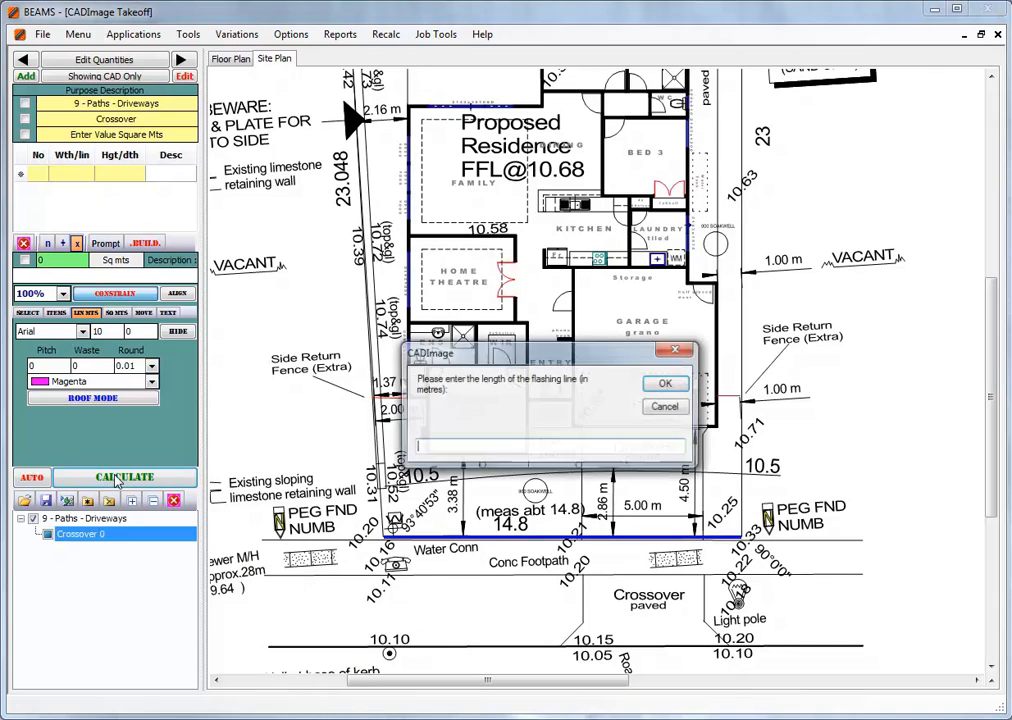
pyautogui.write('14.8')
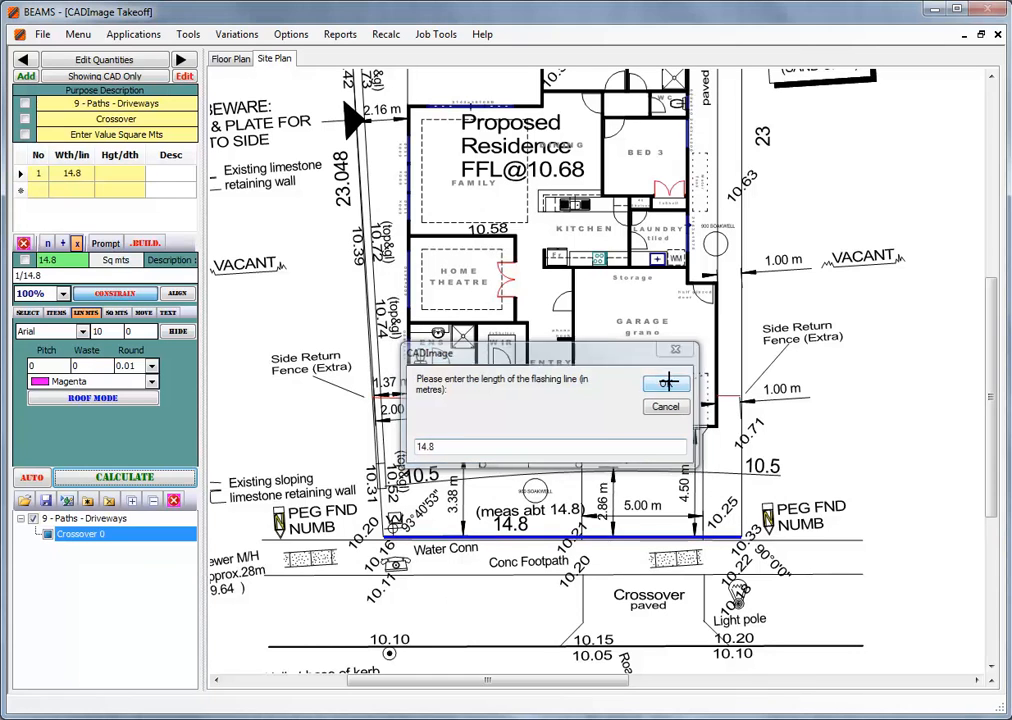
pyautogui.click(666, 383)
pyautogui.click(24, 243)
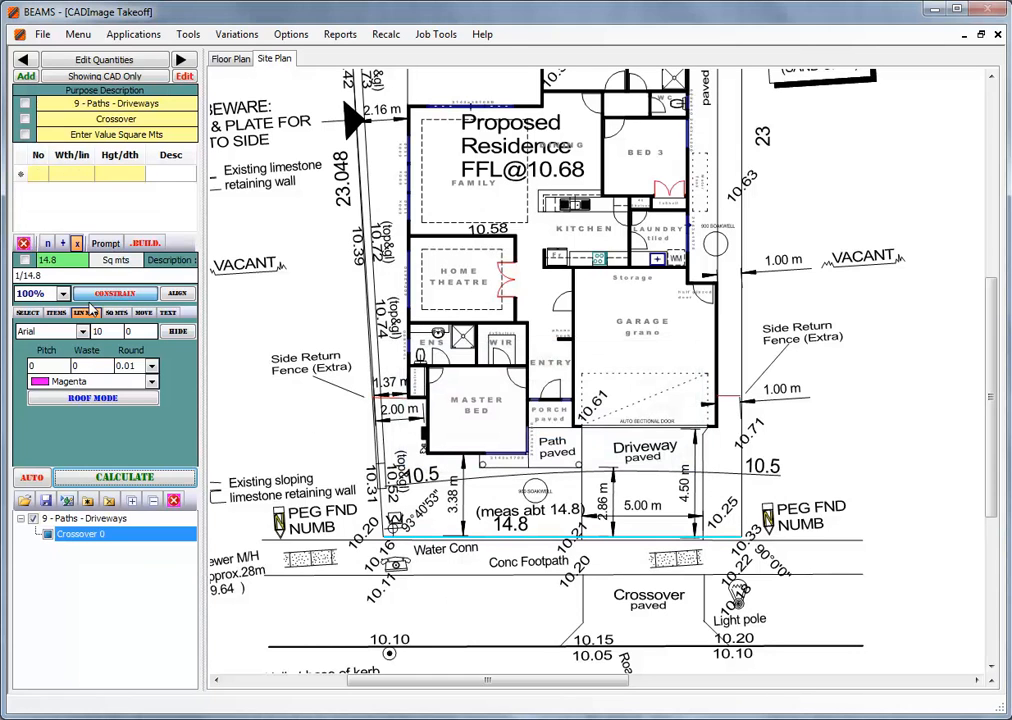
pyautogui.click(174, 500)
# Outline the paved Crossover on the site plan as a square-metre area, following its splayed edges down to the kerb line.
pyautogui.click(116, 312)
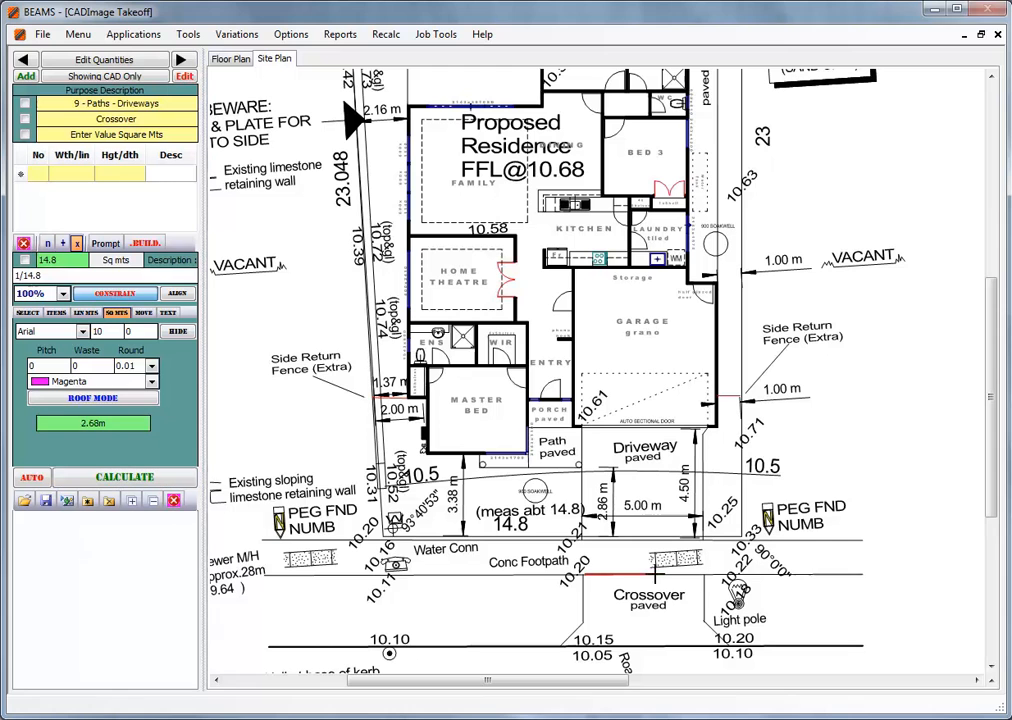
pyautogui.click(585, 578)
pyautogui.click(705, 578)
pyautogui.click(717, 638)
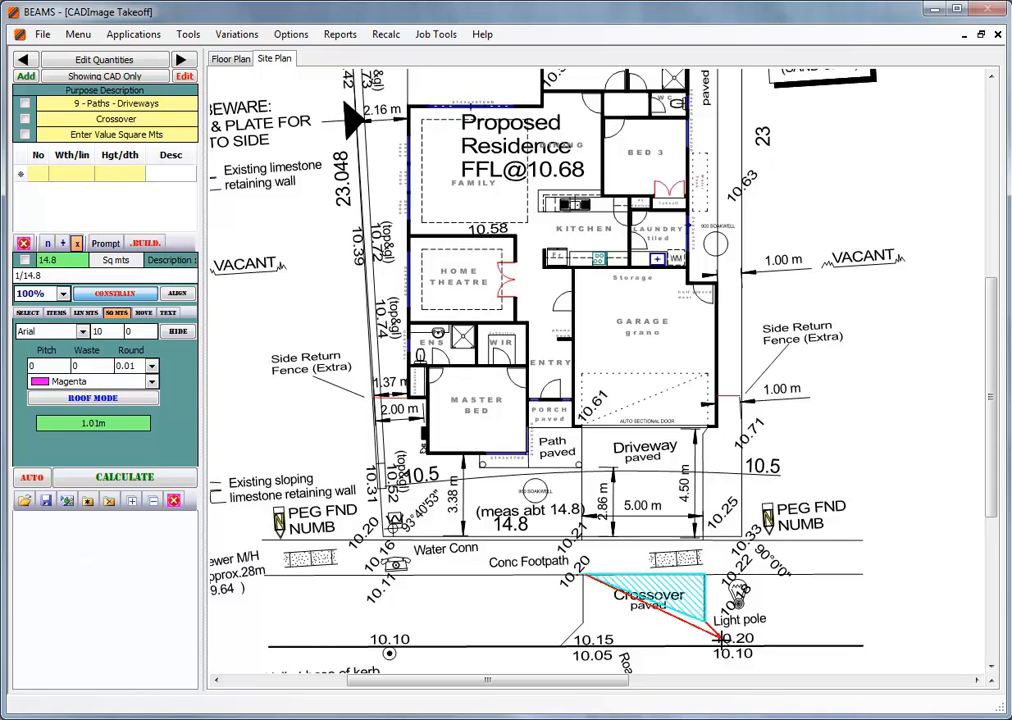
pyautogui.click(560, 646)
pyautogui.click(583, 624)
pyautogui.rightClick(580, 616)
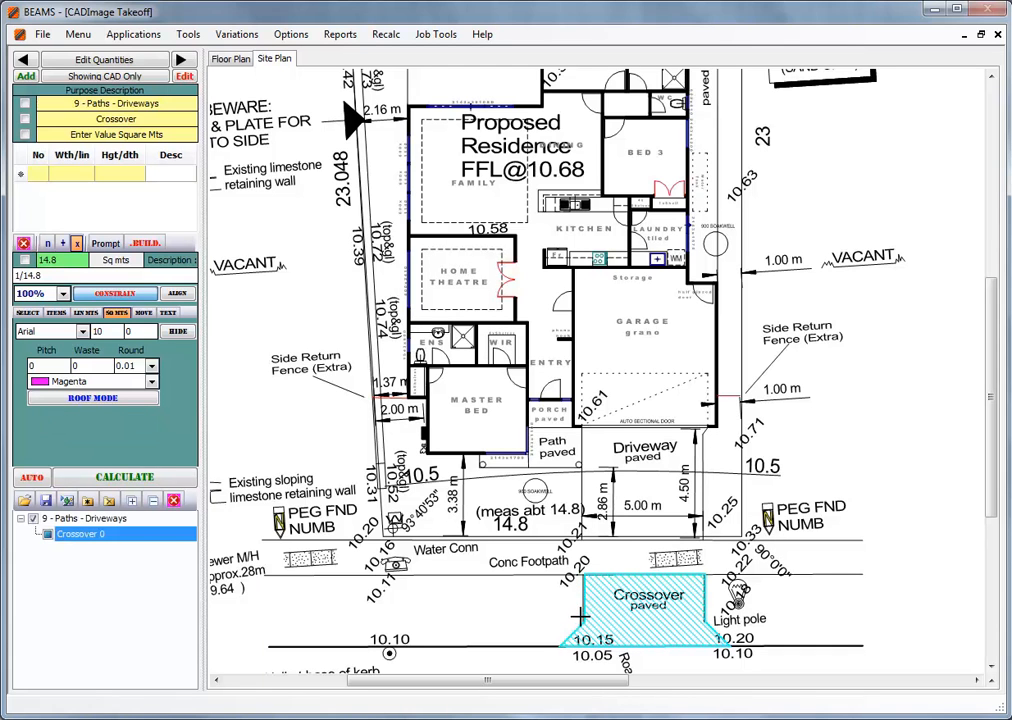
# Calculate and build the Crossover with Brick Paving Area instead of Grano Area, including Paving Labour Area and Cart Paving Bricks.
pyautogui.click(143, 478)
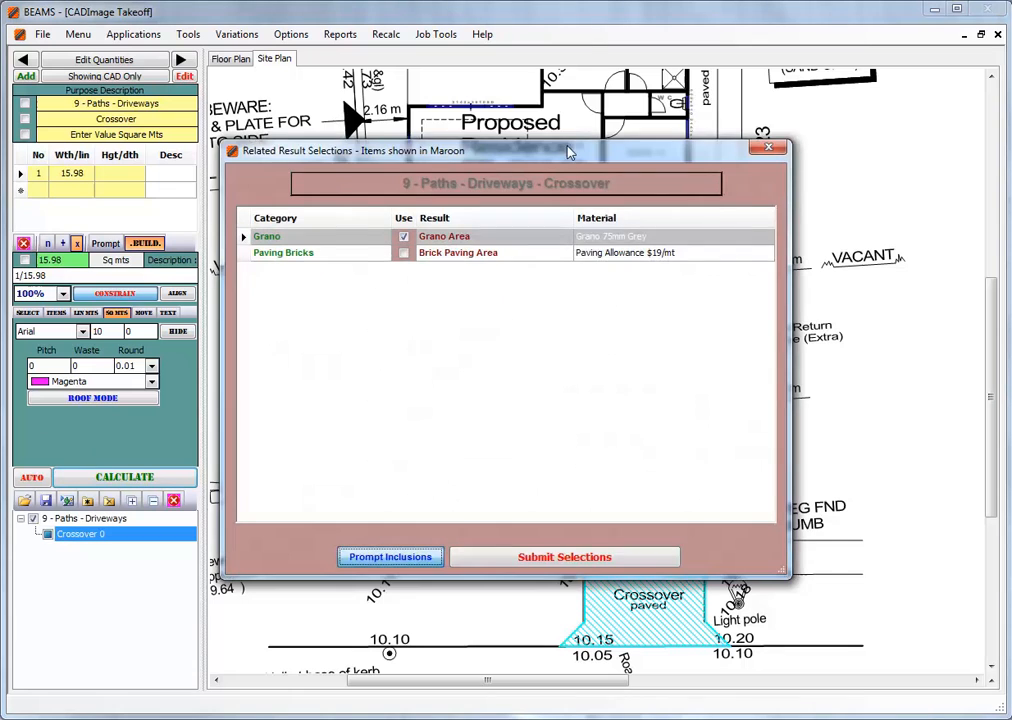
pyautogui.moveTo(568, 152); pyautogui.dragTo(578, 105)
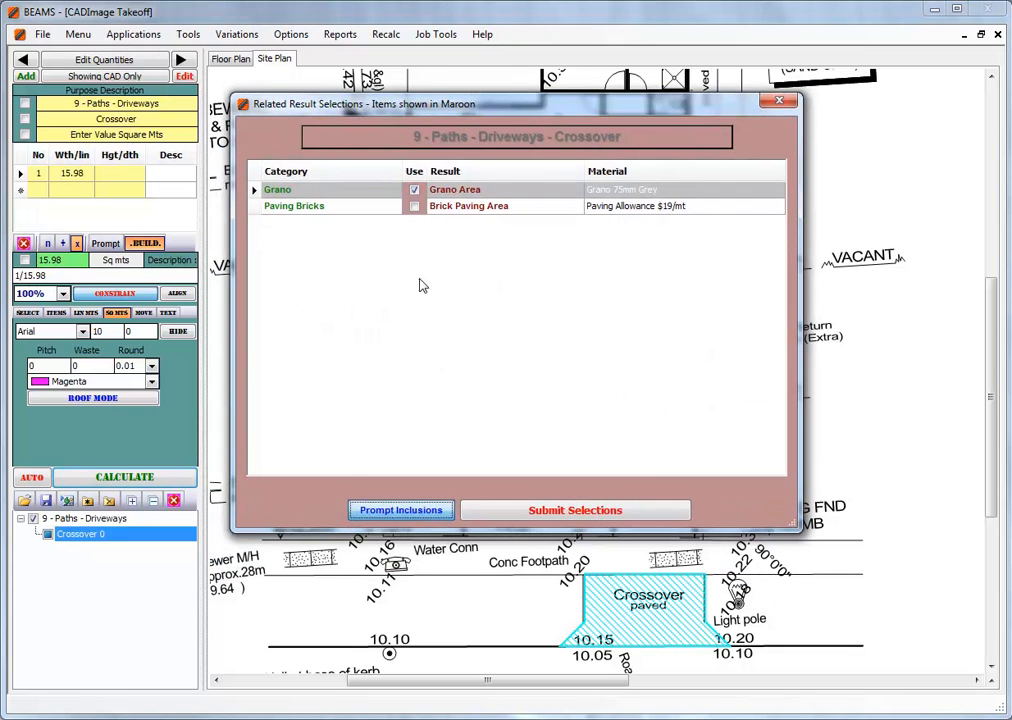
pyautogui.click(414, 189)
pyautogui.click(414, 206)
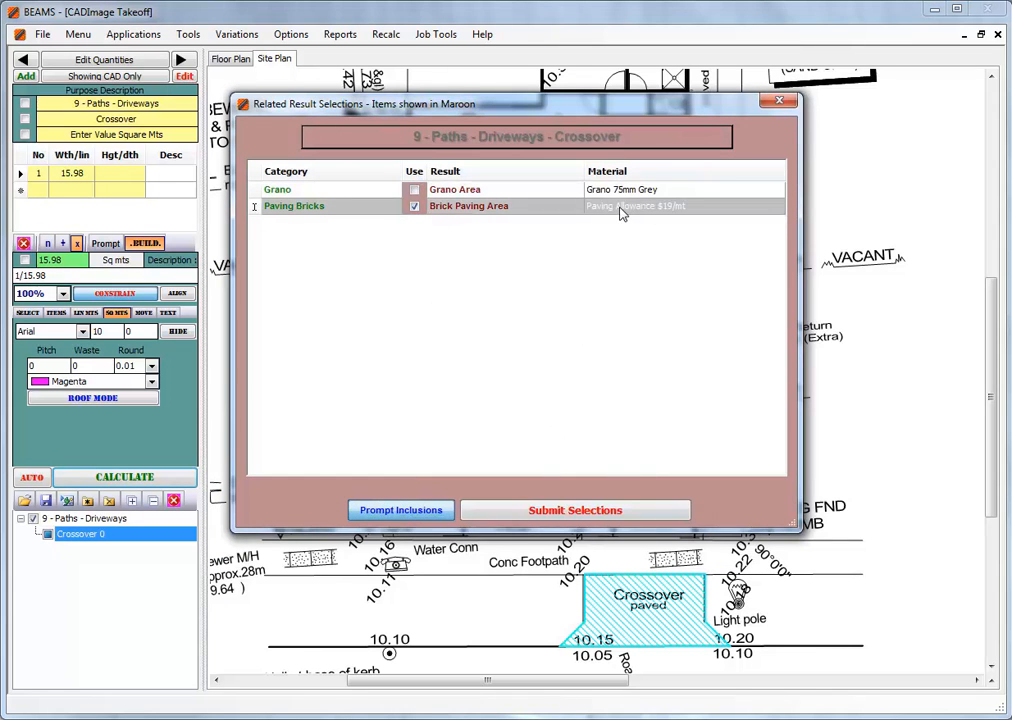
pyautogui.click(565, 511)
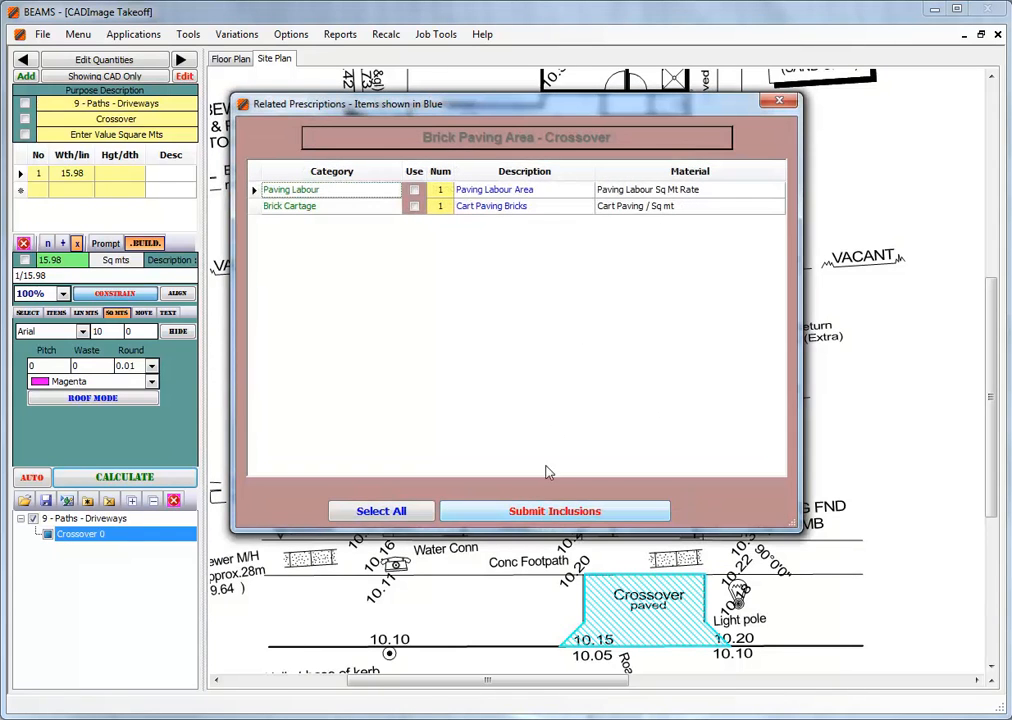
pyautogui.click(414, 190)
pyautogui.click(414, 206)
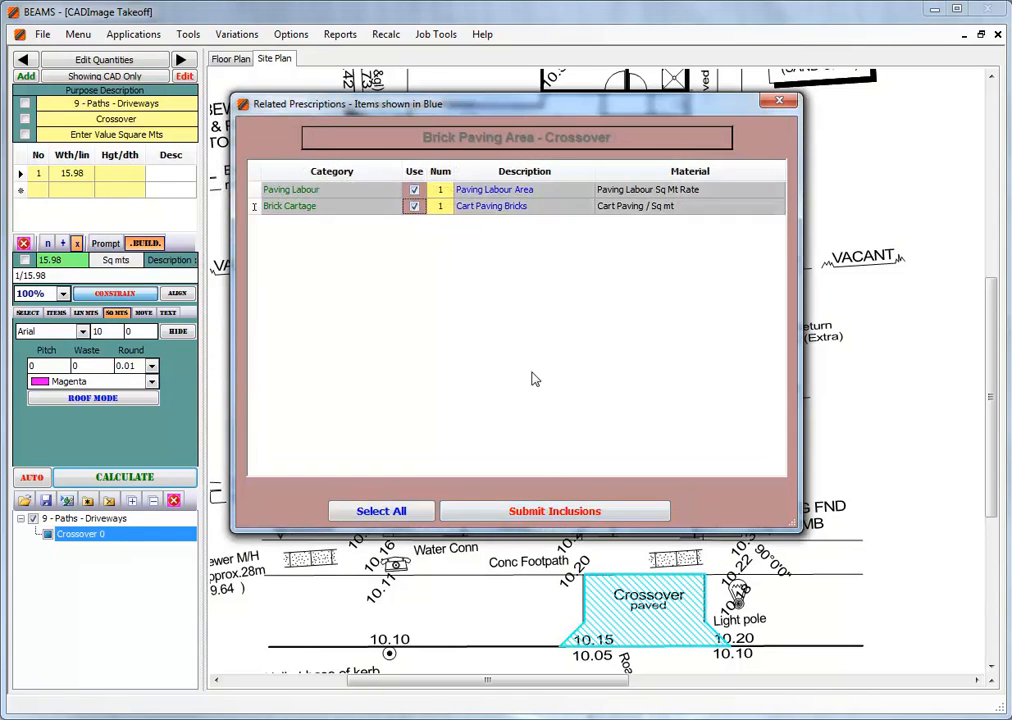
pyautogui.click(565, 511)
pyautogui.click(565, 511)
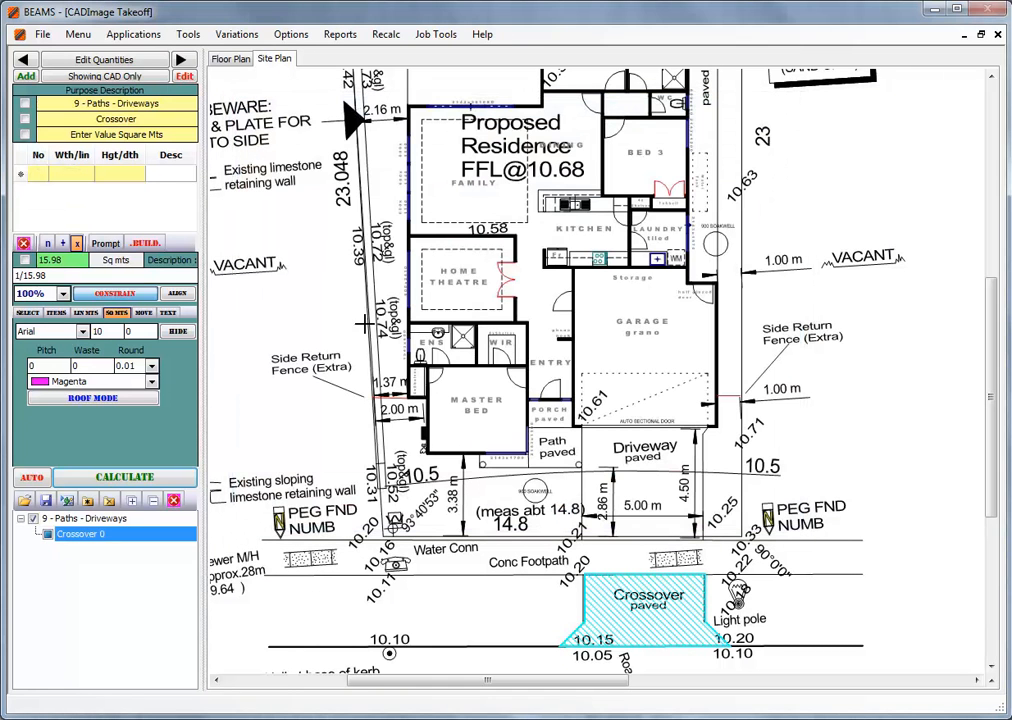
# Advance to the Driveway purpose and outline the paved driveway area from the garage door to the front boundary.
pyautogui.click(181, 60)
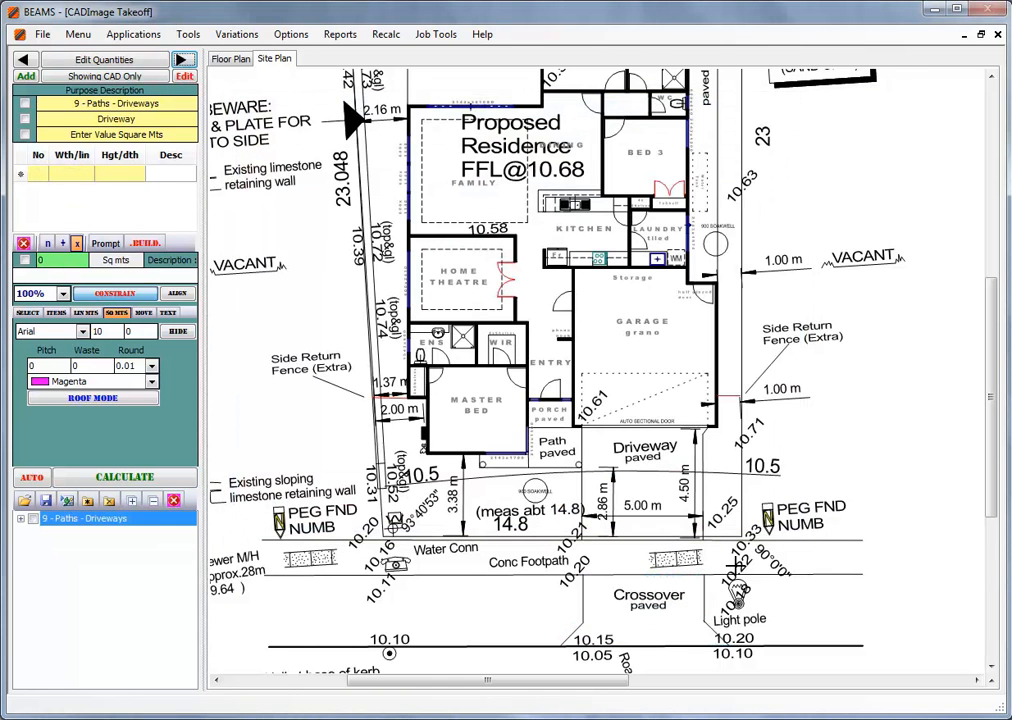
pyautogui.click(586, 432)
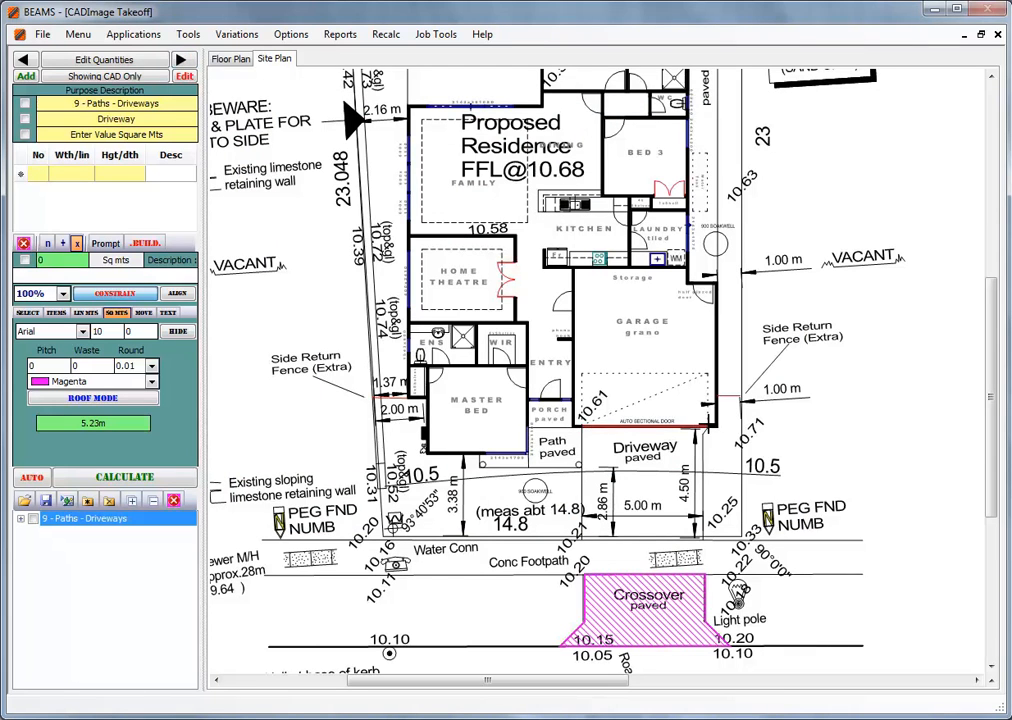
pyautogui.click(707, 430)
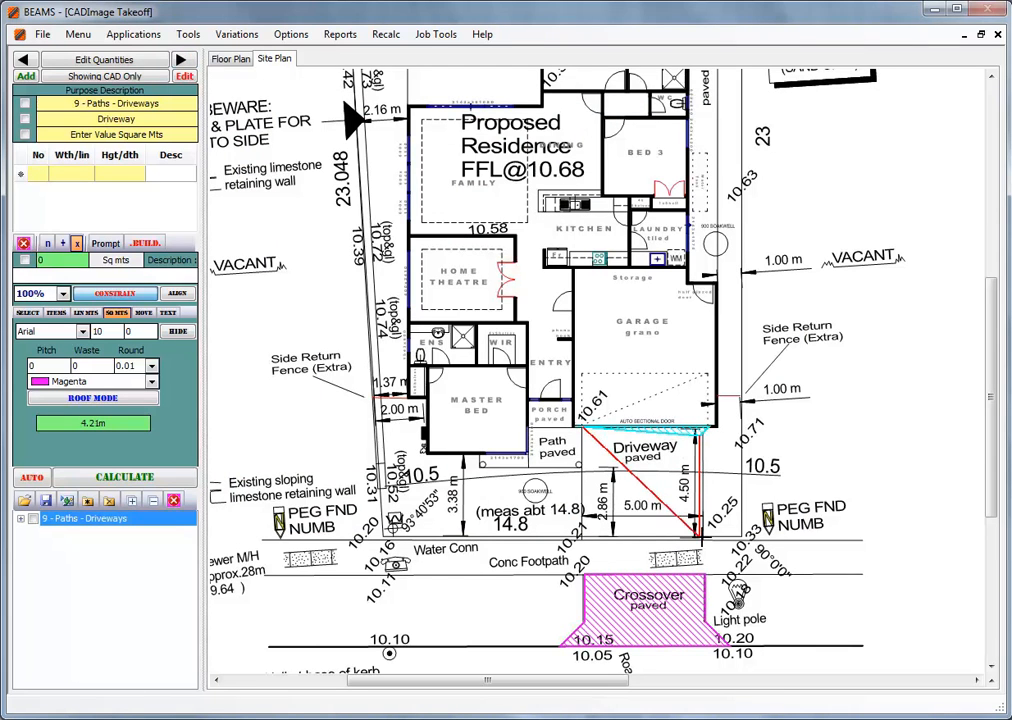
pyautogui.click(700, 537)
pyautogui.click(583, 537)
pyautogui.rightClick(582, 537)
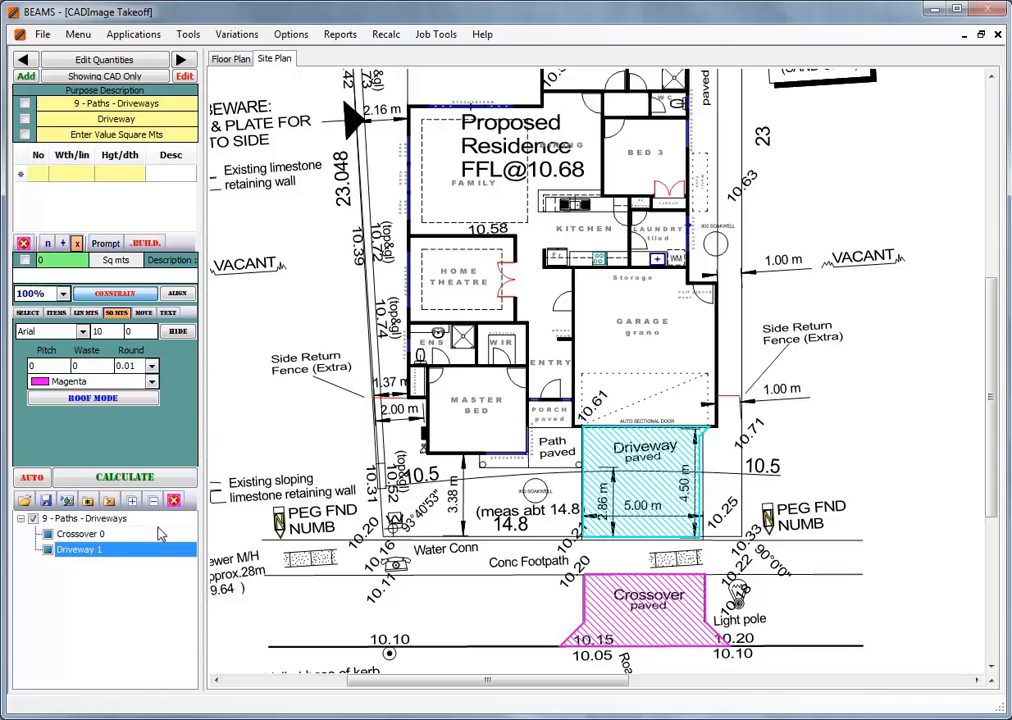
# Build the calculated Driveway as Brick Paving Area with Paving Labour Area and Cart Paving Bricks, and advance to External Walls & Piers.
pyautogui.click(116, 480)
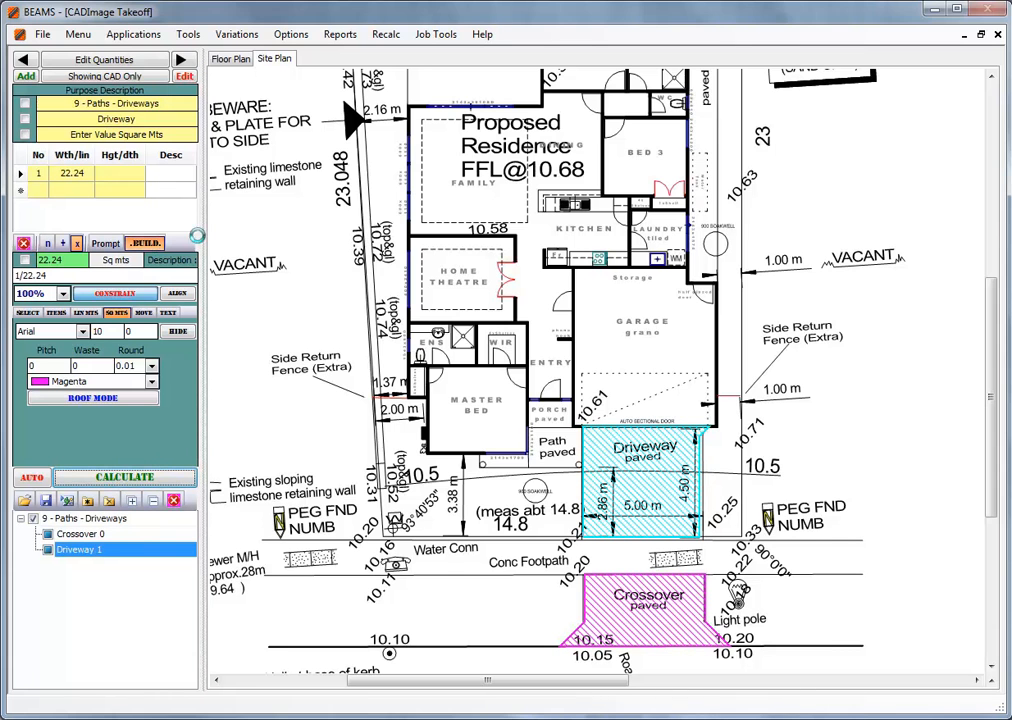
pyautogui.click(403, 236)
pyautogui.click(403, 252)
pyautogui.click(541, 564)
pyautogui.click(403, 236)
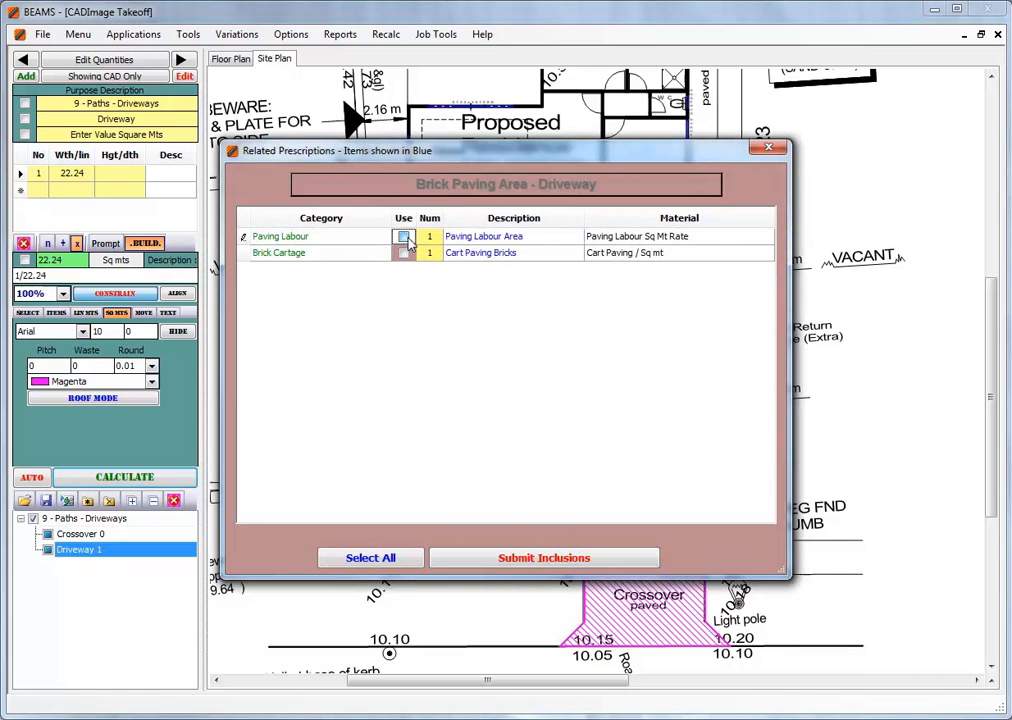
pyautogui.click(403, 252)
pyautogui.click(527, 560)
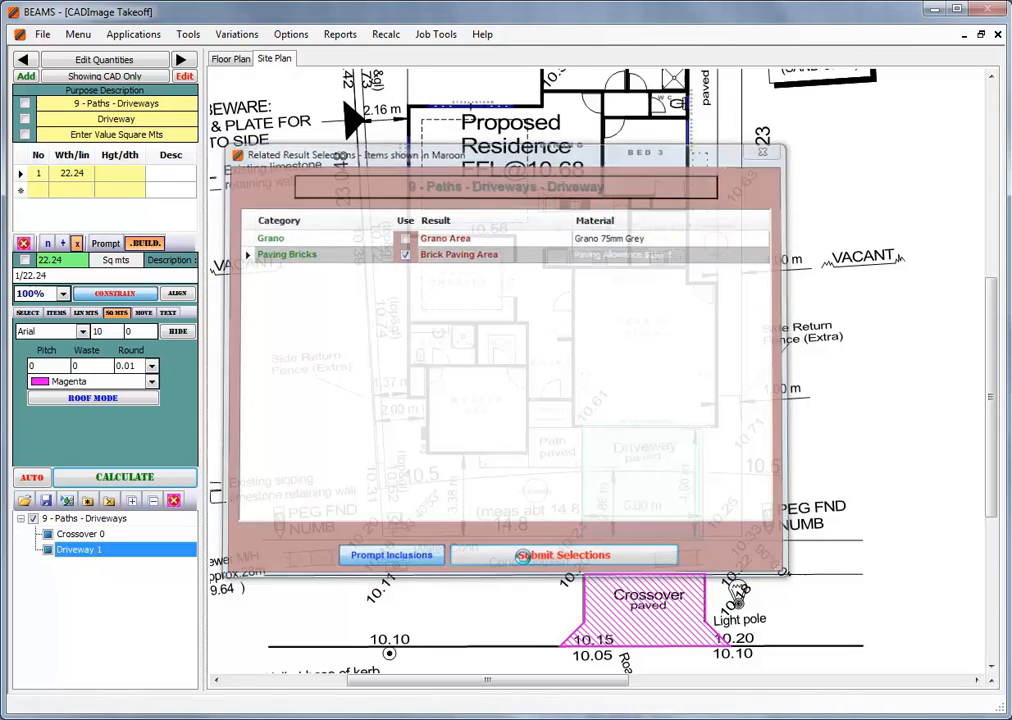
pyautogui.click(181, 60)
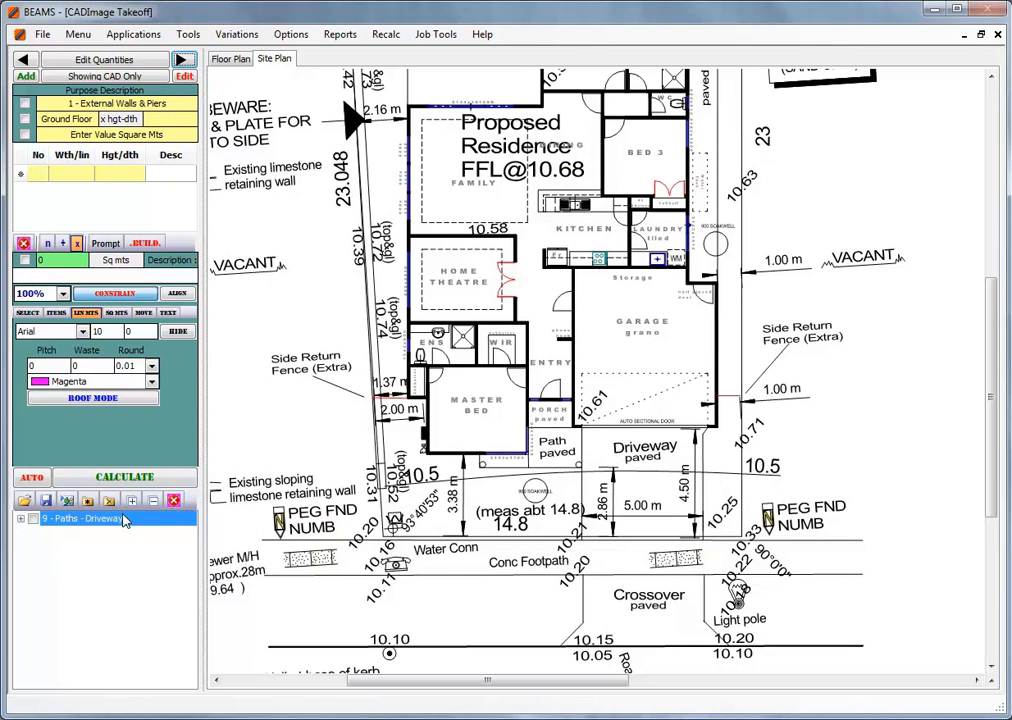
# Add a drawing tab named Elevation and load the Elevations PDF into it at 150 DPI.
pyautogui.click(88, 500)
pyautogui.write('Elevation')
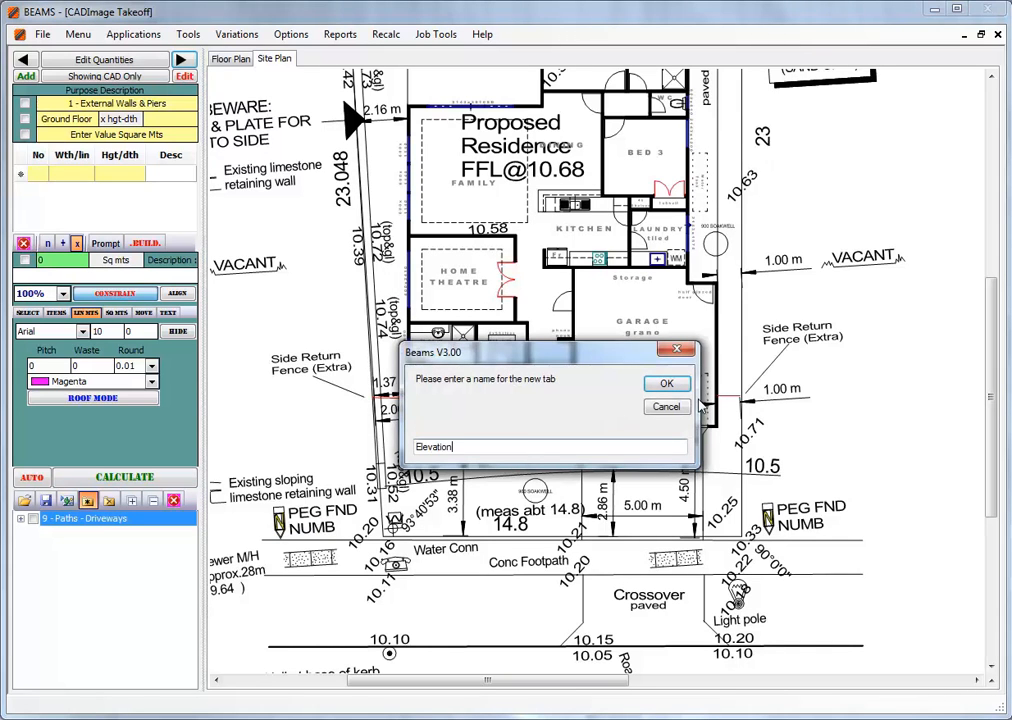
pyautogui.click(666, 383)
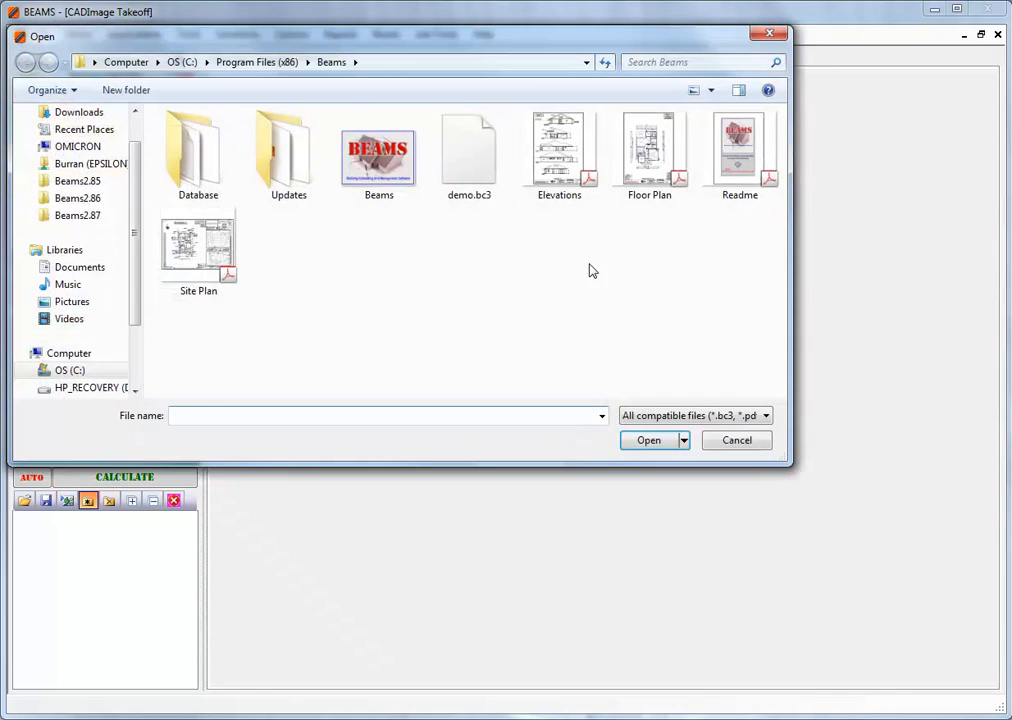
pyautogui.doubleClick(567, 160)
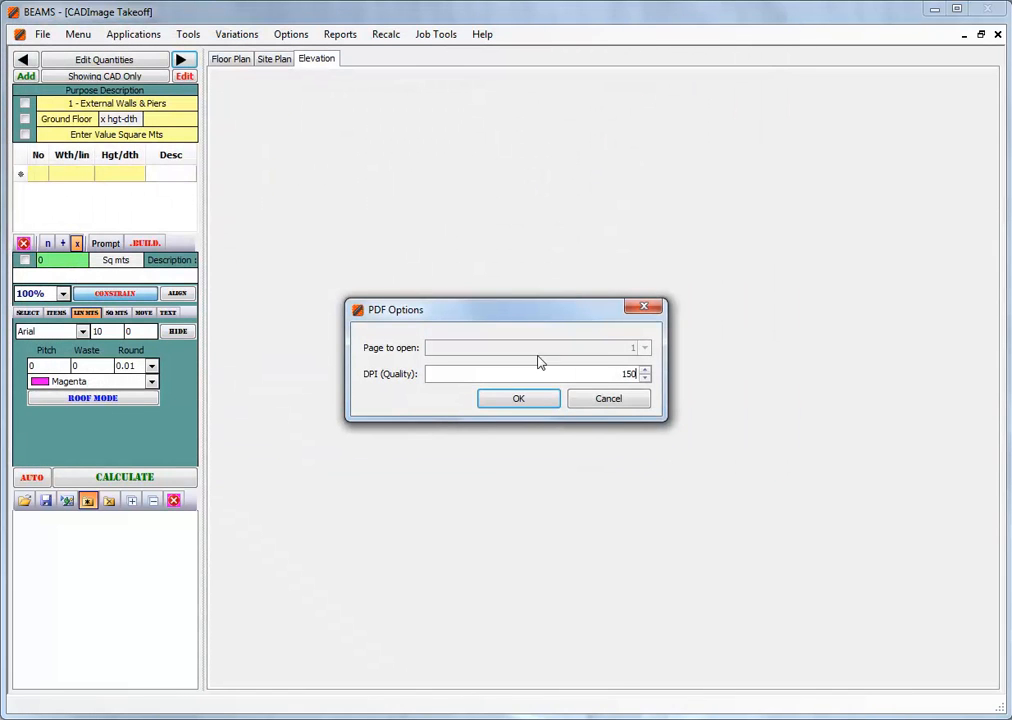
pyautogui.click(506, 401)
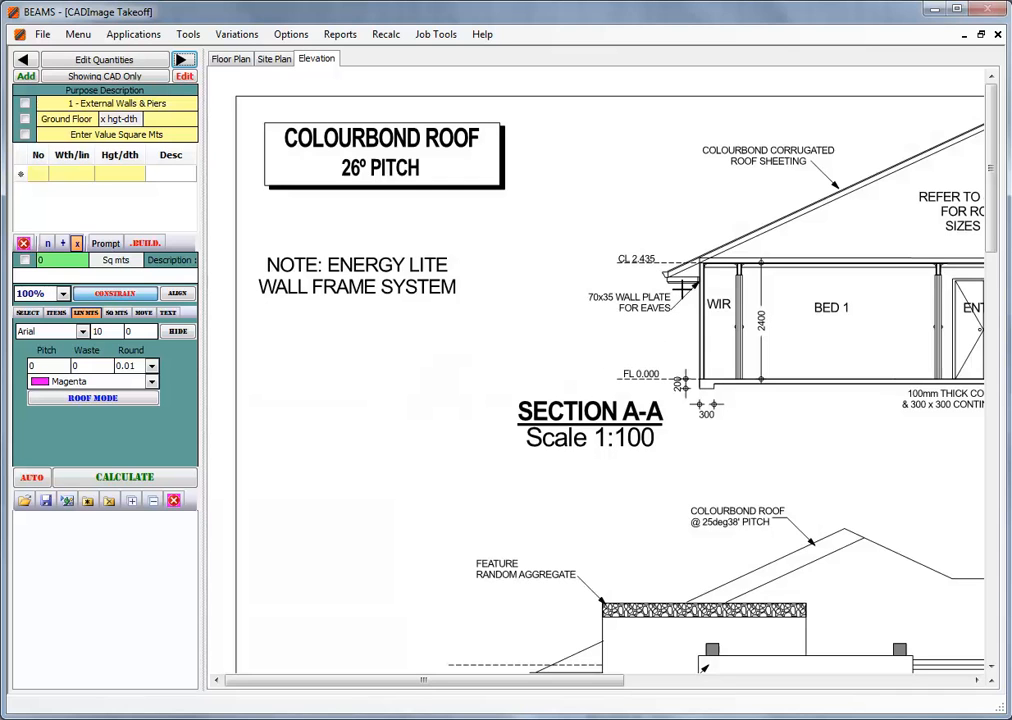
# Check the wall heights on the section and elevations, and set the Ground Floor external wall height to 2.232.
pyautogui.moveTo(450, 681)
pyautogui.mouseDown()
pyautogui.moveTo(757, 685)
pyautogui.moveTo(572, 679)
pyautogui.mouseUp()
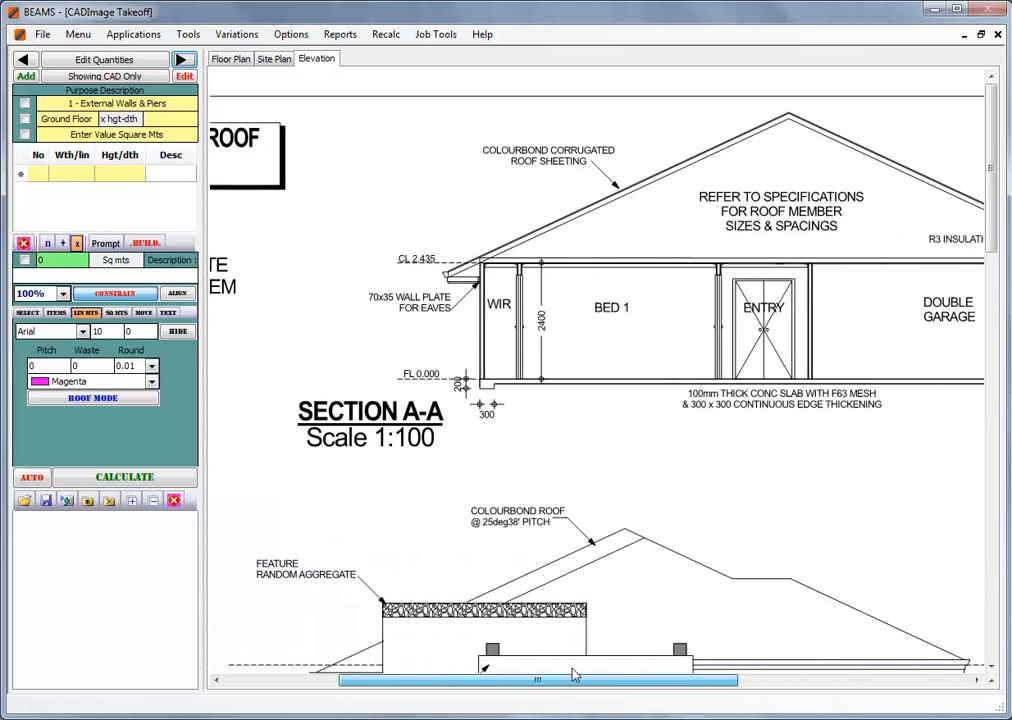
pyautogui.moveTo(993, 218); pyautogui.dragTo(994, 379)
pyautogui.moveTo(707, 686); pyautogui.dragTo(624, 689)
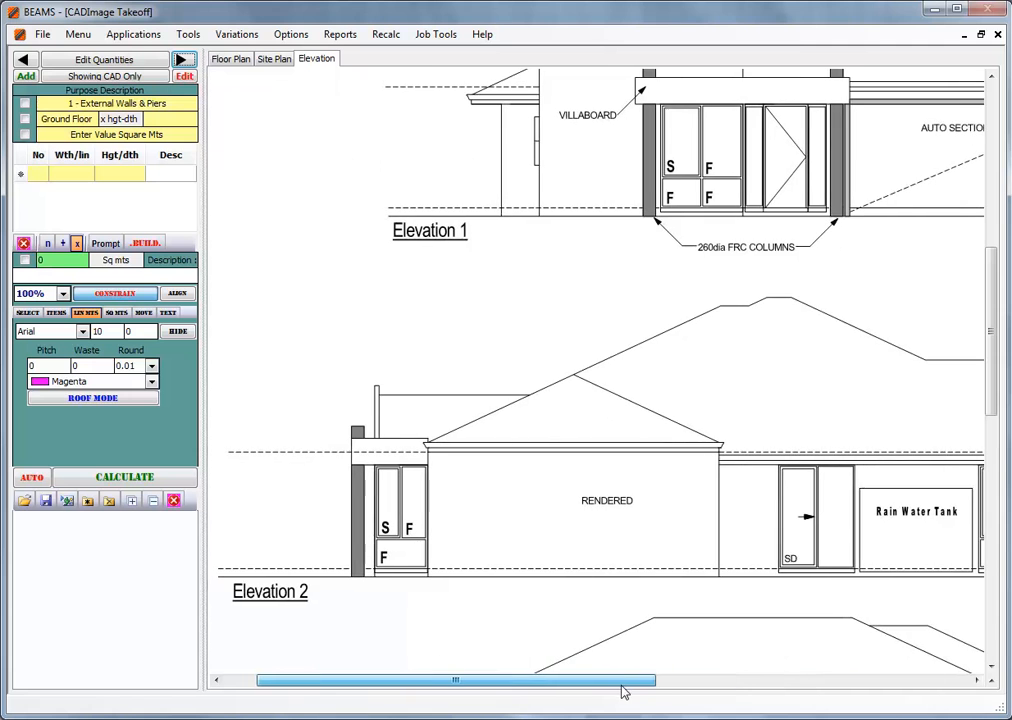
pyautogui.moveTo(993, 357)
pyautogui.mouseDown()
pyautogui.moveTo(983, 558)
pyautogui.moveTo(985, 158)
pyautogui.mouseUp()
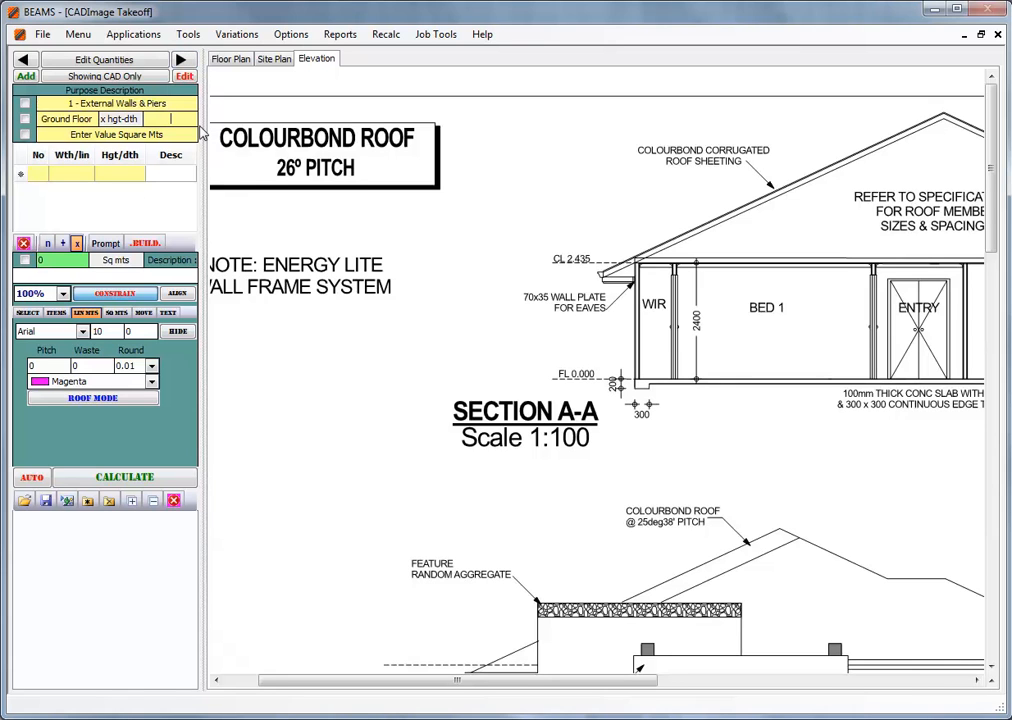
pyautogui.write('2.232')
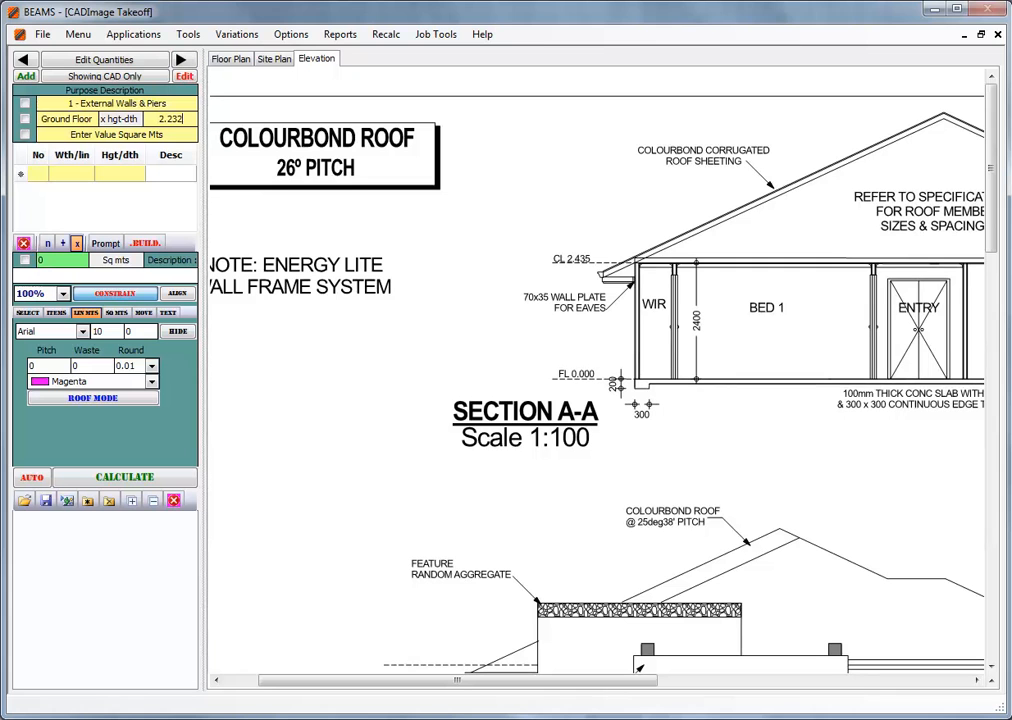
# On the floor plan, trace the Ground Floor external walls around the living areas, following the garage's internal wall and porch, back to the family room corner.
pyautogui.click(230, 60)
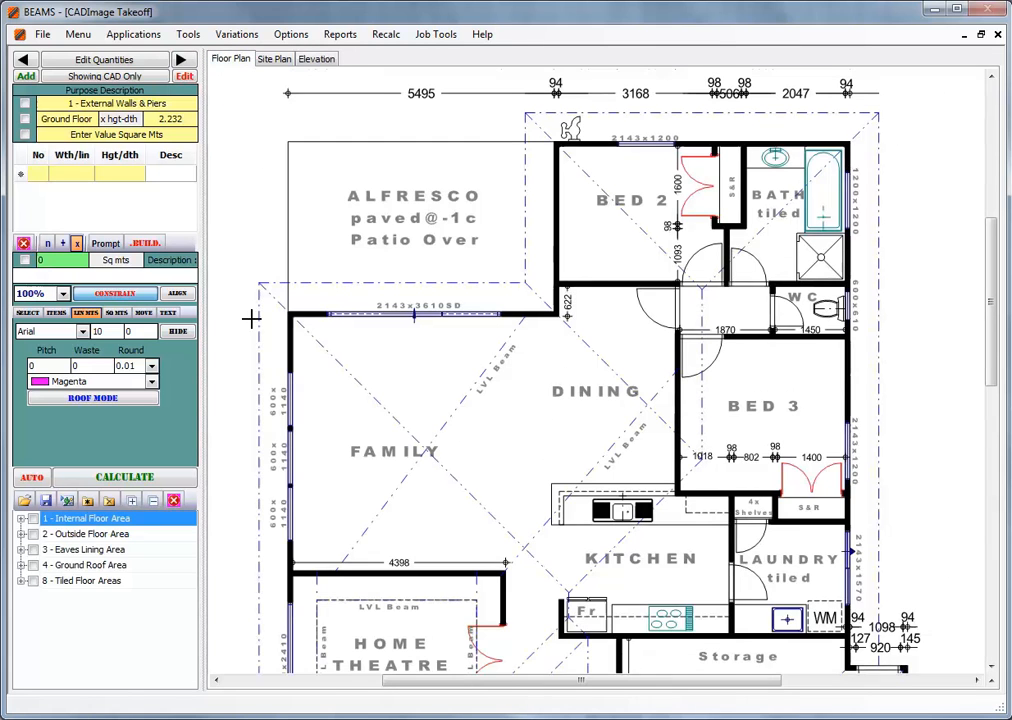
pyautogui.click(288, 313)
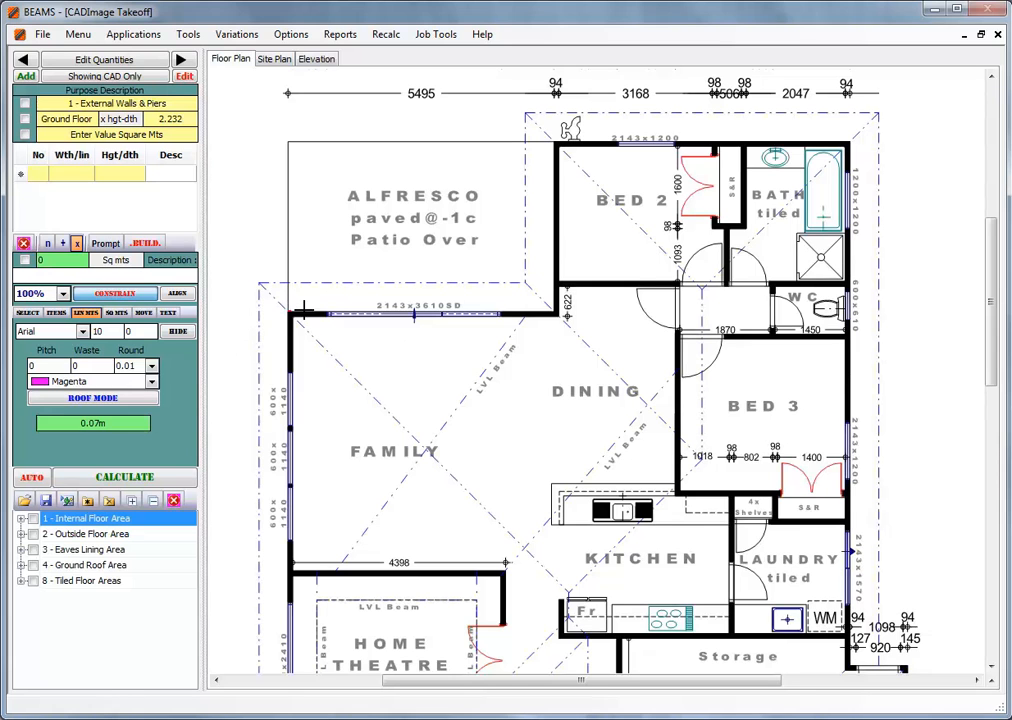
pyautogui.click(556, 313)
pyautogui.click(556, 143)
pyautogui.click(851, 148)
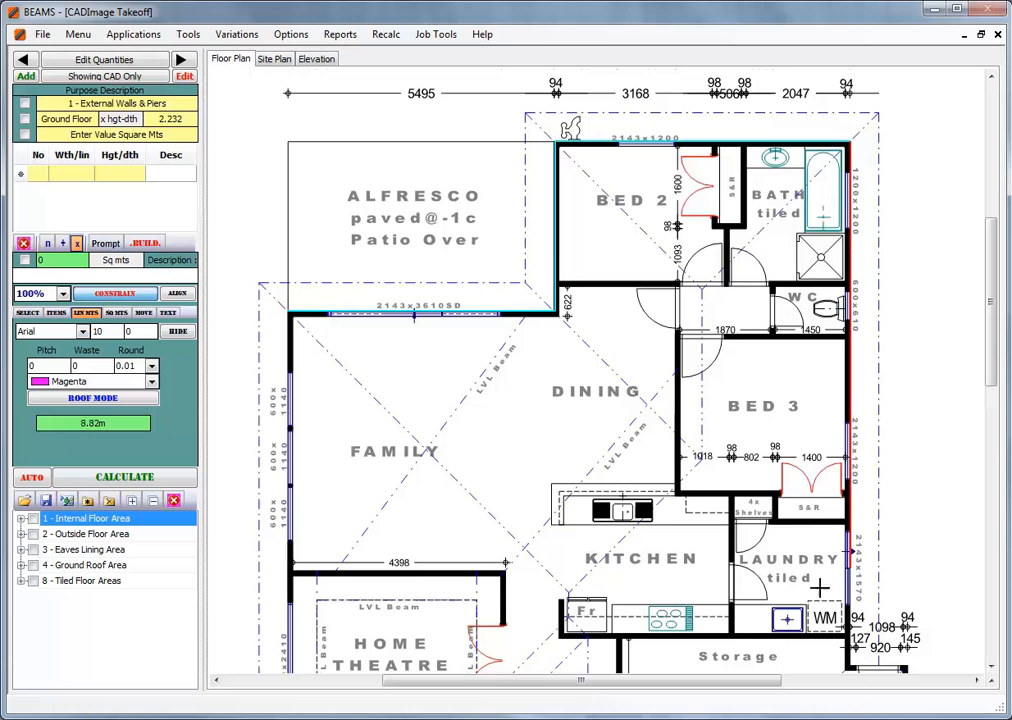
pyautogui.click(849, 637)
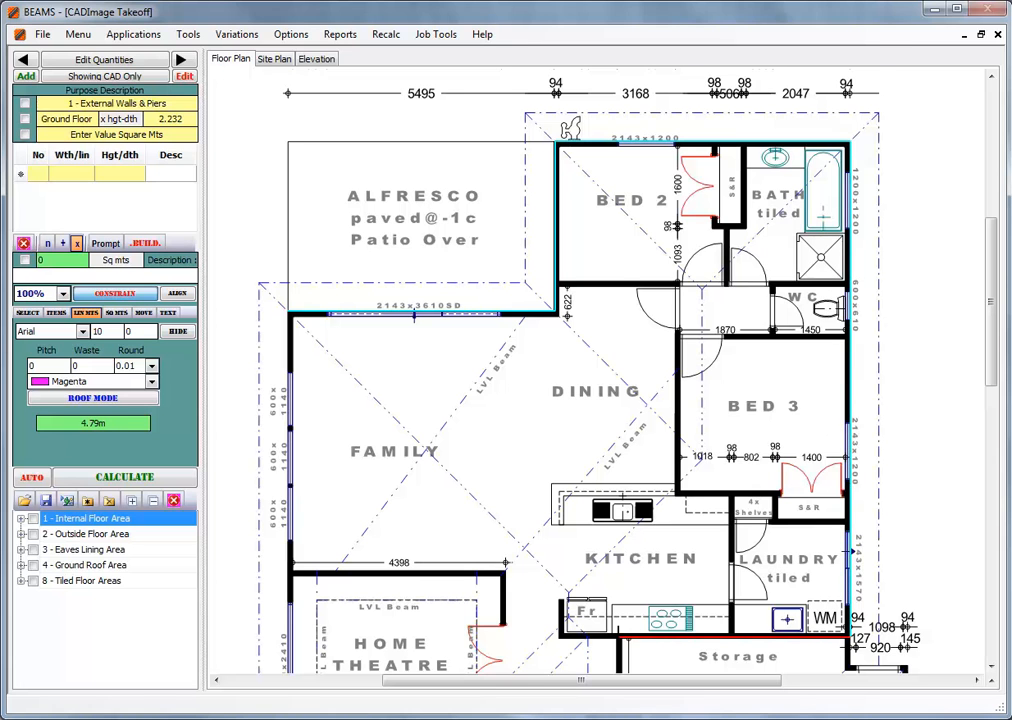
pyautogui.scroll(-3, 622, 635)
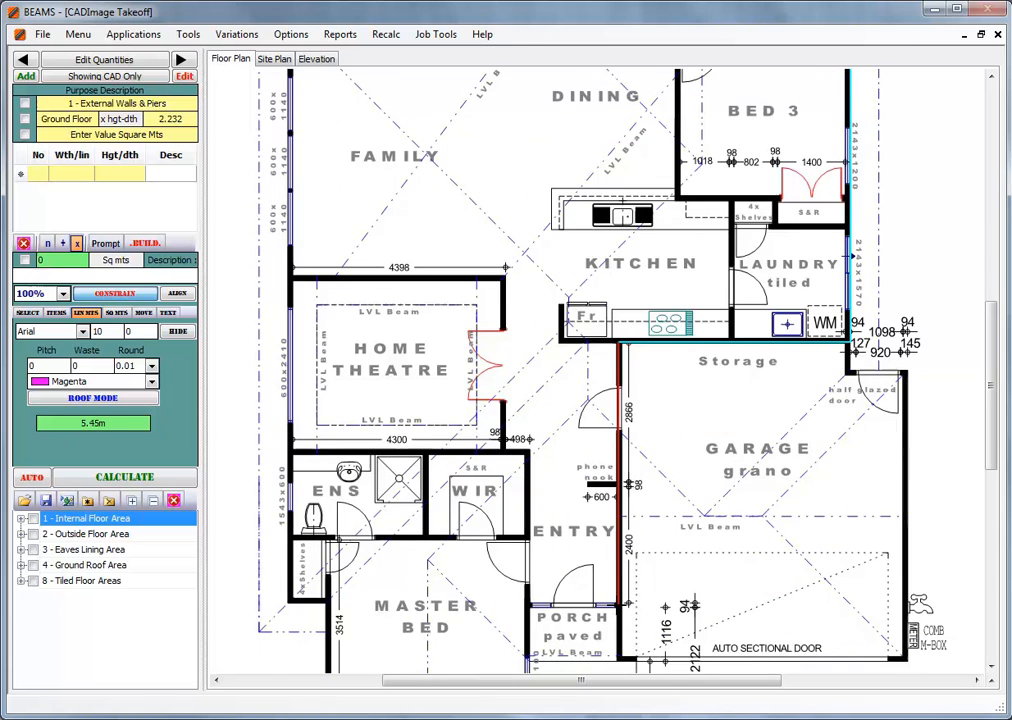
pyautogui.click(619, 605)
pyautogui.click(526, 605)
pyautogui.scroll(-2, 526, 605)
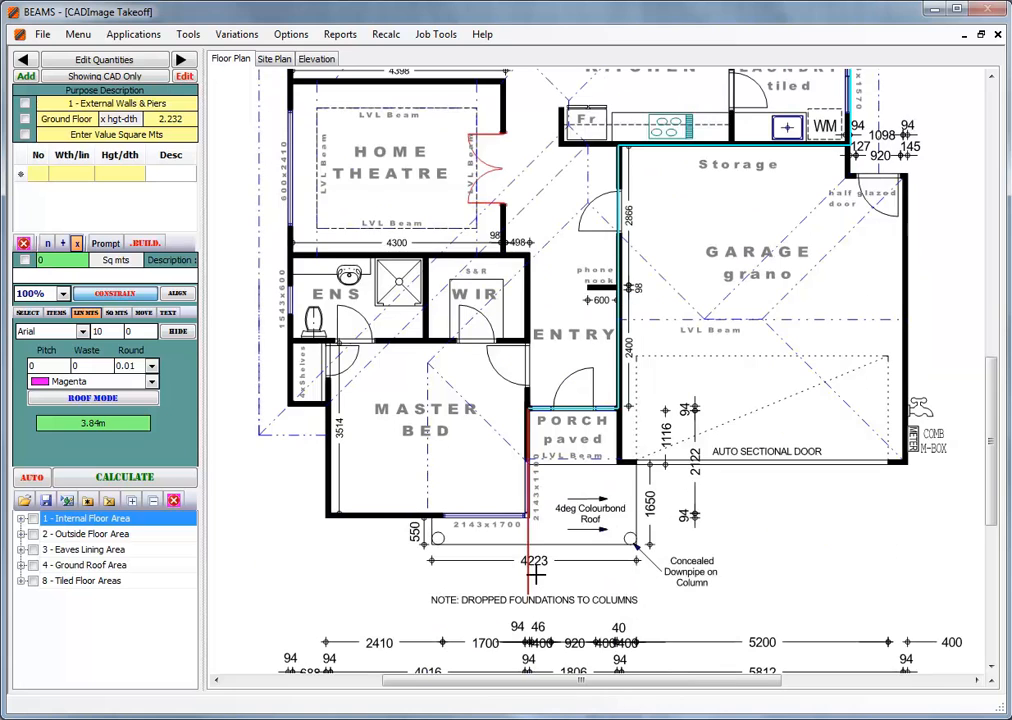
pyautogui.click(527, 517)
pyautogui.click(327, 517)
pyautogui.click(327, 403)
pyautogui.click(289, 403)
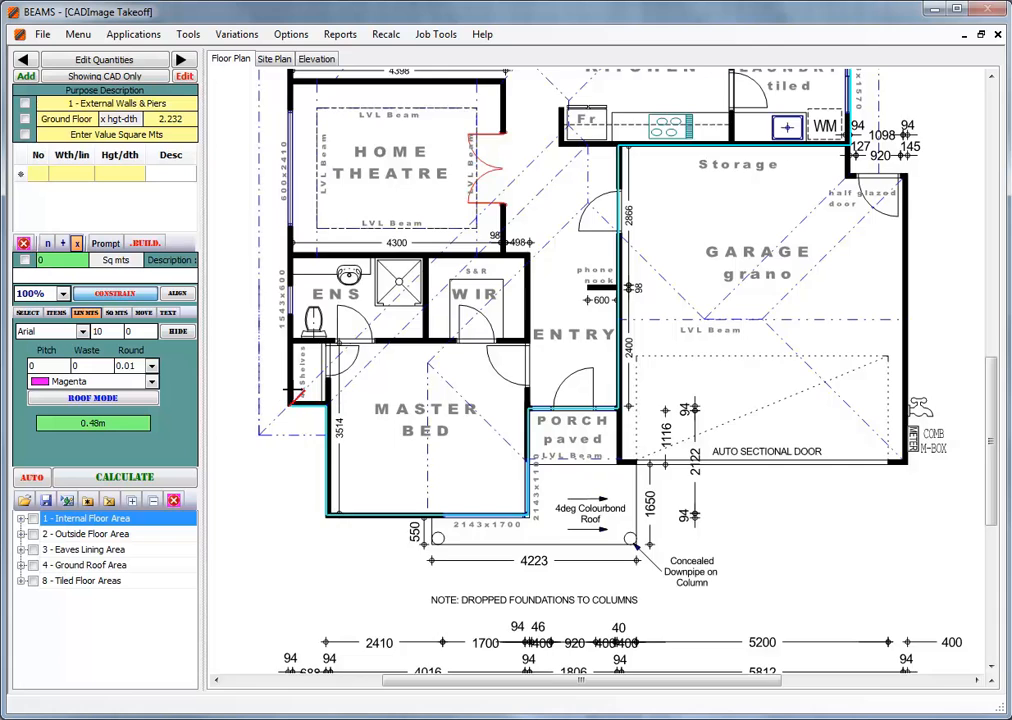
pyautogui.scroll(4, 300, 250)
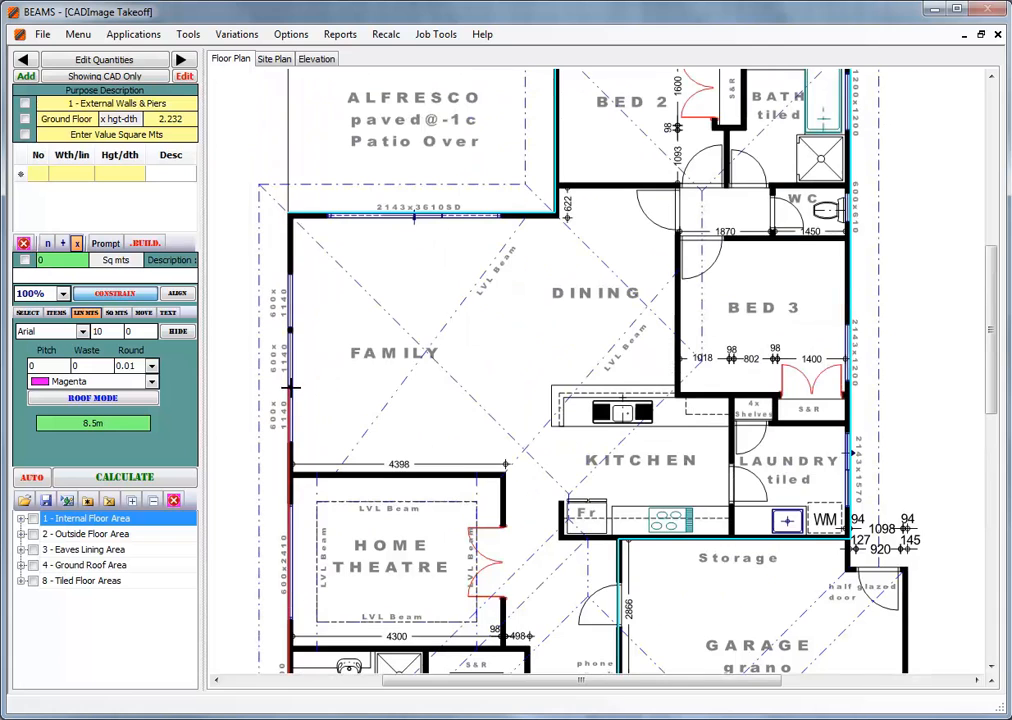
pyautogui.click(288, 213)
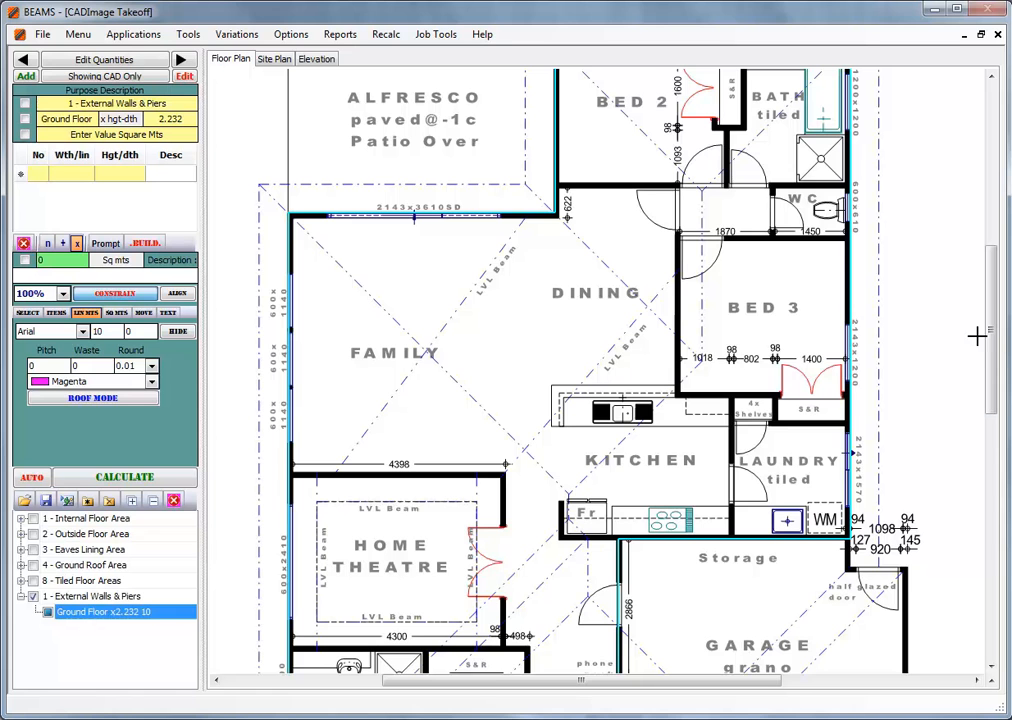
pyautogui.scroll(-5, 977, 336)
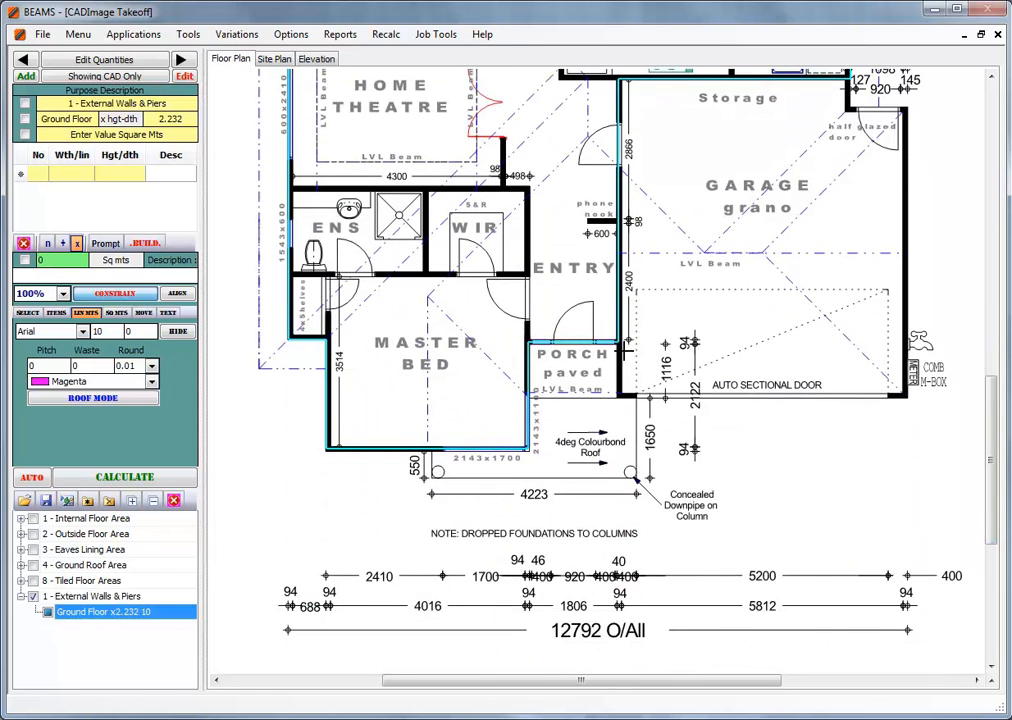
# Trace the remaining Ground Floor external walls: the porch-side garage return, then the garage's outer wall around to the storage corner, leaving out the sectional door.
pyautogui.click(617, 342)
pyautogui.click(618, 394)
pyautogui.rightClick(640, 398)
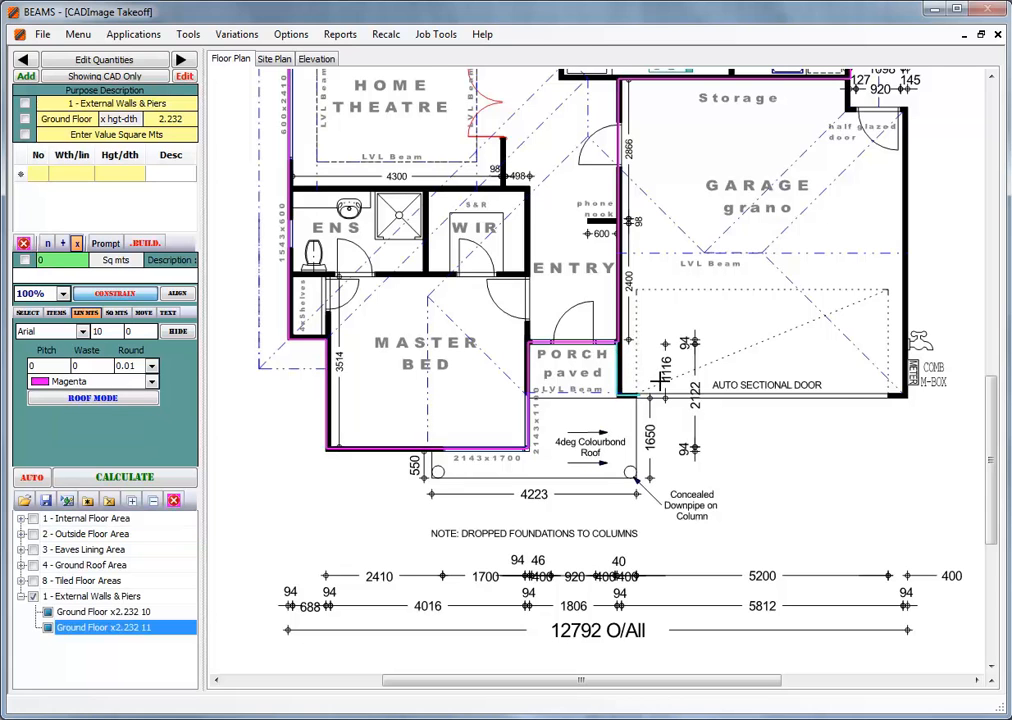
pyautogui.click(884, 397)
pyautogui.click(905, 397)
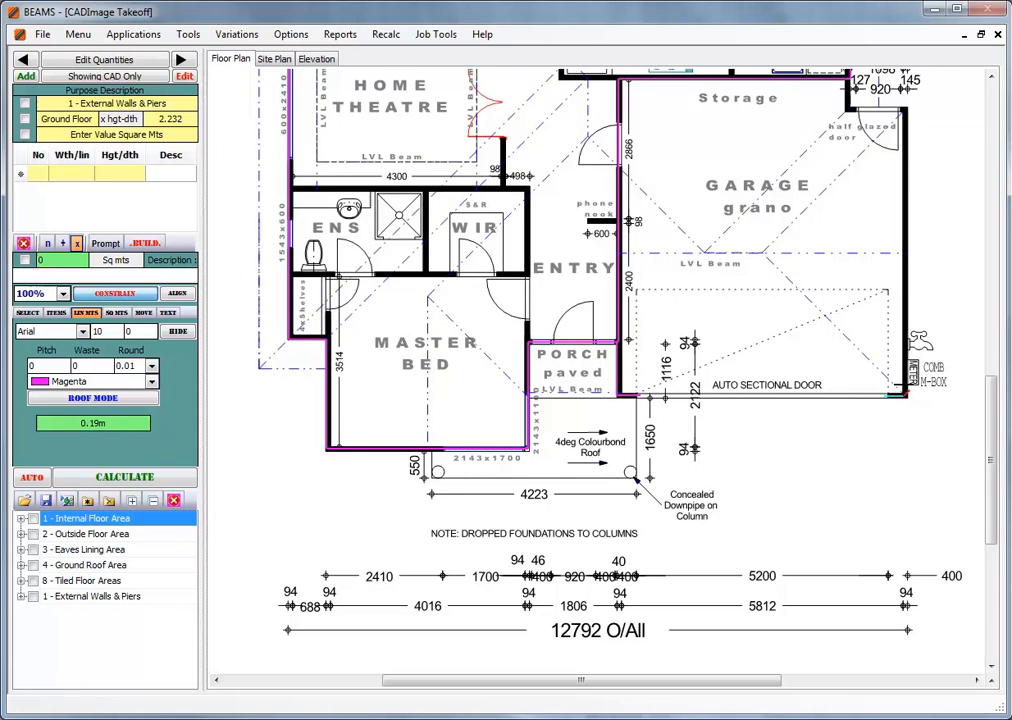
pyautogui.click(905, 108)
pyautogui.click(849, 108)
pyautogui.rightClick(847, 76)
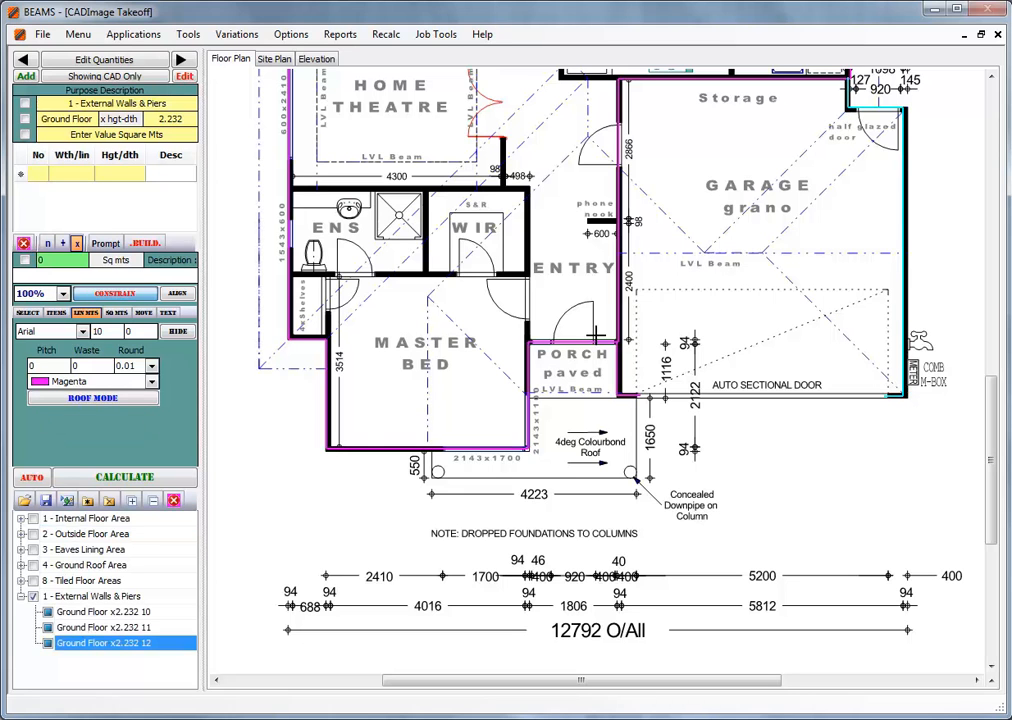
# Calculate the wall area from all three Ground Floor runs under External Walls & Piers.
pyautogui.click(95, 612)
pyautogui.keyDown('shift'); pyautogui.click(95, 643); pyautogui.keyUp('shift')
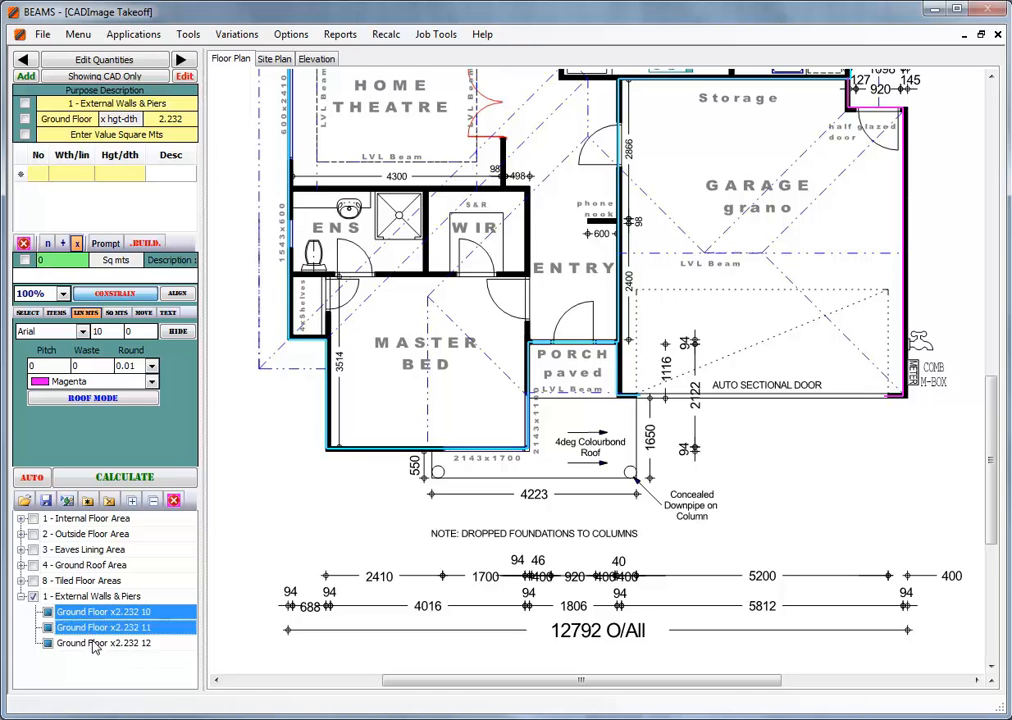
pyautogui.click(125, 478)
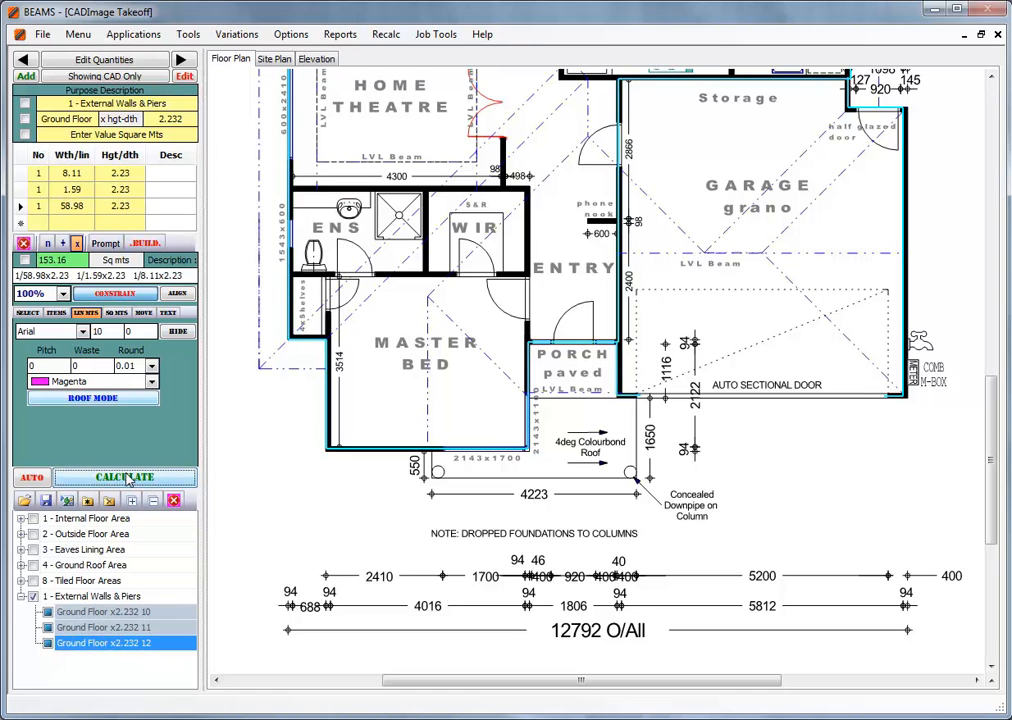
# Build the external walls as External Wall Finishes m2 and Cavity Wall Lining Area, including Fix Wall Claddings and external and internal wall painting.
pyautogui.click(147, 243)
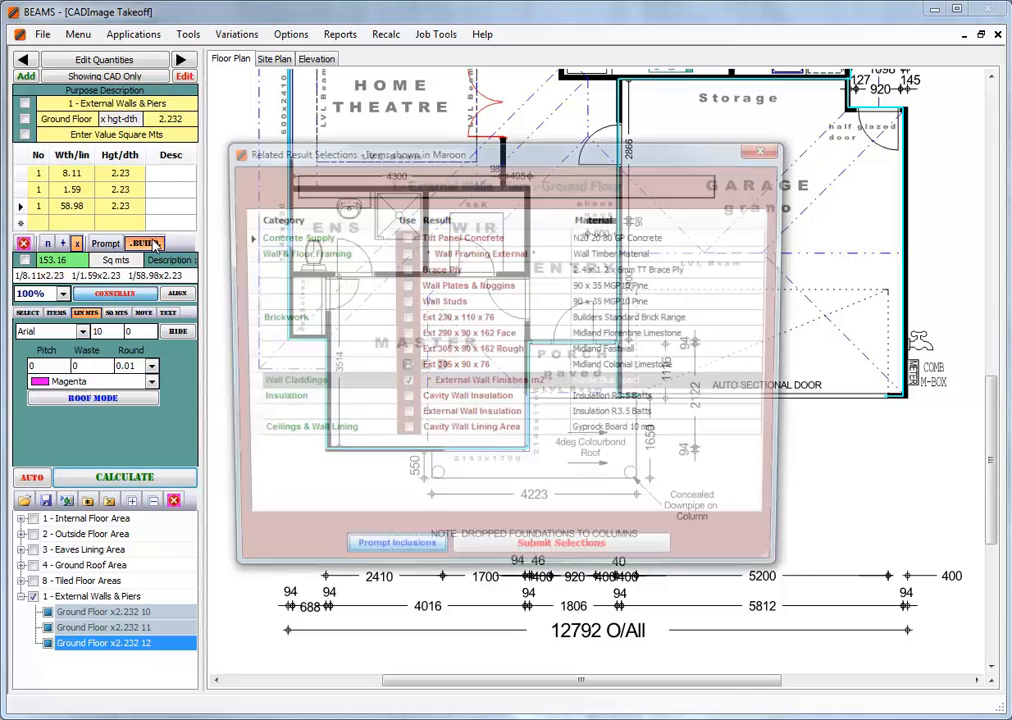
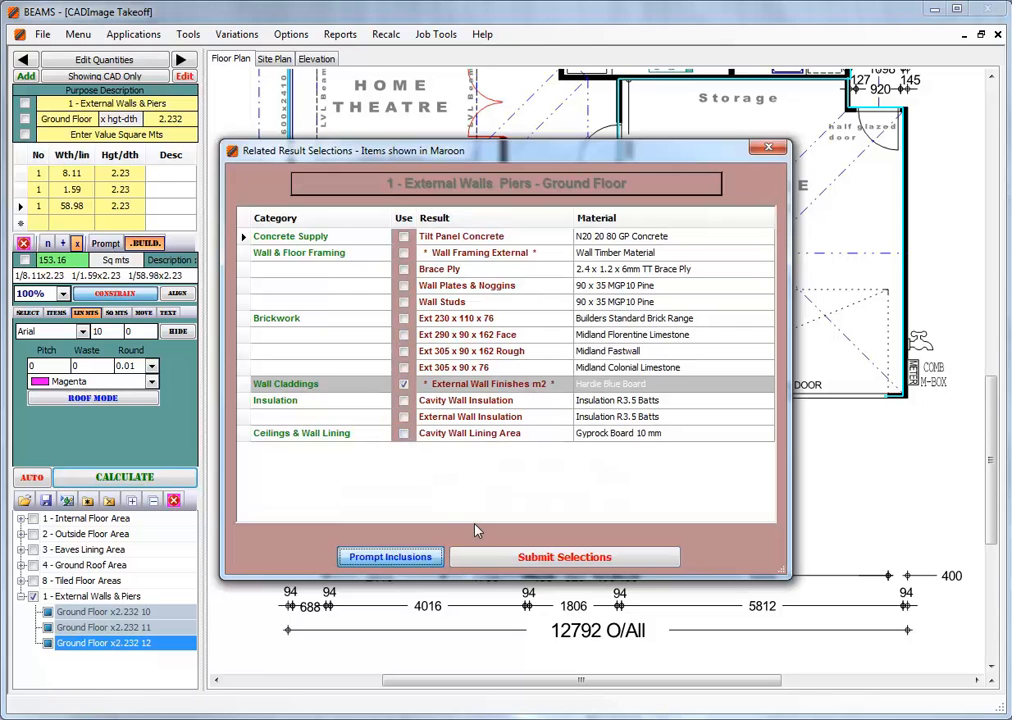
pyautogui.click(403, 433)
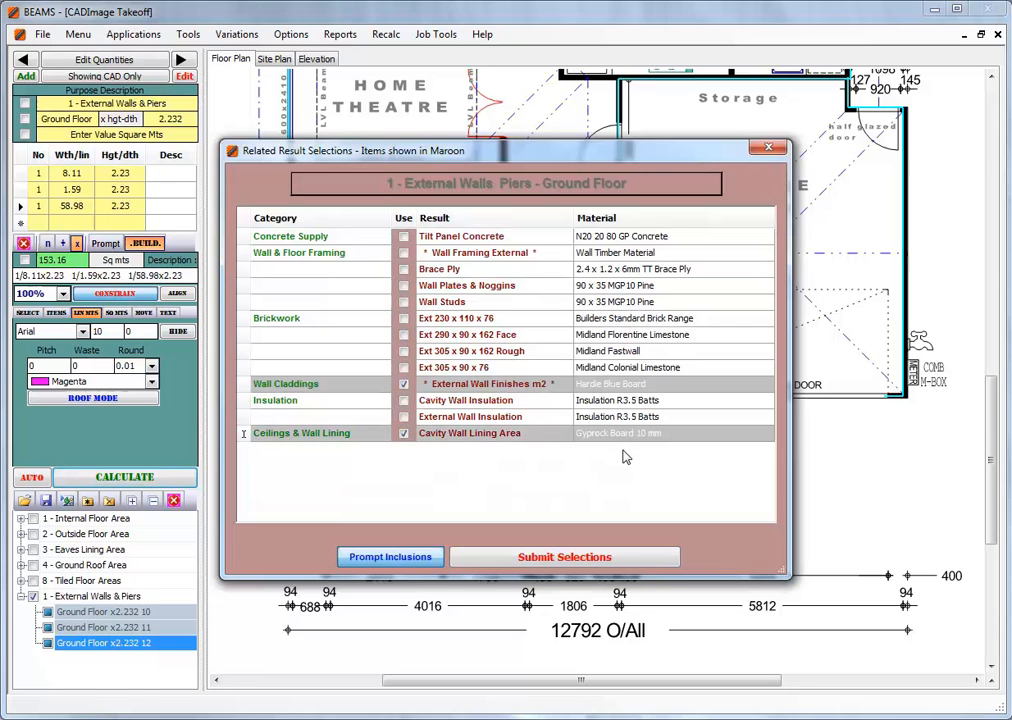
pyautogui.click(575, 565)
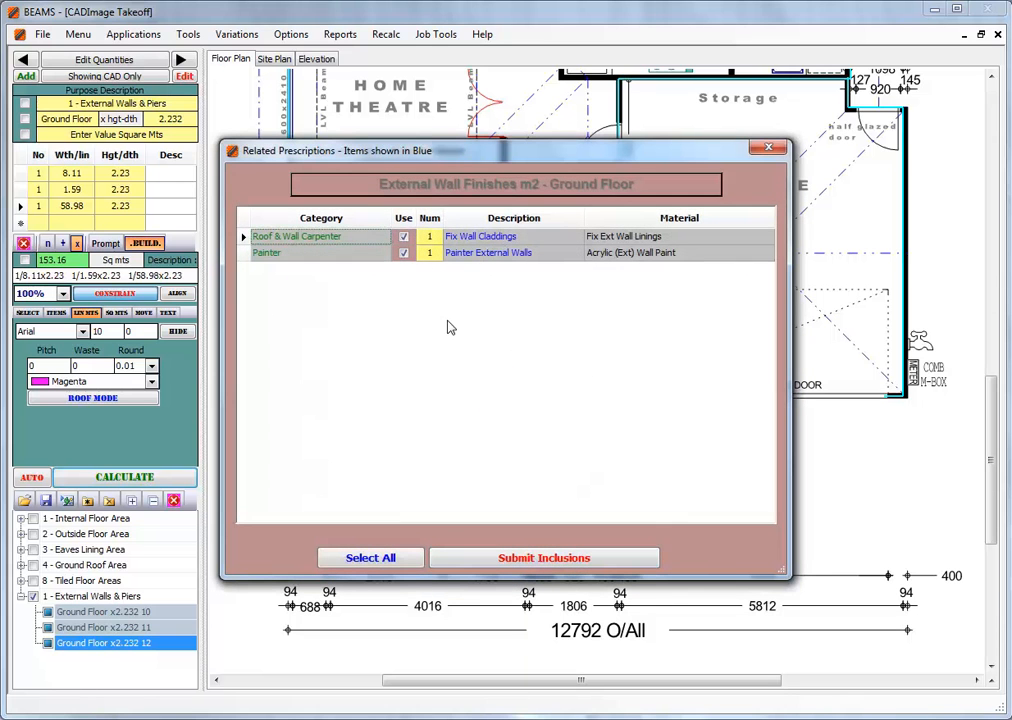
pyautogui.click(513, 563)
pyautogui.click(526, 488)
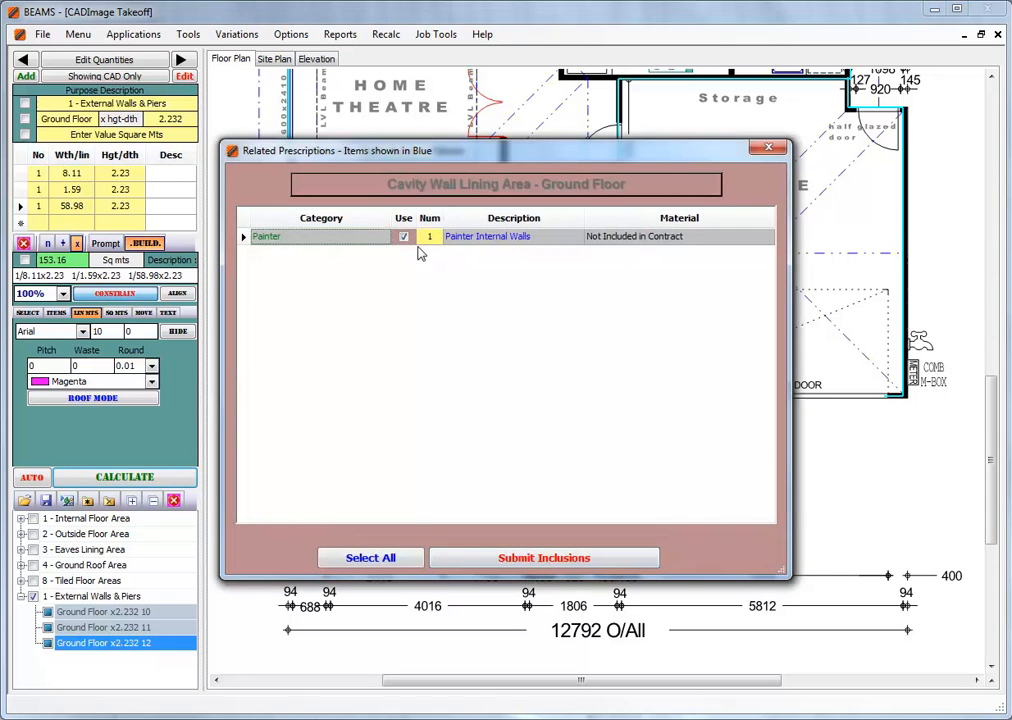
pyautogui.click(543, 559)
pyautogui.click(543, 561)
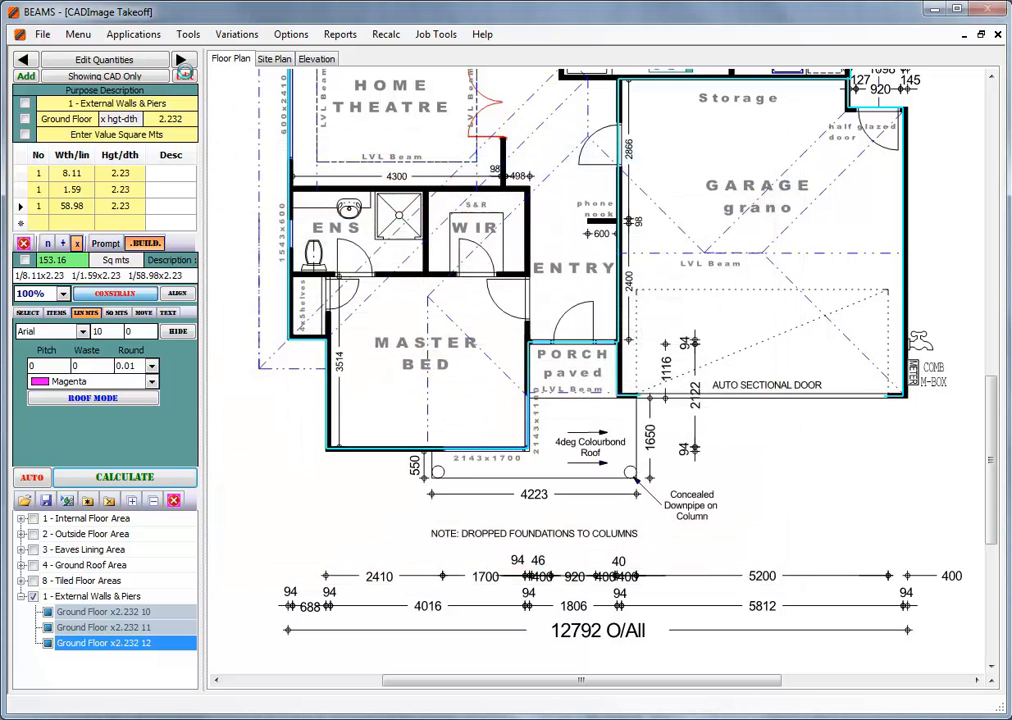
# Advance to Internal Partition Walls and set the Ground Floor wall height to 2.4.
pyautogui.click(183, 61)
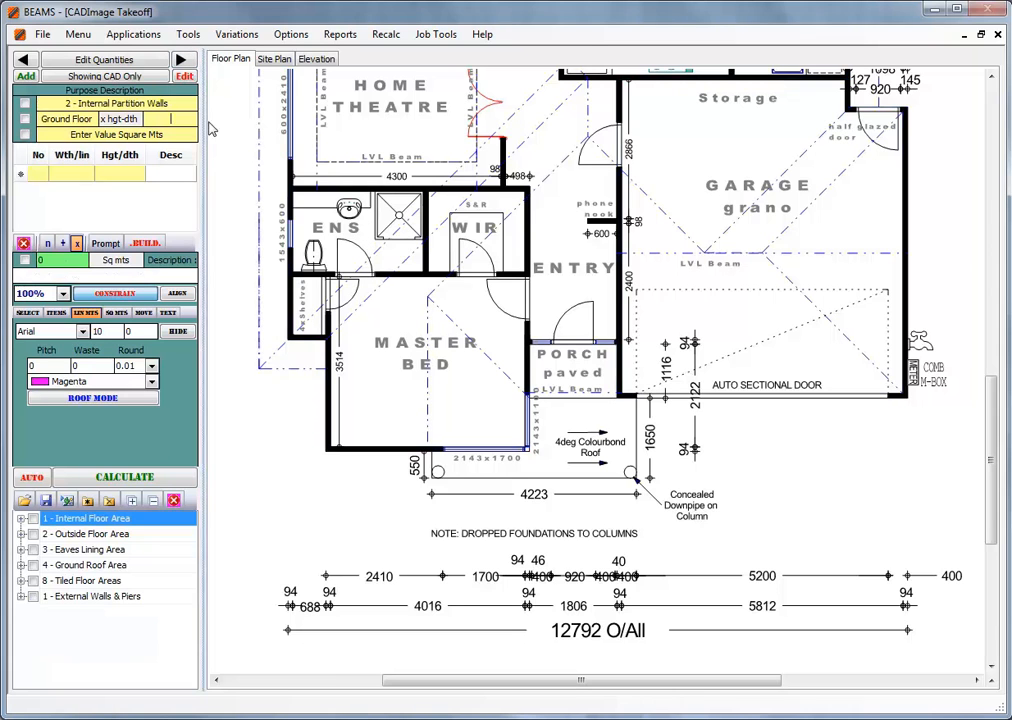
pyautogui.write('2.4')
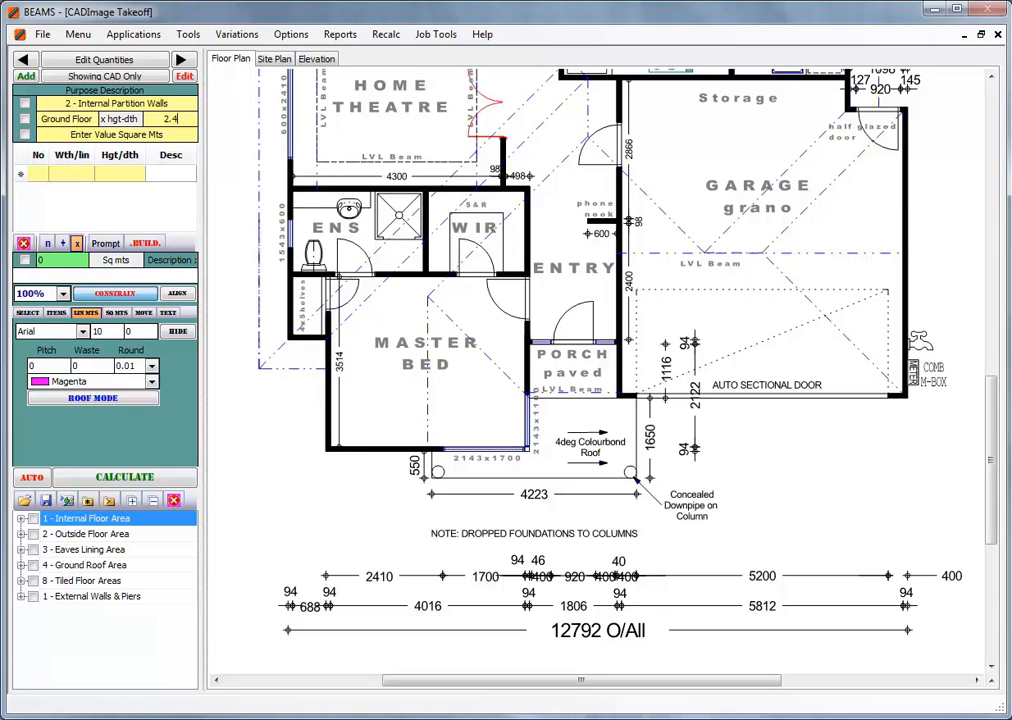
pyautogui.press('Return')
# Trace the partition separating the master bedroom from the ensuite and WIR, continuing along the entry to the porch.
pyautogui.click(291, 276)
pyautogui.click(529, 276)
pyautogui.click(533, 342)
pyautogui.rightClick(533, 341)
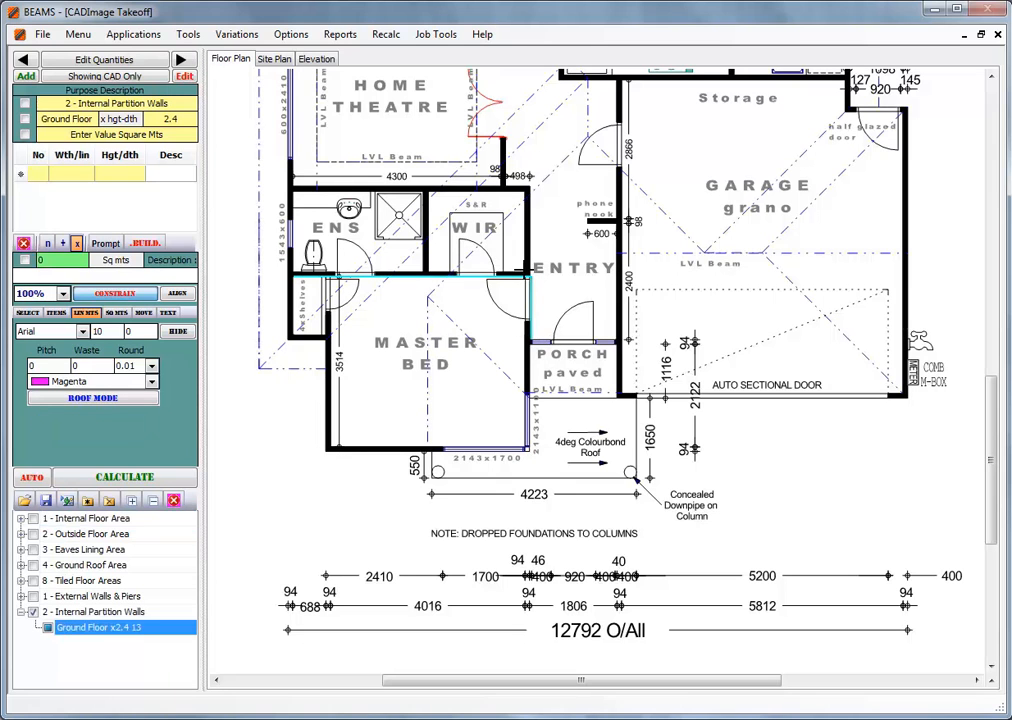
# Trace the WIR's entry-side wall, the wall separating the ensuite and WIR from the home theatre, and the ensuite/WIR divider.
pyautogui.click(530, 277)
pyautogui.click(530, 188)
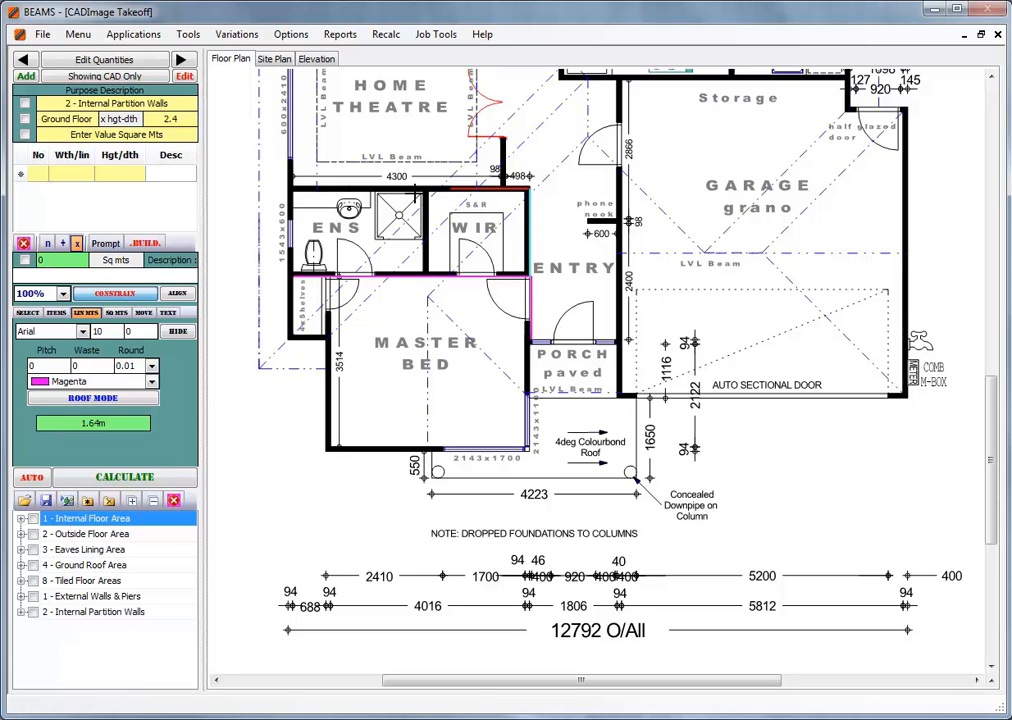
pyautogui.click(292, 189)
pyautogui.rightClick(292, 189)
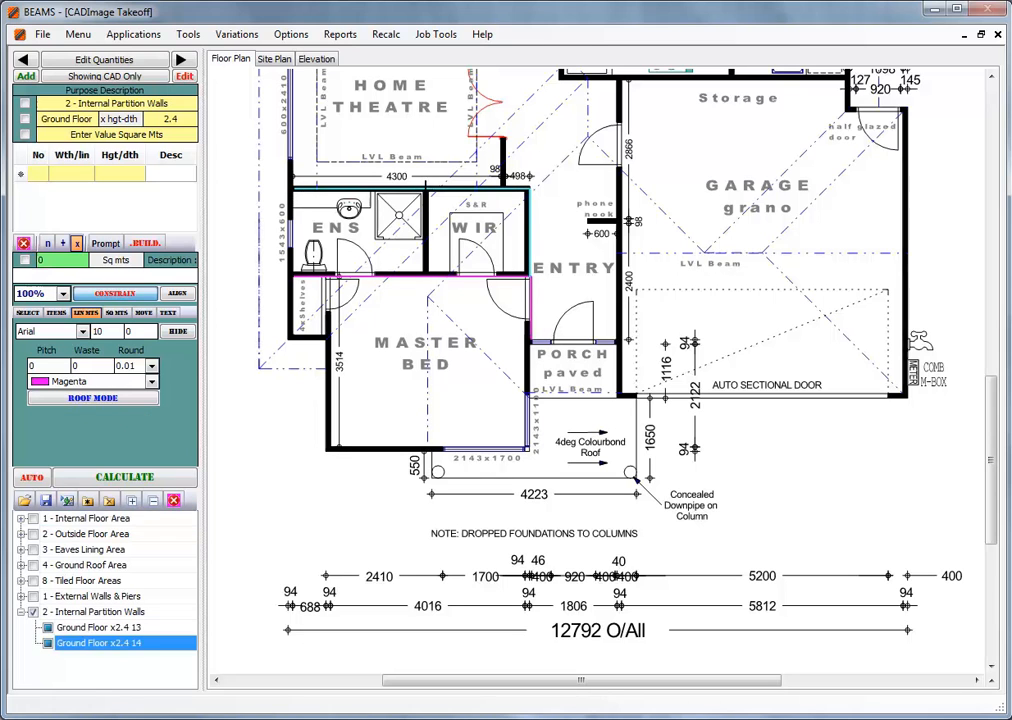
pyautogui.click(426, 189)
pyautogui.click(427, 274)
pyautogui.rightClick(427, 273)
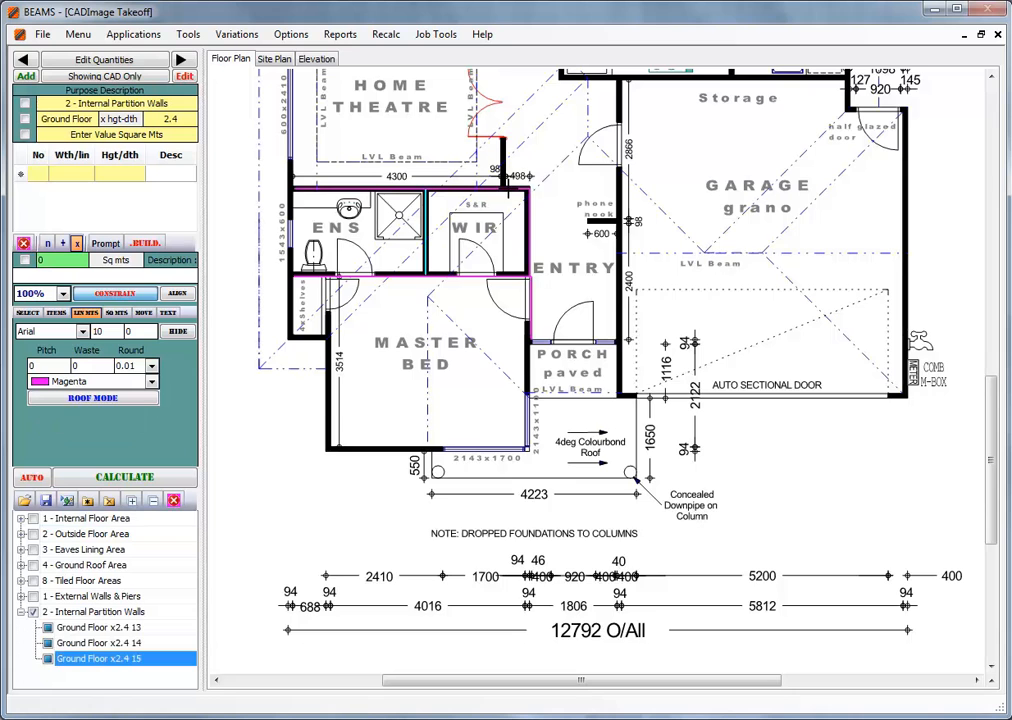
# Trace the home theatre's partition walls along the double-door side and the family room side.
pyautogui.click(503, 187)
pyautogui.scroll(2, 503, 187)
pyautogui.click(503, 210)
pyautogui.click(291, 211)
pyautogui.rightClick(292, 211)
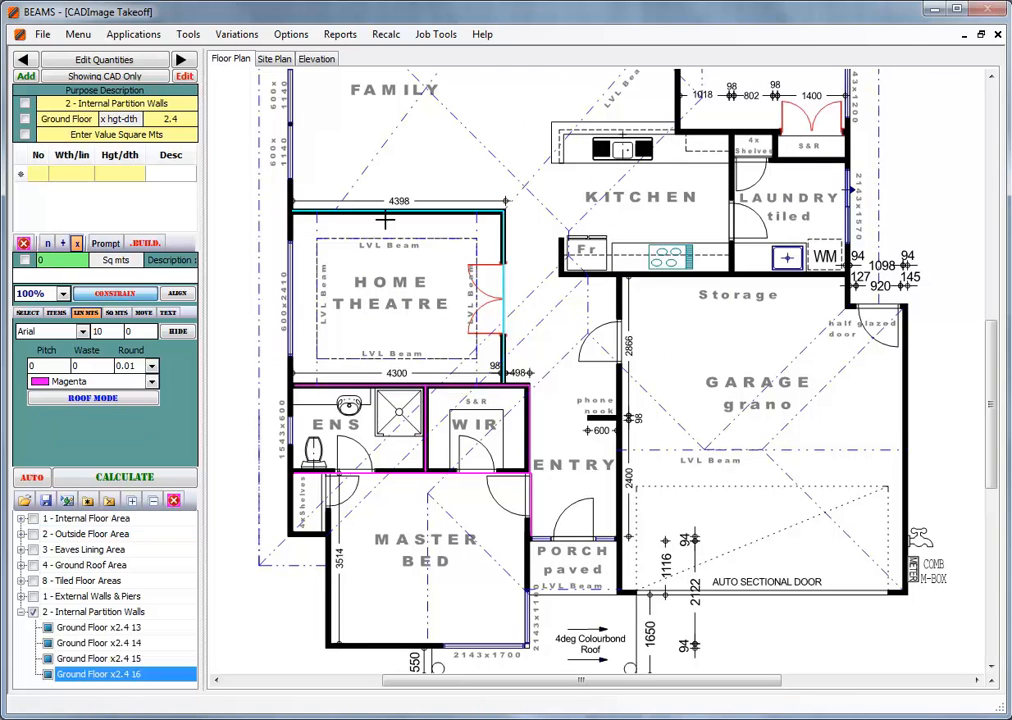
# Trace the partition around the kitchen fridge recess to the garage wall, and the short phone nook wall.
pyautogui.click(562, 238)
pyautogui.click(563, 270)
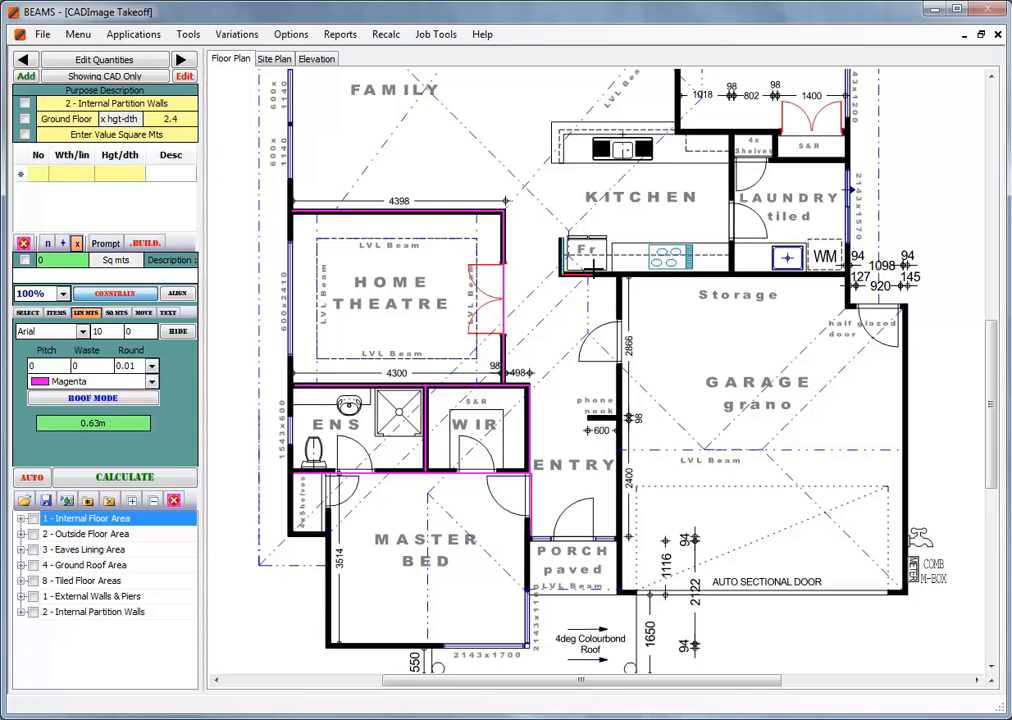
pyautogui.rightClick(617, 271)
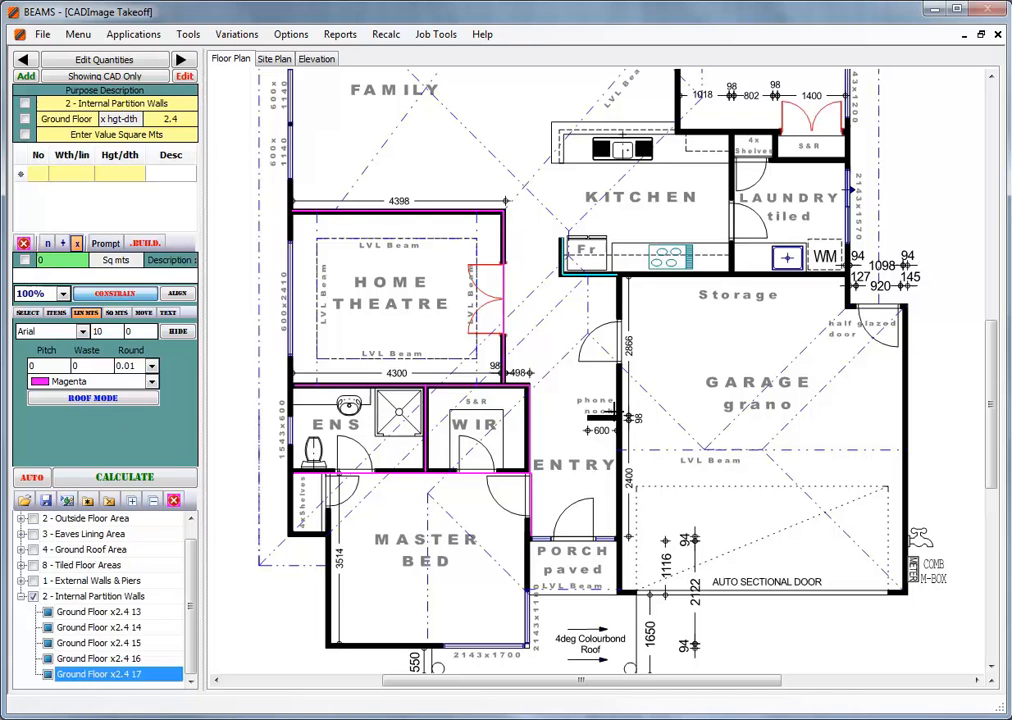
pyautogui.click(617, 418)
pyautogui.rightClick(587, 422)
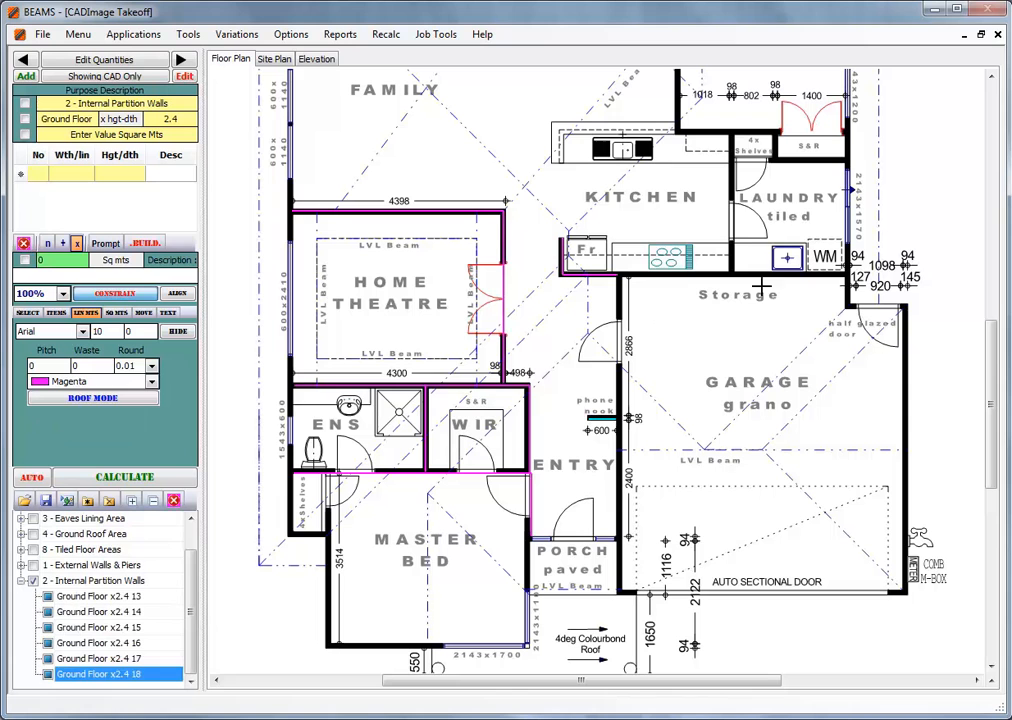
# Trace the laundry/kitchen partition, the front and back walls of the laundry shelves and Bed 3 robe, and the divider between them.
pyautogui.click(730, 272)
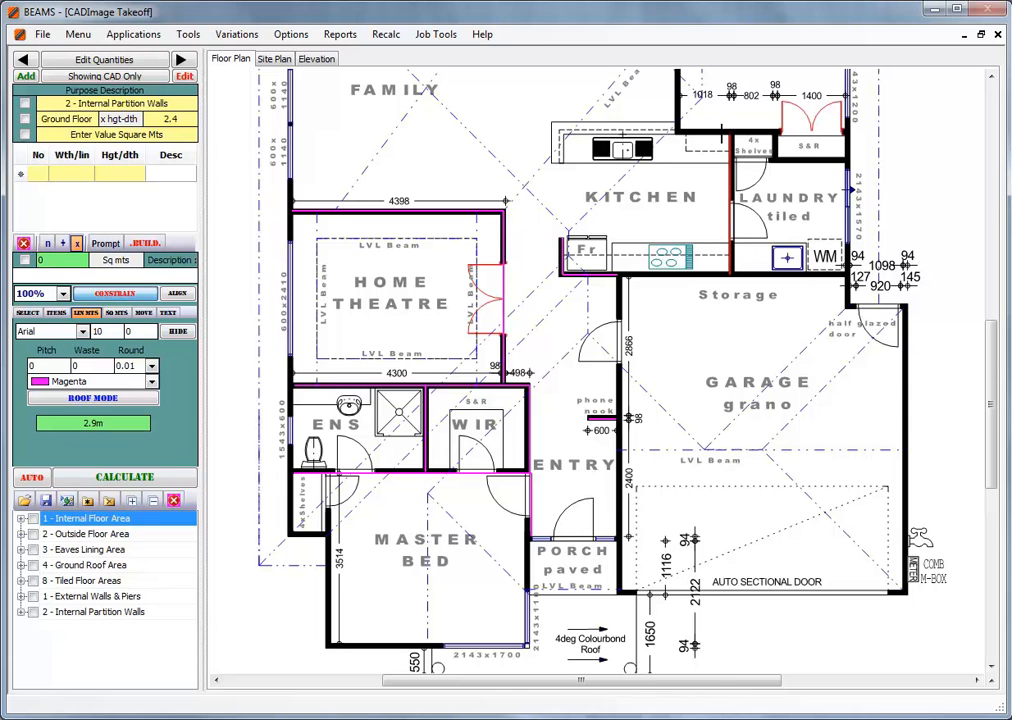
pyautogui.click(731, 132)
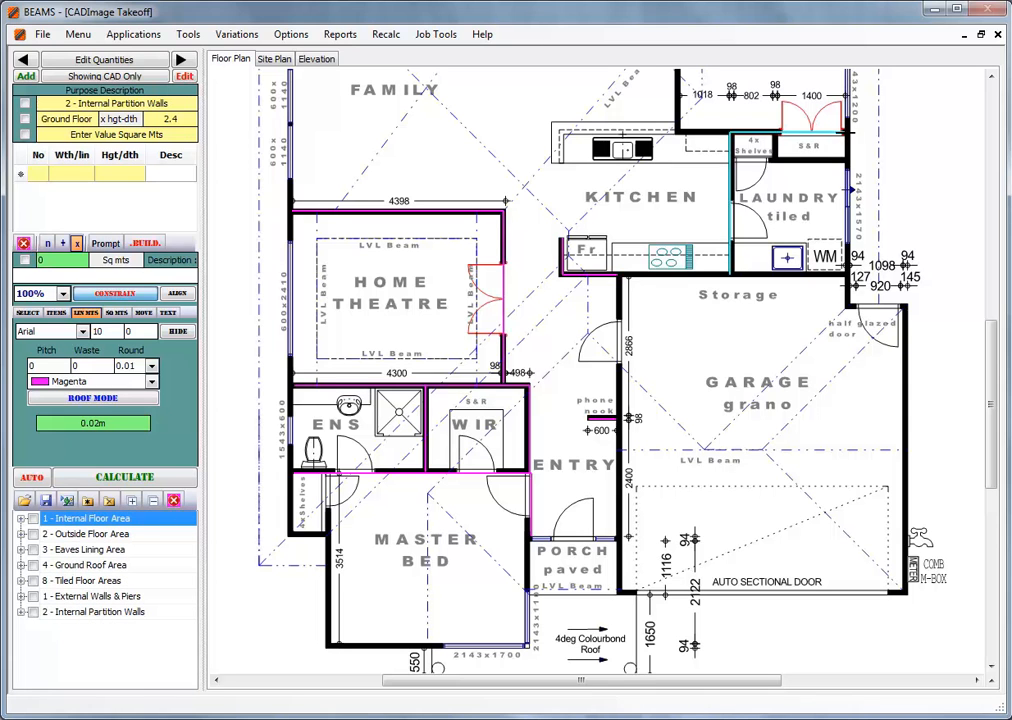
pyautogui.rightClick(843, 130)
pyautogui.click(733, 160)
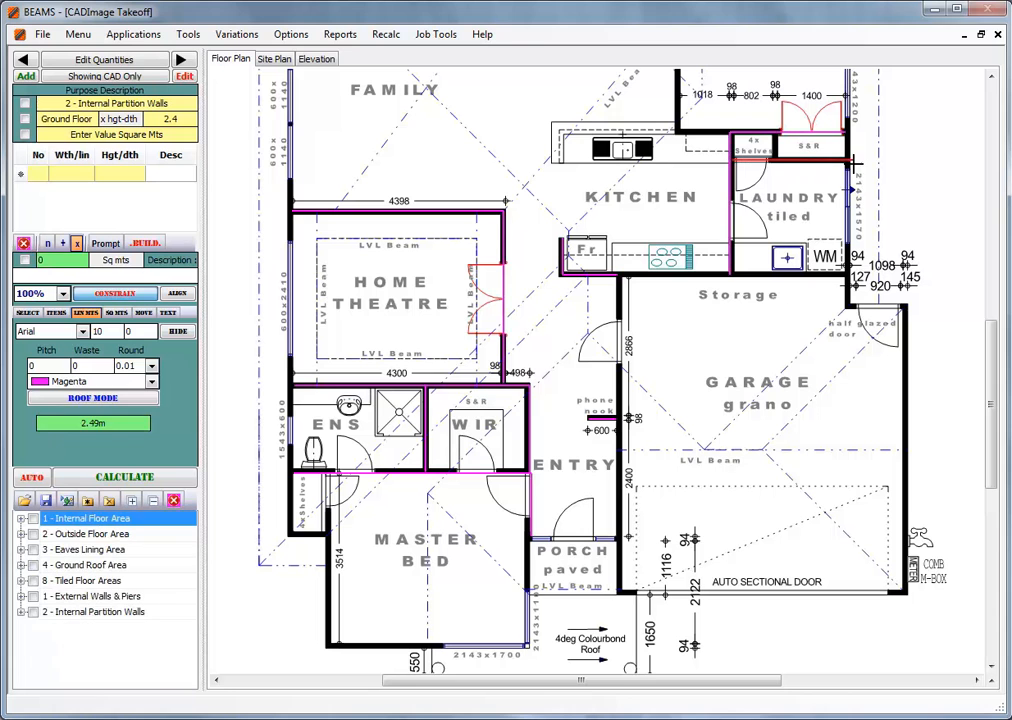
pyautogui.click(847, 163)
pyautogui.rightClick(847, 163)
pyautogui.click(777, 132)
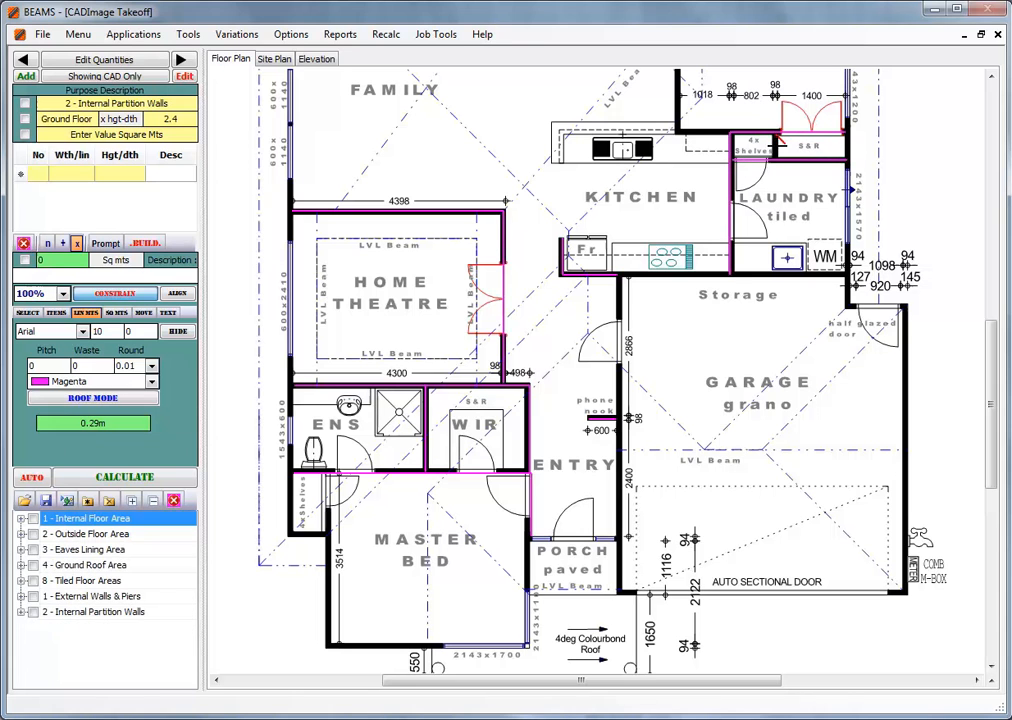
pyautogui.click(775, 159)
pyautogui.rightClick(775, 159)
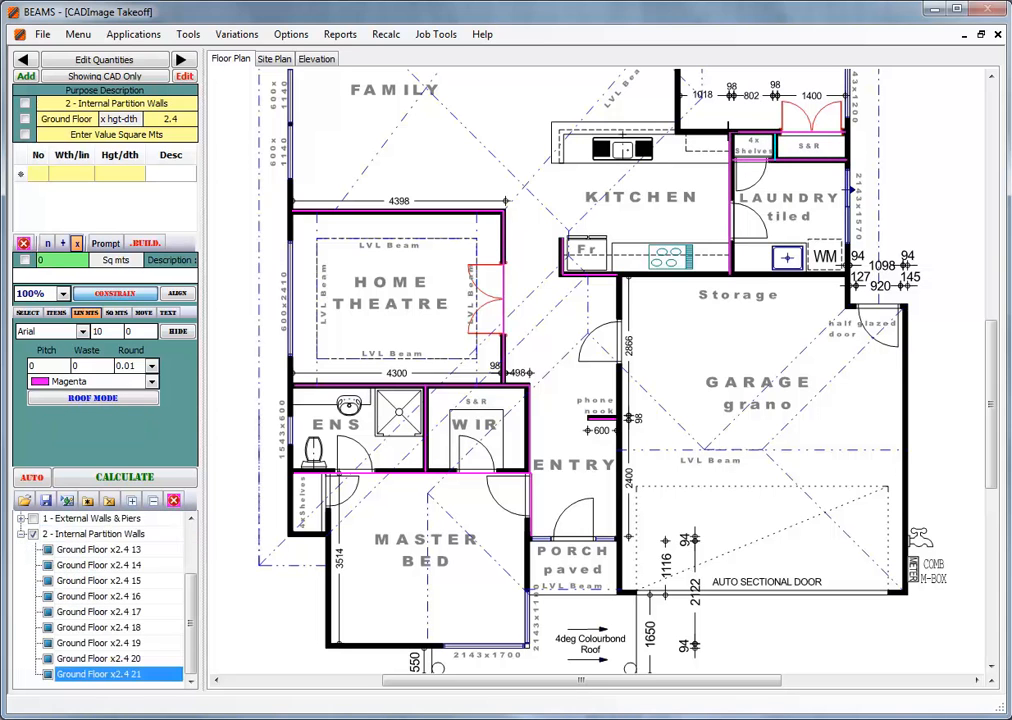
# Trace the partition from the laundry shelves along Bed 3's kitchen and dining sides and across the passage and WC to the external wall.
pyautogui.click(730, 131)
pyautogui.scroll(3, 535, 110)
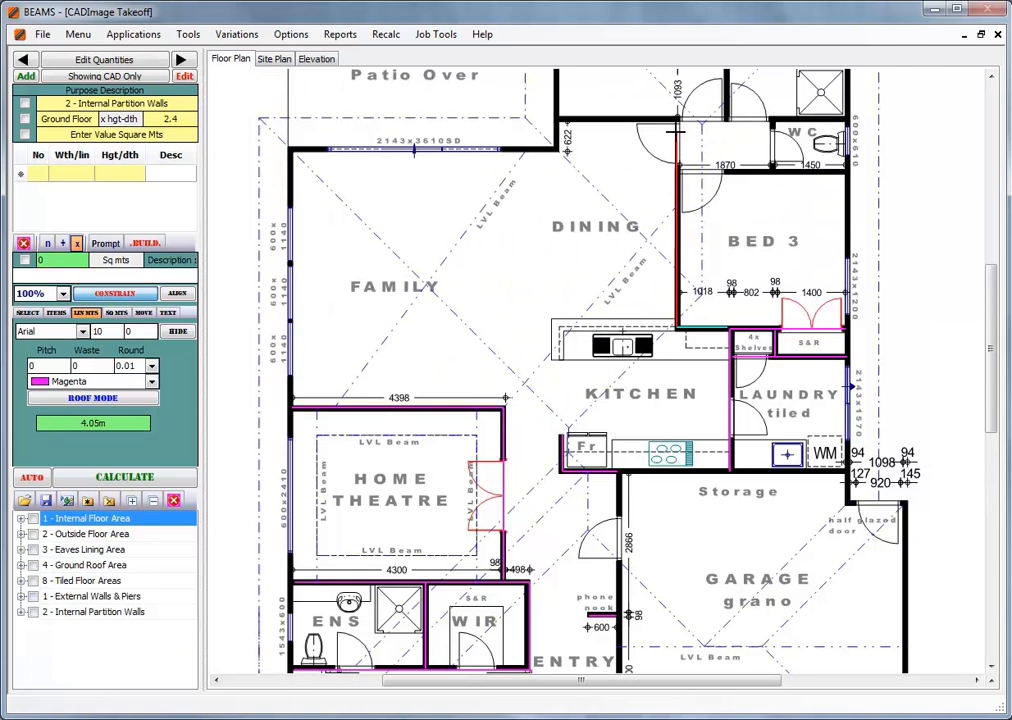
pyautogui.click(843, 112)
pyautogui.rightClick(838, 116)
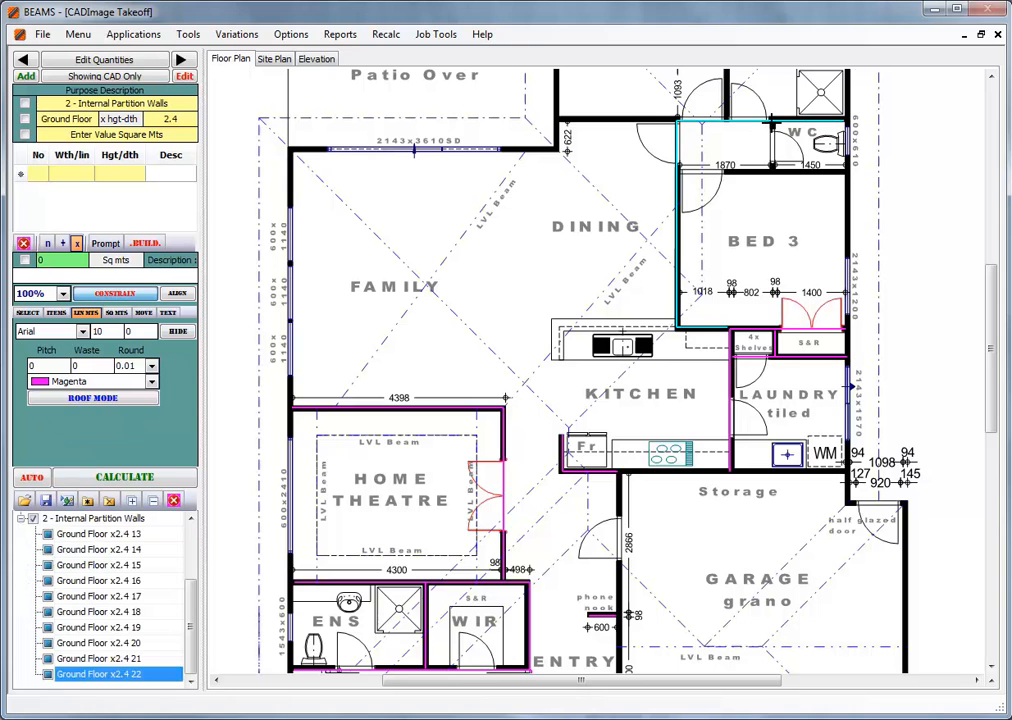
# Trace the WC's passage-side wall and the partition separating Bed 3 from the WC and passage.
pyautogui.click(771, 121)
pyautogui.rightClick(771, 172)
pyautogui.click(847, 173)
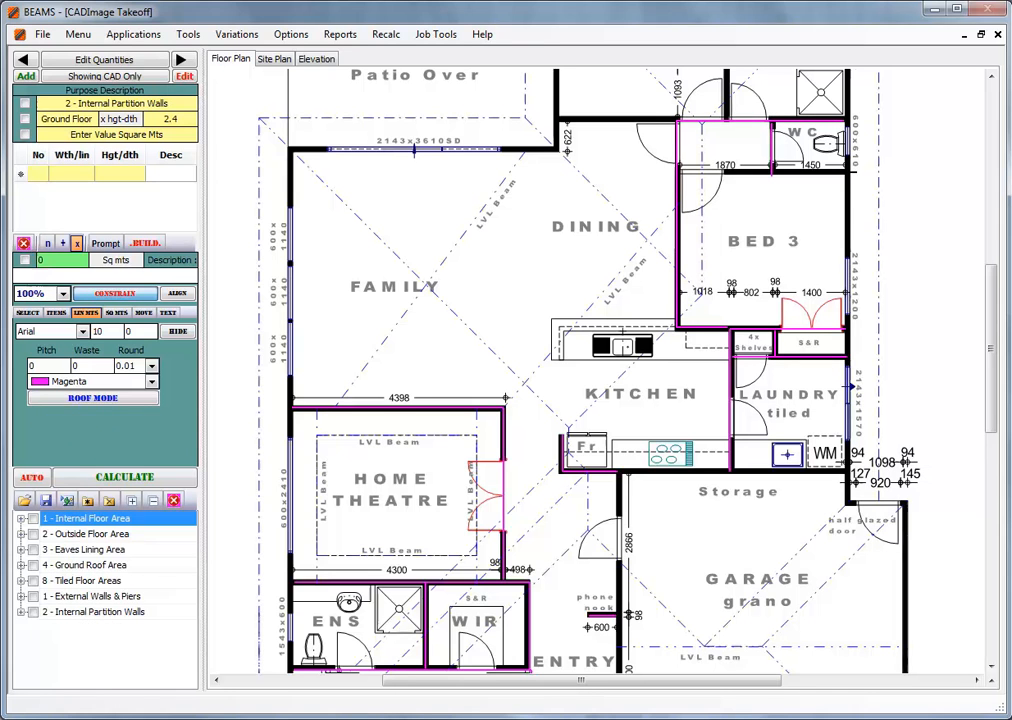
pyautogui.click(681, 173)
pyautogui.rightClick(681, 173)
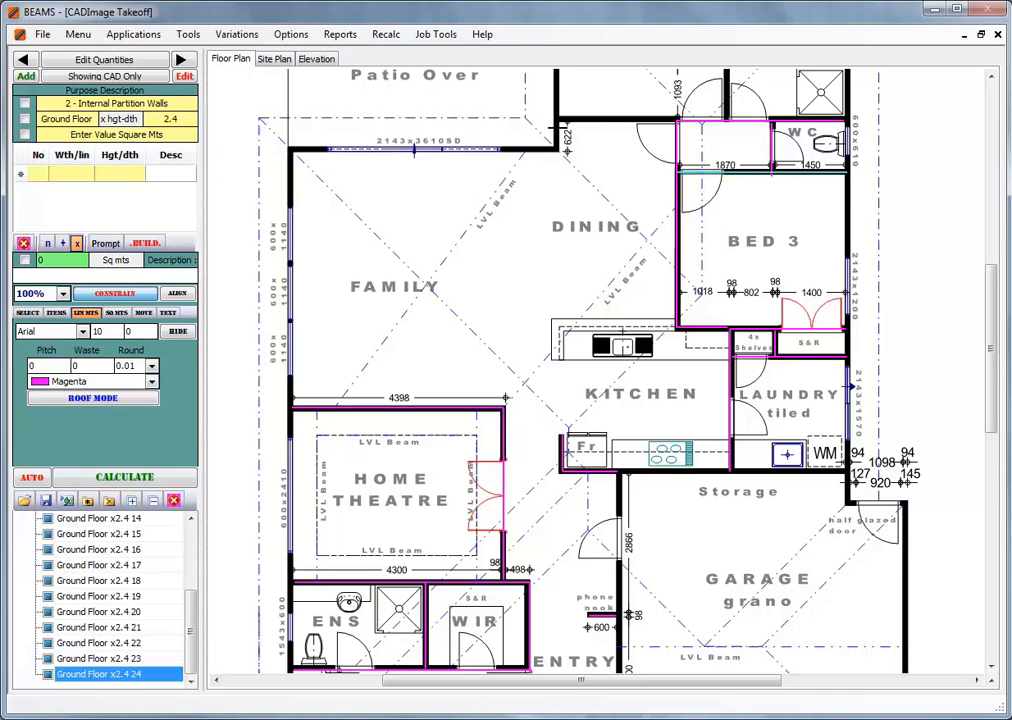
# Trace the internal partition wall between Bed 2 and the dining area on the floor plan.
pyautogui.click(681, 119)
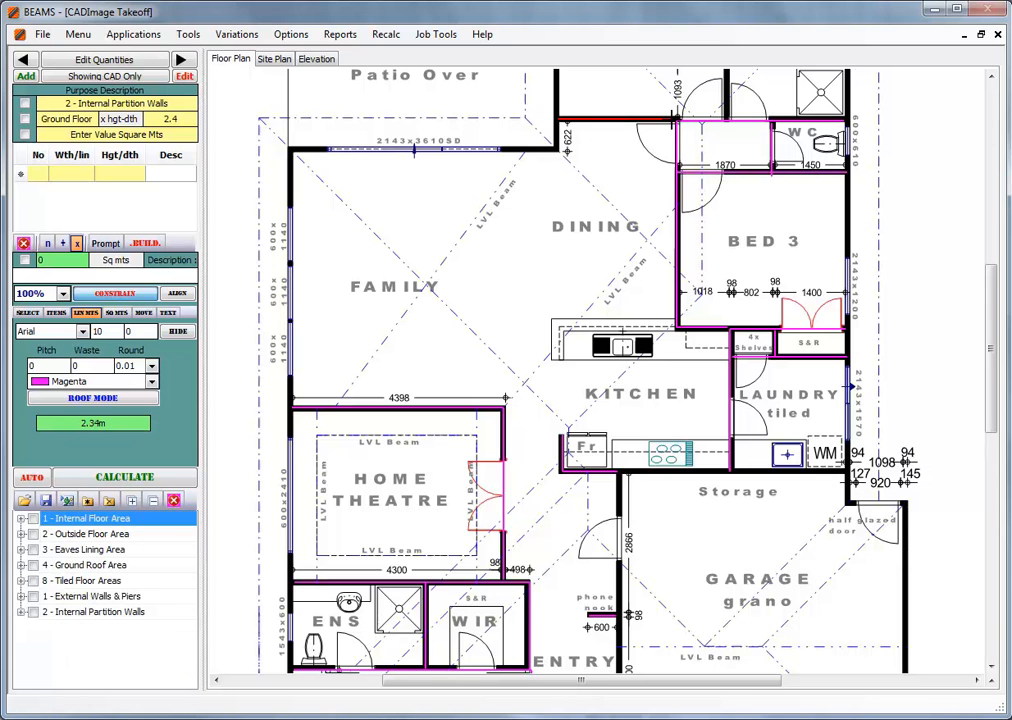
pyautogui.click(557, 118)
pyautogui.rightClick(557, 118)
# Trace the partition walls around the Bed 2 robe and between Bed 2's doorway and the bathroom.
pyautogui.scroll(2, 766, 168)
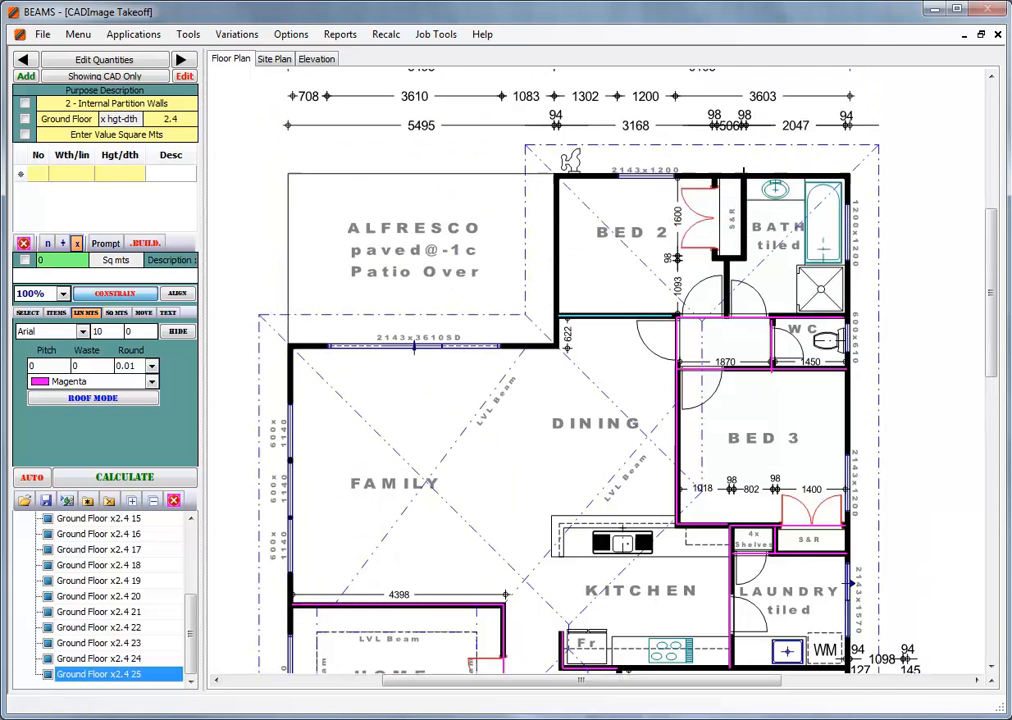
pyautogui.click(743, 176)
pyautogui.click(743, 258)
pyautogui.rightClick(712, 258)
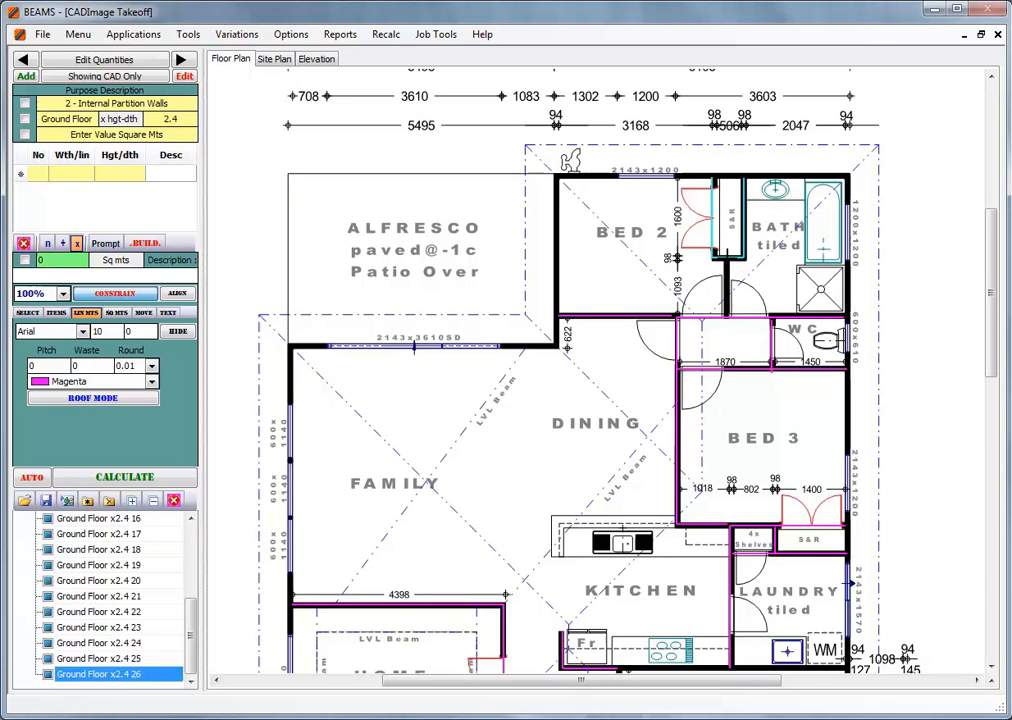
pyautogui.click(727, 258)
pyautogui.click(731, 316)
pyautogui.rightClick(734, 316)
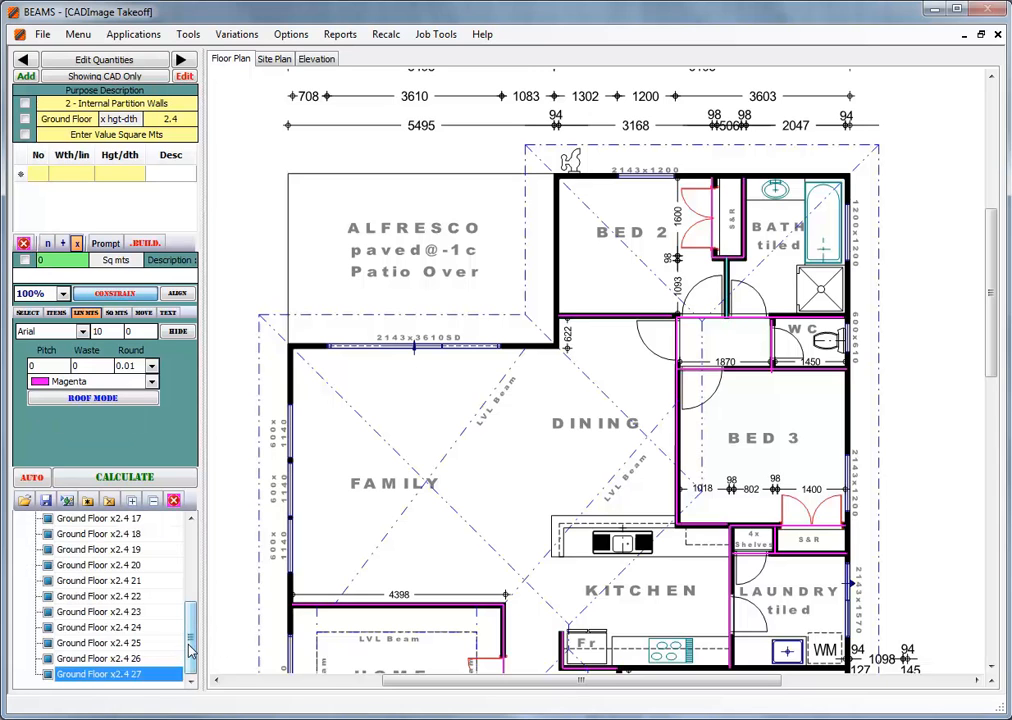
# Calculate and build all traced Ground Floor internal partition walls, including the Internal Walls Lin Mts prescription.
pyautogui.moveTo(195, 643); pyautogui.dragTo(194, 590)
pyautogui.keyDown('shift'); pyautogui.click(108, 567); pyautogui.keyUp('shift')
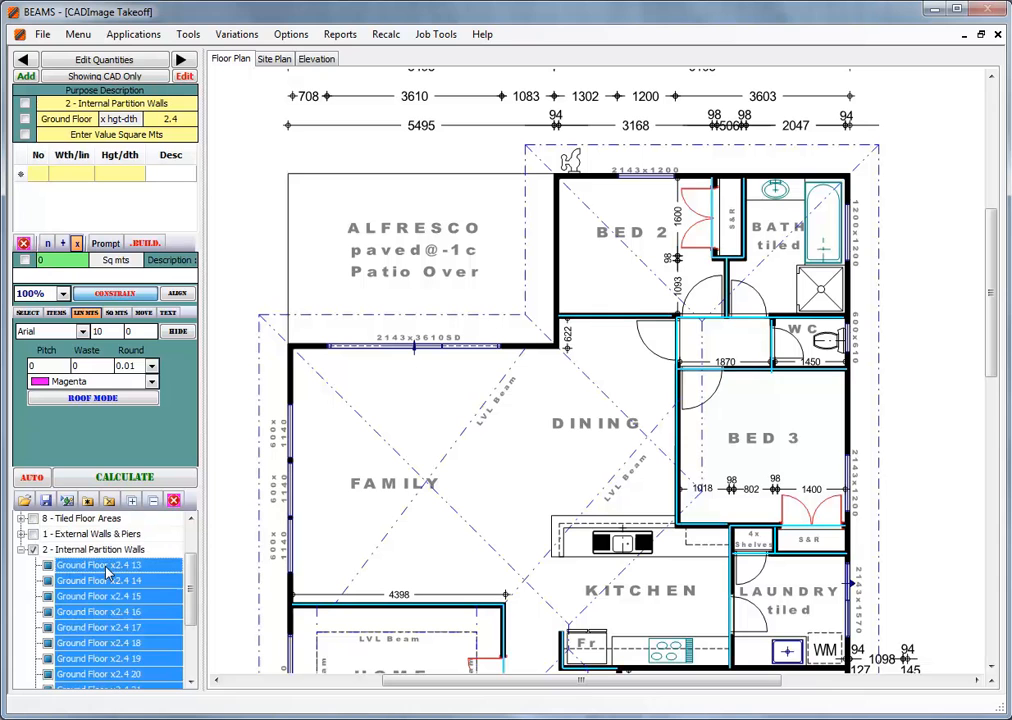
pyautogui.click(118, 479)
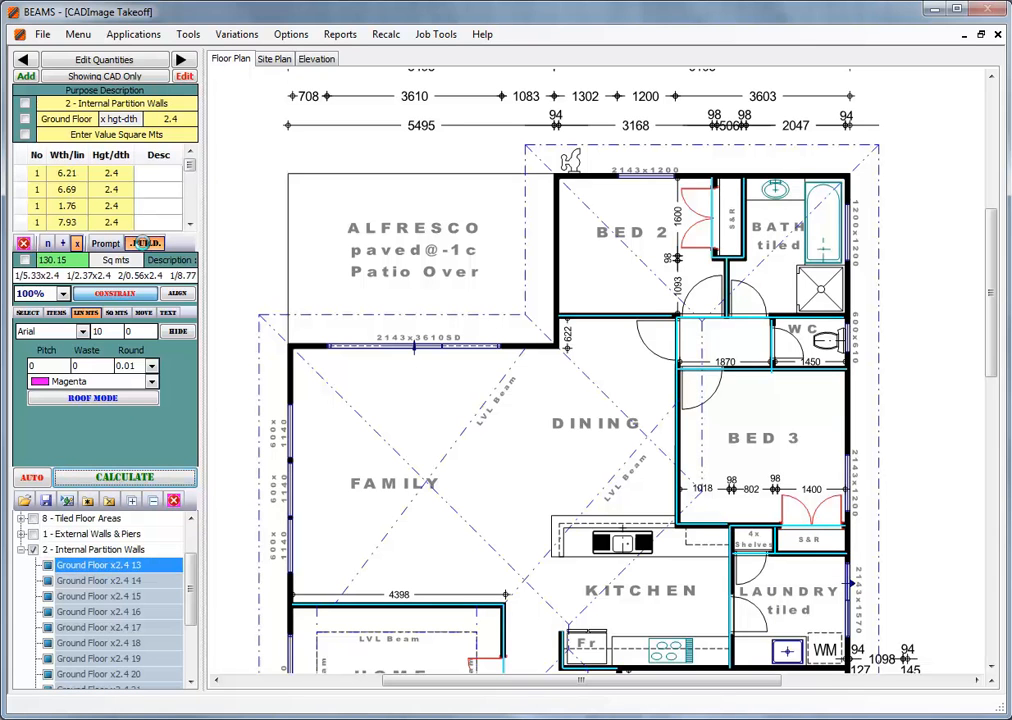
pyautogui.click(146, 244)
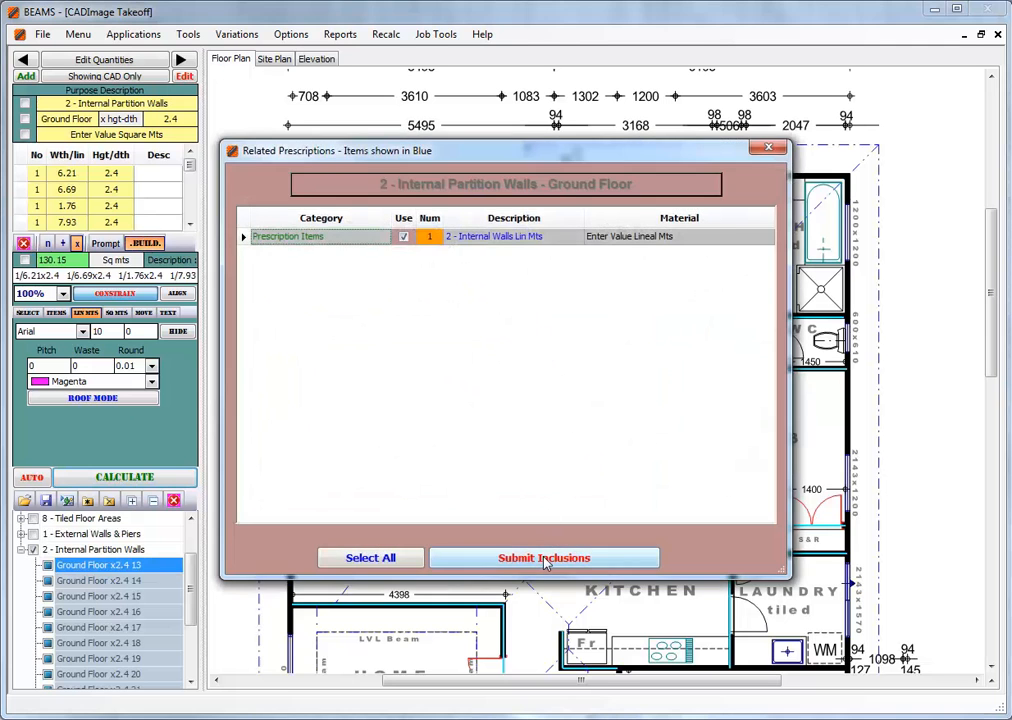
pyautogui.click(545, 560)
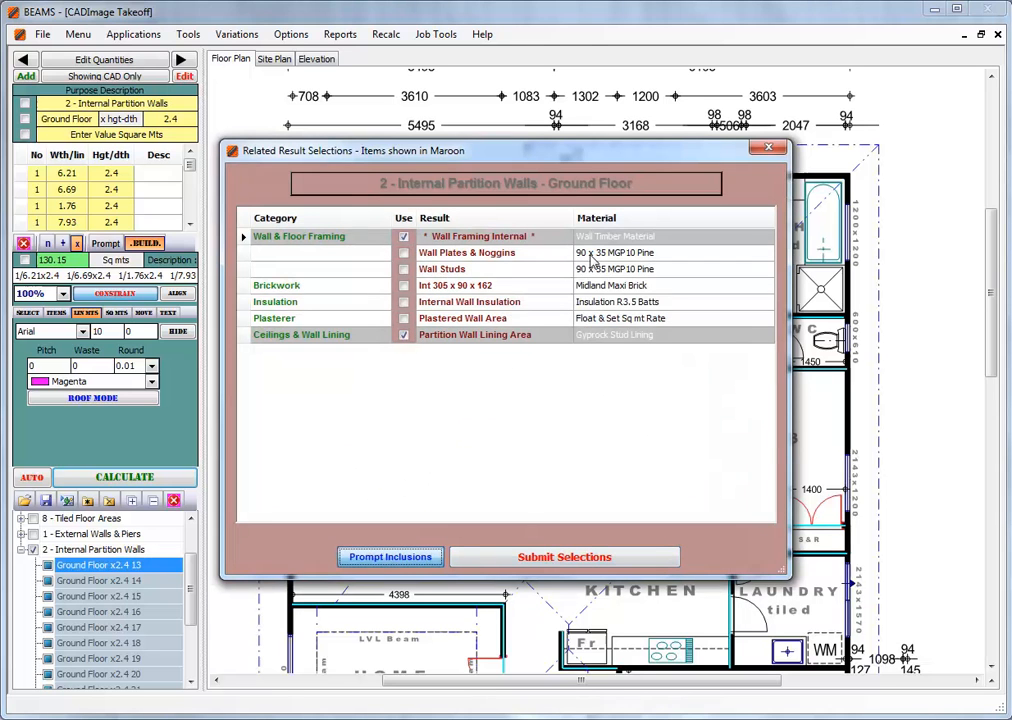
# Include Internal Wall Insulation with Insulation R2.5 Batts, then submit the wall selections and the Painter Internal Walls inclusion.
pyautogui.click(404, 302)
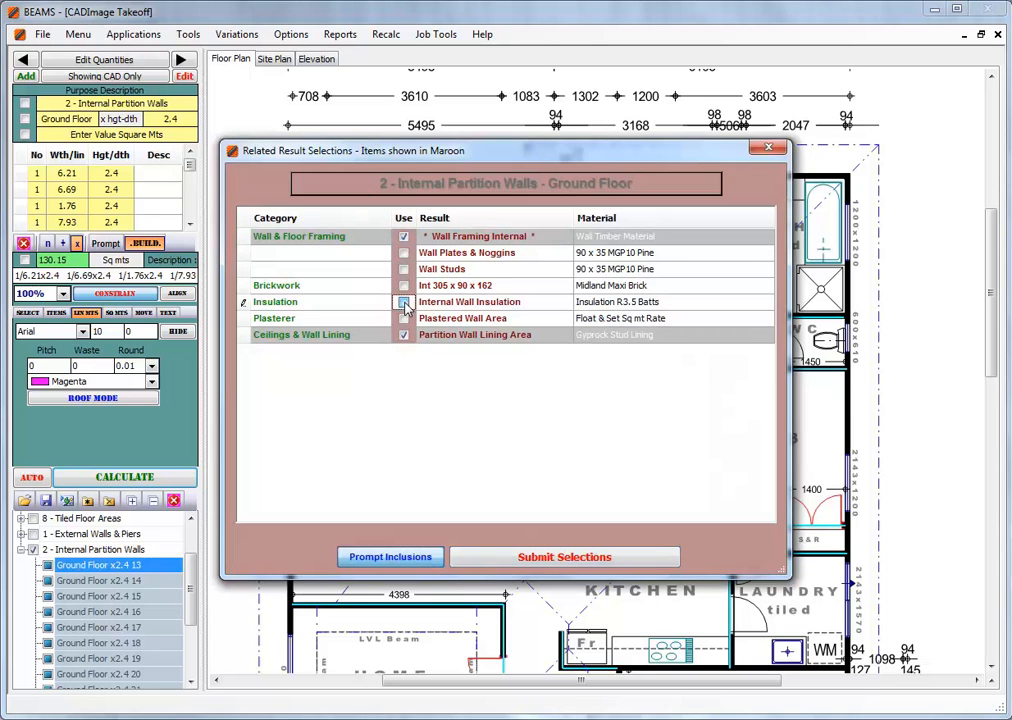
pyautogui.click(771, 305)
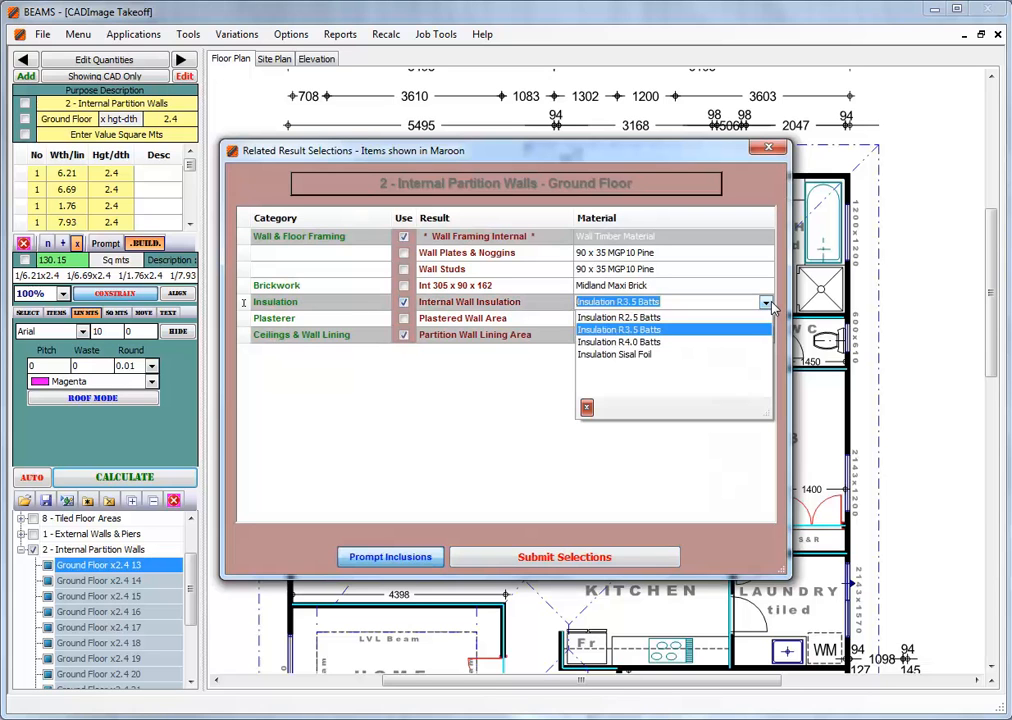
pyautogui.click(699, 319)
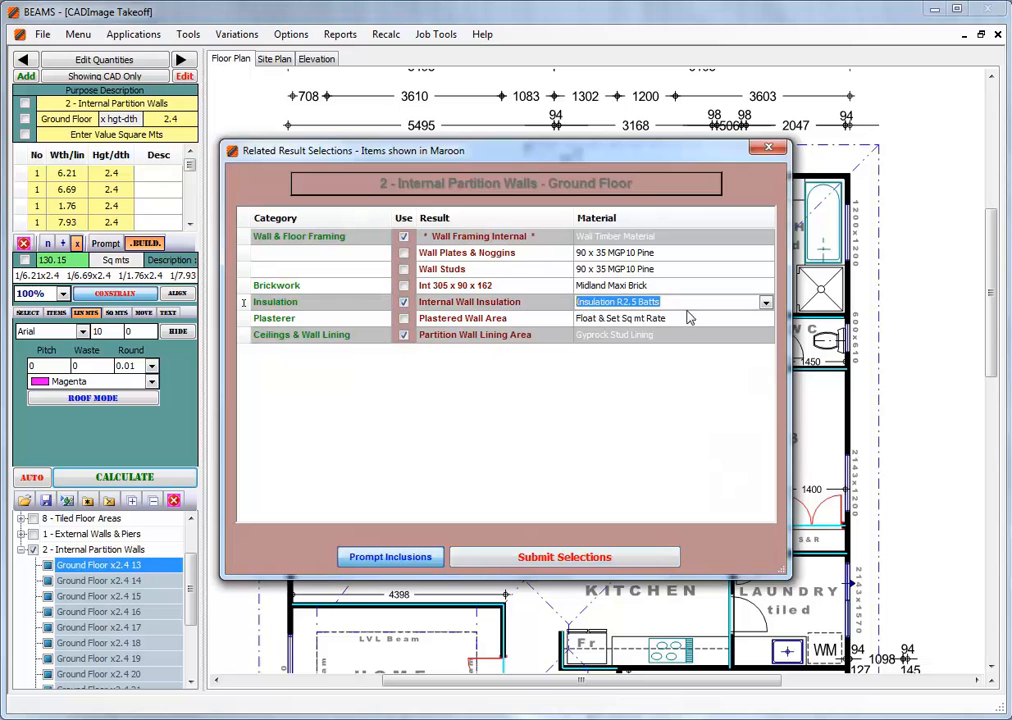
pyautogui.click(566, 557)
pyautogui.click(576, 558)
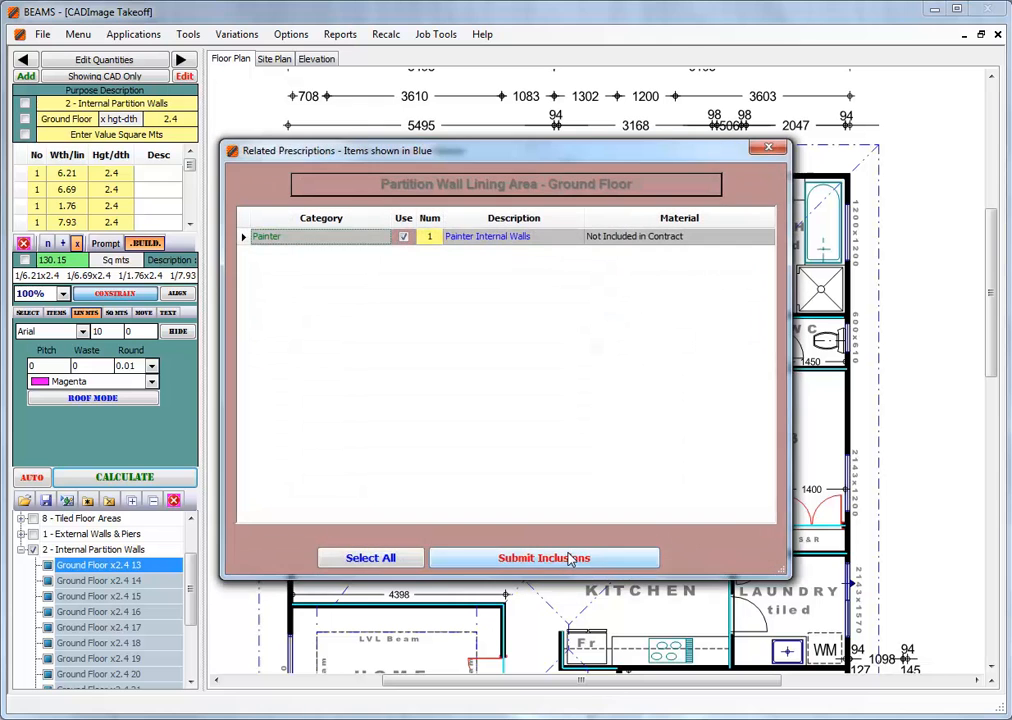
pyautogui.click(568, 558)
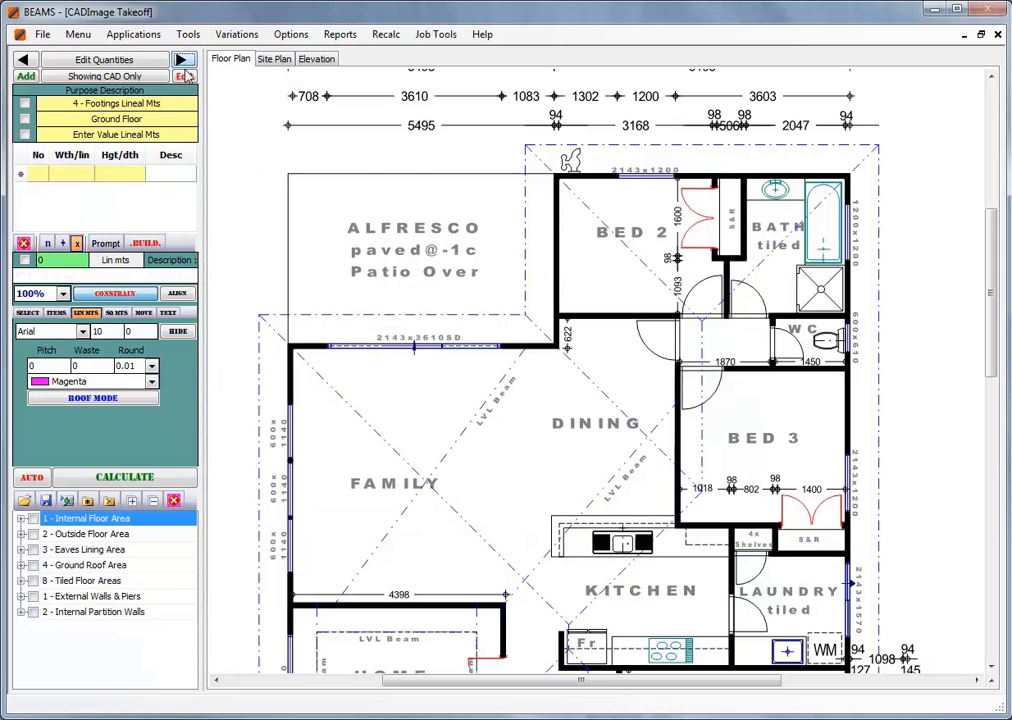
# Begin the Ground Floor footings line along the family room and Bed 2 external walls, running to the laundry-garage corner.
pyautogui.click(289, 346)
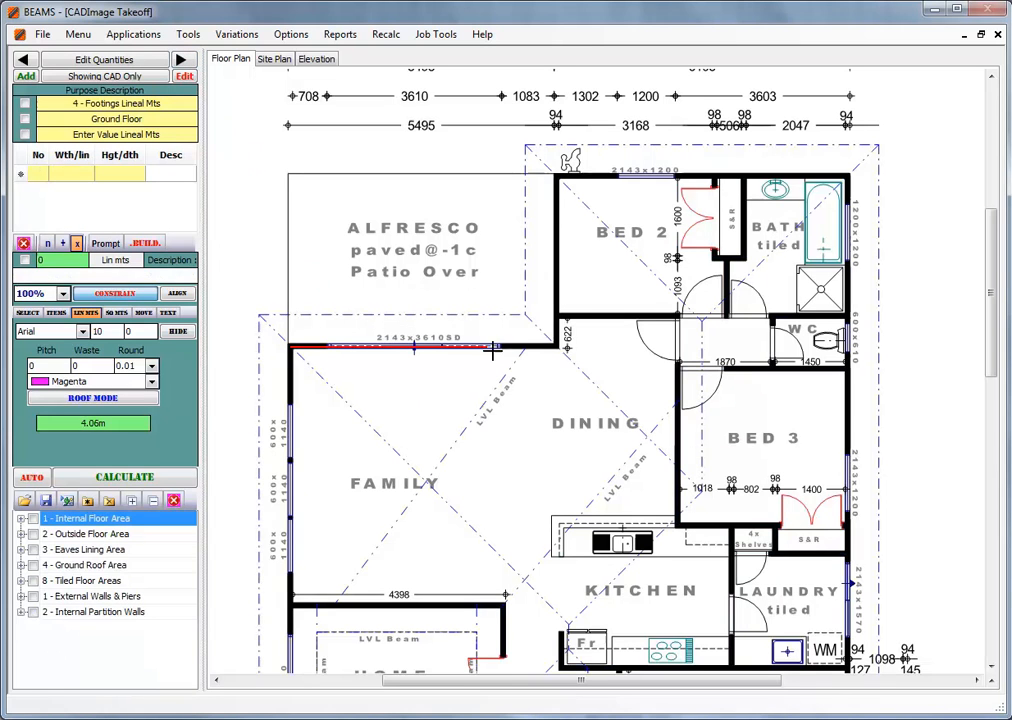
pyautogui.click(556, 346)
pyautogui.click(556, 175)
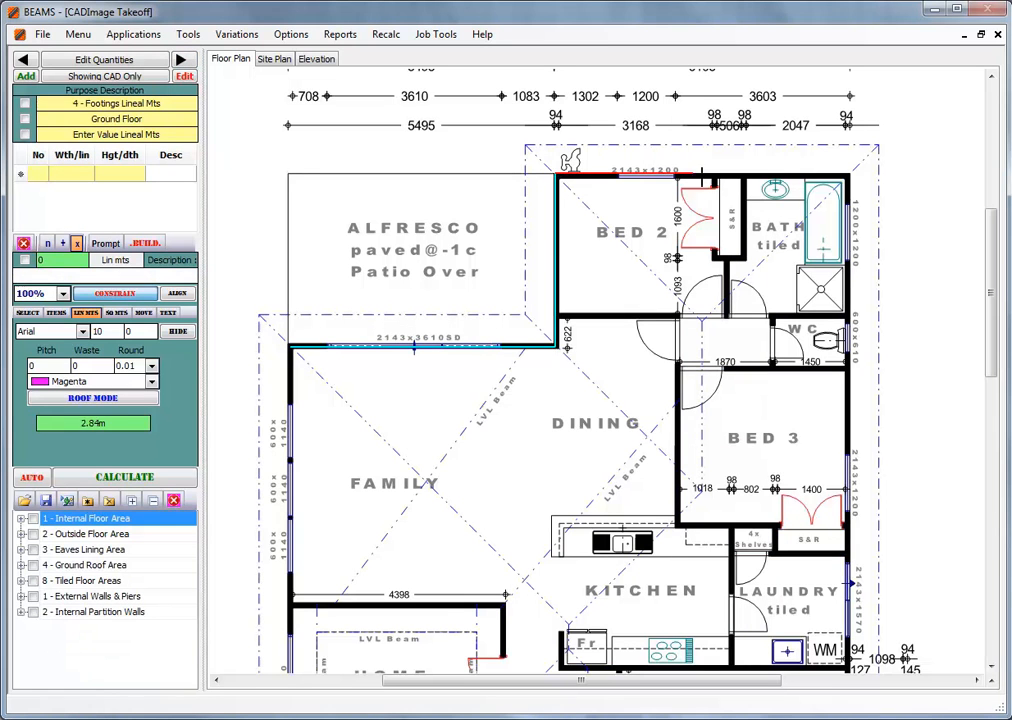
pyautogui.click(849, 175)
pyautogui.scroll(-3, 845, 270)
pyautogui.scroll(-3, 844, 275)
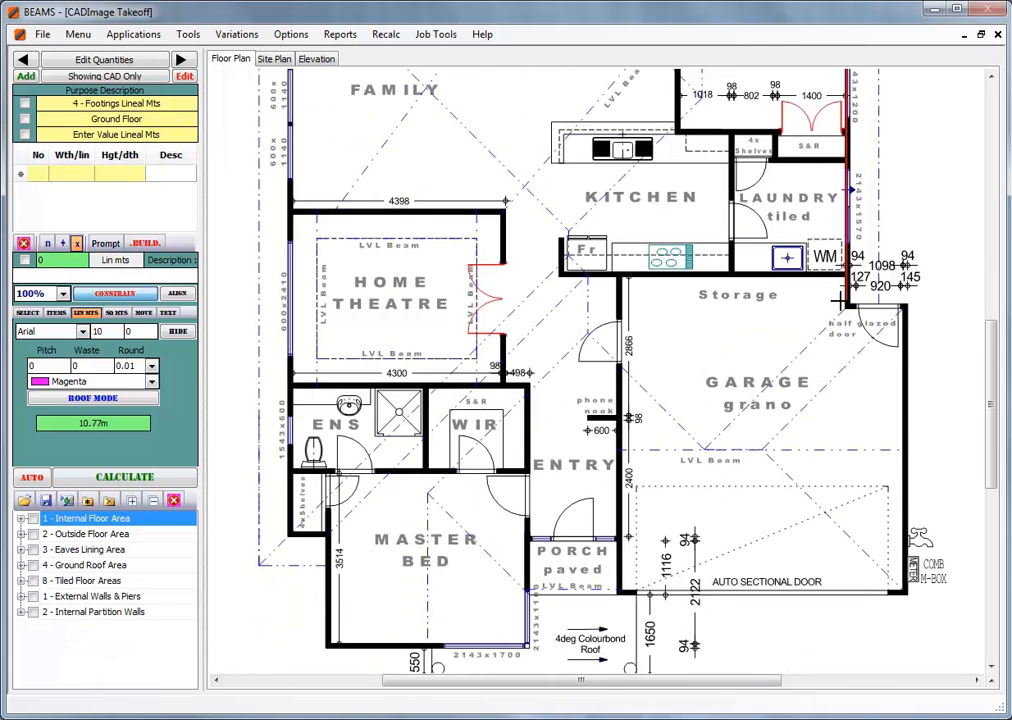
pyautogui.click(846, 273)
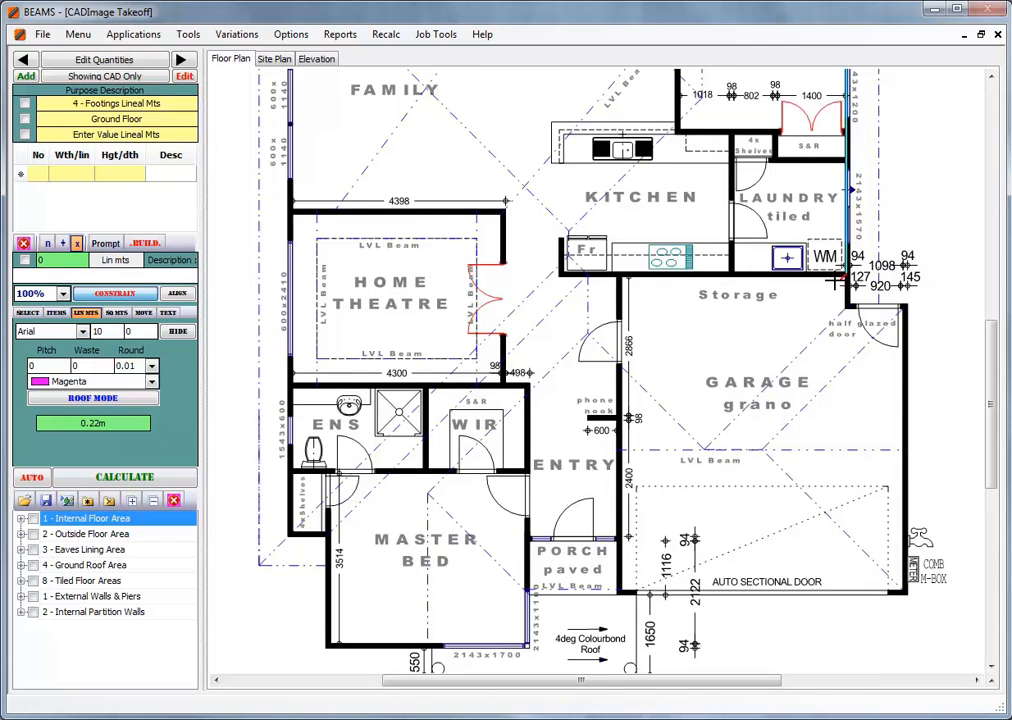
# Continue the footings line around the garage's inner walls, porch and master bedroom, closing the roughly 59 m run at the family room corner.
pyautogui.click(620, 273)
pyautogui.click(620, 537)
pyautogui.click(528, 537)
pyautogui.click(528, 646)
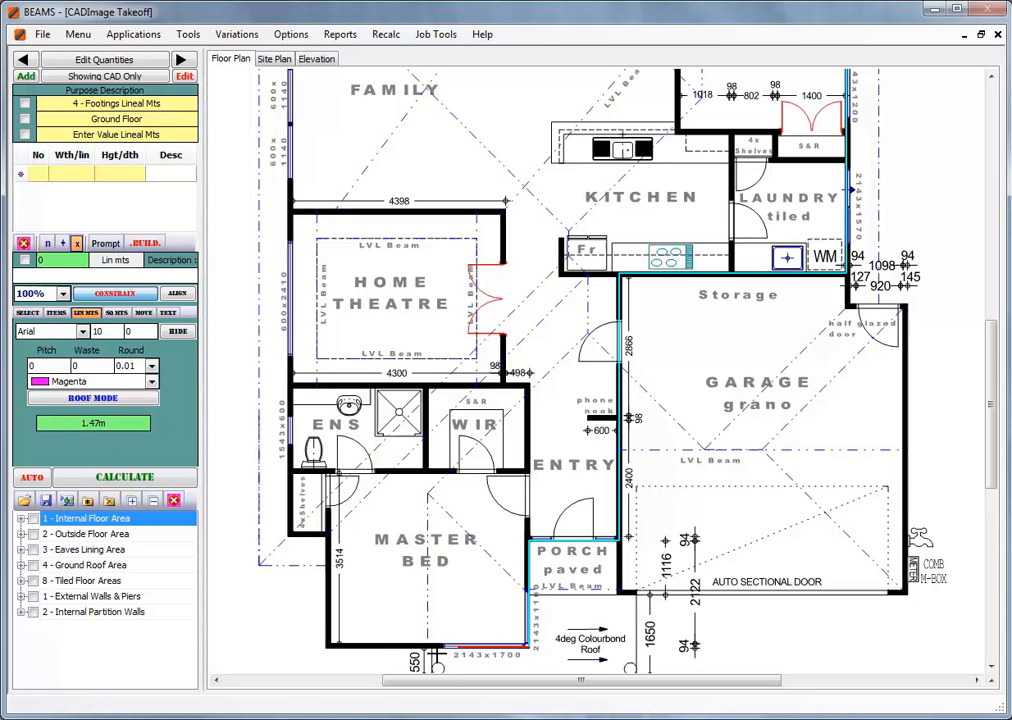
pyautogui.click(327, 647)
pyautogui.click(327, 535)
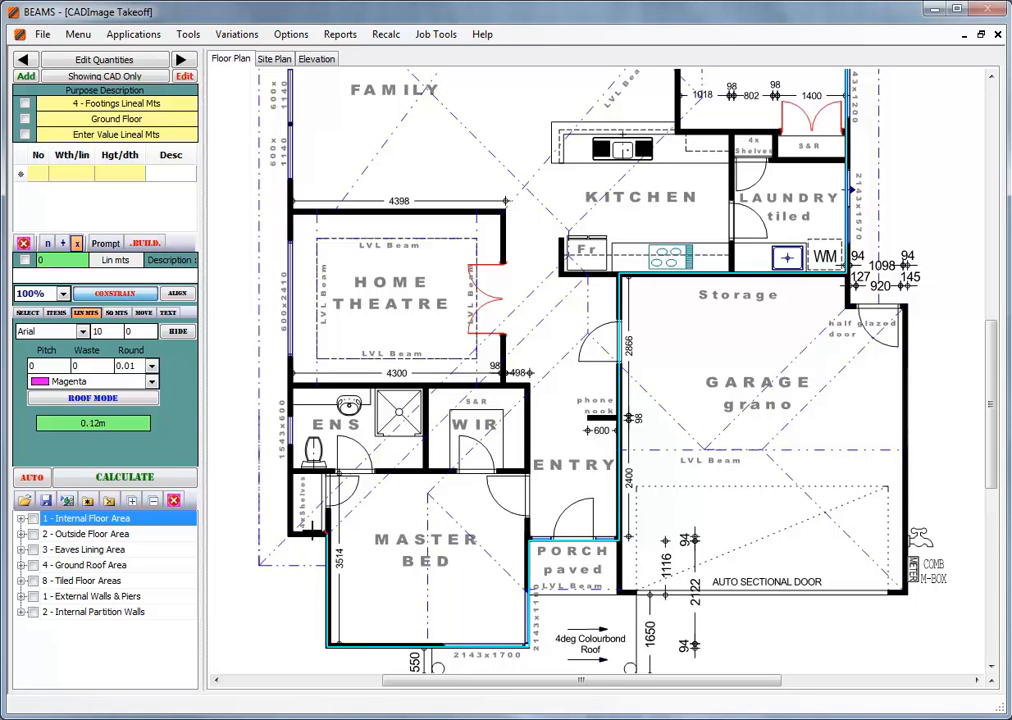
pyautogui.click(288, 535)
pyautogui.scroll(1, 291, 516)
pyautogui.scroll(3, 291, 516)
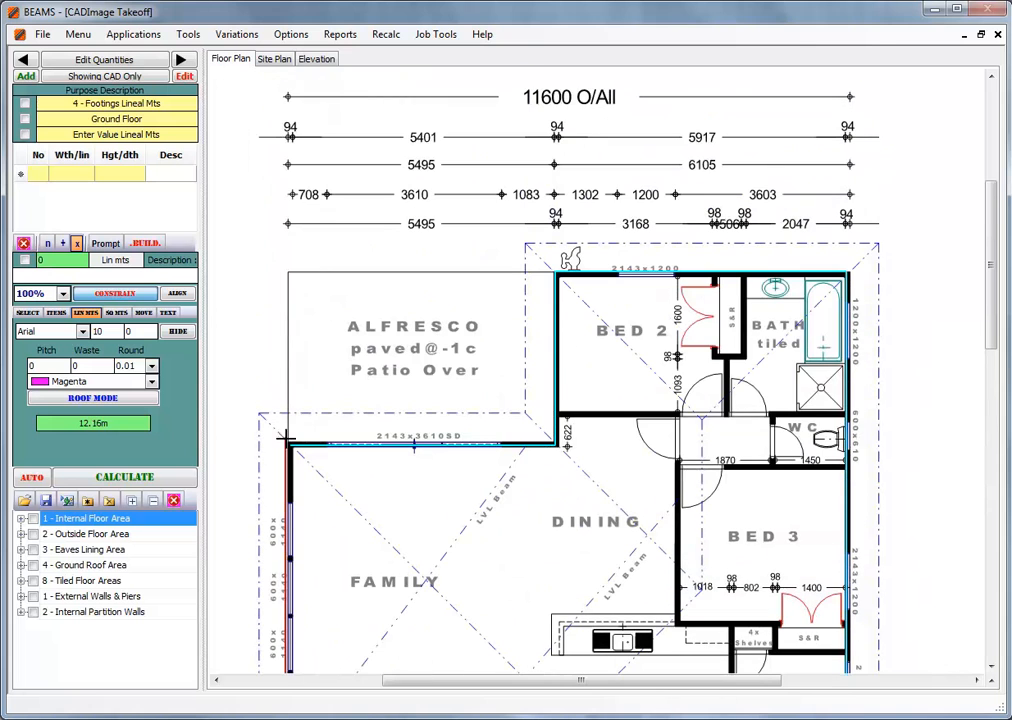
pyautogui.click(303, 437)
# Trace the garage footings, about 8.3 m, from the laundry corner past the side door and outer wall to the sectional door.
pyautogui.moveTo(998, 333); pyautogui.dragTo(1006, 480)
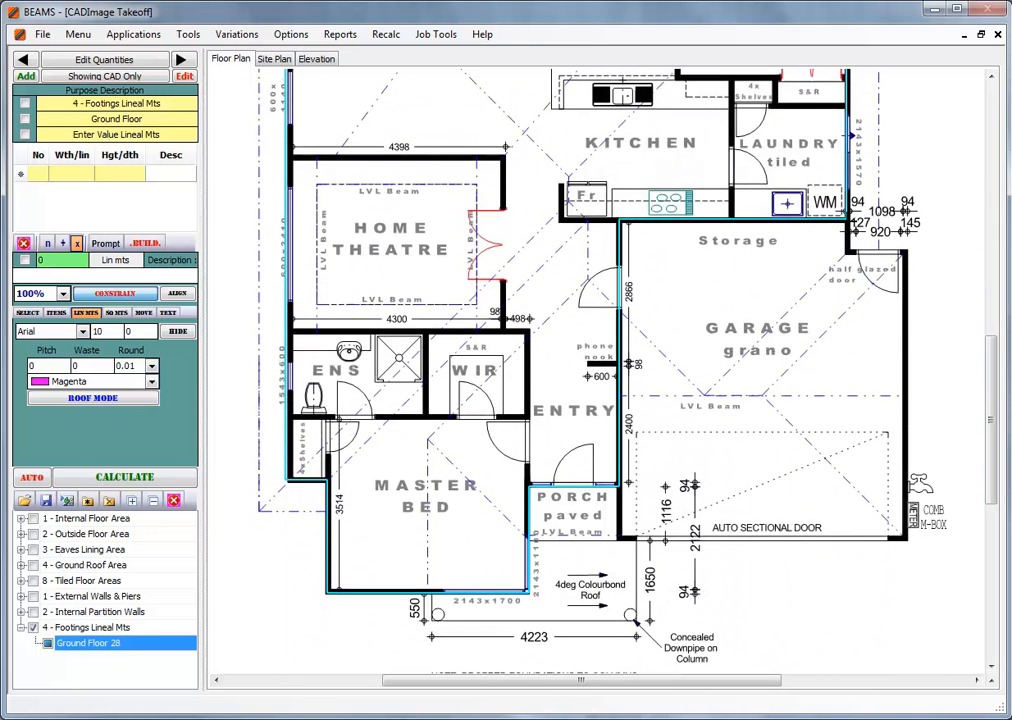
pyautogui.click(848, 218)
pyautogui.click(848, 250)
pyautogui.click(906, 251)
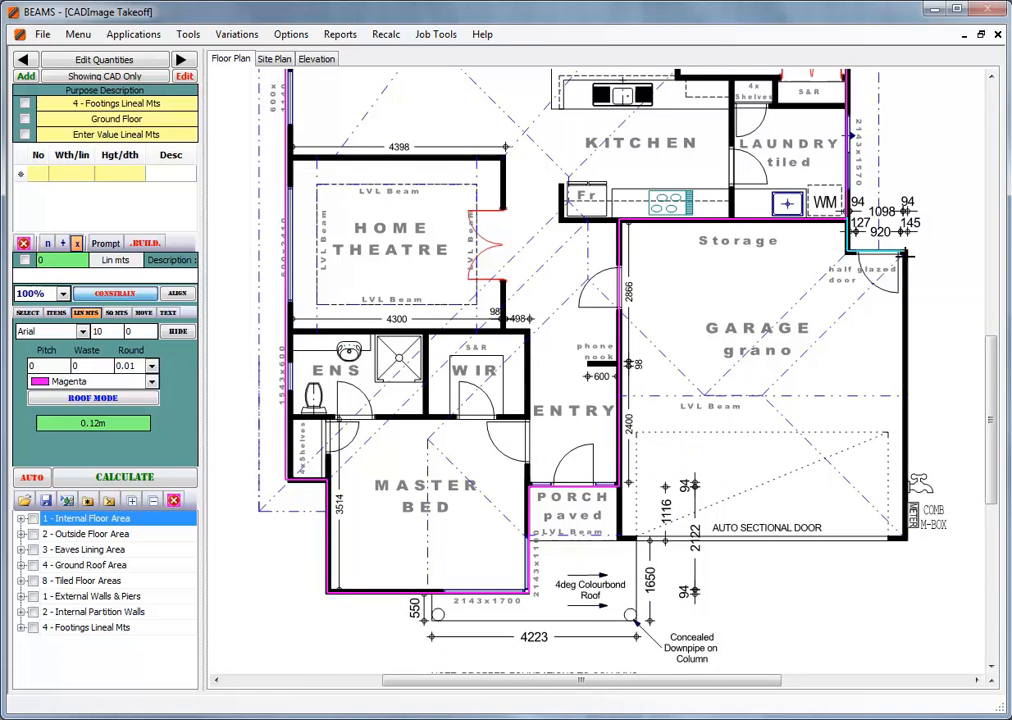
pyautogui.click(905, 538)
pyautogui.click(886, 539)
pyautogui.rightClick(886, 539)
# Trace the garage footing beside the porch and its short return at the sectional door, about 1.7 m long.
pyautogui.click(618, 486)
pyautogui.click(618, 540)
pyautogui.click(641, 541)
pyautogui.rightClick(646, 543)
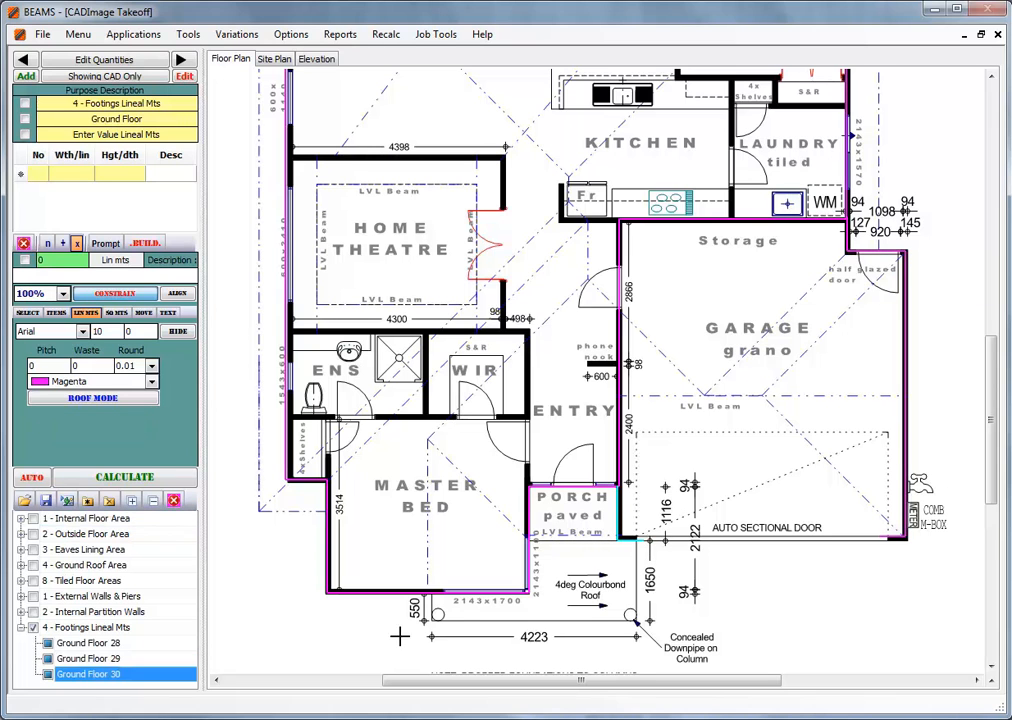
# Add a short footing line of about 0.6 m across each of the two columns in front of the porch.
pyautogui.click(421, 615)
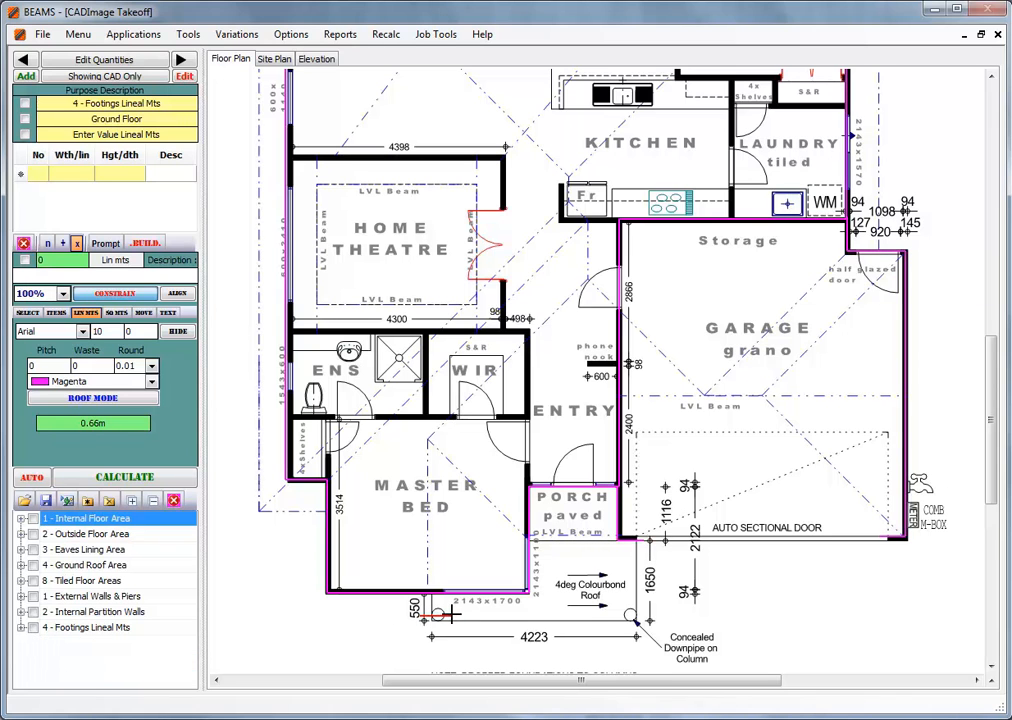
pyautogui.rightClick(466, 608)
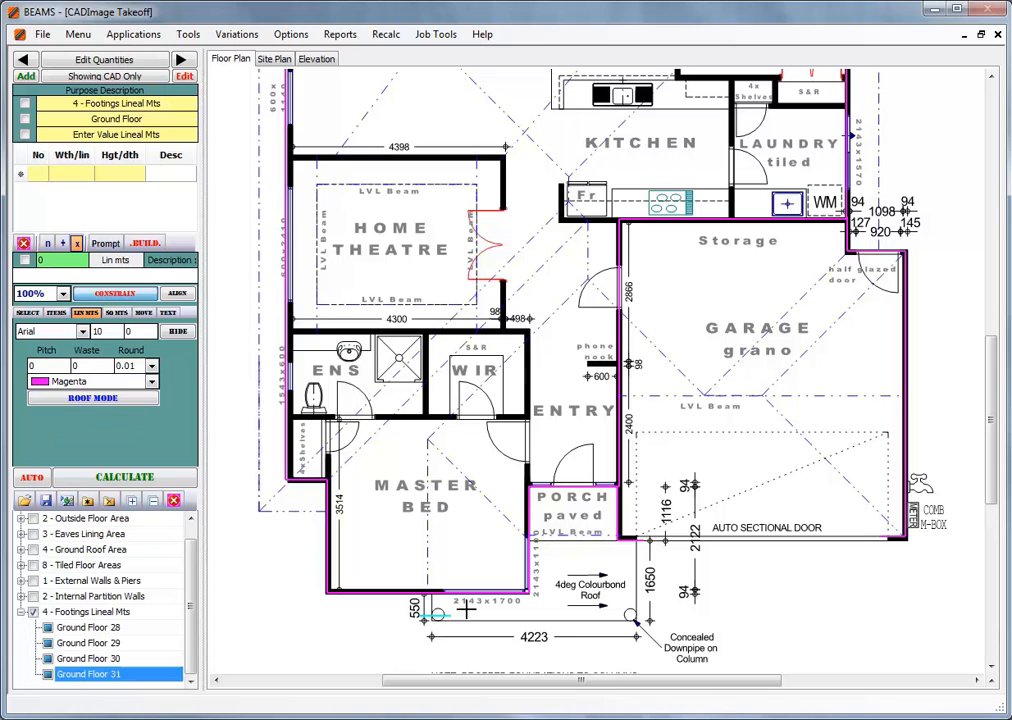
pyautogui.click(617, 615)
pyautogui.click(645, 616)
pyautogui.rightClick(645, 618)
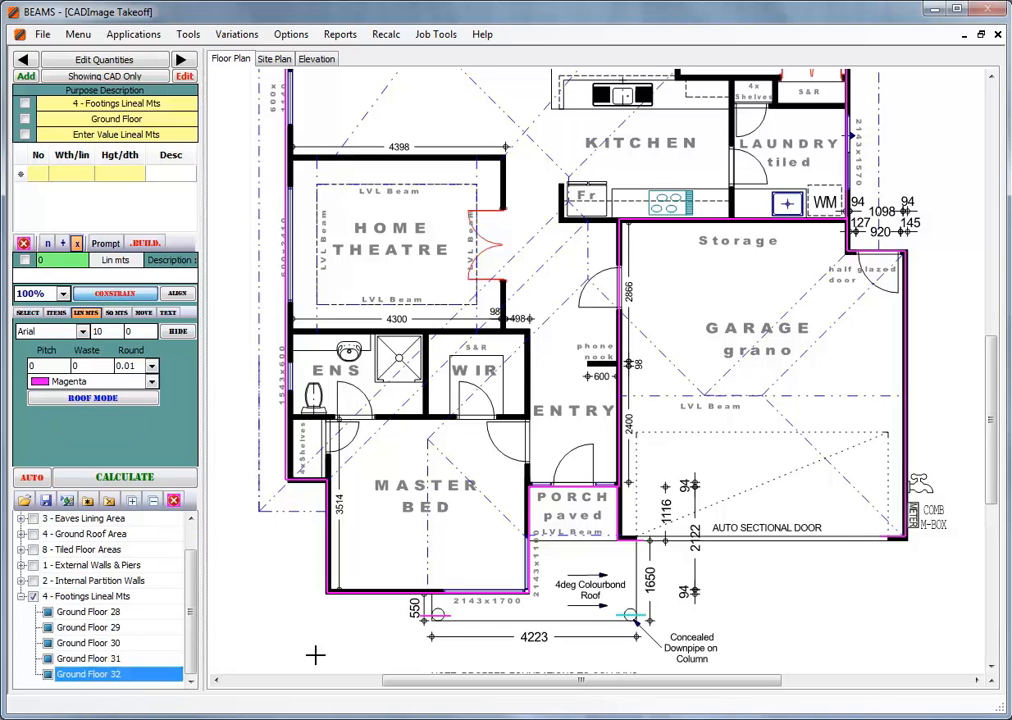
# Calculate and build all the Ground Floor footings, submitting the plumbing, drainage, trench mesh, footings concrete, pump and labour inclusions.
pyautogui.keyDown('shift'); pyautogui.click(83, 614); pyautogui.keyUp('shift')
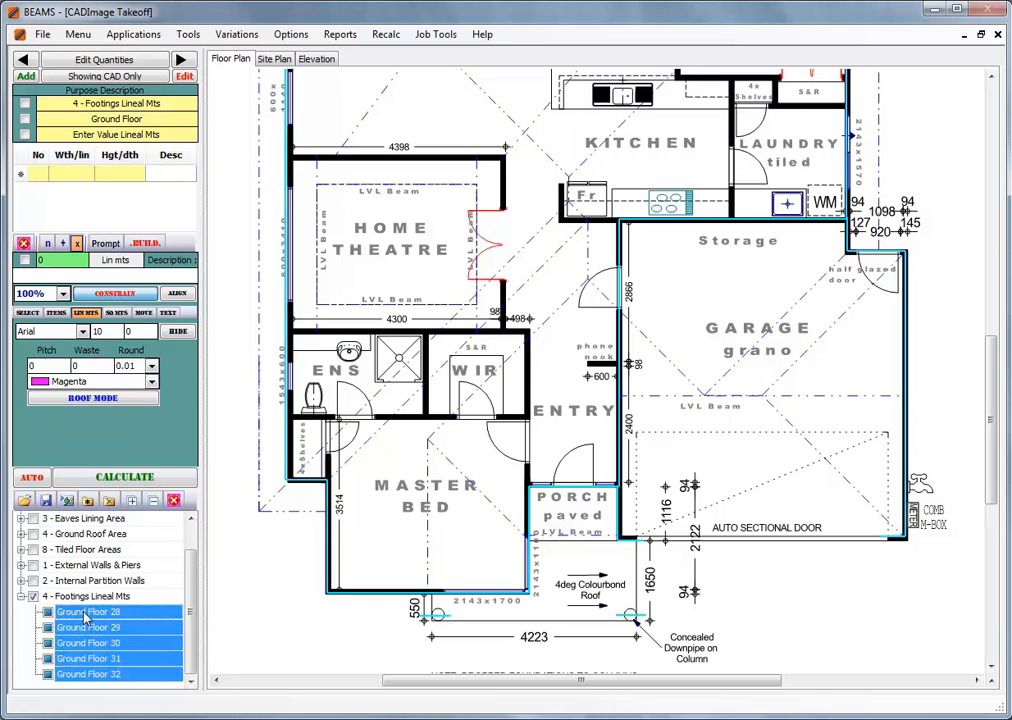
pyautogui.click(146, 244)
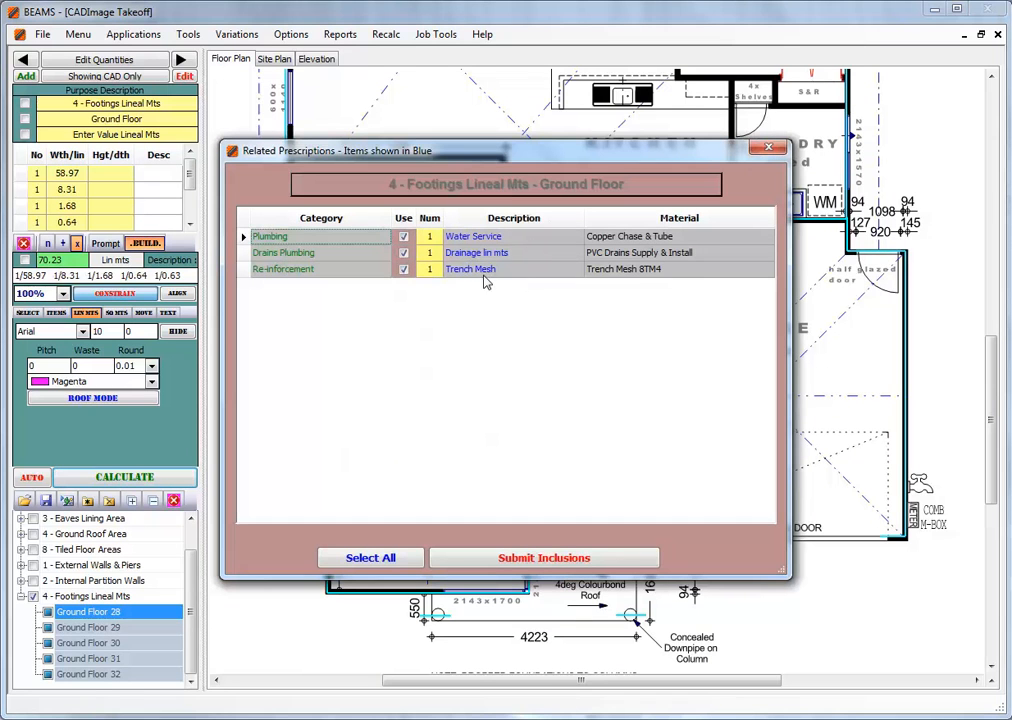
pyautogui.click(536, 557)
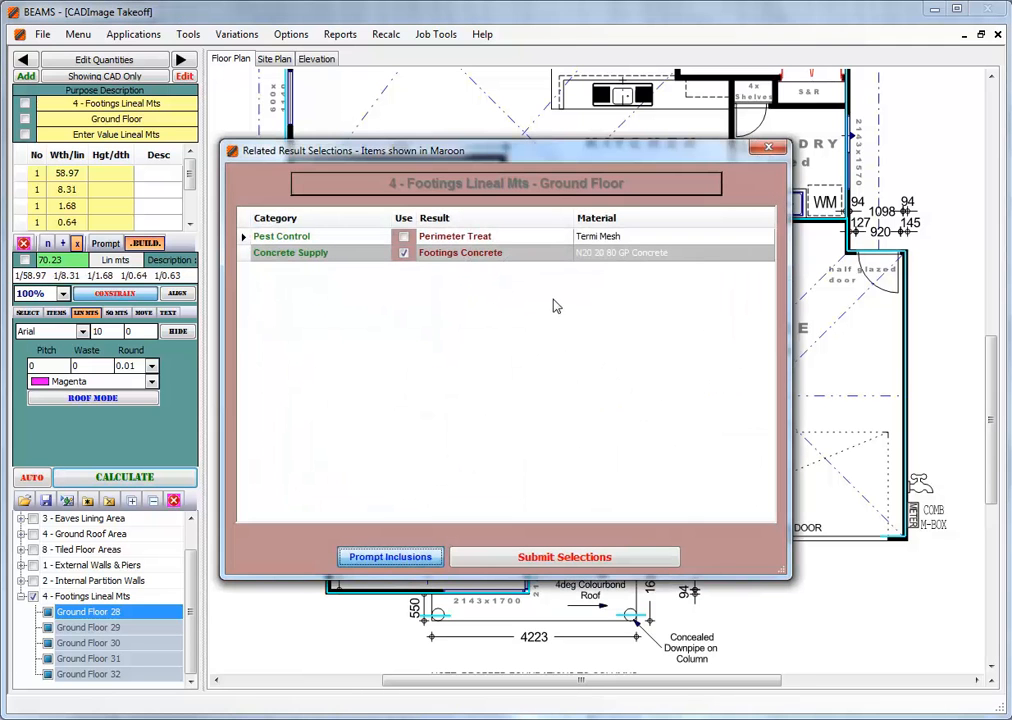
pyautogui.click(553, 564)
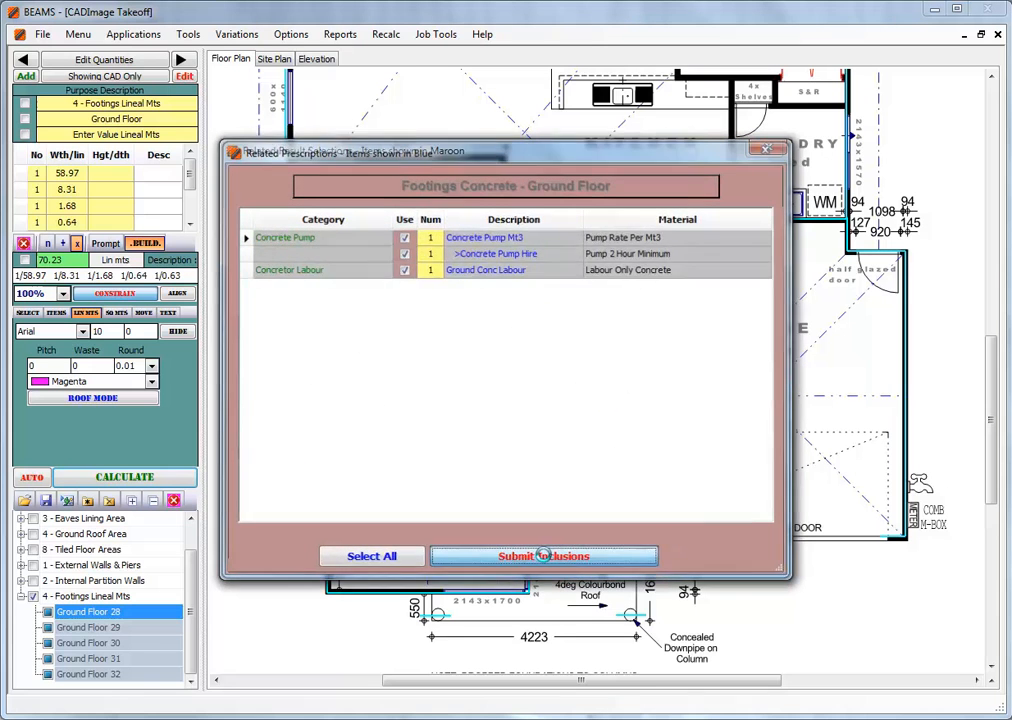
pyautogui.click(541, 556)
# Set the footing height to 0.25 m and width to 0.45 m, submit them, and advance to 2 - Window Area.
pyautogui.click(697, 236)
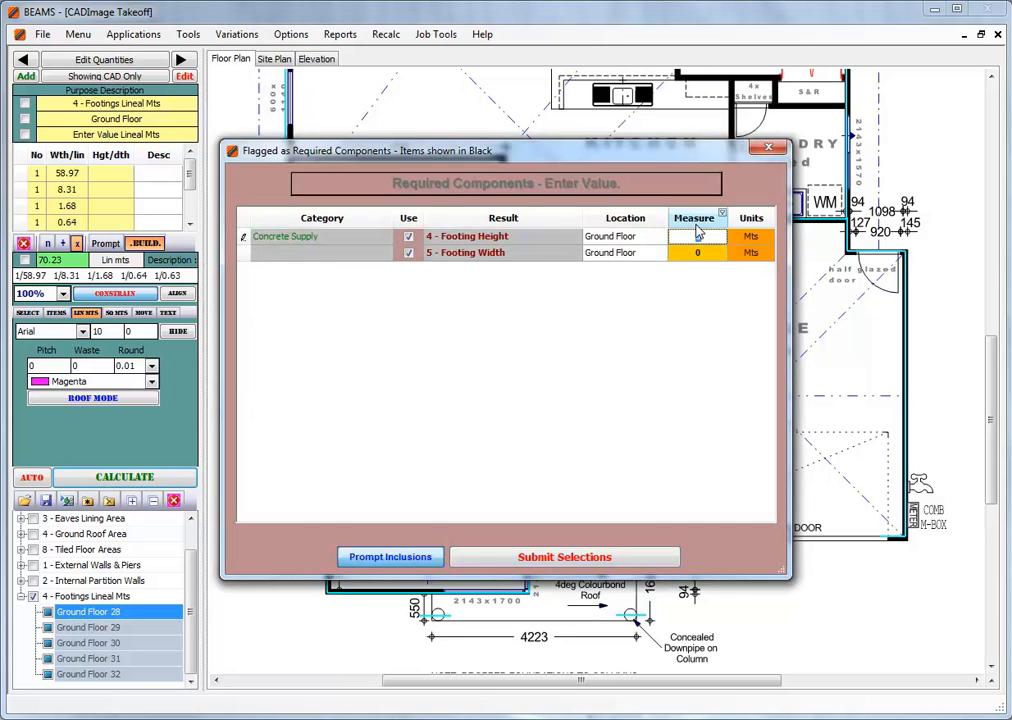
pyautogui.write('.25')
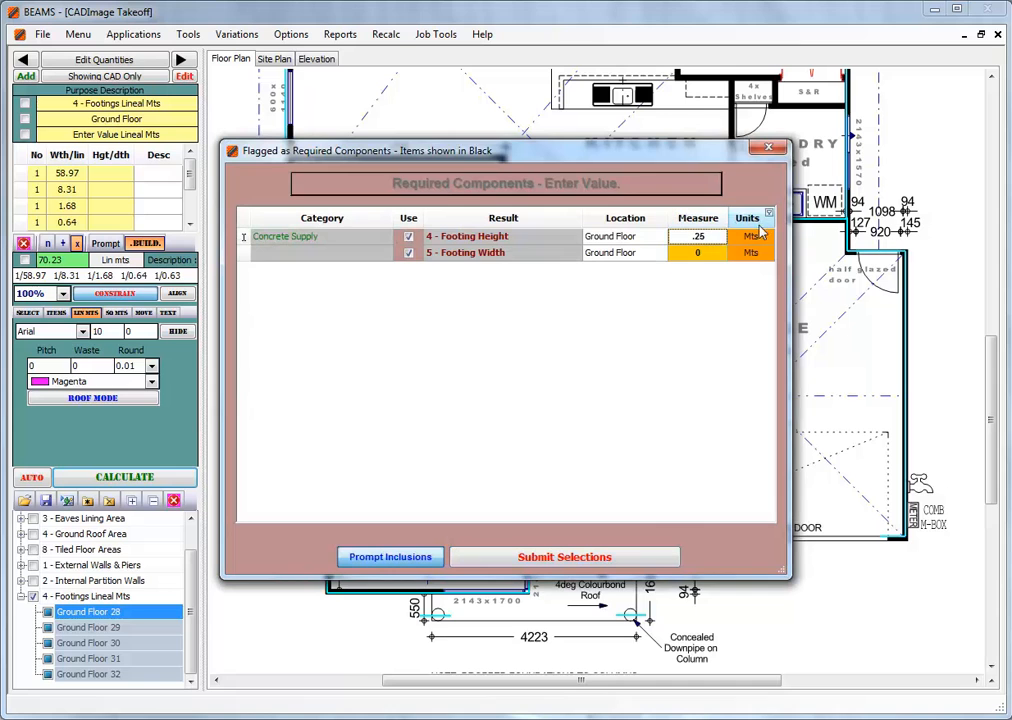
pyautogui.click(714, 252)
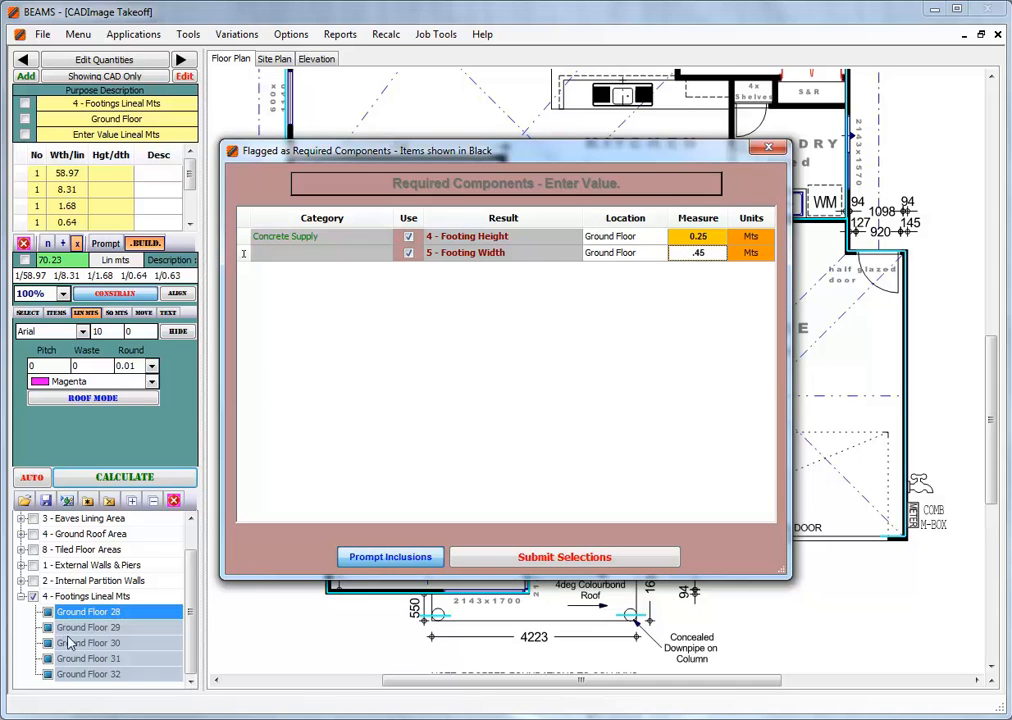
pyautogui.click(553, 557)
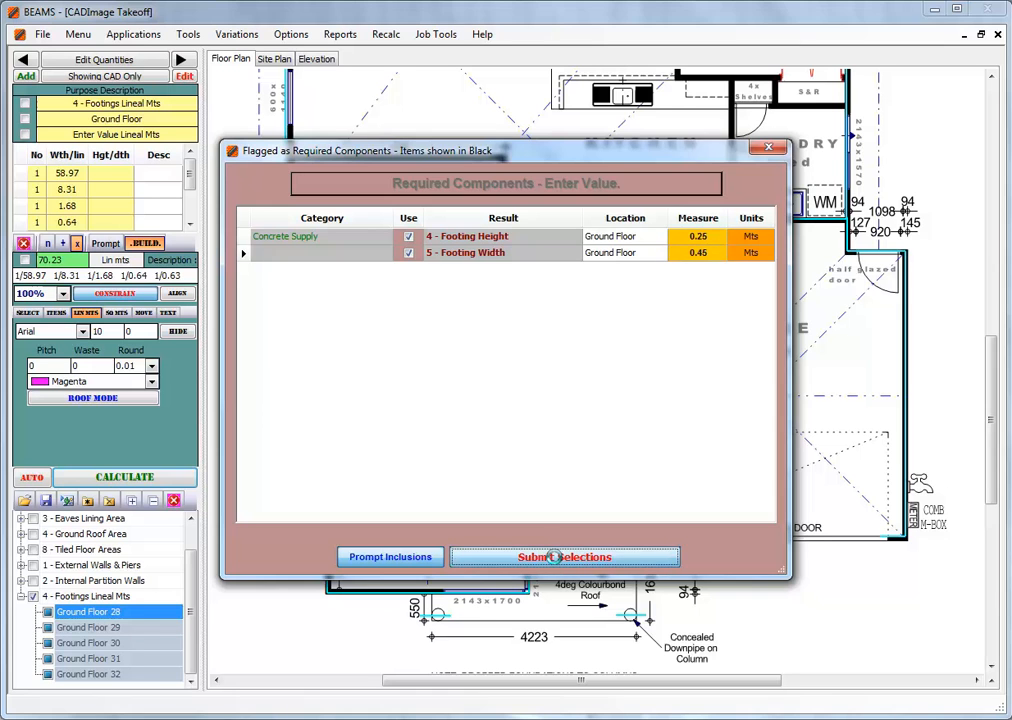
pyautogui.click(182, 60)
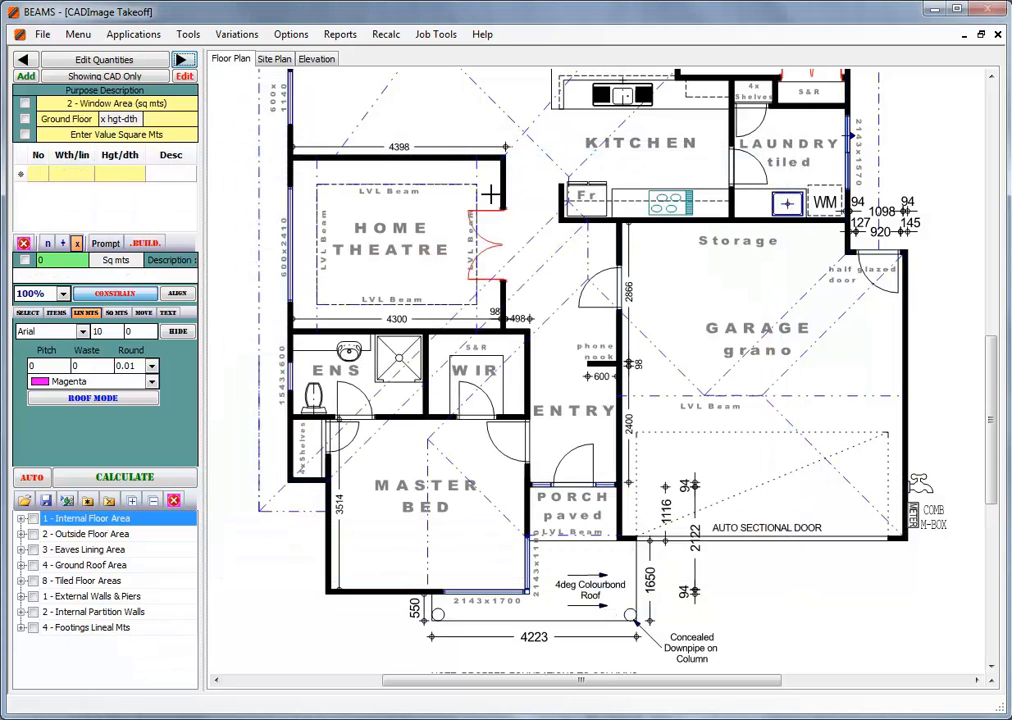
# Set the window height to 2.143 m, trace the family room's sliding door about 3.54 m wide, calculate it and describe it as fam.
pyautogui.moveTo(995, 378); pyautogui.dragTo(988, 308)
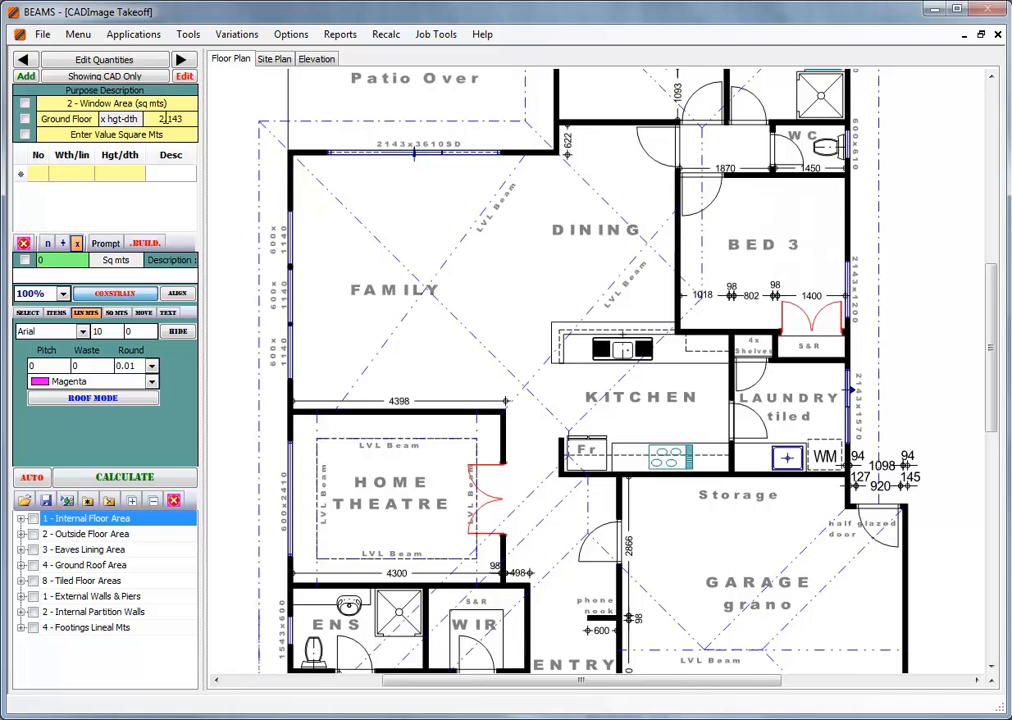
pyautogui.click(330, 152)
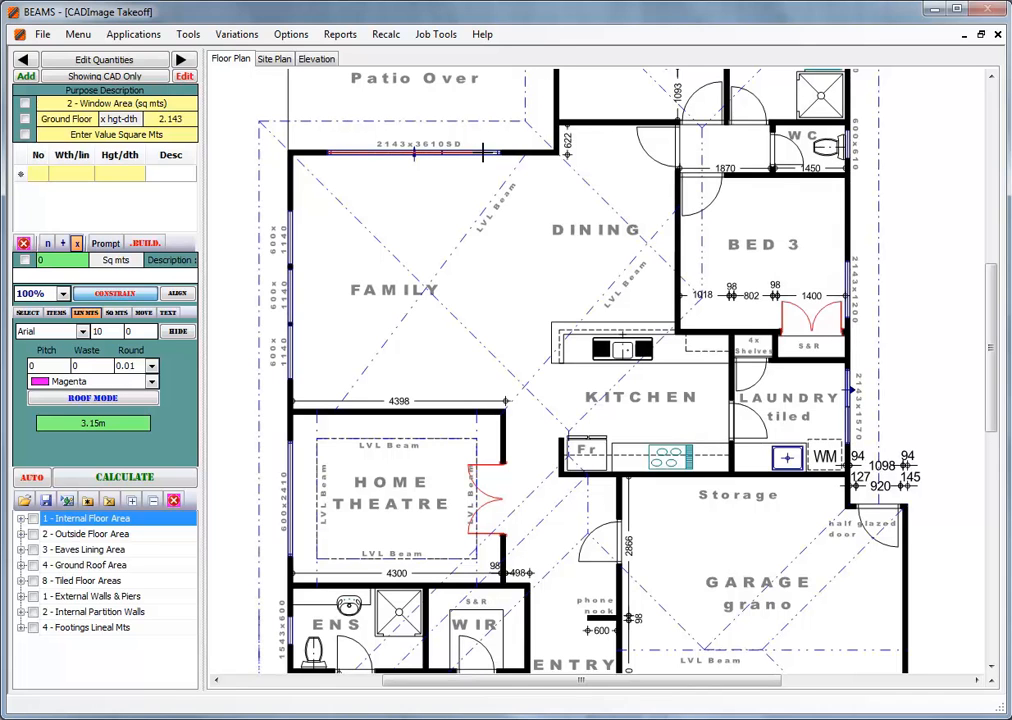
pyautogui.click(500, 153)
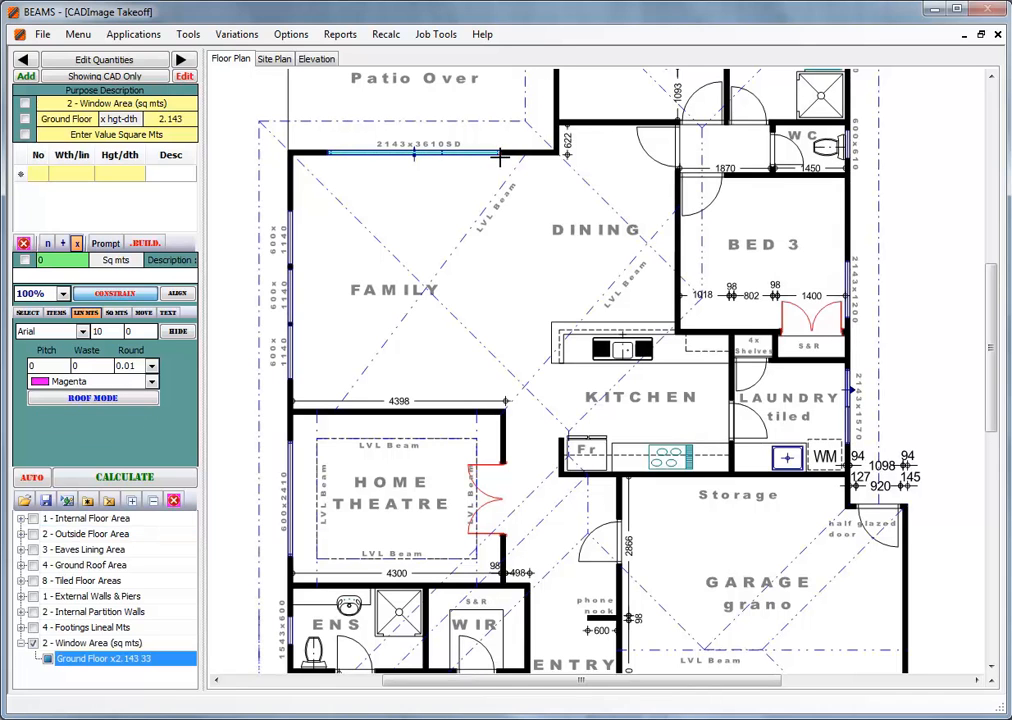
pyautogui.click(112, 480)
pyautogui.click(173, 175)
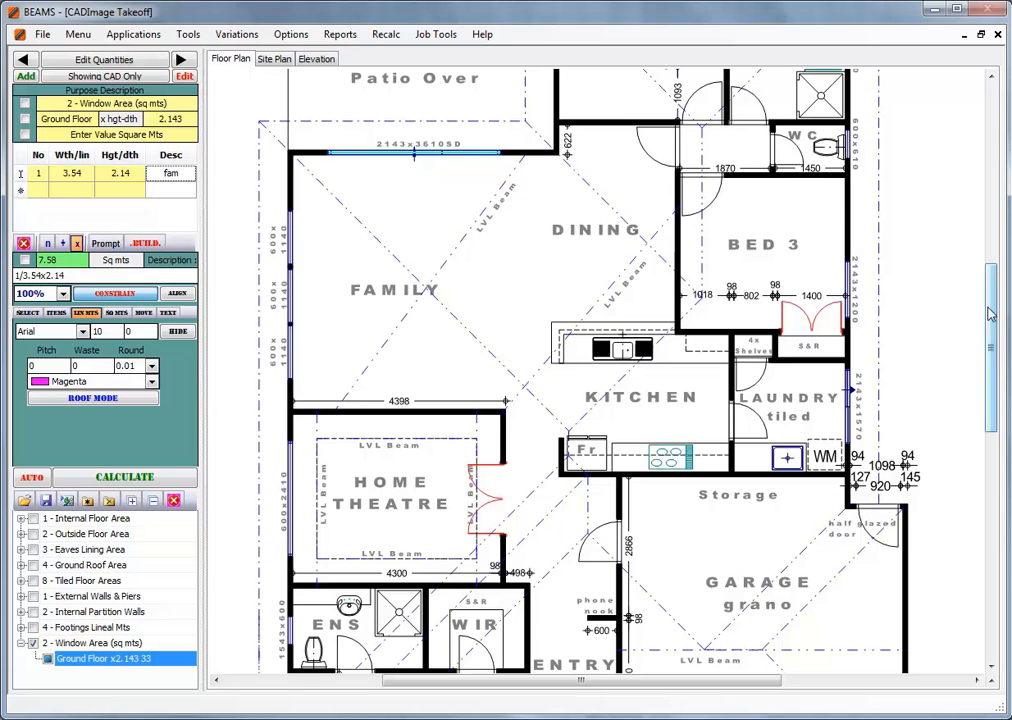
# Trace the Bed 2 window, about 1.2 m wide, calculate its area and describe the entry as b2.
pyautogui.moveTo(996, 308); pyautogui.dragTo(994, 237)
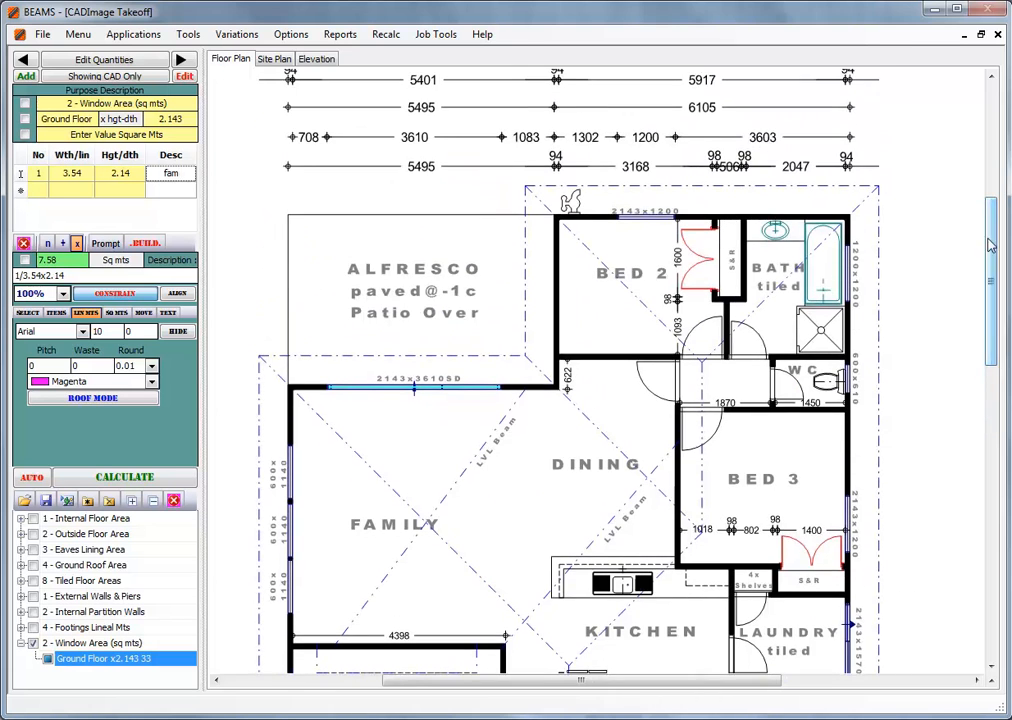
pyautogui.moveTo(617, 218); pyautogui.dragTo(675, 218)
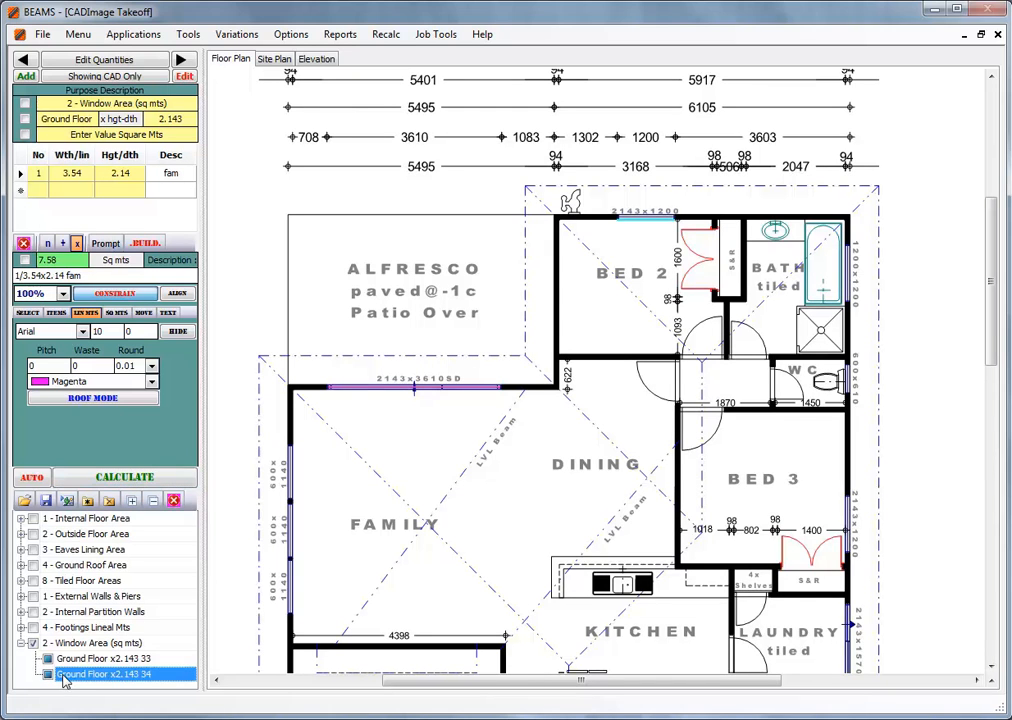
pyautogui.click(118, 478)
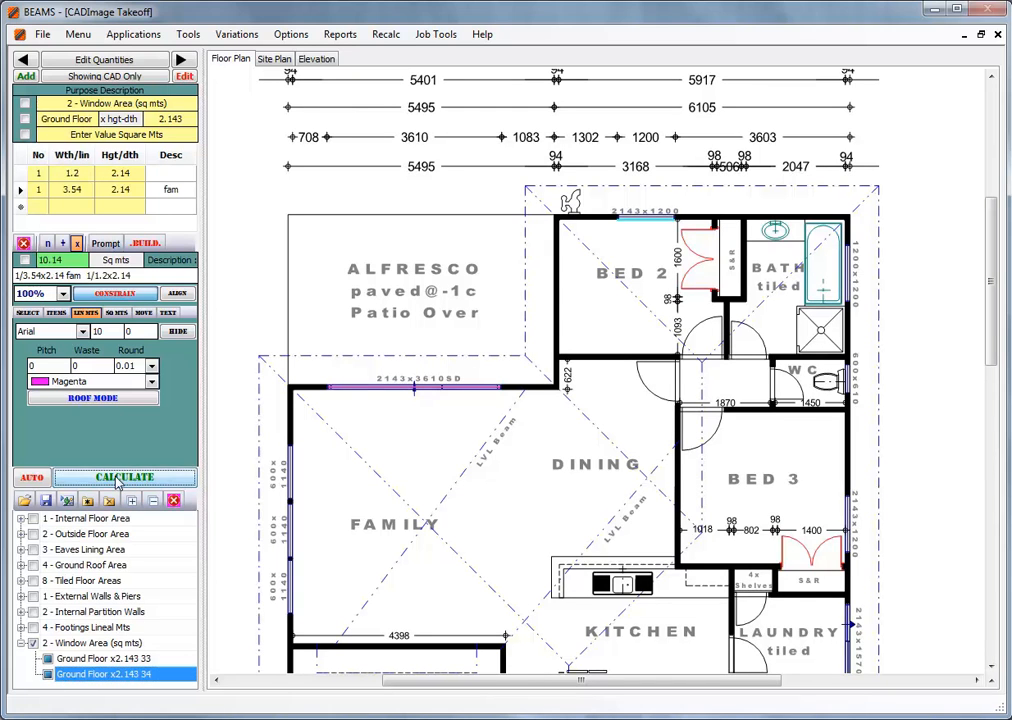
pyautogui.click(172, 174)
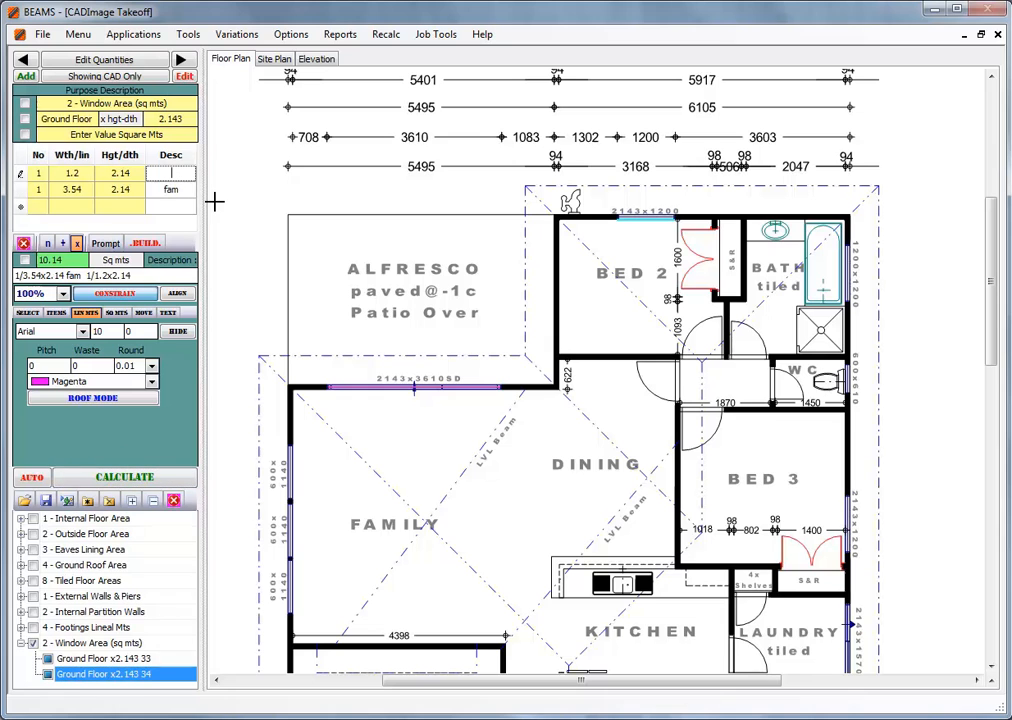
pyautogui.write('b2')
# Trace the Bed 3 window, about 1.15 m wide, calculate its area and describe the entry as b3.
pyautogui.moveTo(994, 248); pyautogui.dragTo(996, 298)
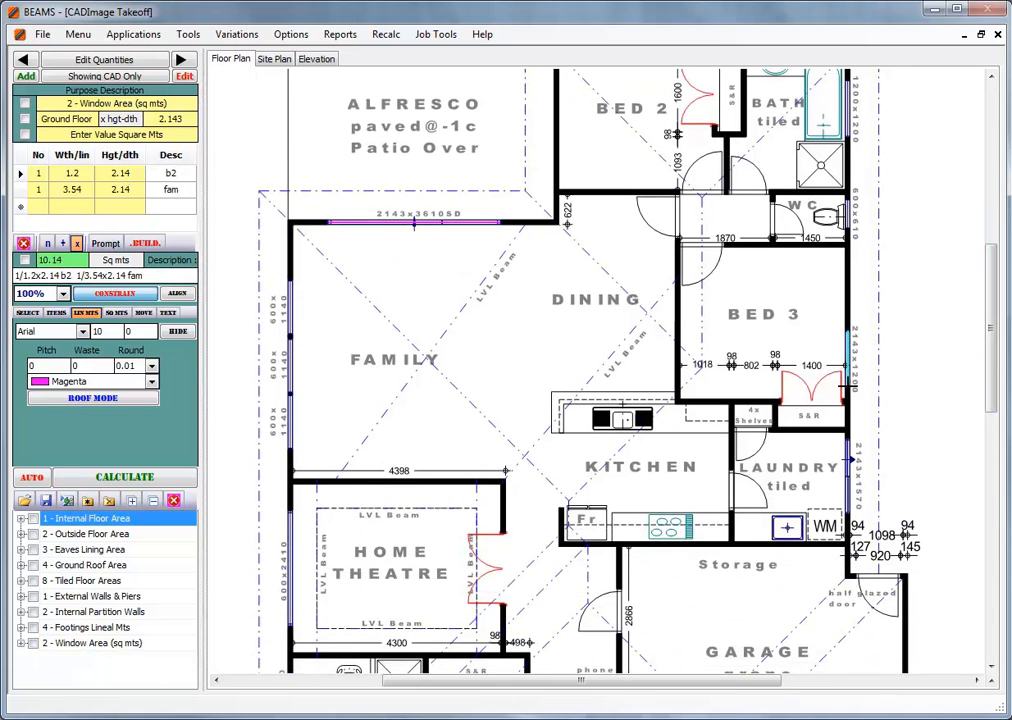
pyautogui.click(88, 478)
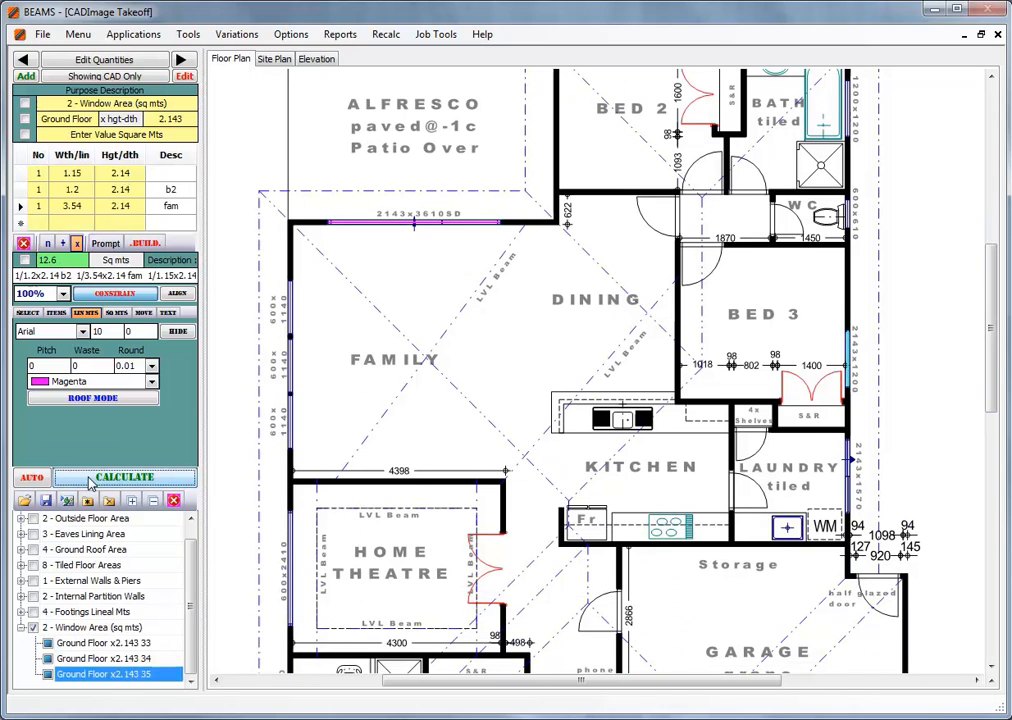
pyautogui.click(175, 174)
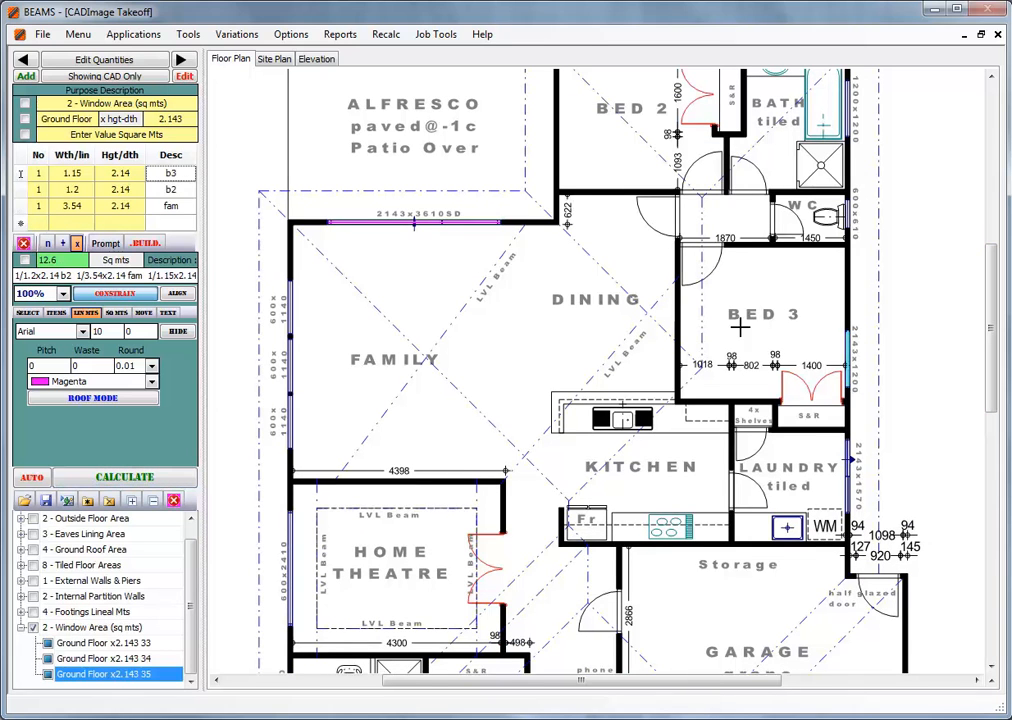
# Trace the laundry's outer door opening, about 1.49 m wide, calculate its area and describe the entry as ld.
pyautogui.click(132, 501)
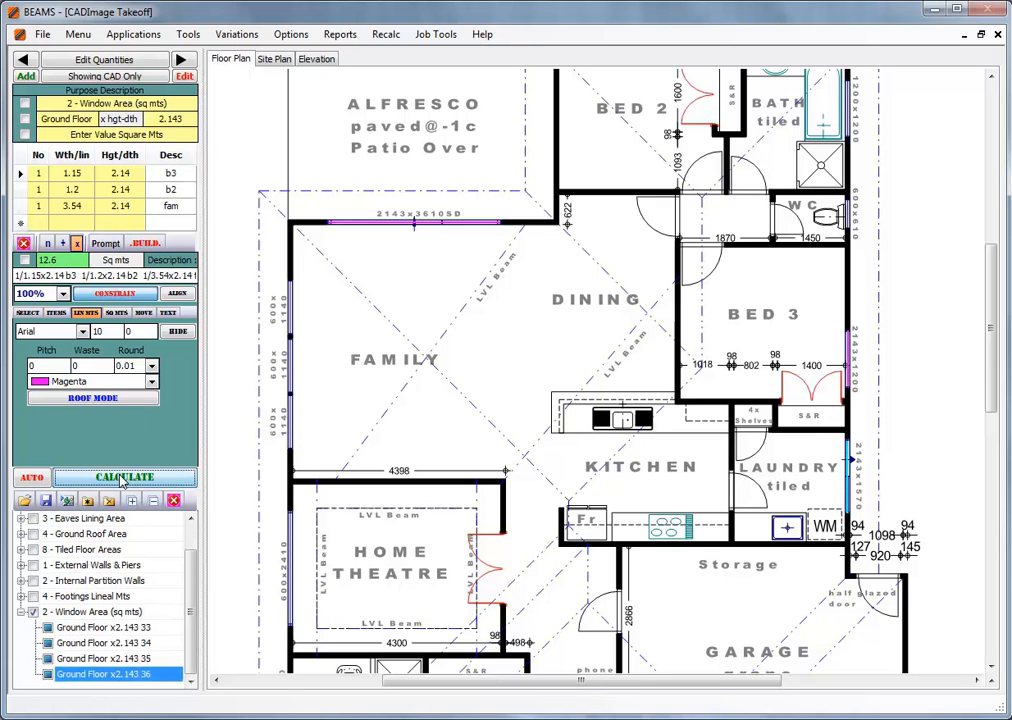
pyautogui.click(152, 173)
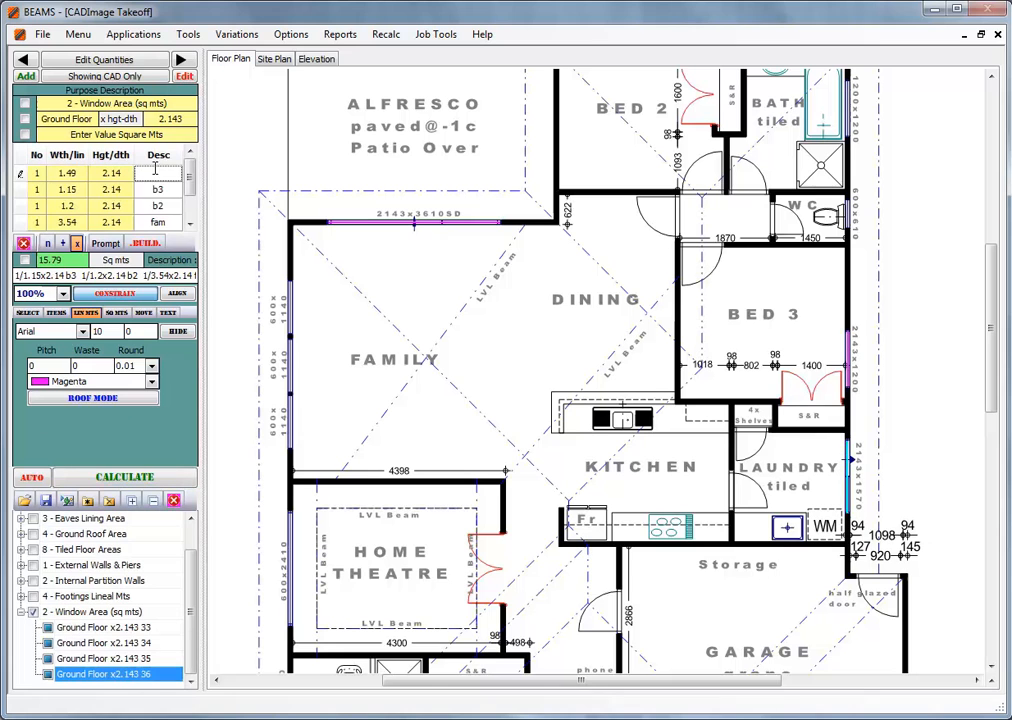
pyautogui.write('d')
# Trace the master bedroom's corner window around both walls, about 3 m in total, calculate it and describe it as b1.
pyautogui.moveTo(993, 338); pyautogui.dragTo(1008, 433)
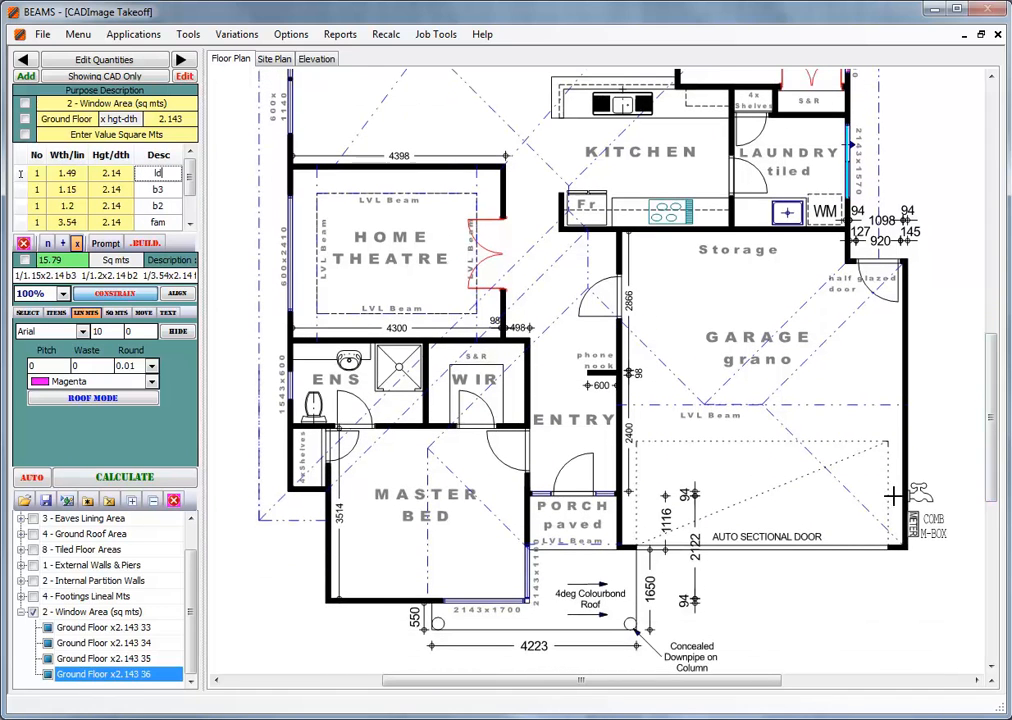
pyautogui.click(447, 601)
pyautogui.click(529, 602)
pyautogui.click(528, 546)
pyautogui.rightClick(523, 543)
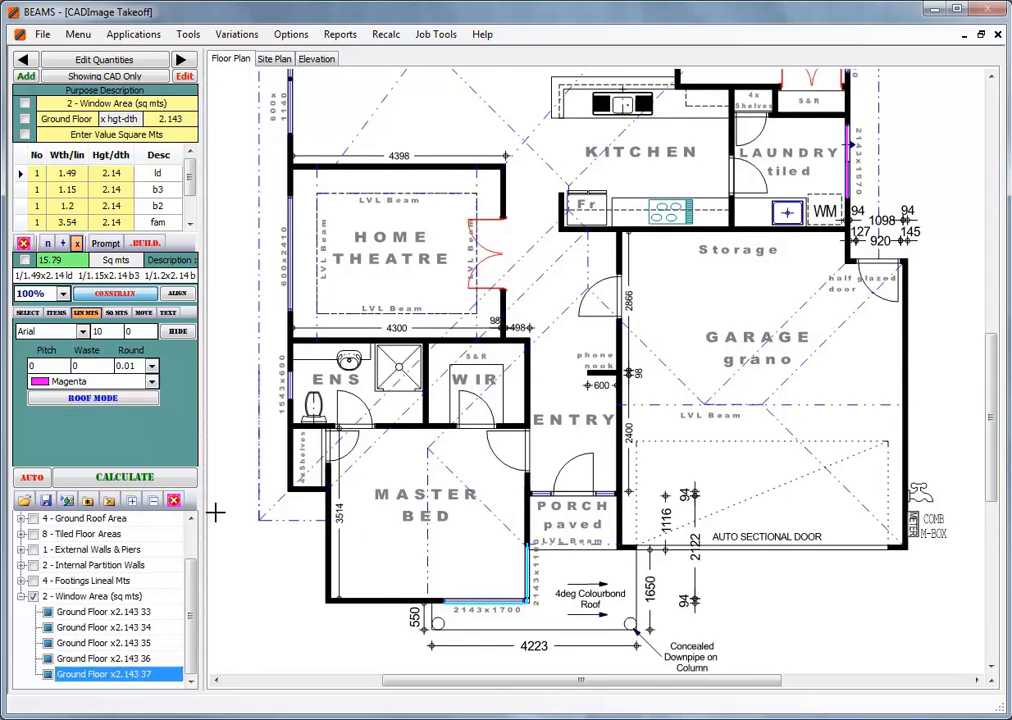
pyautogui.click(98, 478)
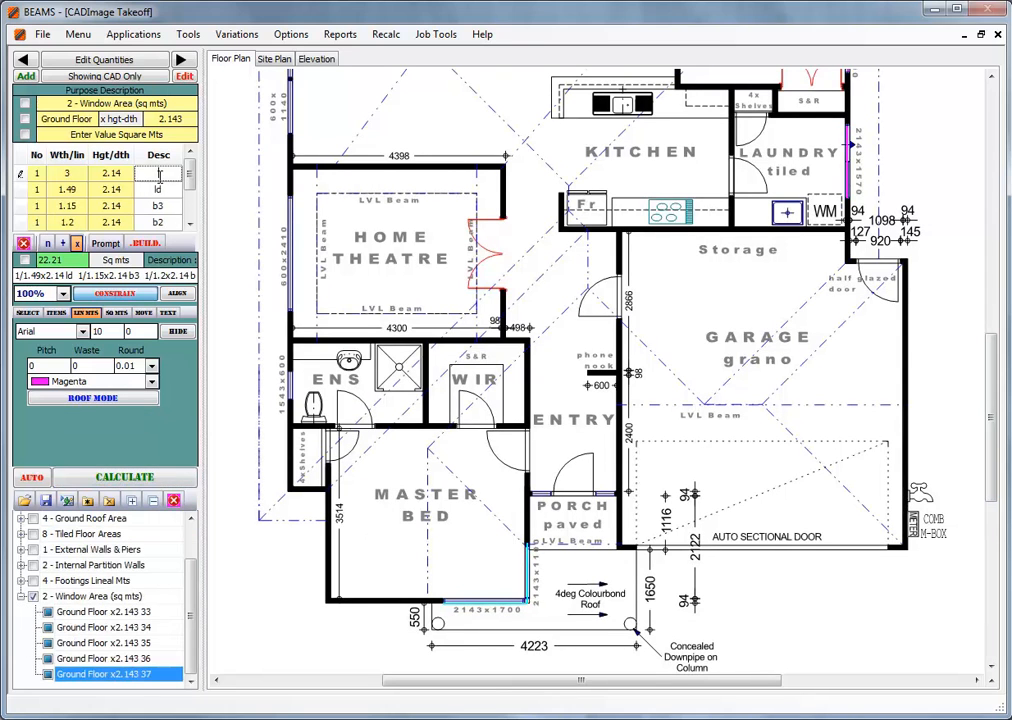
pyautogui.write('b1')
# Set the window height to 0.6 m, trace the home theatre window about 2.34 m wide, calculate it and describe it as th.
pyautogui.moveTo(160, 119); pyautogui.dragTo(194, 119)
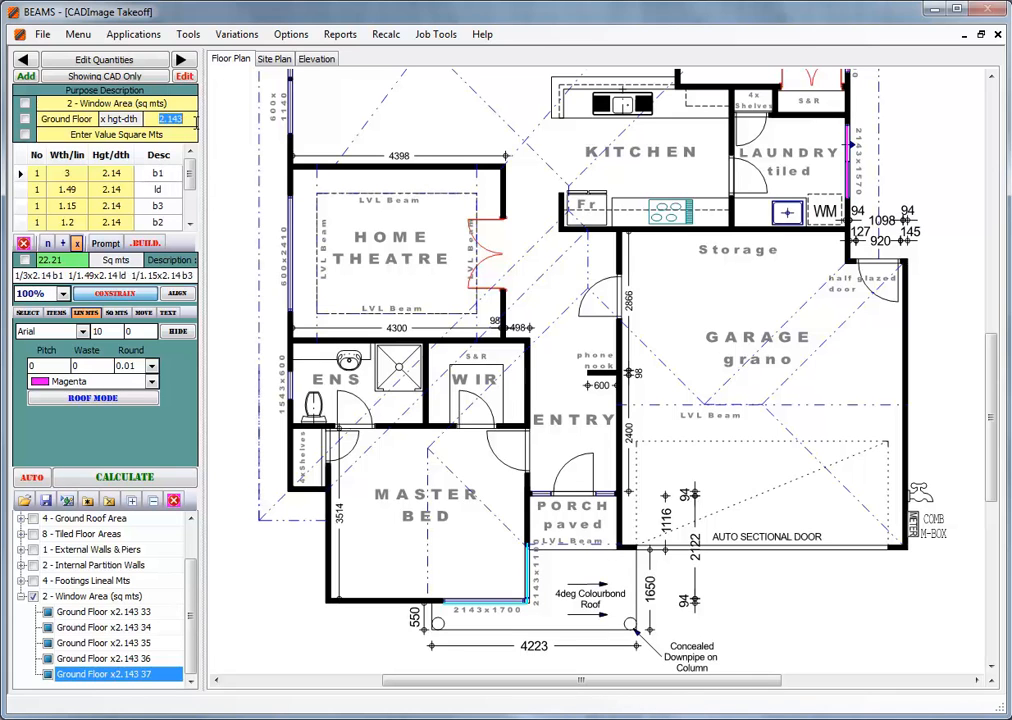
pyautogui.write('.6')
pyautogui.click(287, 313)
pyautogui.click(289, 198)
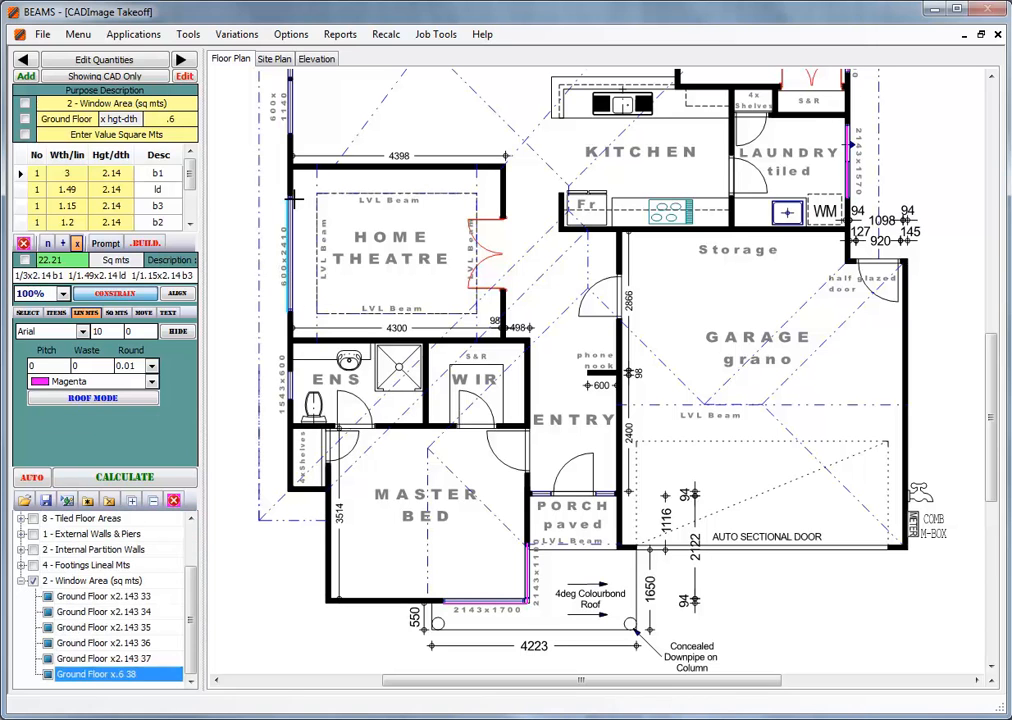
pyautogui.click(112, 474)
pyautogui.click(158, 174)
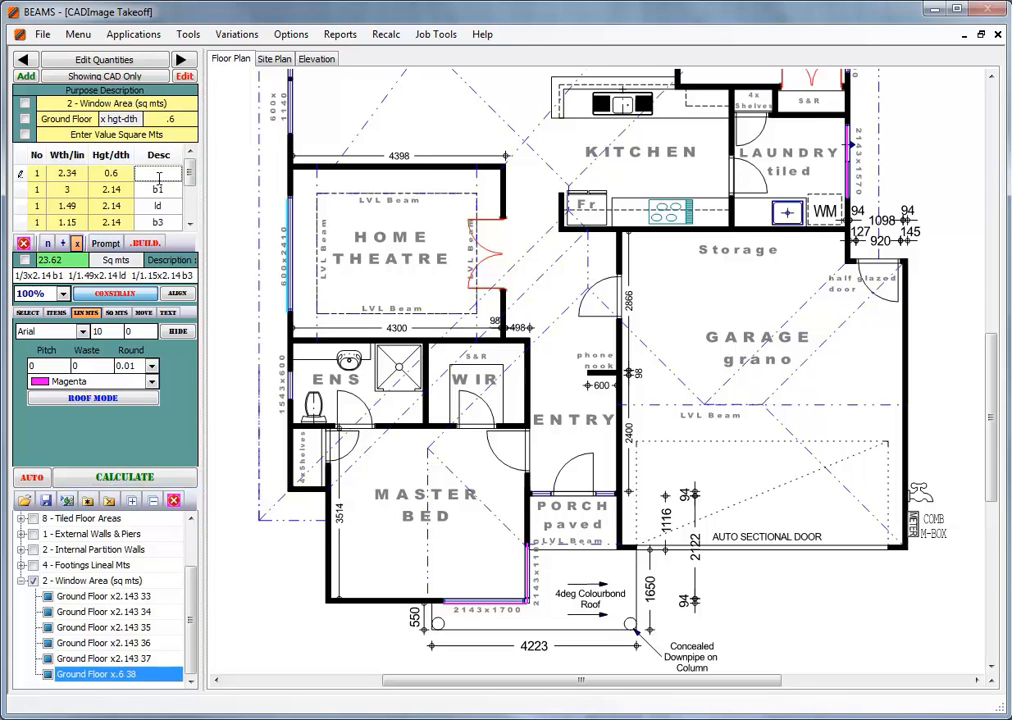
# Trace the family room side window nearest the home theatre, about 1.05 m wide, calculate it and describe it as th.
pyautogui.moveTo(988, 343); pyautogui.dragTo(997, 300)
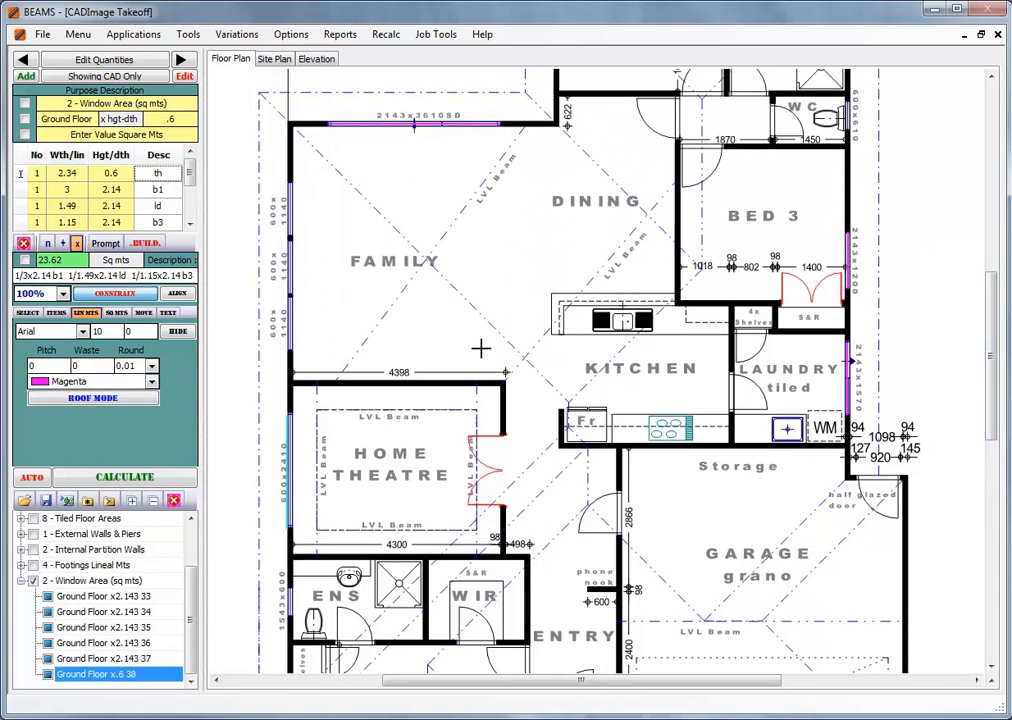
pyautogui.click(290, 348)
pyautogui.click(290, 296)
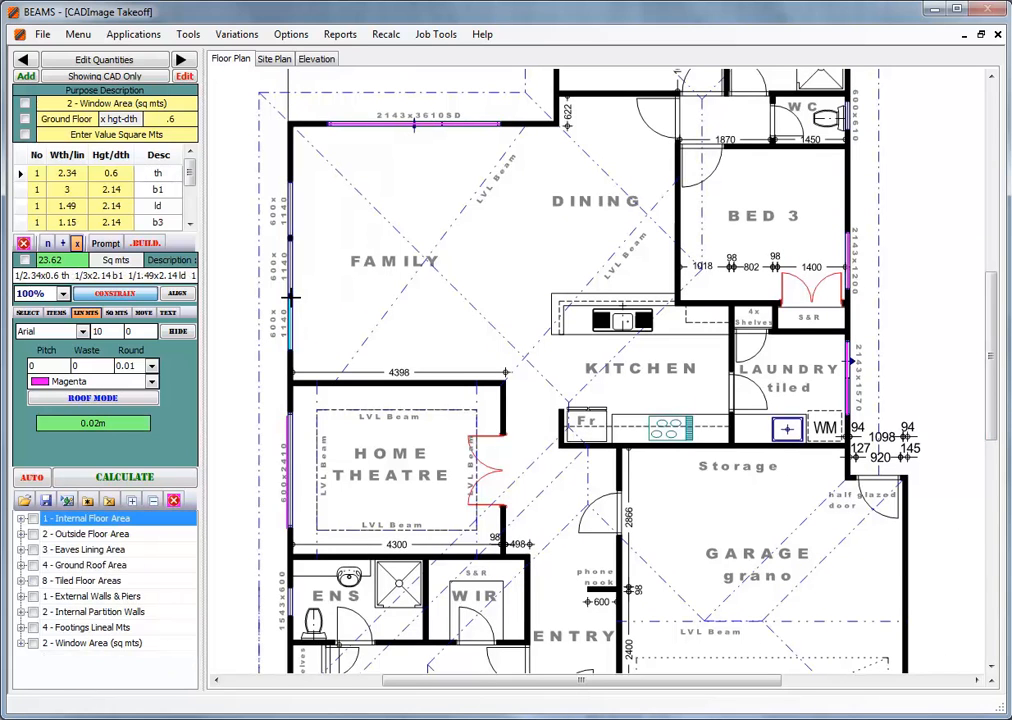
pyautogui.rightClick(290, 297)
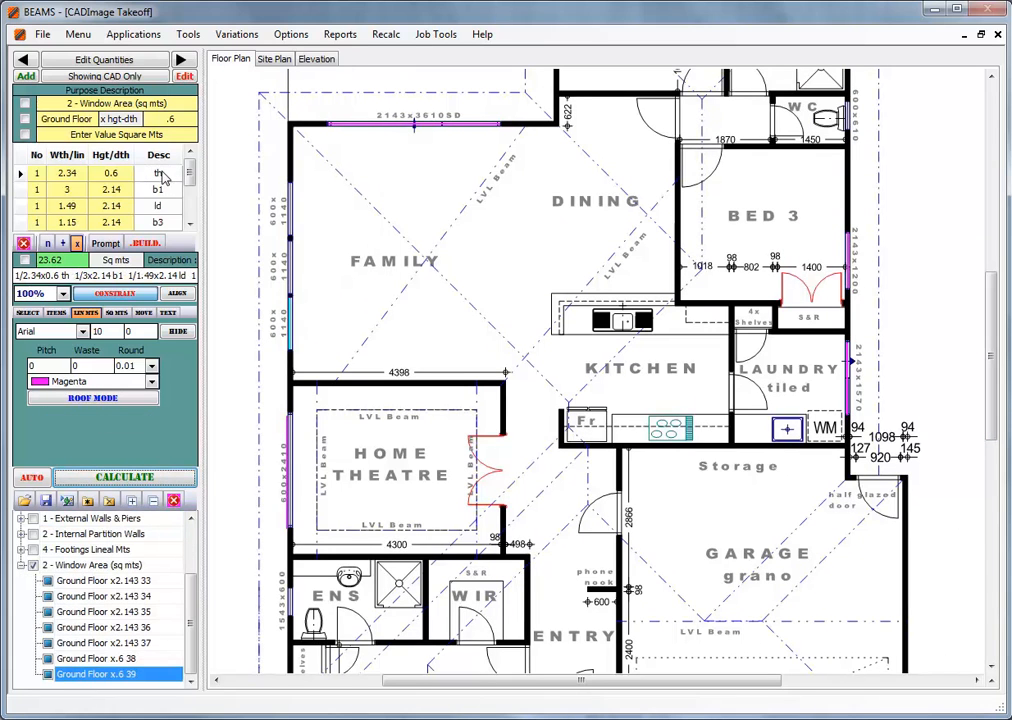
pyautogui.click(118, 479)
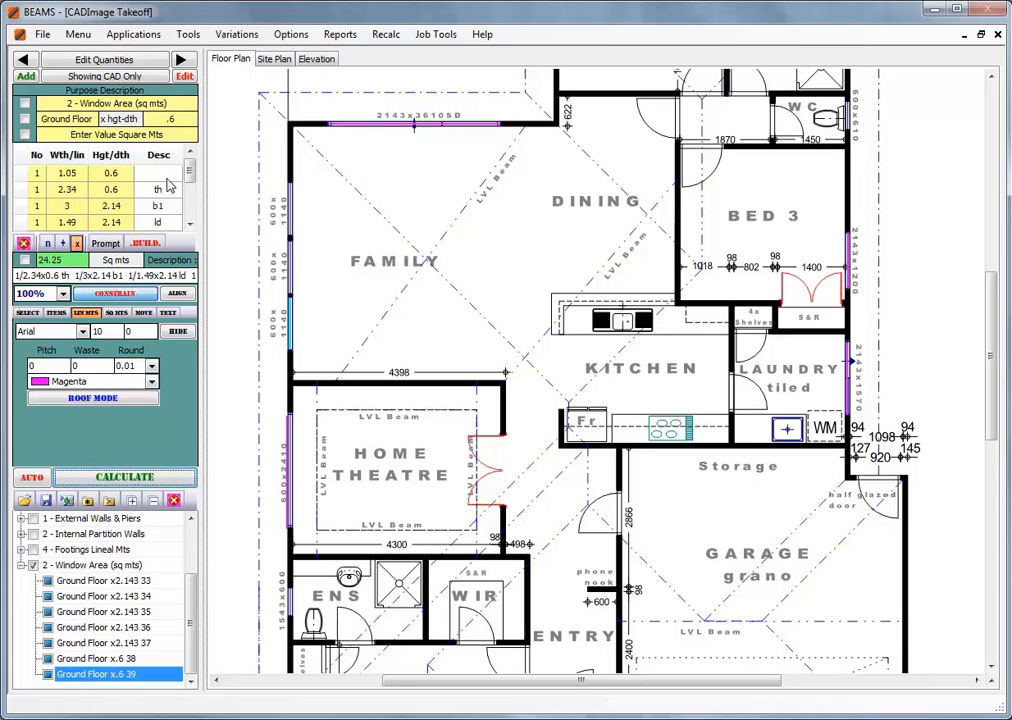
pyautogui.write('th')
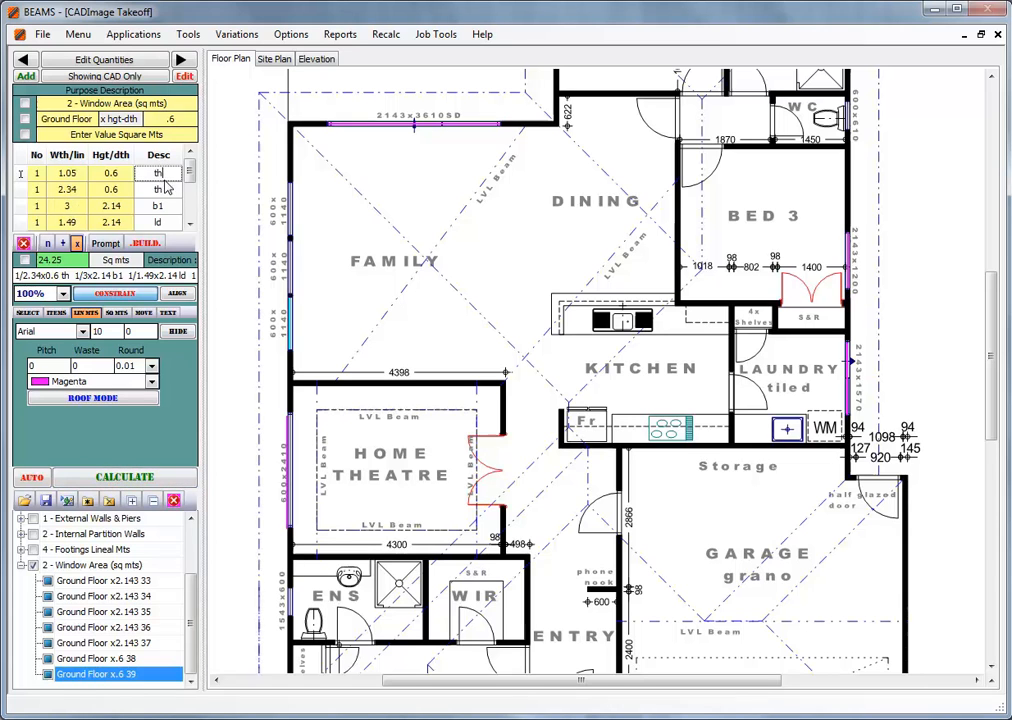
# Trace the family room side window nearest the alfresco, about 1.1 m wide, calculate it and describe it as th.
pyautogui.click(289, 183)
pyautogui.click(290, 237)
pyautogui.rightClick(290, 237)
pyautogui.click(114, 478)
pyautogui.write('th')
# Trace the middle of the three family room side windows, about 1.08 m wide, calculate it and describe it as th.
pyautogui.click(290, 241)
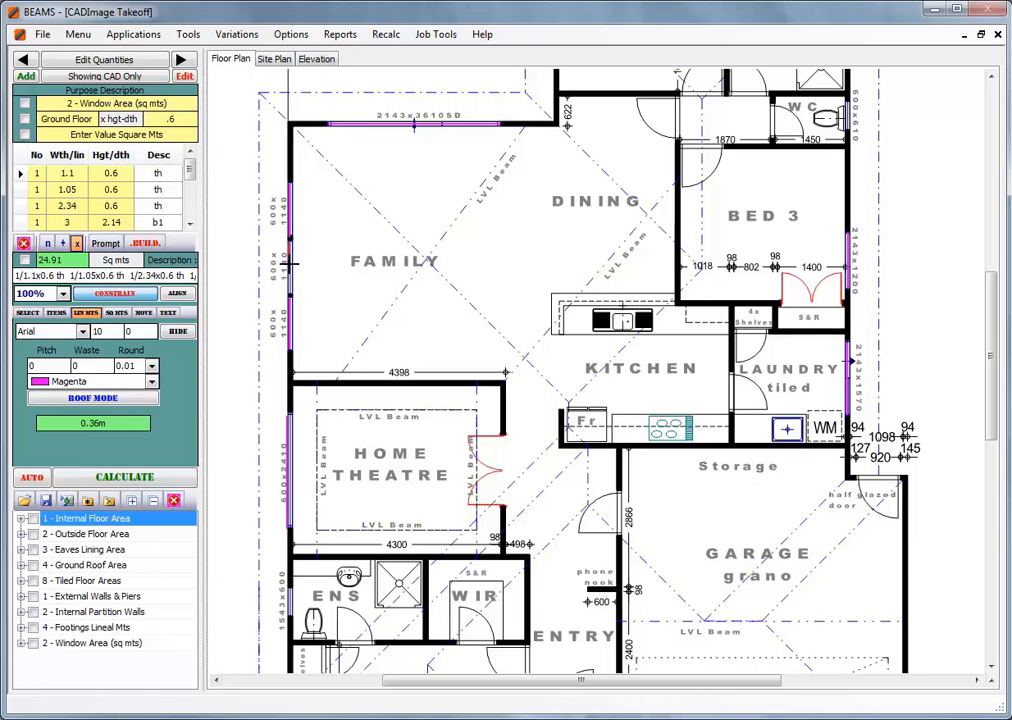
pyautogui.click(290, 296)
pyautogui.rightClick(290, 295)
pyautogui.click(128, 479)
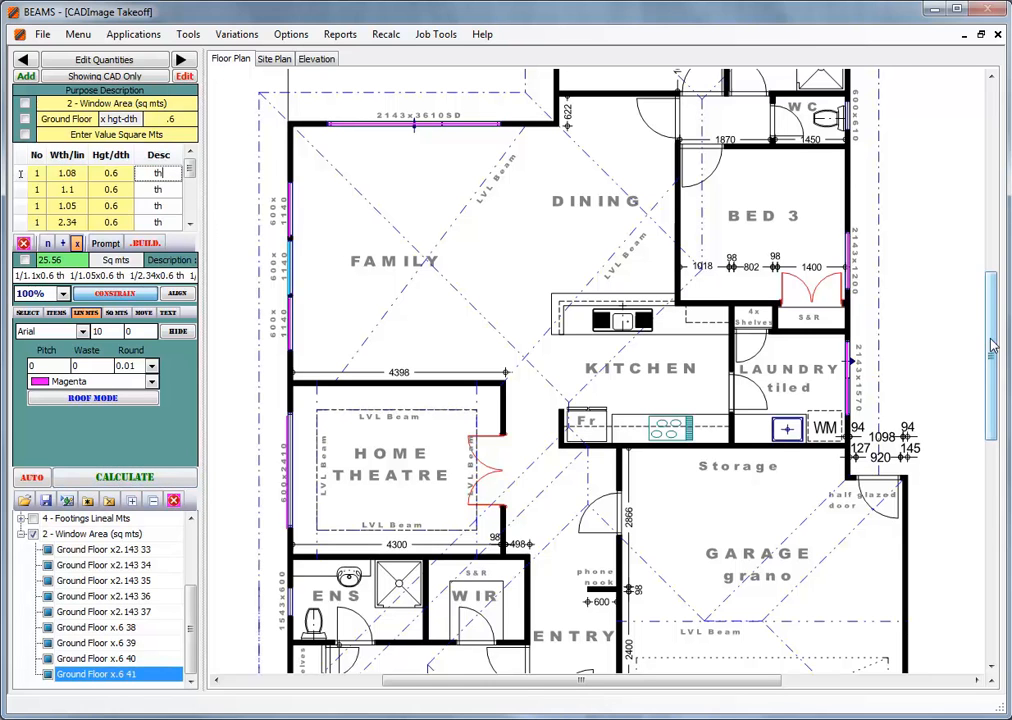
# Trace the WC window, about 0.56 m wide, calculate its area and describe the entry as wc.
pyautogui.moveTo(992, 345); pyautogui.dragTo(992, 275)
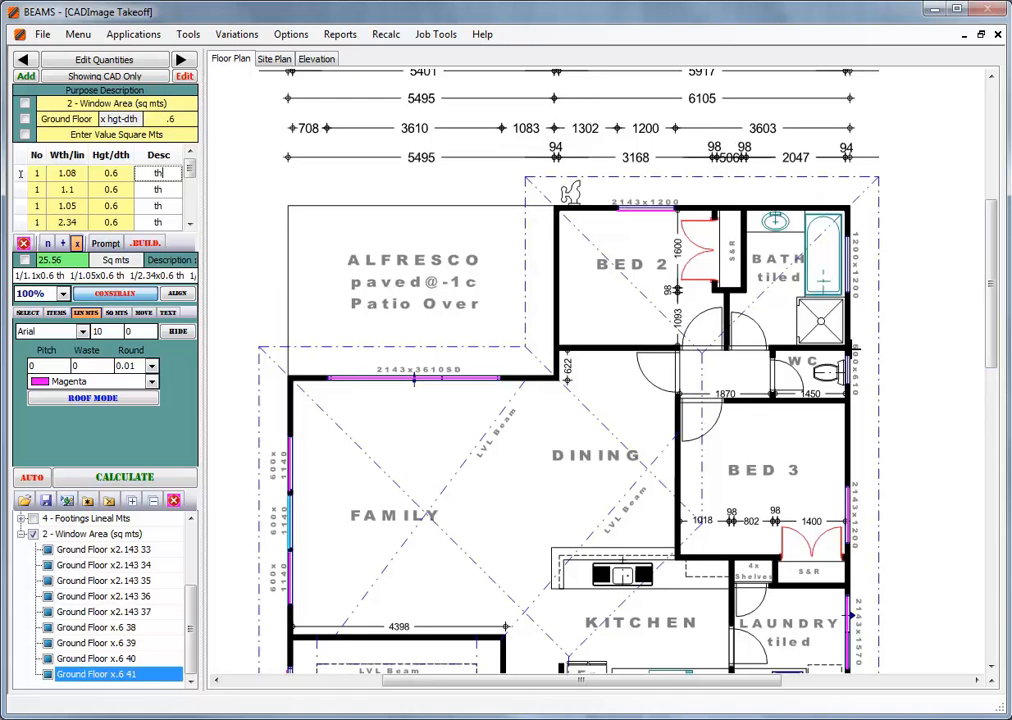
pyautogui.click(848, 356)
pyautogui.rightClick(846, 384)
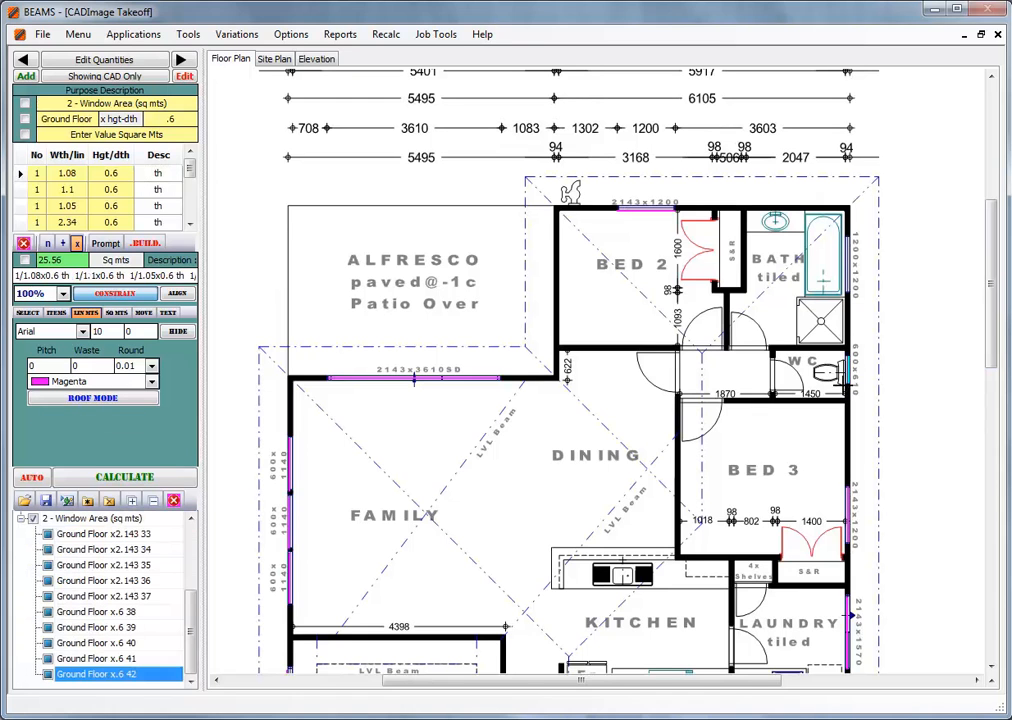
pyautogui.click(105, 482)
pyautogui.click(162, 176)
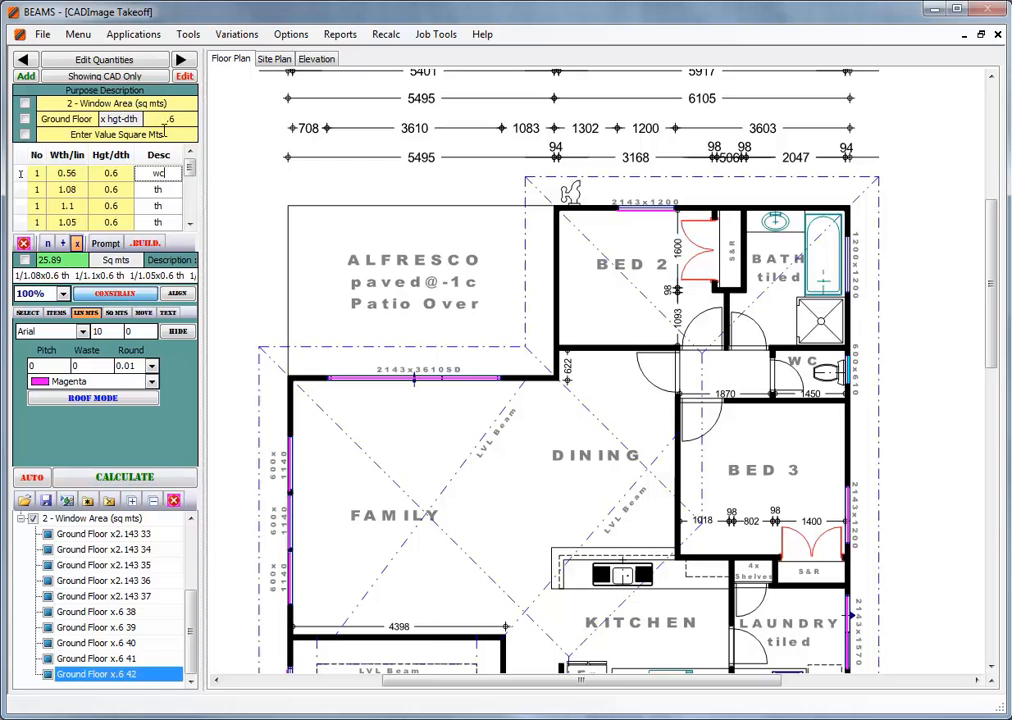
# Set the window height to 1.2 m, trace the bathroom window about 1.1 m wide, calculate it and describe it as bth.
pyautogui.click(165, 119)
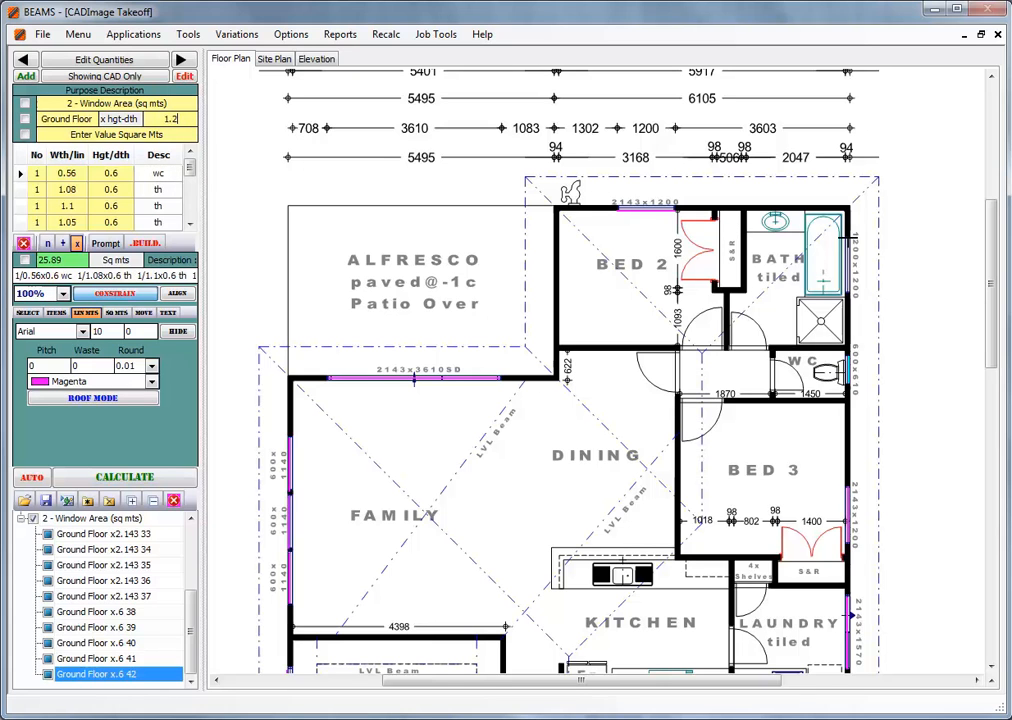
pyautogui.click(847, 238)
pyautogui.click(847, 291)
pyautogui.rightClick(846, 289)
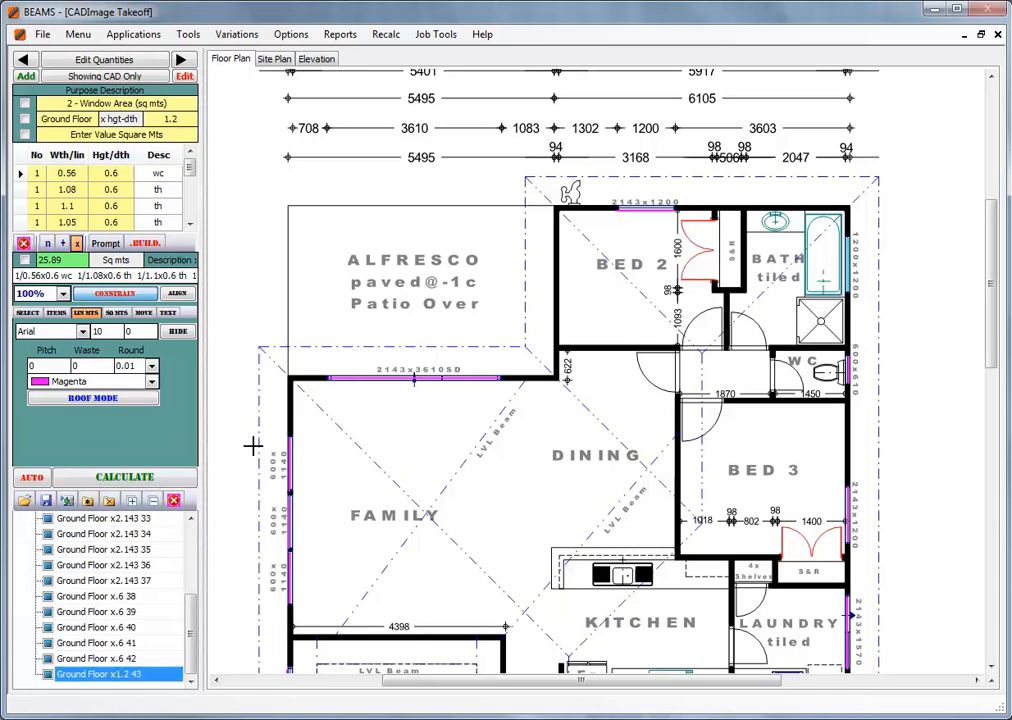
pyautogui.click(141, 475)
pyautogui.click(158, 174)
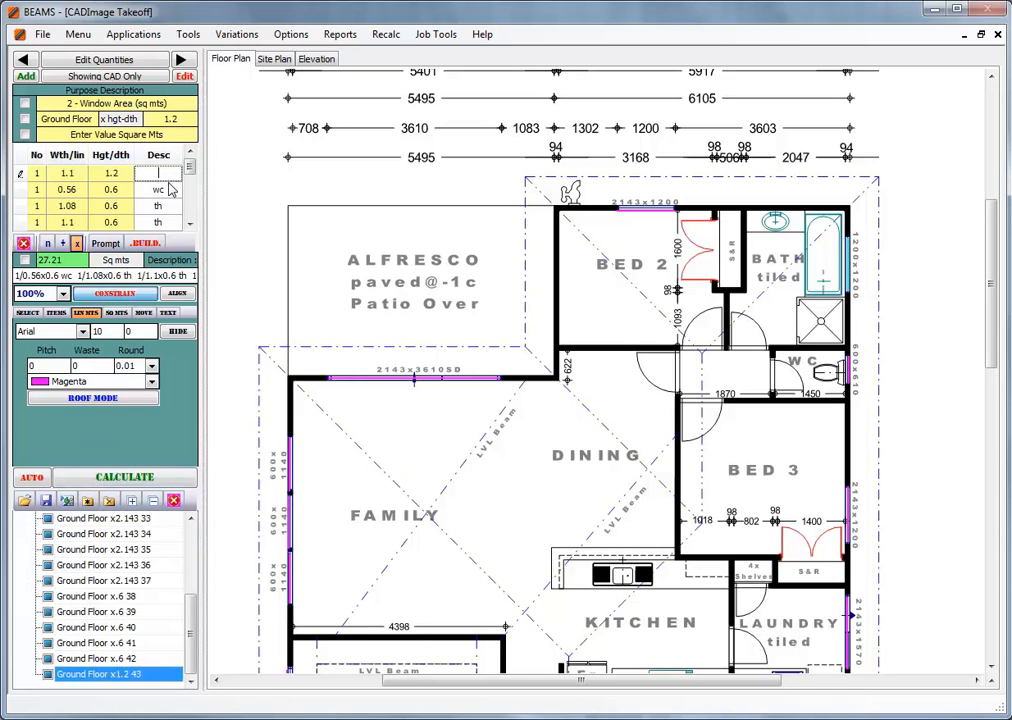
pyautogui.write('bth')
# Set the window height to 1.5 m, trace the ensuite window about 0.56 m wide, calculate it and describe it as en.
pyautogui.moveTo(994, 284); pyautogui.dragTo(999, 409)
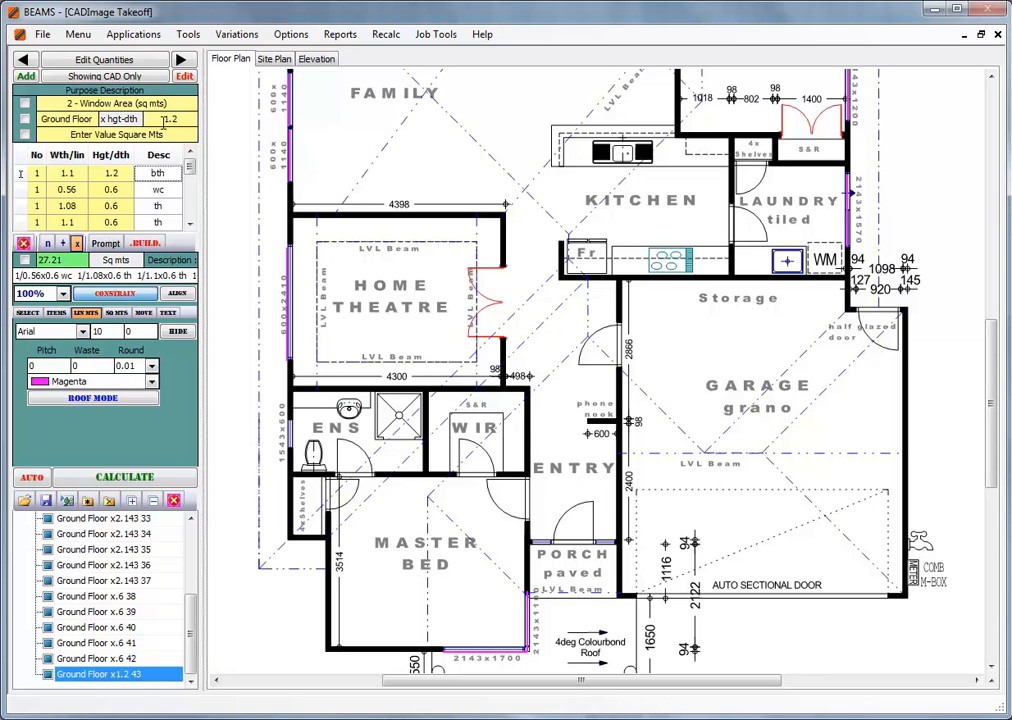
pyautogui.press('Return')
pyautogui.write('1.5')
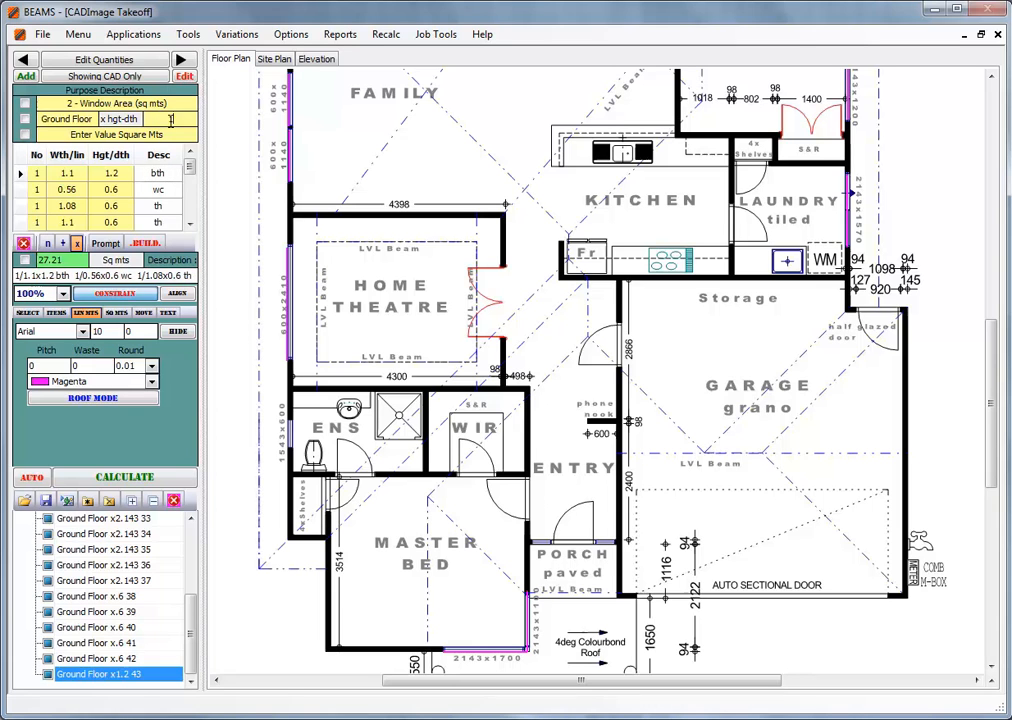
pyautogui.click(283, 420)
pyautogui.click(285, 419)
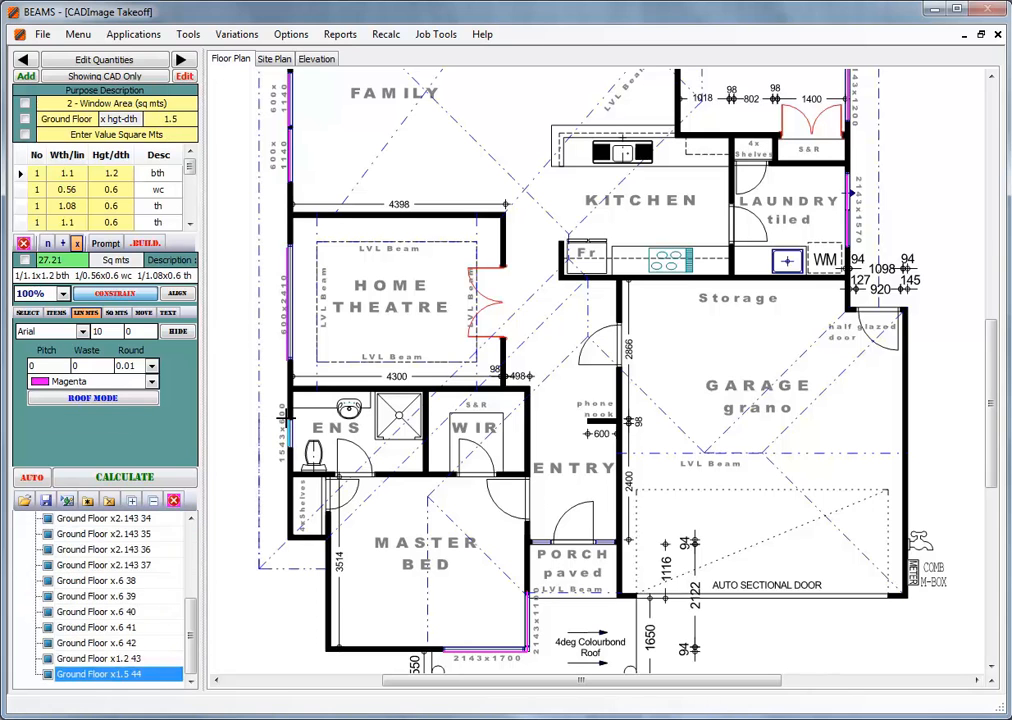
pyautogui.click(145, 478)
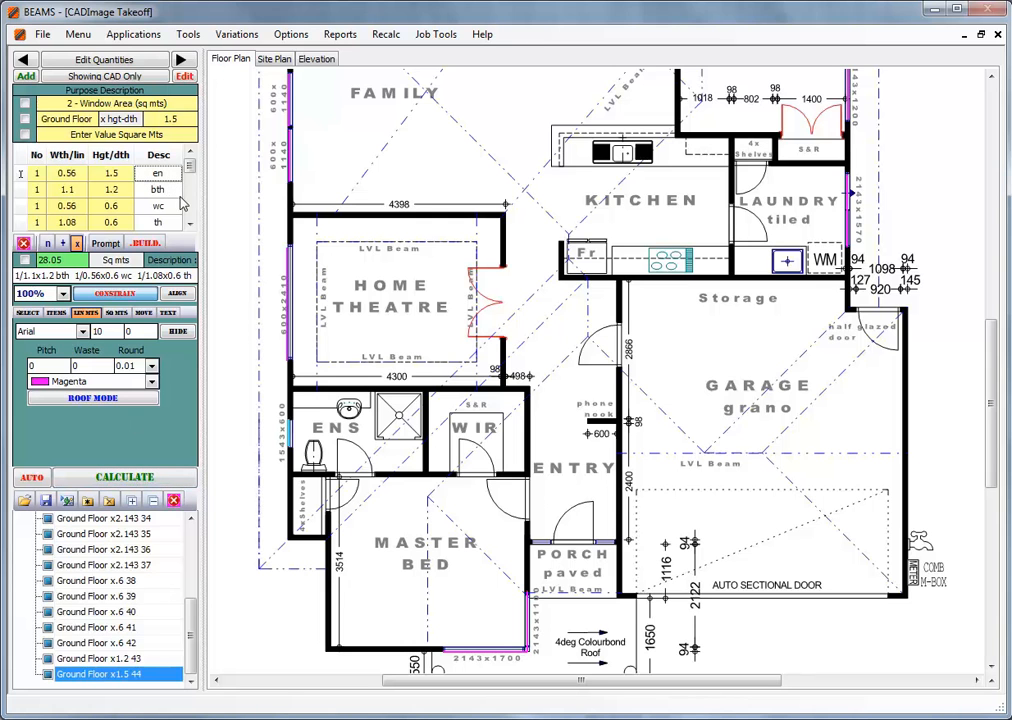
# Build the Ground Floor window area with its preselected inclusions and go on to 3 - Shelving for Wardrobes.
pyautogui.moveTo(987, 338); pyautogui.dragTo(995, 228)
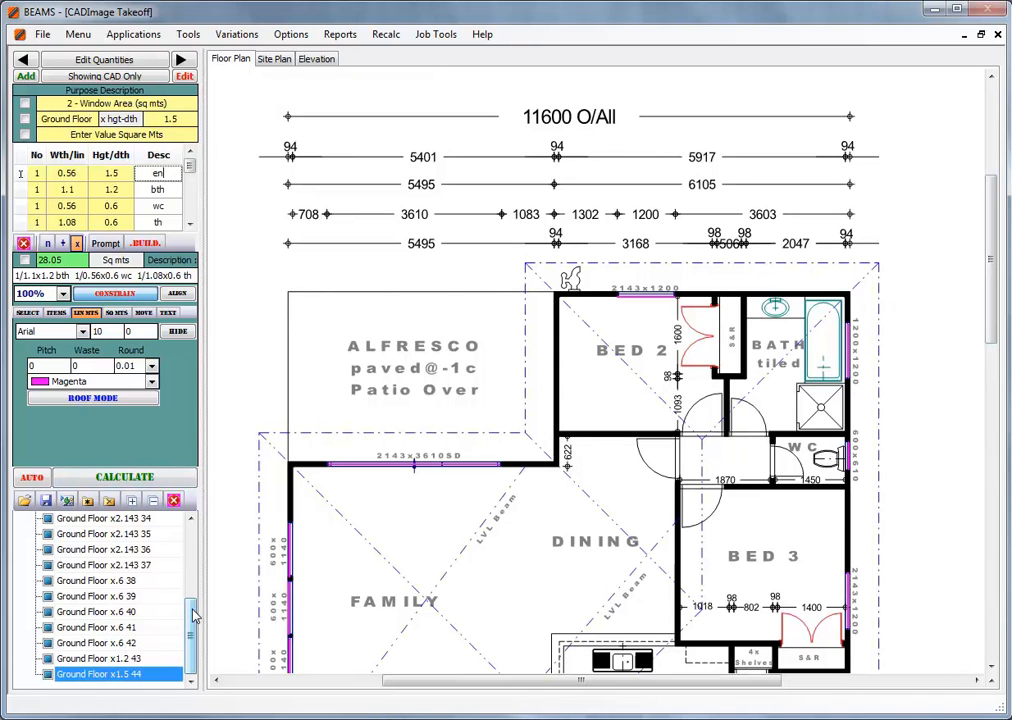
pyautogui.click(146, 243)
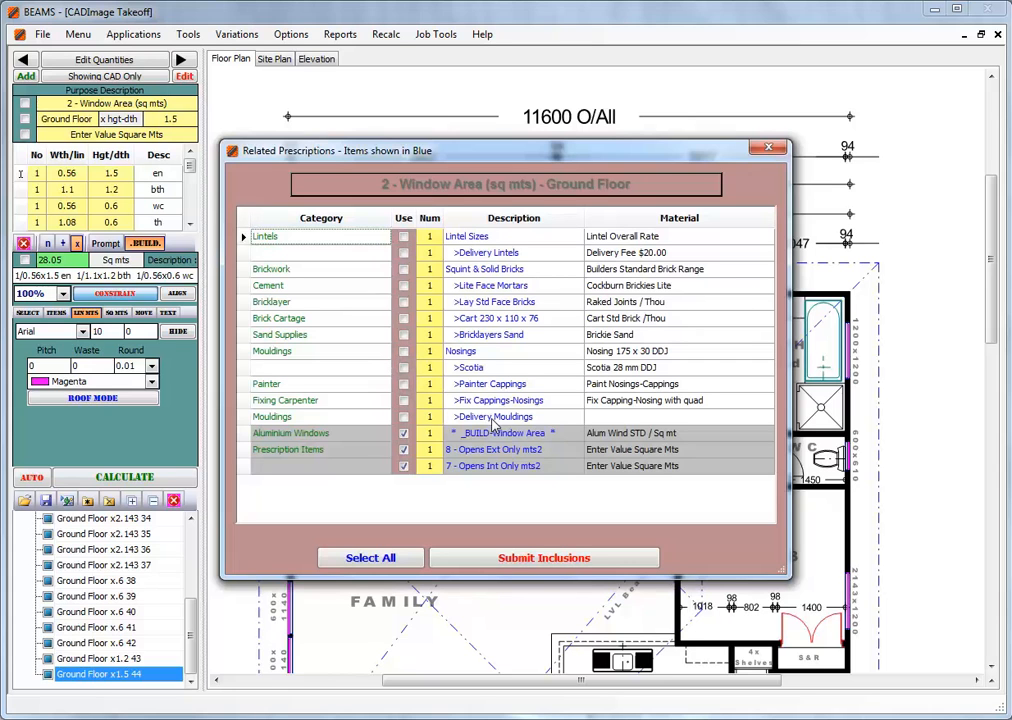
pyautogui.click(509, 566)
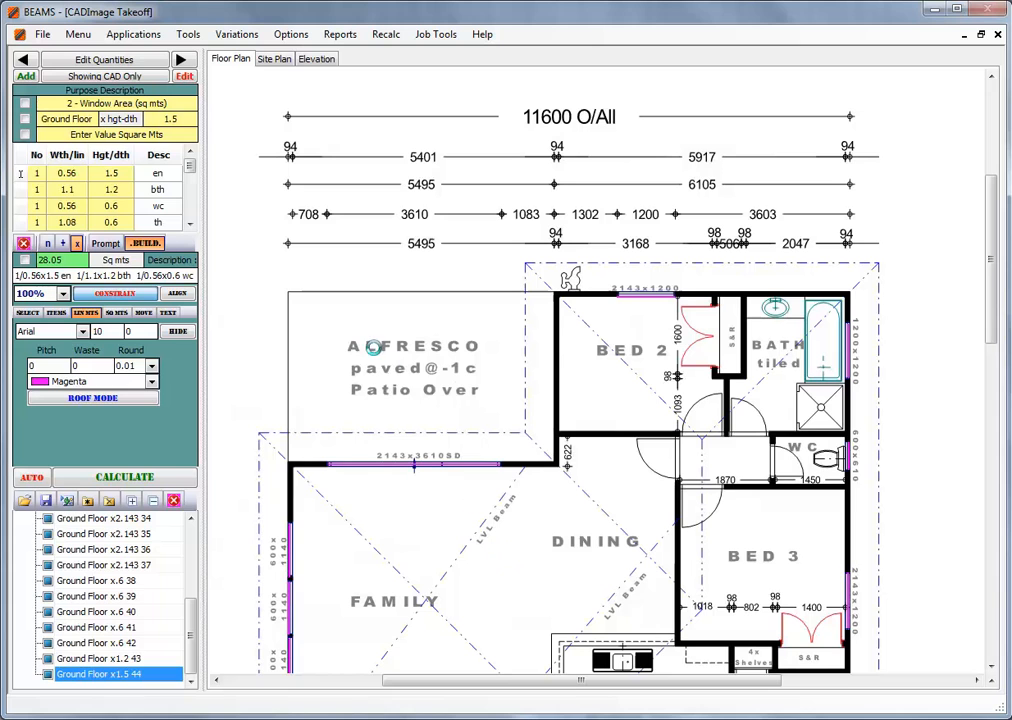
pyautogui.click(180, 60)
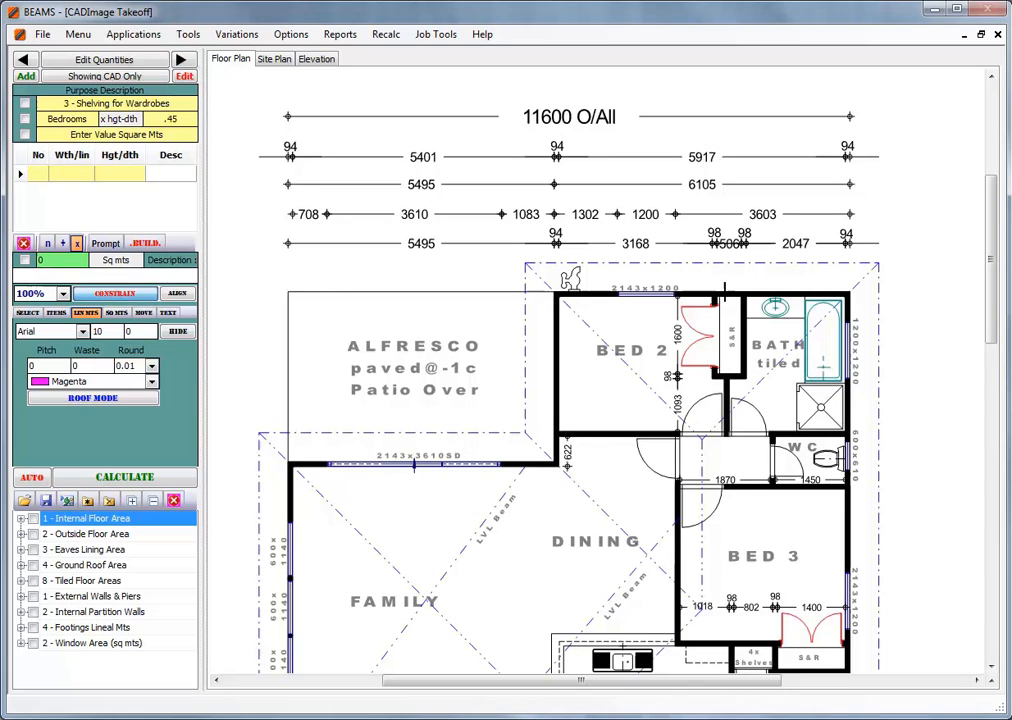
# Trace the Bed 2 wardrobe shelf, about 1.66 m long, calculate it and describe the entry as b2.
pyautogui.click(725, 294)
pyautogui.click(725, 375)
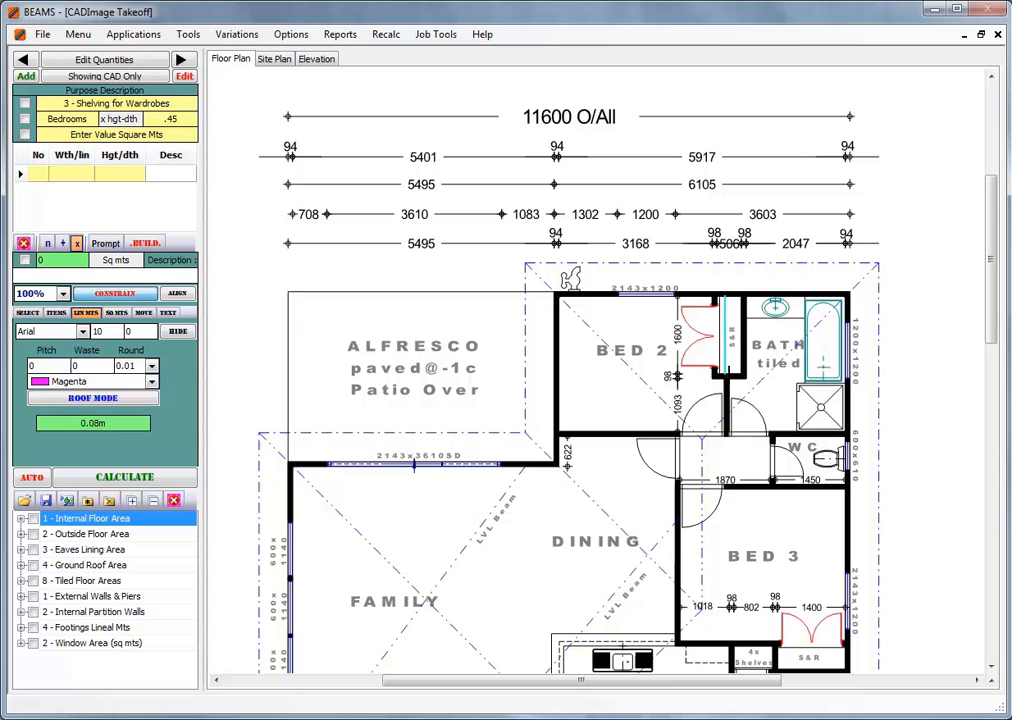
pyautogui.rightClick(725, 375)
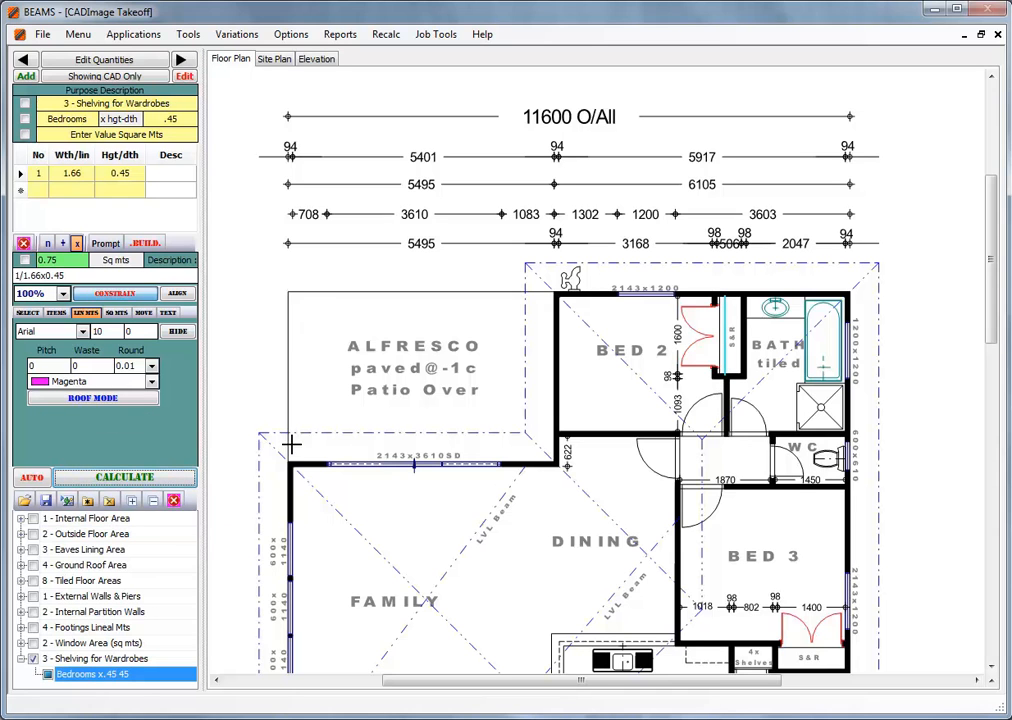
pyautogui.click(172, 173)
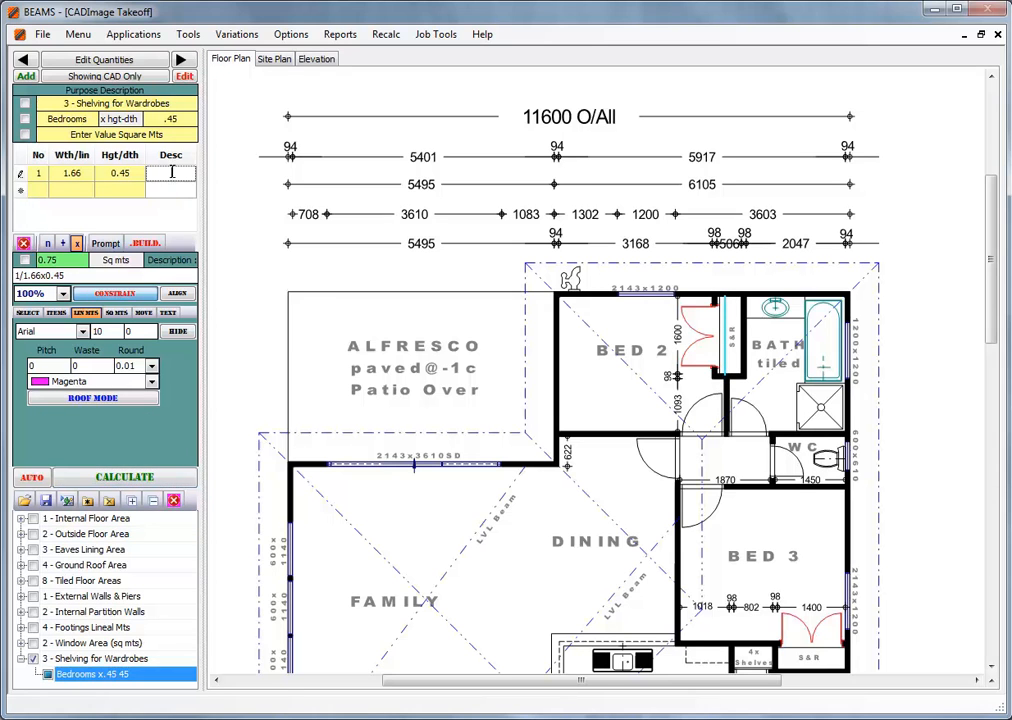
pyautogui.write('b2')
# Trace the Bed 3 wardrobe shelf, about 1.46 m long, calculate it and describe the entry as b3.
pyautogui.moveTo(989, 319); pyautogui.dragTo(996, 424)
pyautogui.moveTo(777, 290); pyautogui.dragTo(847, 292)
pyautogui.click(142, 476)
pyautogui.click(173, 173)
pyautogui.write('b3')
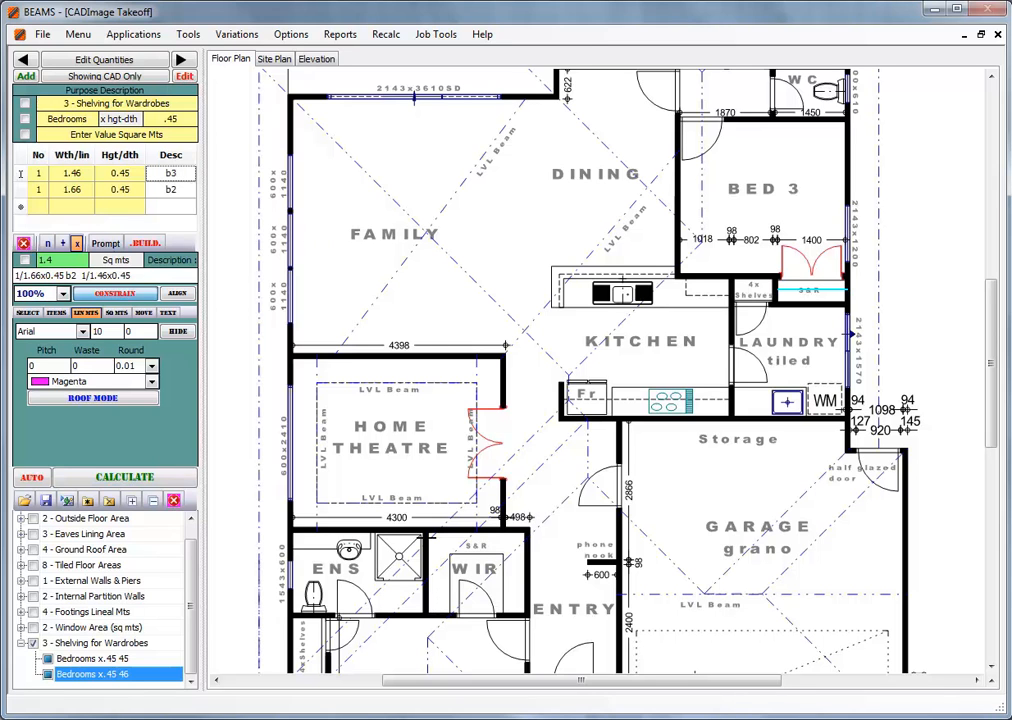
# Set the shelf depth to 0.6 m, trace the WIR shelving along three walls, about 4.69 m, calculate it and describe it as b1.
pyautogui.moveTo(158, 118); pyautogui.dragTo(215, 121)
pyautogui.write('.6')
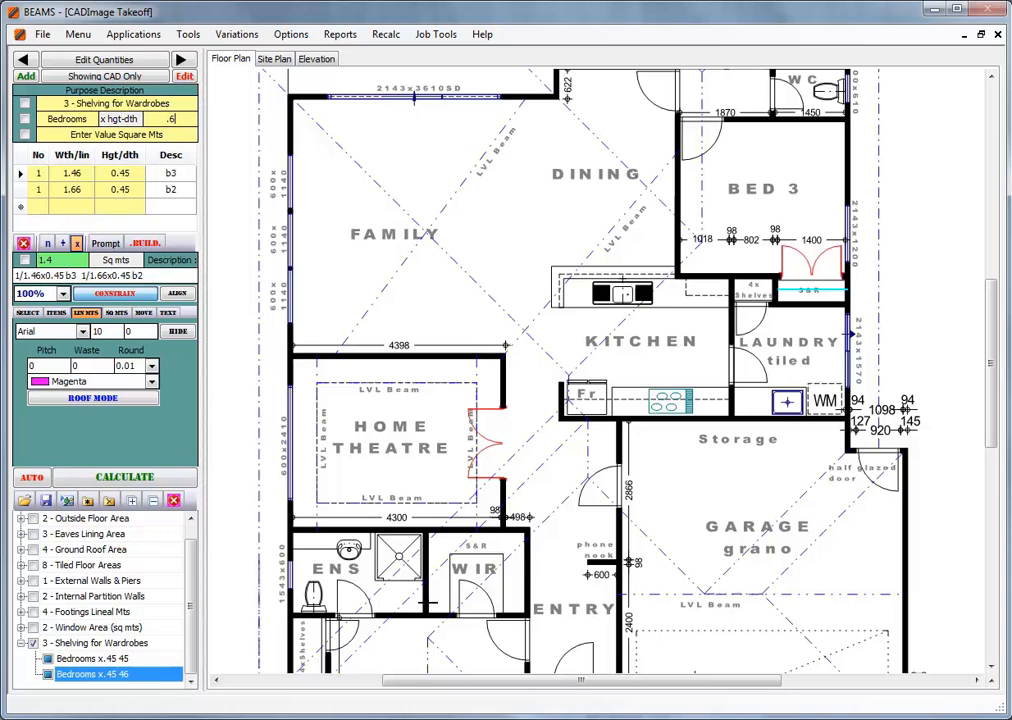
pyautogui.click(434, 612)
pyautogui.click(439, 542)
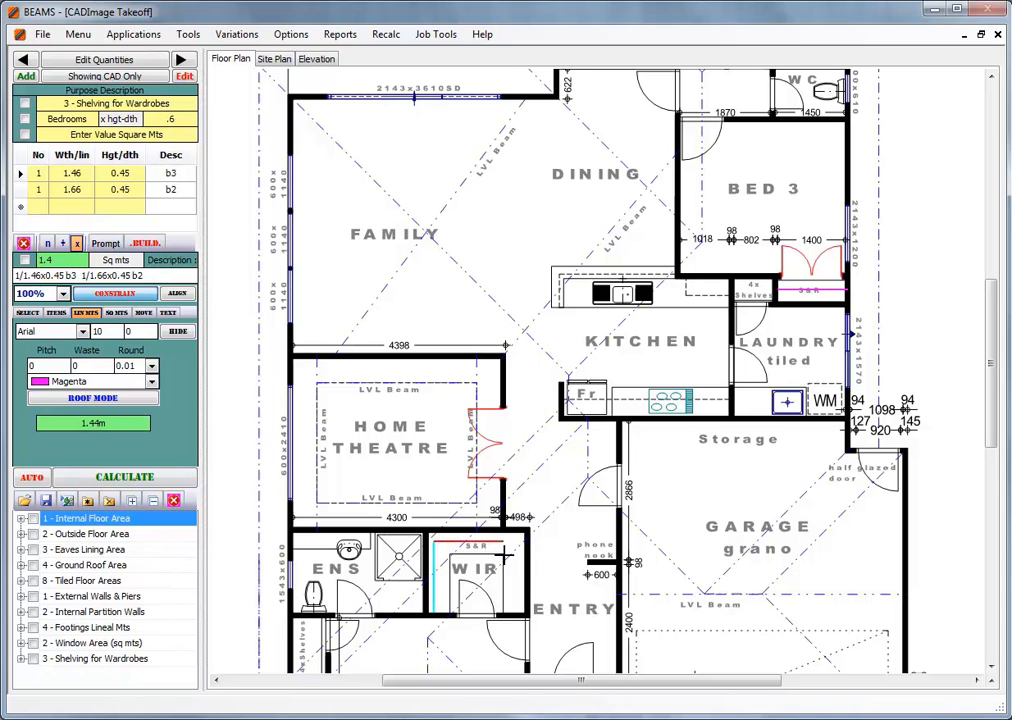
pyautogui.click(517, 542)
pyautogui.click(518, 613)
pyautogui.rightClick(518, 613)
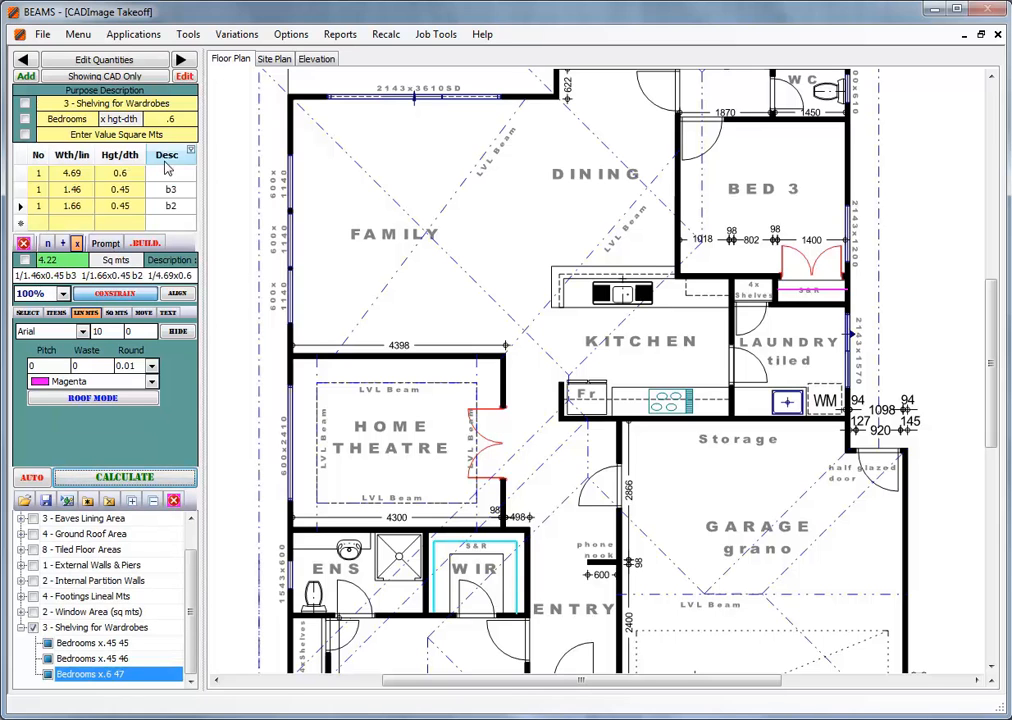
pyautogui.write('1')
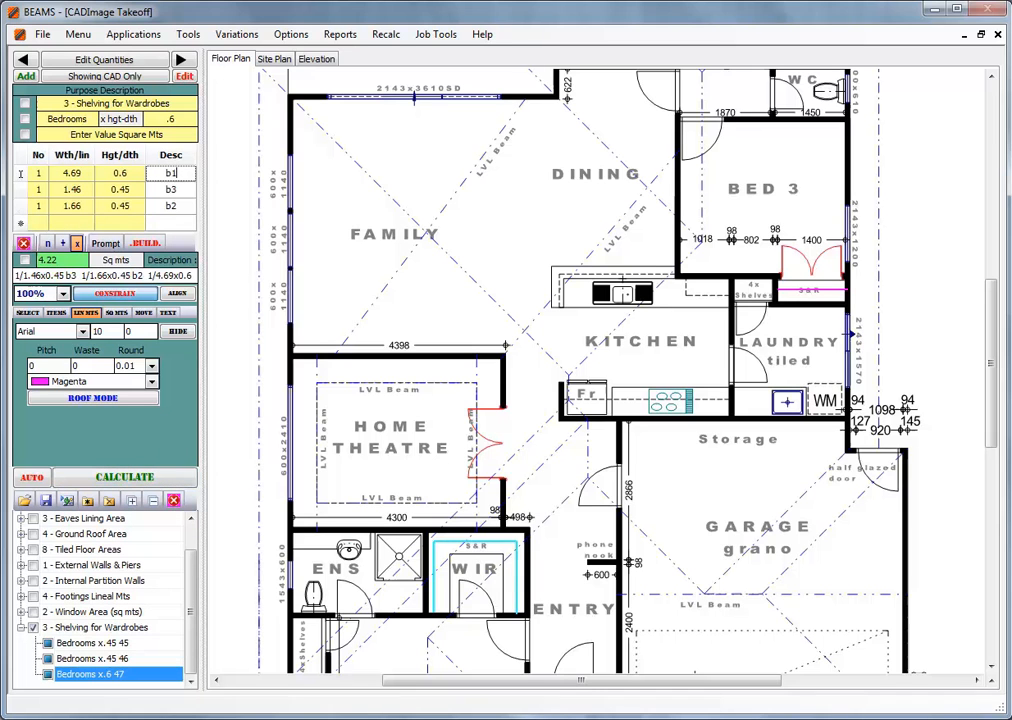
# Build the bedroom wardrobe shelving with its preselected inclusions and go on to the Linen entry of 4 - Shelving for Cupboards.
pyautogui.click(146, 244)
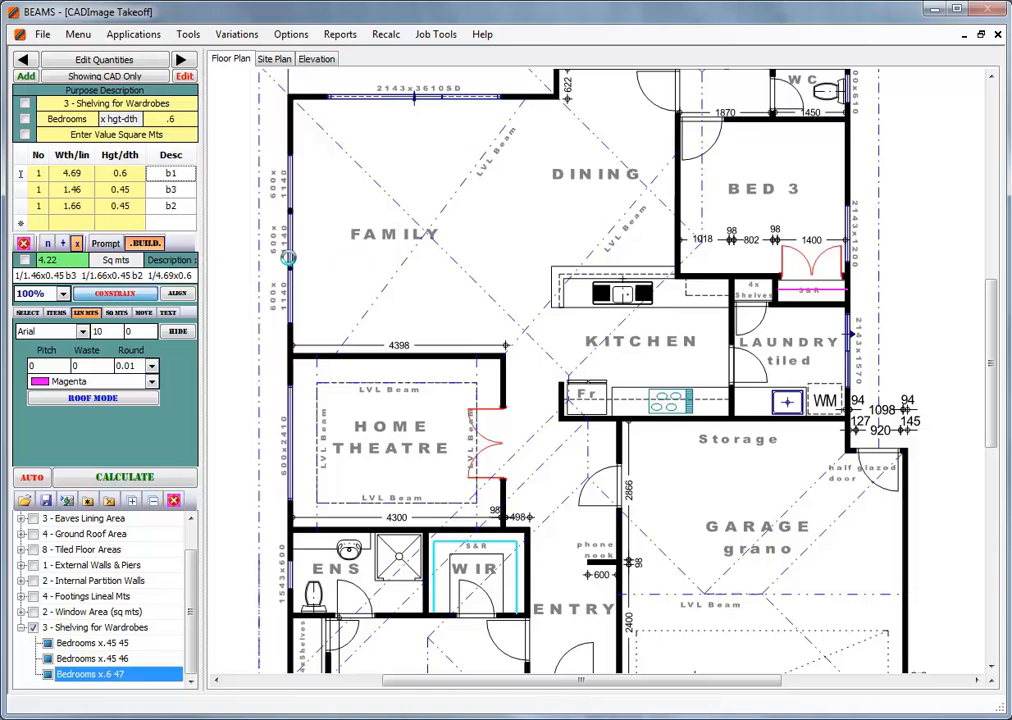
pyautogui.click(563, 562)
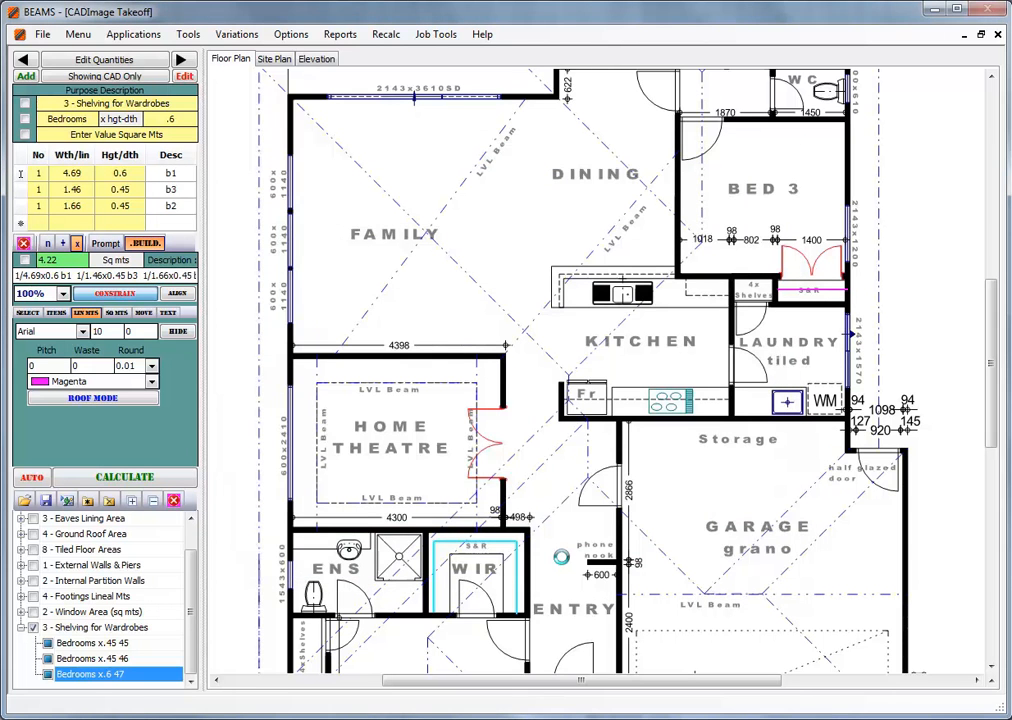
pyautogui.click(180, 60)
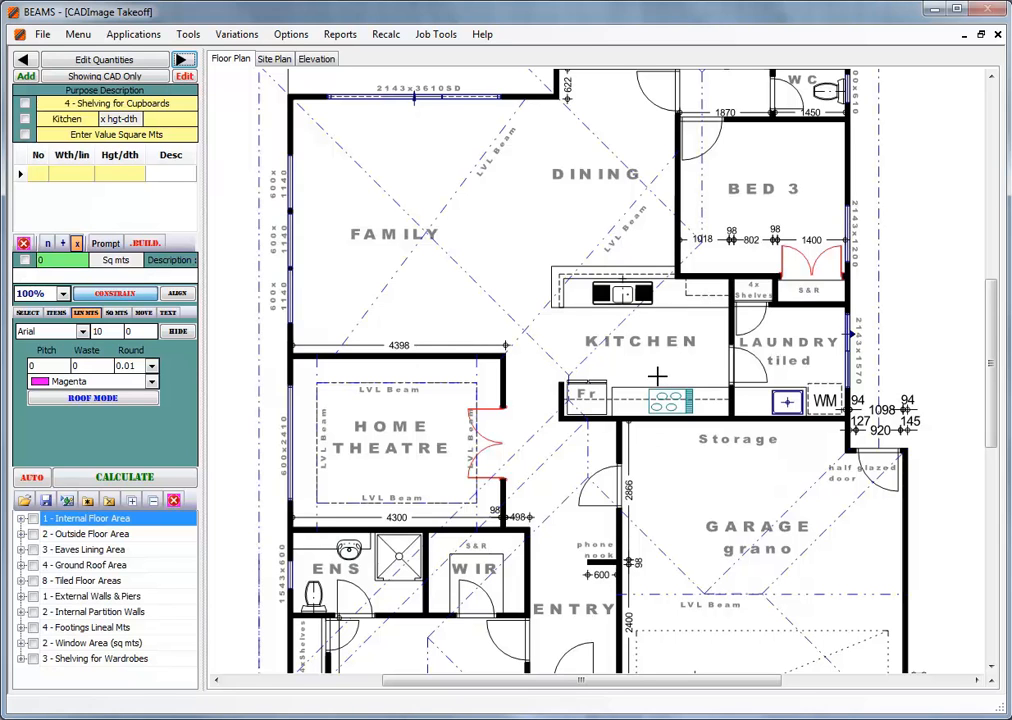
pyautogui.click(188, 63)
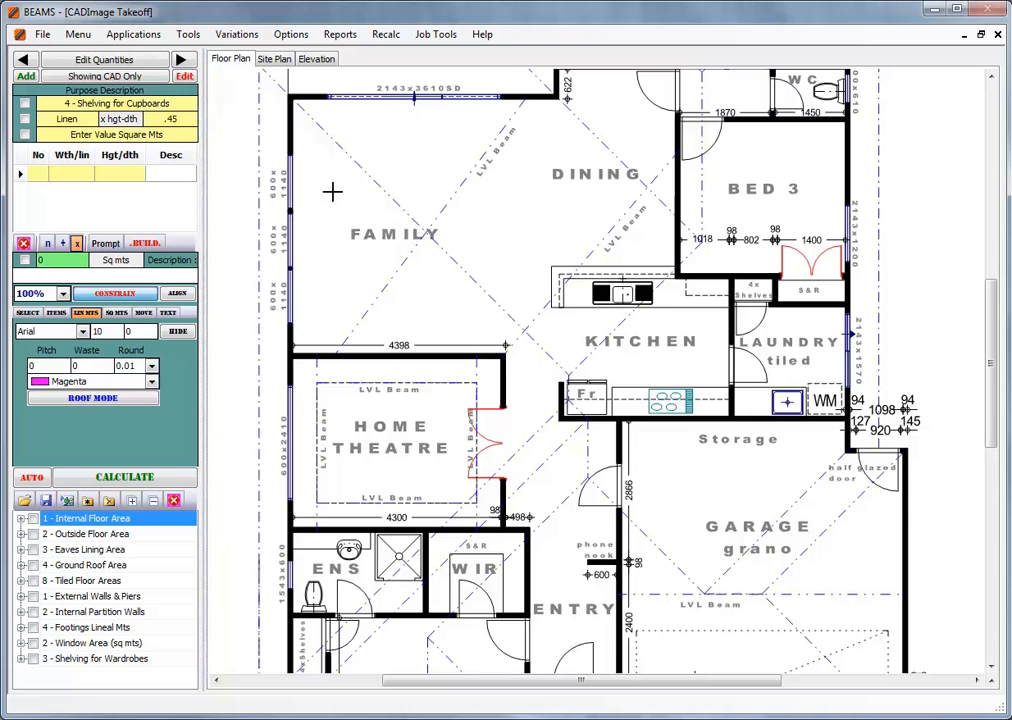
# Trace the linen cupboard shelf beside the laundry, about 0.86 m long, calculate it and set the number of shelves to 4.
pyautogui.moveTo(733, 289)
pyautogui.mouseDown()
pyautogui.moveTo(792, 292)
pyautogui.moveTo(775, 289)
pyautogui.mouseUp()
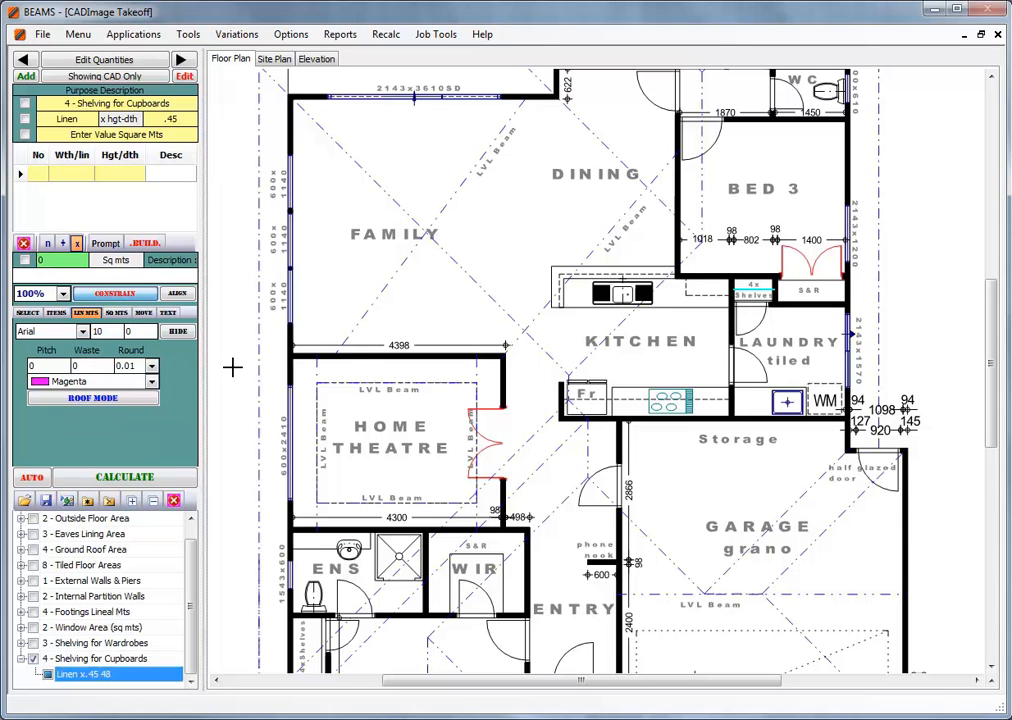
pyautogui.click(116, 477)
pyautogui.click(37, 175)
pyautogui.write('4')
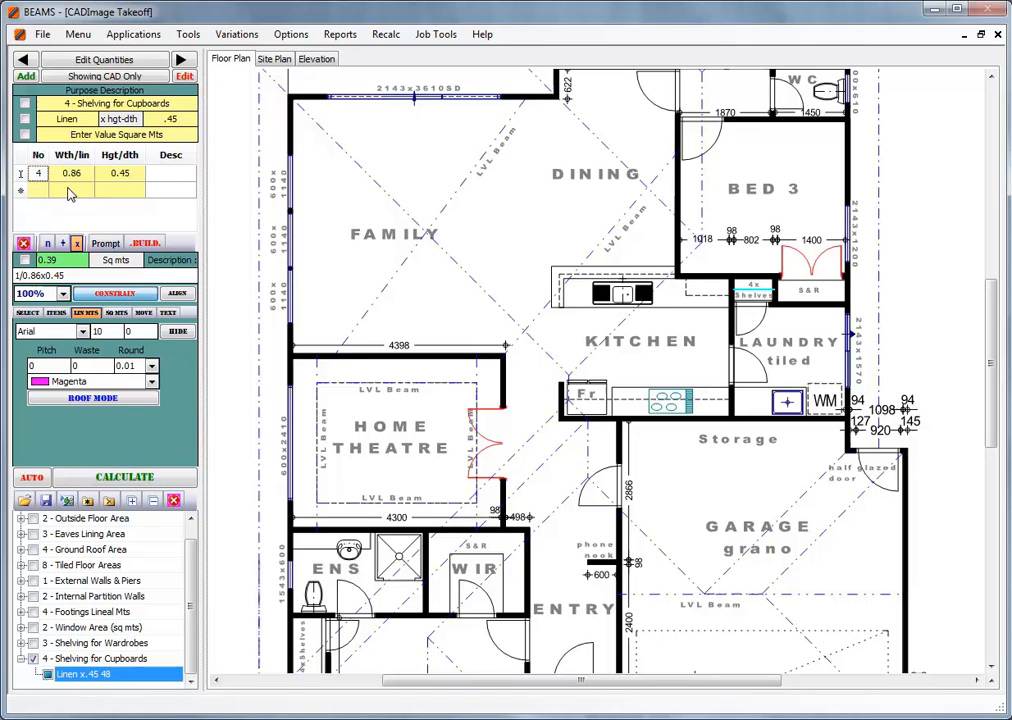
# Build the linen cupboard shelving with its preselected inclusions and go on to 5 - Lin Mts of Gutter - Fascia.
pyautogui.click(145, 244)
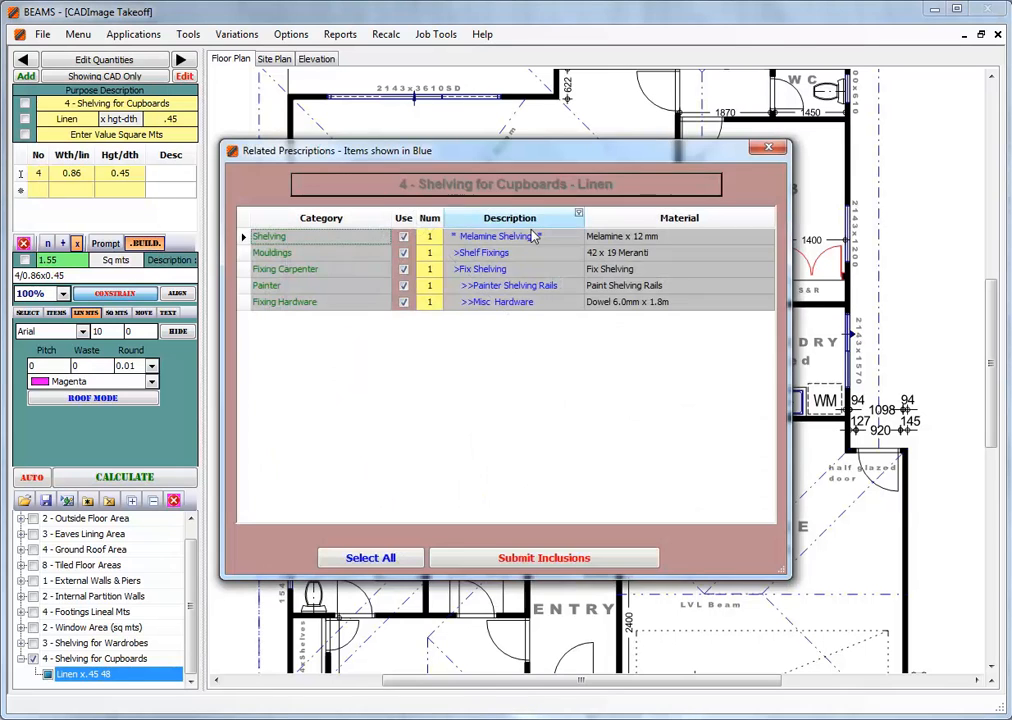
pyautogui.click(544, 558)
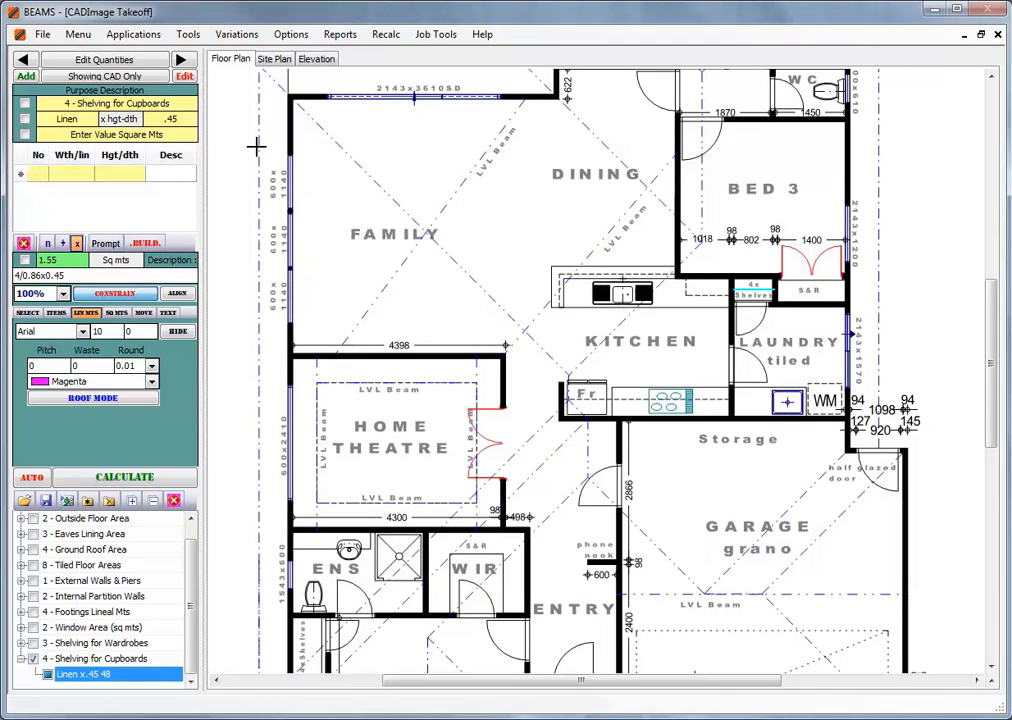
pyautogui.click(182, 61)
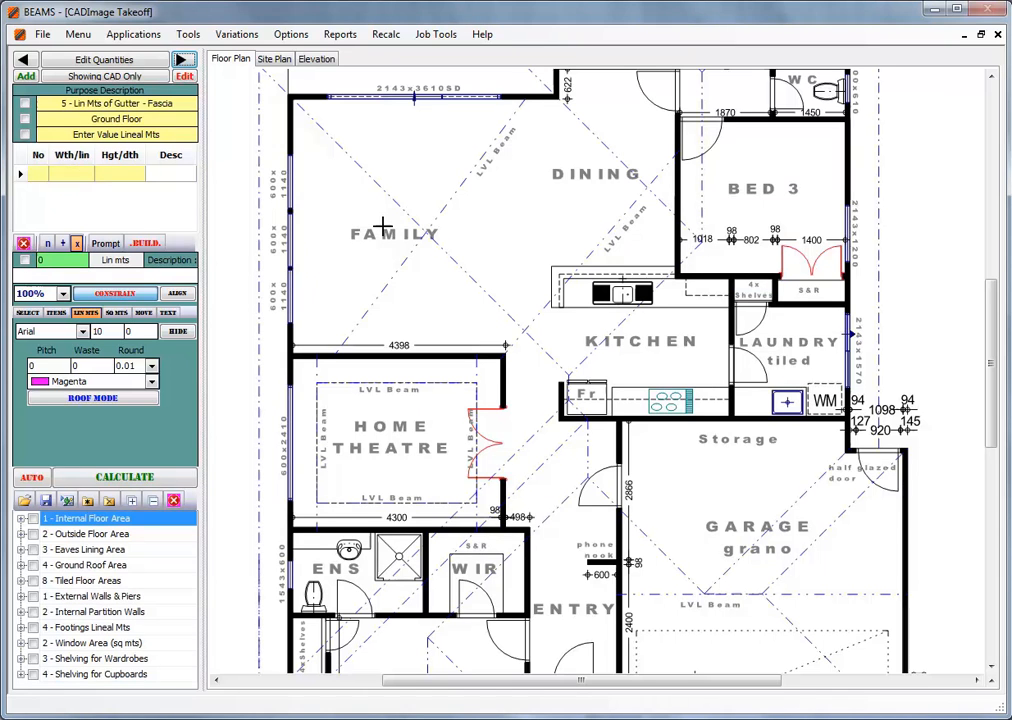
# Trace the gutter line from the eaves corner beside the ensuite past the family room, around Bed 2 and along the laundry side to the garage.
pyautogui.click(63, 293)
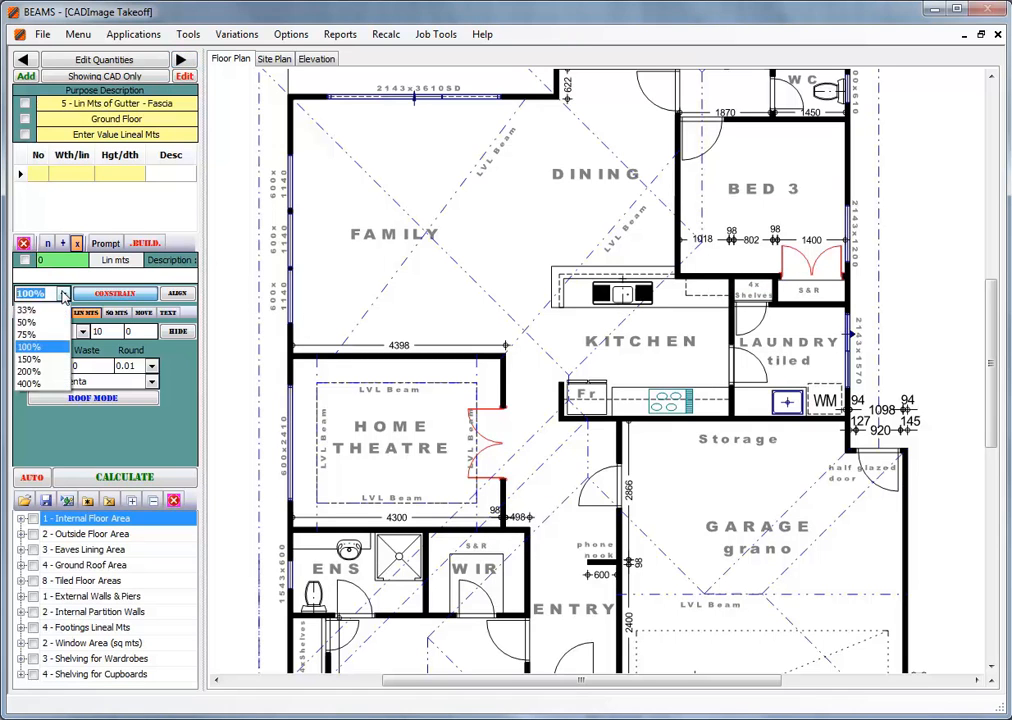
pyautogui.click(55, 334)
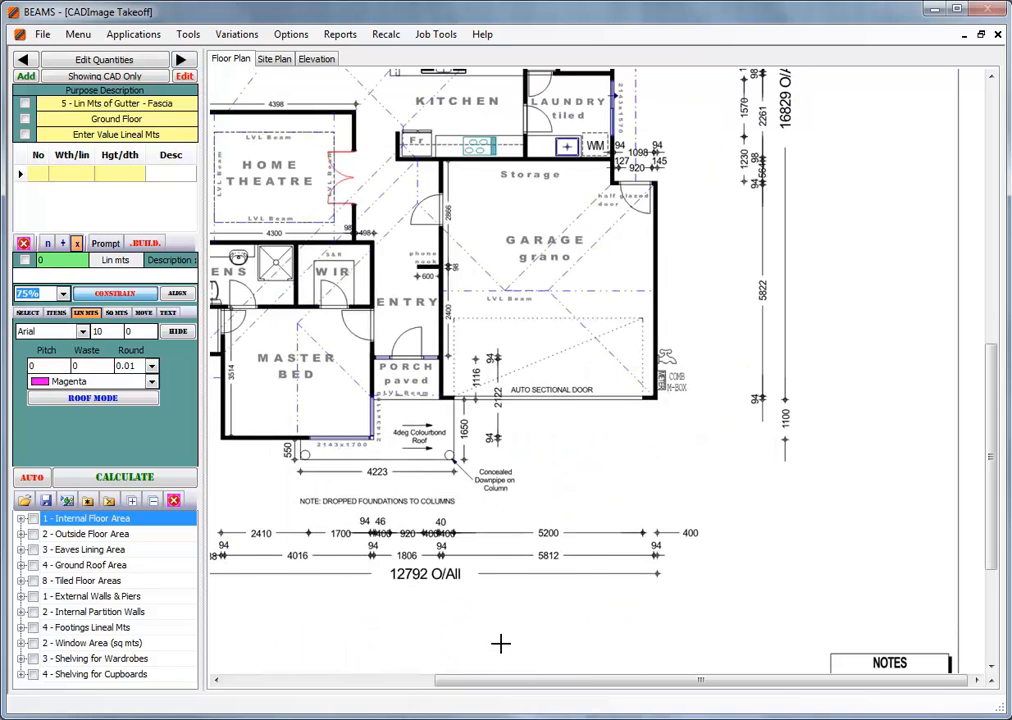
pyautogui.moveTo(506, 680); pyautogui.dragTo(427, 680)
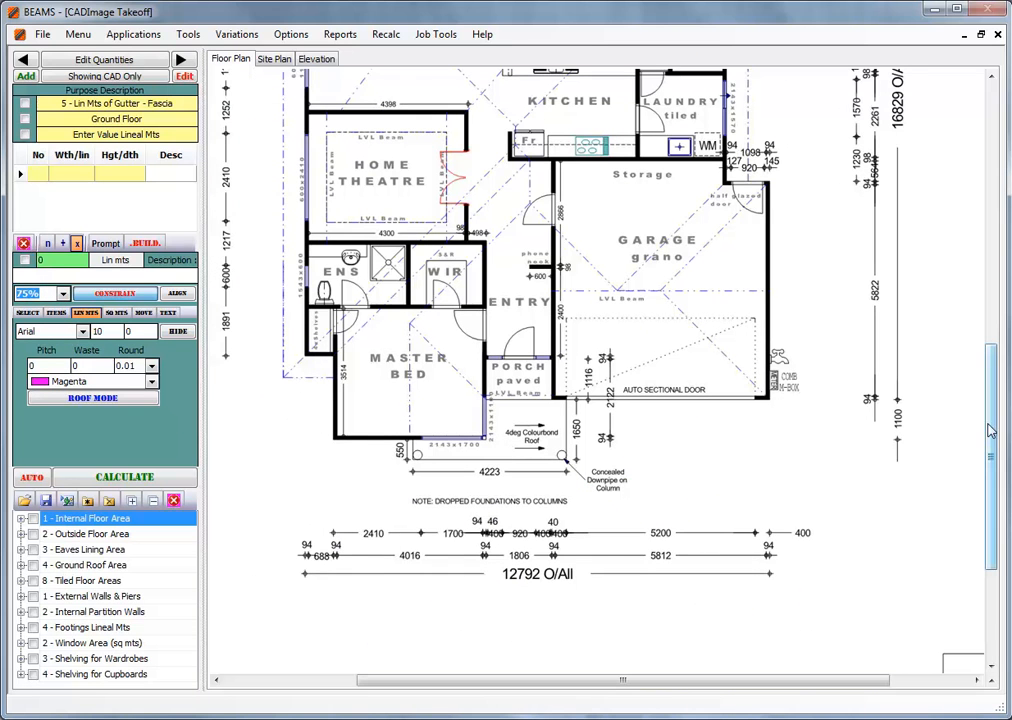
pyautogui.moveTo(990, 428); pyautogui.dragTo(978, 338)
pyautogui.click(282, 611)
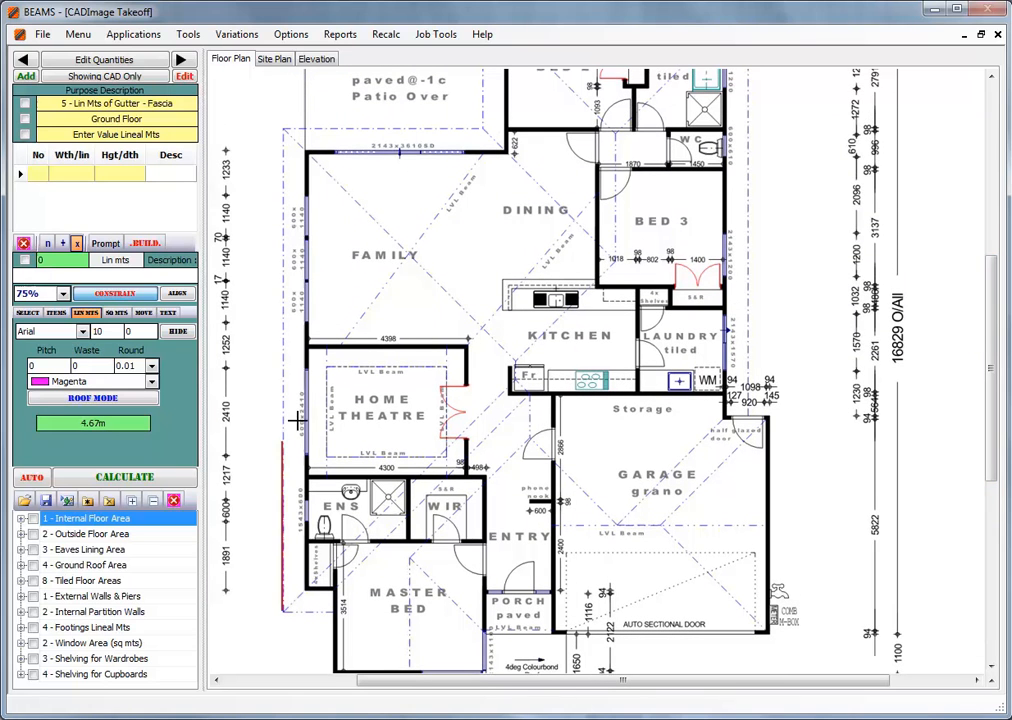
pyautogui.click(282, 130)
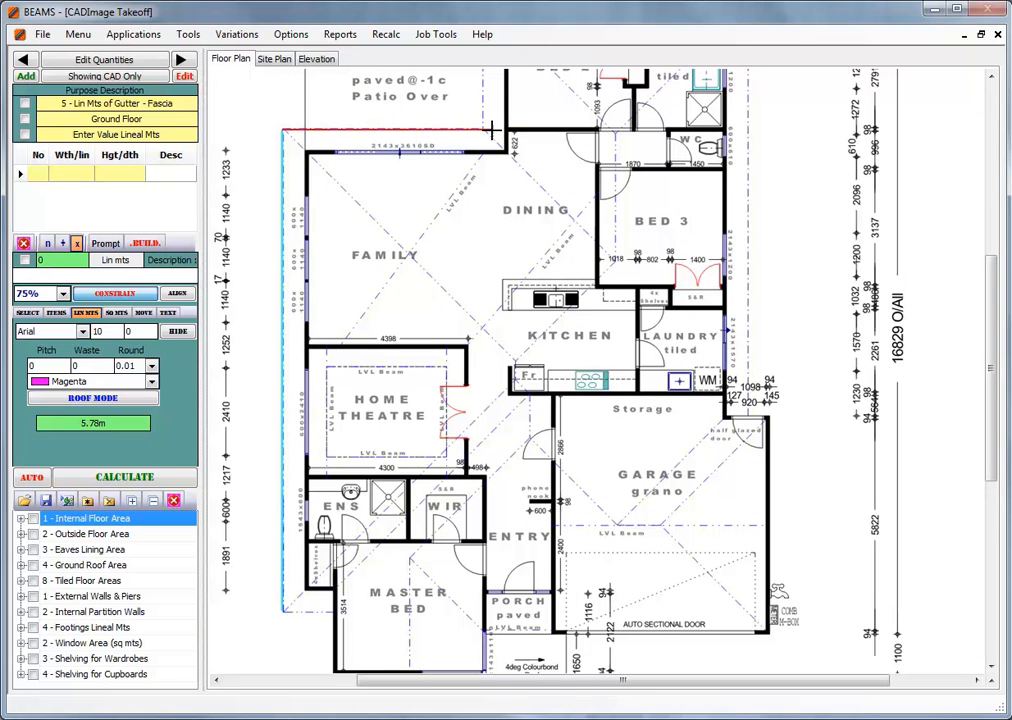
pyautogui.click(483, 130)
pyautogui.scroll(2, 483, 130)
pyautogui.click(483, 100)
pyautogui.click(748, 100)
pyautogui.click(748, 515)
pyautogui.click(767, 515)
# Continue the gutter line around the garage, porch roof and master bedroom back to its start, about 64.85 m overall, and calculate it.
pyautogui.scroll(-6, 767, 512)
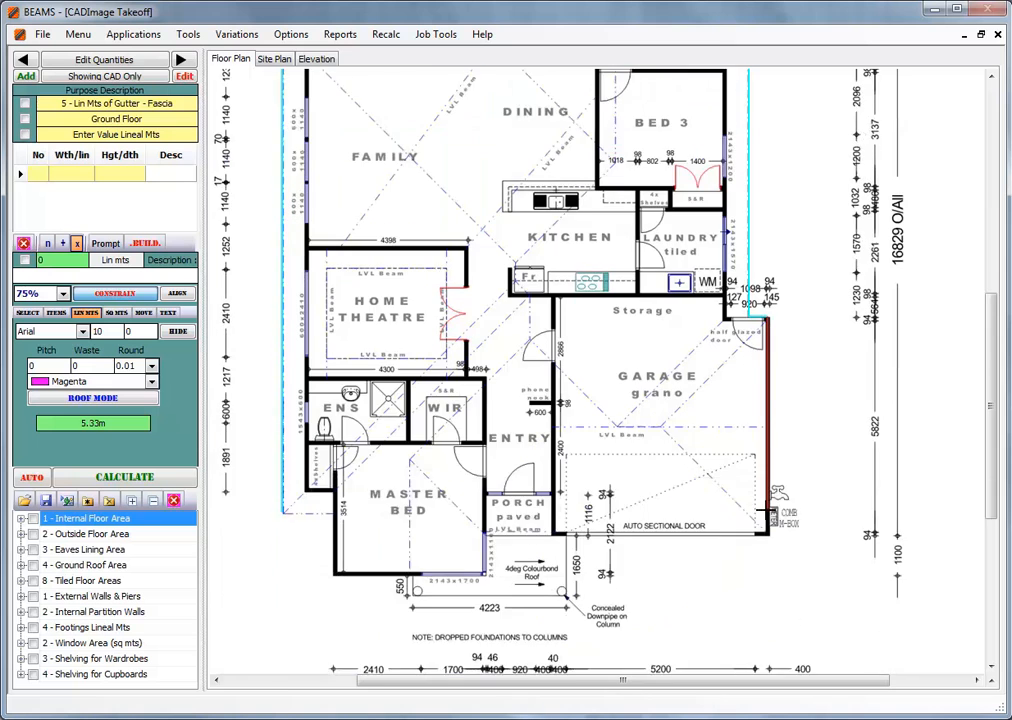
pyautogui.click(767, 437)
pyautogui.click(567, 437)
pyautogui.click(567, 497)
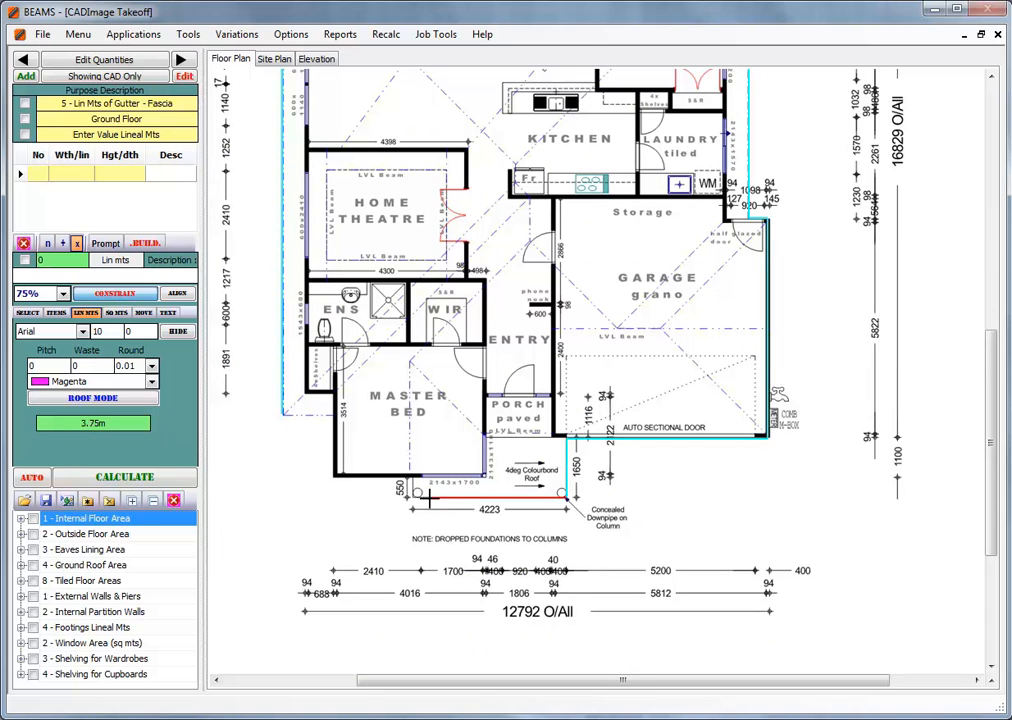
pyautogui.click(411, 497)
pyautogui.click(411, 476)
pyautogui.click(336, 476)
pyautogui.click(335, 413)
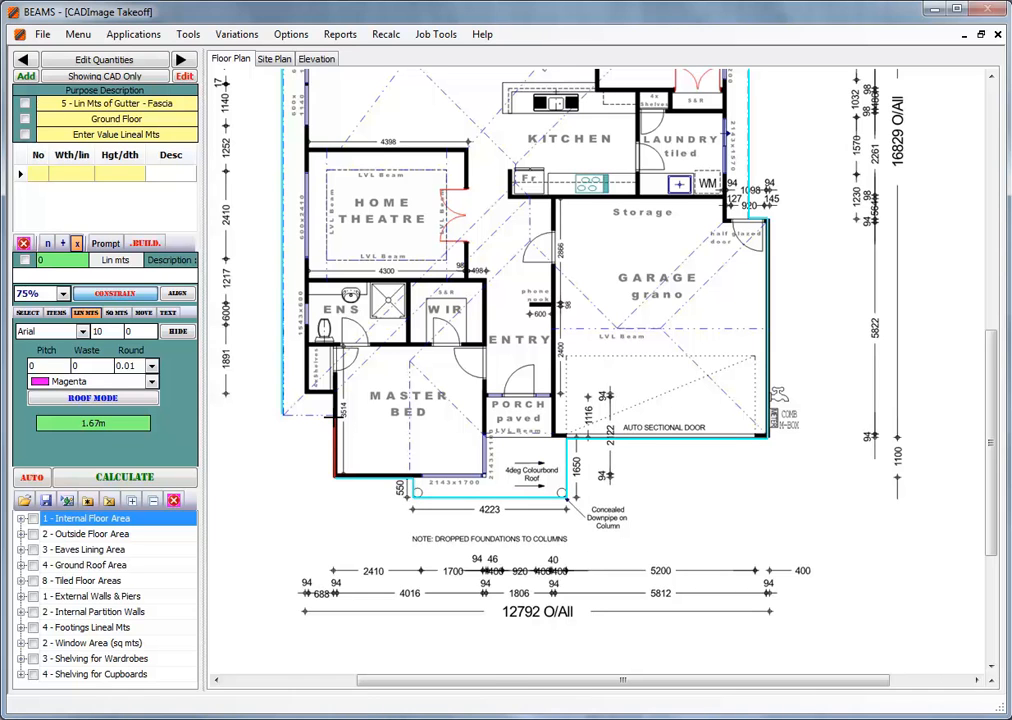
pyautogui.click(285, 412)
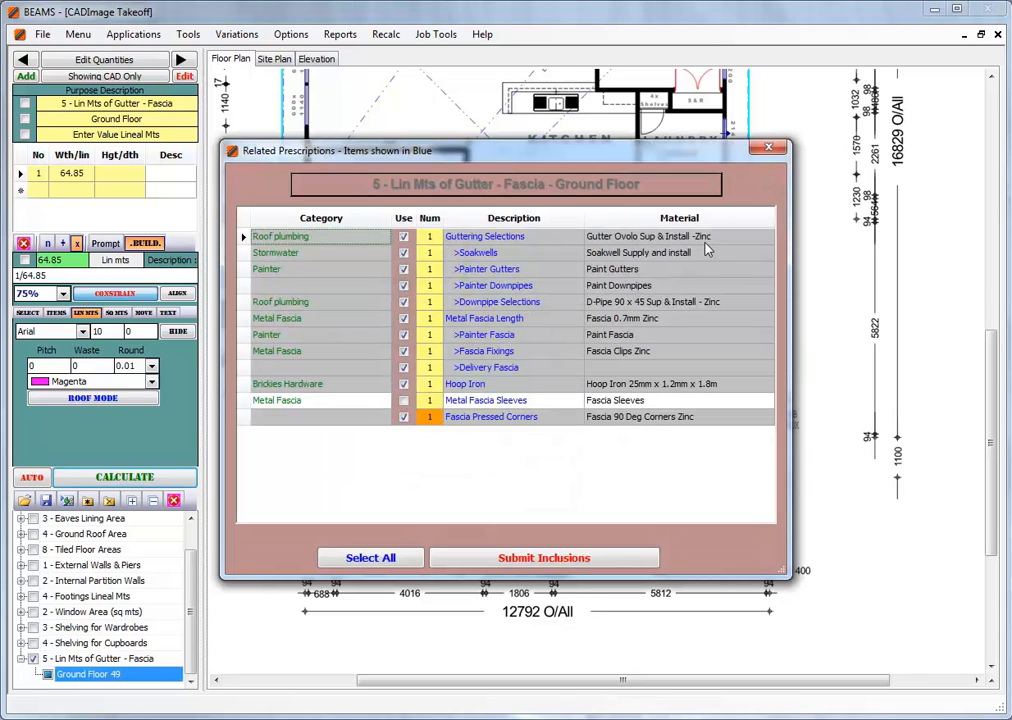
# Set the gutter material to Gutter Ovolo Sup & Install -Color, exclude Painter Gutters, submit the inclusions and go on to 1 - Standard Fixed Items.
pyautogui.click(768, 238)
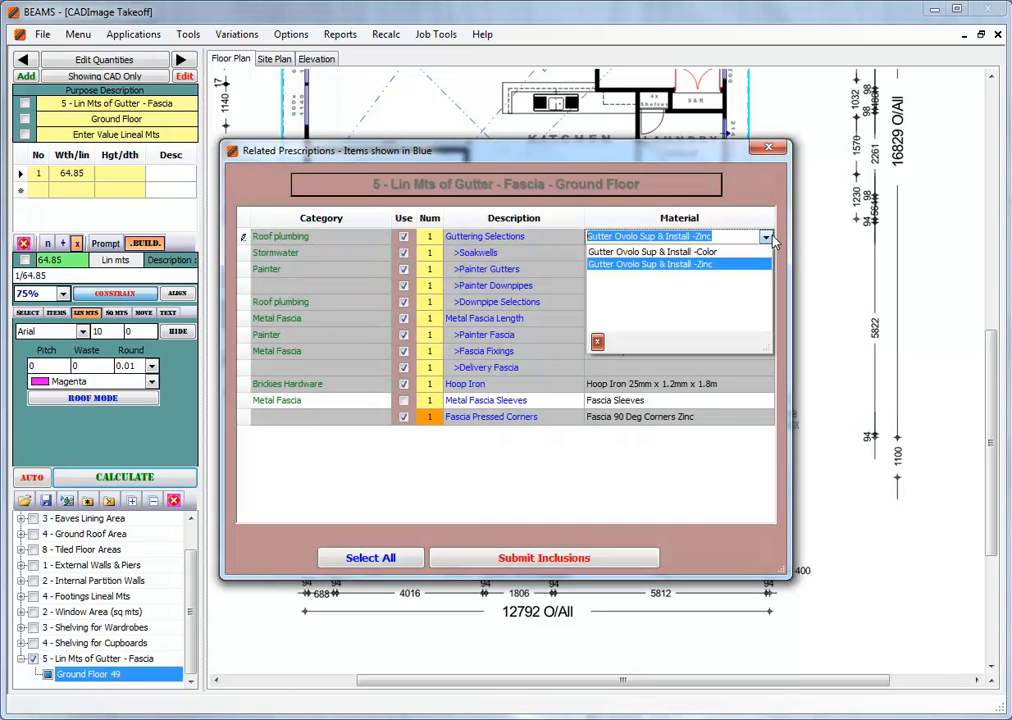
pyautogui.click(705, 253)
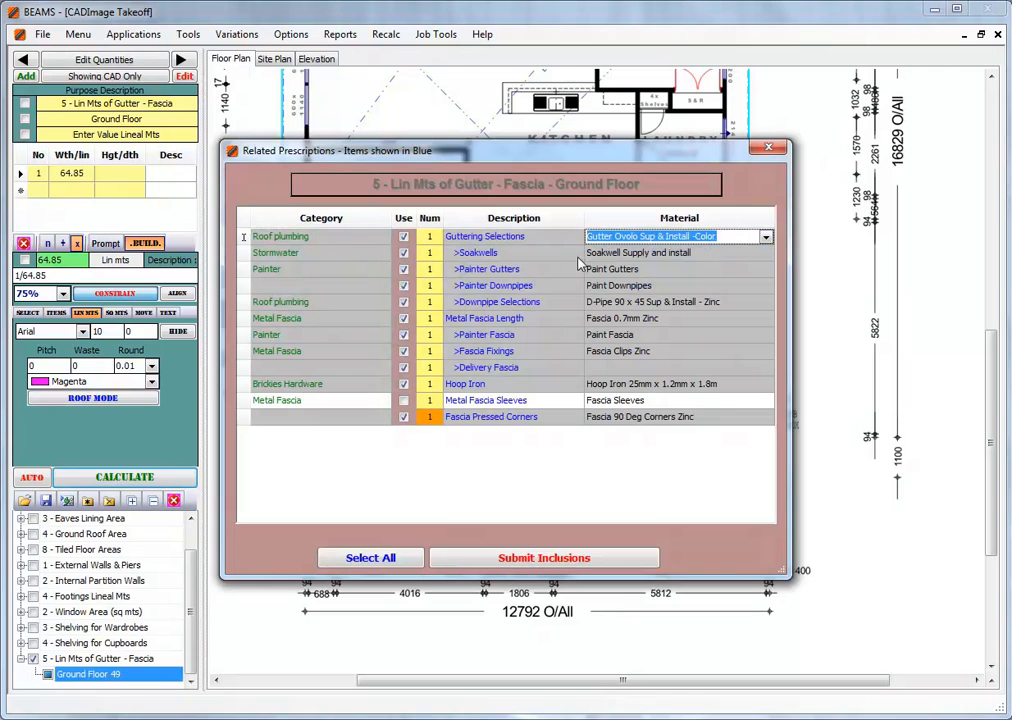
pyautogui.click(403, 270)
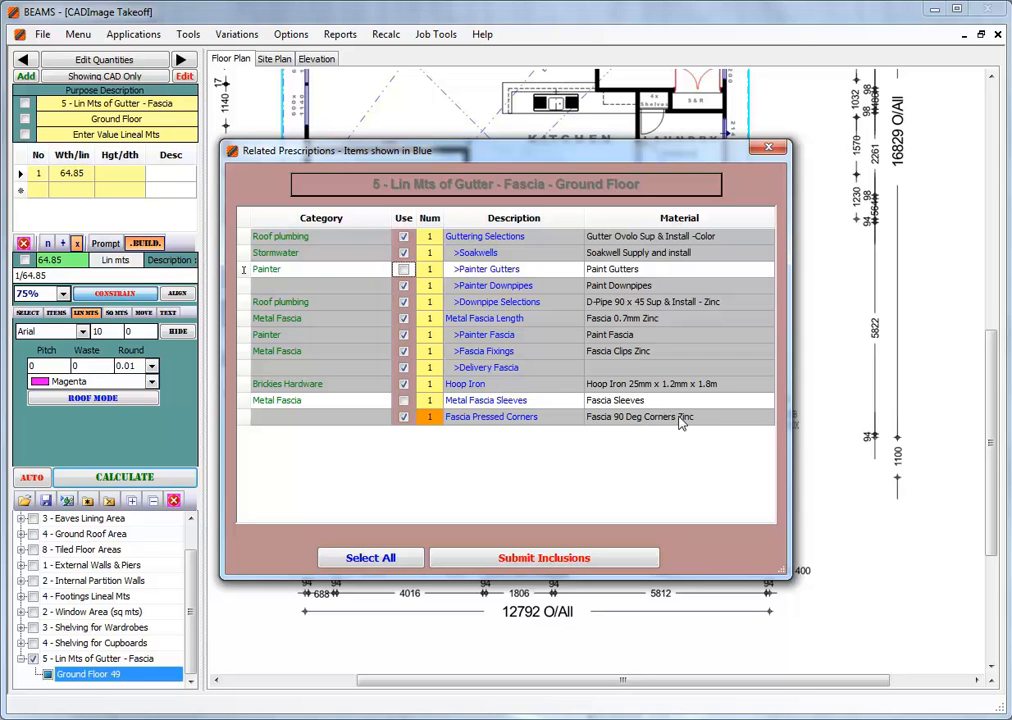
pyautogui.click(539, 565)
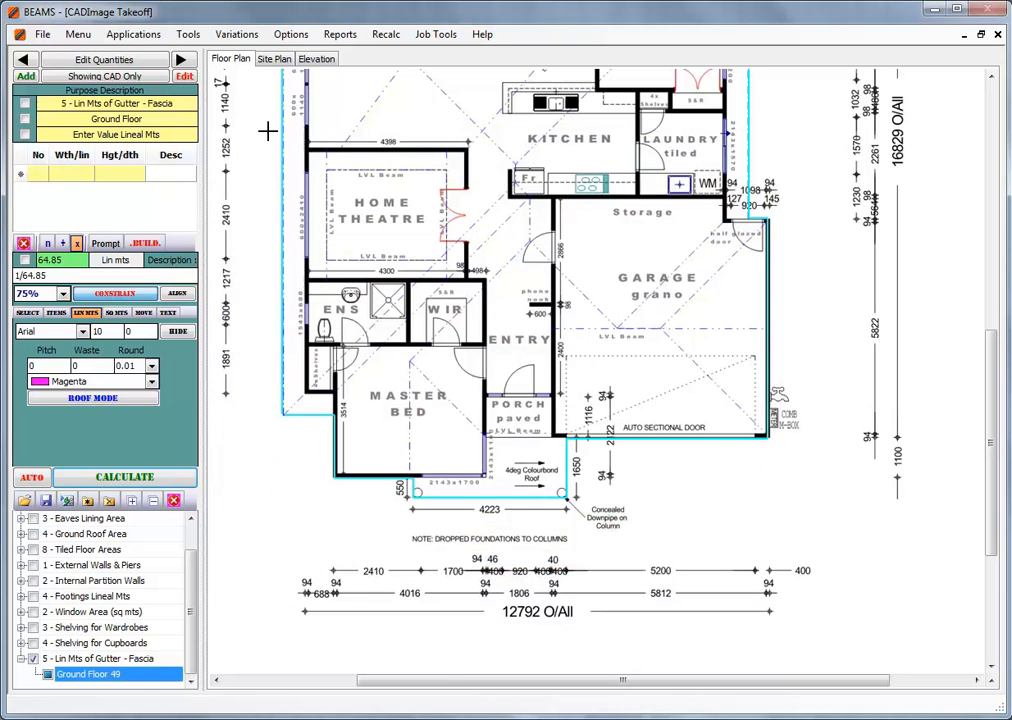
pyautogui.click(183, 61)
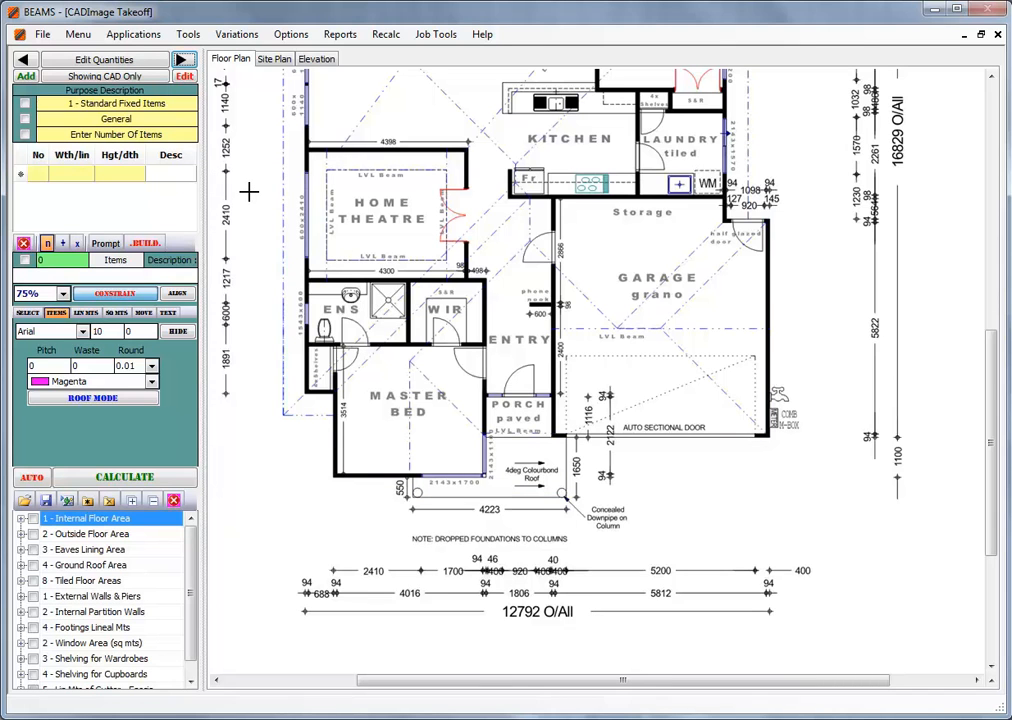
# Count one General item for 1 - Standard Fixed Items, build it with its preselected inclusions and go on to 2 - Fixed Fees & Charges.
pyautogui.click(251, 260)
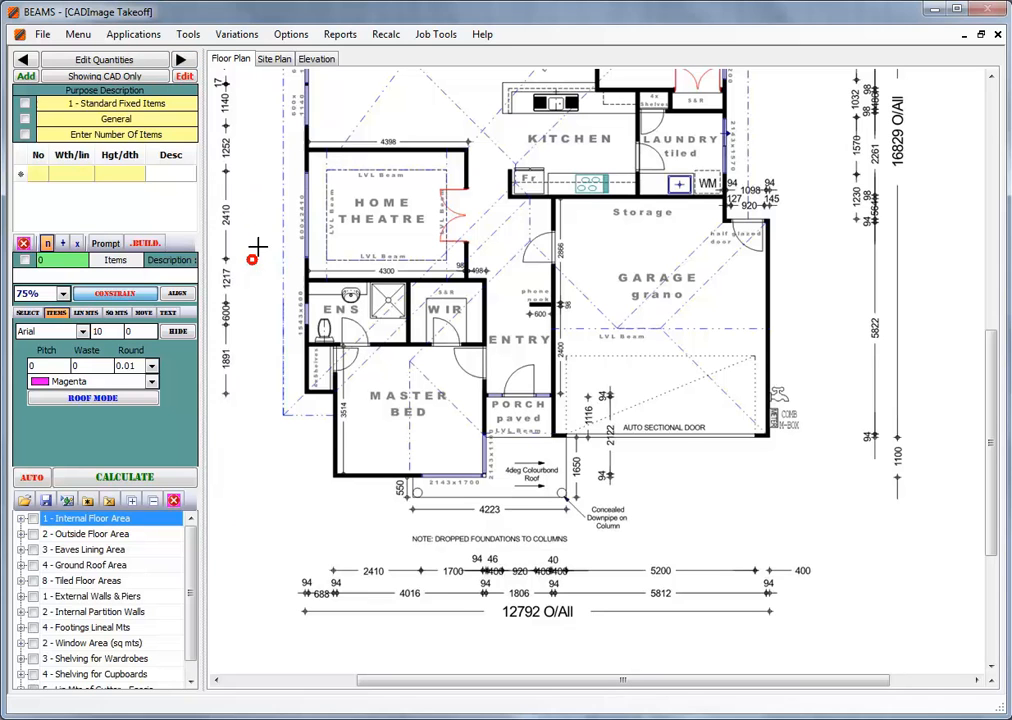
pyautogui.rightClick(270, 306)
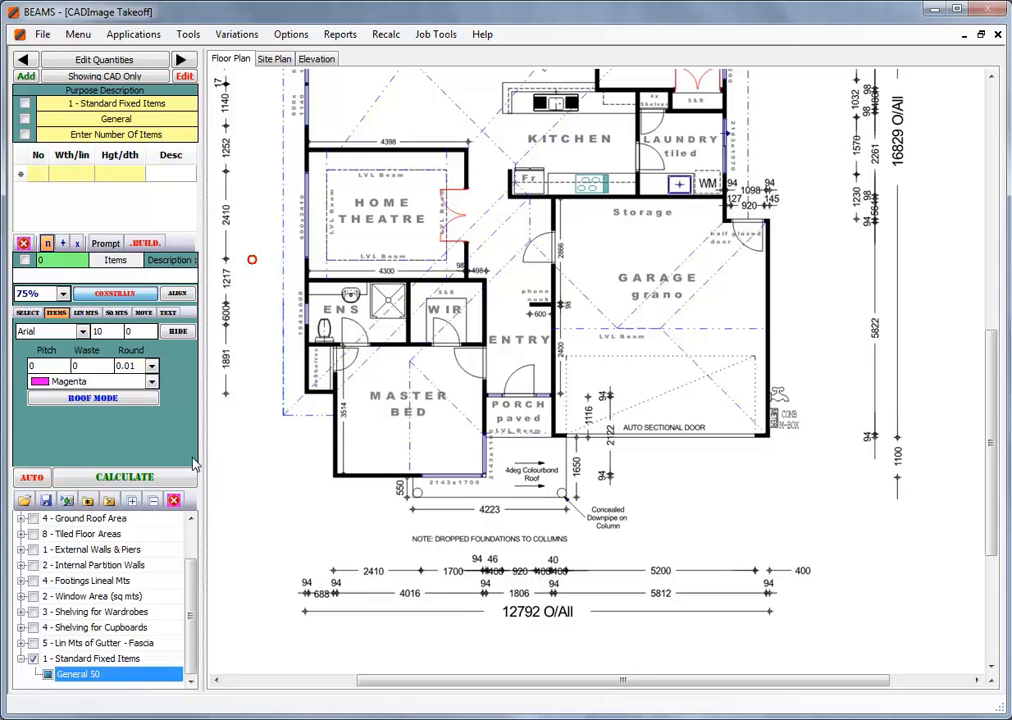
pyautogui.click(146, 479)
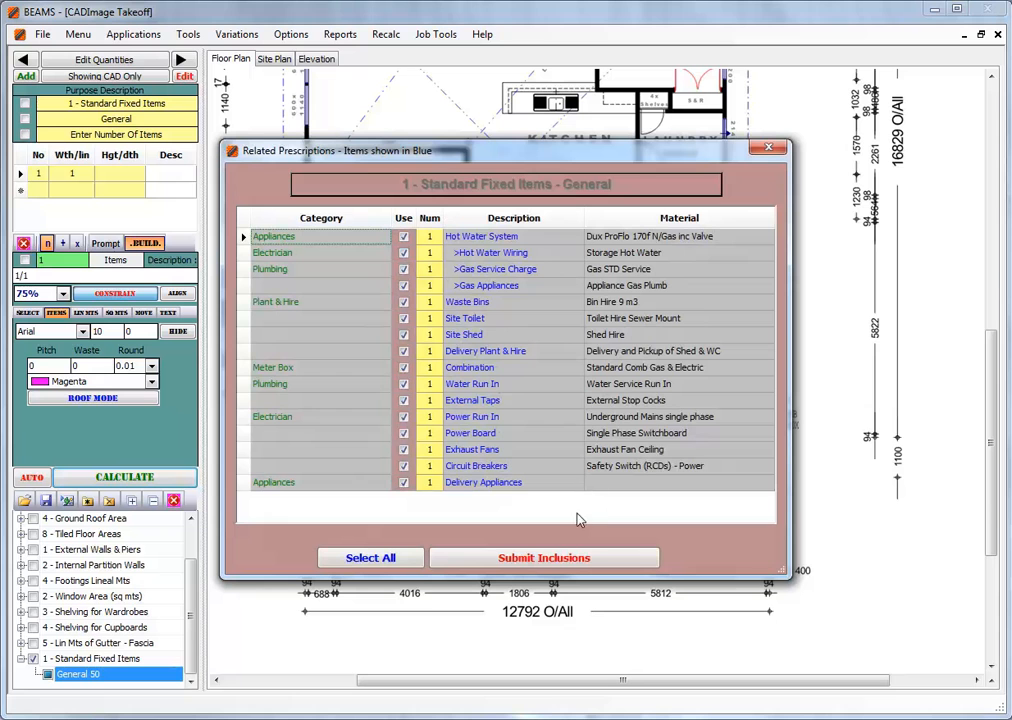
pyautogui.click(537, 557)
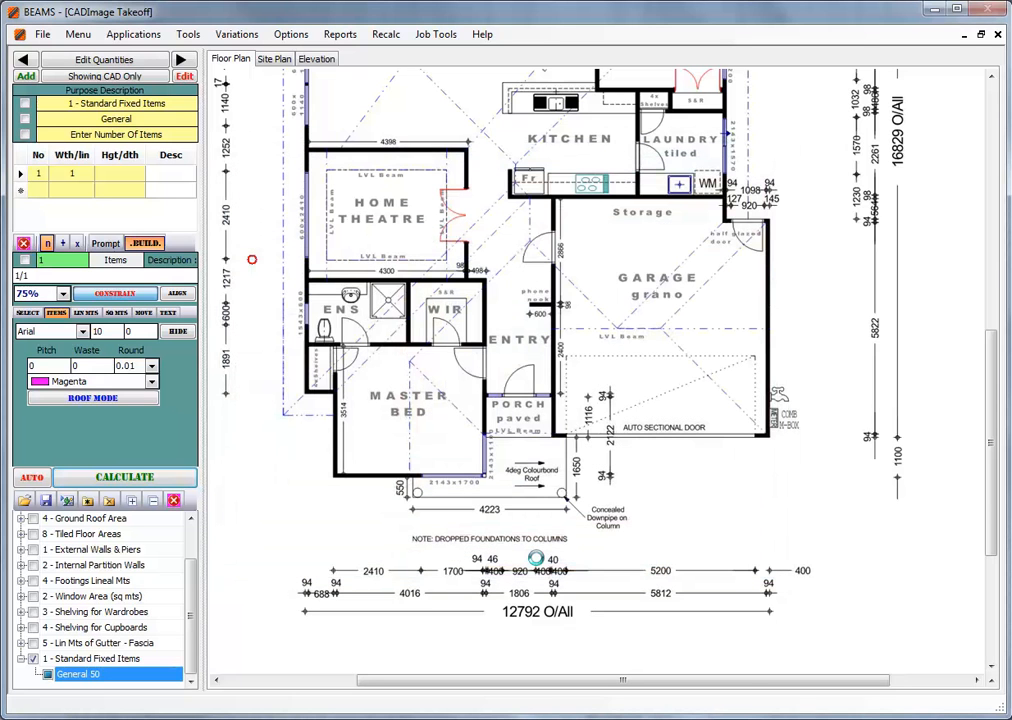
pyautogui.click(182, 62)
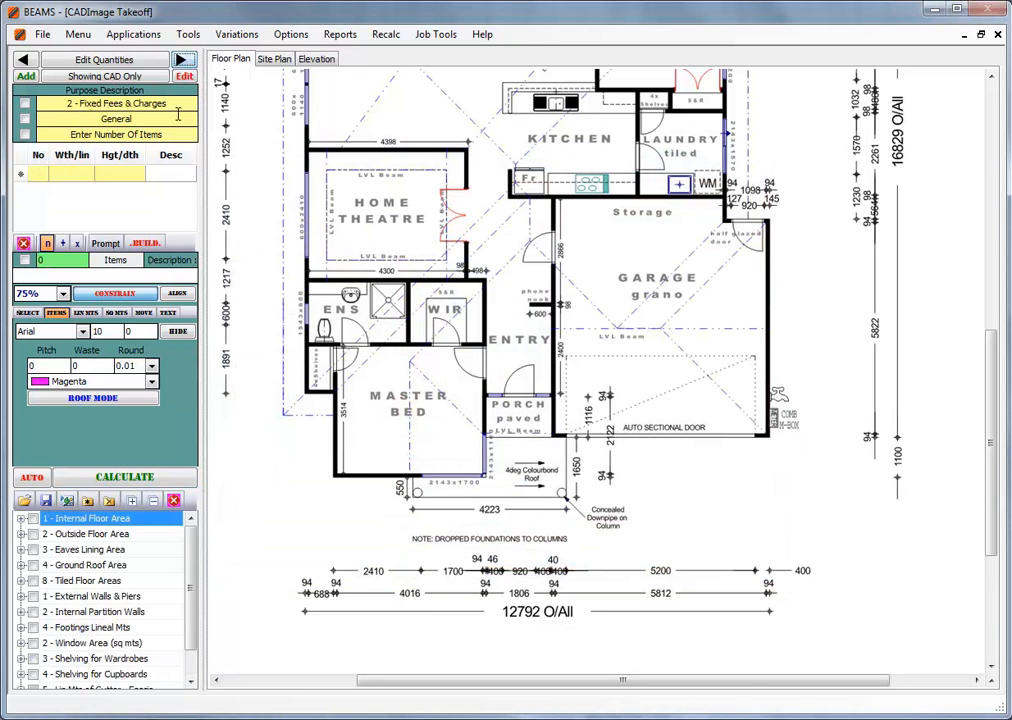
# Count one General item for 2 - Fixed Fees & Charges, build it with its preselected inclusions and go on to Single Sidelight Frame.
pyautogui.click(277, 479)
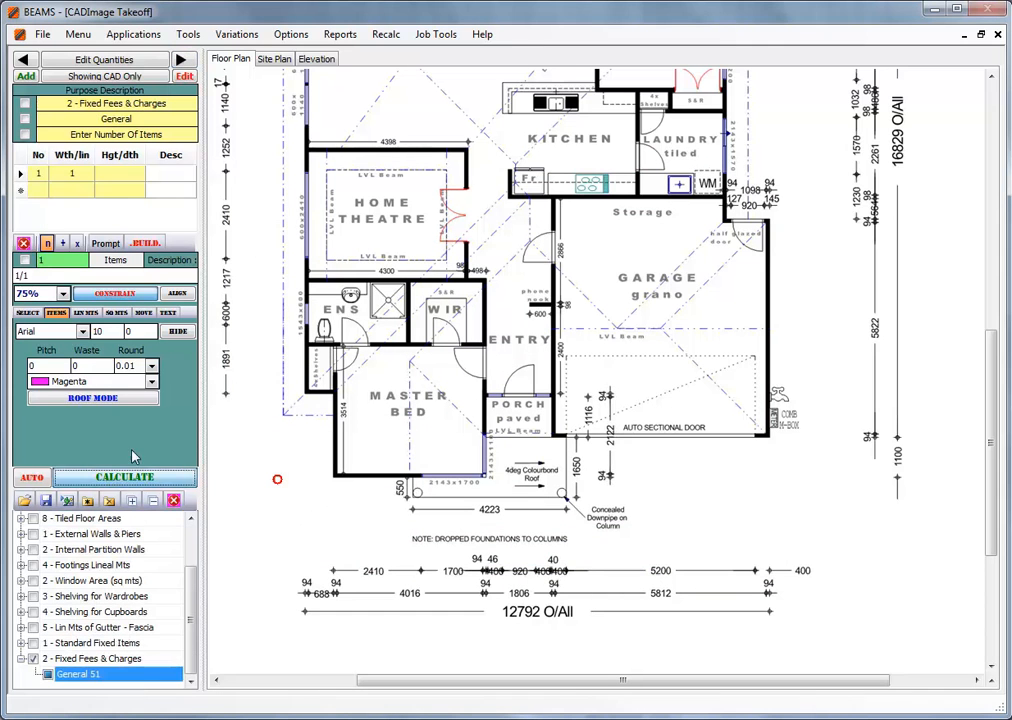
pyautogui.click(146, 244)
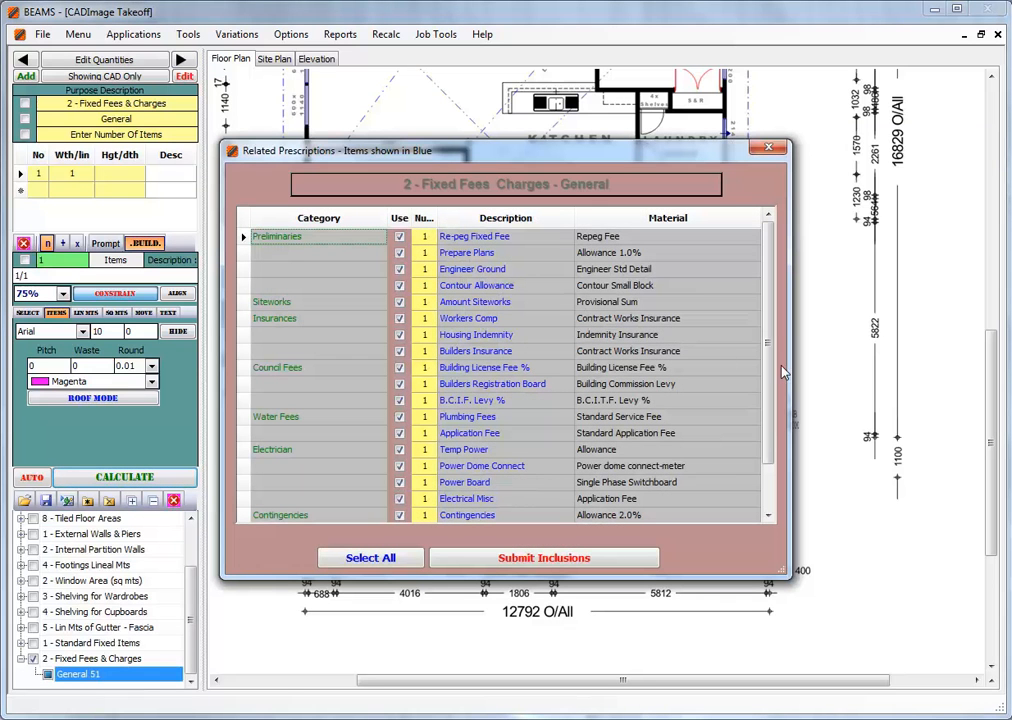
pyautogui.moveTo(770, 349); pyautogui.dragTo(771, 377)
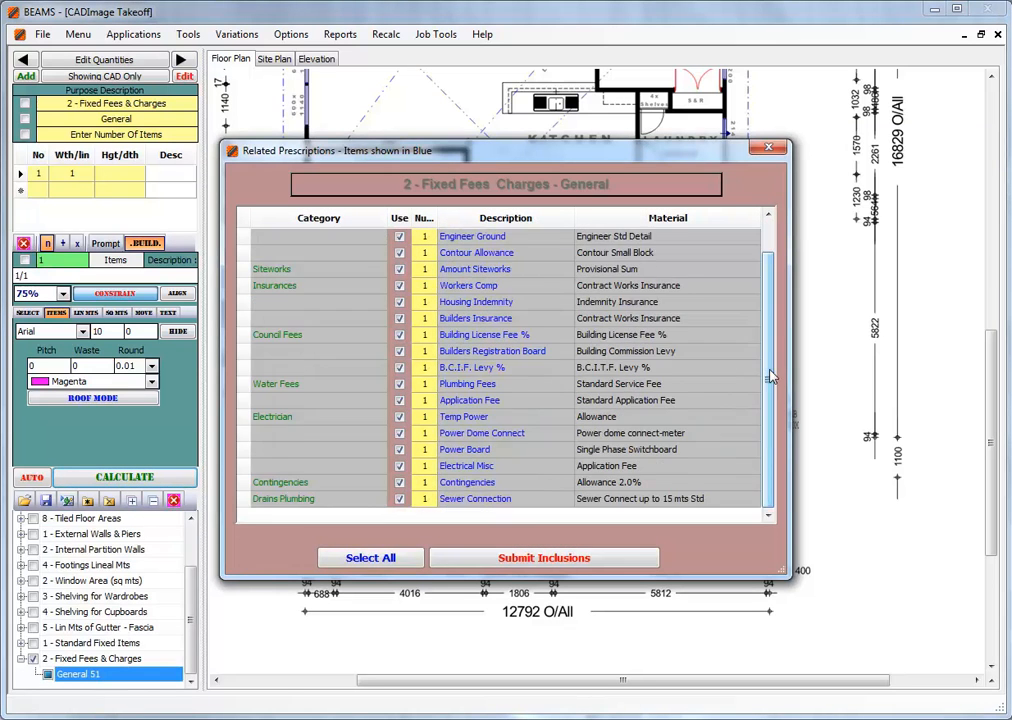
pyautogui.click(560, 566)
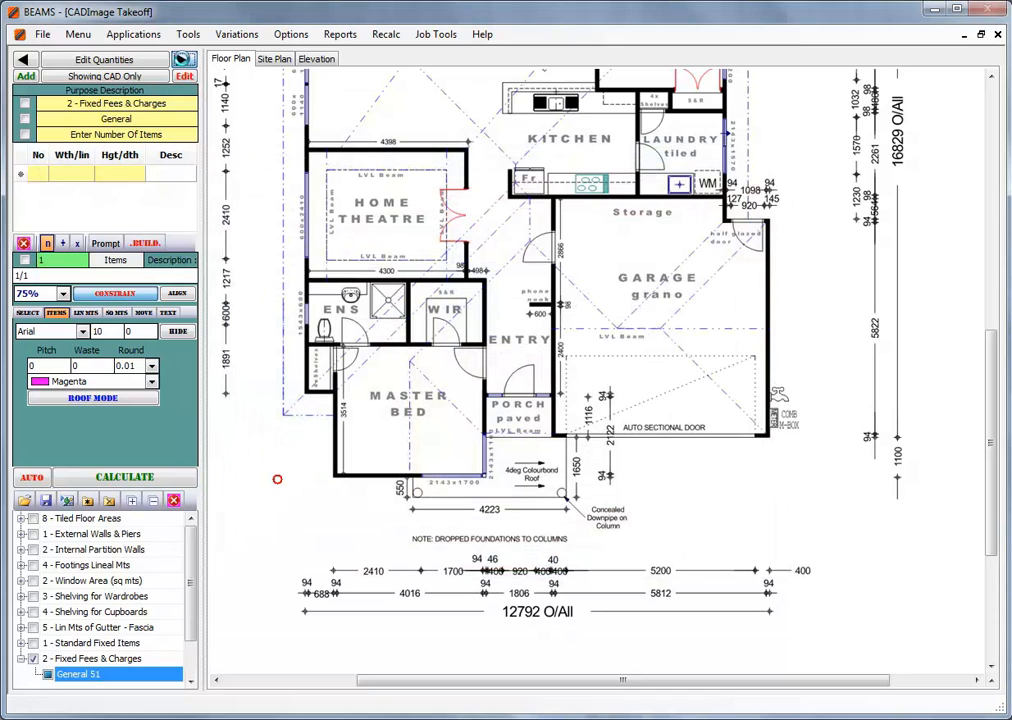
pyautogui.click(182, 60)
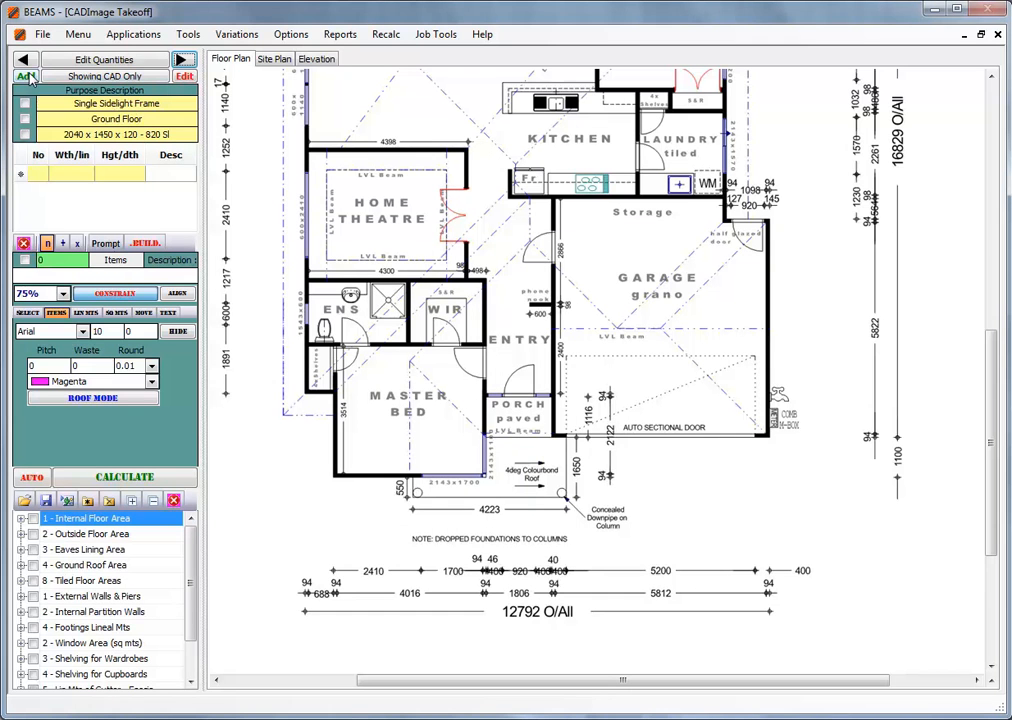
# Edit the Single Sidelight Frame entry and change its material purpose to Double Sidelight Frame.
pyautogui.click(184, 77)
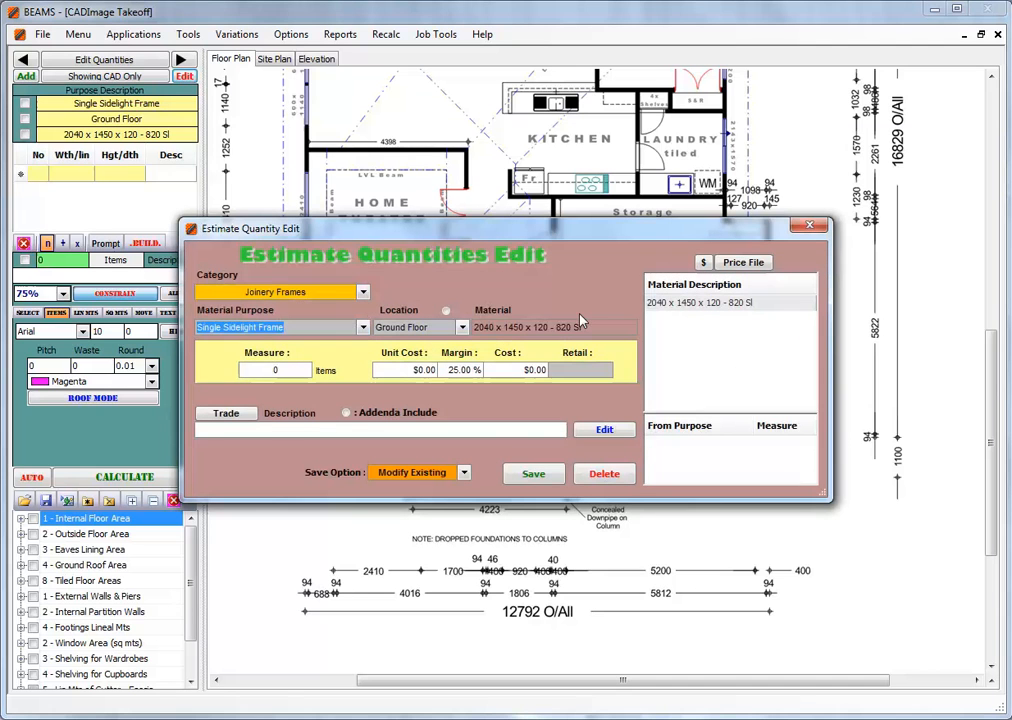
pyautogui.click(362, 328)
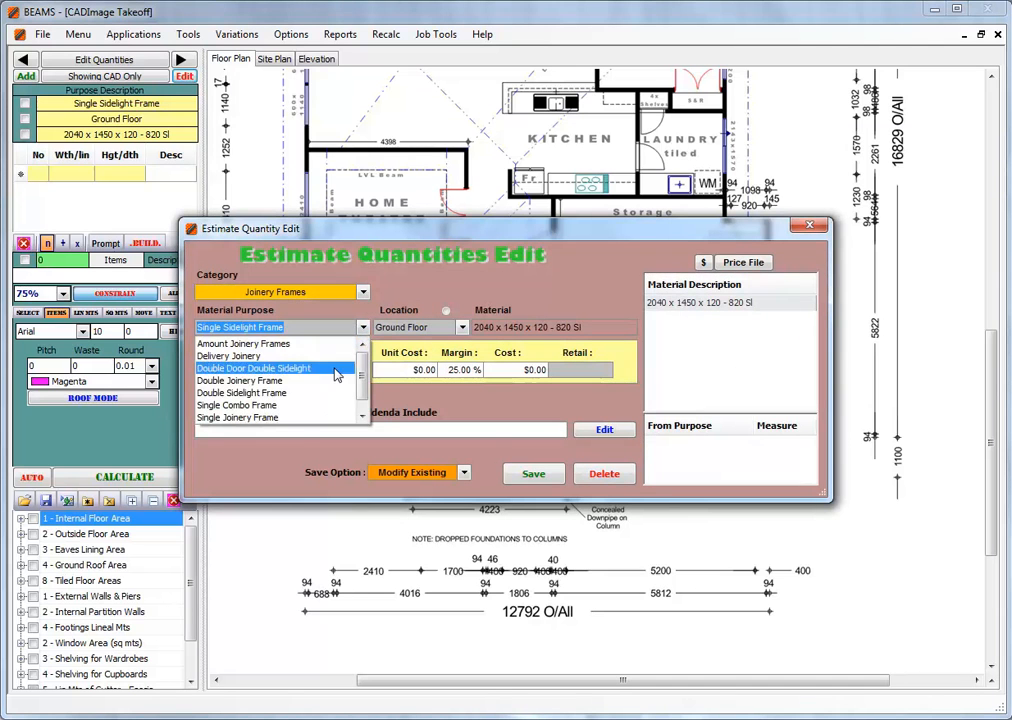
pyautogui.click(308, 393)
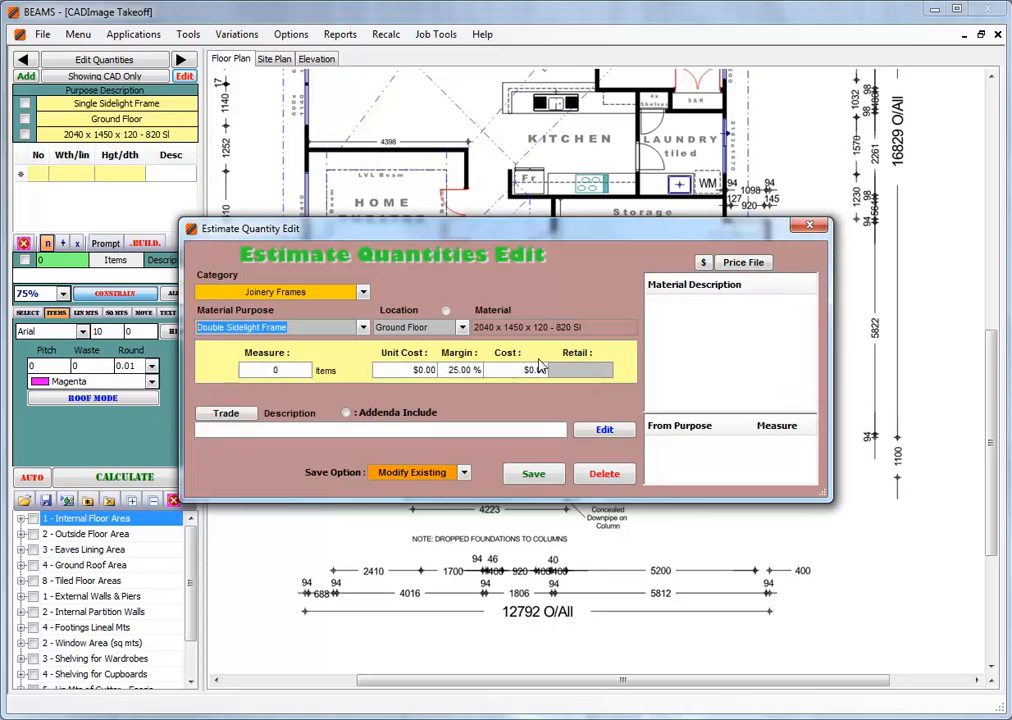
# Create the material Double Side Light Joinery with unit Items and a default cost of $350.00, and save it to the frame entry.
pyautogui.doubleClick(732, 340)
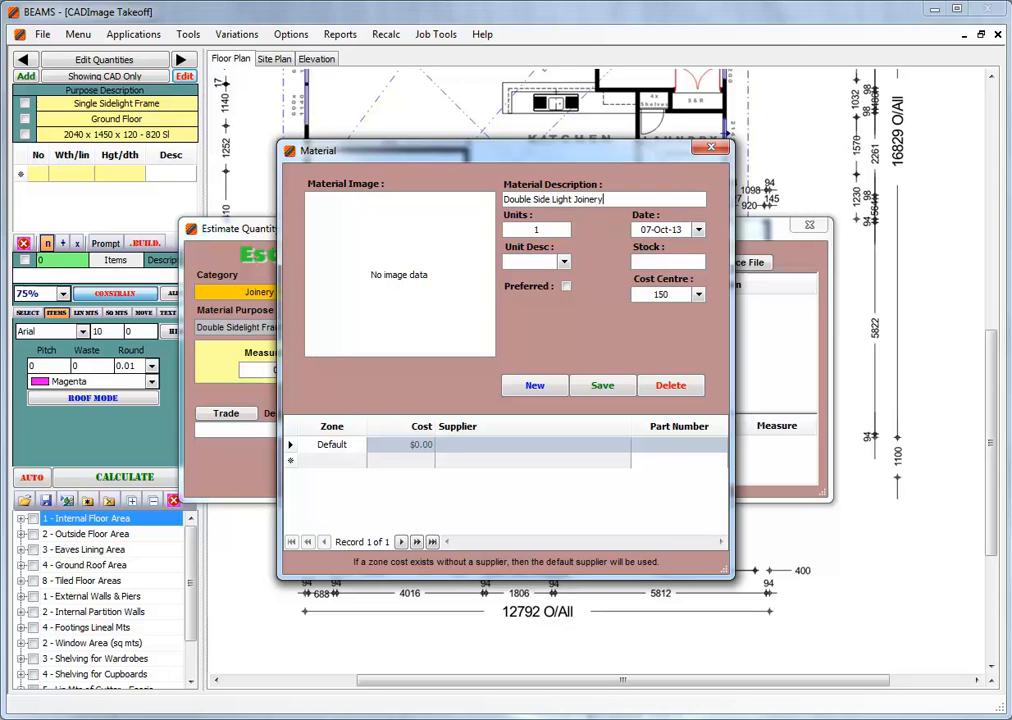
pyautogui.click(564, 261)
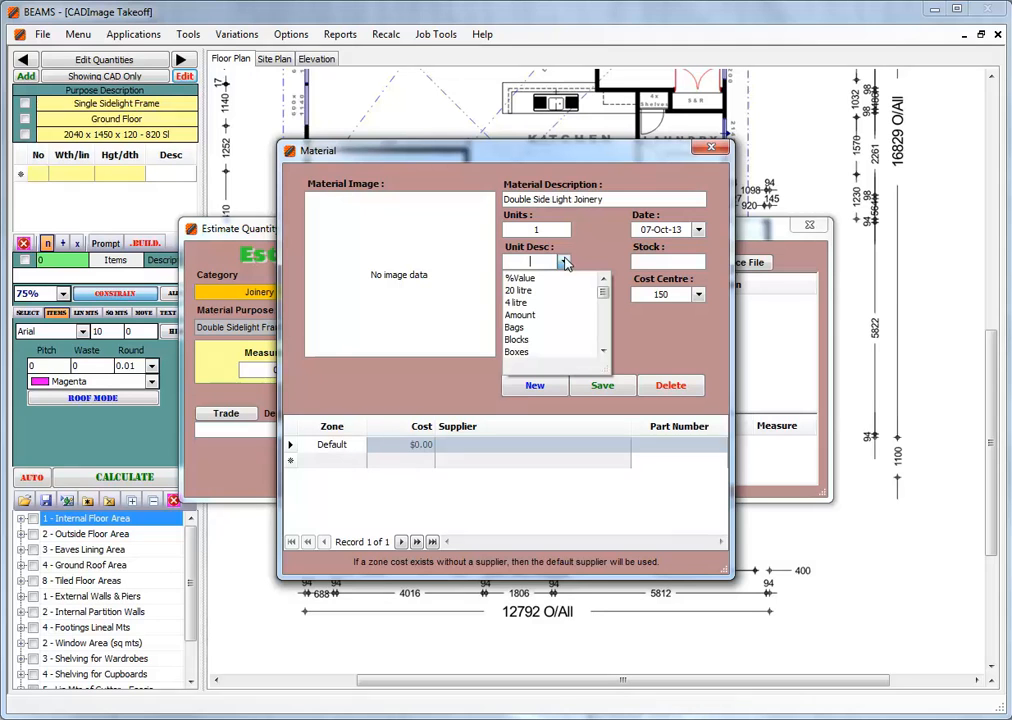
pyautogui.write('i')
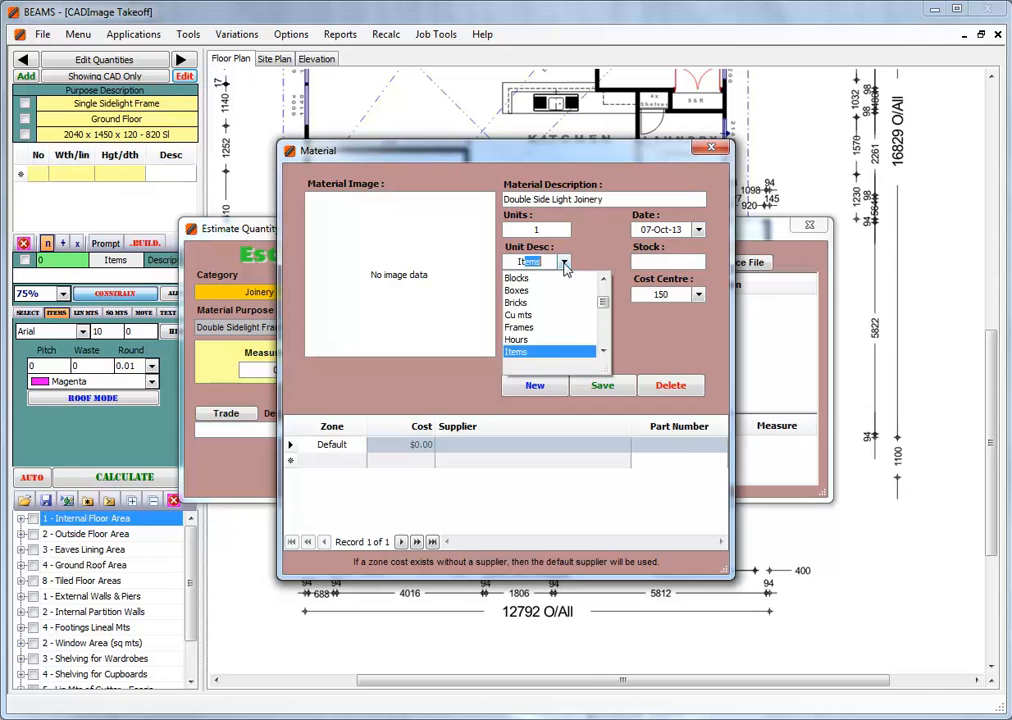
pyautogui.click(536, 352)
pyautogui.click(413, 450)
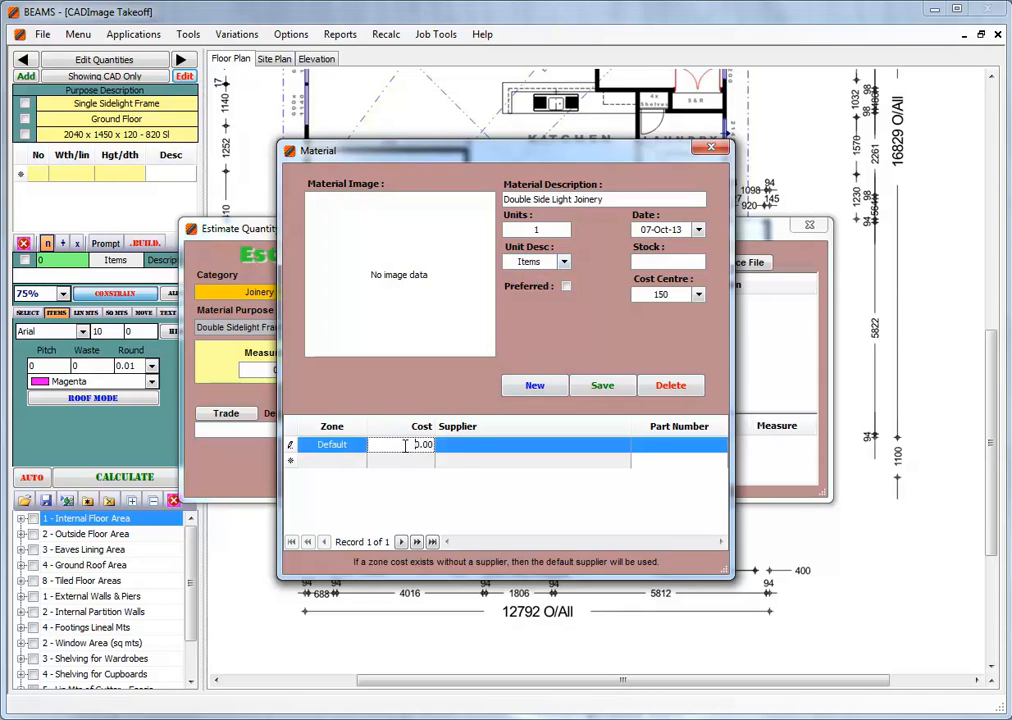
pyautogui.write('350')
pyautogui.press('Tab')
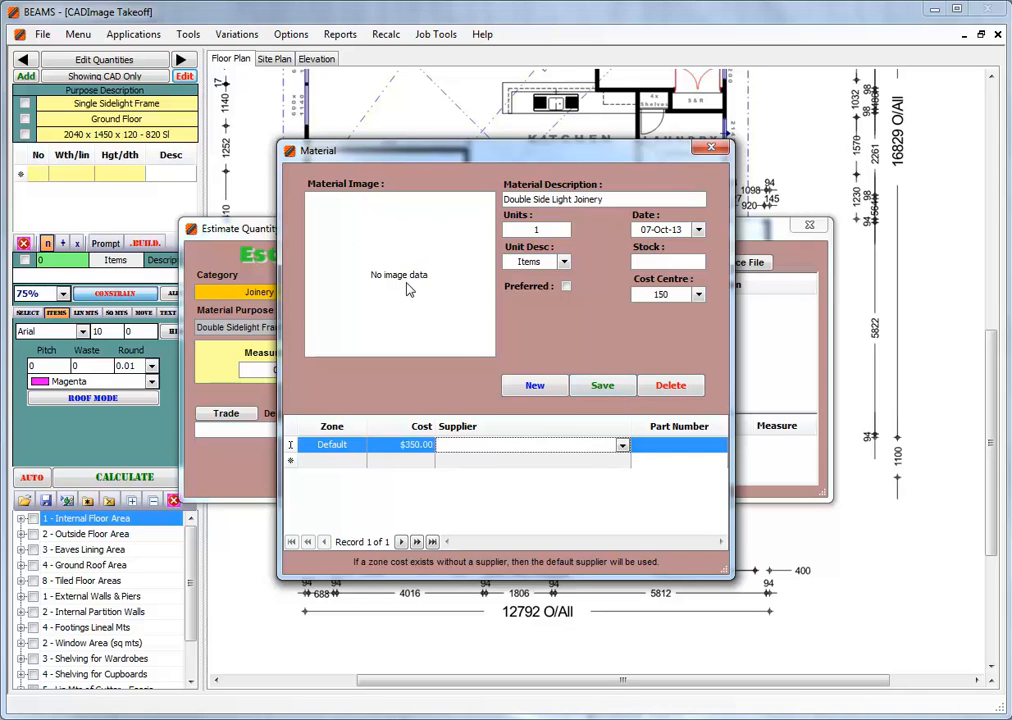
pyautogui.click(602, 386)
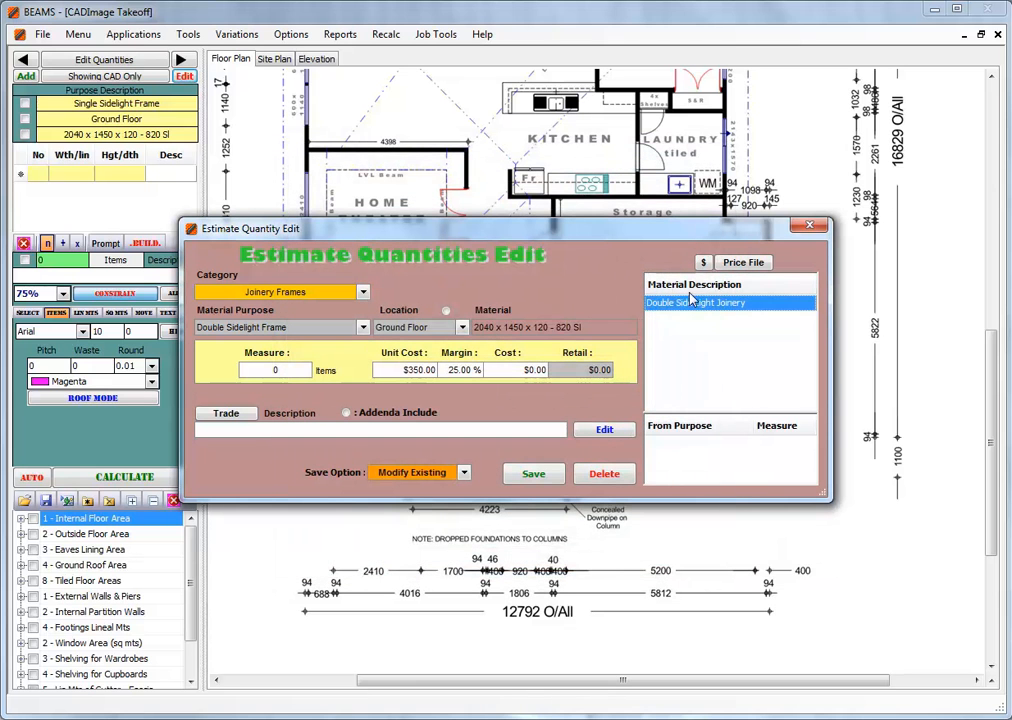
pyautogui.click(555, 473)
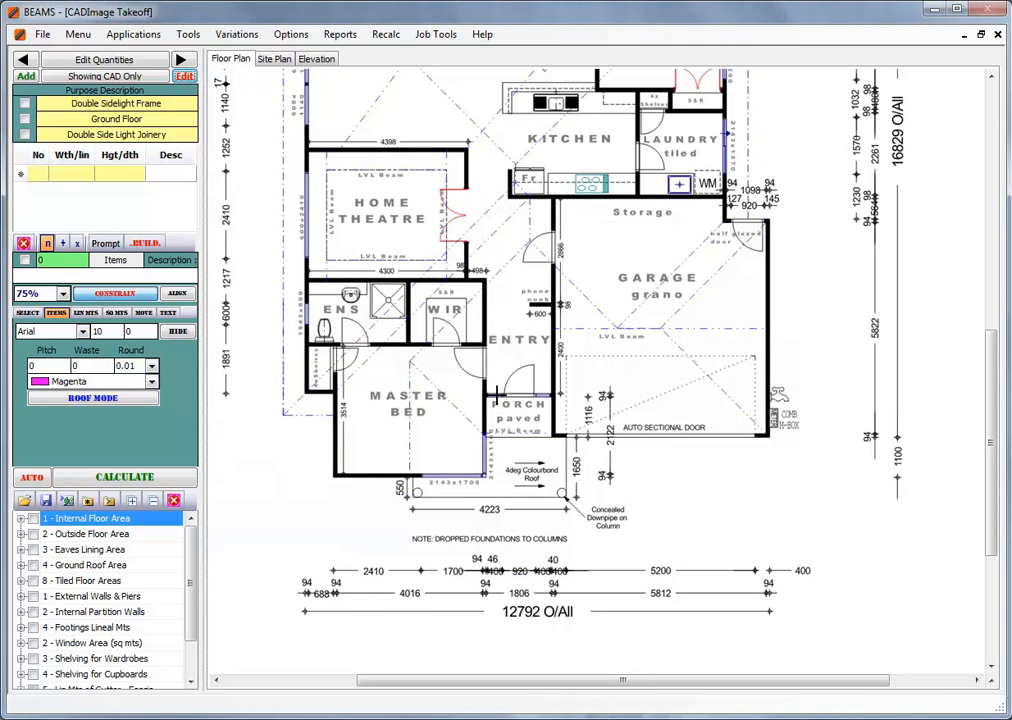
# Count one double sidelight frame at the entry door by the porch, build it with its preselected inclusions and go on to Double Door Jambs.
pyautogui.click(524, 418)
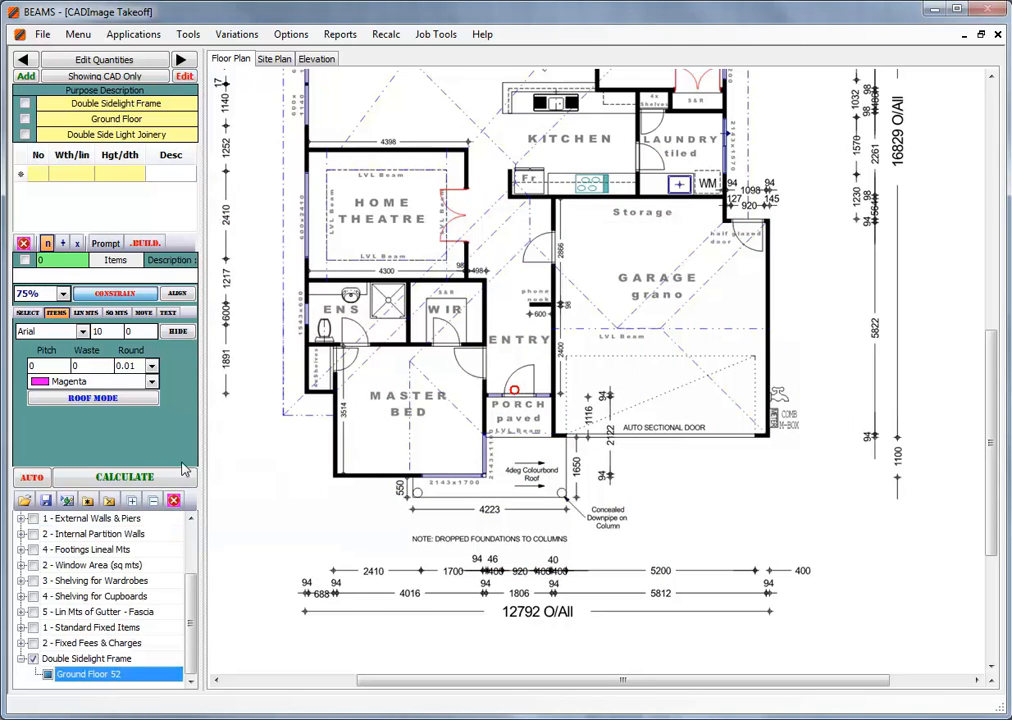
pyautogui.click(141, 483)
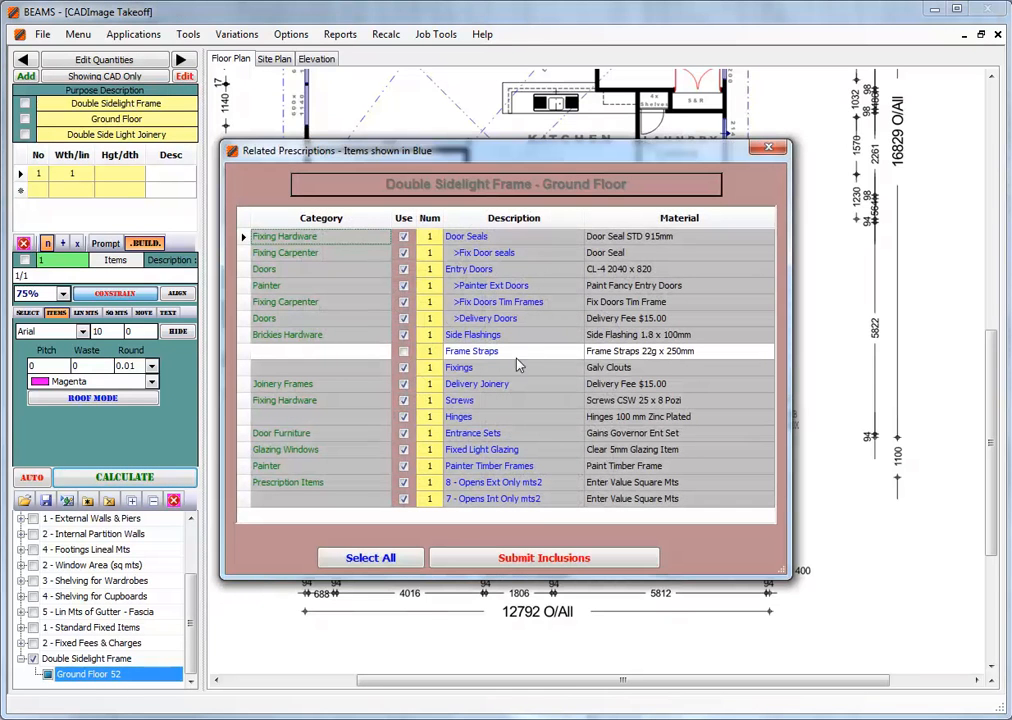
pyautogui.click(527, 557)
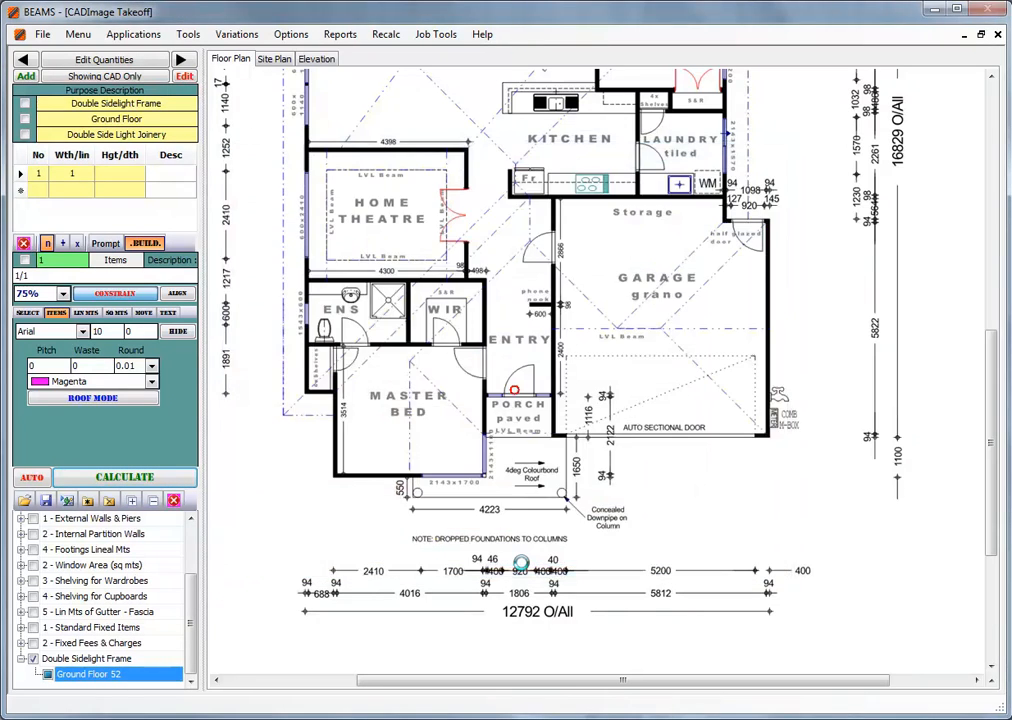
pyautogui.click(189, 65)
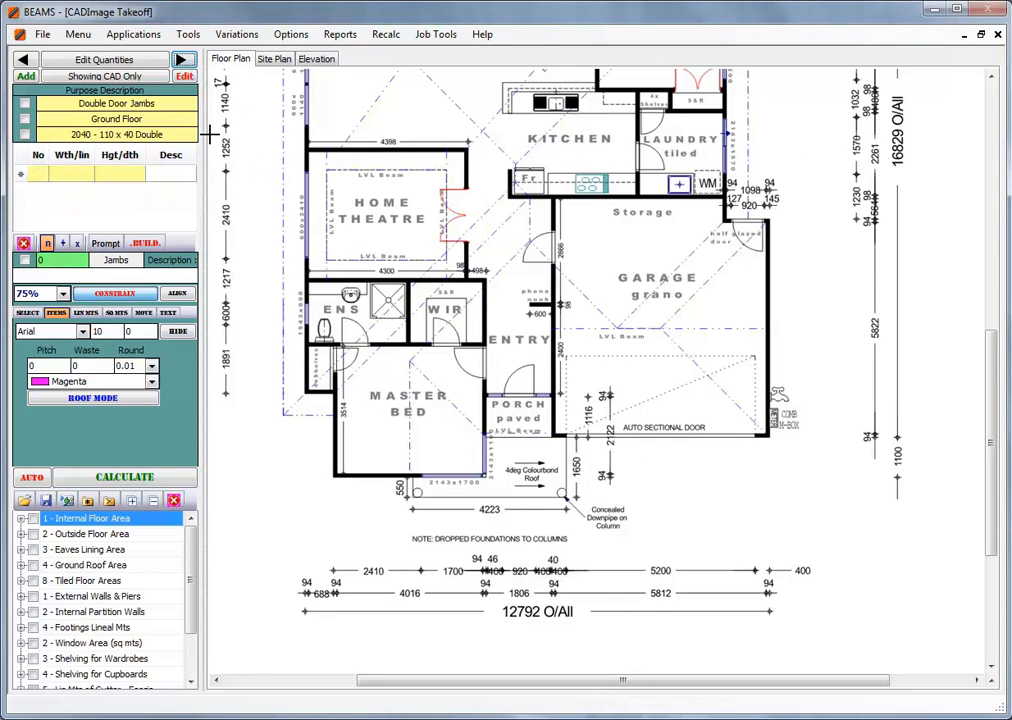
# Mark double door jambs at the home theatre doors and at the Bed 3 and Bed 2 robe doors.
pyautogui.moveTo(991, 377); pyautogui.dragTo(985, 261)
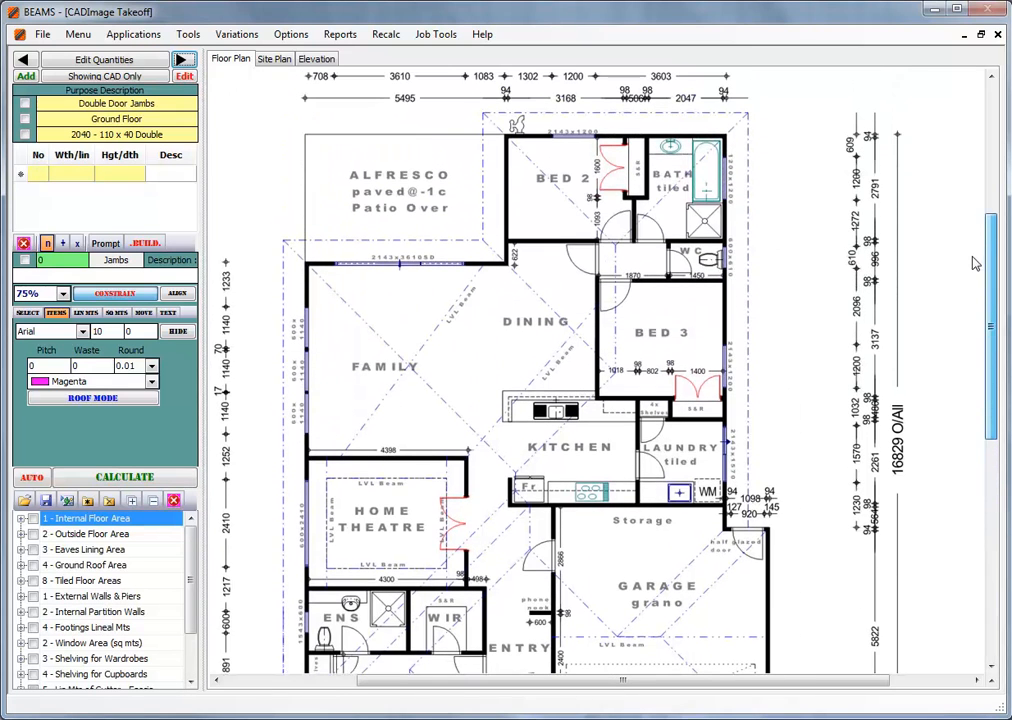
pyautogui.click(456, 523)
pyautogui.click(699, 397)
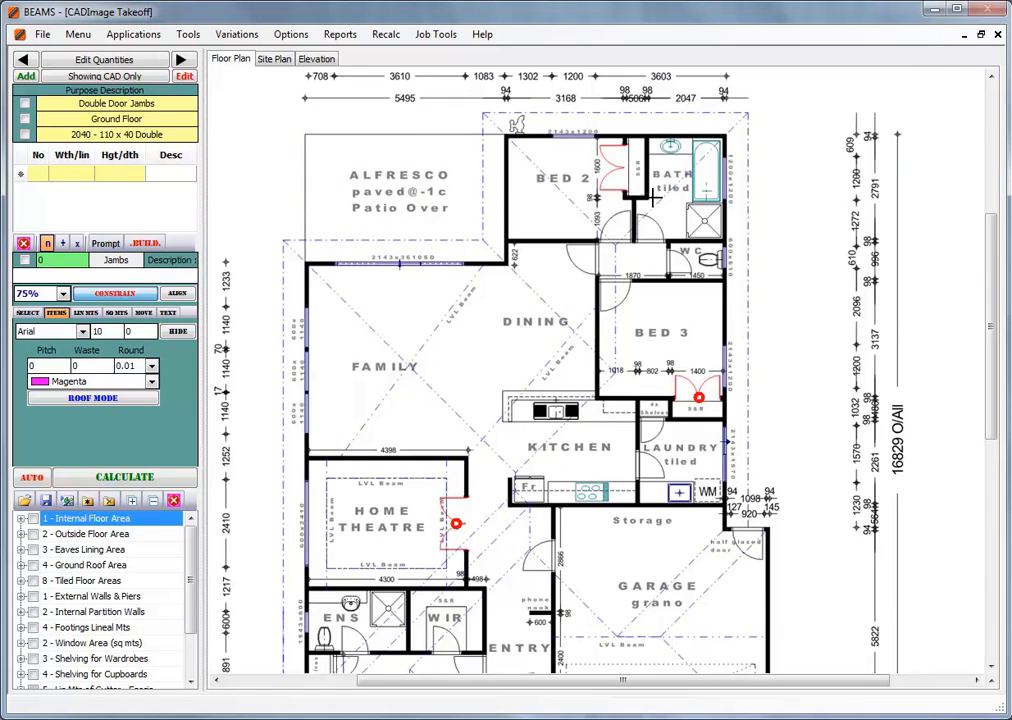
pyautogui.click(615, 167)
# Calculate and build the double door jambs with their preselected inclusions and go on to Single Door Jambs.
pyautogui.moveTo(989, 335); pyautogui.dragTo(990, 392)
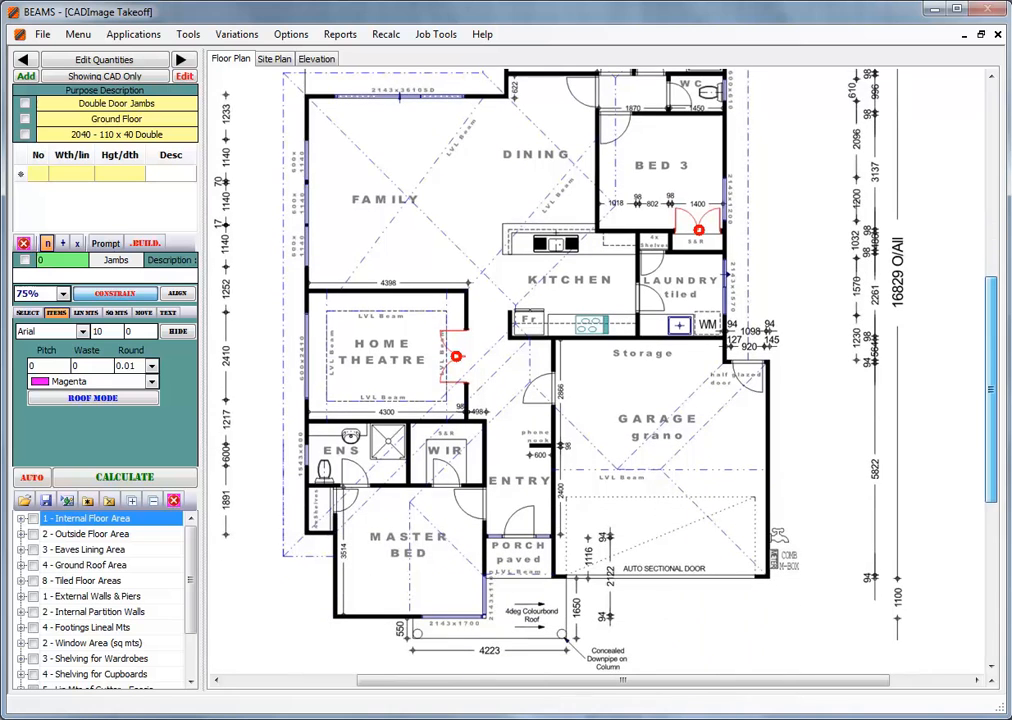
pyautogui.click(138, 484)
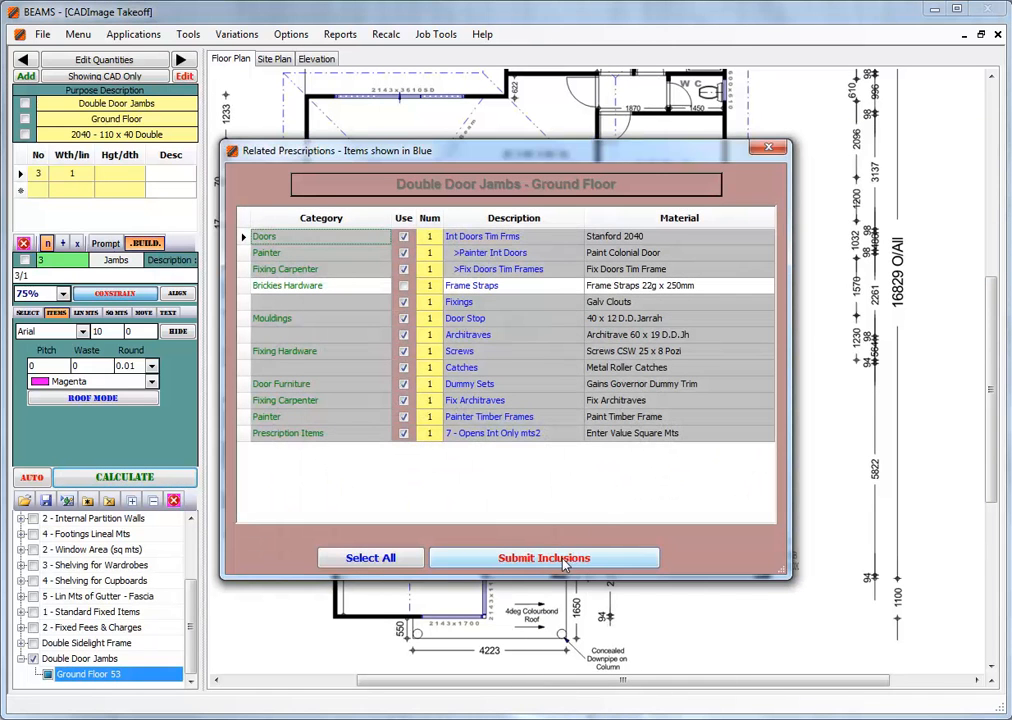
pyautogui.click(543, 558)
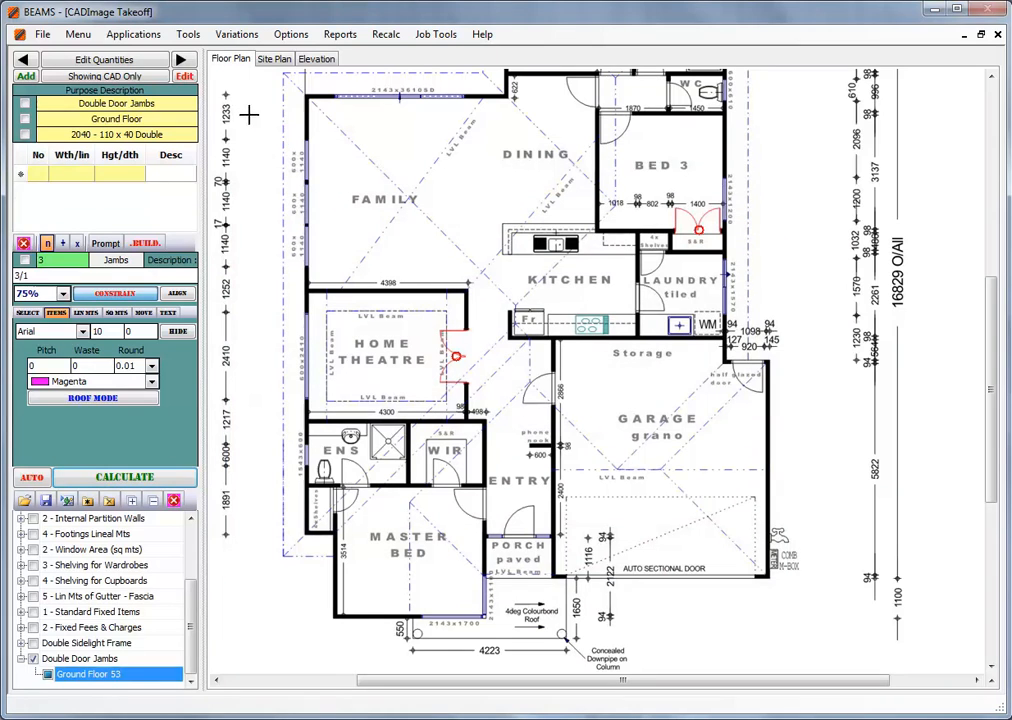
pyautogui.click(179, 61)
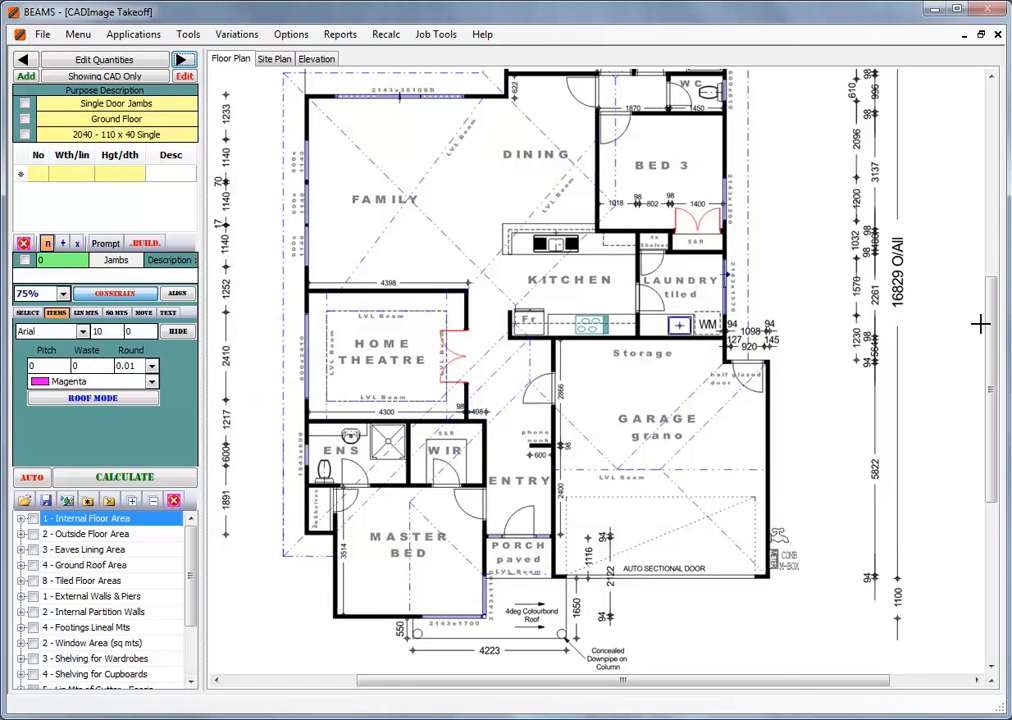
# Mark single door jambs at the Bed 2, bath, WC, Bed 3, dining passage, shelved cupboard and laundry doors.
pyautogui.moveTo(989, 316); pyautogui.dragTo(996, 262)
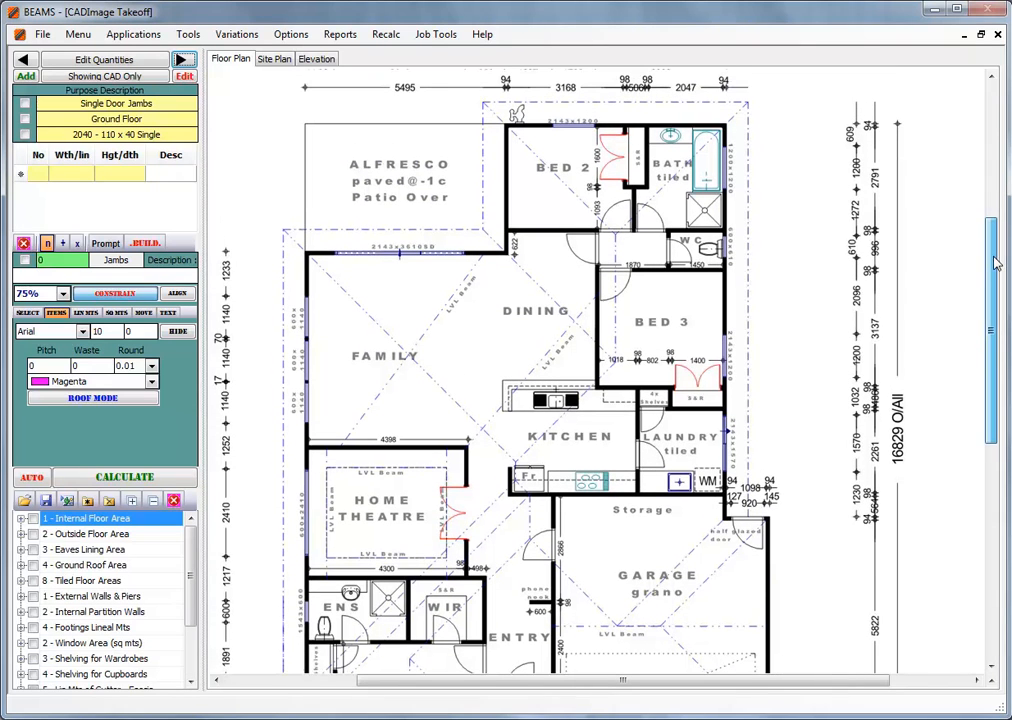
pyautogui.click(612, 216)
pyautogui.click(687, 257)
pyautogui.click(623, 291)
pyautogui.click(581, 259)
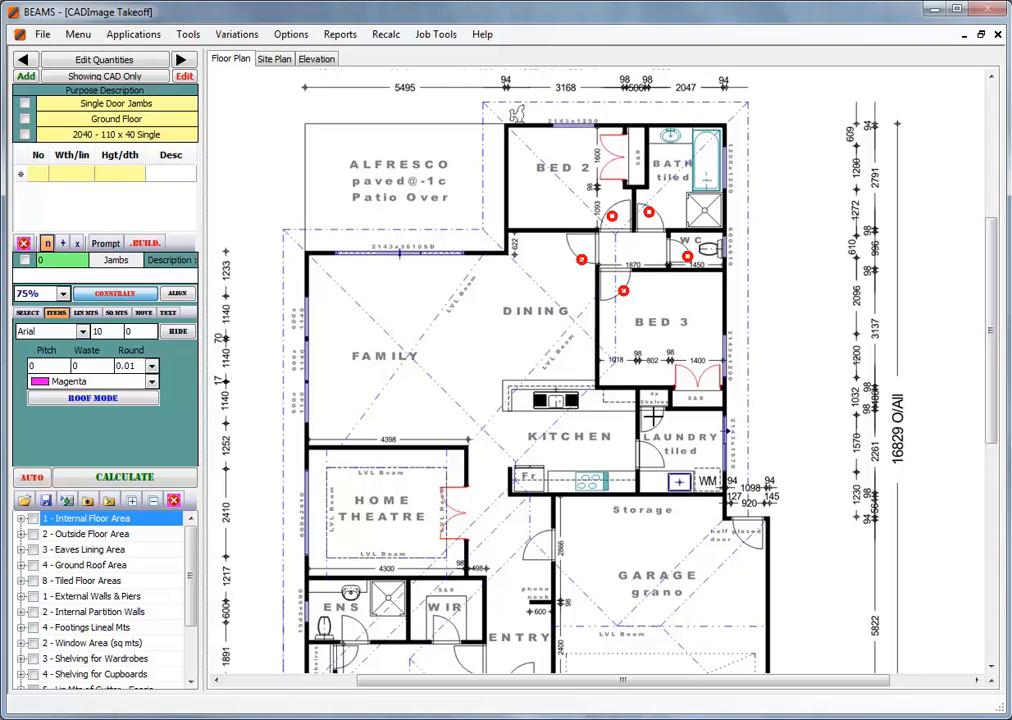
pyautogui.click(655, 424)
pyautogui.click(653, 449)
# Mark single door jambs at the WIR, ensuite, shelved cupboard and entrance doors around the Master Bed.
pyautogui.scroll(-2, 398, 436)
pyautogui.scroll(-2, 446, 427)
pyautogui.click(449, 427)
pyautogui.click(354, 426)
pyautogui.click(349, 465)
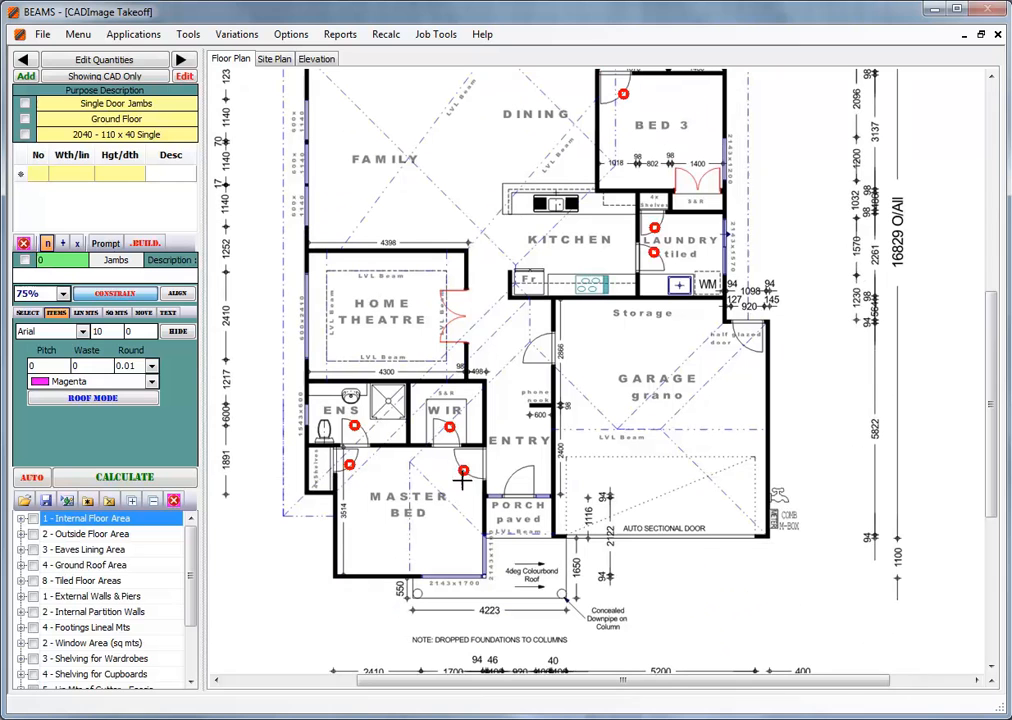
pyautogui.click(463, 470)
# Calculate and build the single door jambs with their preselected inclusions, and skip Gas Heating to reach Roofing Flashings.
pyautogui.click(148, 479)
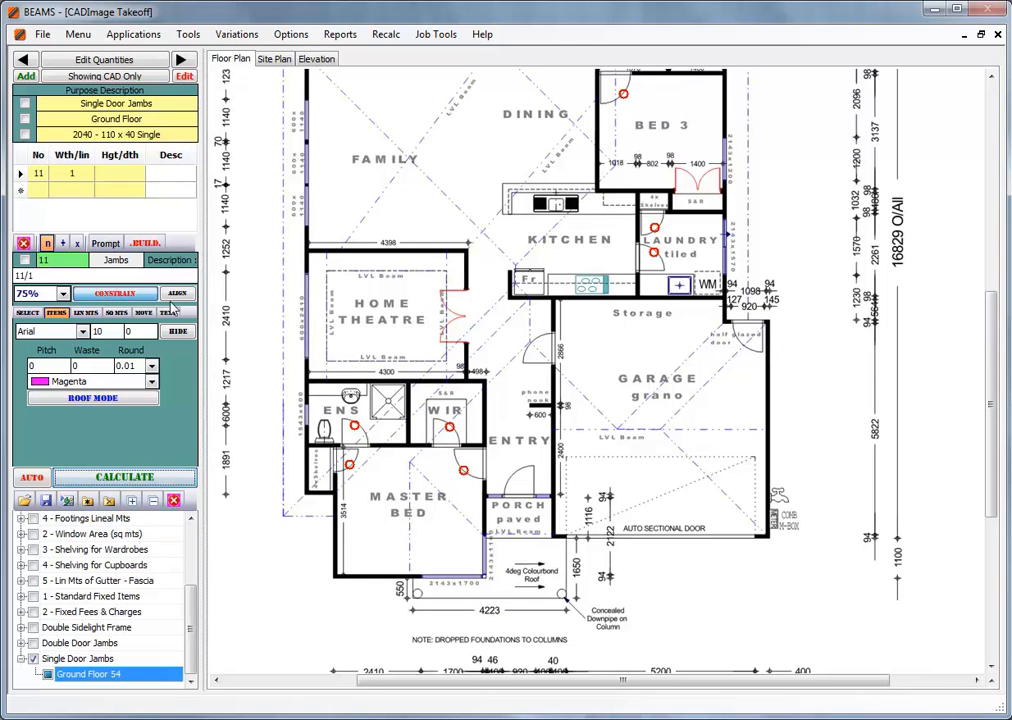
pyautogui.click(144, 246)
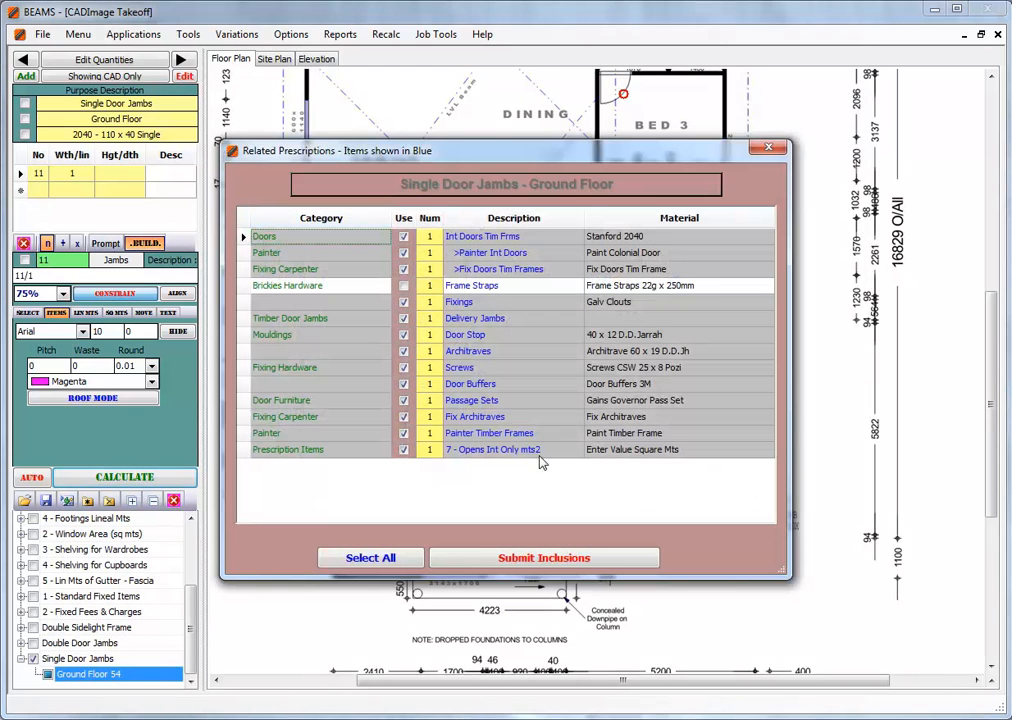
pyautogui.click(546, 564)
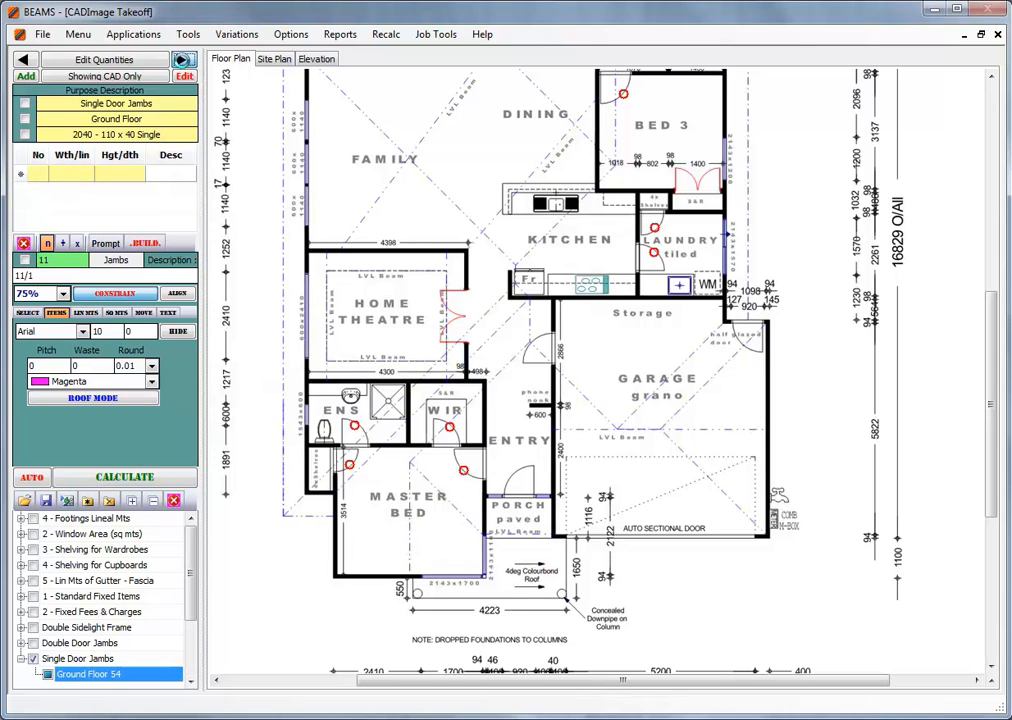
pyautogui.click(181, 60)
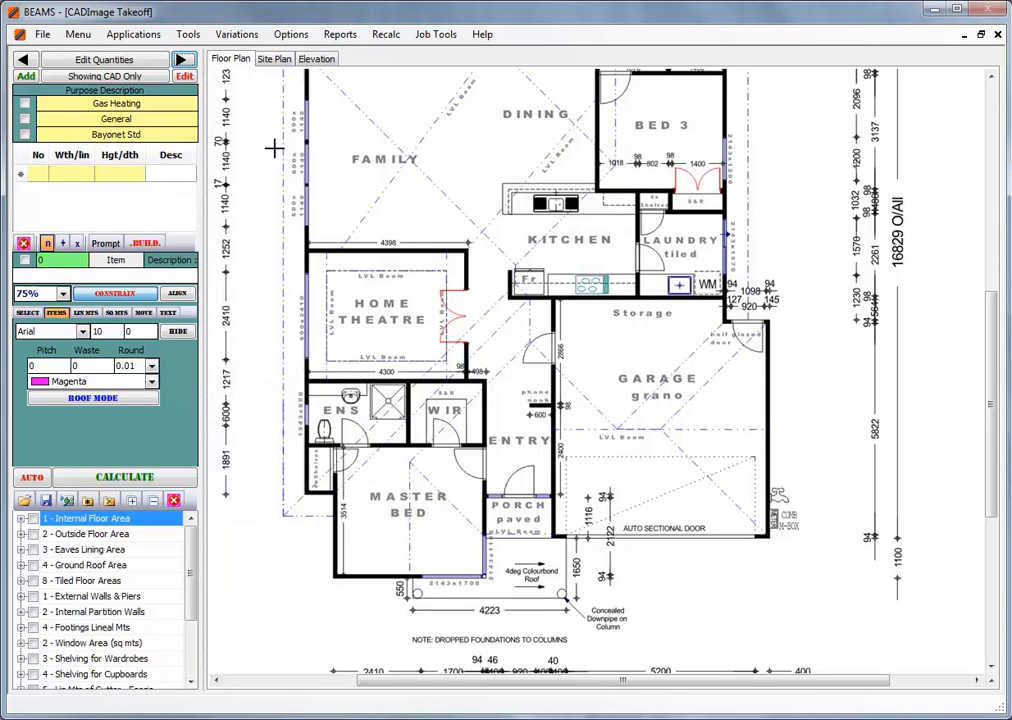
pyautogui.click(181, 60)
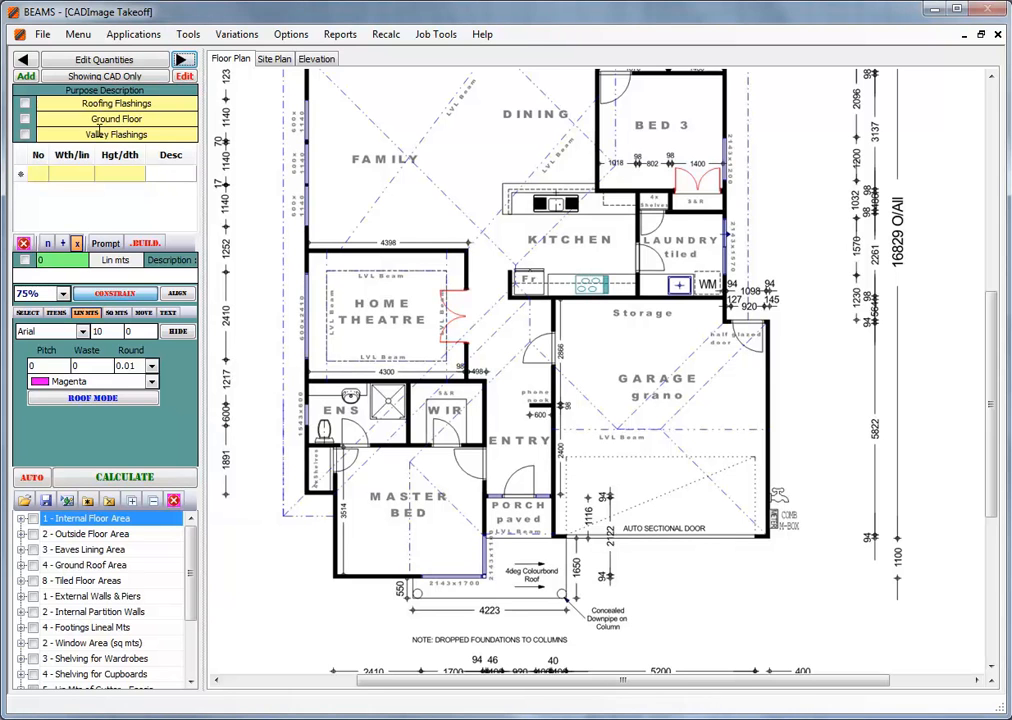
# Trace two valley flashings: about 8.26 m from the eave beside the Master Bed to the kitchen, and about 5 m across the garage.
pyautogui.click(329, 520)
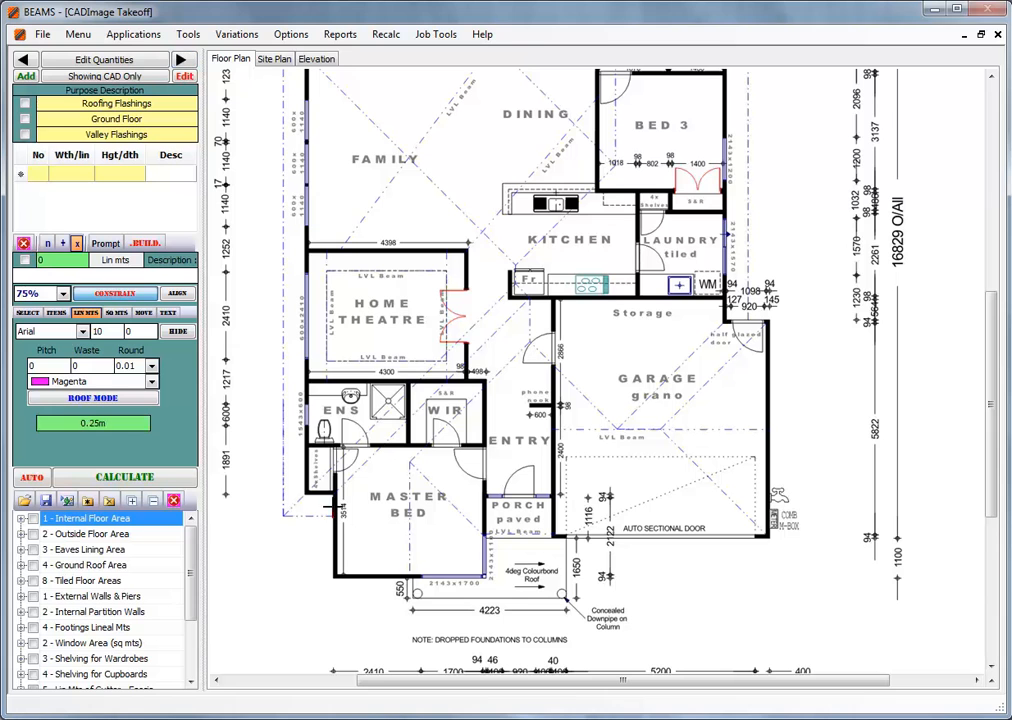
pyautogui.click(333, 494)
pyautogui.click(527, 299)
pyautogui.rightClick(527, 299)
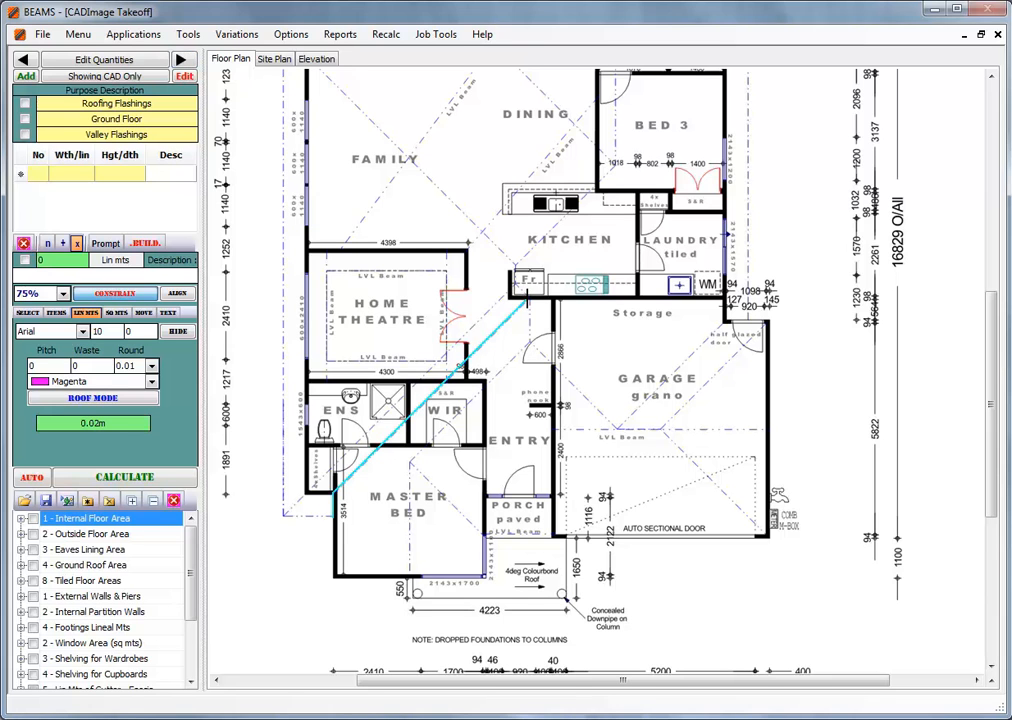
pyautogui.click(749, 319)
pyautogui.click(725, 321)
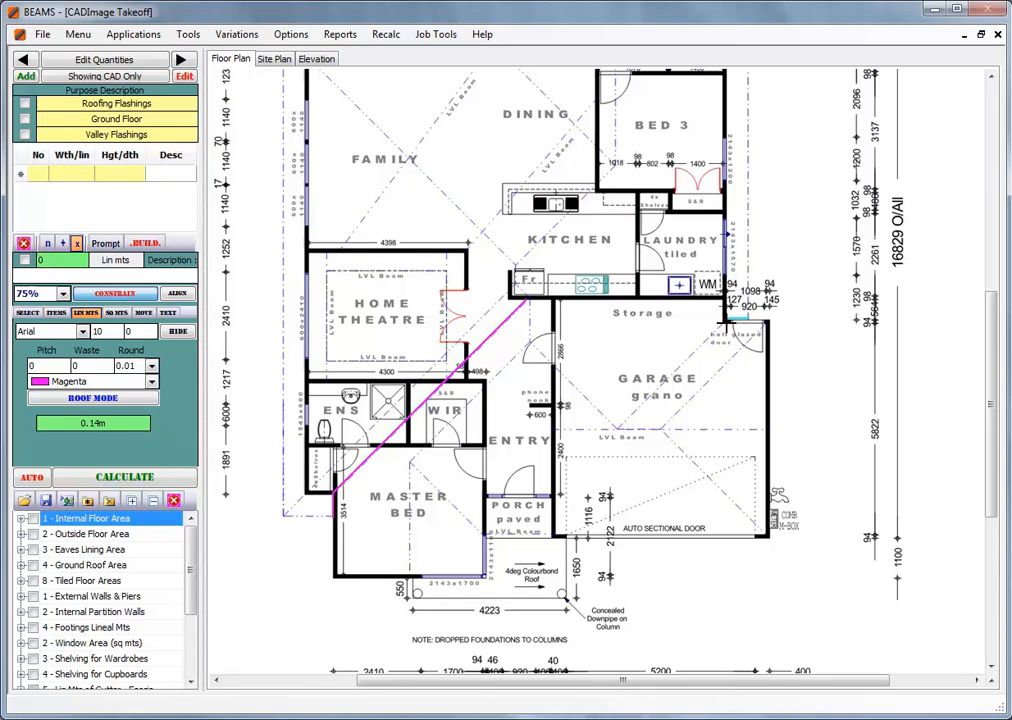
pyautogui.click(620, 430)
pyautogui.rightClick(620, 430)
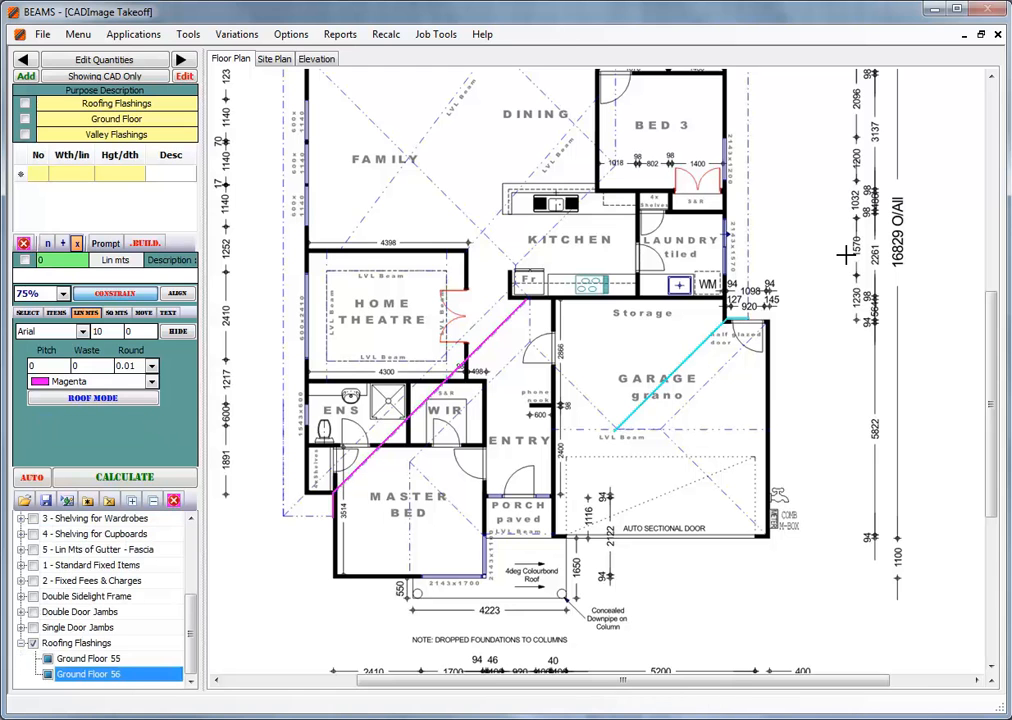
# Trace a valley flashing about 5 m long from the alfresco eave corner across the dining area into Bed 3.
pyautogui.moveTo(988, 312); pyautogui.dragTo(983, 226)
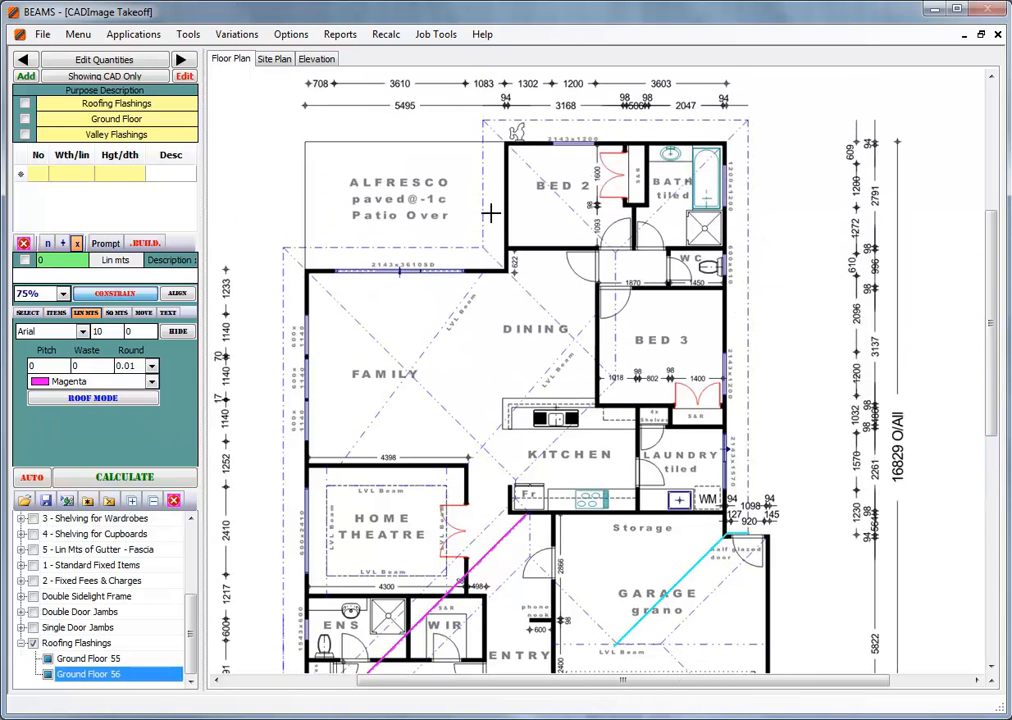
pyautogui.click(483, 250)
pyautogui.click(610, 378)
pyautogui.rightClick(488, 300)
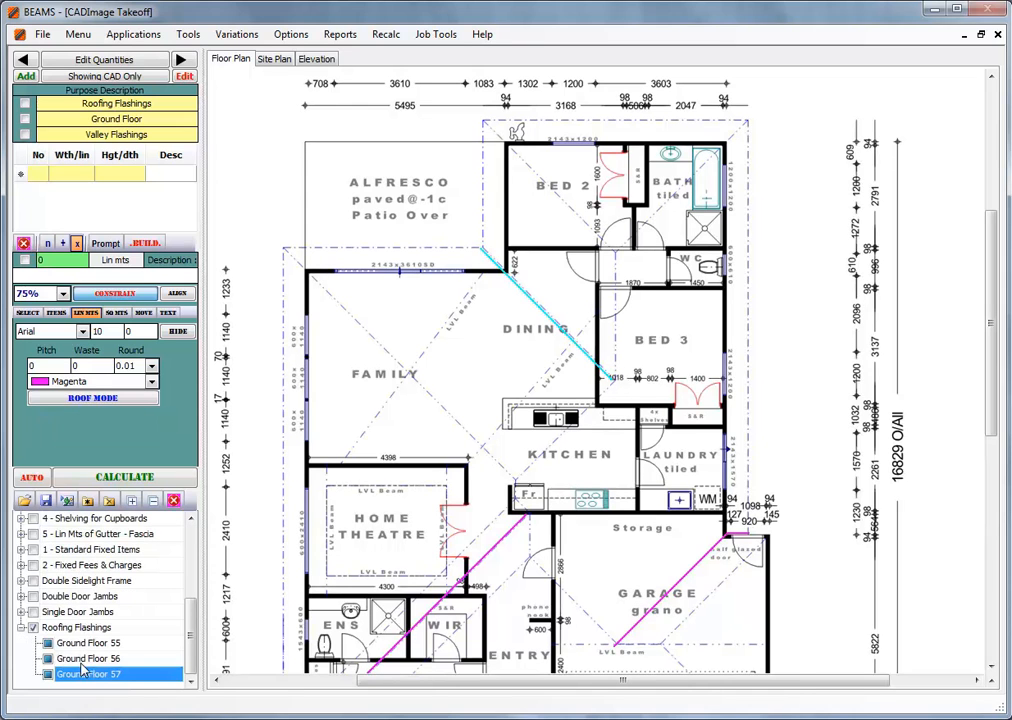
# Calculate all three valley flashings together, build them with the preselected Painter Flashings inclusion and go on to Mirrored Robe Doors.
pyautogui.keyDown('ctrl'); pyautogui.click(80, 660); pyautogui.keyUp('ctrl')
pyautogui.keyDown('ctrl'); pyautogui.click(84, 644); pyautogui.keyUp('ctrl')
pyautogui.click(114, 477)
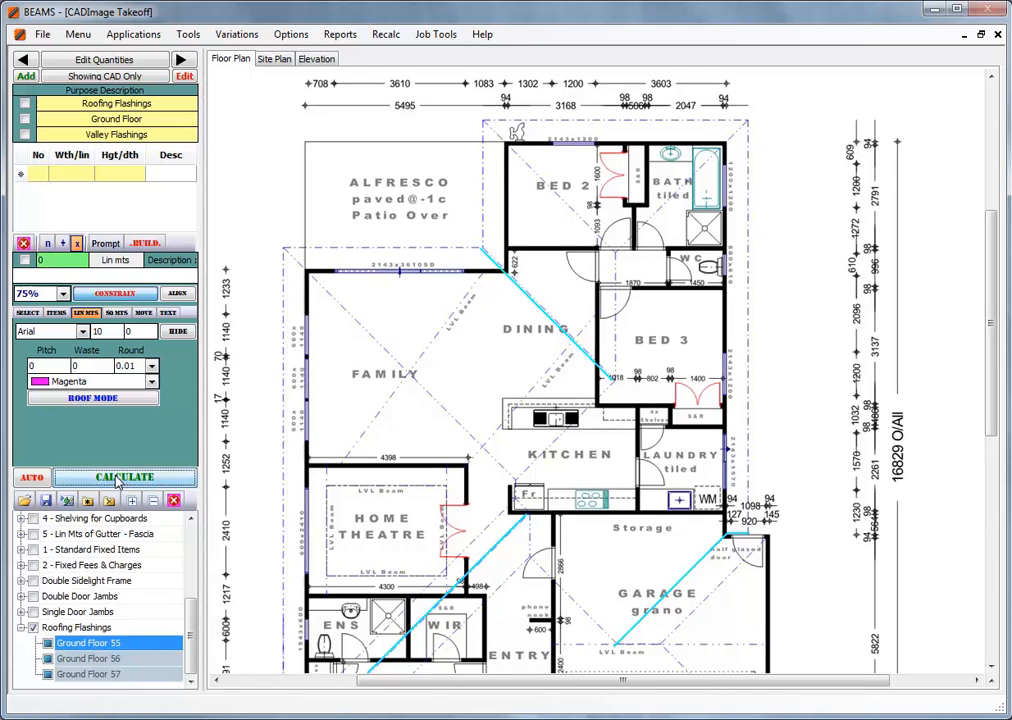
pyautogui.click(145, 243)
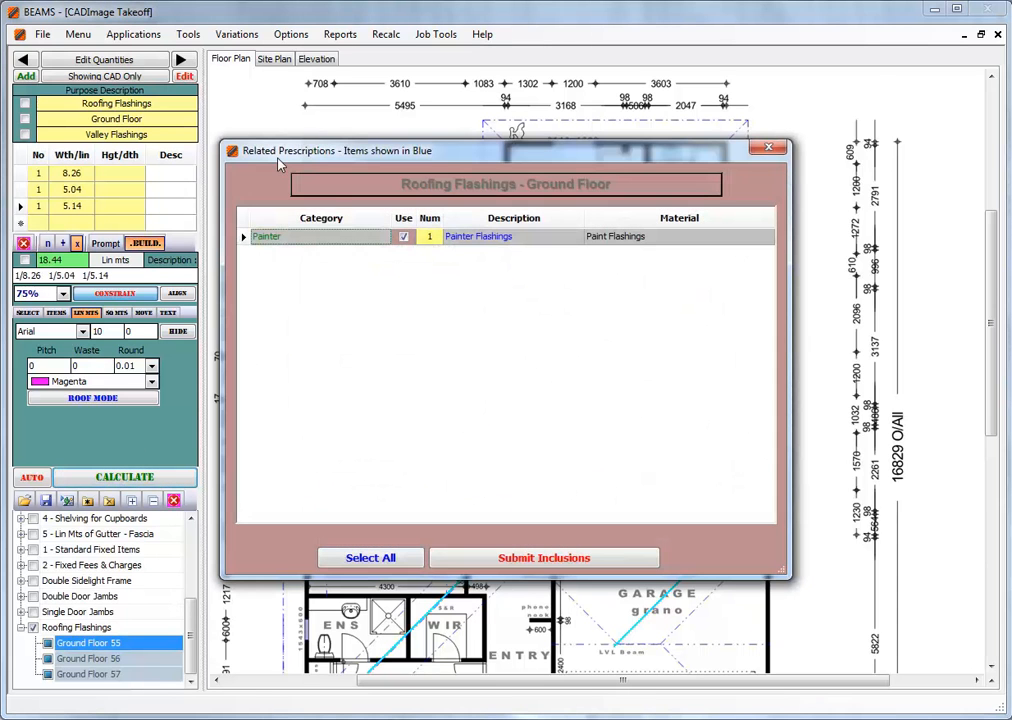
pyautogui.click(541, 558)
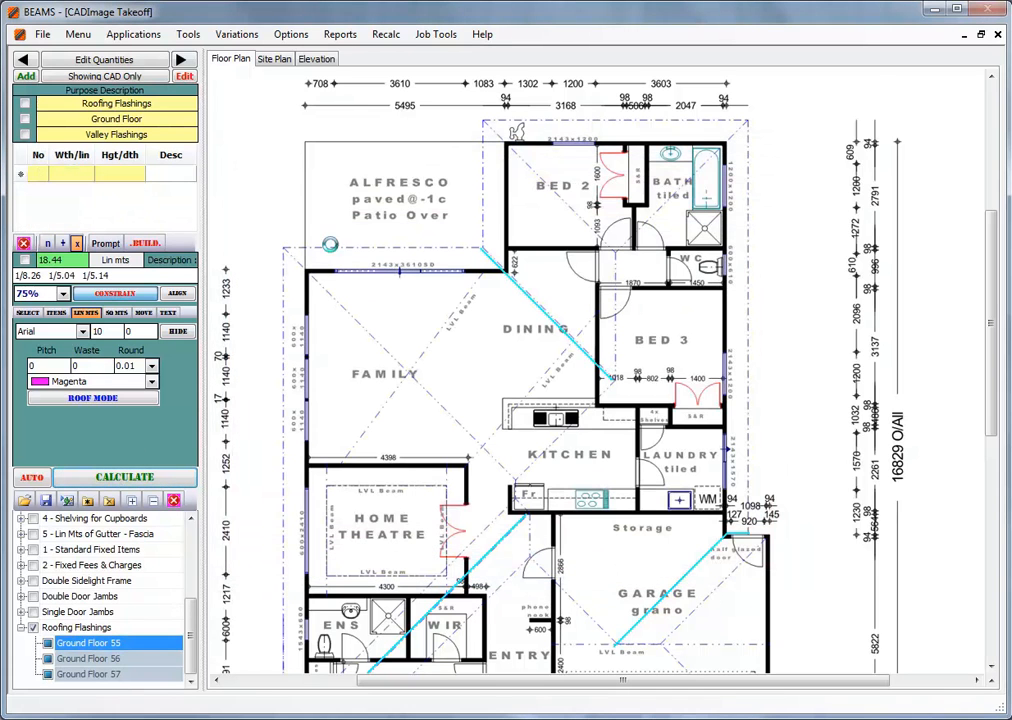
pyautogui.click(183, 61)
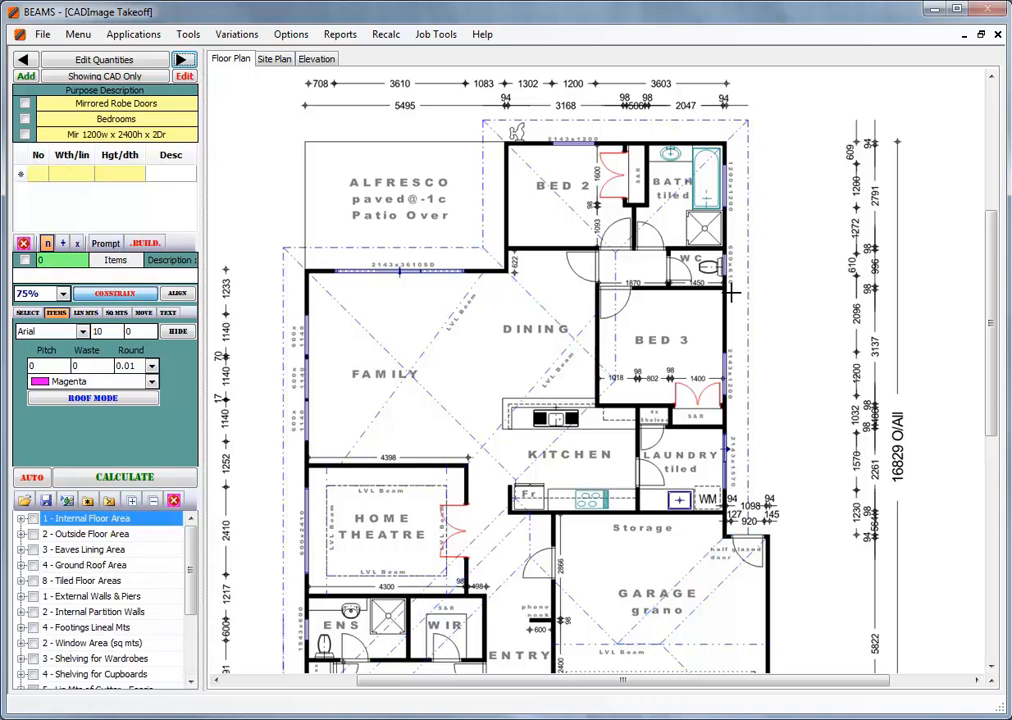
# Skip Mirrored Robe Doors and trace the Garage-Carport 200 UB 22 Black beam, about 5.89 m, across the garage along the LVL beam line.
pyautogui.moveTo(993, 290); pyautogui.dragTo(1000, 339)
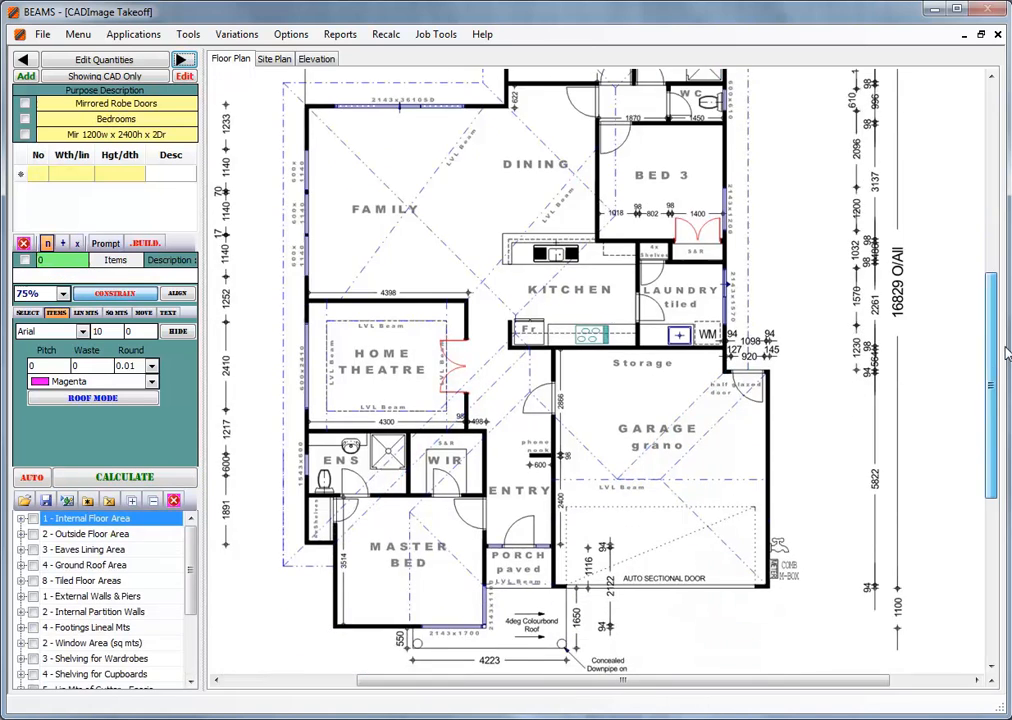
pyautogui.click(181, 61)
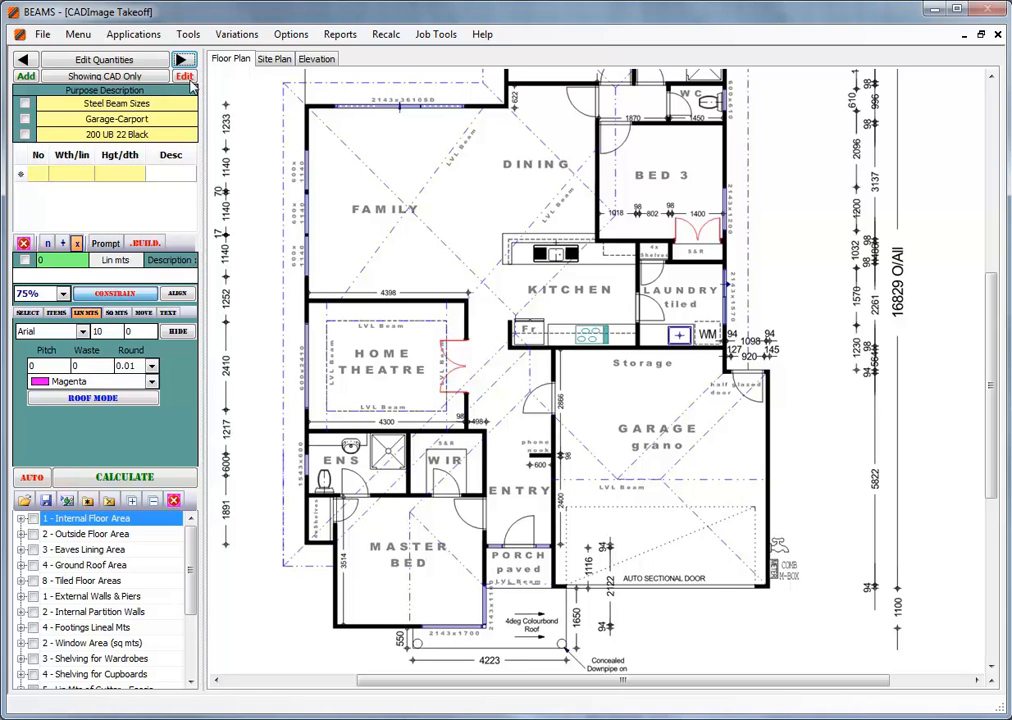
pyautogui.click(556, 481)
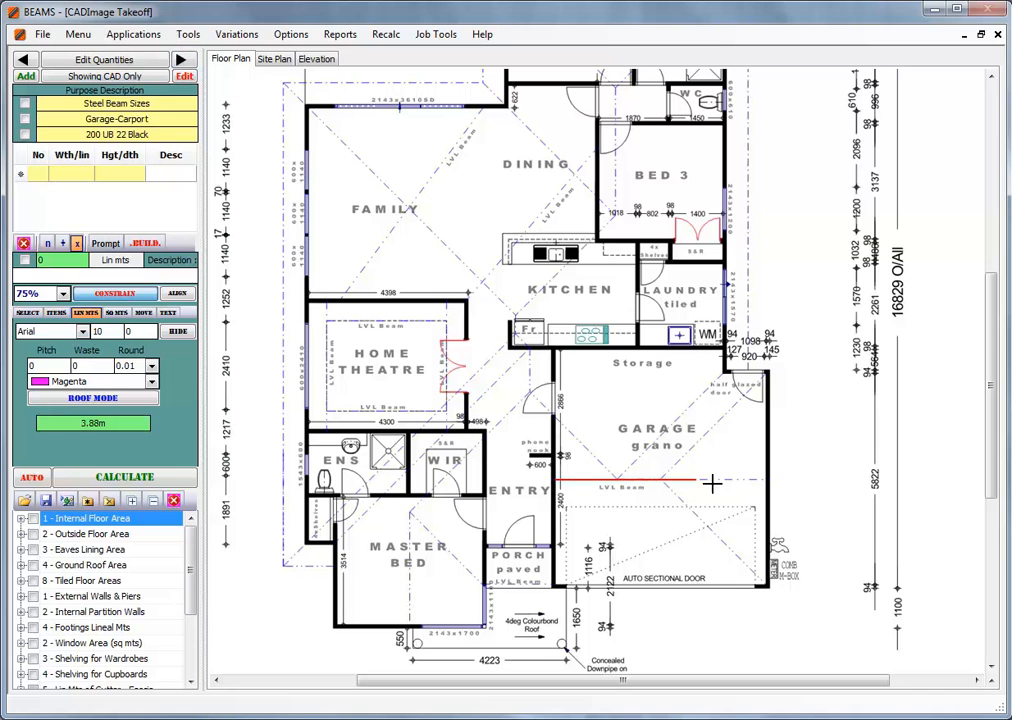
pyautogui.doubleClick(771, 482)
# Calculate and build the garage steel beam with its inclusions, and skip the general beam and eaves lining entries to reach Bulkheads - Coffers.
pyautogui.click(126, 481)
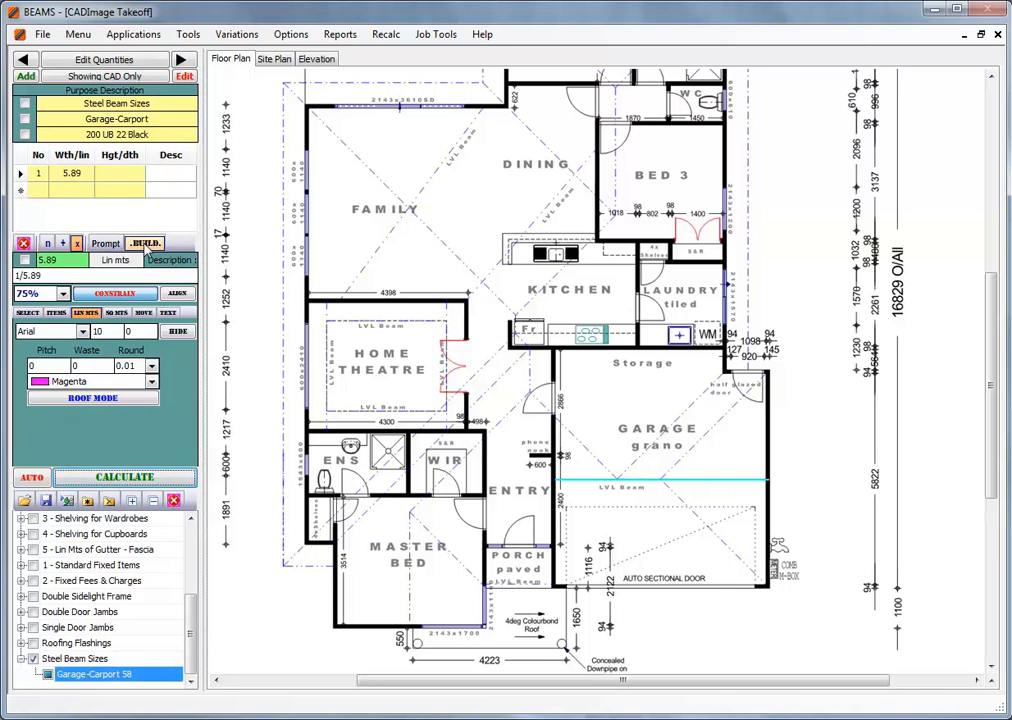
pyautogui.click(585, 562)
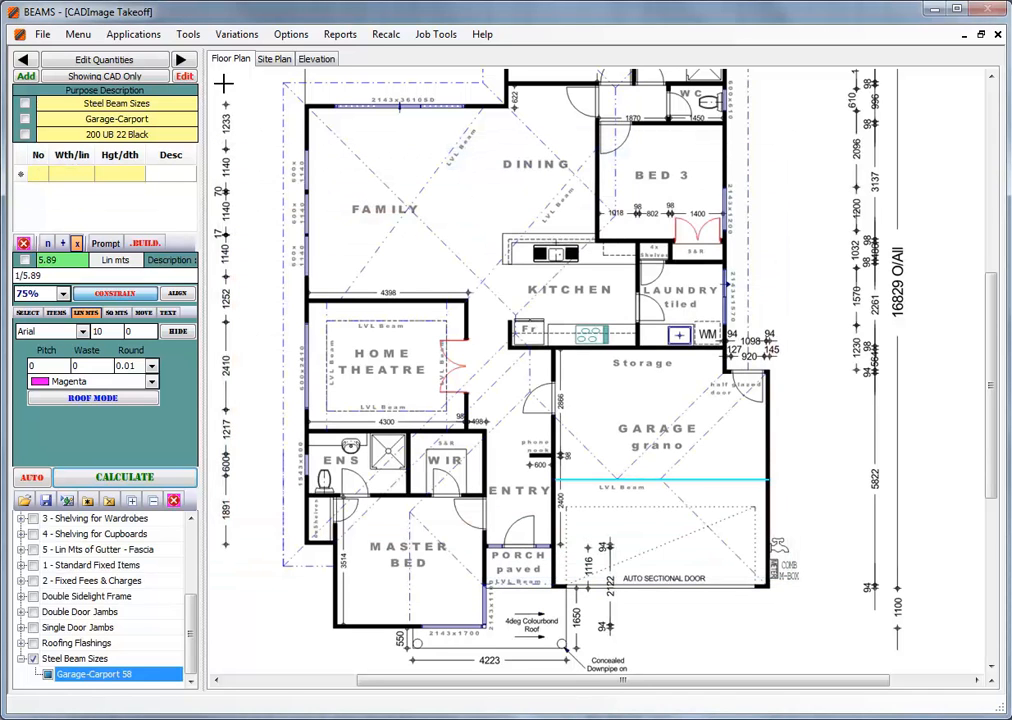
pyautogui.click(182, 61)
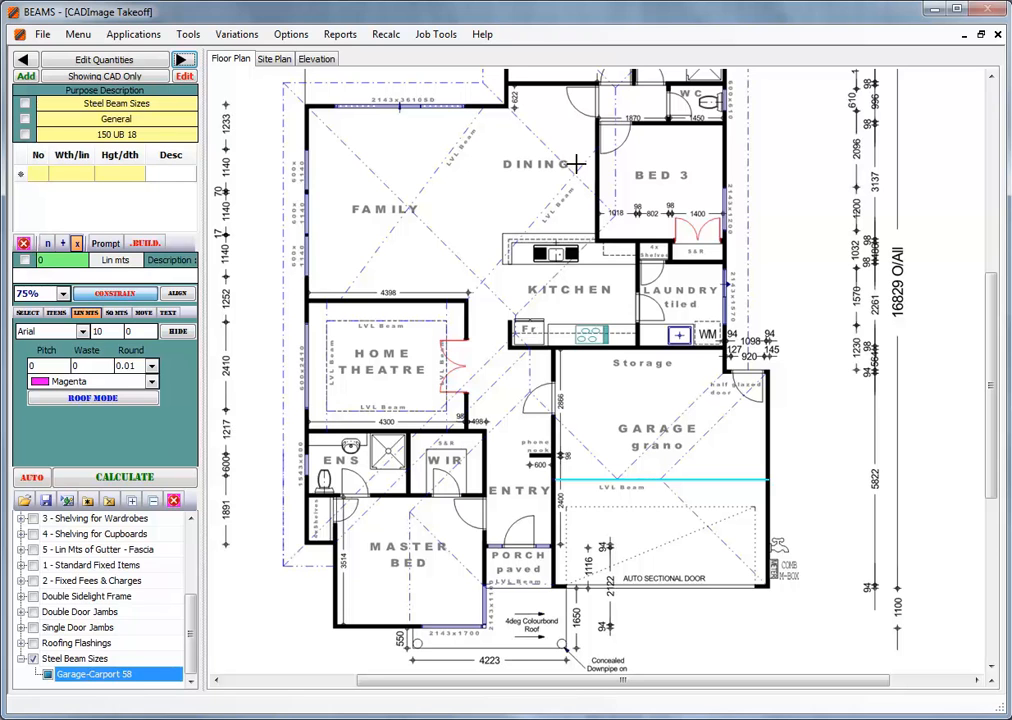
pyautogui.click(181, 61)
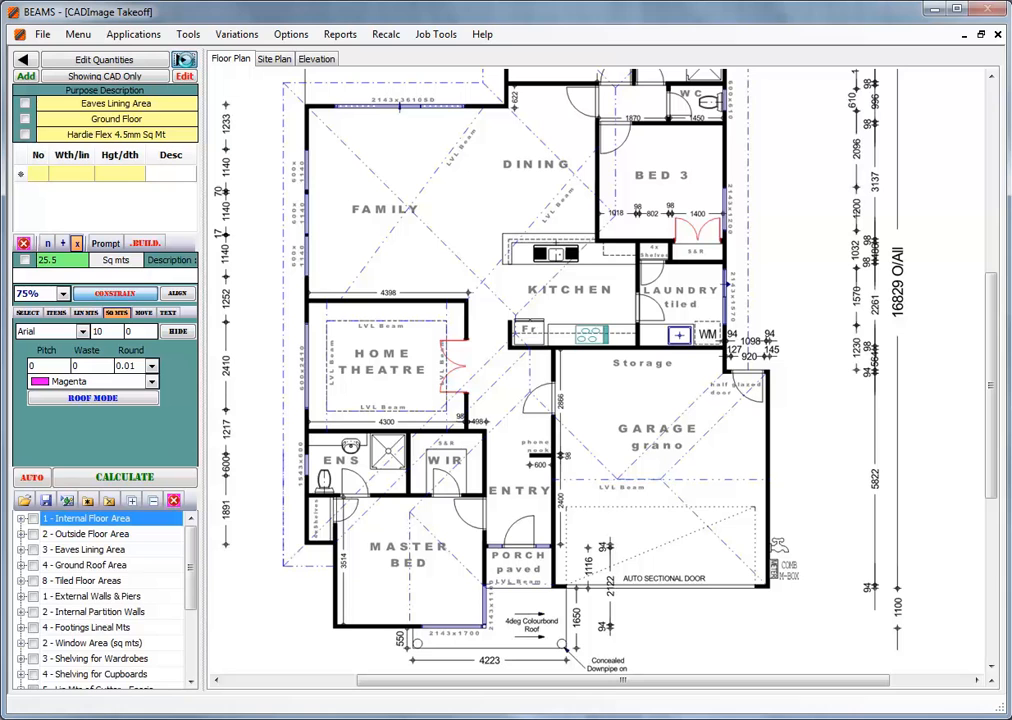
pyautogui.click(183, 61)
pyautogui.click(183, 61)
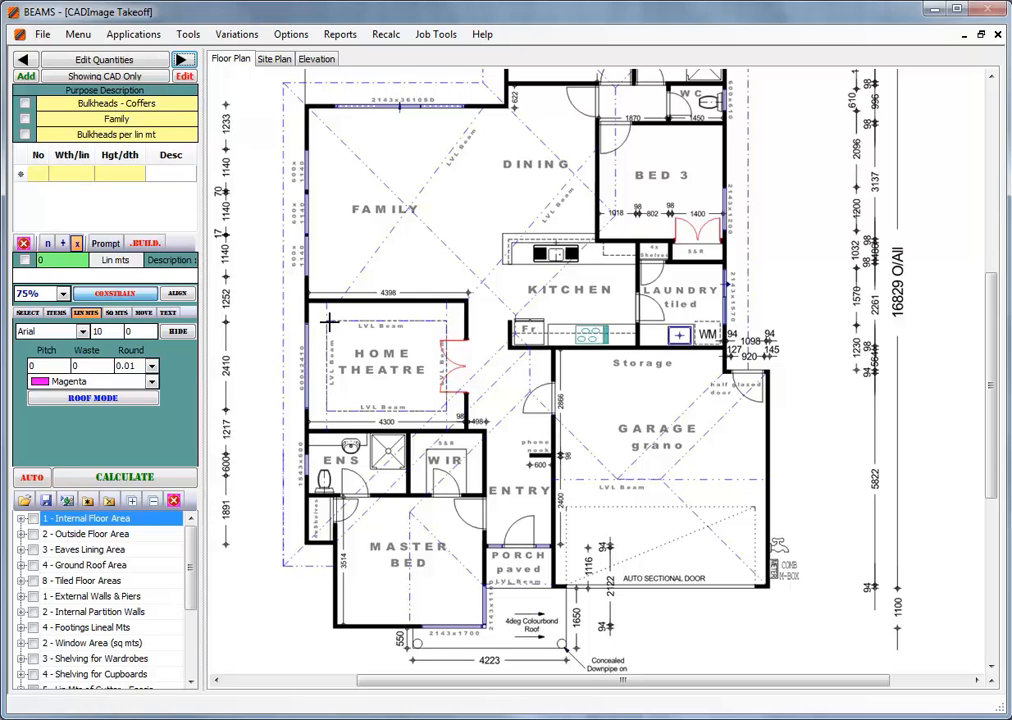
# Trace the rectangular bulkhead along the dashed LVL beam outline inside the home theatre, about 11.61 m in total.
pyautogui.click(326, 320)
pyautogui.click(446, 320)
pyautogui.click(446, 410)
pyautogui.click(326, 410)
pyautogui.click(327, 321)
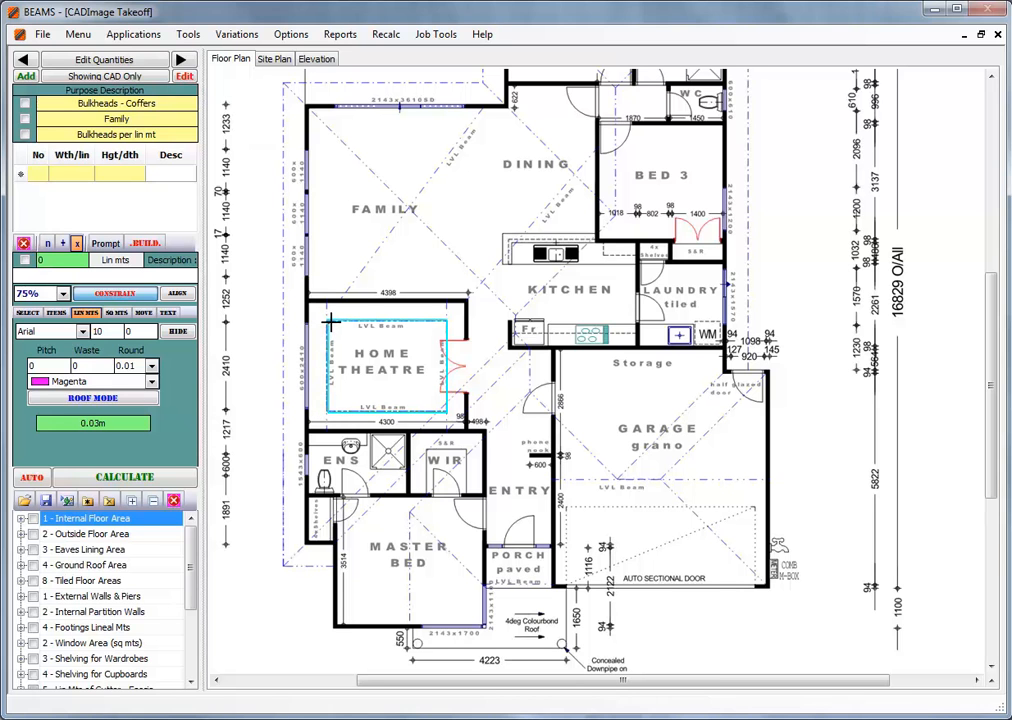
pyautogui.rightClick(331, 321)
# Calculate and build the bulkhead with its preselected timber and carpenter inclusions, and skip Cavity Wall Lining Area to reach Cabinet Tops.
pyautogui.click(177, 477)
pyautogui.click(146, 244)
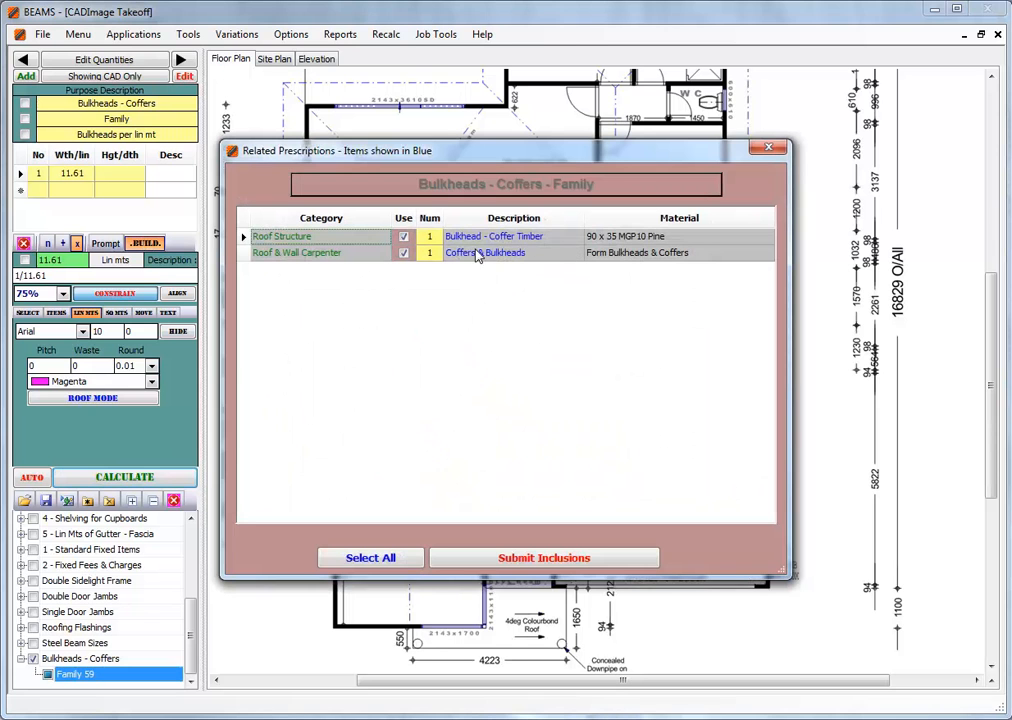
pyautogui.click(505, 558)
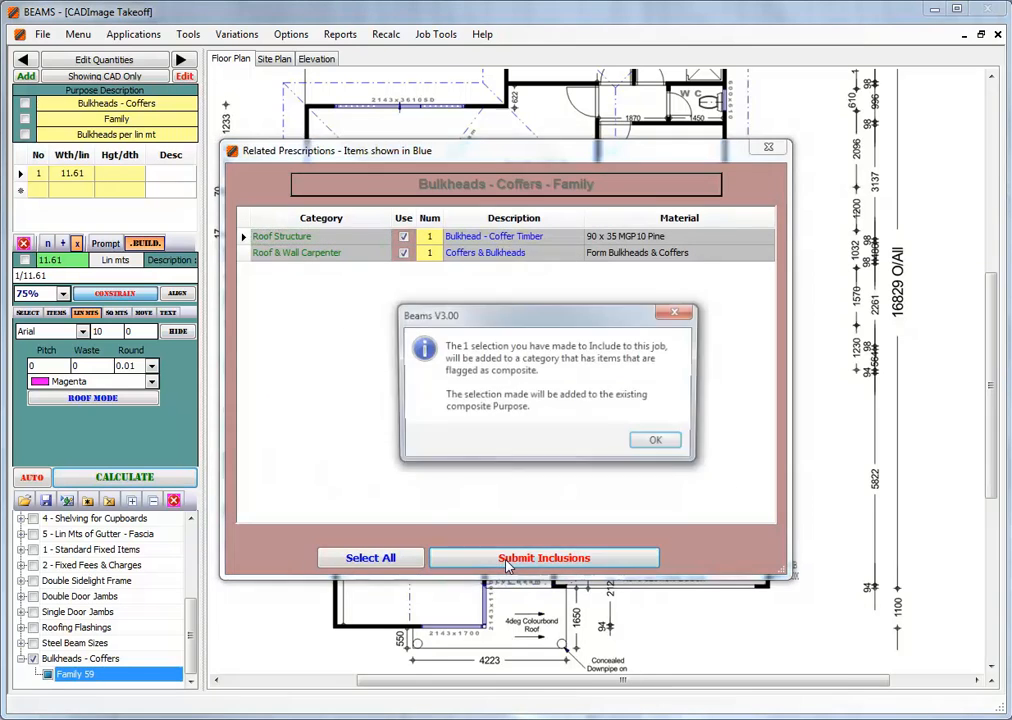
pyautogui.click(655, 442)
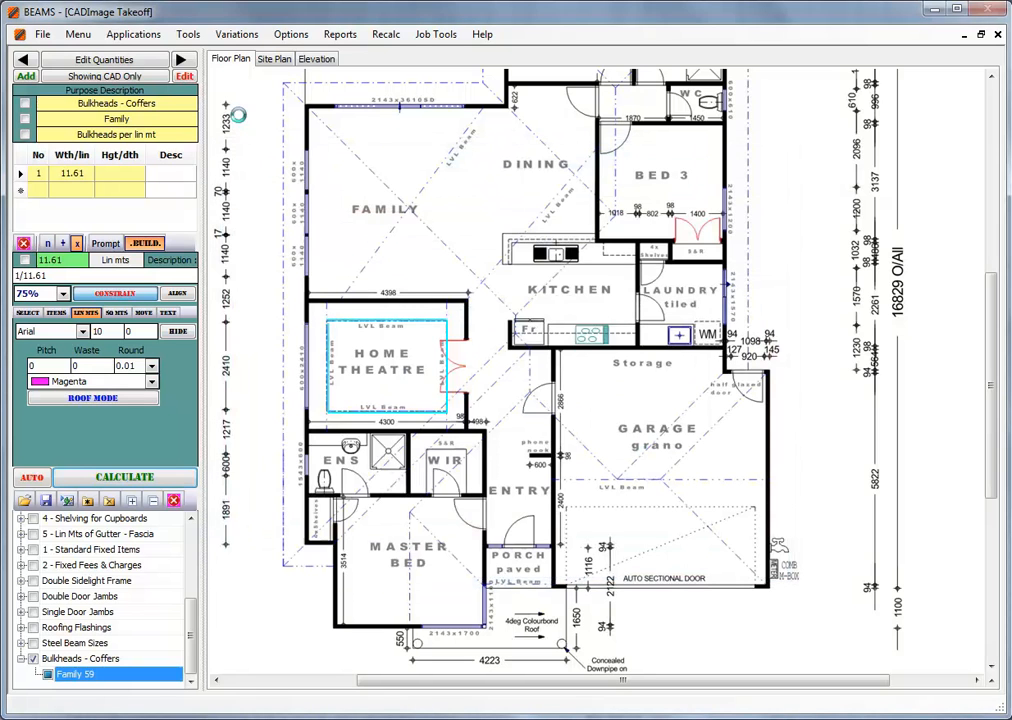
pyautogui.click(185, 62)
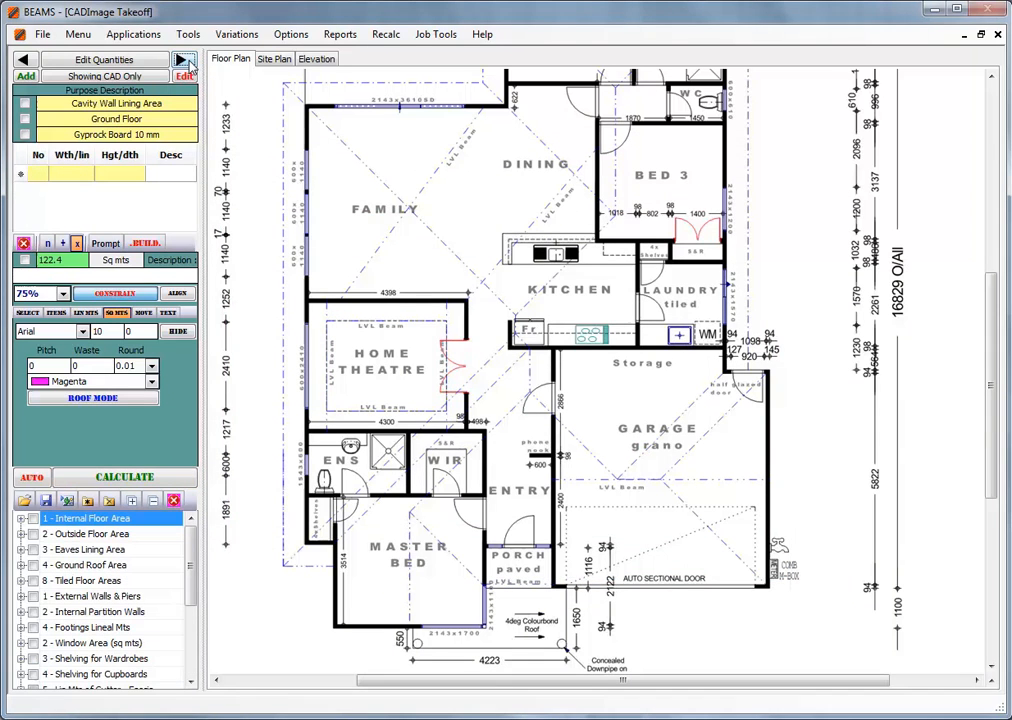
pyautogui.click(185, 62)
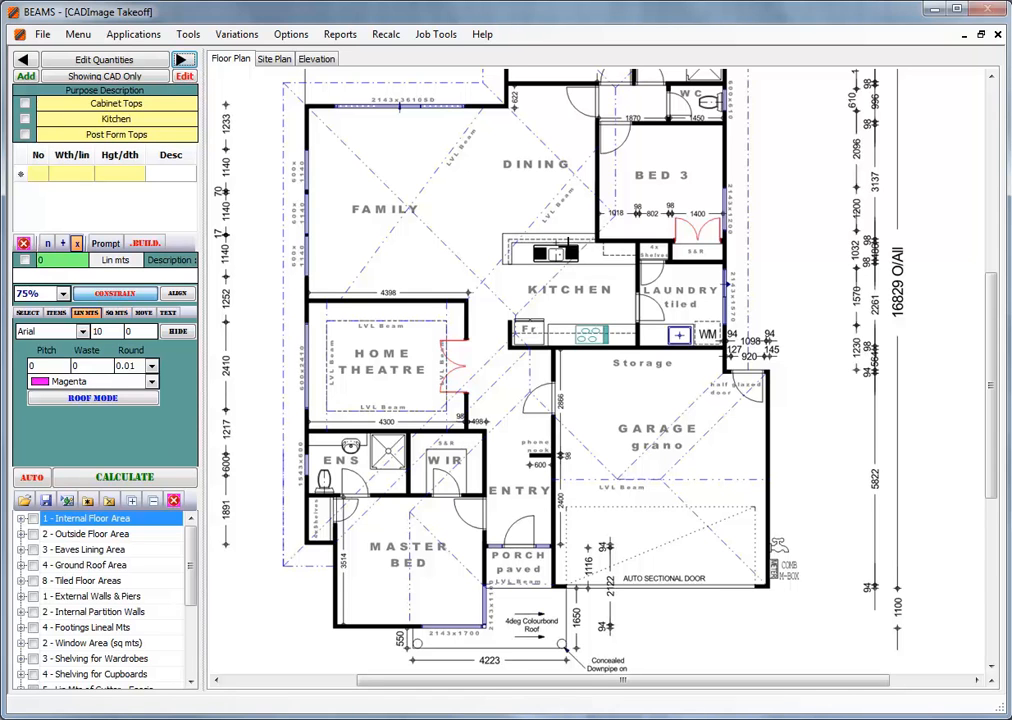
# Trace the kitchen Post Form Tops along the L-shaped sink bench, about 3.09 m, build the quantity and go on to Kitchen Cabinets.
pyautogui.click(597, 241)
pyautogui.click(508, 240)
pyautogui.rightClick(507, 264)
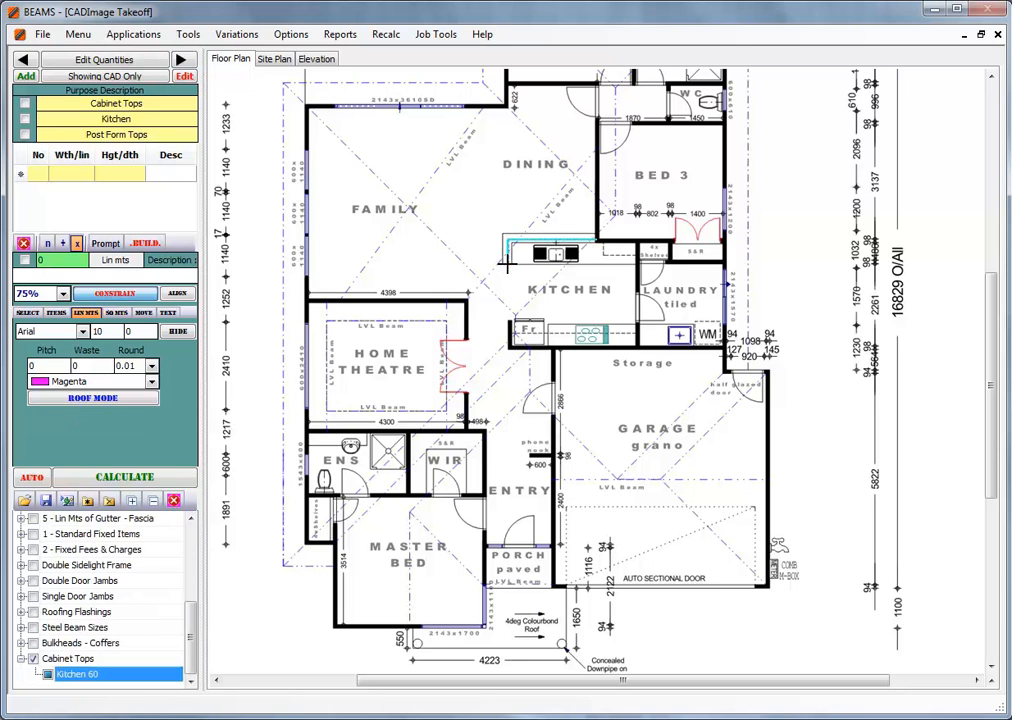
pyautogui.click(145, 244)
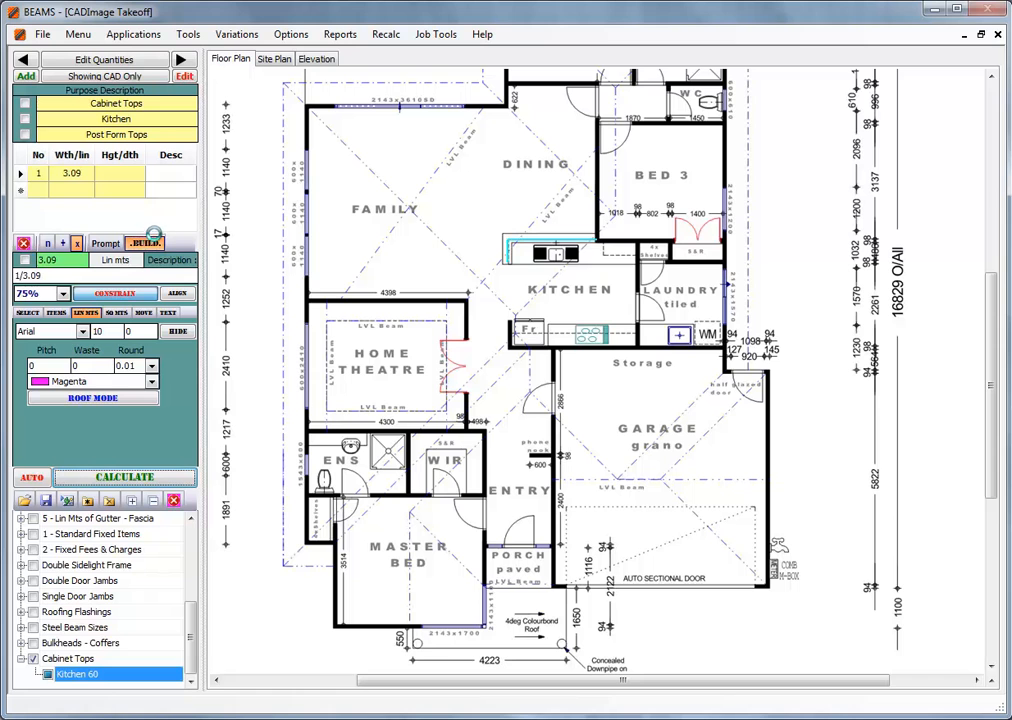
pyautogui.click(181, 62)
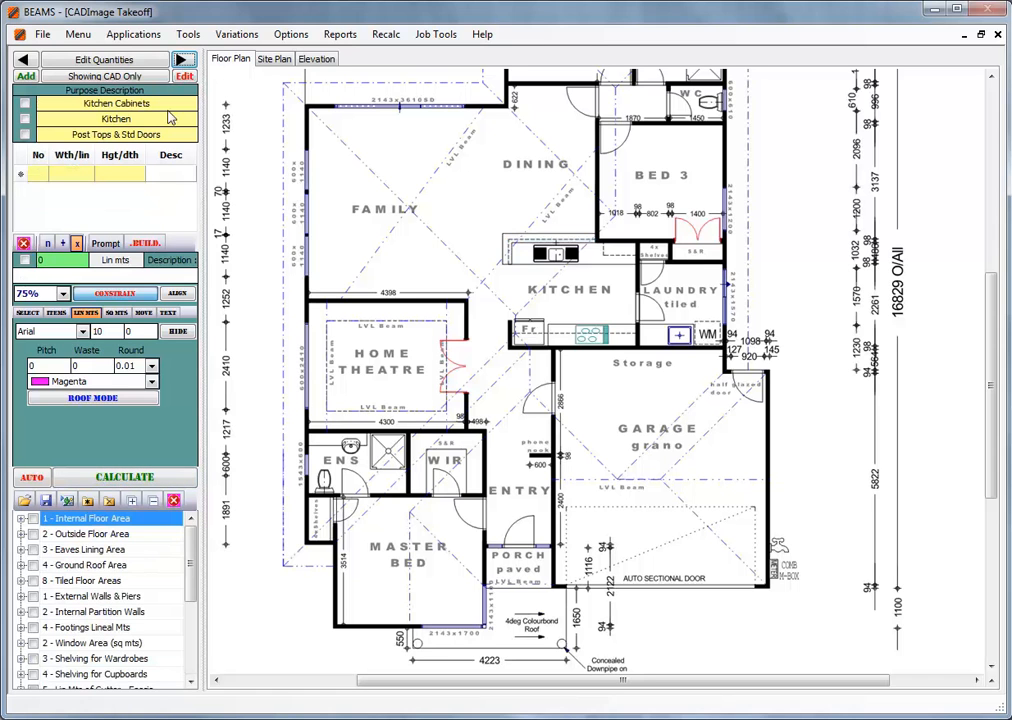
# Measure the kitchen cabinets along the sink bench, about 3.7 m, and the cooktop bench, about 2.37 m, and calculate both lengths together.
pyautogui.click(637, 252)
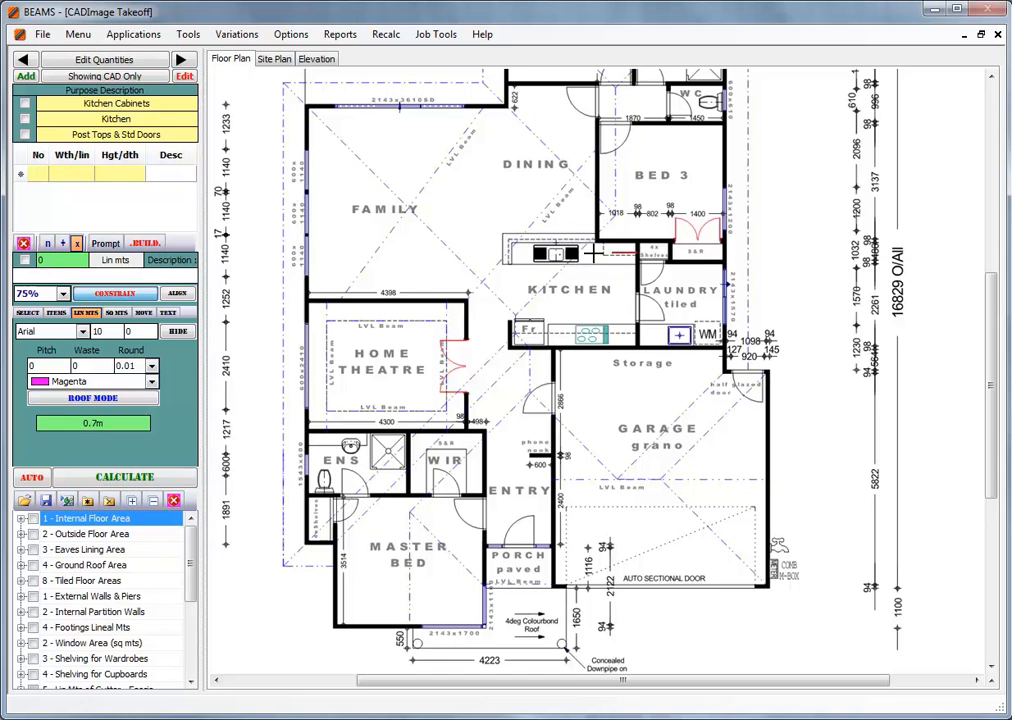
pyautogui.click(505, 252)
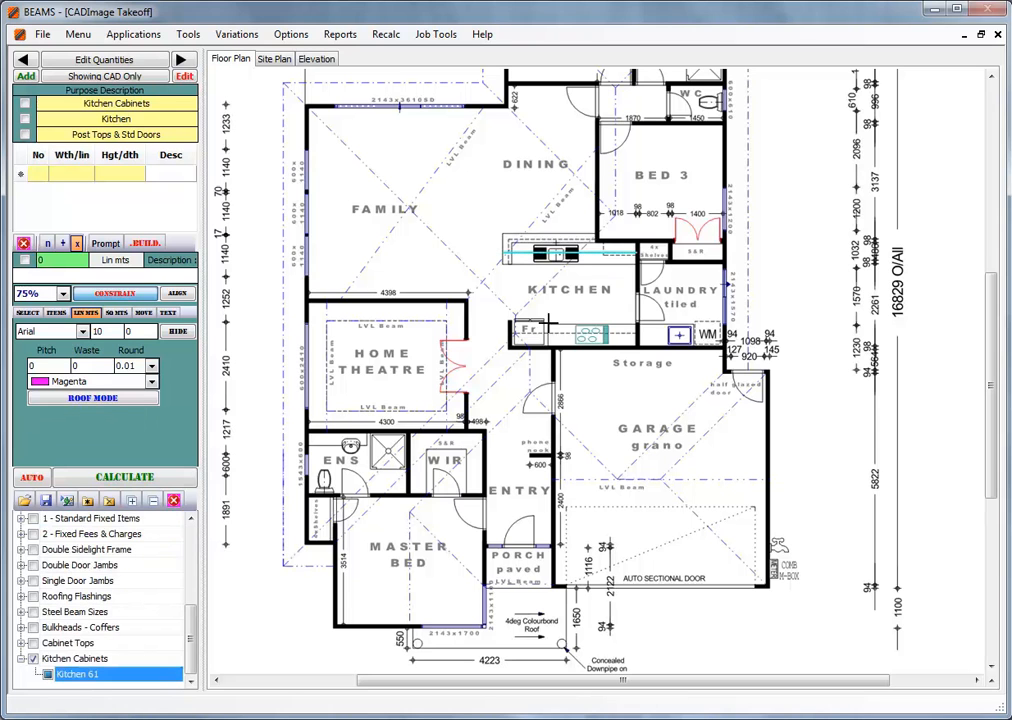
pyautogui.click(631, 337)
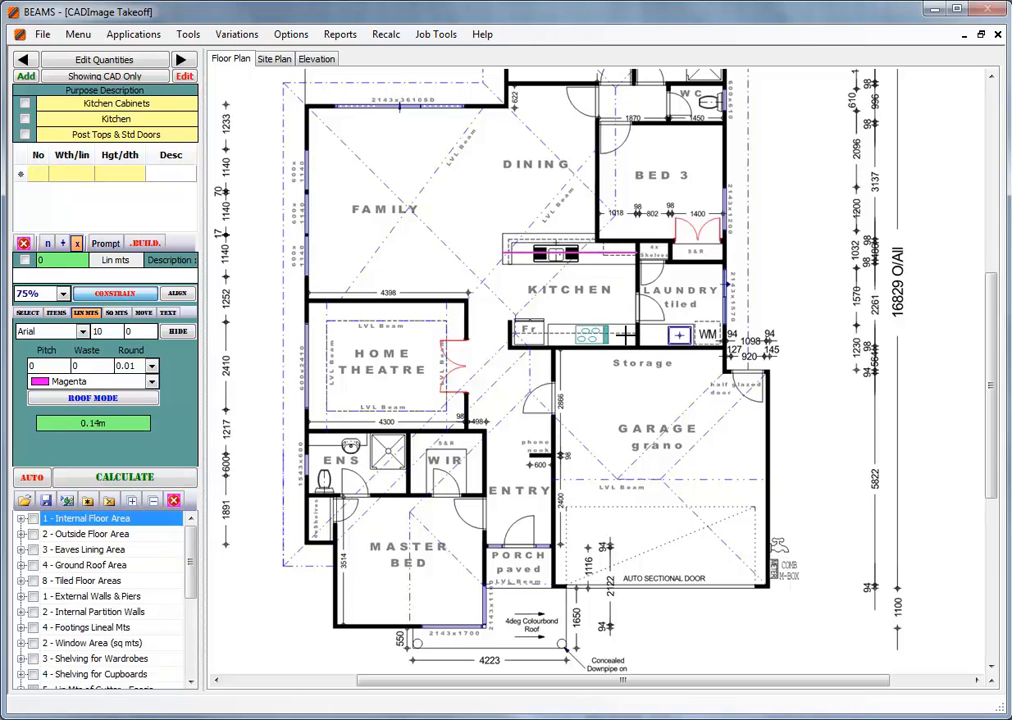
pyautogui.click(548, 338)
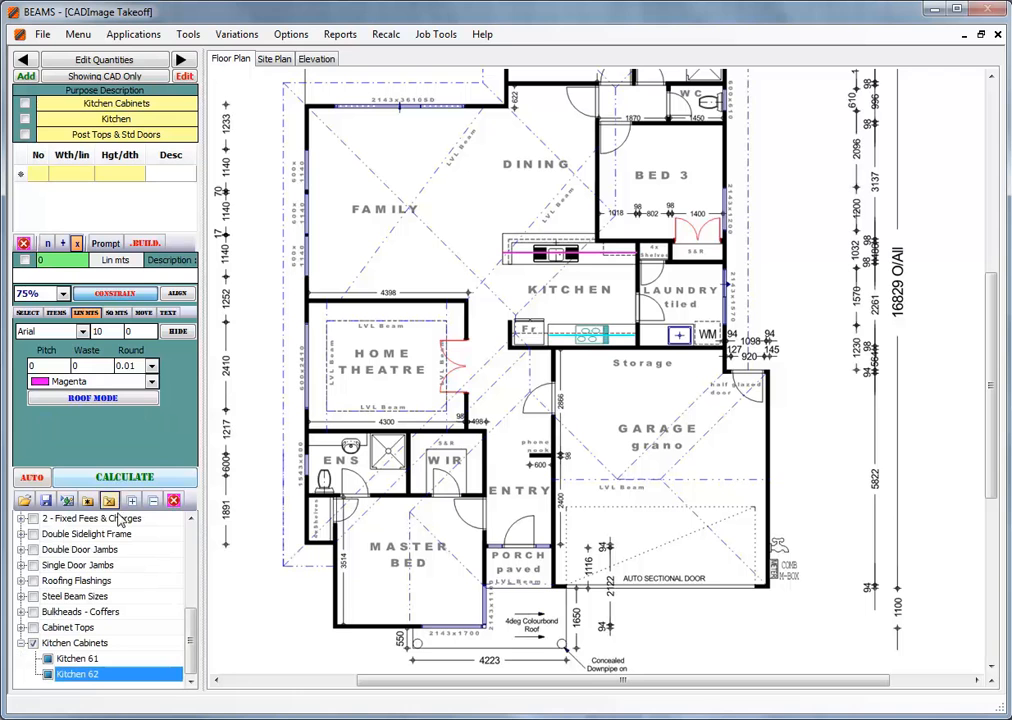
pyautogui.keyDown('ctrl'); pyautogui.click(80, 659); pyautogui.keyUp('ctrl')
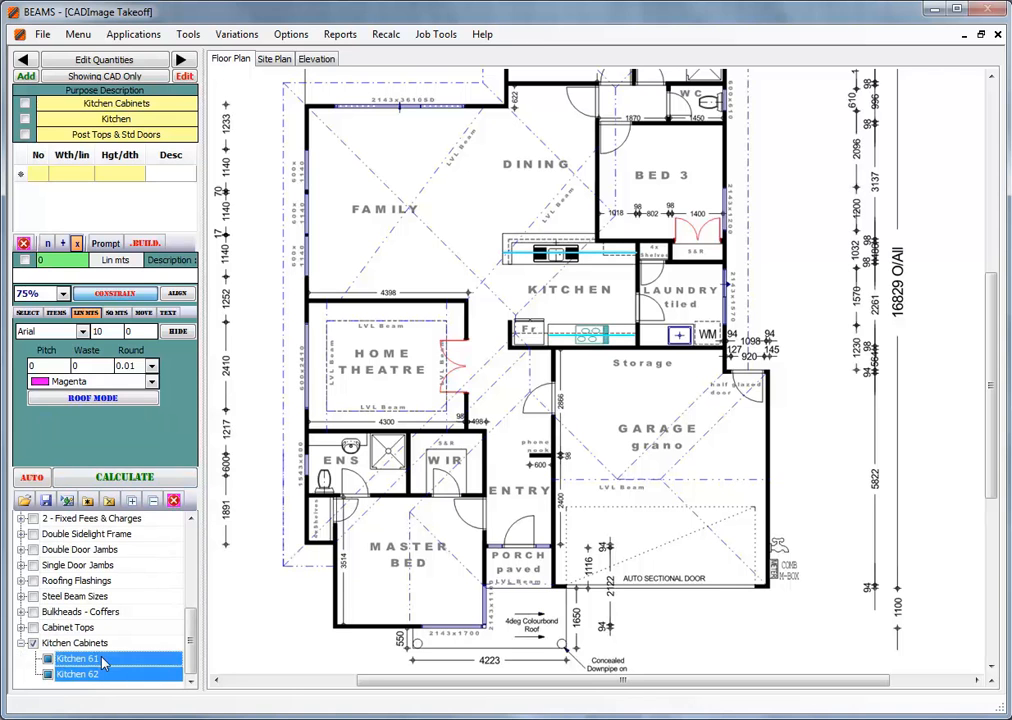
pyautogui.click(98, 482)
# Build the kitchen cabinets with Hot Plates and Oven added to the preselected inclusions.
pyautogui.click(148, 244)
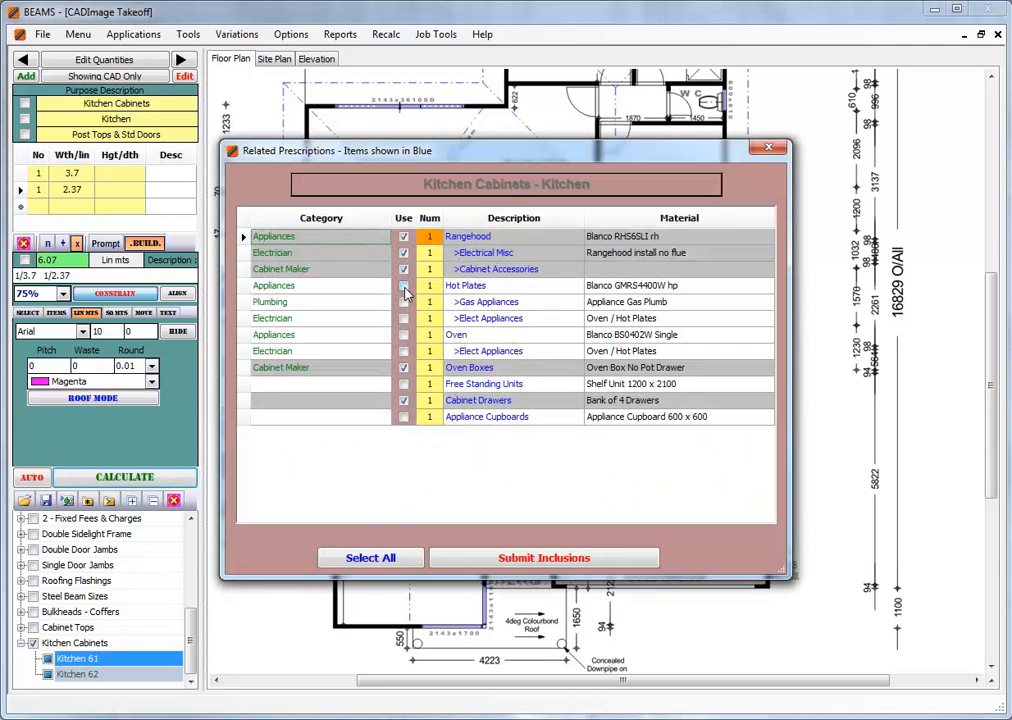
pyautogui.click(404, 286)
pyautogui.click(404, 335)
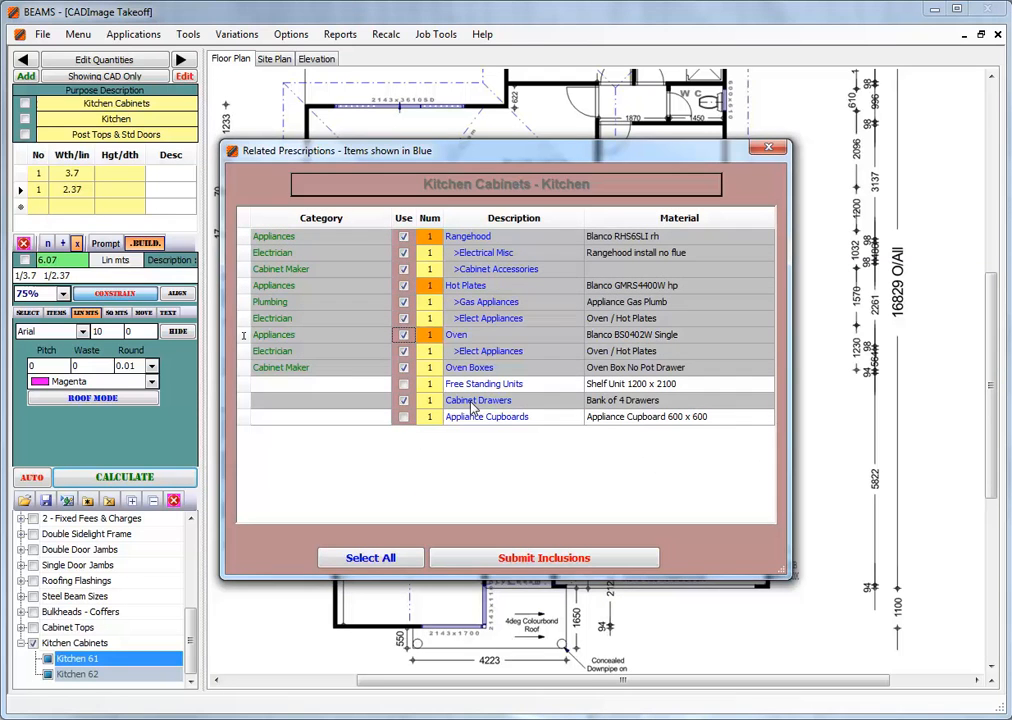
pyautogui.moveTo(540, 158); pyautogui.dragTo(570, 147)
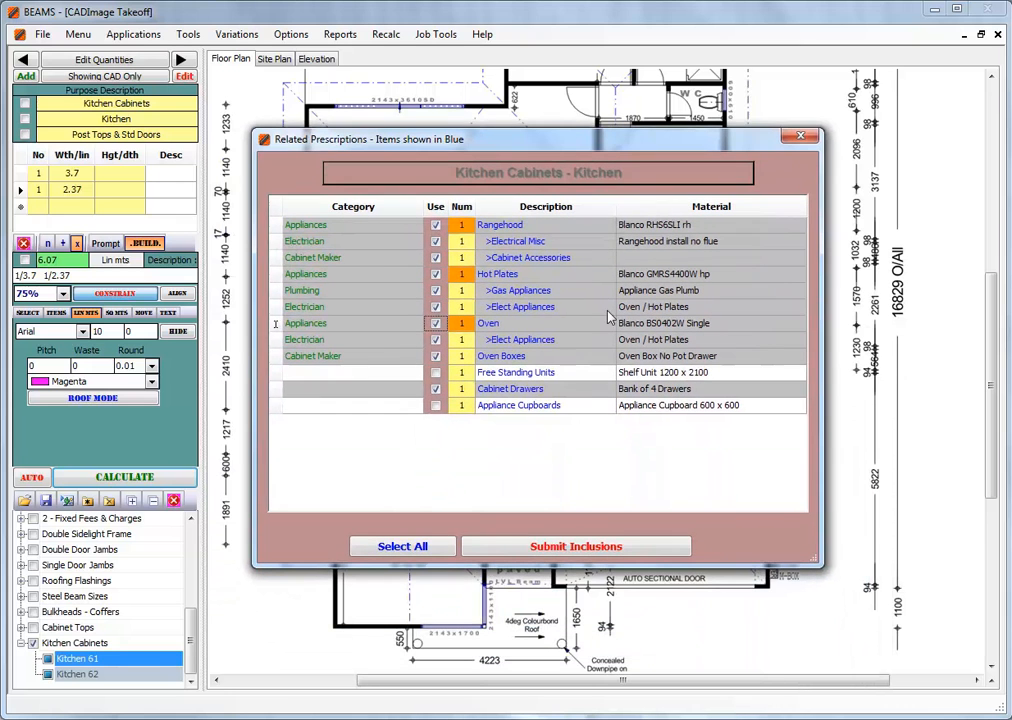
pyautogui.click(545, 547)
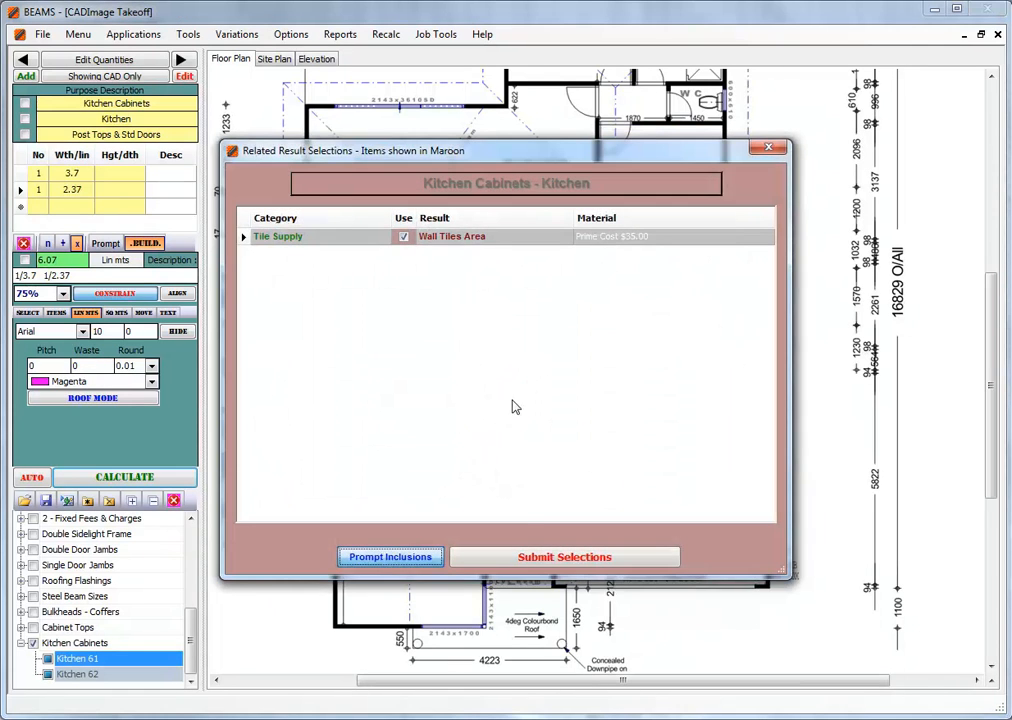
# Accept the kitchen's Wall Tiles Area with its preselected grout, delivery and tiler inclusions, and go on to Laundry Cabinets.
pyautogui.click(536, 555)
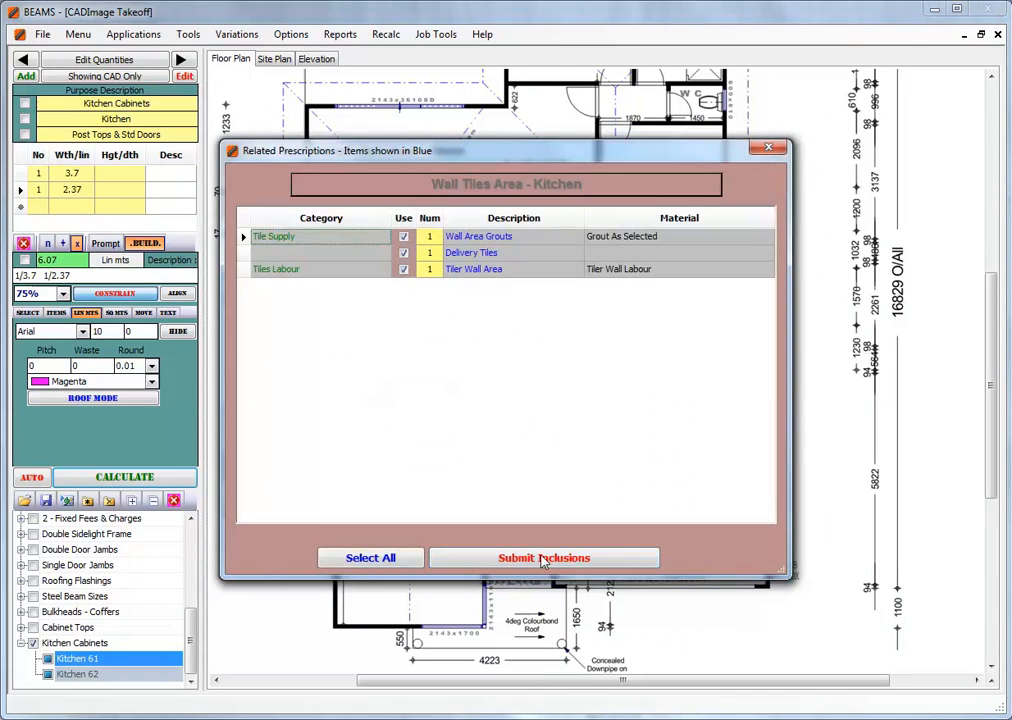
pyautogui.click(541, 556)
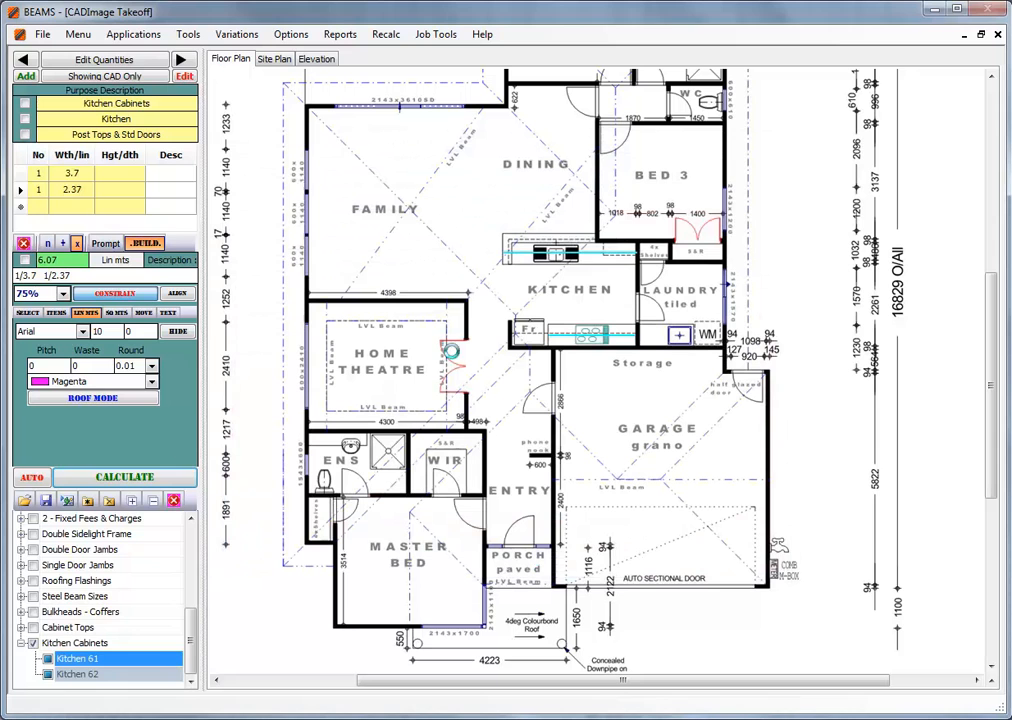
pyautogui.click(182, 61)
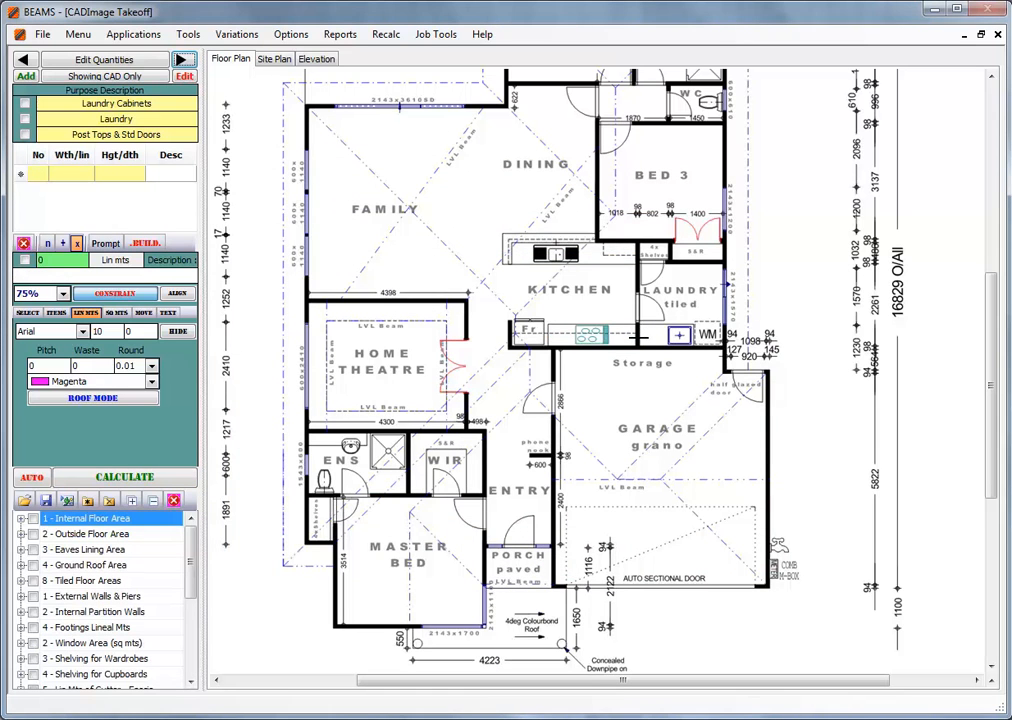
# Measure the laundry cabinets along the trough bench up to the washing machine space, about 1.51 m, and calculate the length.
pyautogui.click(641, 338)
pyautogui.click(694, 338)
pyautogui.rightClick(698, 338)
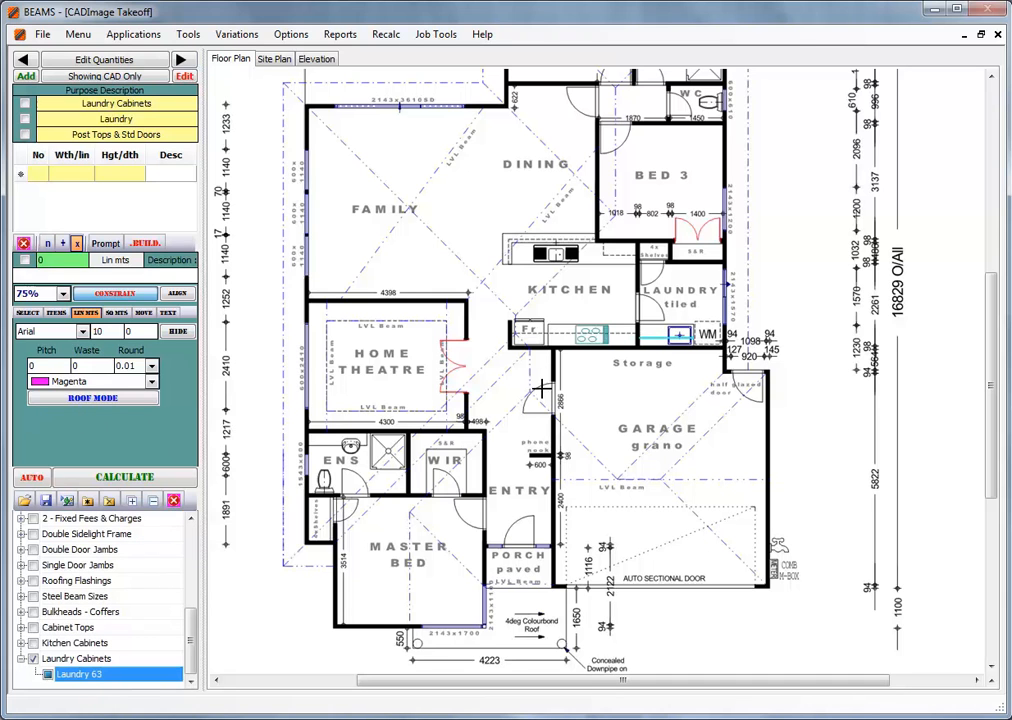
pyautogui.click(110, 482)
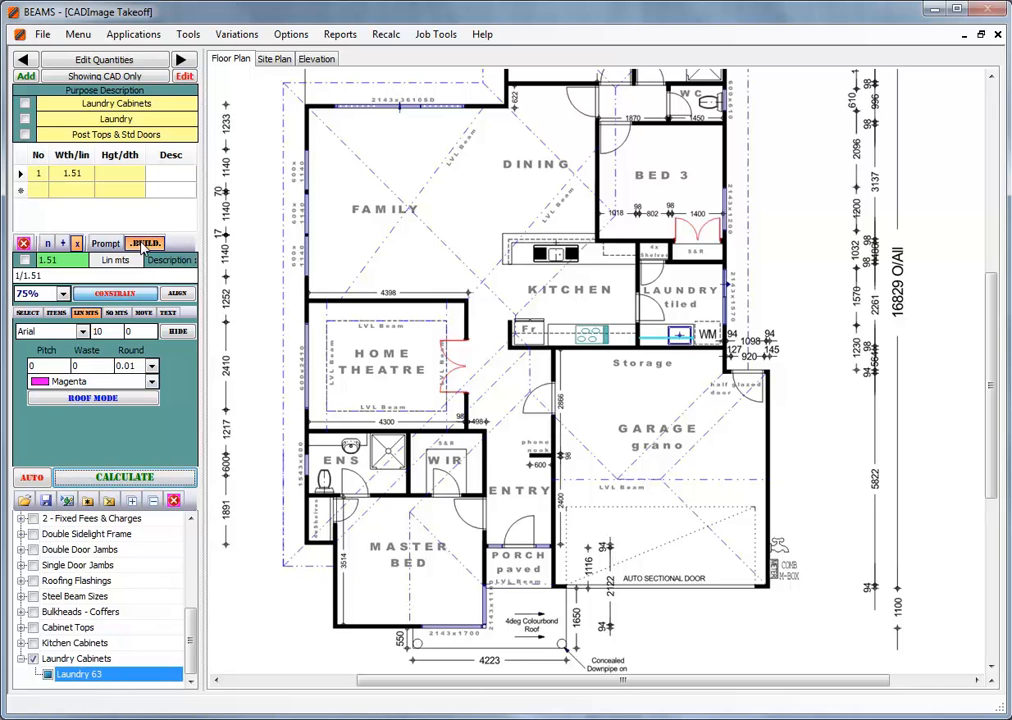
# Build the laundry cabinets, check the trough's material cost, and submit the inclusions with Water Service and Fixture Plumbing added.
pyautogui.click(145, 244)
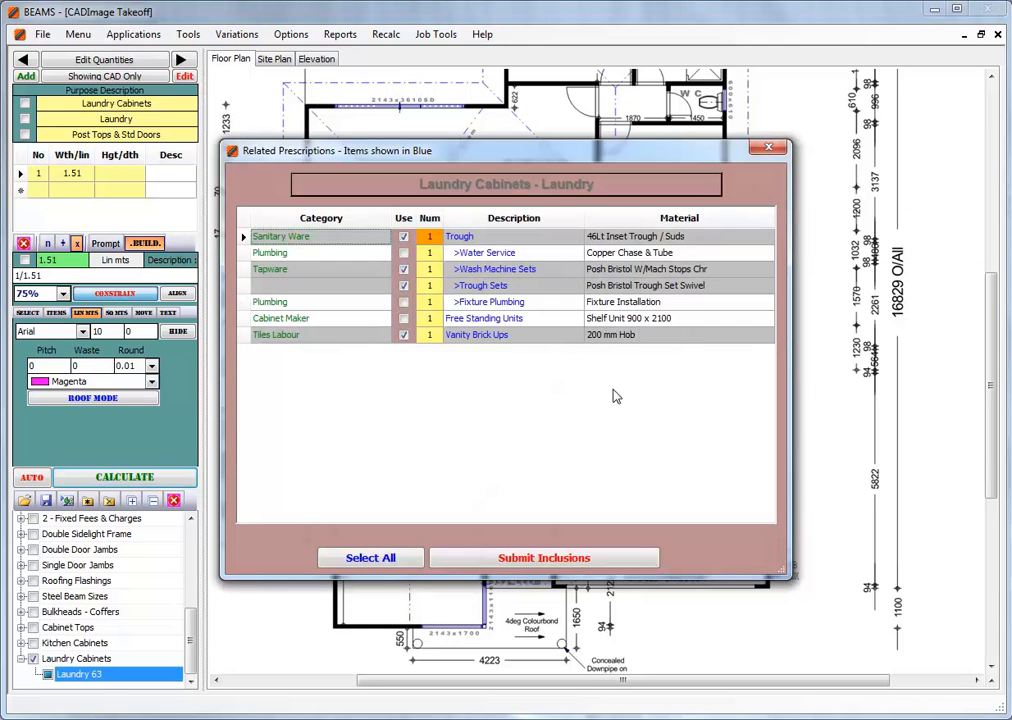
pyautogui.doubleClick(645, 237)
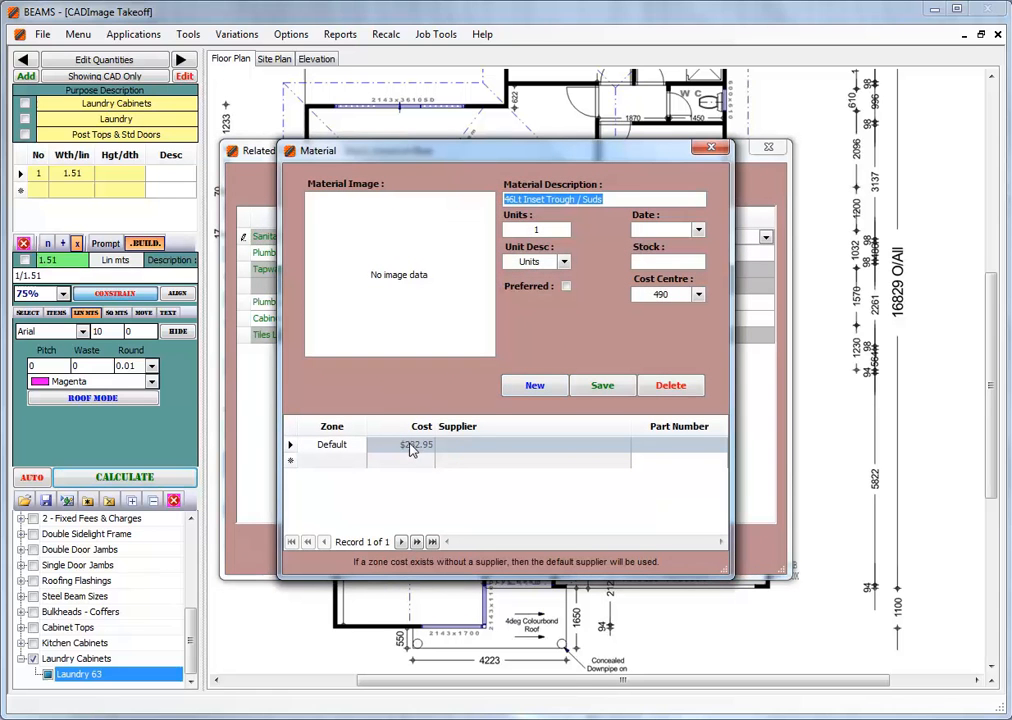
pyautogui.click(711, 148)
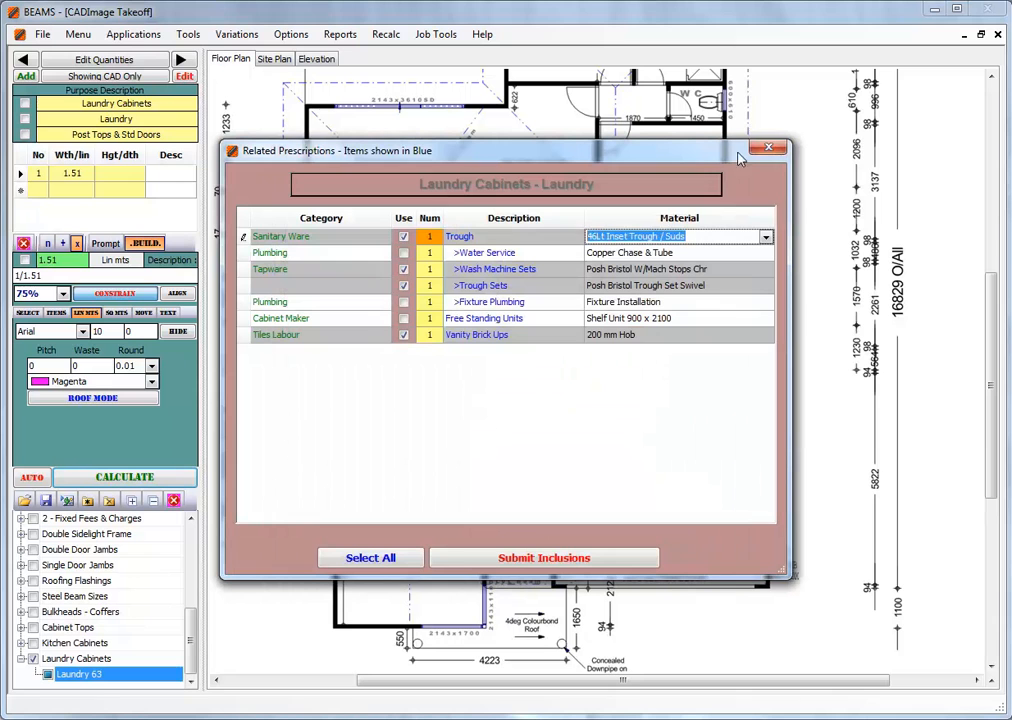
pyautogui.click(403, 253)
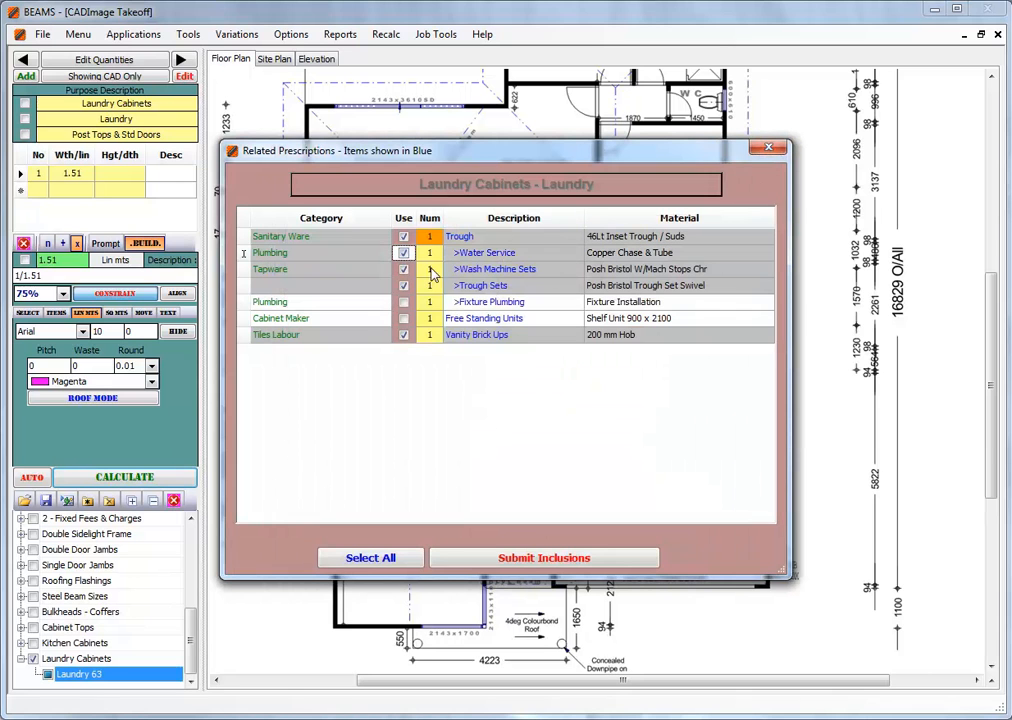
pyautogui.click(403, 302)
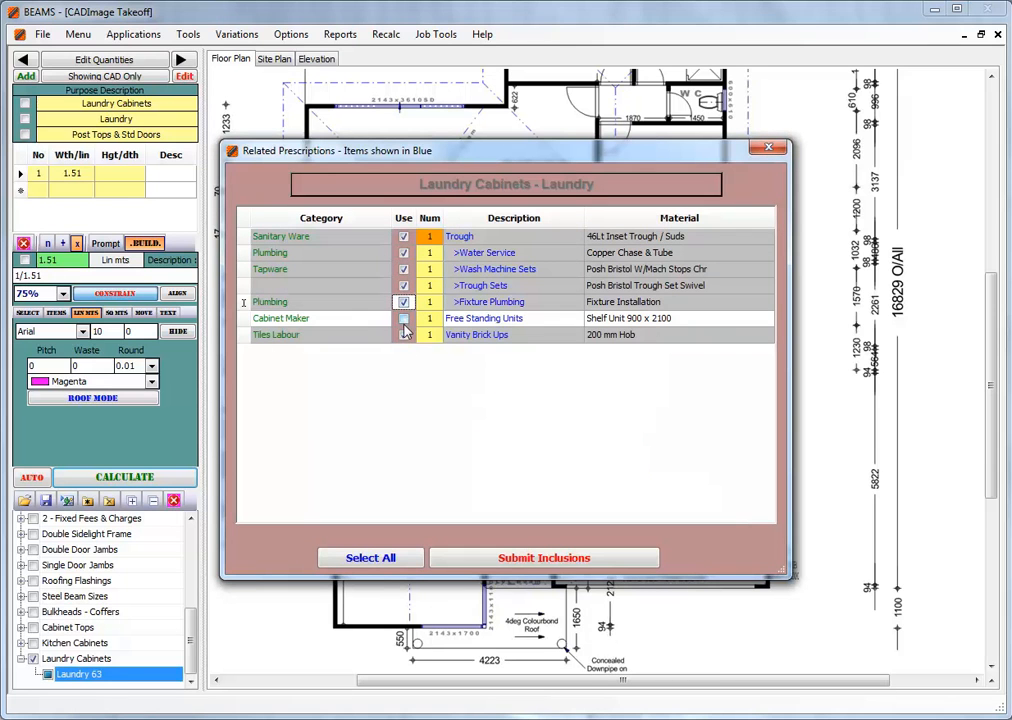
pyautogui.click(529, 555)
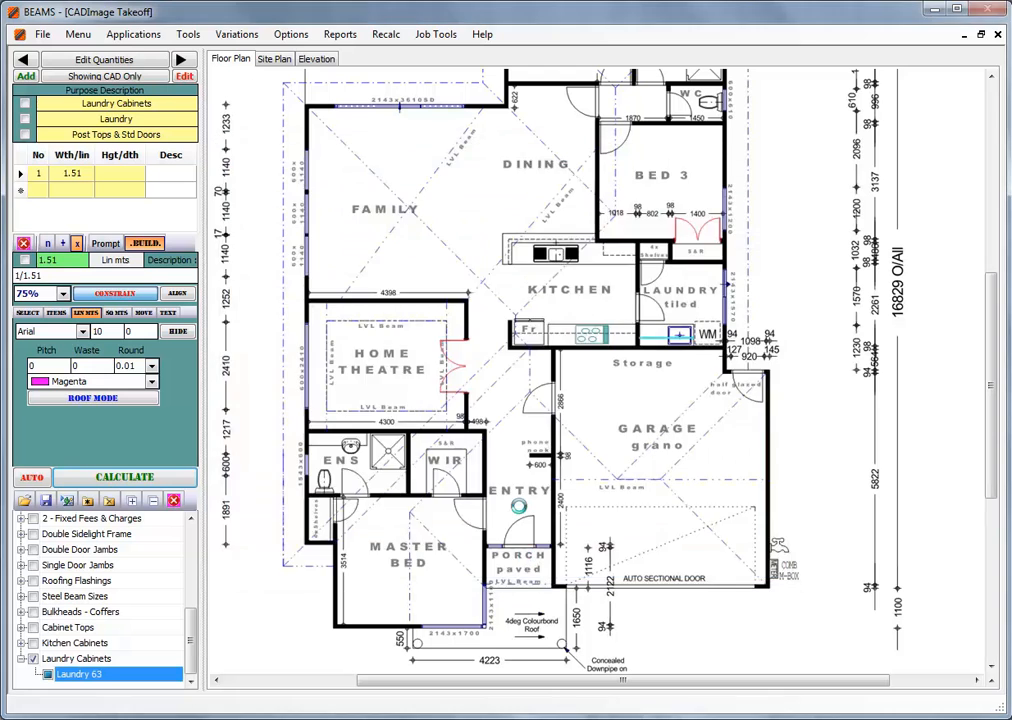
# Build the laundry's Floor Tiles Wet Areas and Wall Tiles Area with their preselected inclusions, and go on to Overheads Lin mts.
pyautogui.click(542, 557)
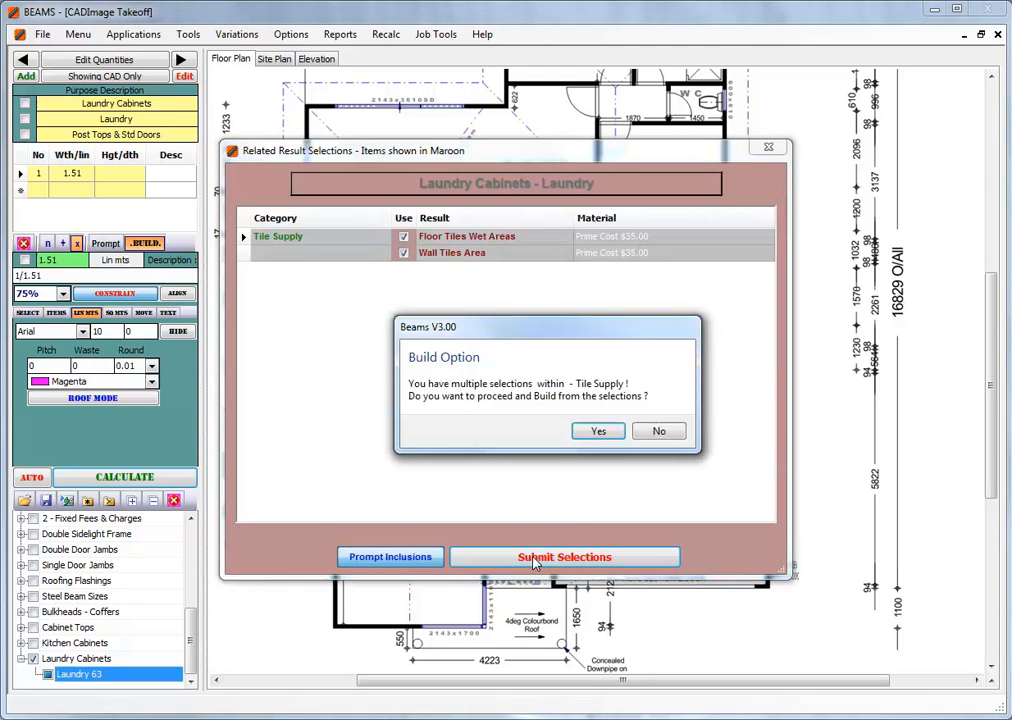
pyautogui.click(596, 432)
pyautogui.click(531, 557)
pyautogui.click(531, 560)
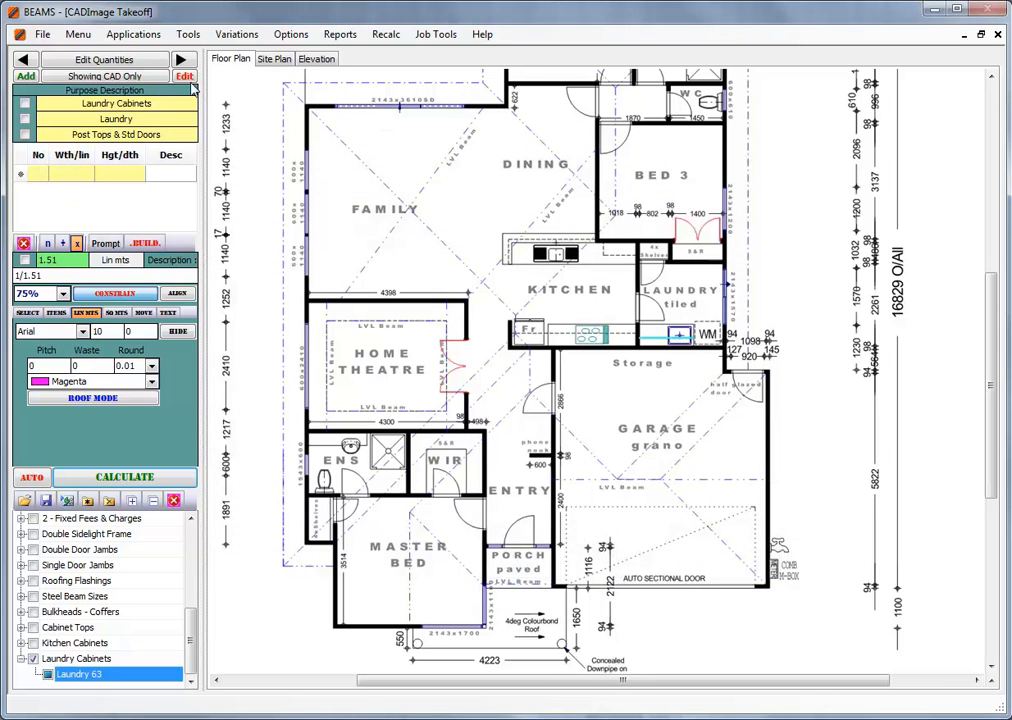
pyautogui.click(181, 60)
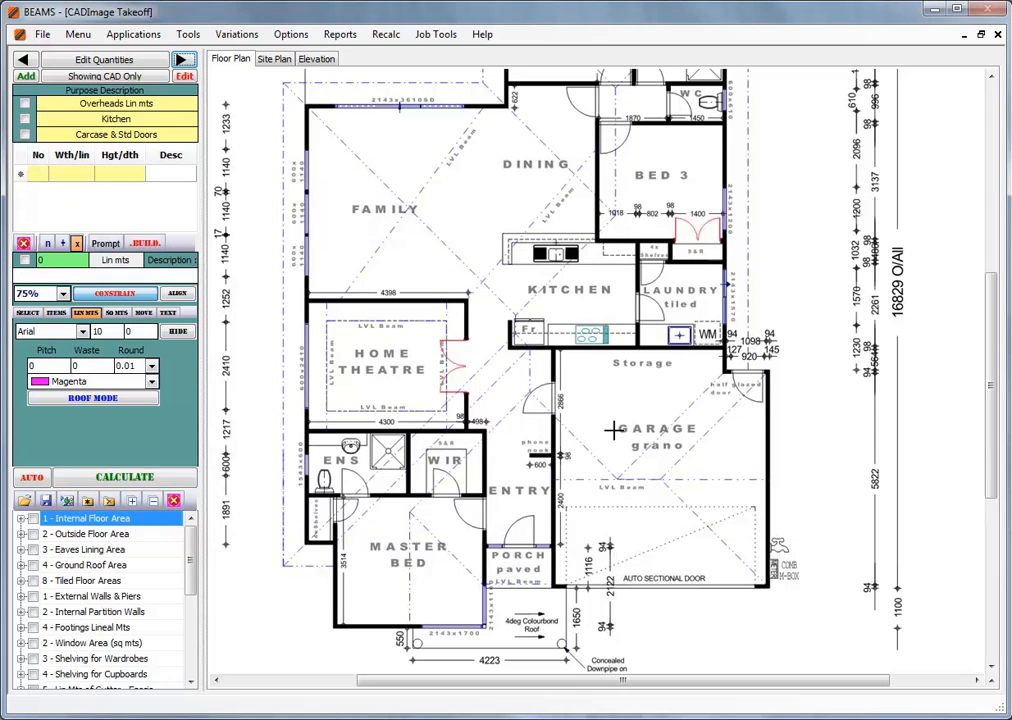
# Measure the kitchen overheads along the fridge and cooktop wall, about 3.52 m, calculate and build them, and go on to Vanity Cabinets.
pyautogui.moveTo(510, 333); pyautogui.dragTo(638, 334)
pyautogui.click(160, 475)
pyautogui.click(149, 243)
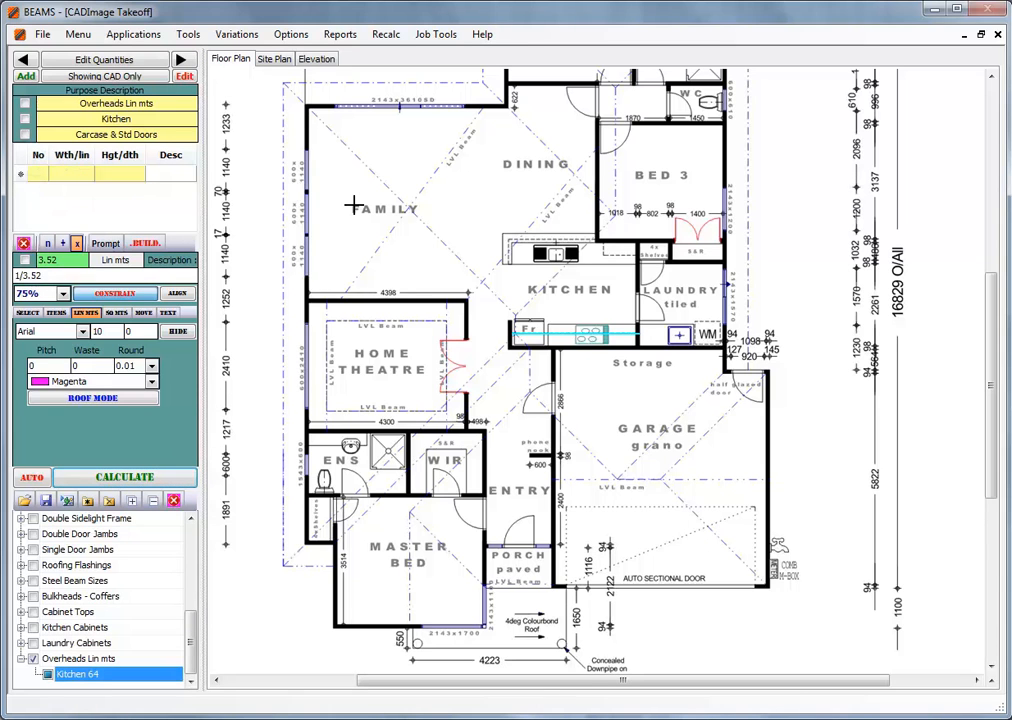
pyautogui.click(181, 60)
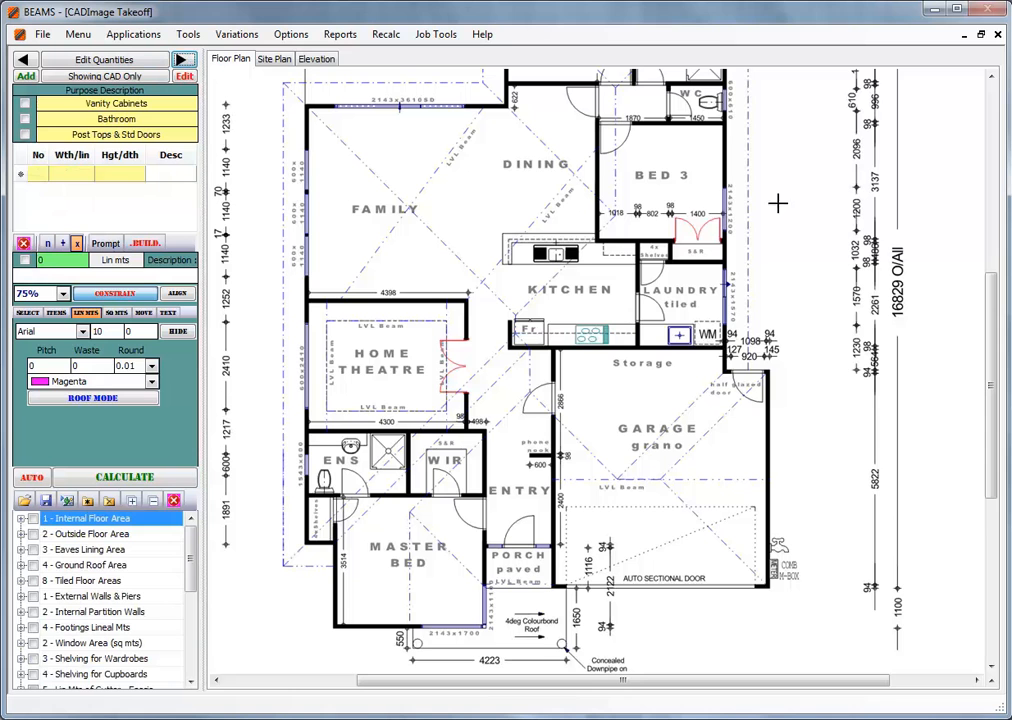
# Measure the bathroom vanity cabinet from the wall to the bath, about 1.2 m, and calculate the length.
pyautogui.moveTo(984, 309); pyautogui.dragTo(978, 248)
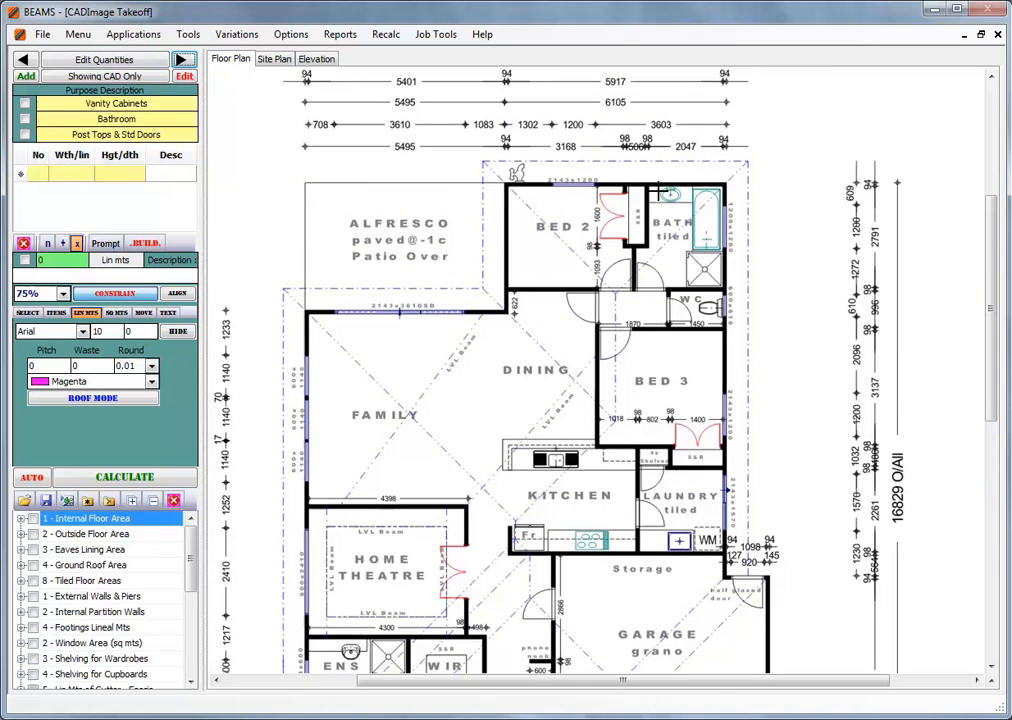
pyautogui.click(647, 199)
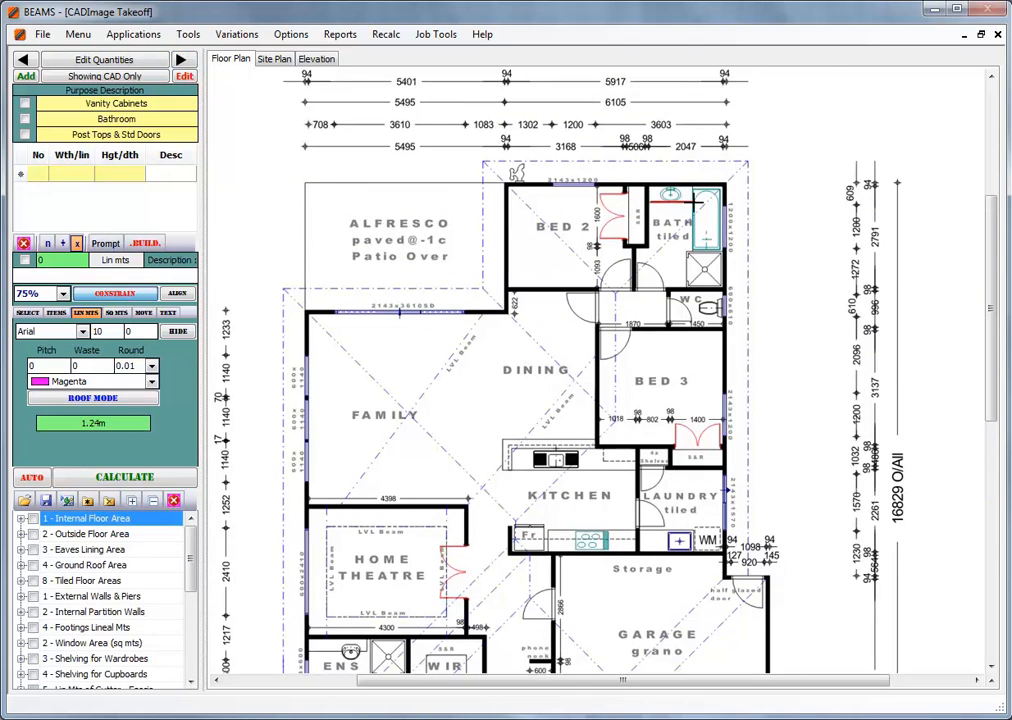
pyautogui.click(697, 202)
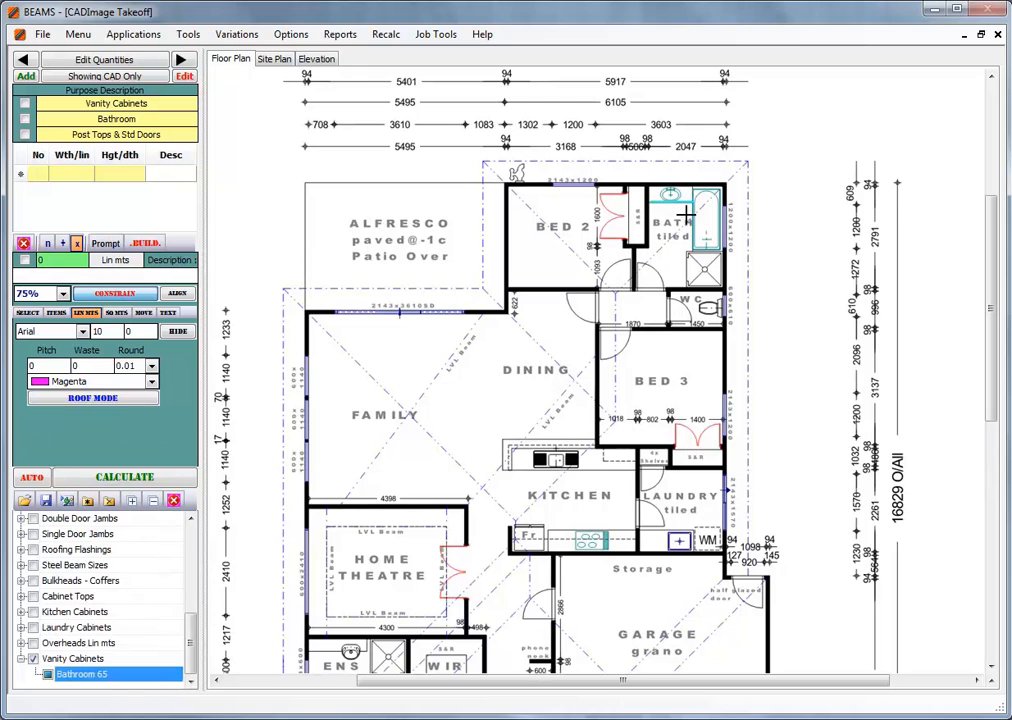
pyautogui.click(125, 481)
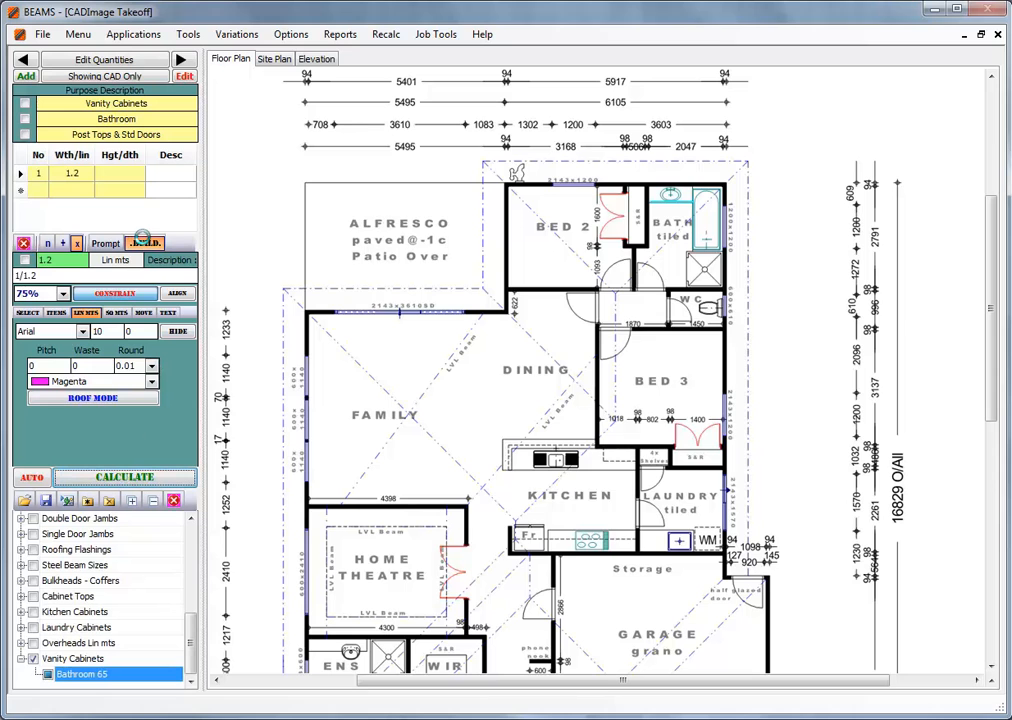
# Build the bathroom vanity cabinets and submit the inclusions with Fixture Plumbing included and the Basins quantity at 1.
pyautogui.click(150, 243)
pyautogui.click(403, 285)
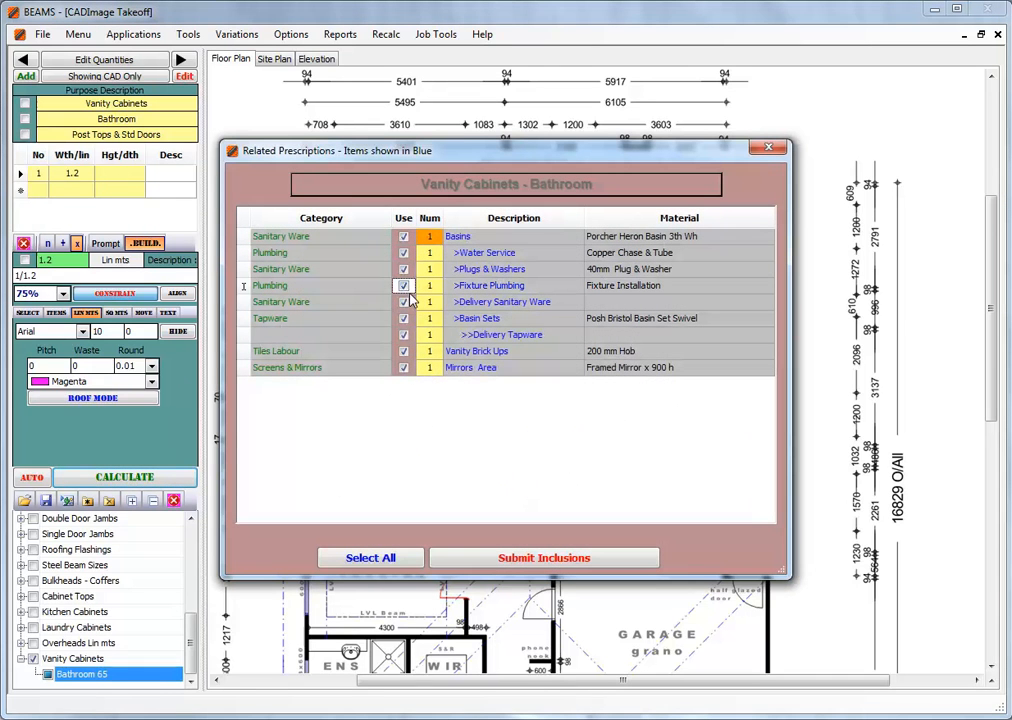
pyautogui.click(430, 240)
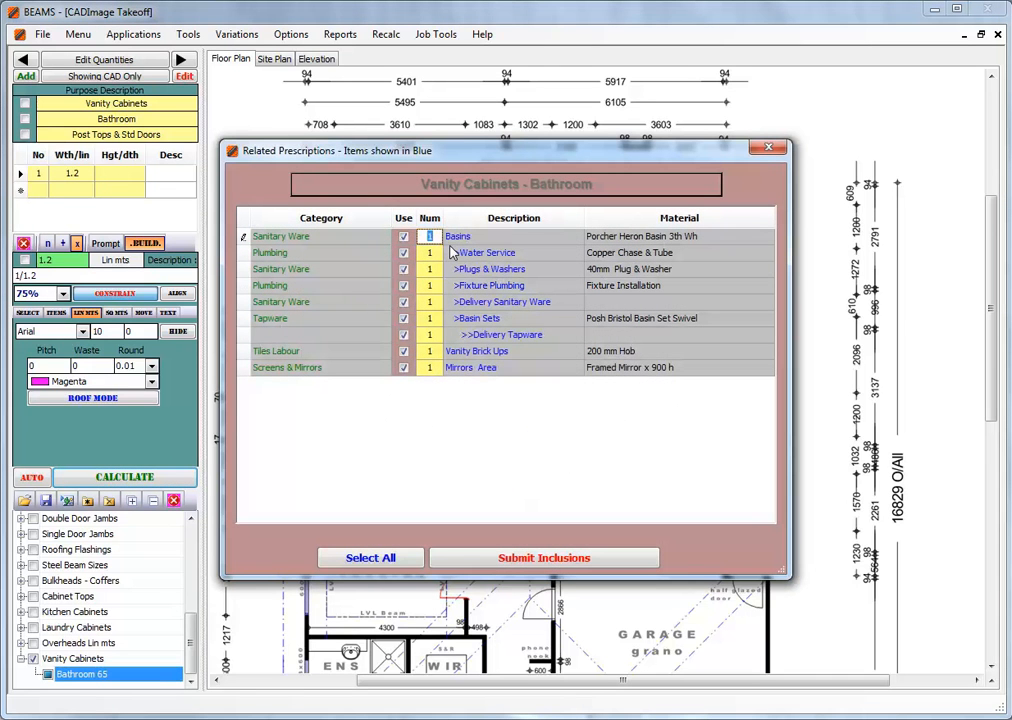
pyautogui.moveTo(535, 150); pyautogui.dragTo(566, 292)
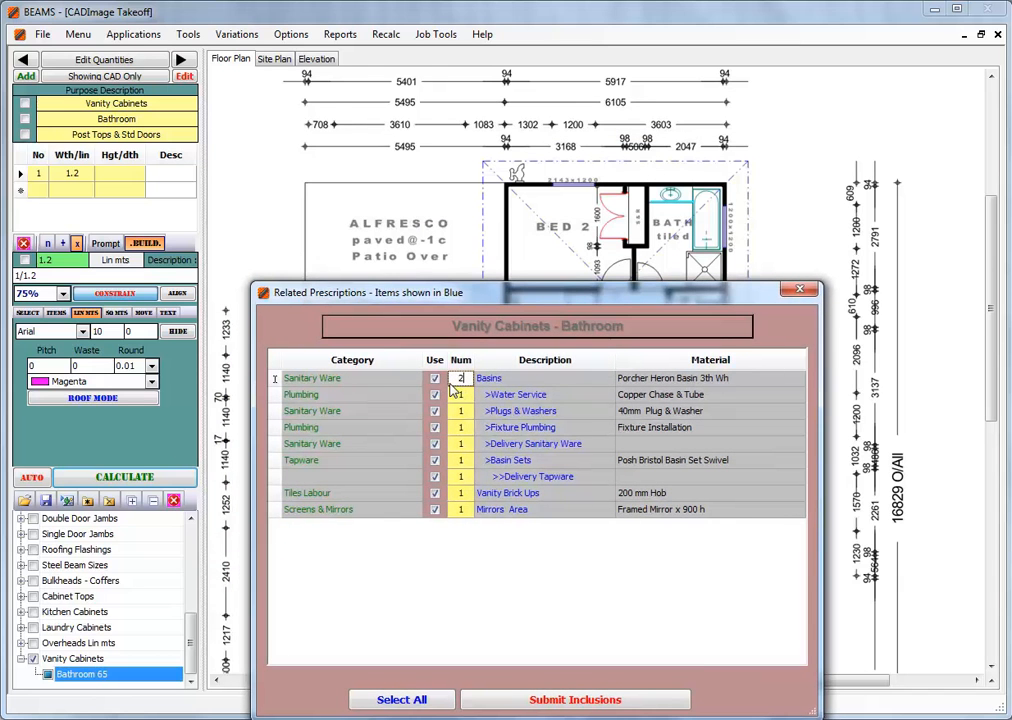
pyautogui.click(515, 395)
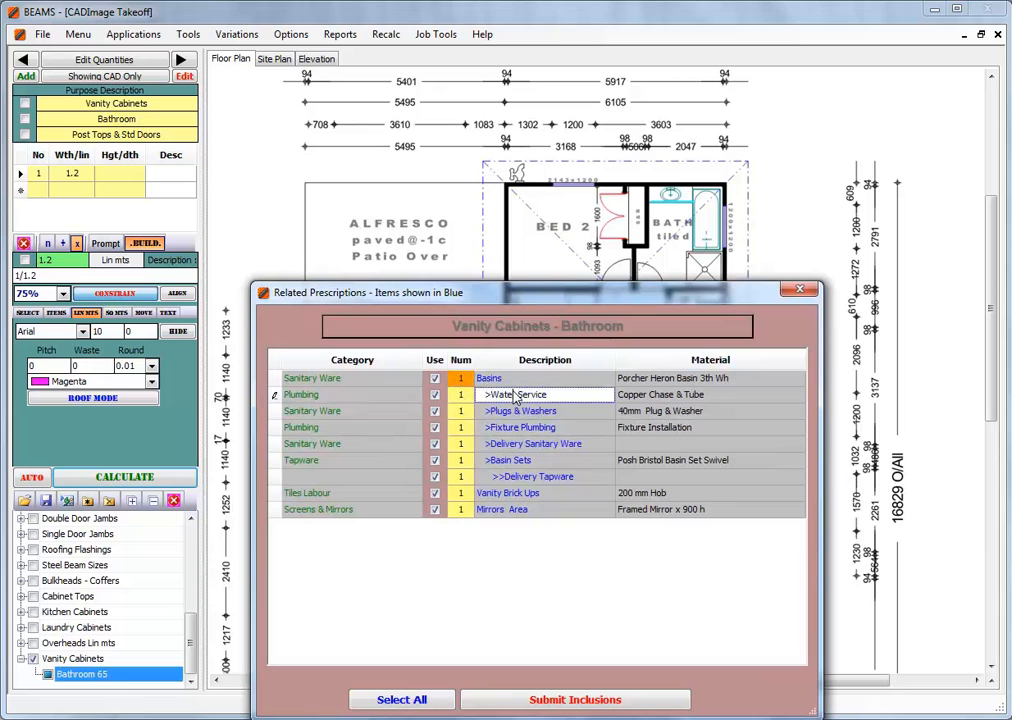
pyautogui.click(549, 702)
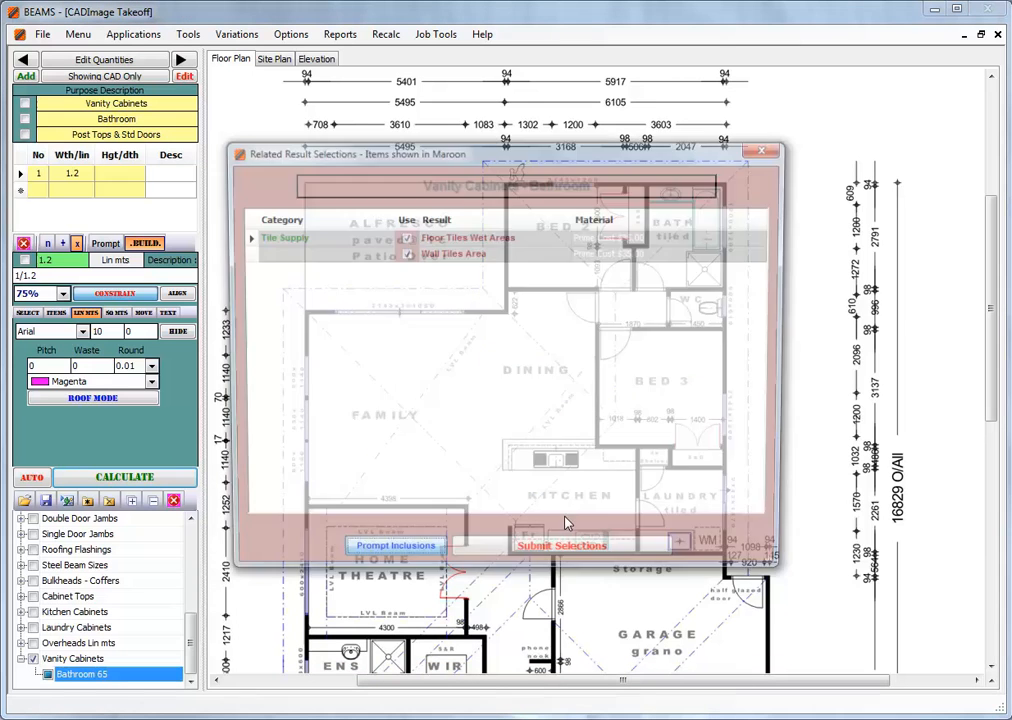
# Build the bathroom's Floor Tiles Wet Areas and Wall Tiles Area with their preselected inclusions, and go on to the ensuite vanity cabinets.
pyautogui.click(553, 566)
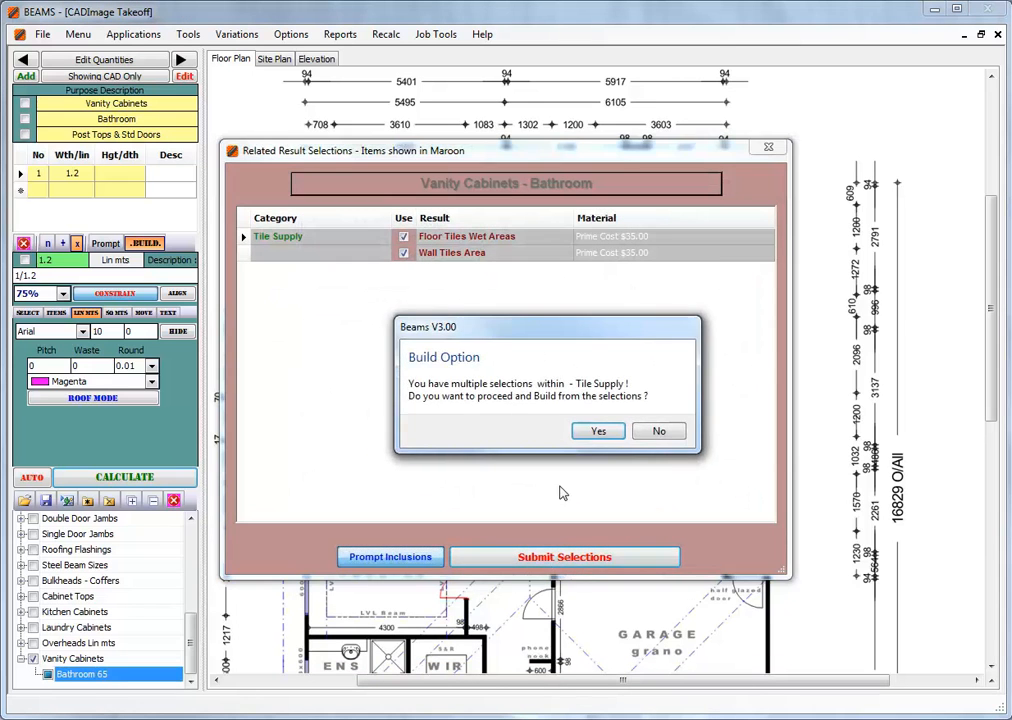
pyautogui.click(597, 430)
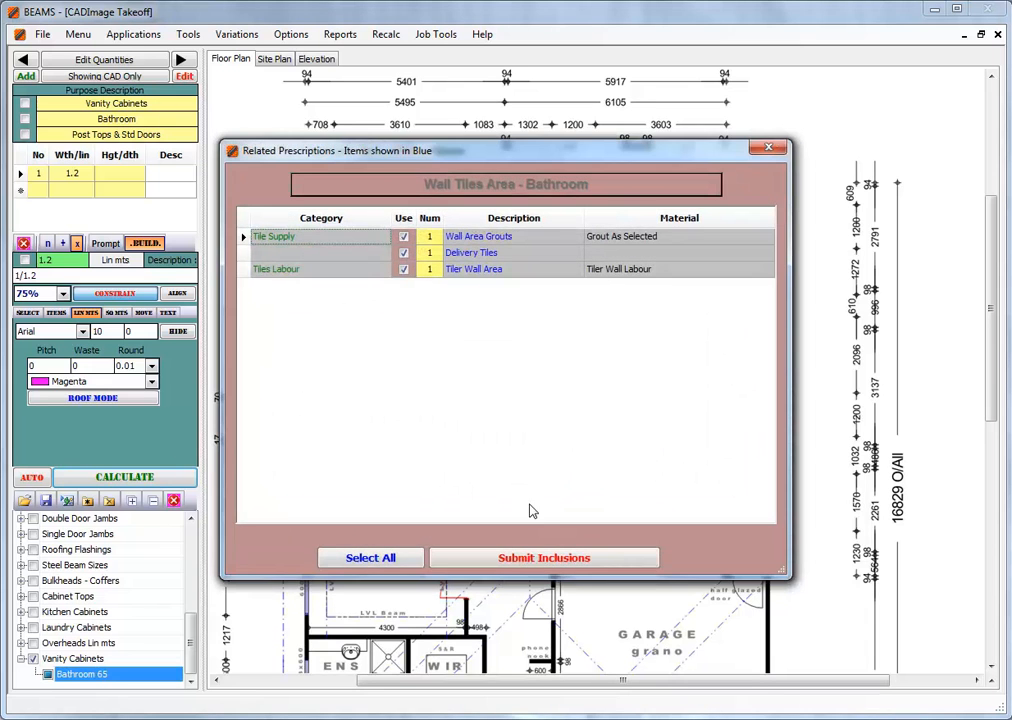
pyautogui.click(527, 560)
pyautogui.click(533, 494)
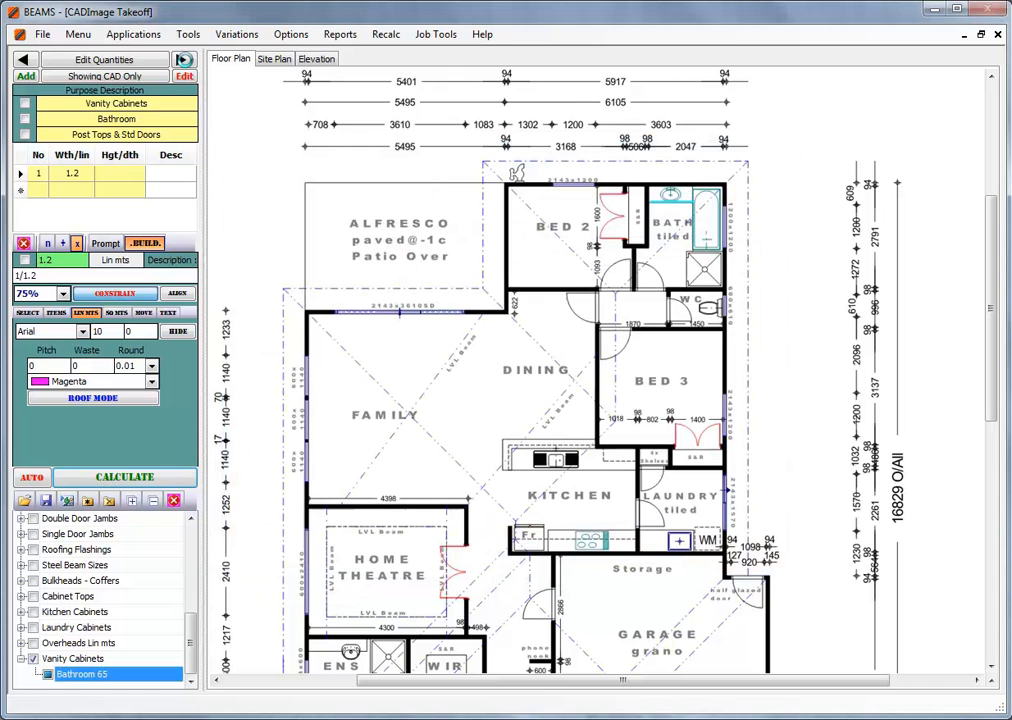
pyautogui.click(183, 60)
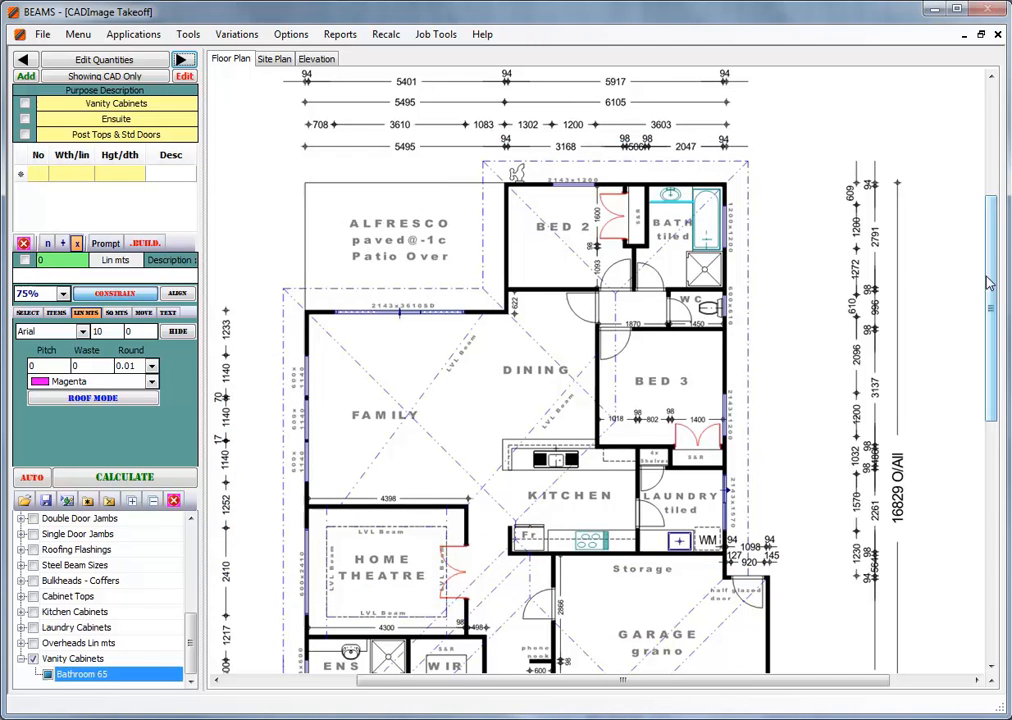
# Measure the ensuite vanity cabinet from the outside wall to the shower, about 1.58 m, calculate the length and start its build.
pyautogui.scroll(-5, 601, 440)
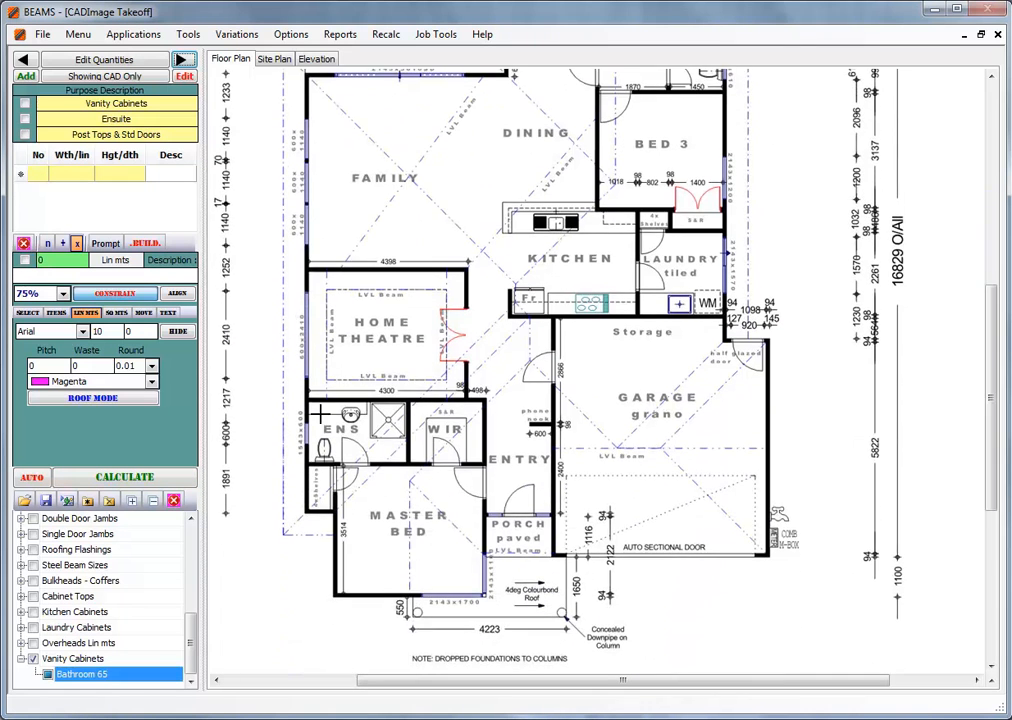
pyautogui.moveTo(308, 413); pyautogui.dragTo(367, 413)
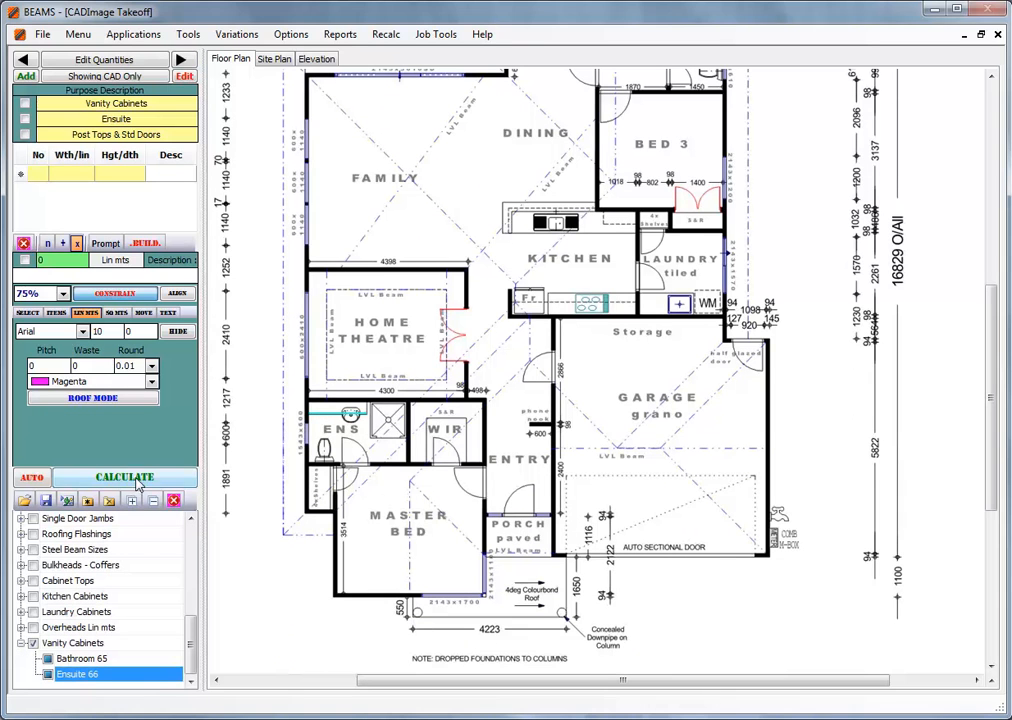
pyautogui.click(128, 481)
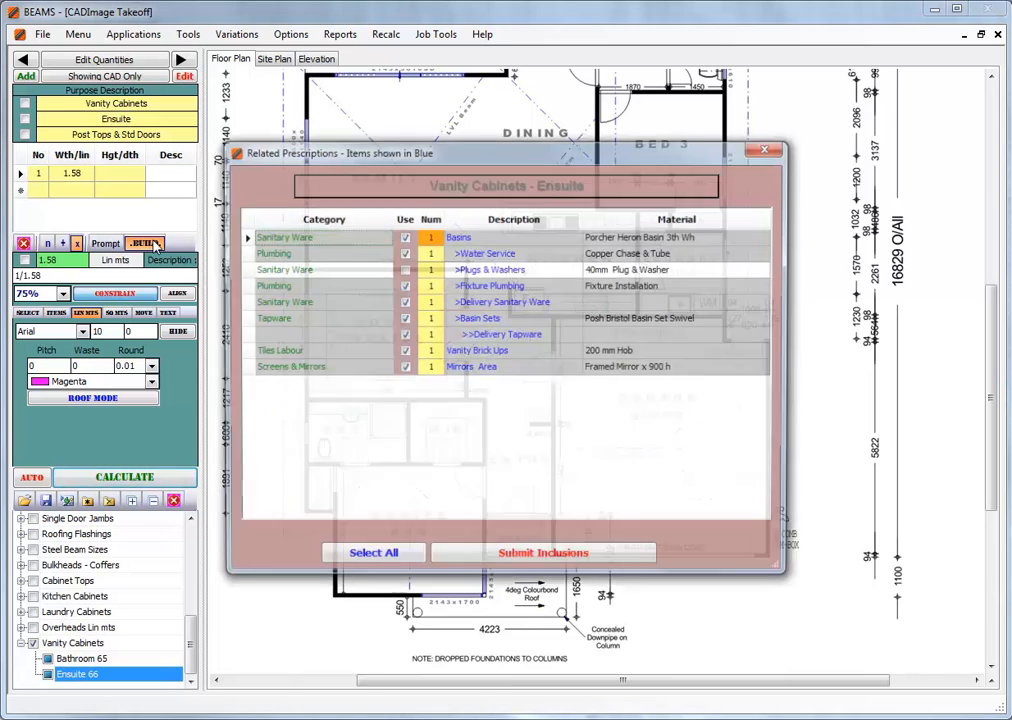
# Set the ensuite Basins material to Fowler Florida Semi Rec 3th, include Plugs & Washers, and submit the inclusions.
pyautogui.click(766, 238)
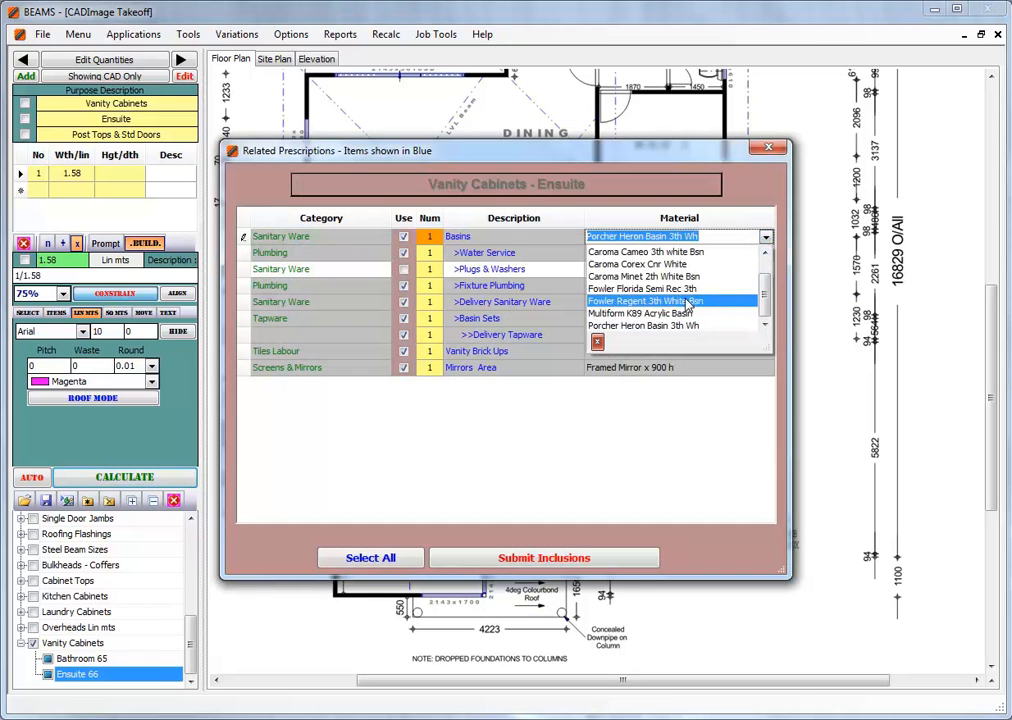
pyautogui.click(640, 289)
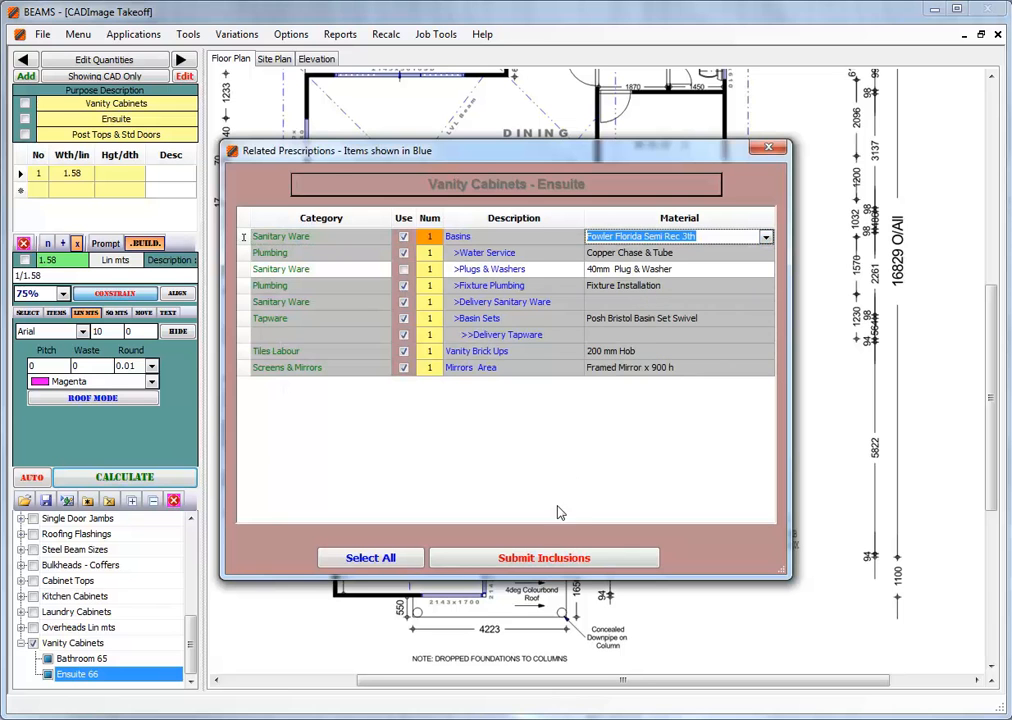
pyautogui.click(403, 269)
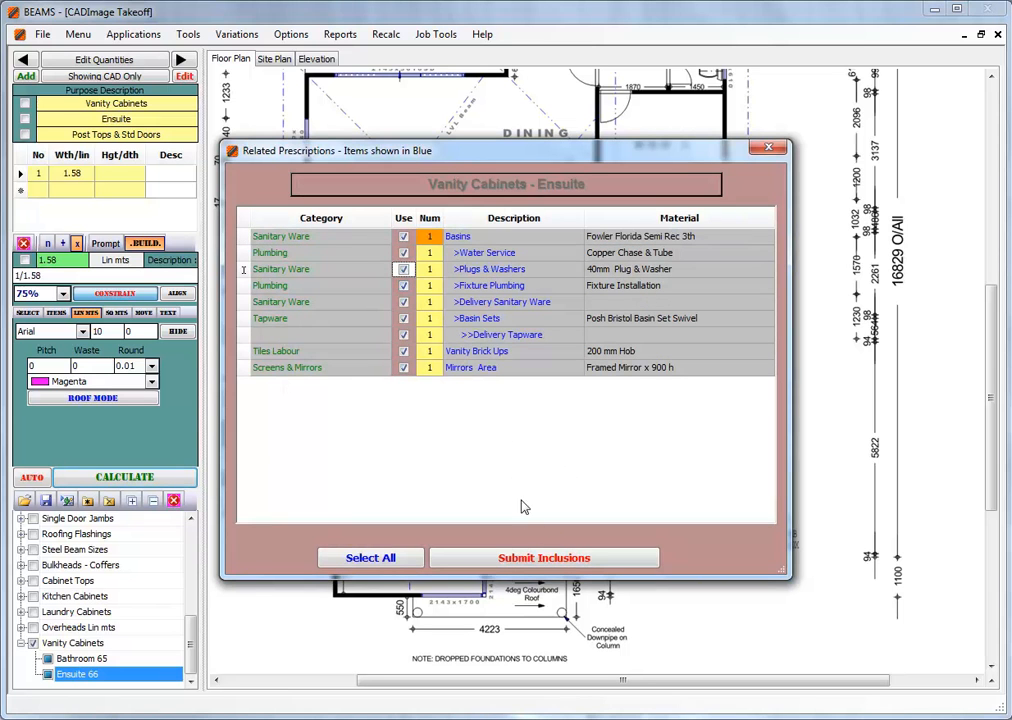
pyautogui.click(543, 562)
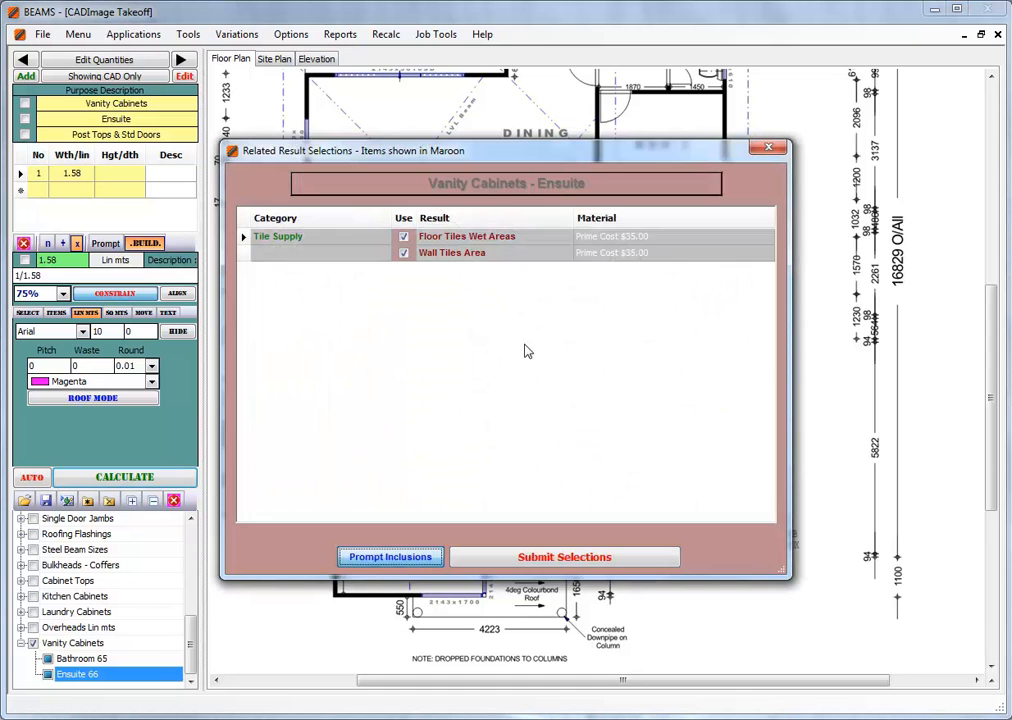
# Build the ensuite's Floor Tiles Wet Areas and Wall Tiles Area with their preselected inclusions, and go on to Skirtings for the Ground Floor.
pyautogui.click(580, 562)
pyautogui.click(594, 430)
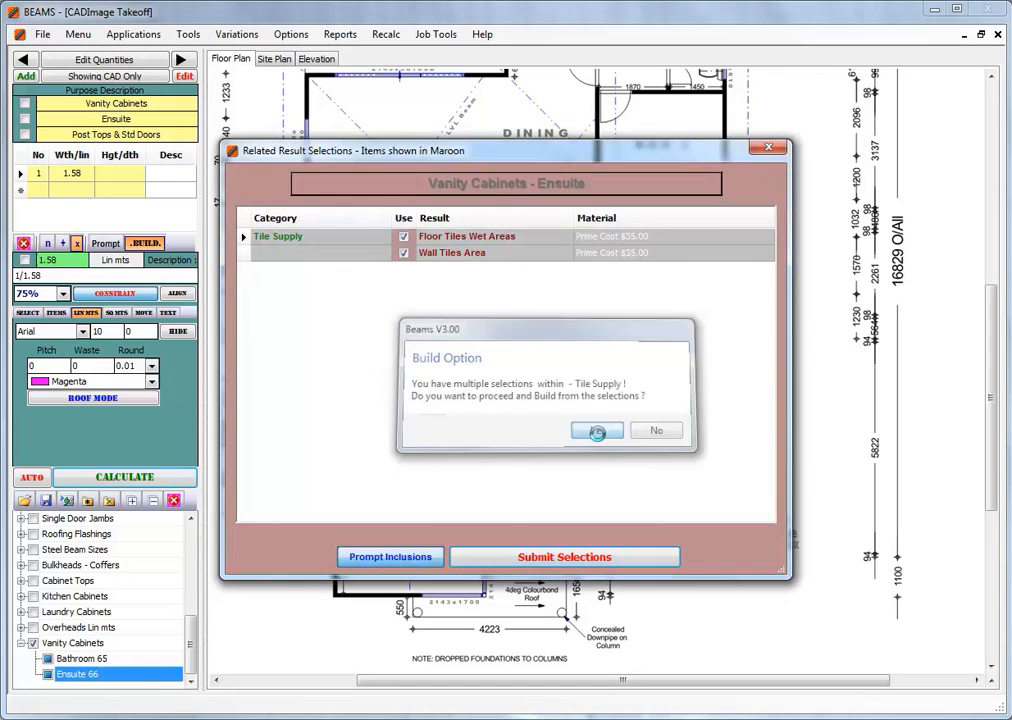
pyautogui.click(547, 565)
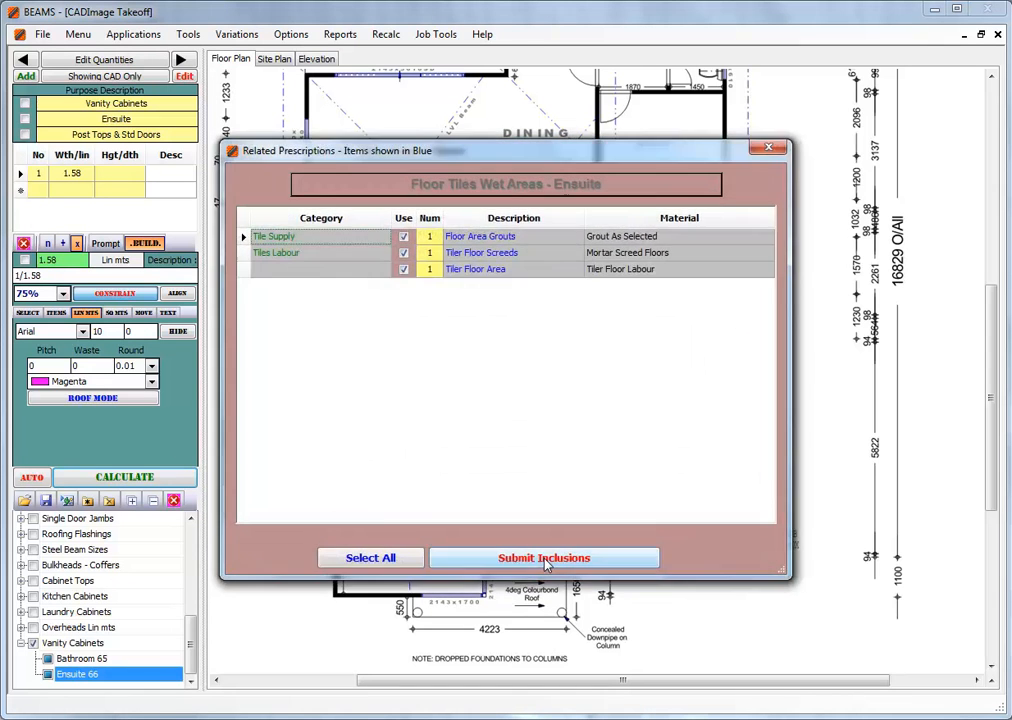
pyautogui.click(545, 565)
pyautogui.click(186, 60)
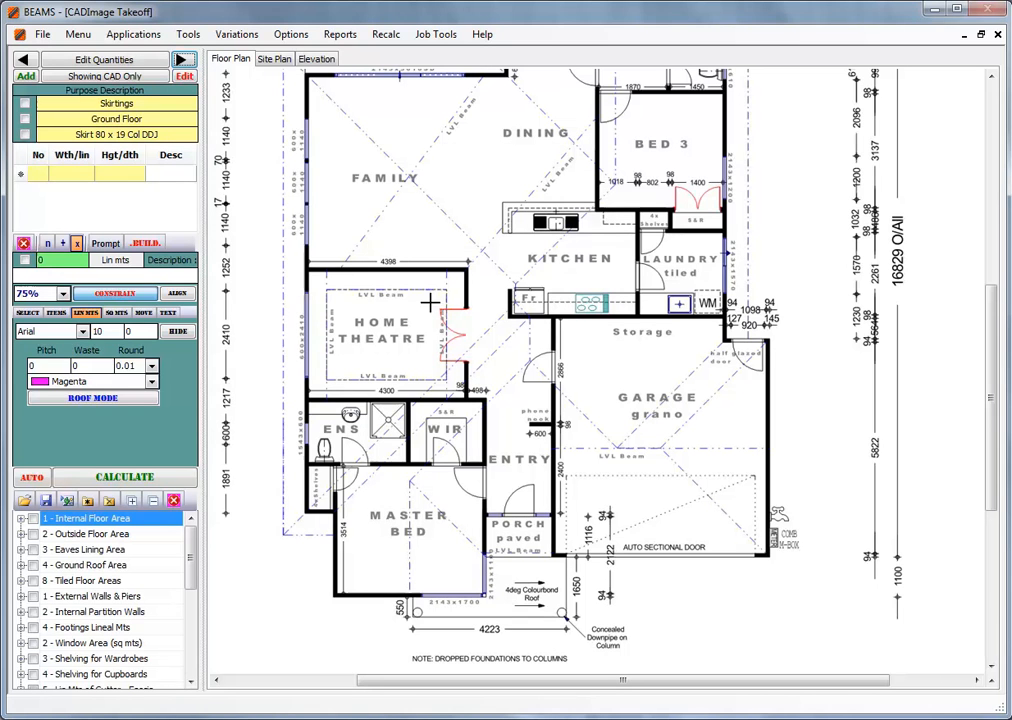
# Trace the skirting from the hall side of the home theatre around the family room and dining walls to the passage door, about 21.63 m.
pyautogui.click(470, 397)
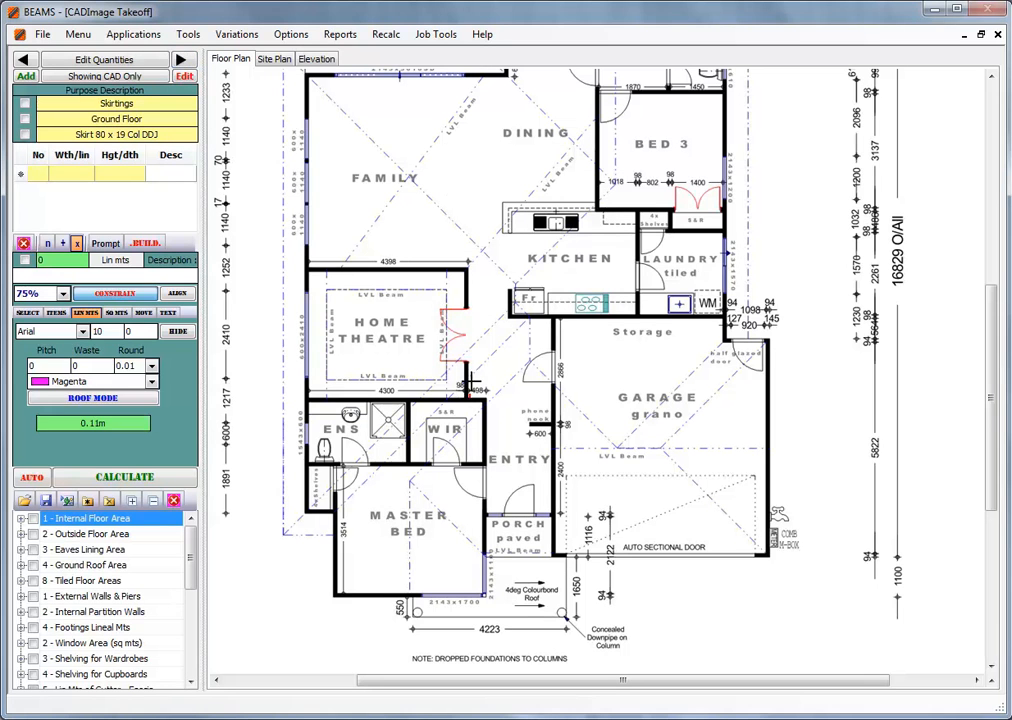
pyautogui.click(469, 265)
pyautogui.click(310, 265)
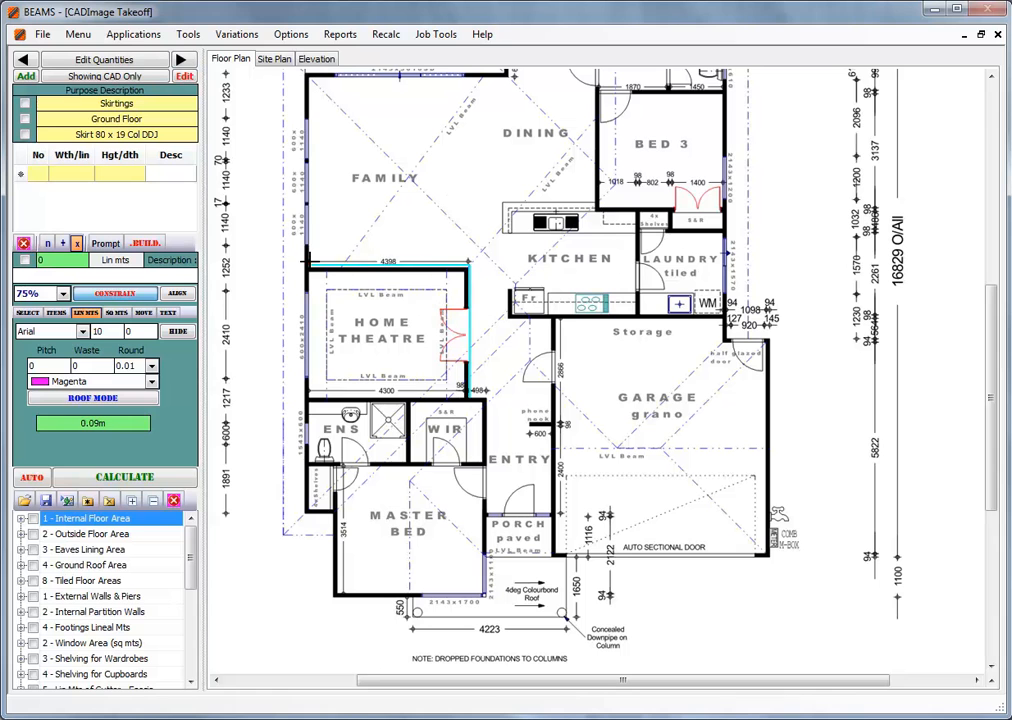
pyautogui.click(310, 77)
pyautogui.click(506, 75)
pyautogui.scroll(2, 514, 95)
pyautogui.click(510, 155)
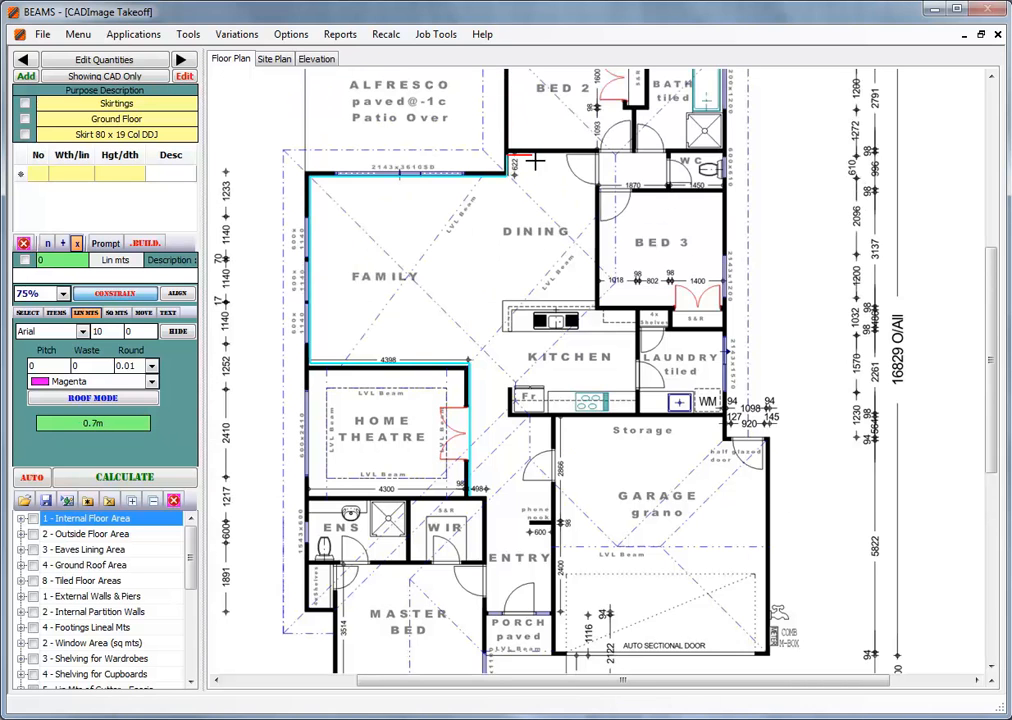
pyautogui.click(594, 155)
pyautogui.rightClick(594, 155)
# Trace skirting along the dining wall beside Bed 3, about 3.45 m, and from the fridge nib wall to the garage door, about 2.66 m.
pyautogui.click(594, 186)
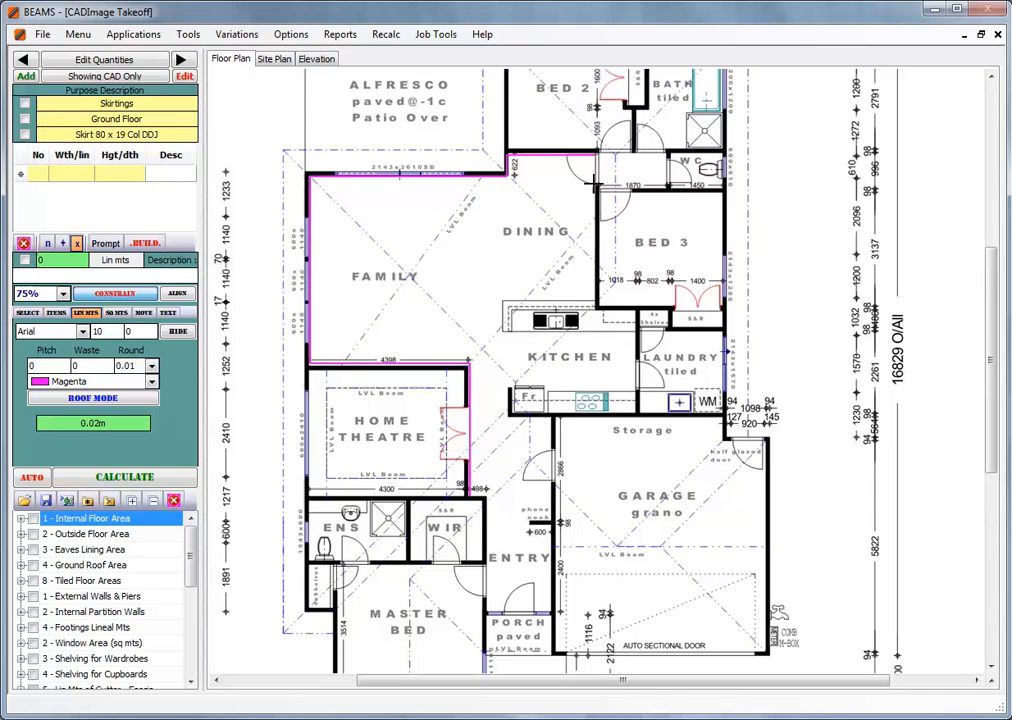
pyautogui.click(597, 306)
pyautogui.rightClick(597, 306)
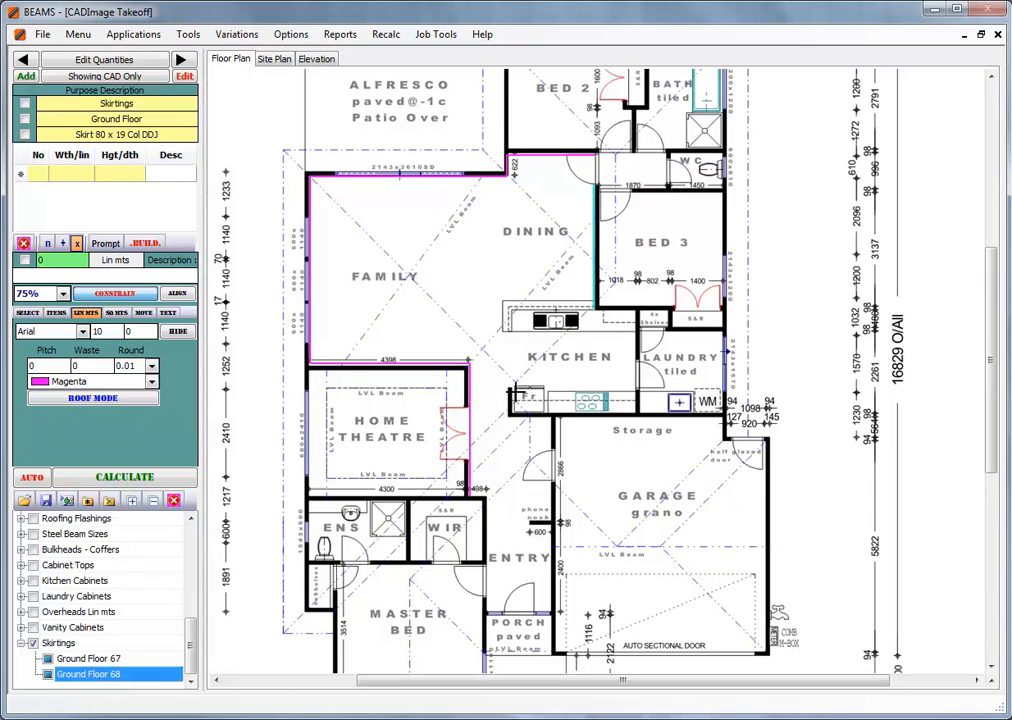
pyautogui.click(507, 386)
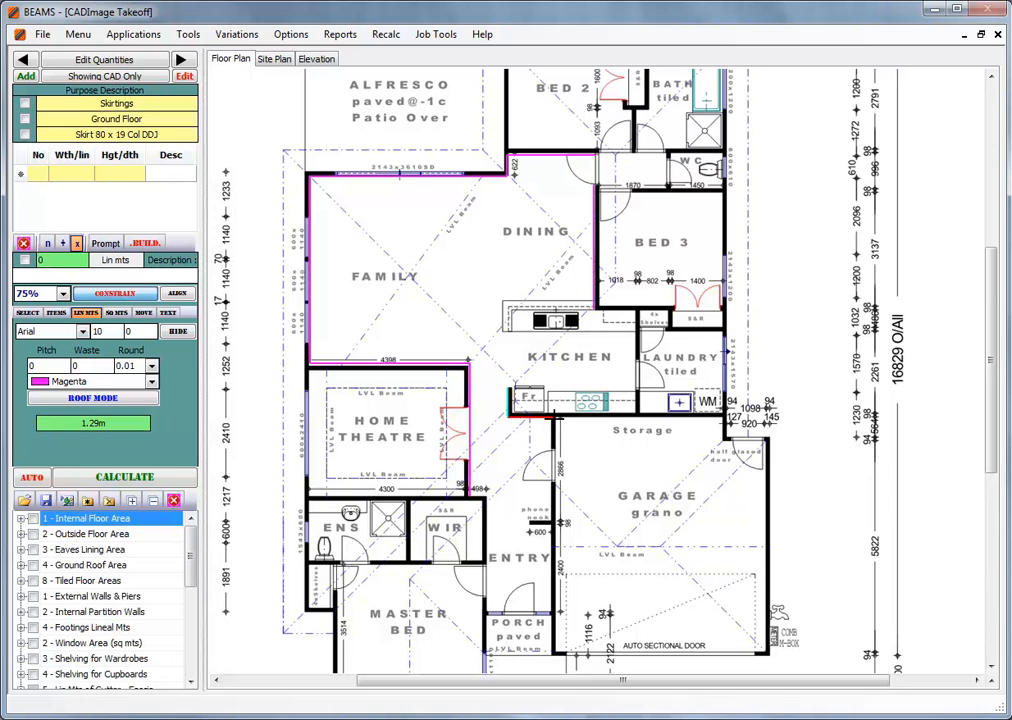
pyautogui.click(551, 417)
pyautogui.click(551, 442)
pyautogui.rightClick(550, 444)
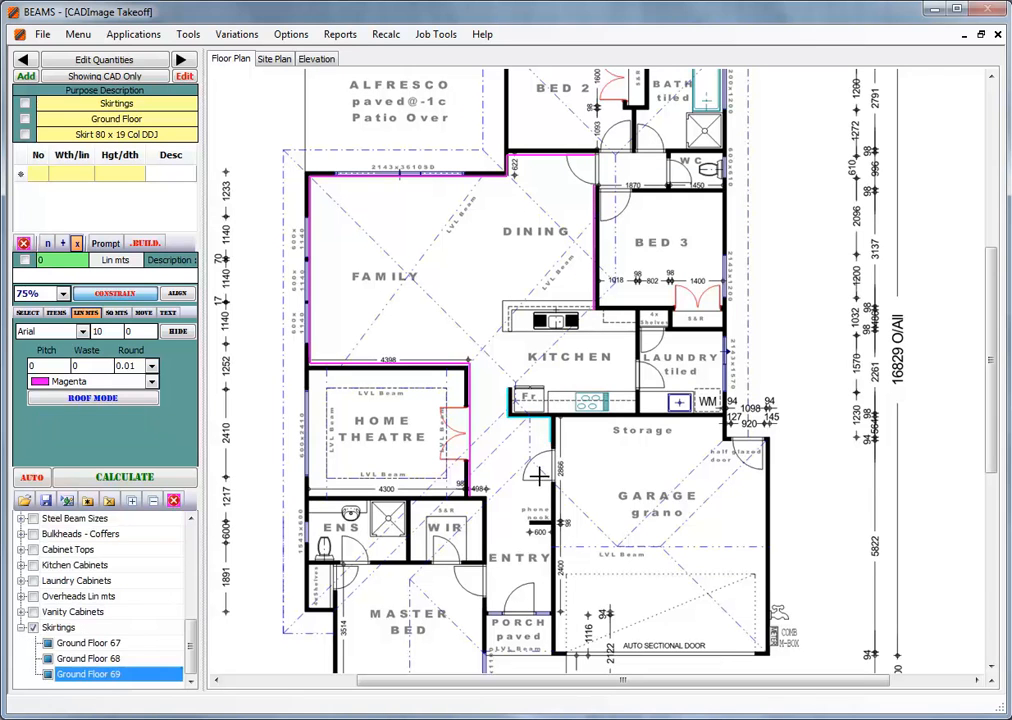
# Trace the entry skirting from the garage door around the phone nook wall to the front door, about 4.79 m.
pyautogui.click(550, 481)
pyautogui.click(550, 521)
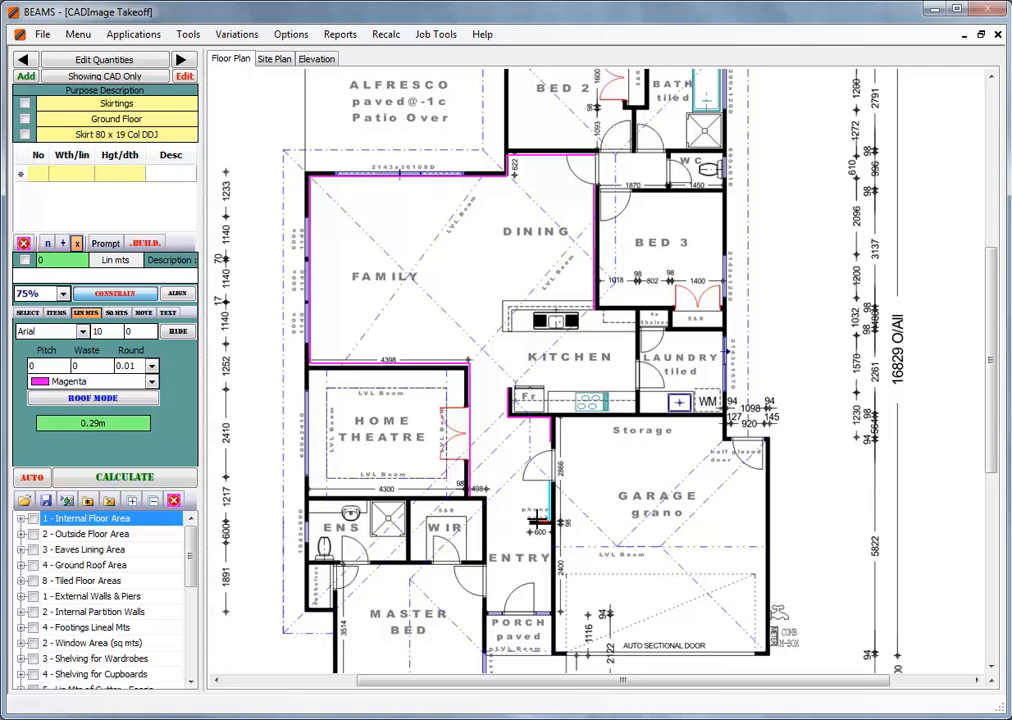
pyautogui.click(527, 522)
pyautogui.click(550, 612)
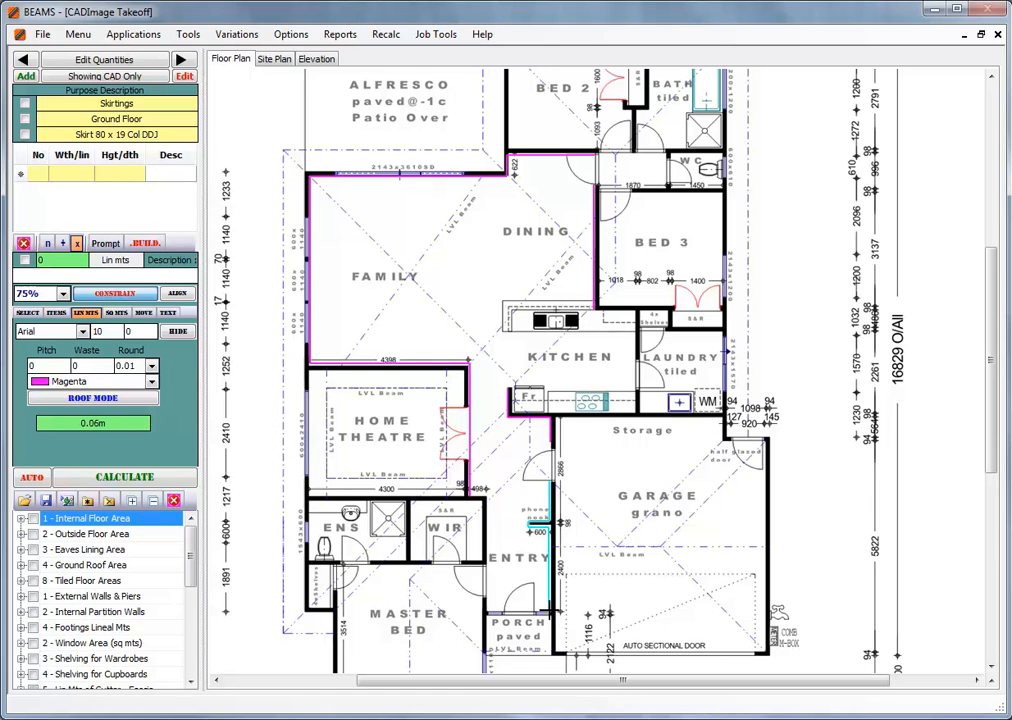
pyautogui.rightClick(550, 612)
# Trace the entry skirting beside the front door, about 0.5 m, and from the master bedroom door around the WIR corner to the home theatre.
pyautogui.click(487, 611)
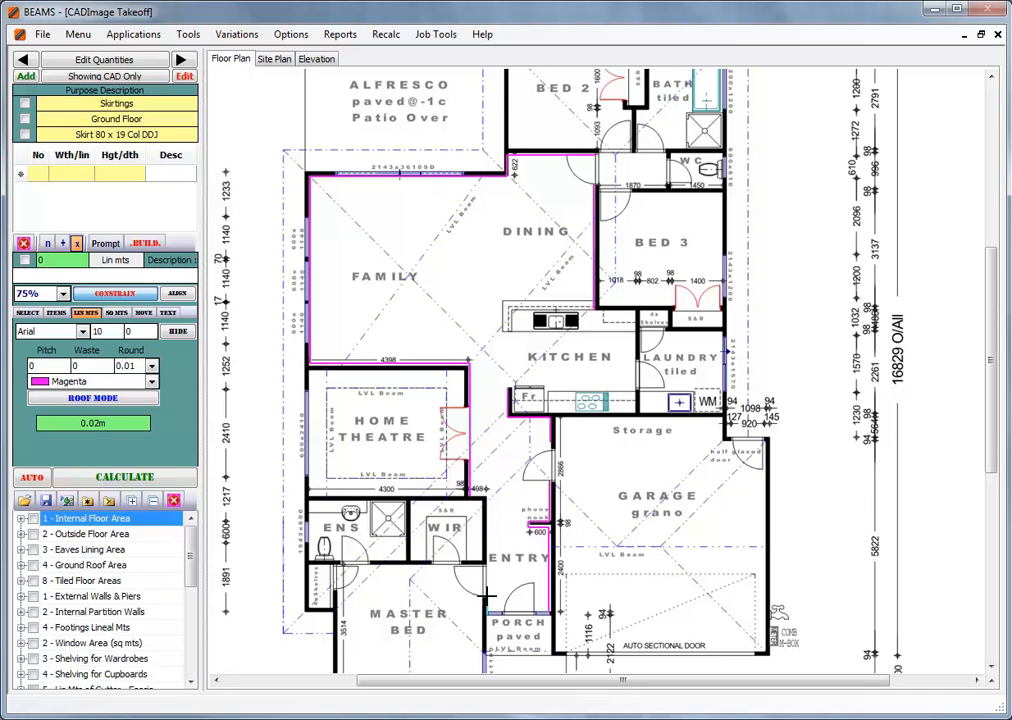
pyautogui.rightClick(487, 597)
pyautogui.click(487, 566)
pyautogui.click(486, 497)
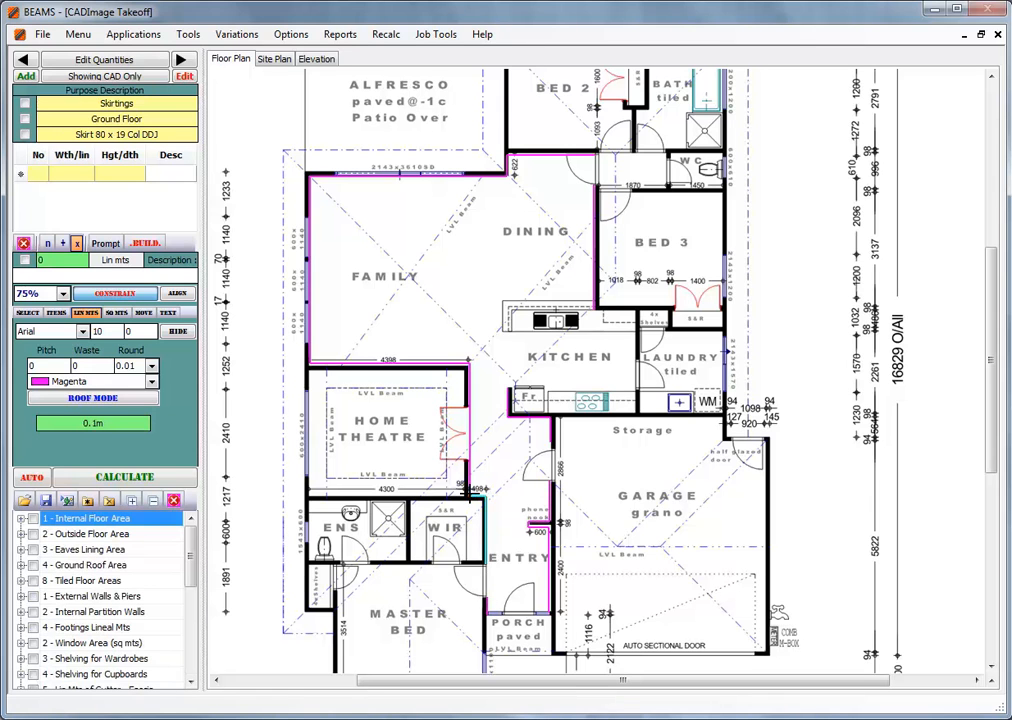
pyautogui.rightClick(467, 486)
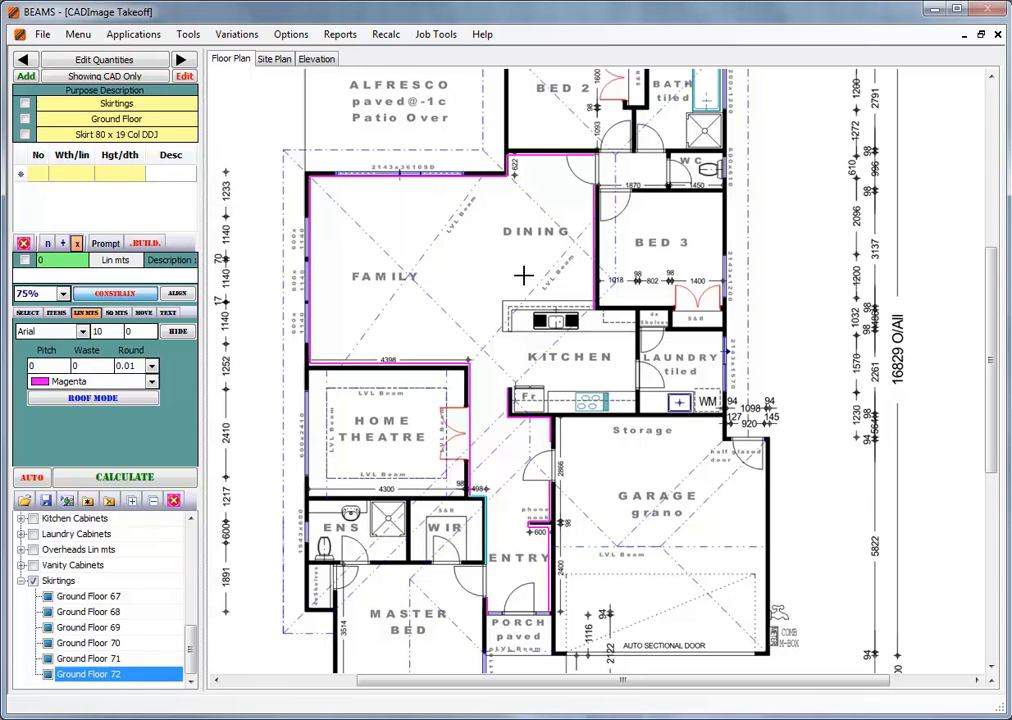
# Calculate all six Ground Floor skirting runs together, build them with the preselected inclusions, and go on to Channel & Grate.
pyautogui.keyDown('shift'); pyautogui.click(80, 597); pyautogui.keyUp('shift')
pyautogui.click(118, 480)
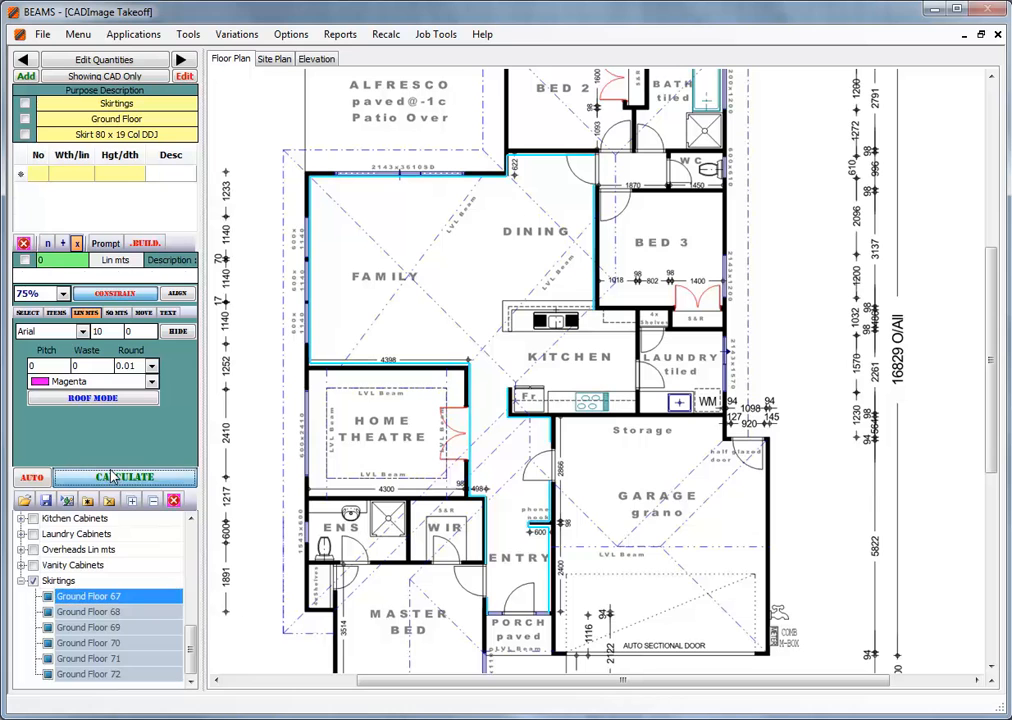
pyautogui.click(146, 243)
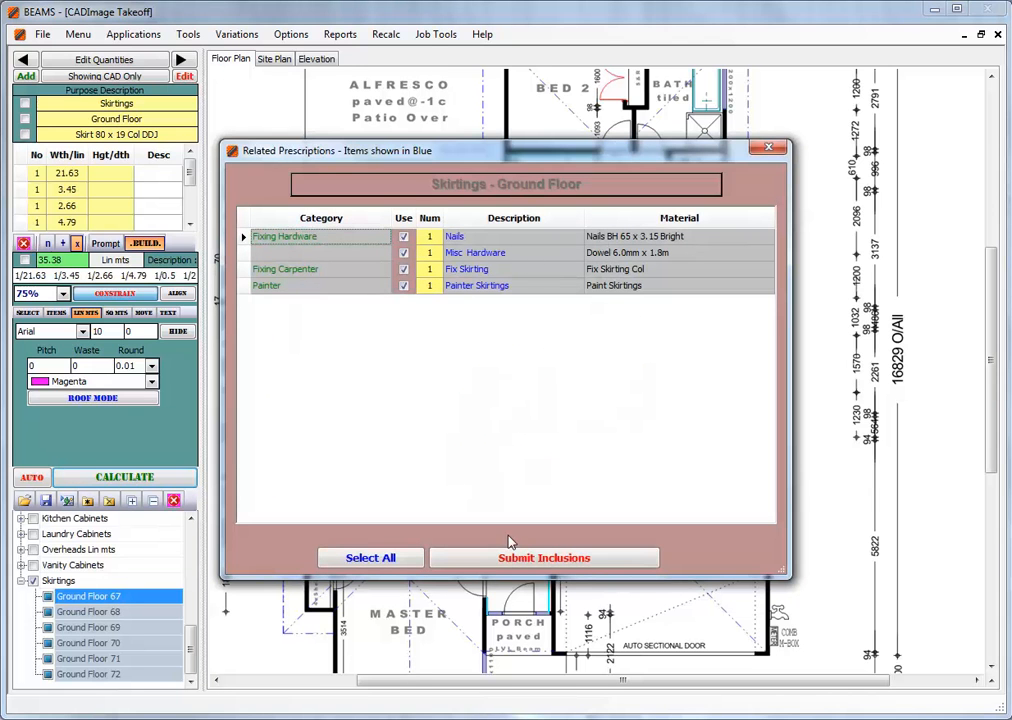
pyautogui.click(518, 558)
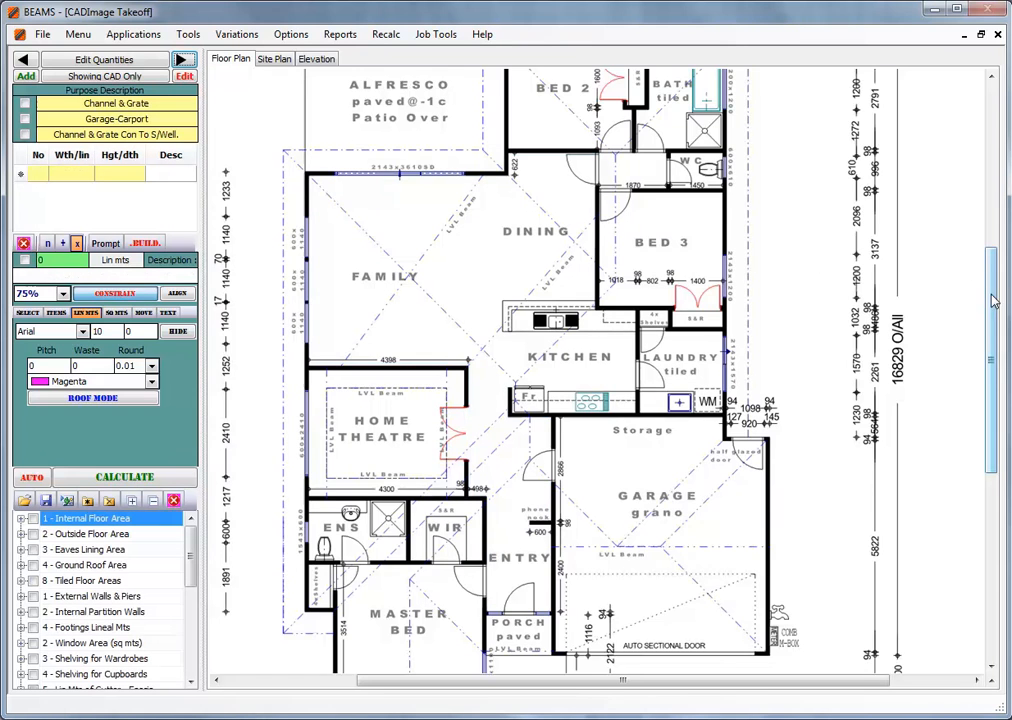
pyautogui.moveTo(996, 287); pyautogui.dragTo(997, 335)
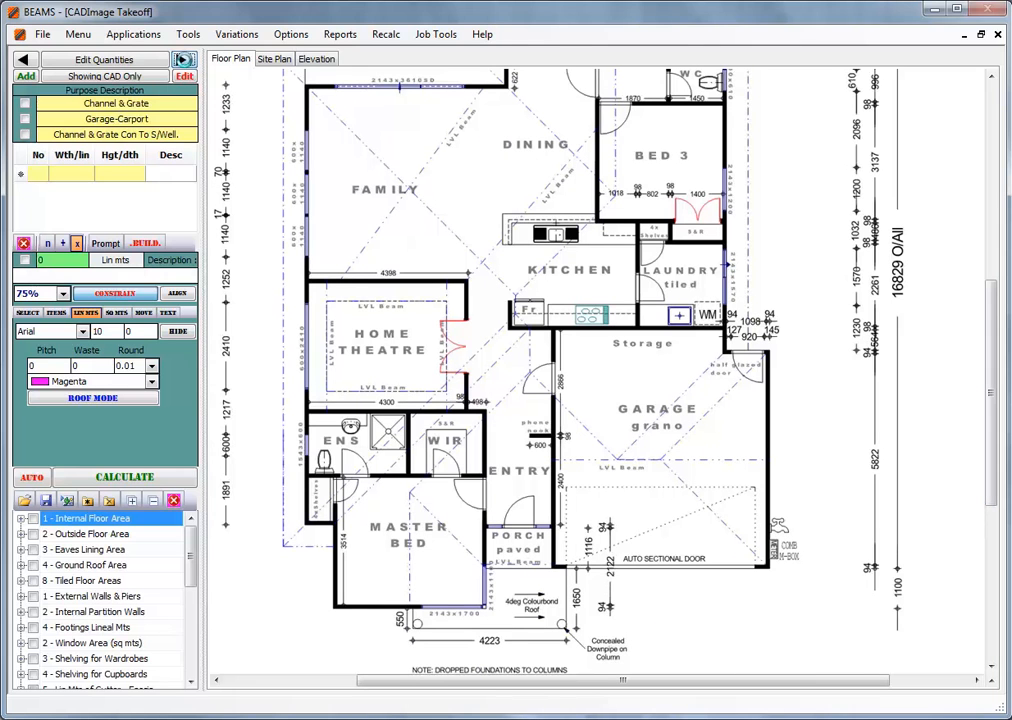
# Count one 2150h x 5510w Sect panel lift door at the garage's auto sectional door and build the calculated item.
pyautogui.click(183, 60)
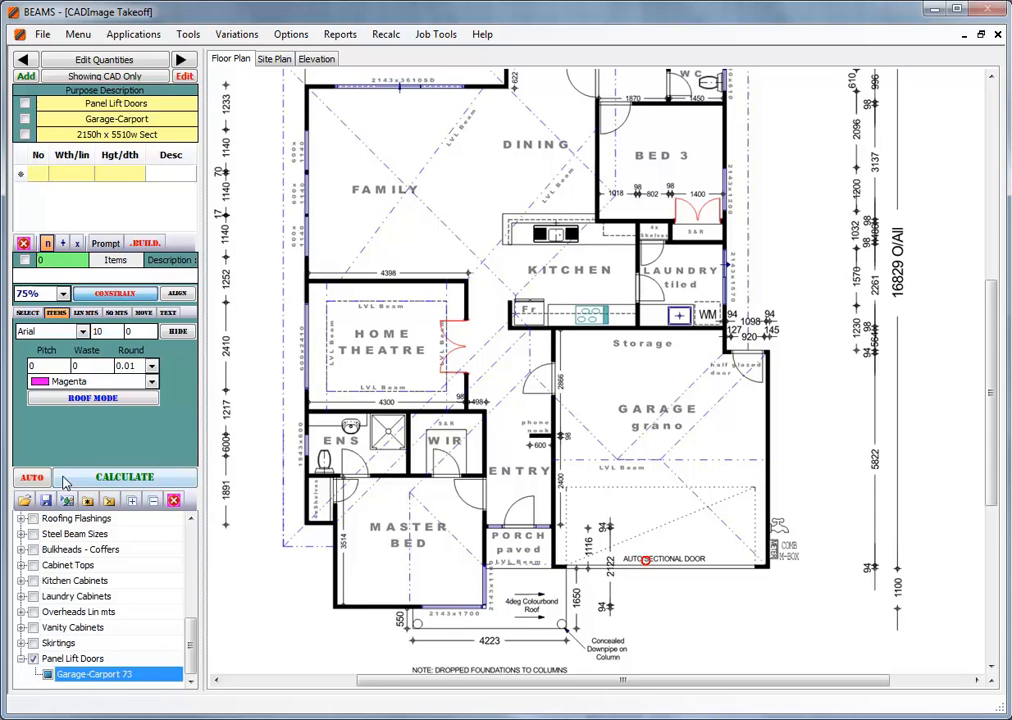
pyautogui.click(94, 480)
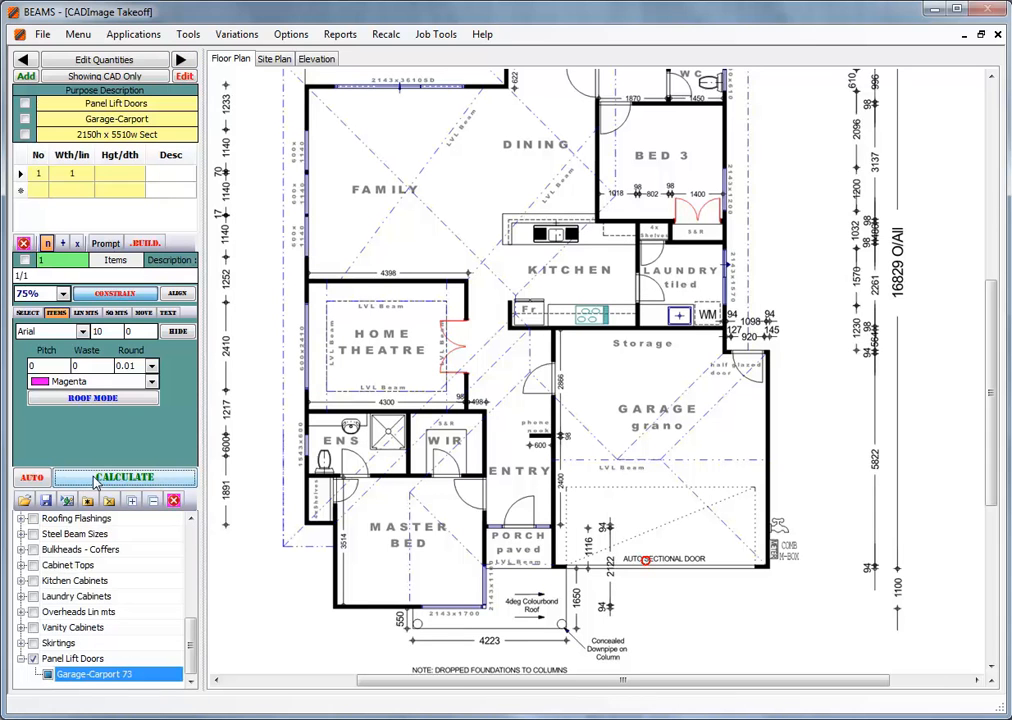
pyautogui.click(146, 244)
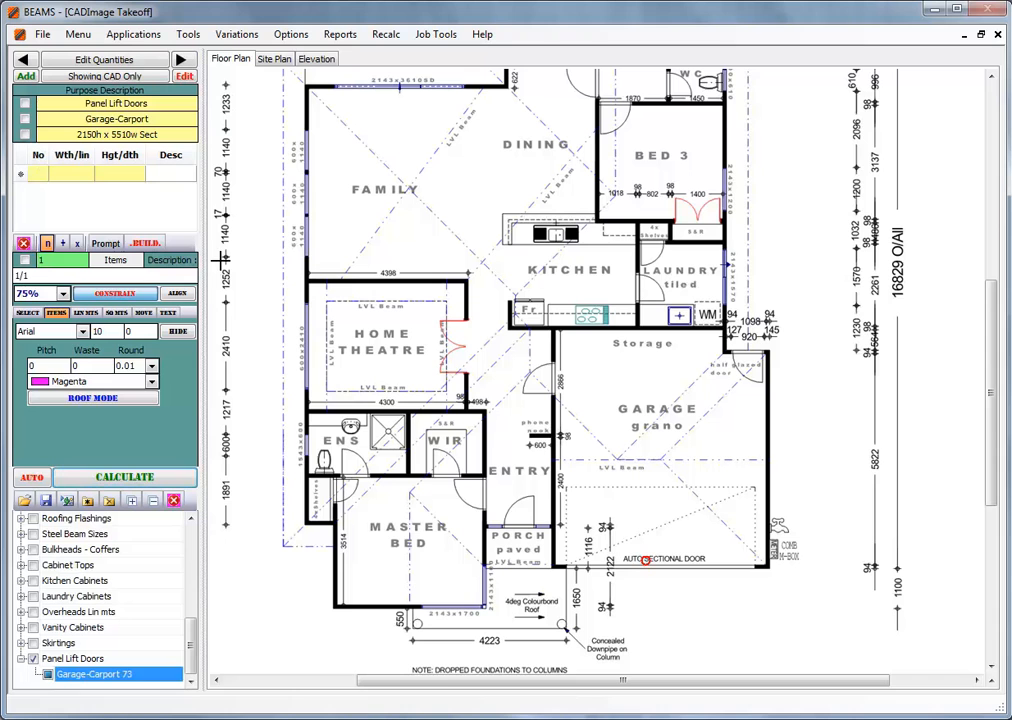
pyautogui.click(181, 61)
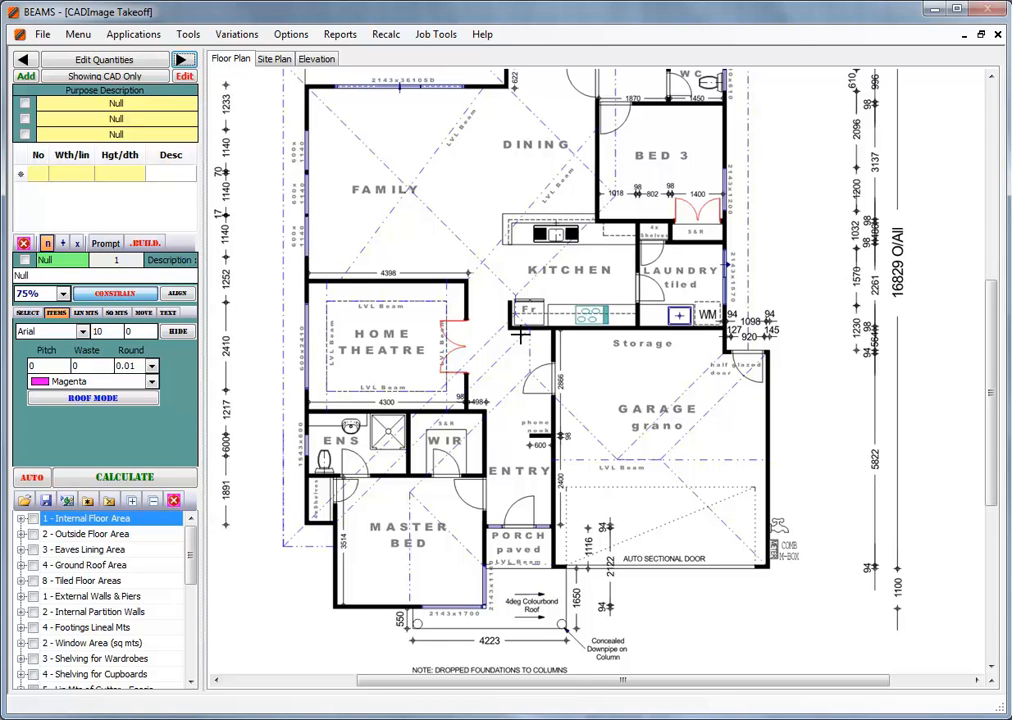
# Open the estimate quantities for manual editing and show the line items of the Preliminaries category.
pyautogui.click(104, 60)
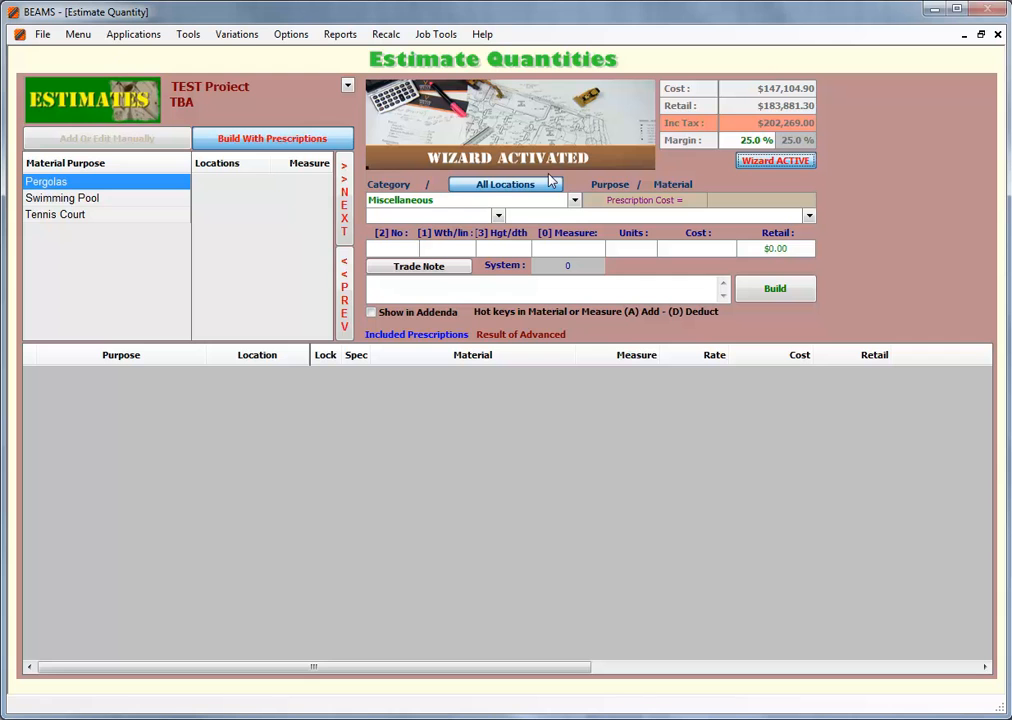
pyautogui.click(104, 138)
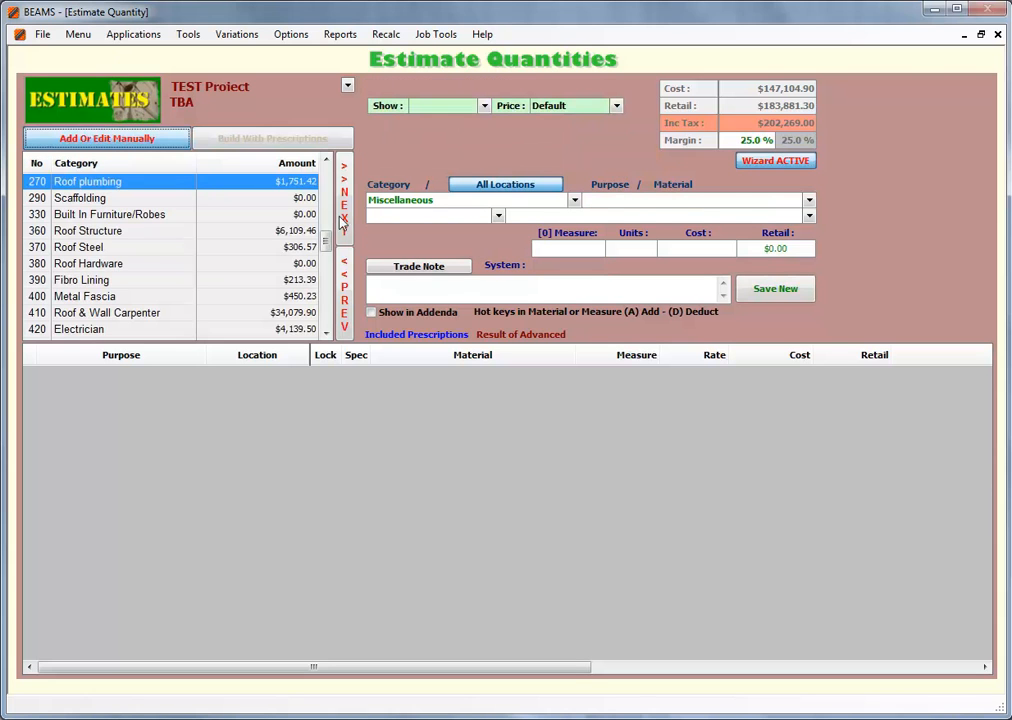
pyautogui.moveTo(323, 247); pyautogui.dragTo(325, 165)
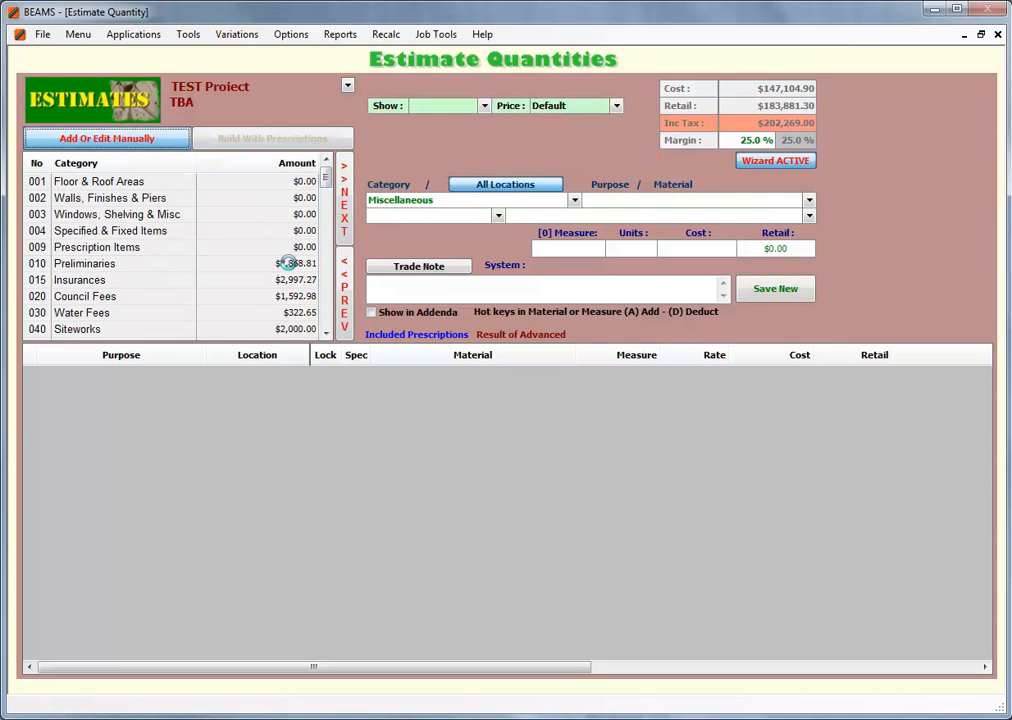
pyautogui.click(288, 263)
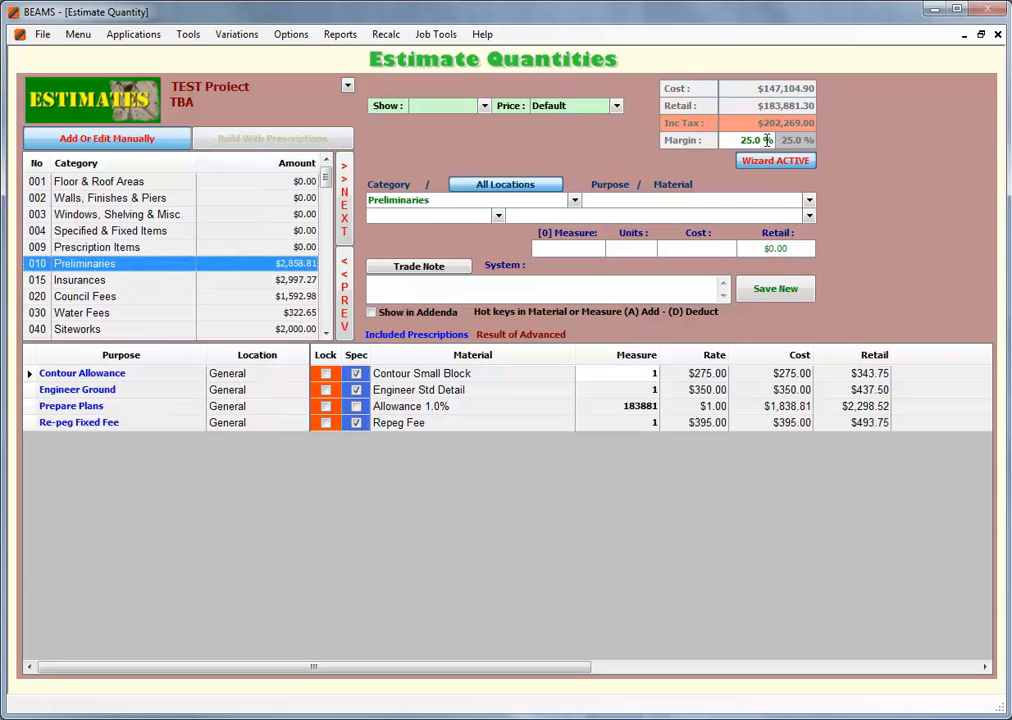
# Review the estimate's line items category by category, from Insurances through to Re-inforcement.
pyautogui.click(344, 204)
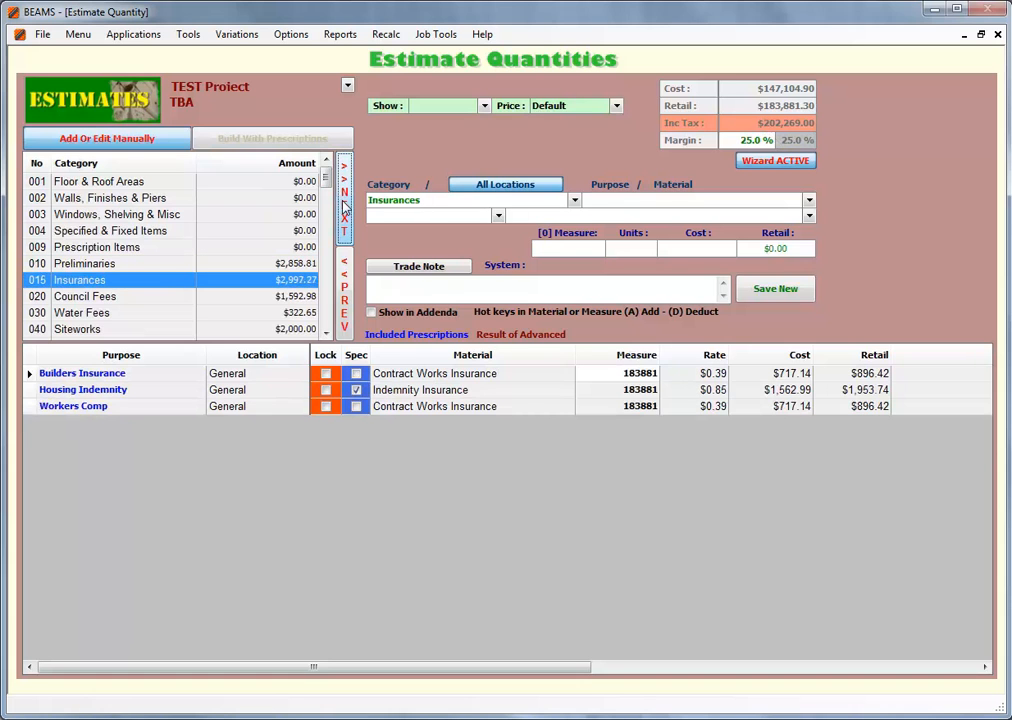
pyautogui.click(344, 206)
pyautogui.click(344, 206)
pyautogui.click(344, 206)
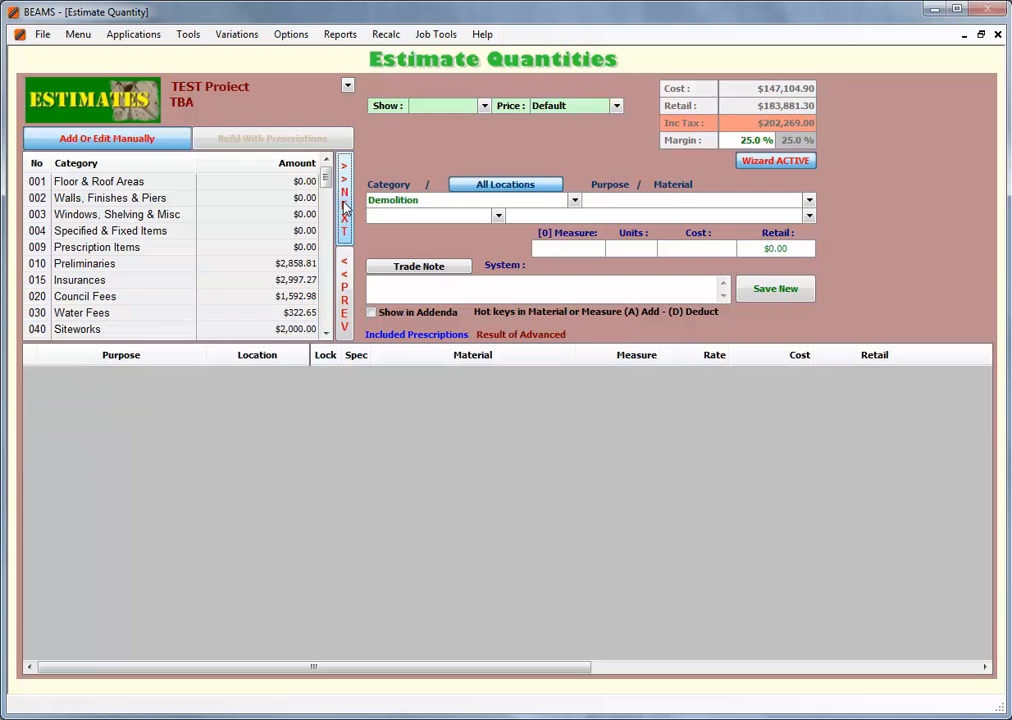
pyautogui.click(344, 206)
pyautogui.click(344, 206)
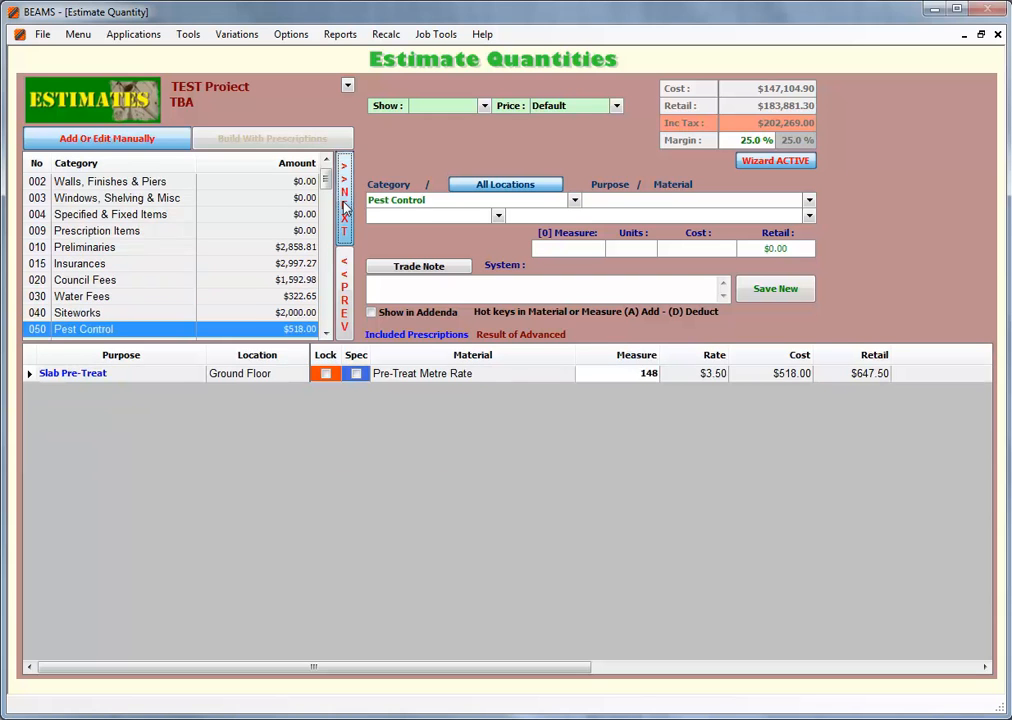
pyautogui.click(344, 206)
pyautogui.click(344, 206)
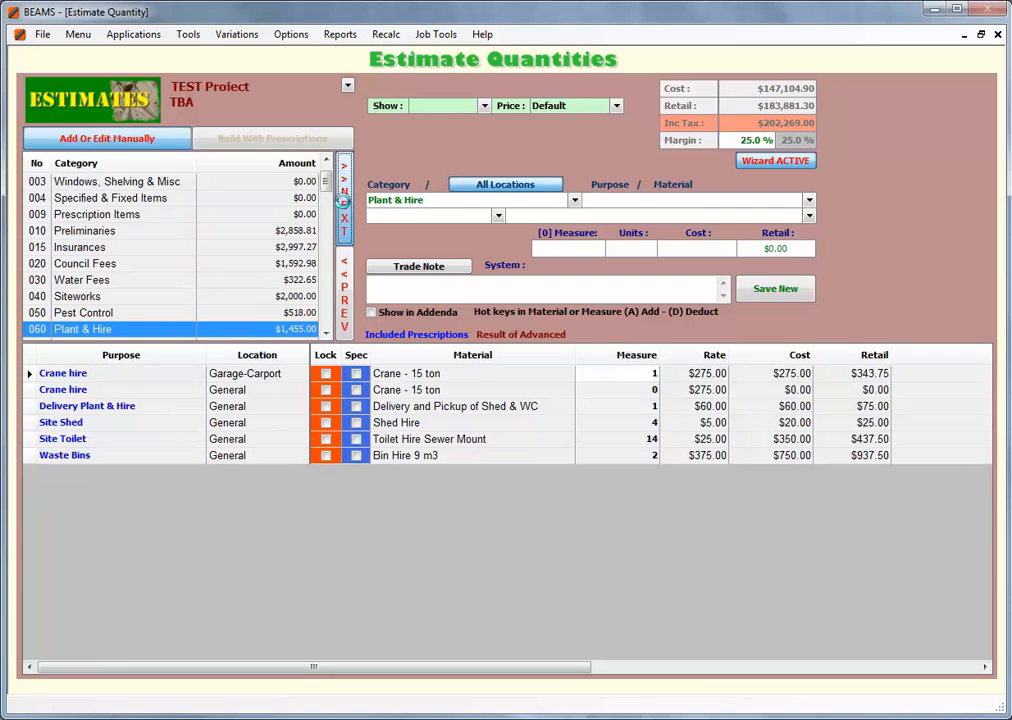
pyautogui.click(344, 206)
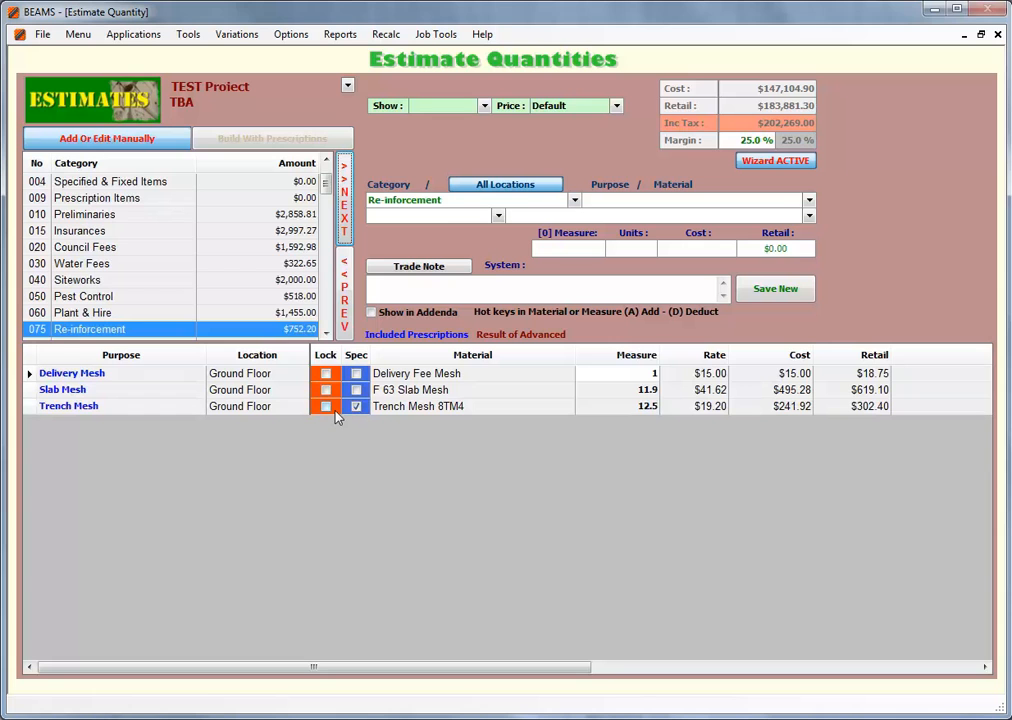
# Generate the Specification report, read through its category pages, and return to the CAD takeoff.
pyautogui.click(338, 34)
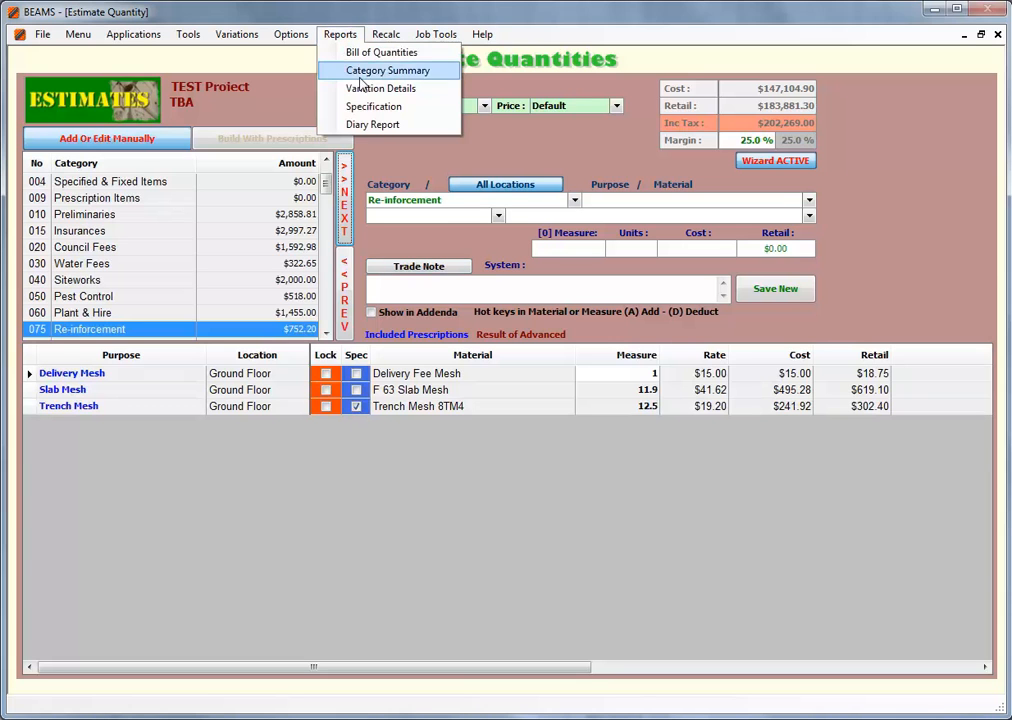
pyautogui.click(370, 107)
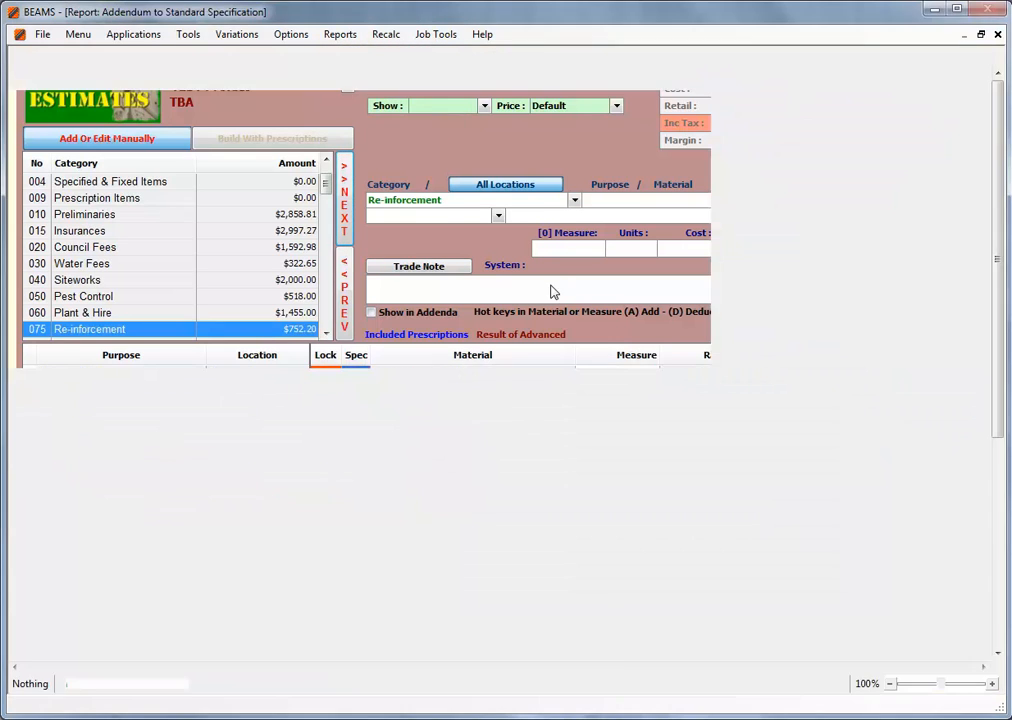
pyautogui.scroll(-10, 510, 377)
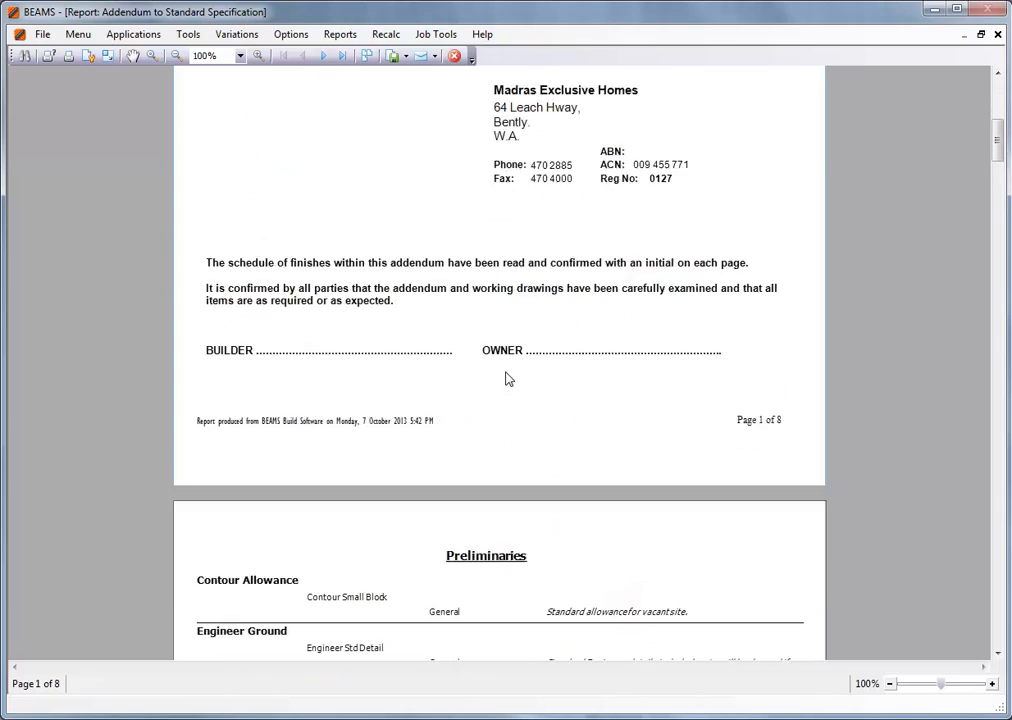
pyautogui.scroll(-10, 512, 360)
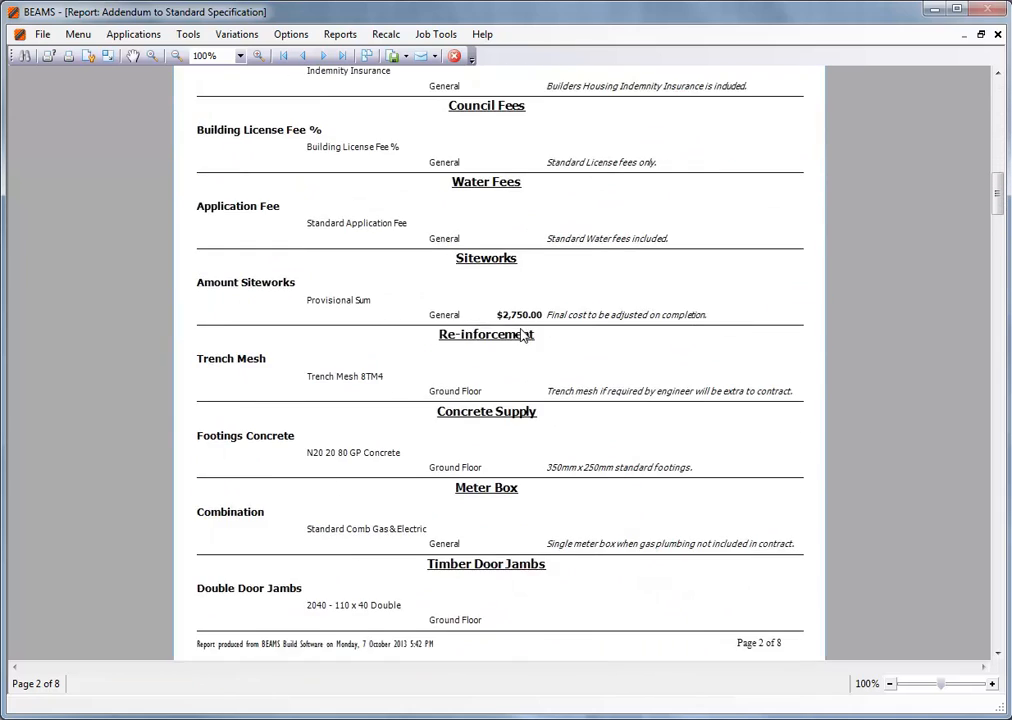
pyautogui.scroll(-10, 522, 336)
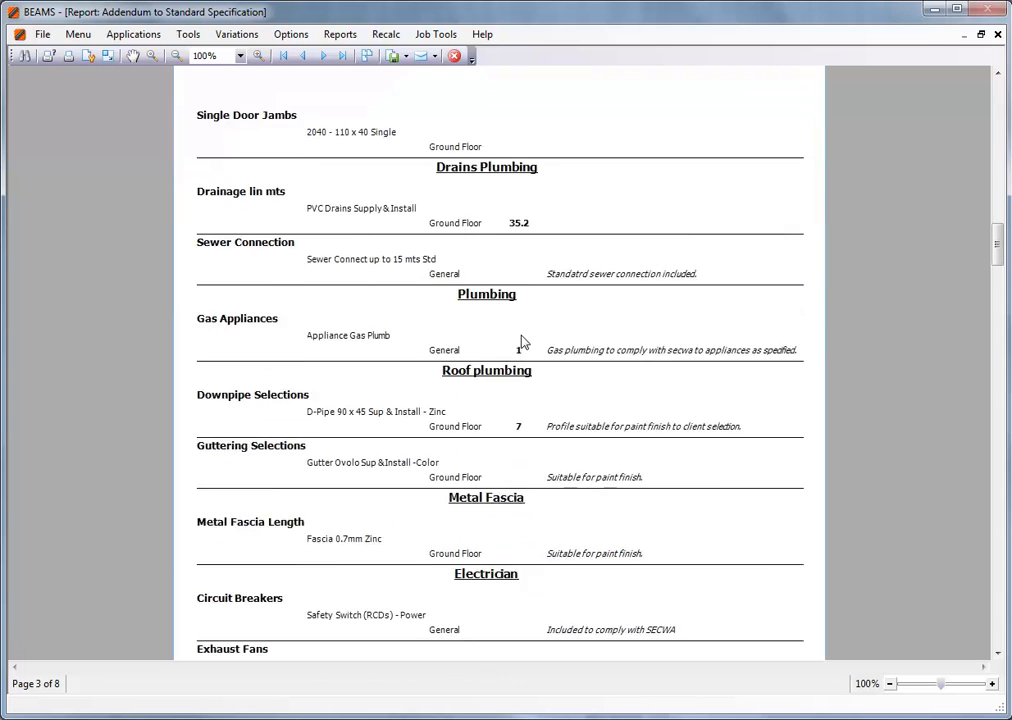
pyautogui.scroll(-3, 520, 345)
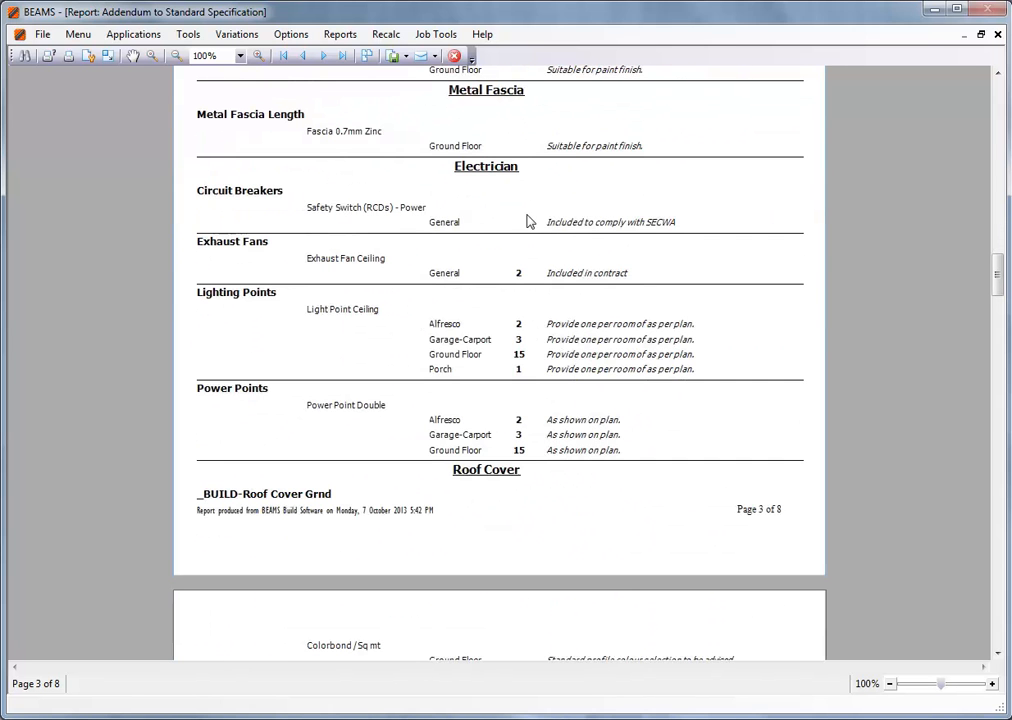
pyautogui.click(454, 56)
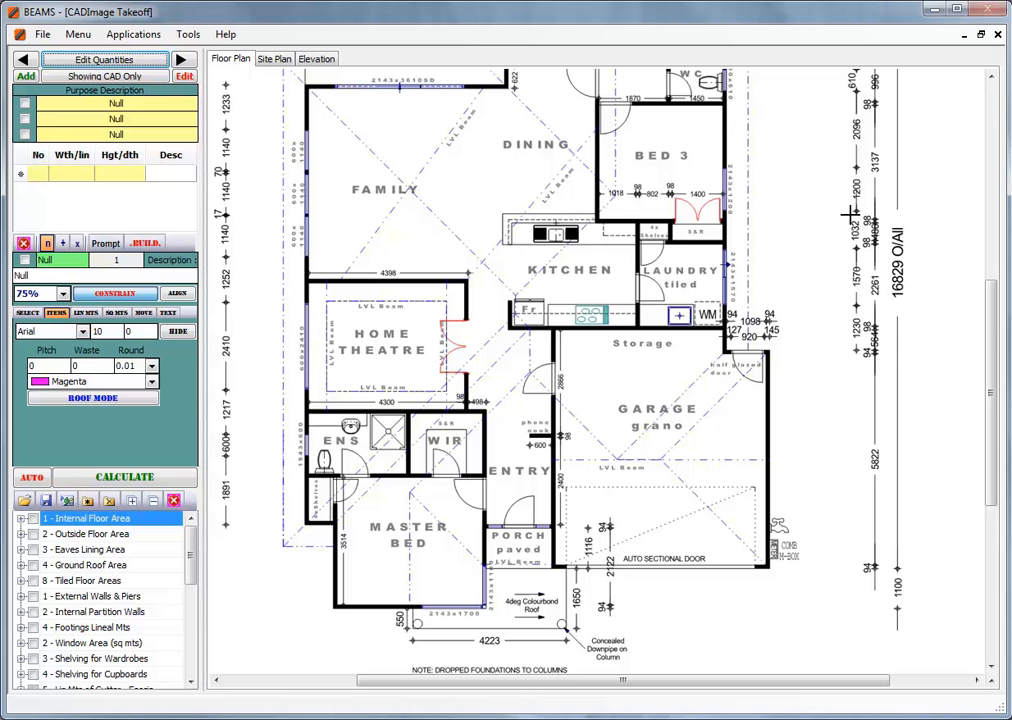
pyautogui.click(997, 34)
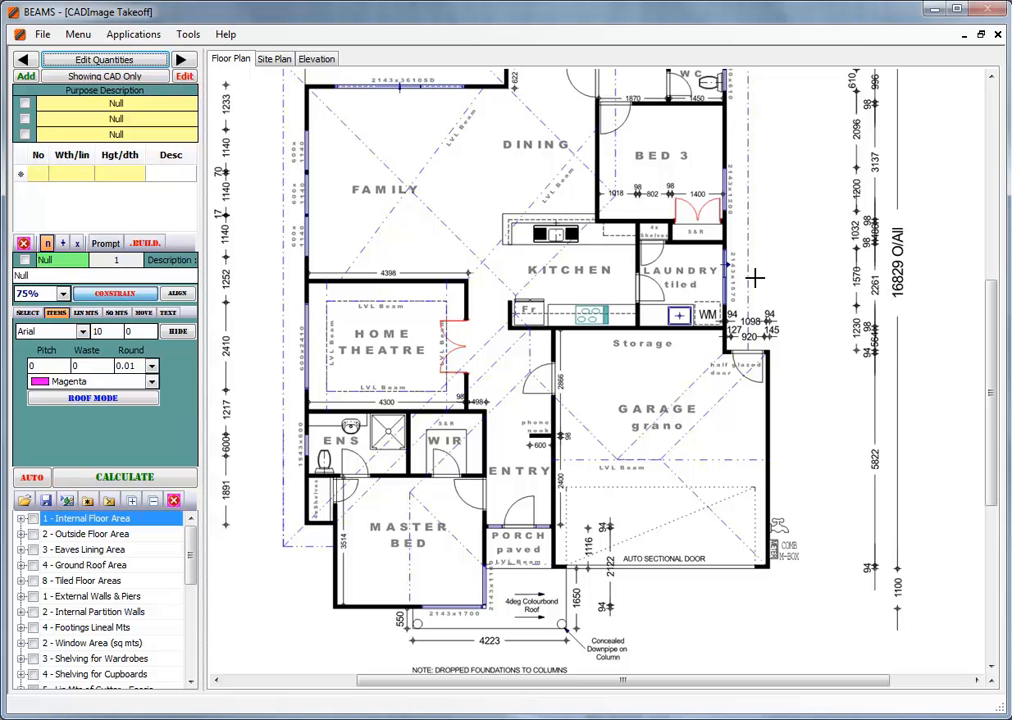
# Close the CAD takeoff, saving the changes as a BeamsCAD MultiFile named Demo Job 2.
pyautogui.click(997, 34)
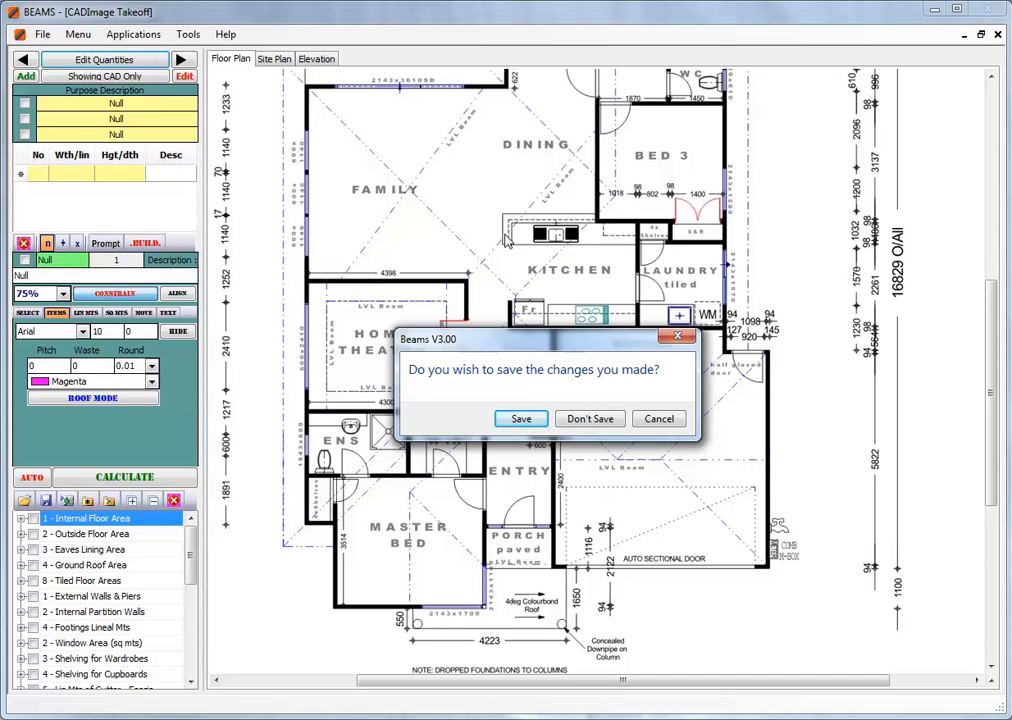
pyautogui.click(521, 418)
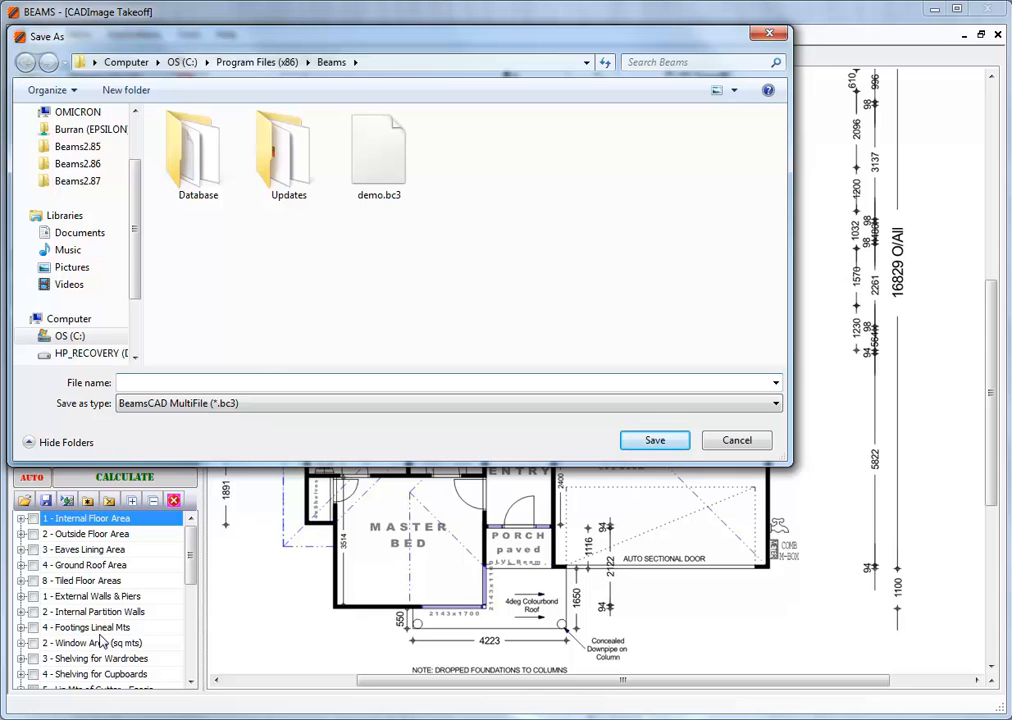
pyautogui.write('Demo Job 2')
pyautogui.click(652, 441)
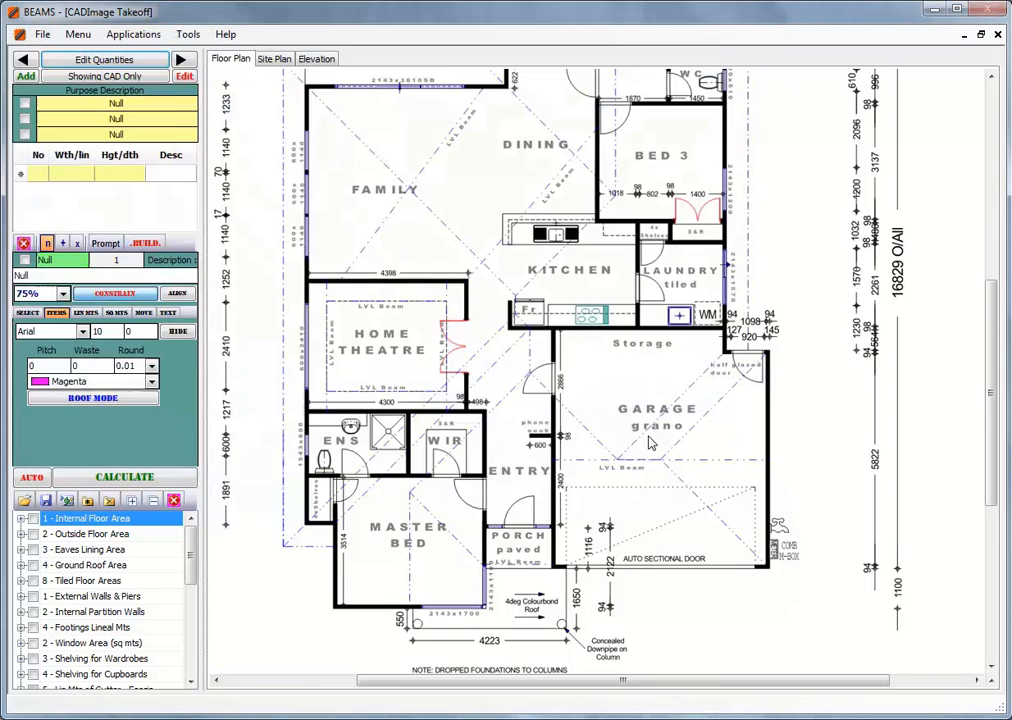